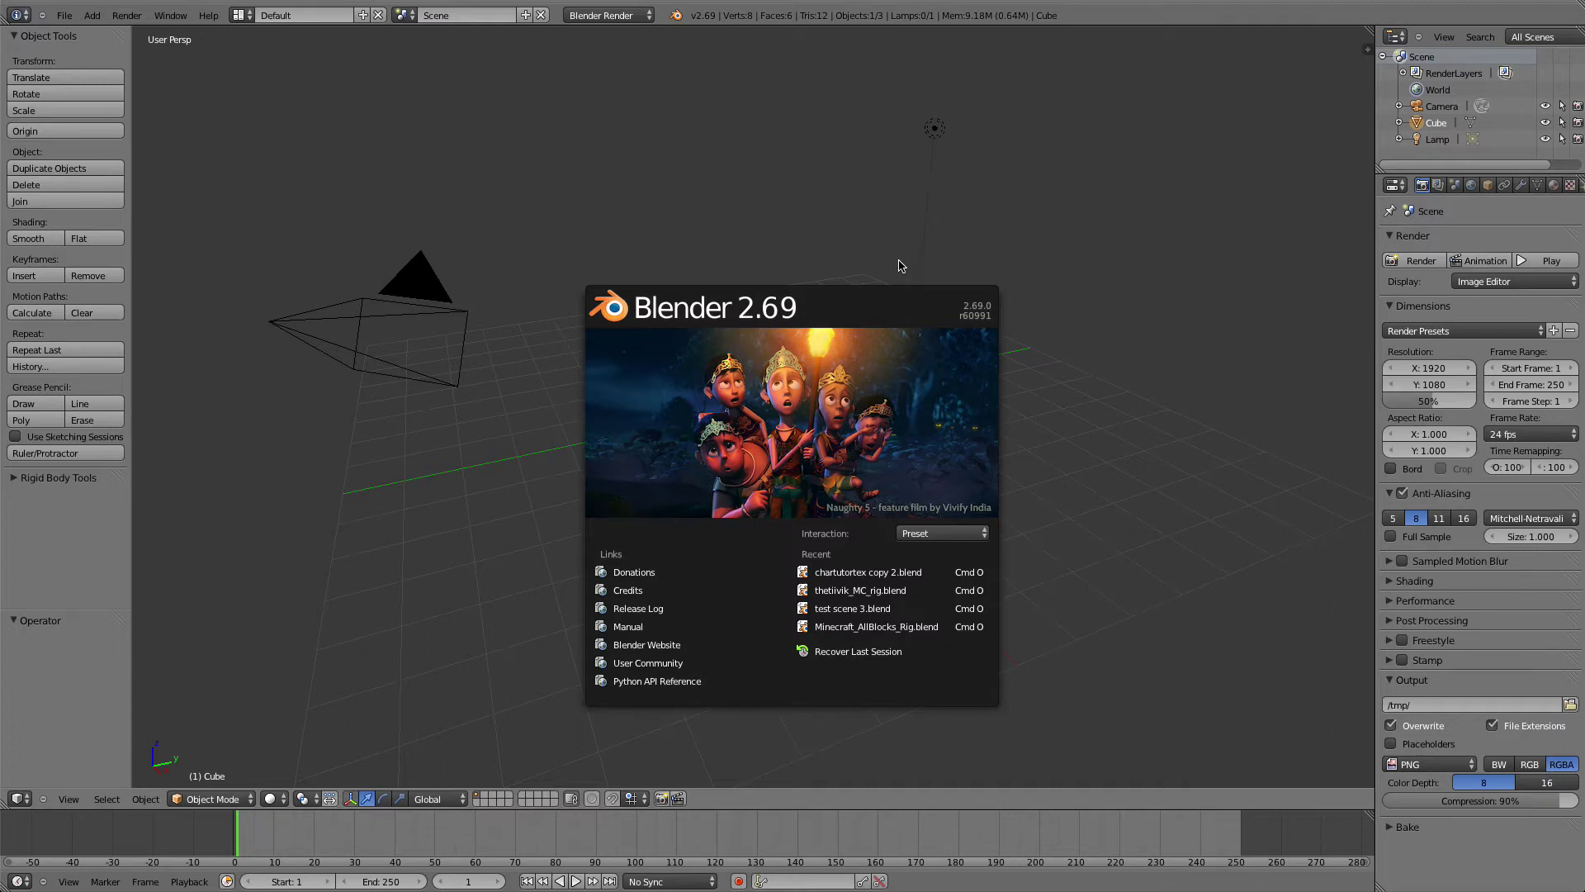
Open the recent file chartutortex copy 2.blend
left_click(900, 264)
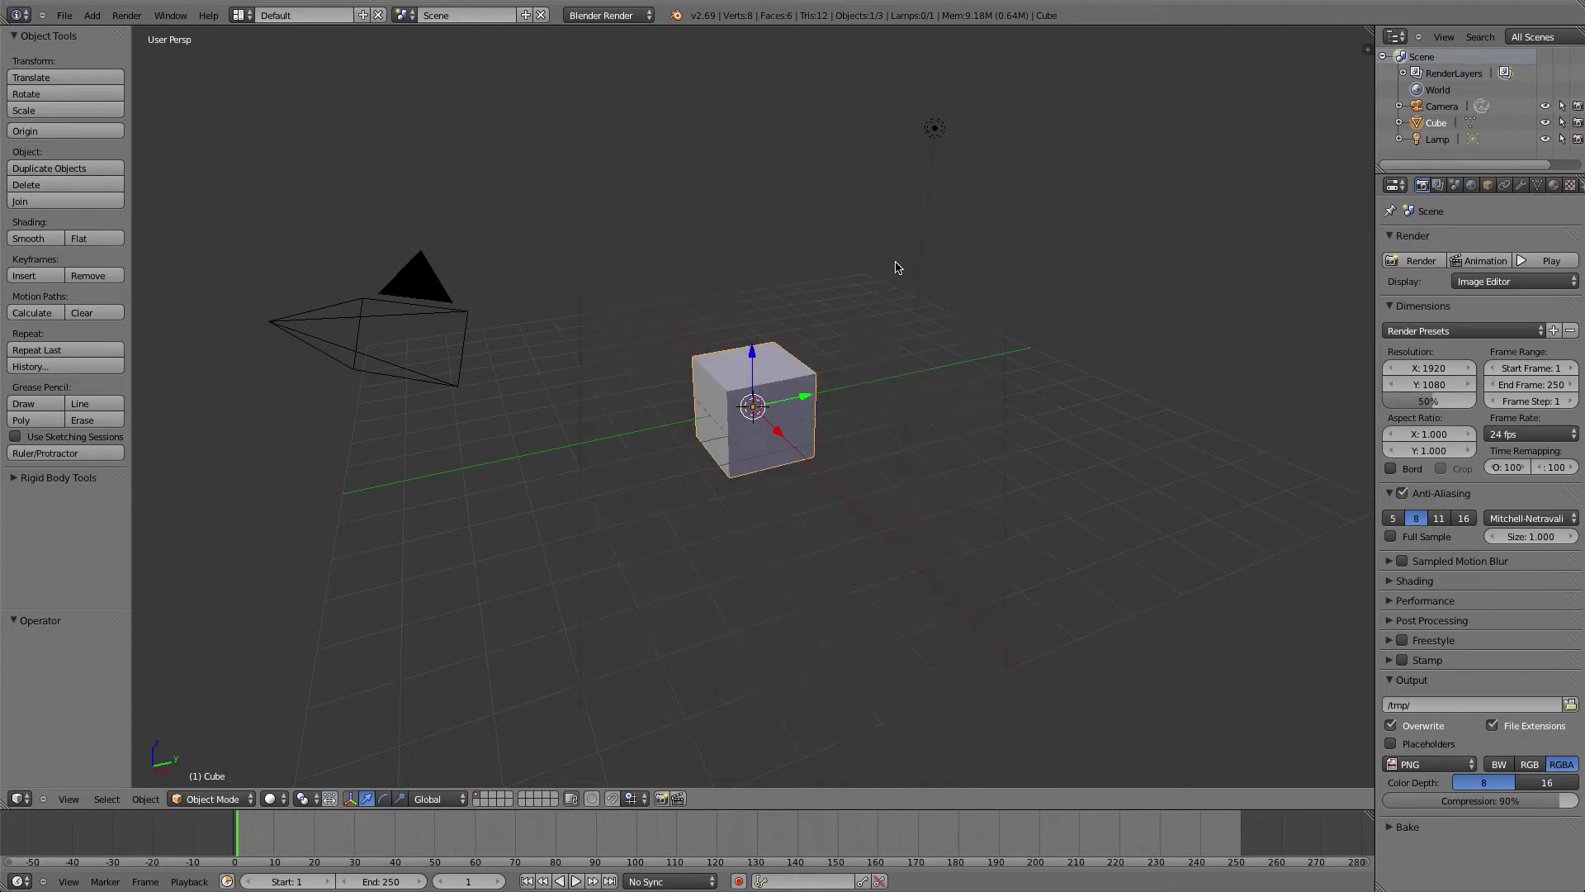
scroll(898, 262, "up", 12)
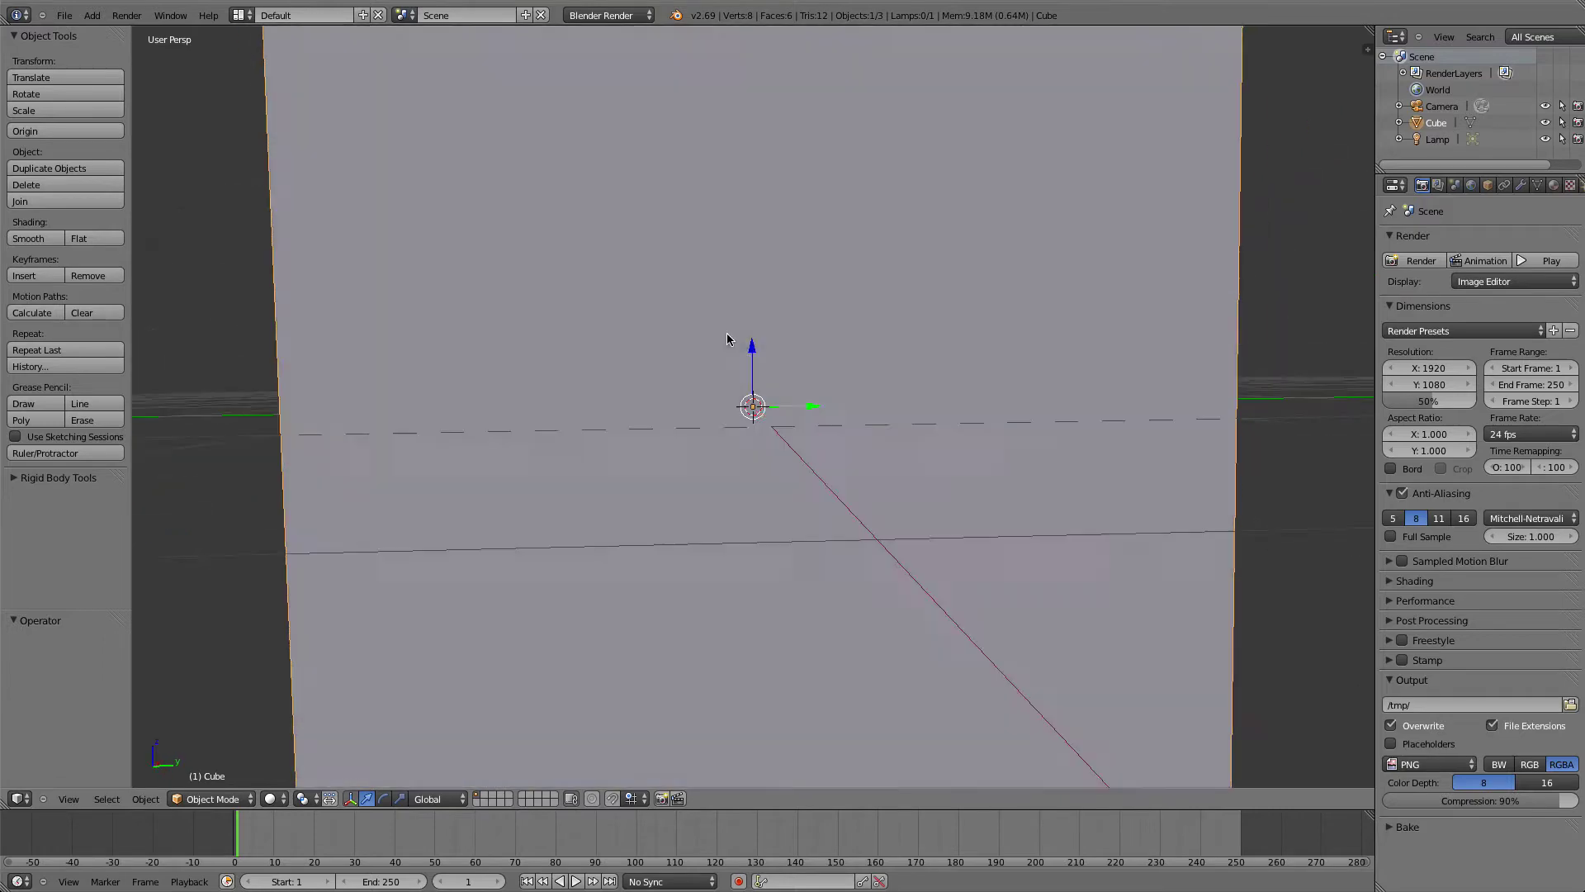
middle_click_drag(727, 339, 701, 380)
left_click(677, 16)
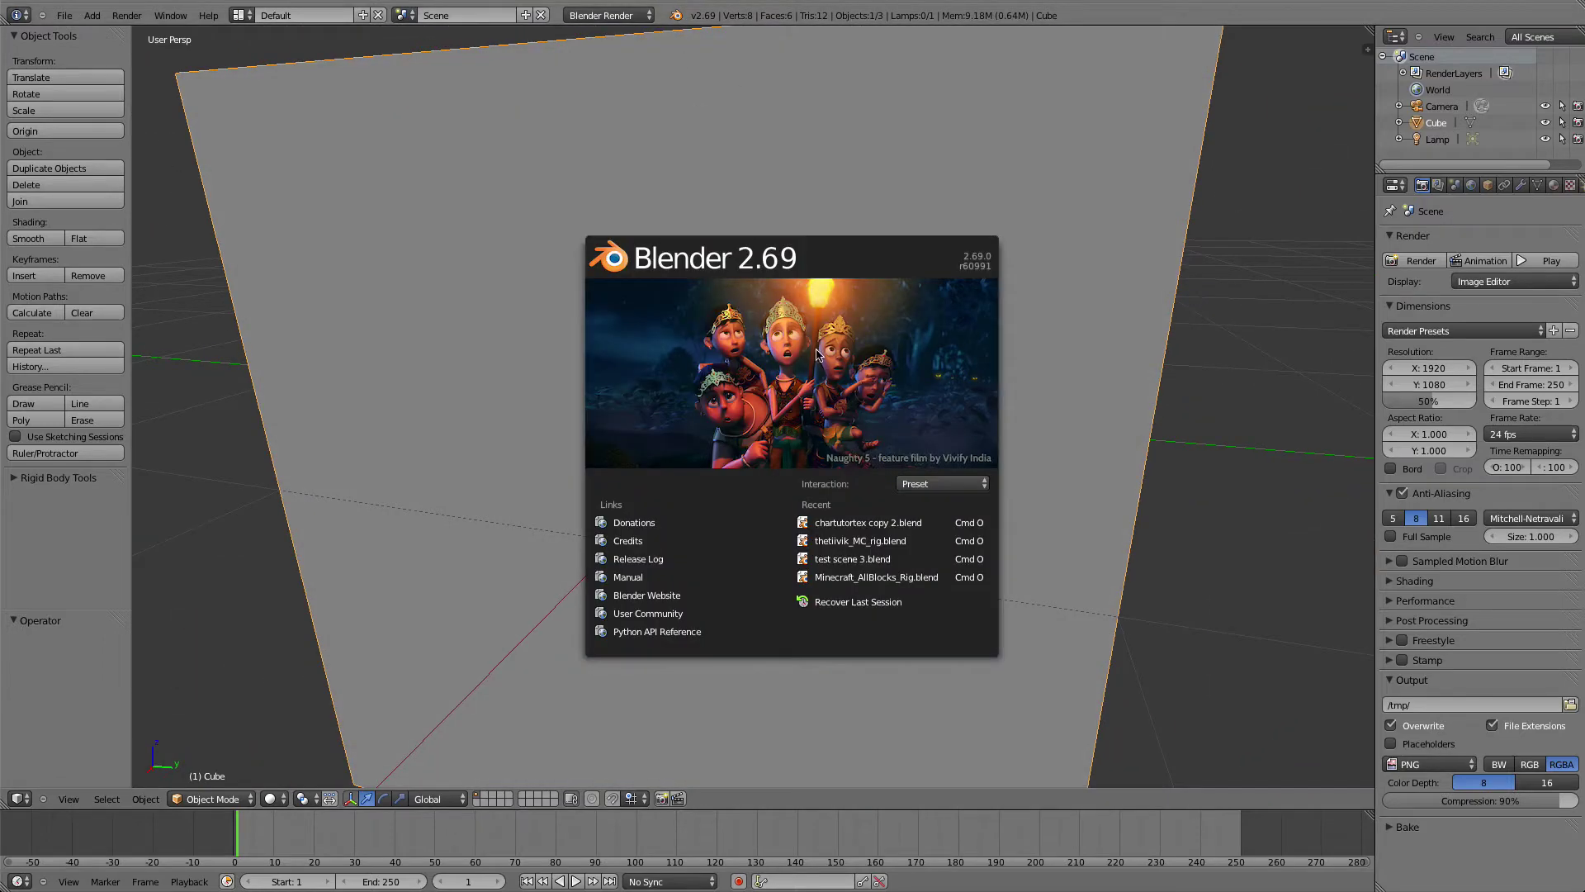
left_click(789, 200)
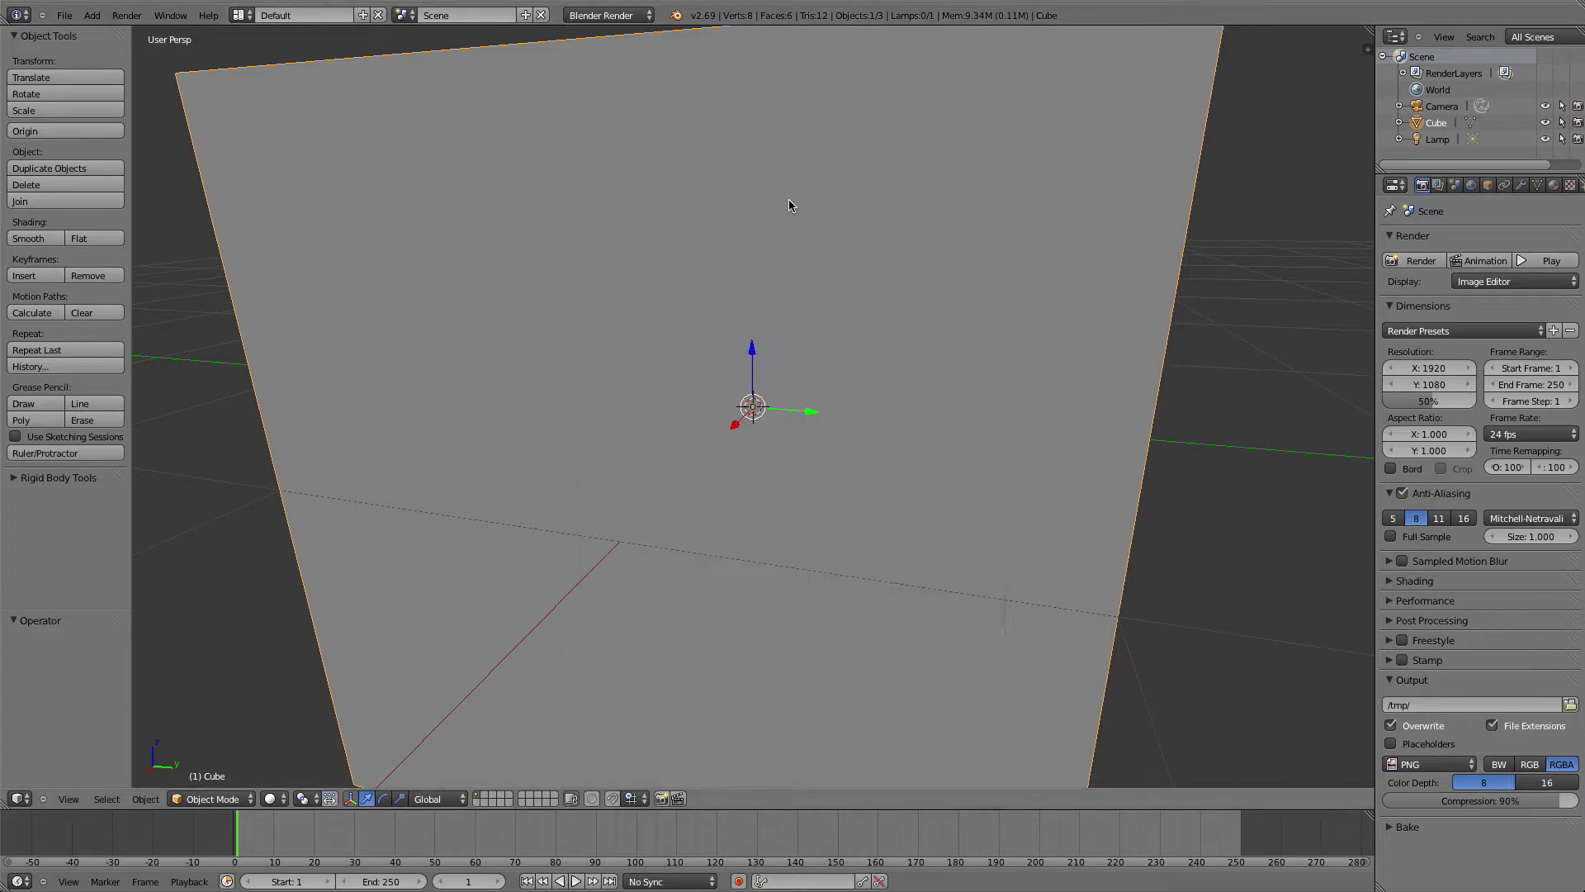
left_click(677, 15)
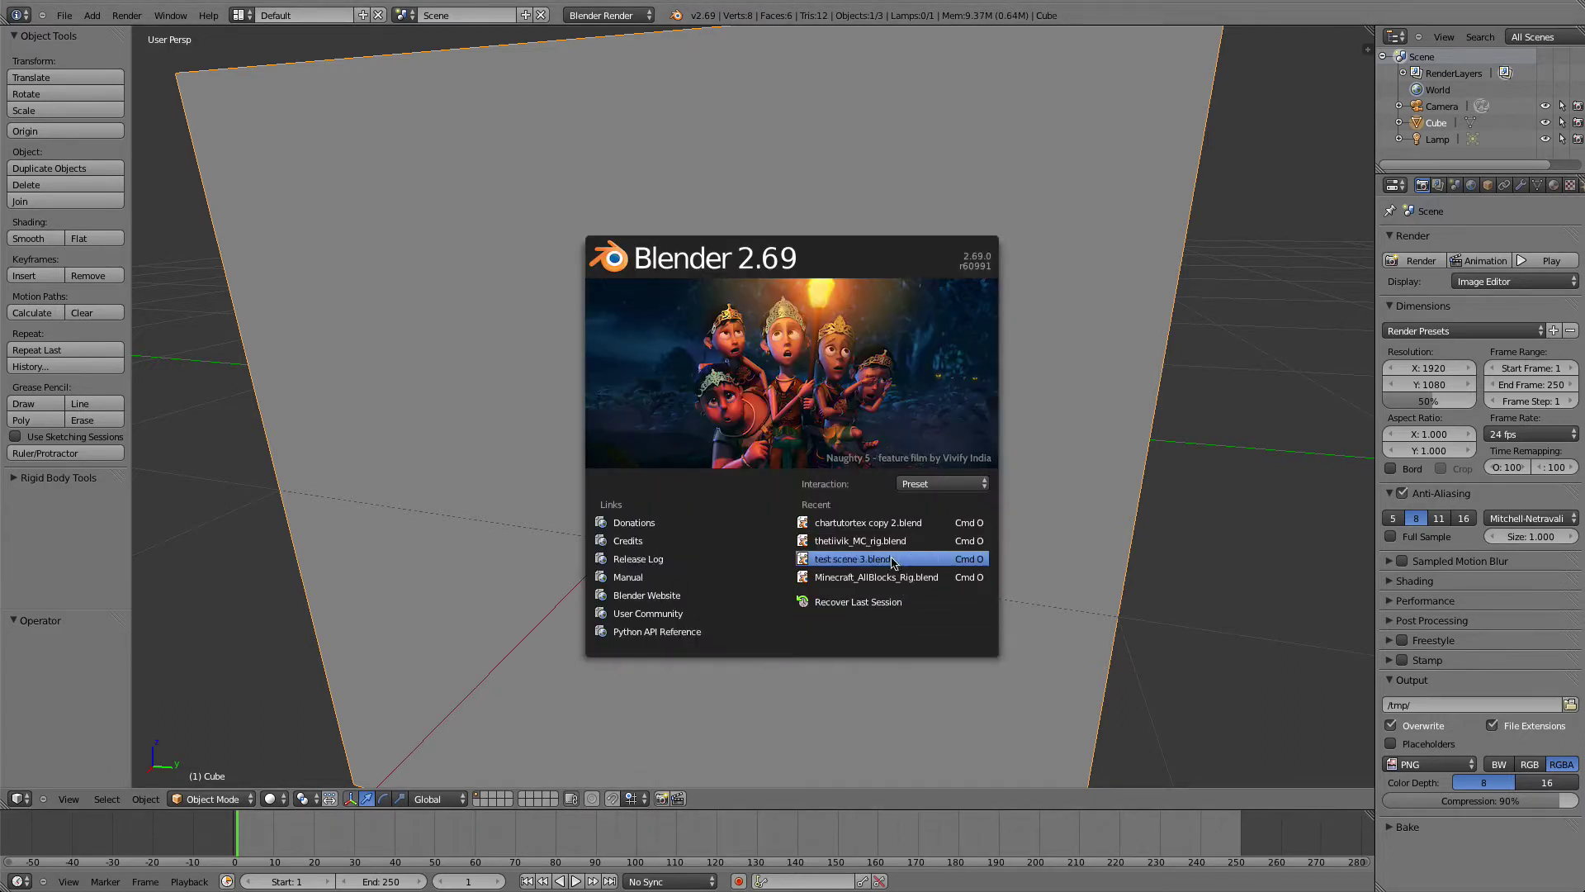
left_click(911, 523)
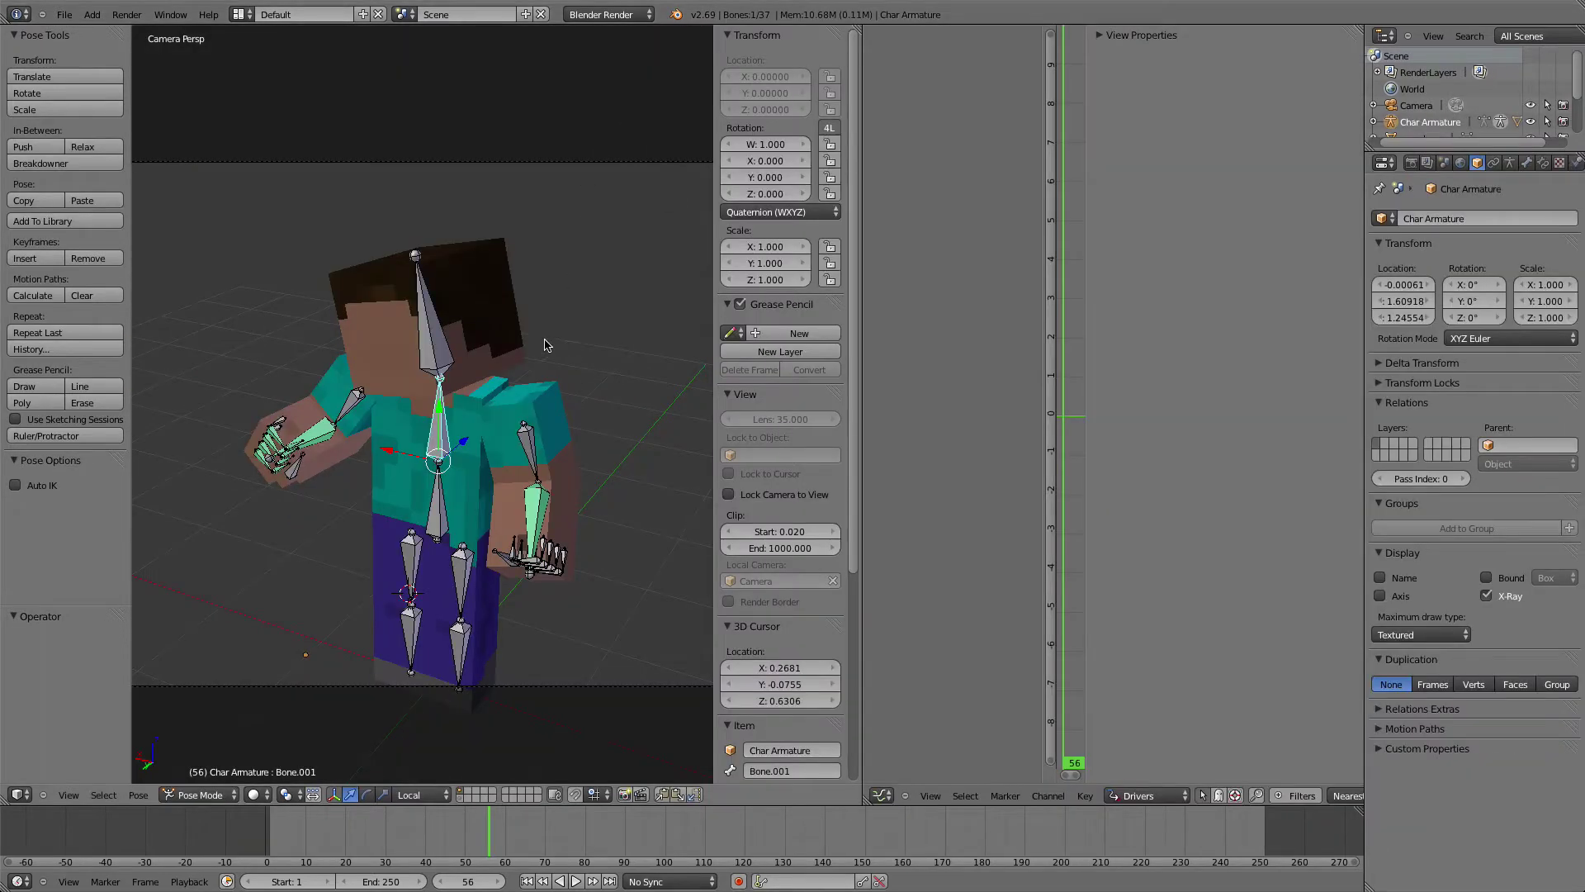
Try to rotate the character's upper torso bone freely with trackball rotation
scroll(405, 429, "down", 1)
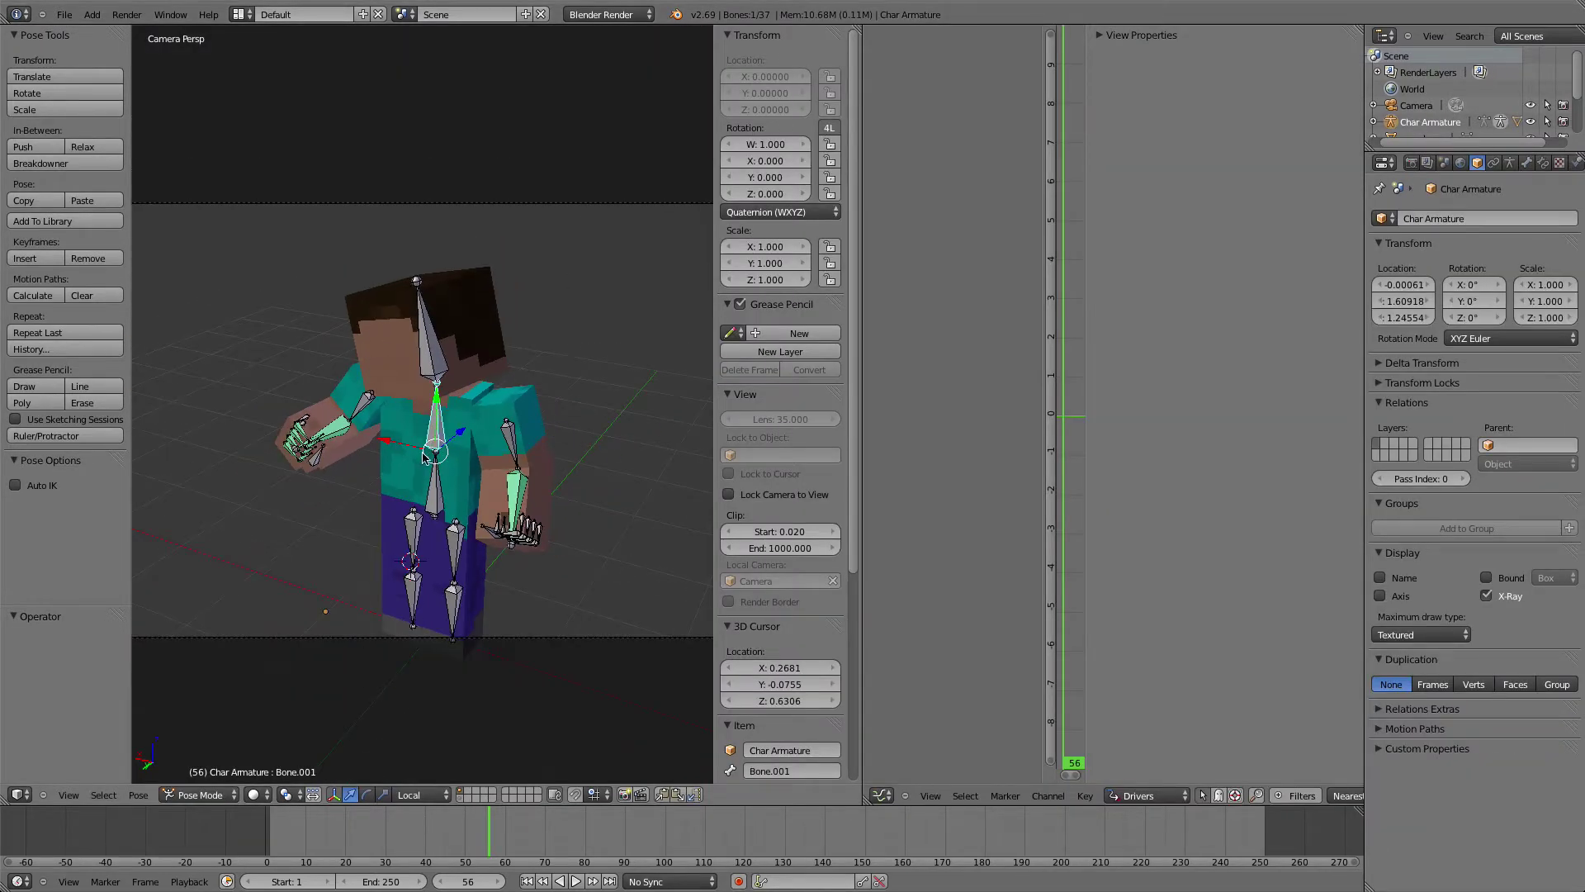
key("r")
key("r")
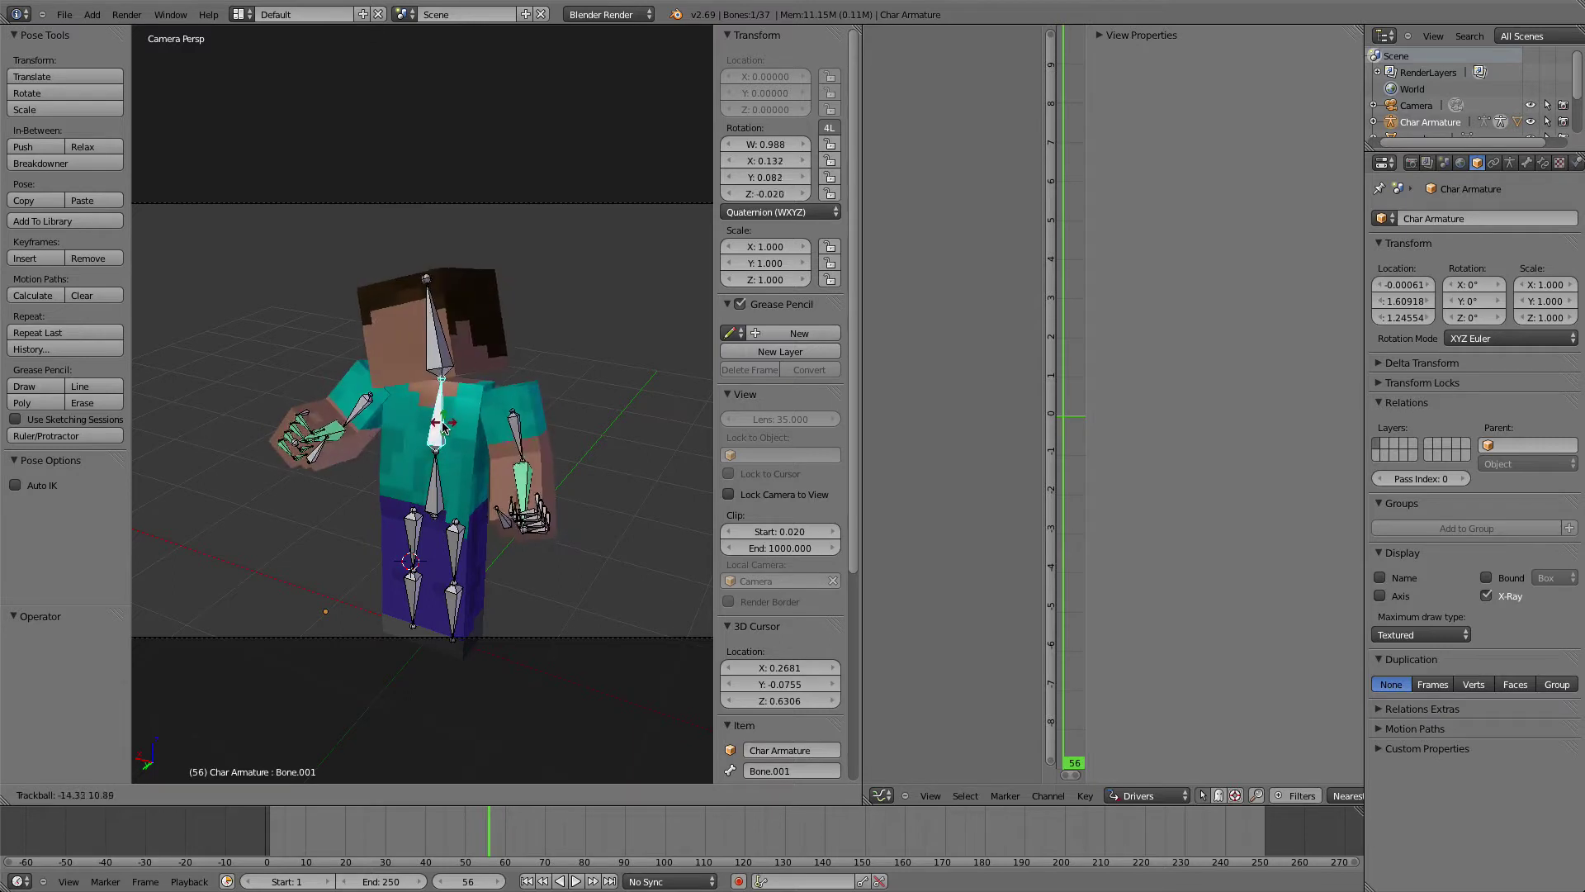
left_click(507, 479)
Show the body mesh's material settings and merge the empty driver graph area into the 3D view
right_click(514, 487)
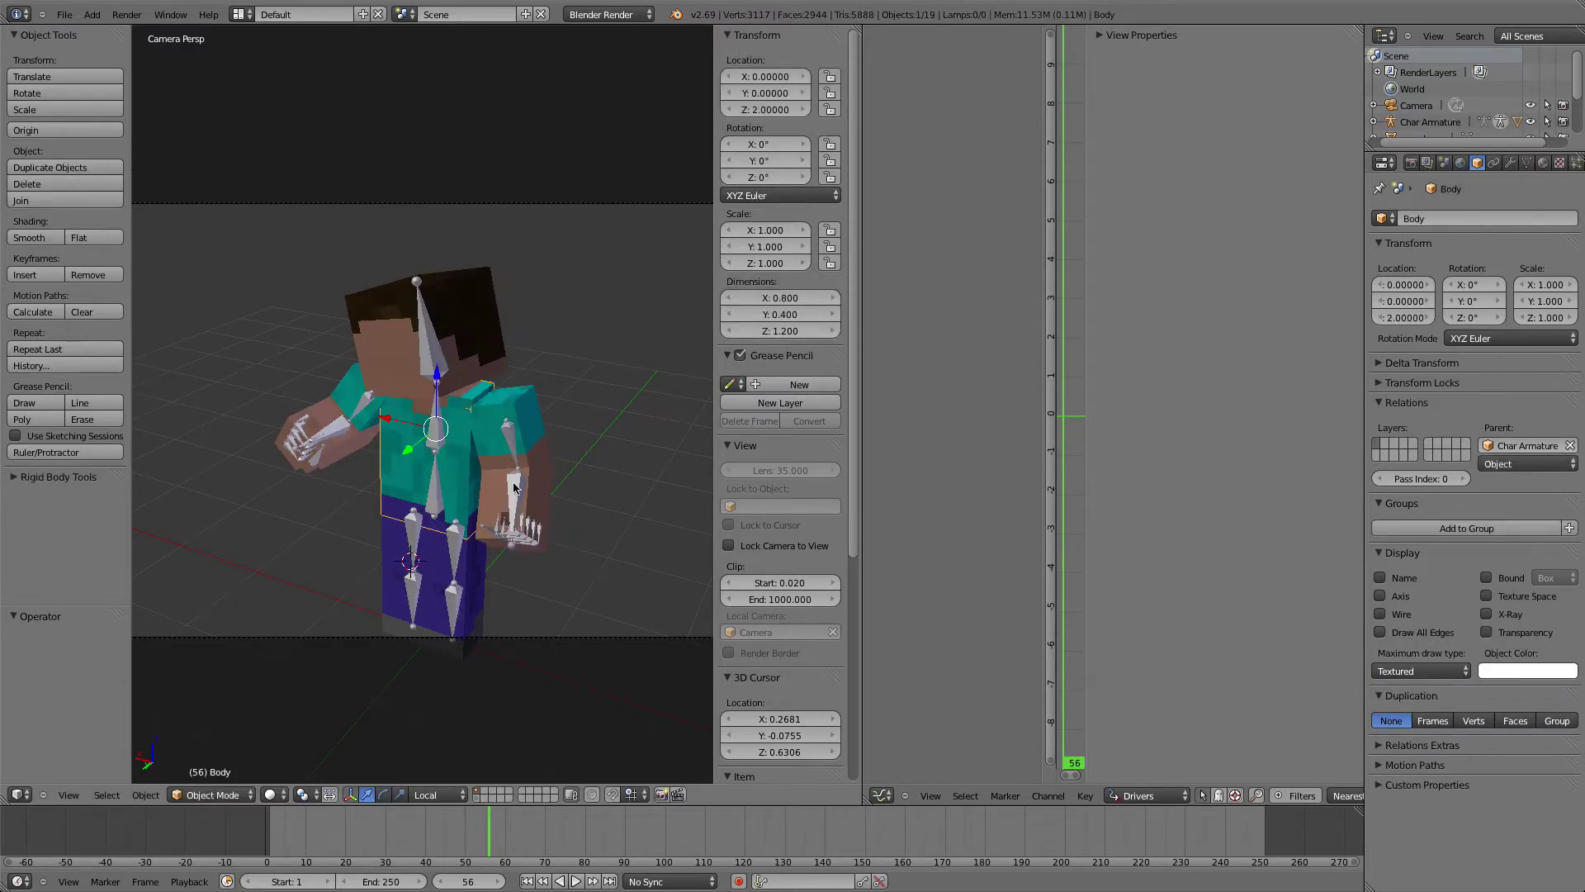
left_click(1543, 162)
left_click_drag(1417, 569, 1362, 568)
left_click_drag(855, 30, 1032, 33)
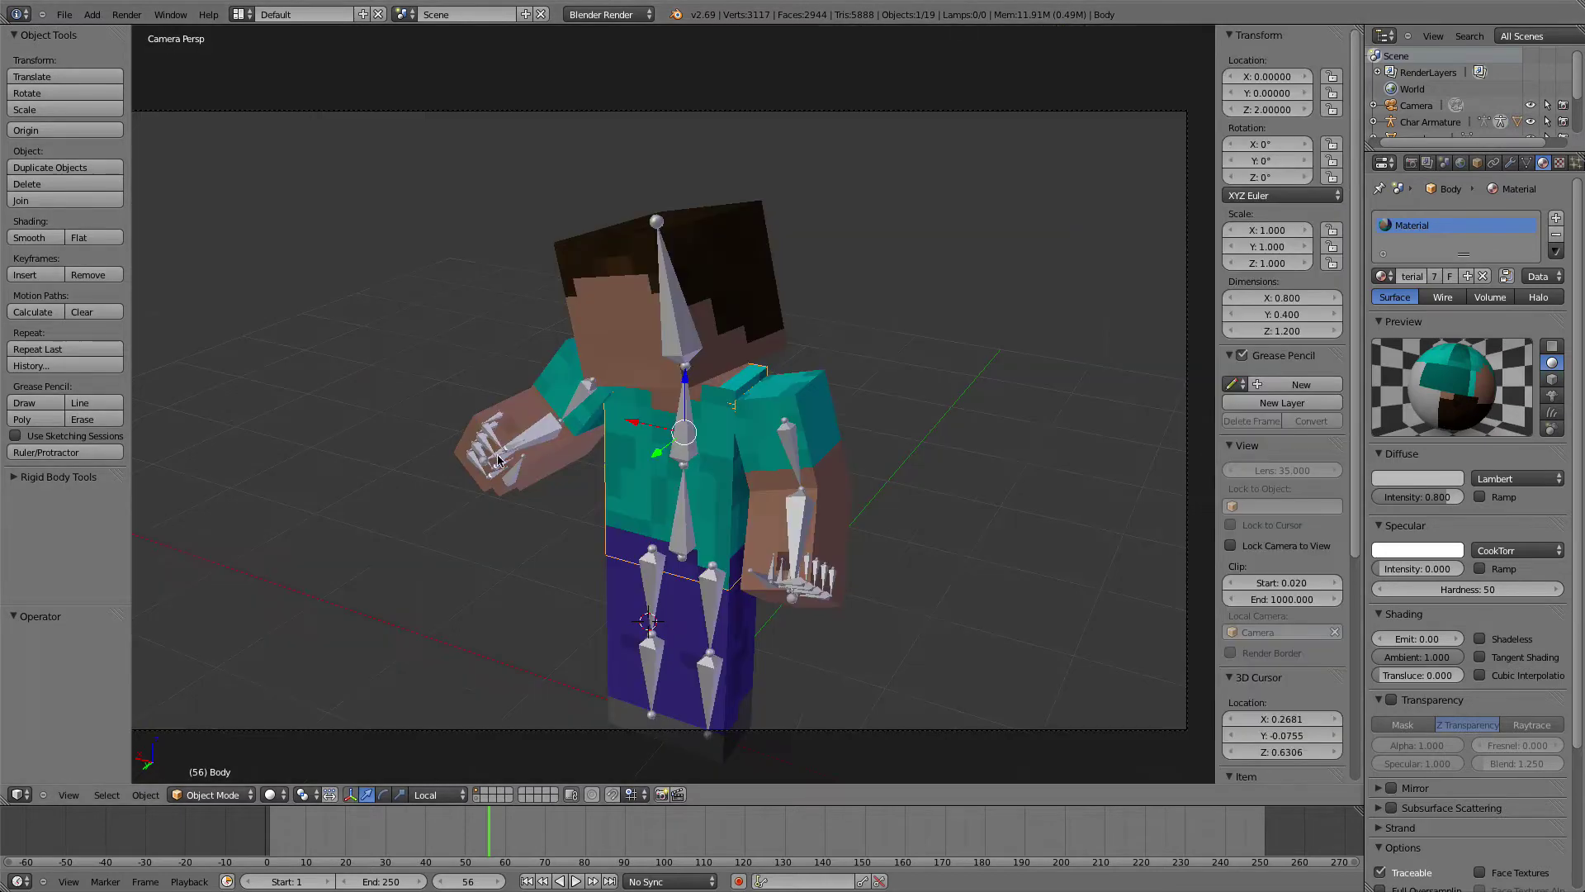
Bend the character's upper torso by moving its bone about 0.287 along the local X axis
right_click(685, 447)
left_click(650, 467)
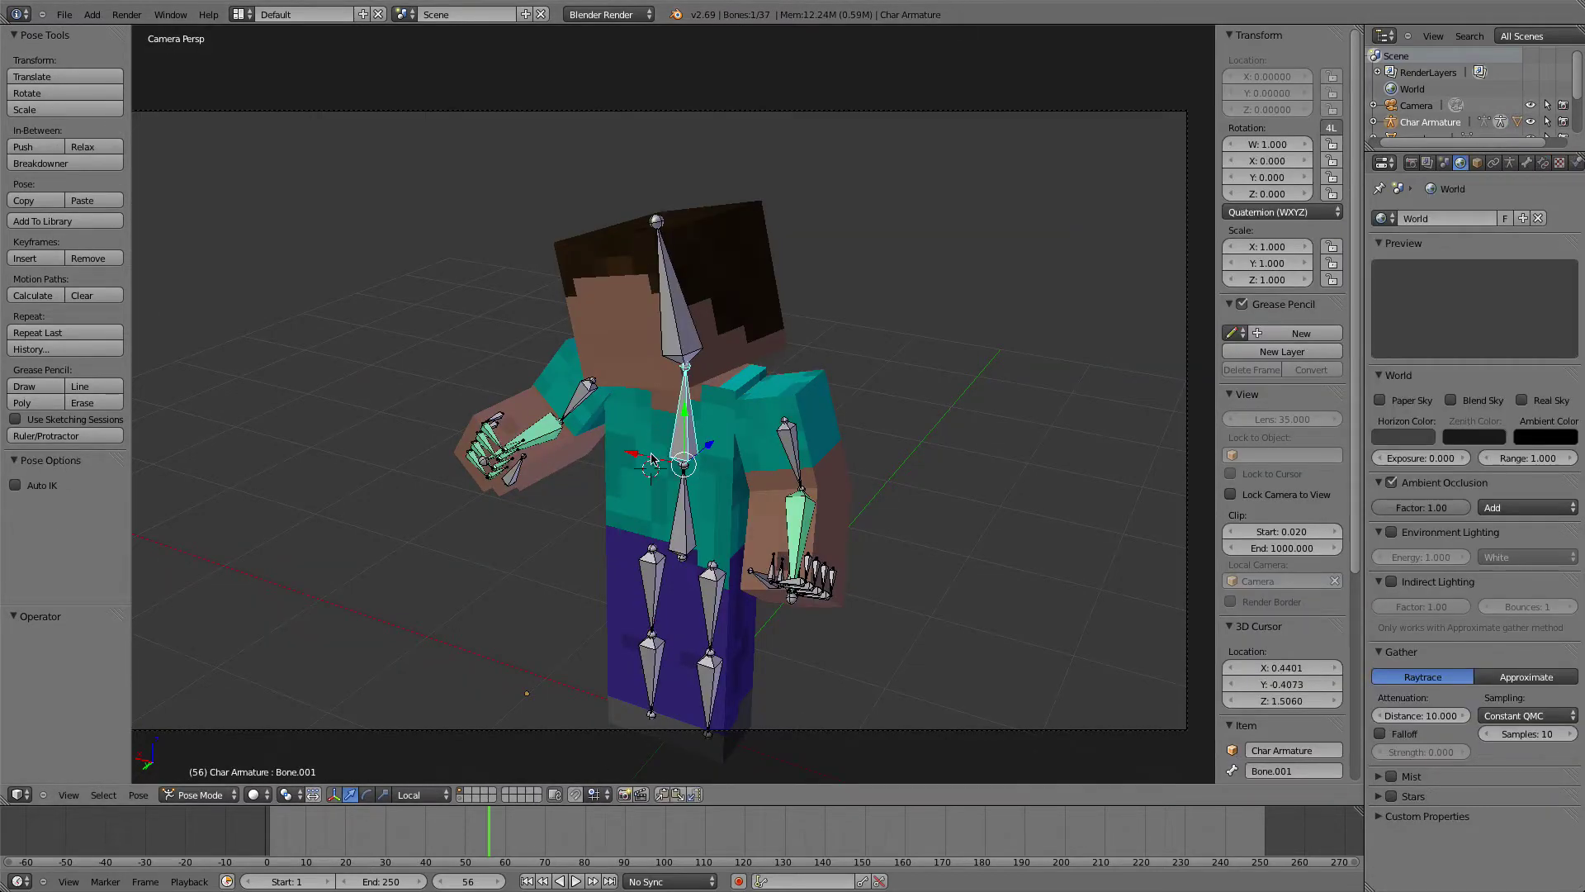
left_click_drag(631, 453, 636, 439)
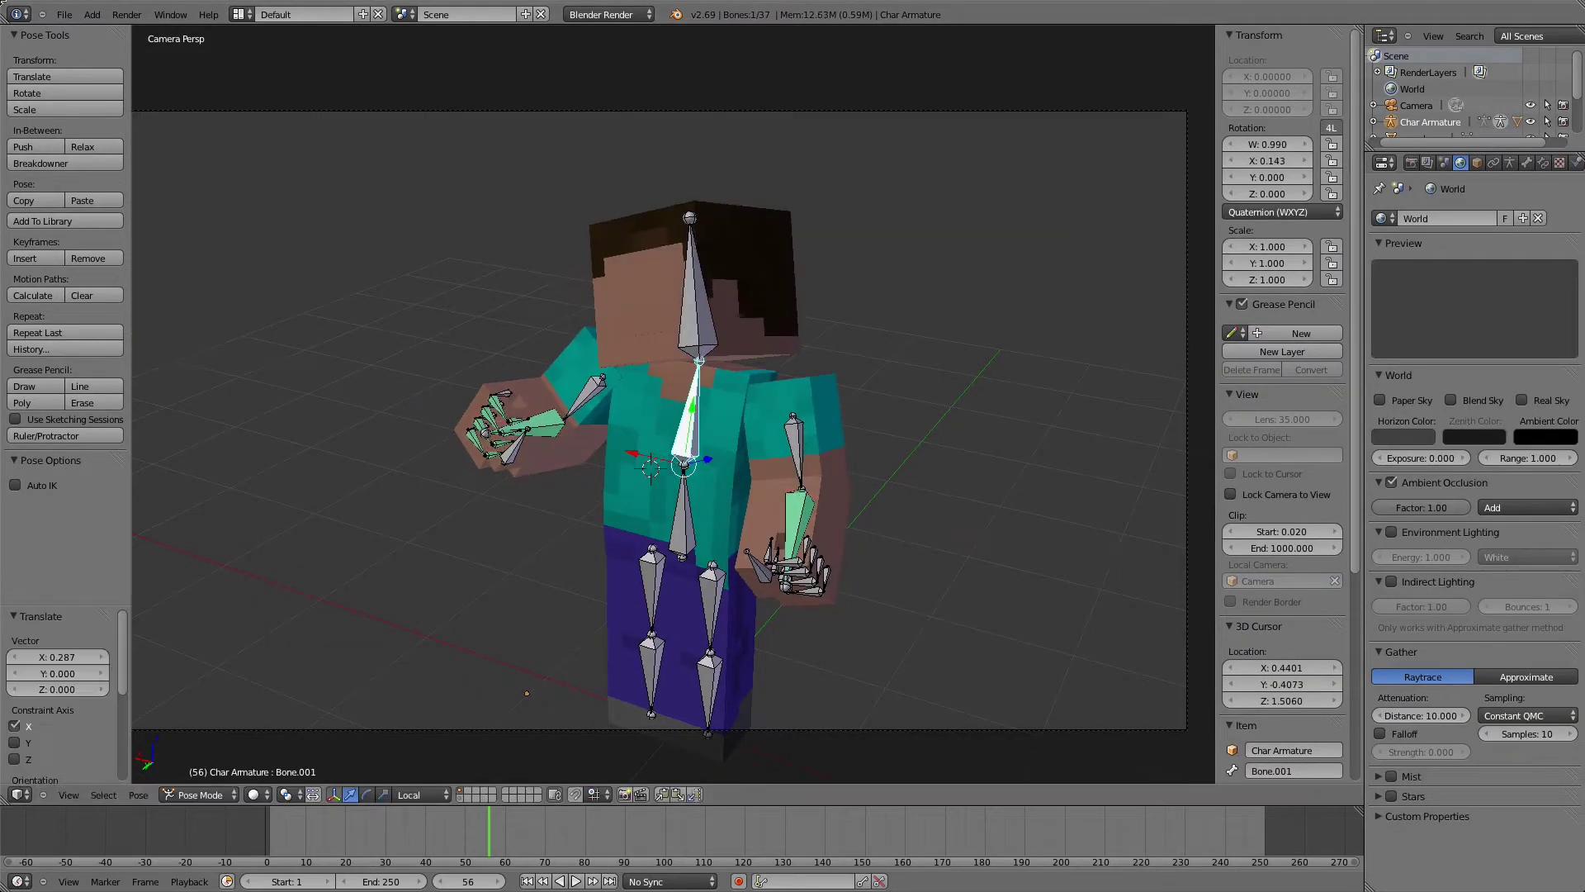
Render the current frame, examine the character's head and arms in the image, and return to the 3D view
left_click(126, 14)
left_click(157, 30)
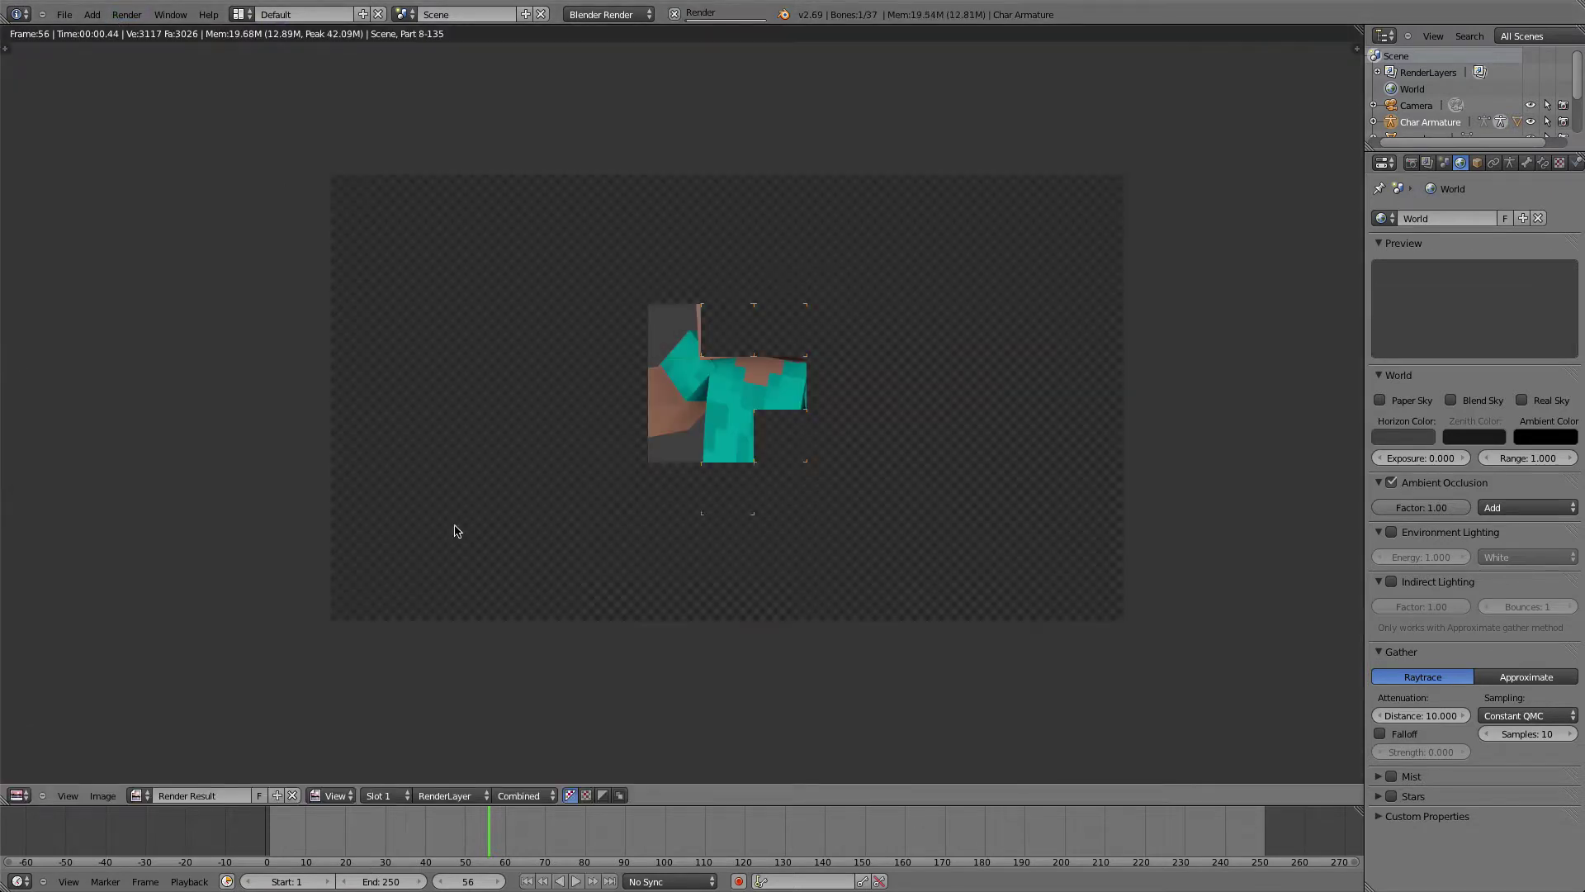
scroll(582, 410, "up", 1)
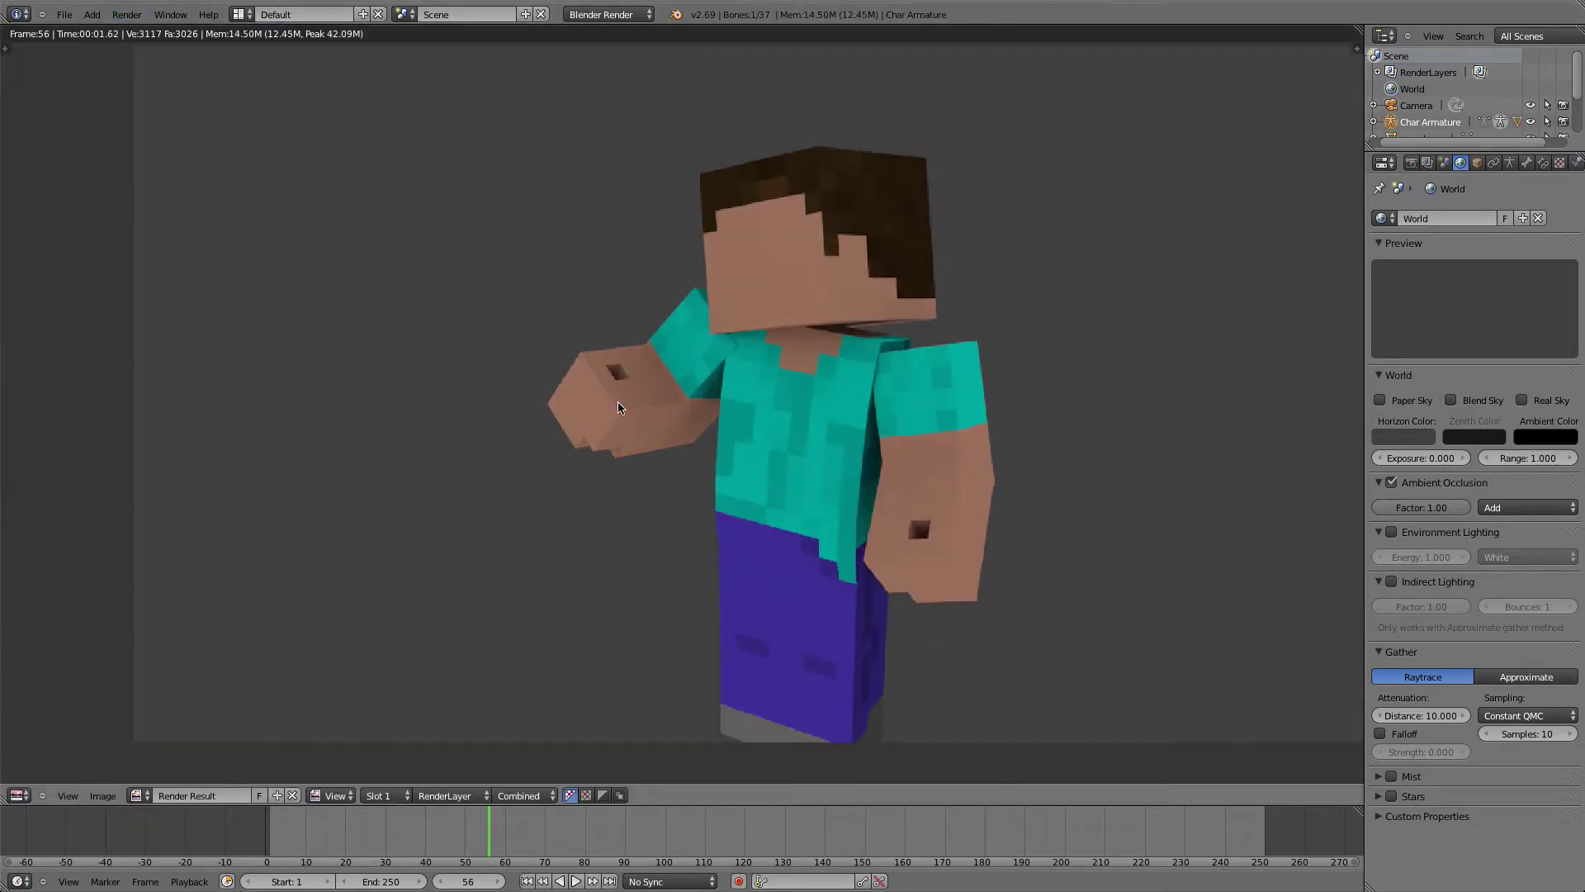
middle_click_drag(959, 658, 924, 654)
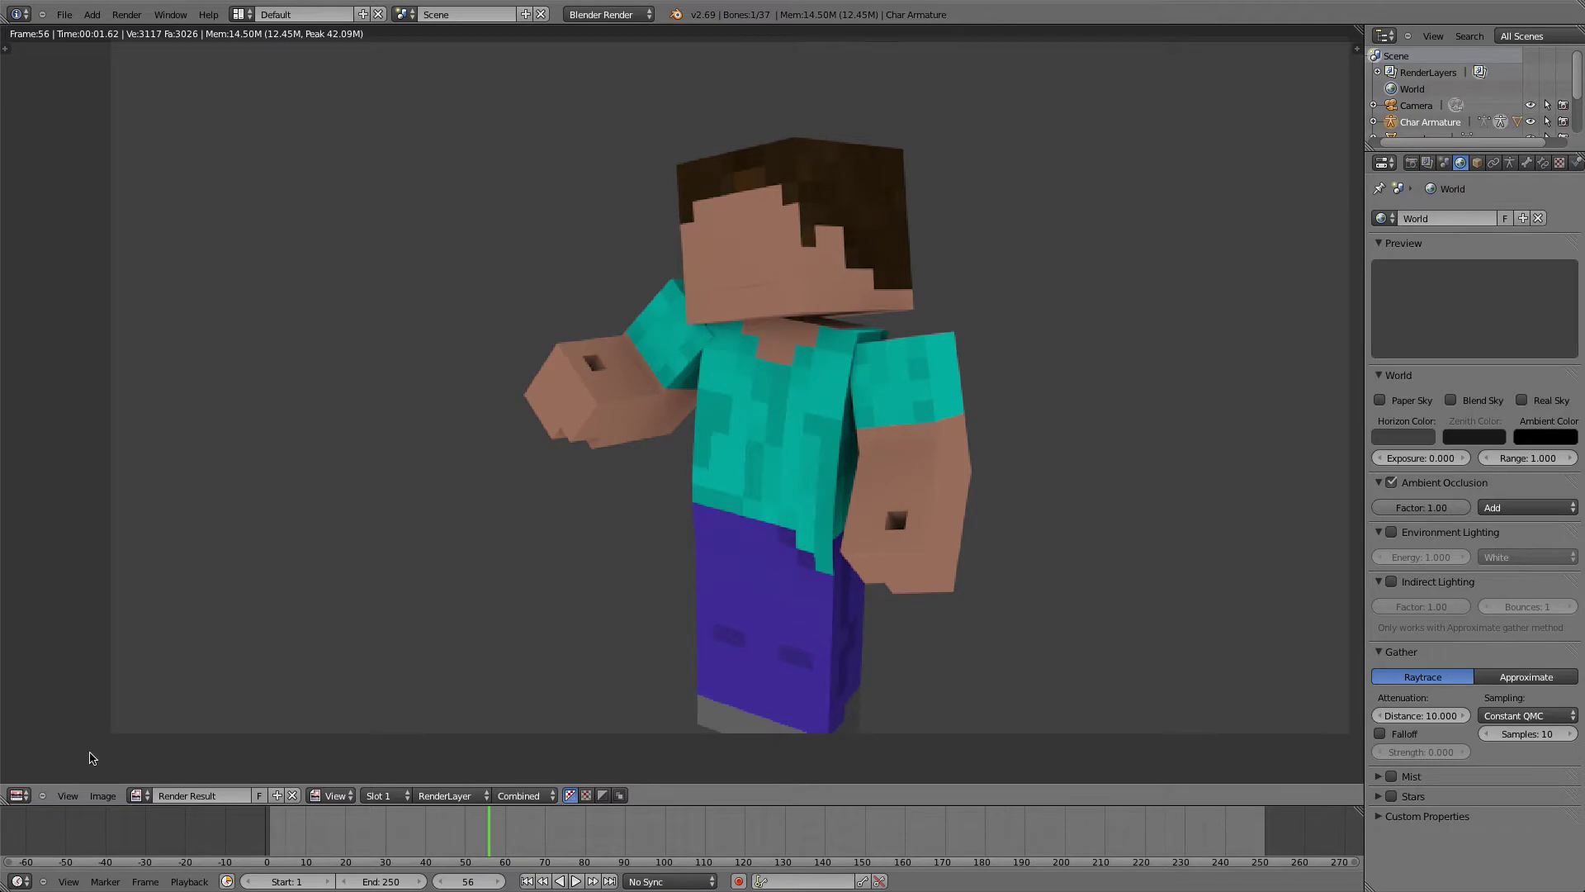
left_click(17, 795)
left_click(50, 784)
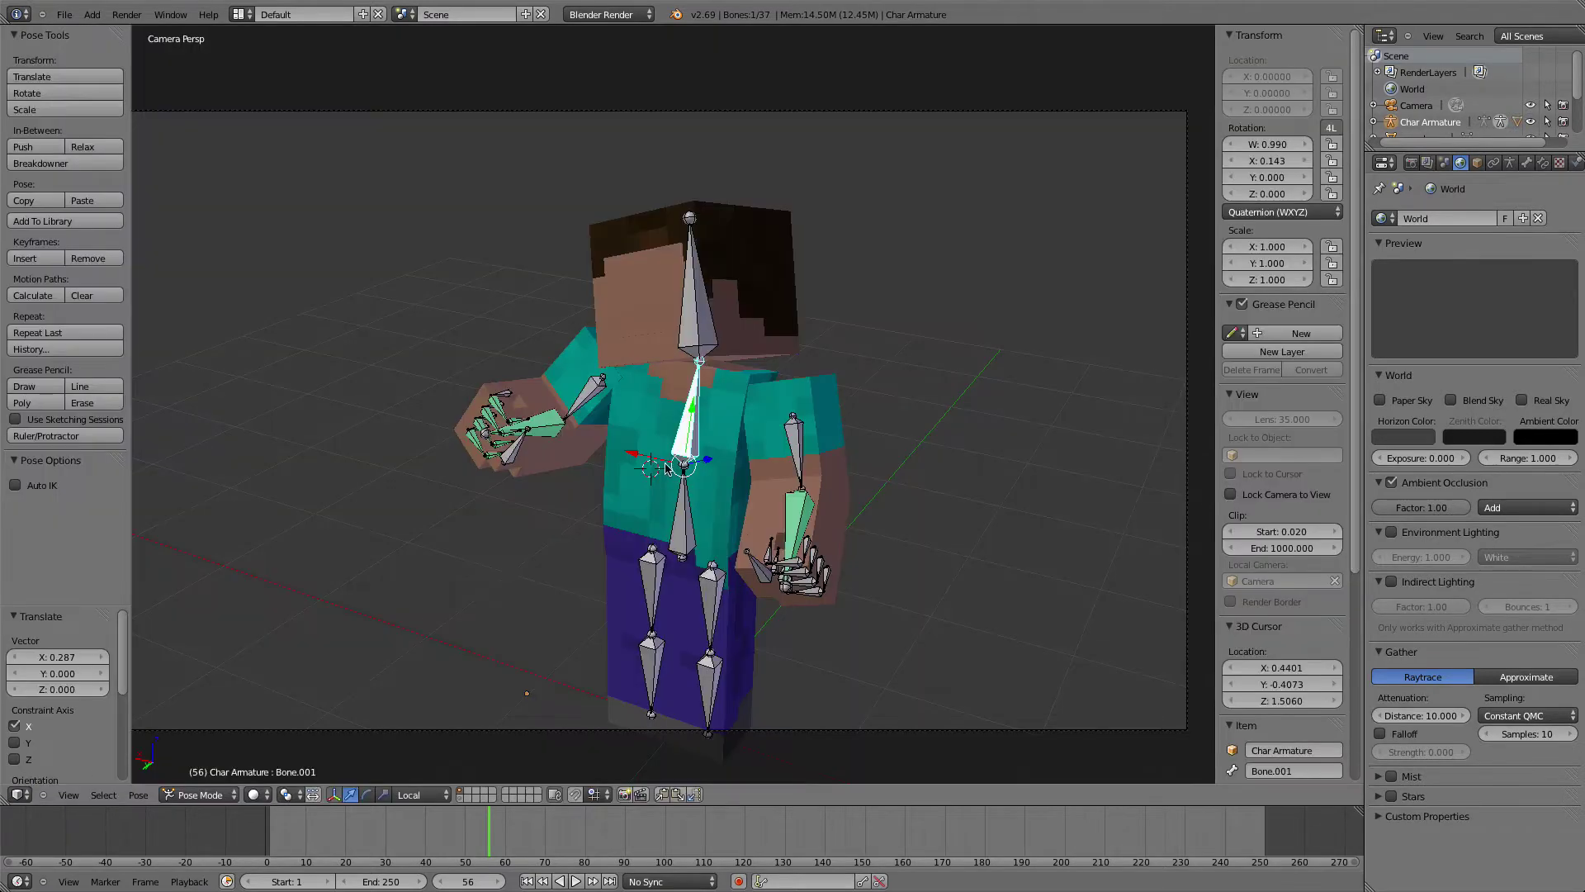
Clear the pose rotation of the upper torso bone, the left elbow and the arm bones
key("alt+r")
right_click(794, 492)
key("alt+r")
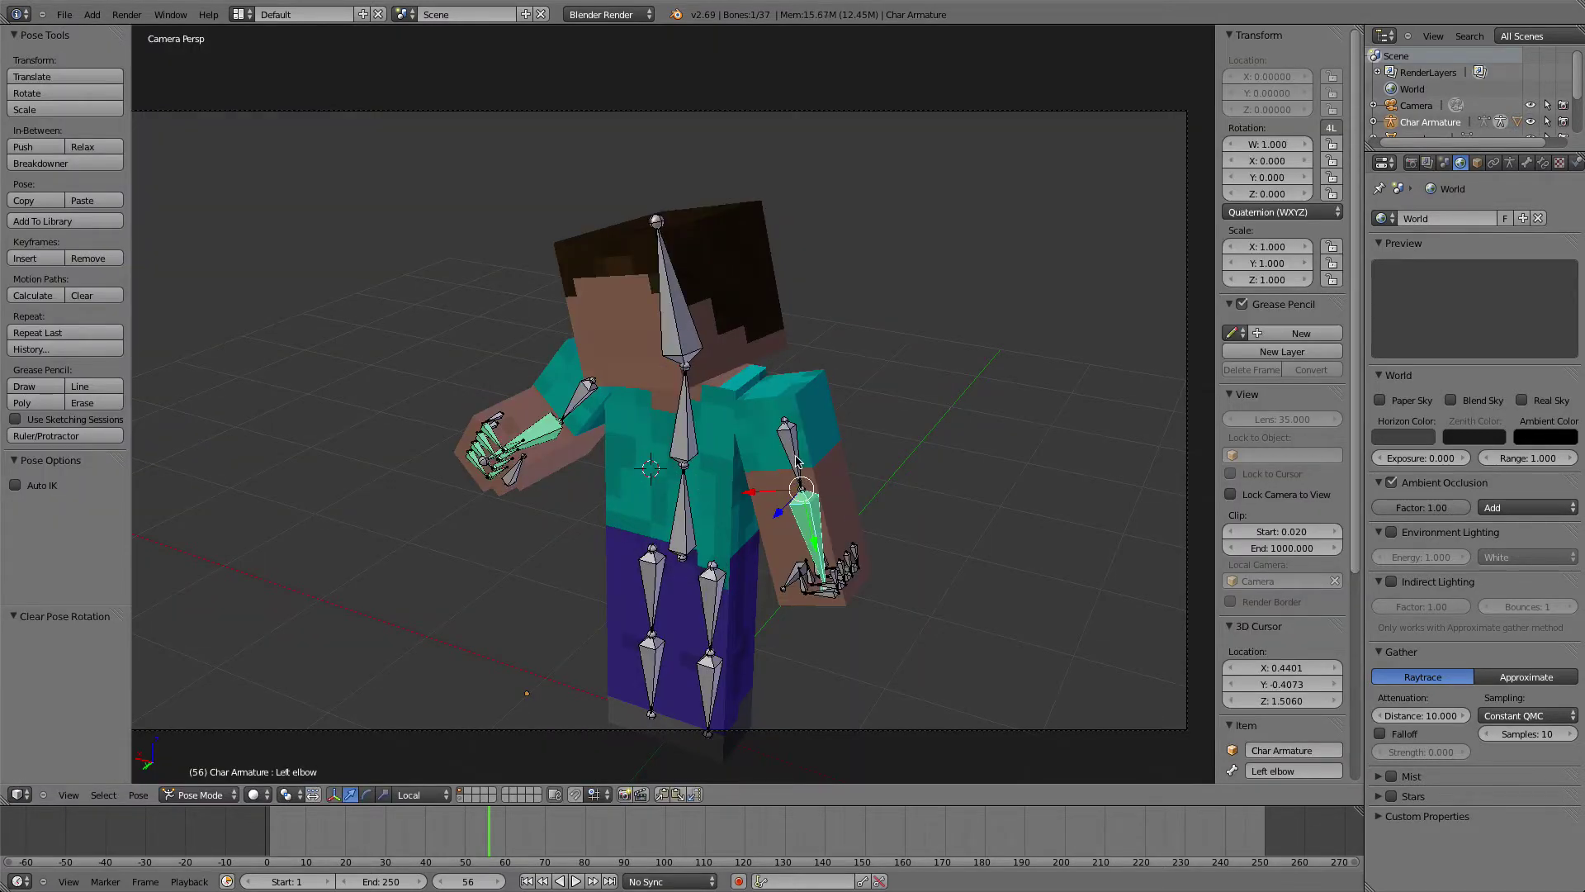
key("a")
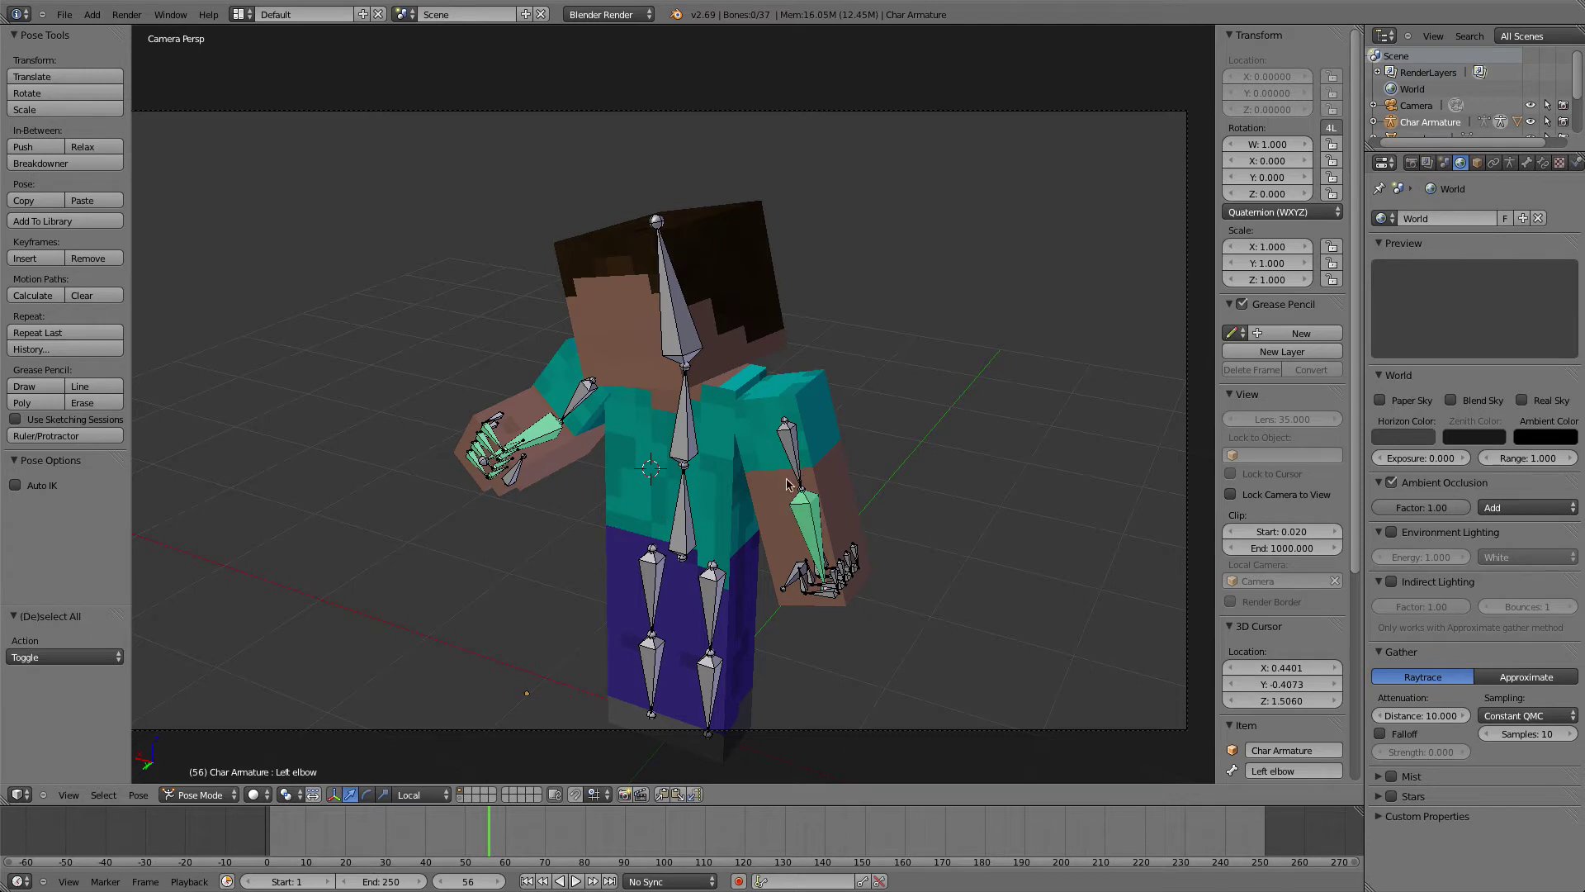
right_click(558, 427)
right_click(554, 428, "shift")
right_click(797, 453, "shift")
key("alt+r")
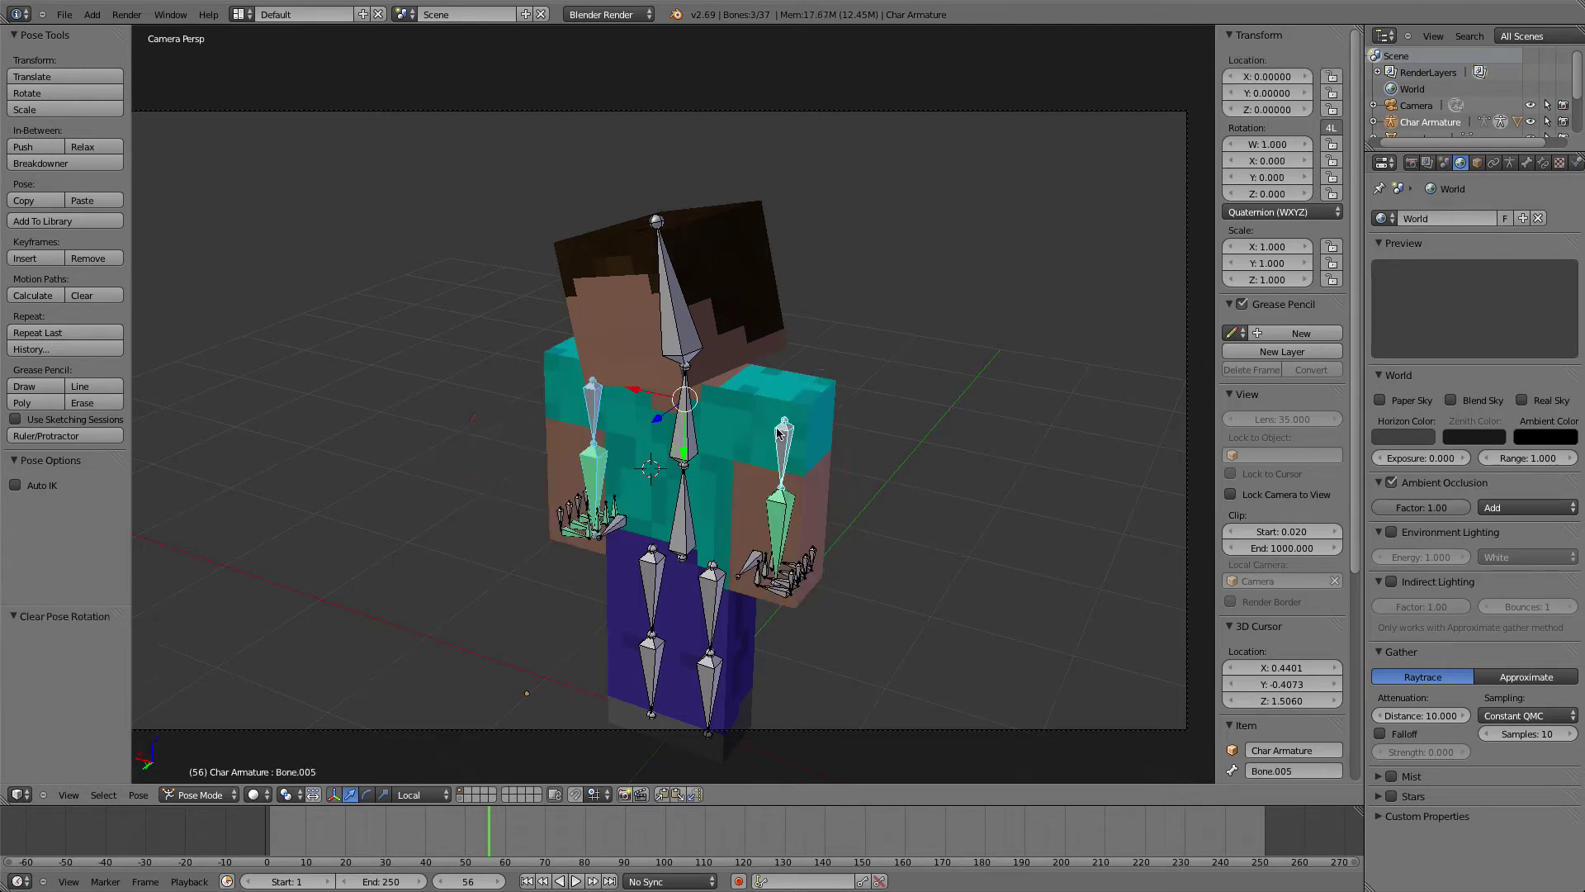
Select the head bone in Pose Mode and clear its rotation
right_click(739, 275)
middle_click_drag(740, 290, 720, 357, "shift")
right_click(581, 366)
key("KP_0")
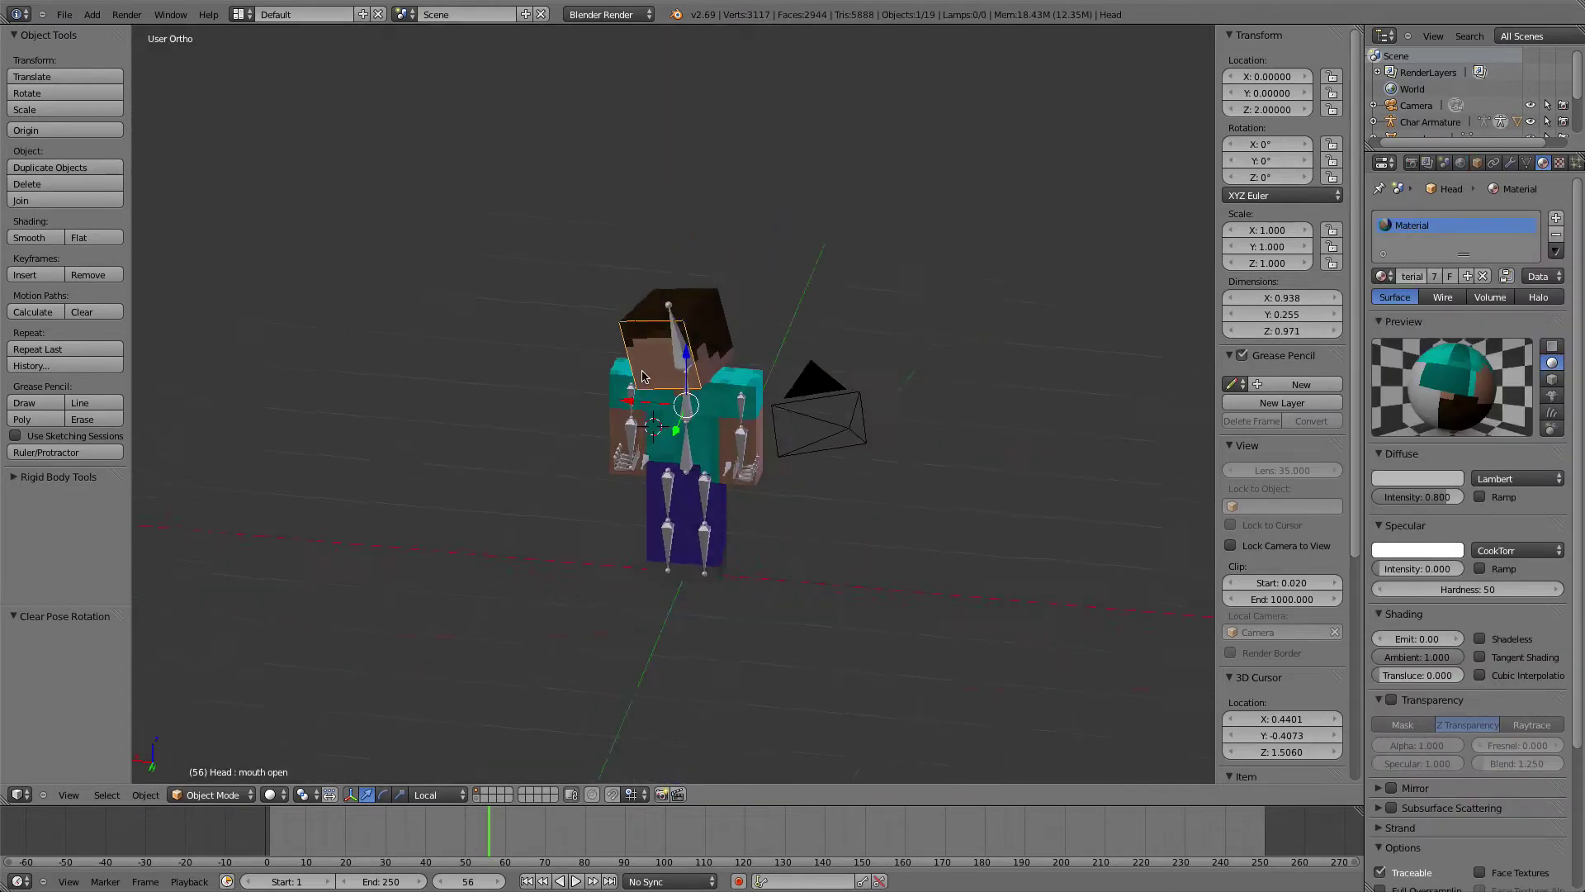
middle_click_drag(605, 368, 673, 379)
scroll(674, 379, "up", 4)
right_click(669, 251)
key("ctrl+Tab")
right_click(669, 251)
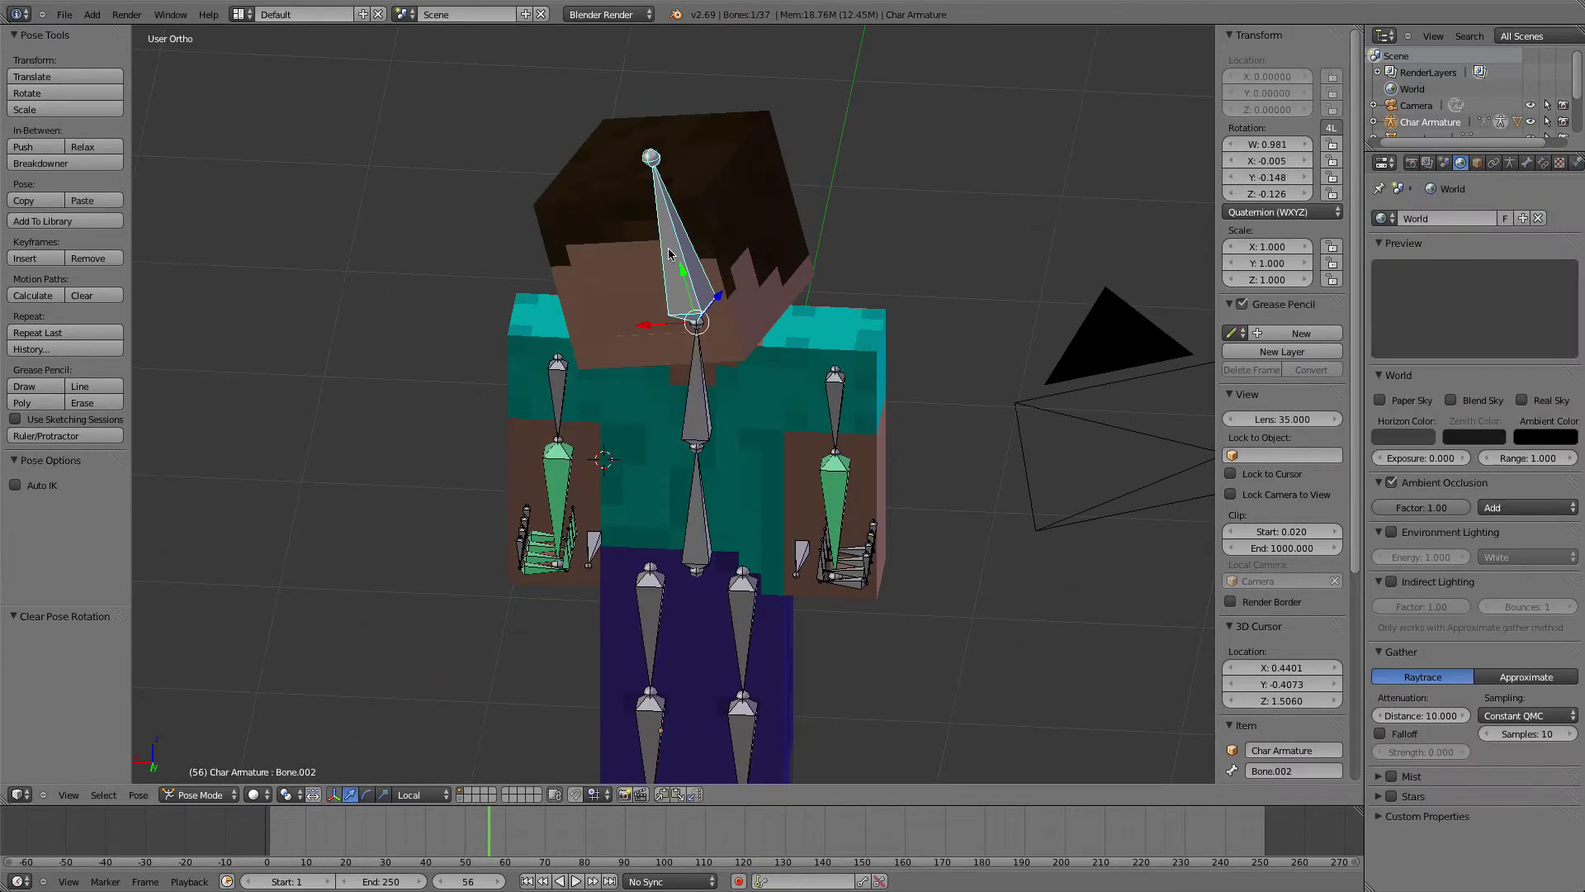
key("alt+r")
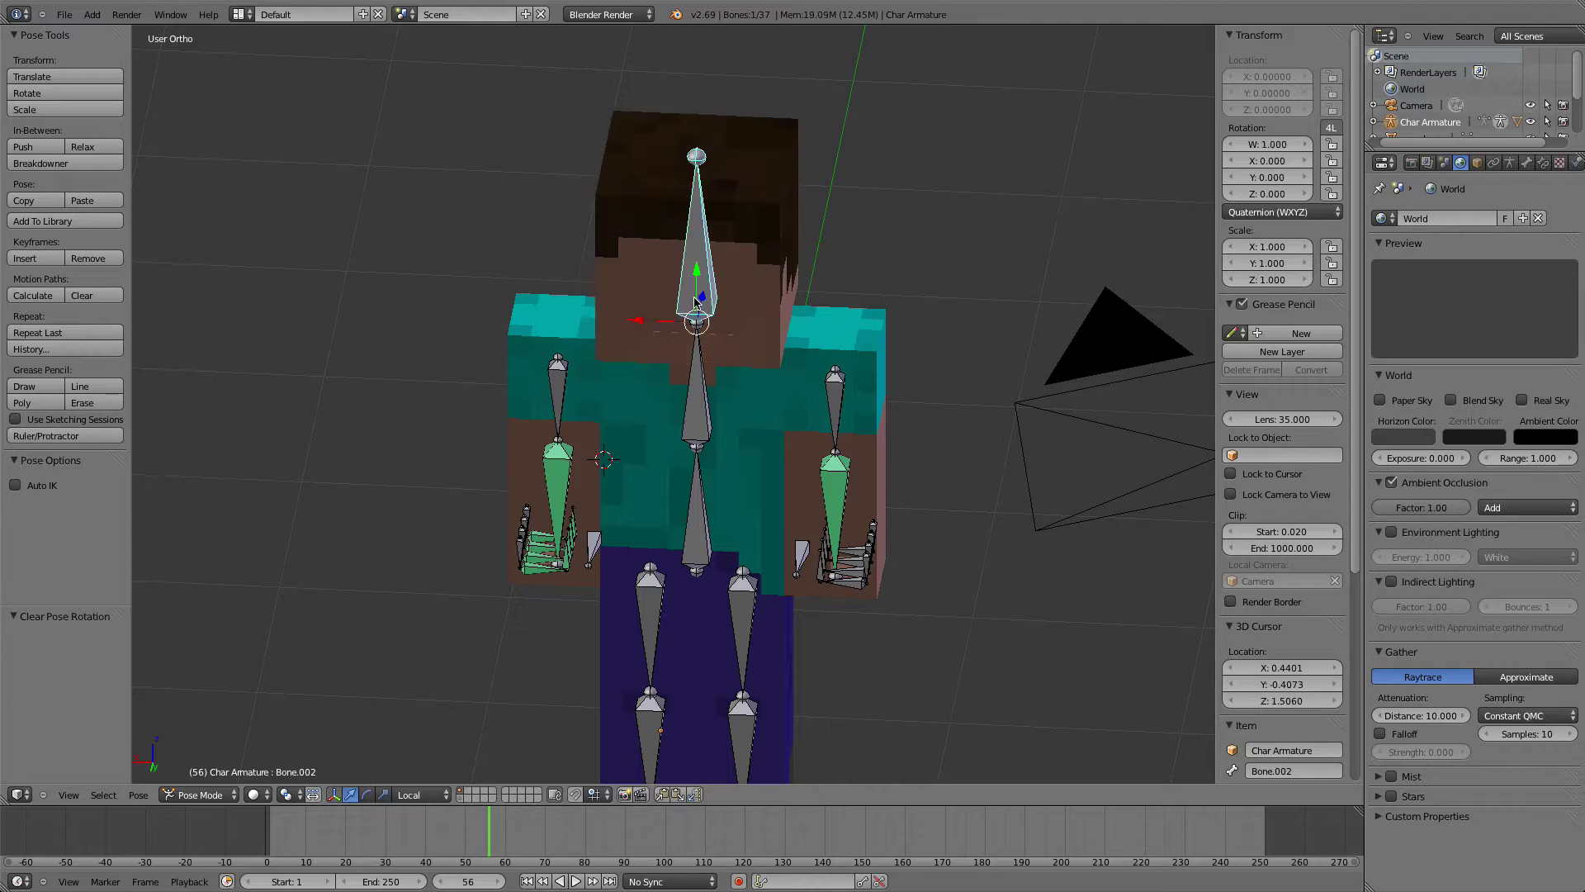
Open the face mesh for editing, shown as wireframe in the orthographic view facing the mouth
middle_click_drag(712, 291, 685, 408, "shift")
key("shift+KP_7")
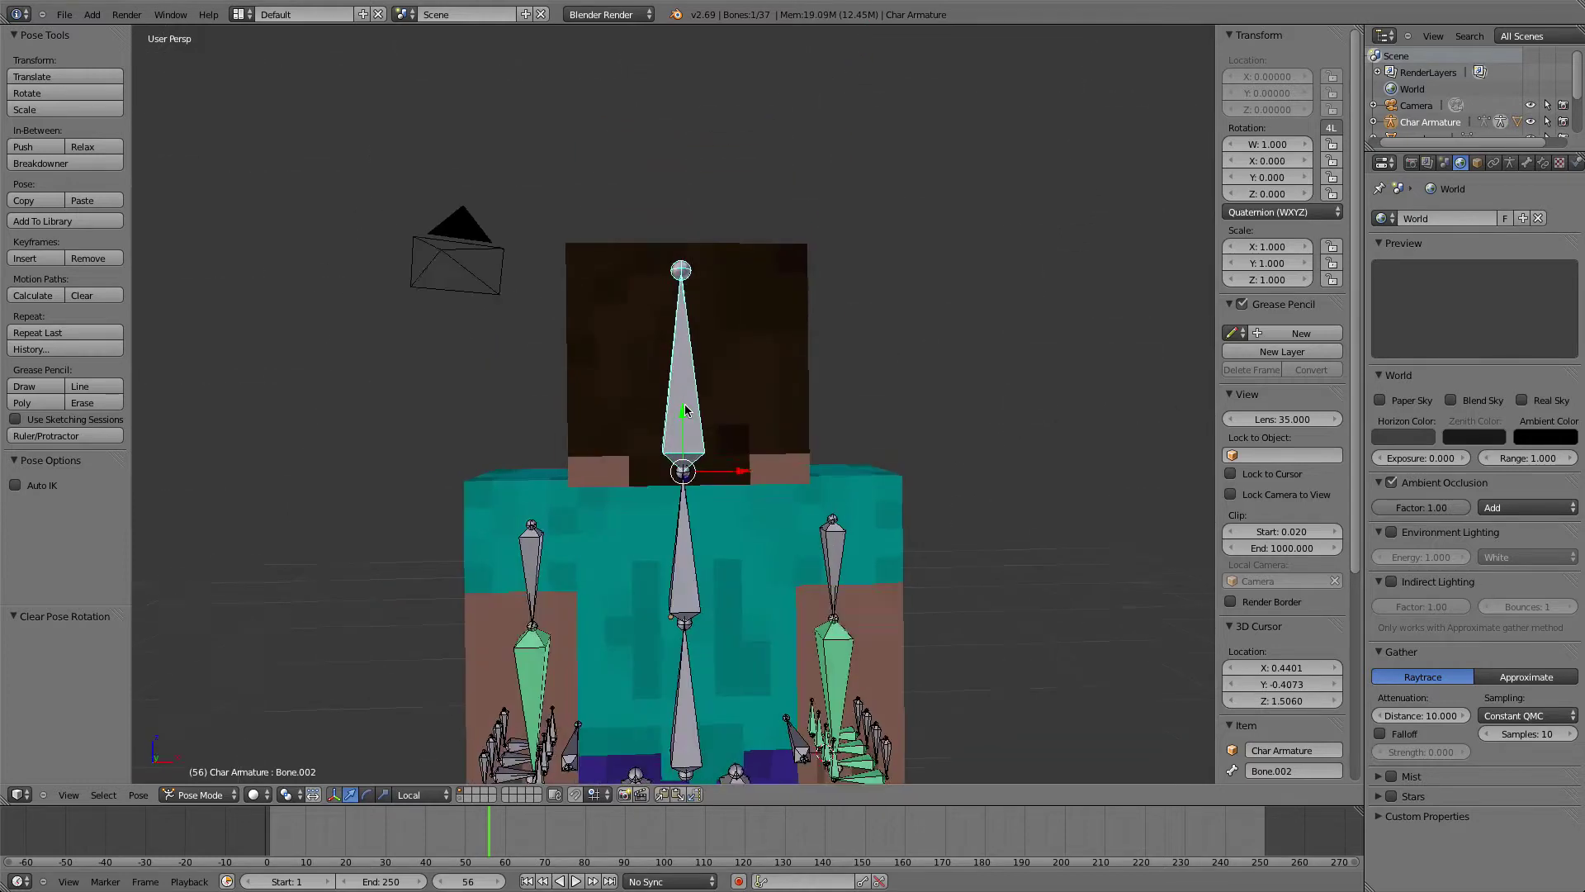
key("ctrl+KP_1")
key("KP_5")
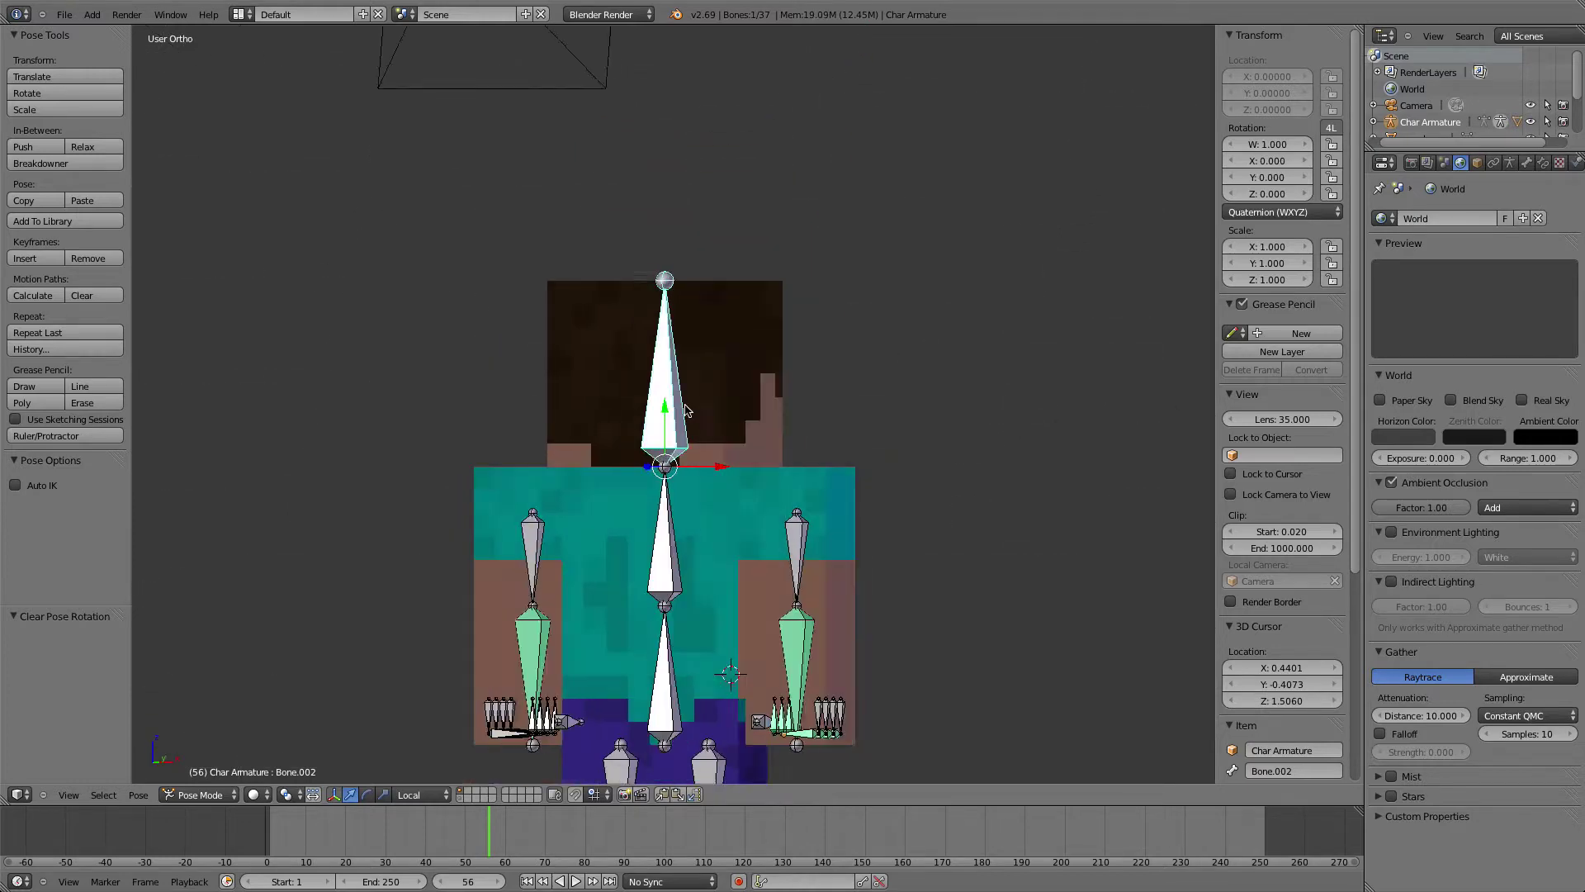
scroll(714, 468, "up", 7)
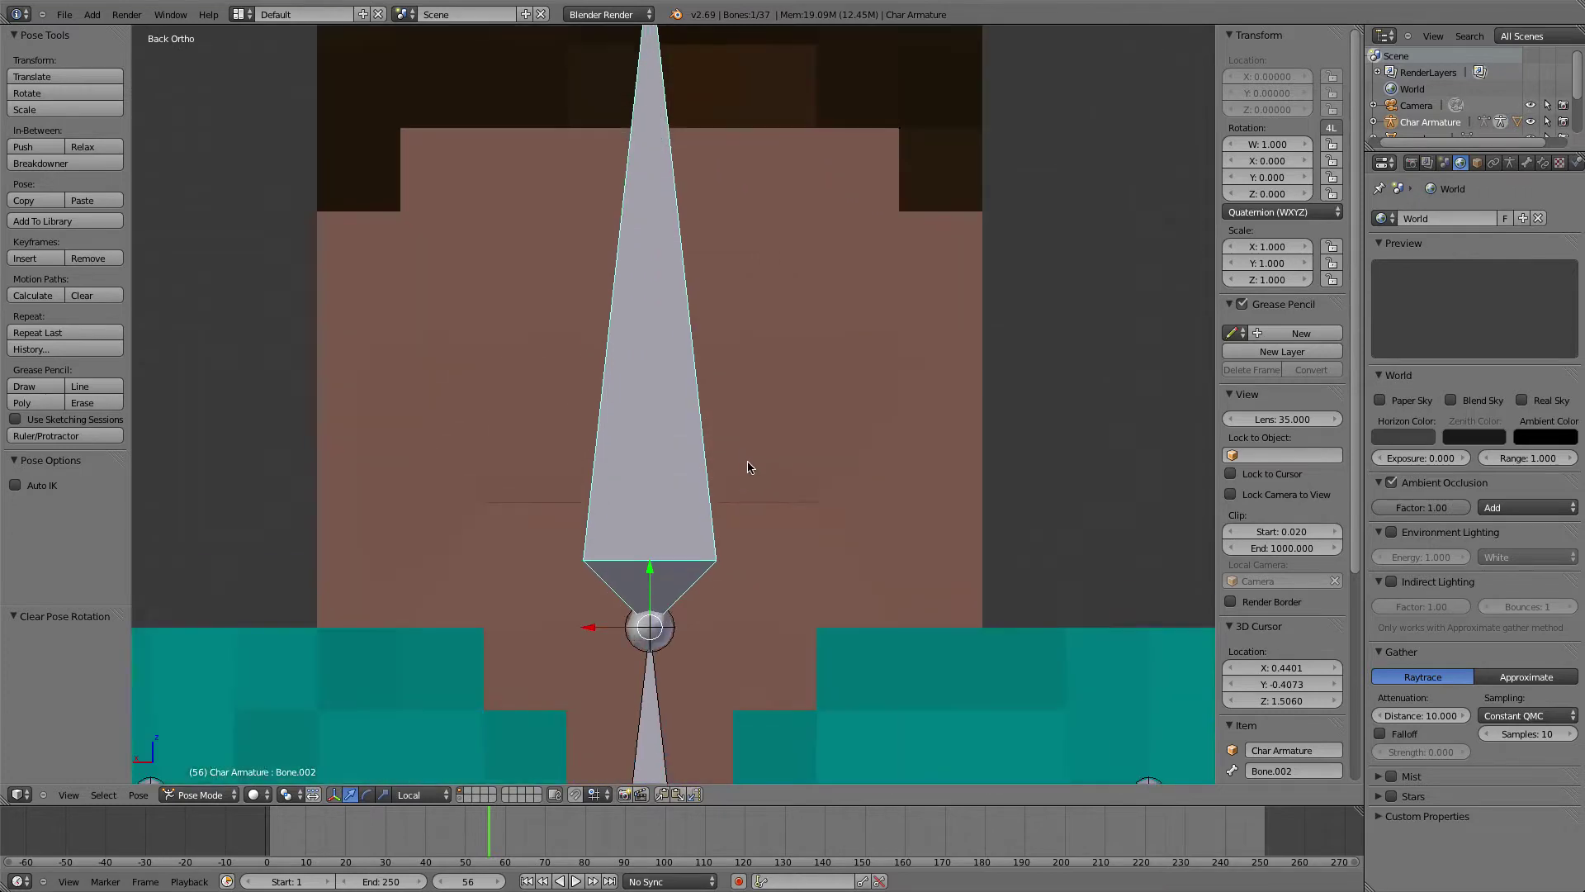
right_click(750, 469)
key("Tab")
scroll(767, 470, "up", 4)
key("z")
scroll(1005, 389, "down", 2)
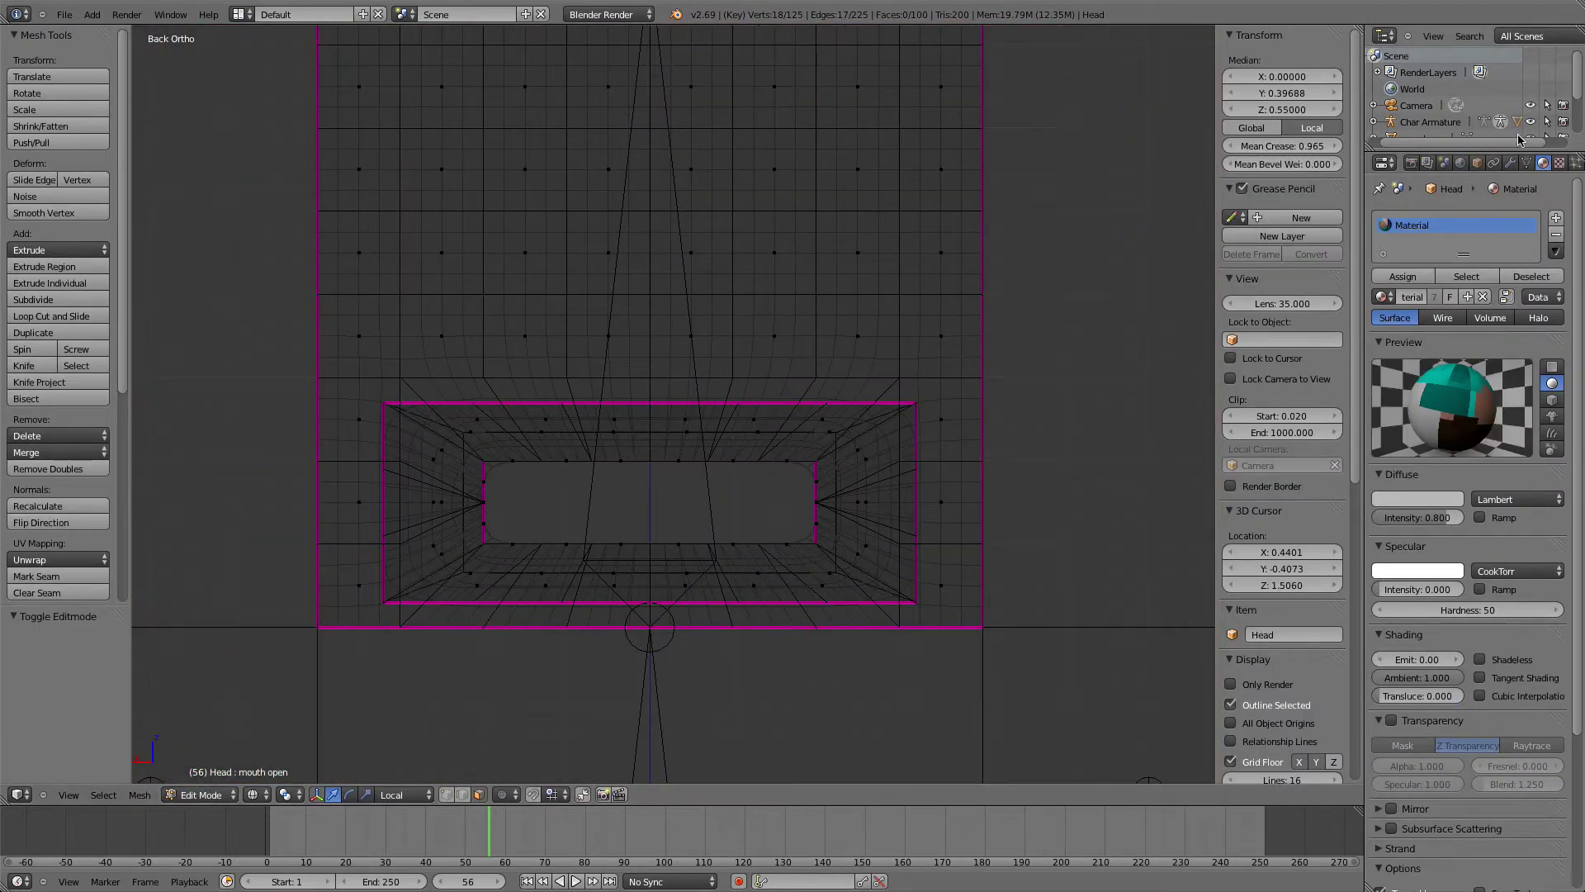
Delete the mouth open, mouth in stretch, mouth left rot and mouth right rot shape keys from the head mesh, keeping Basis
left_click(1526, 164)
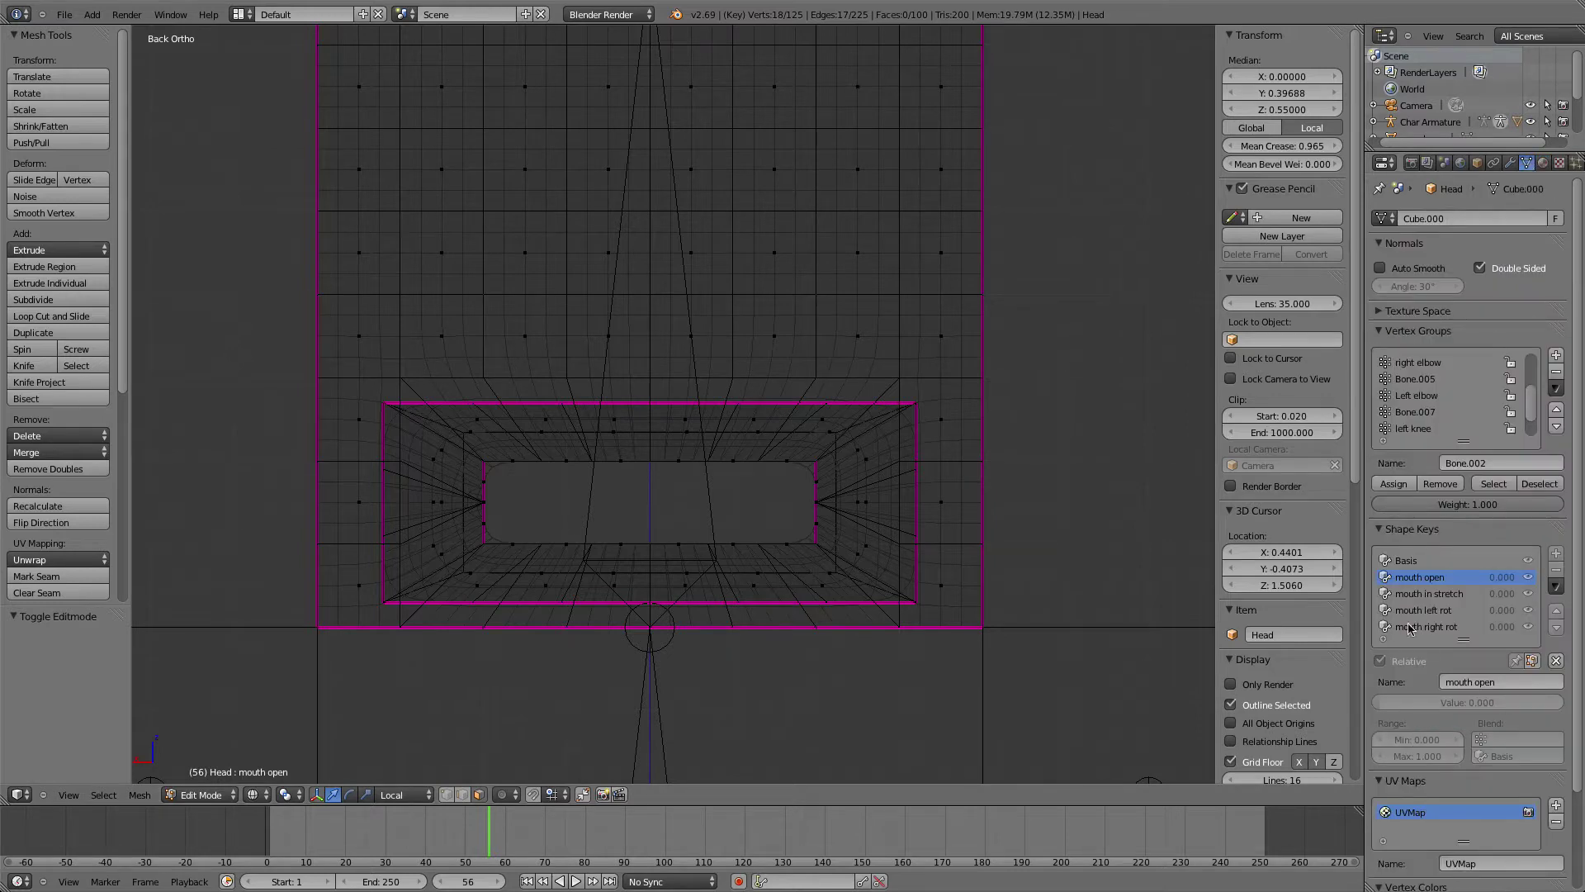
mouse_move(1463, 643)
left_mouse_down()
mouse_move(1455, 689)
mouse_move(1440, 636)
left_mouse_up()
key("Tab")
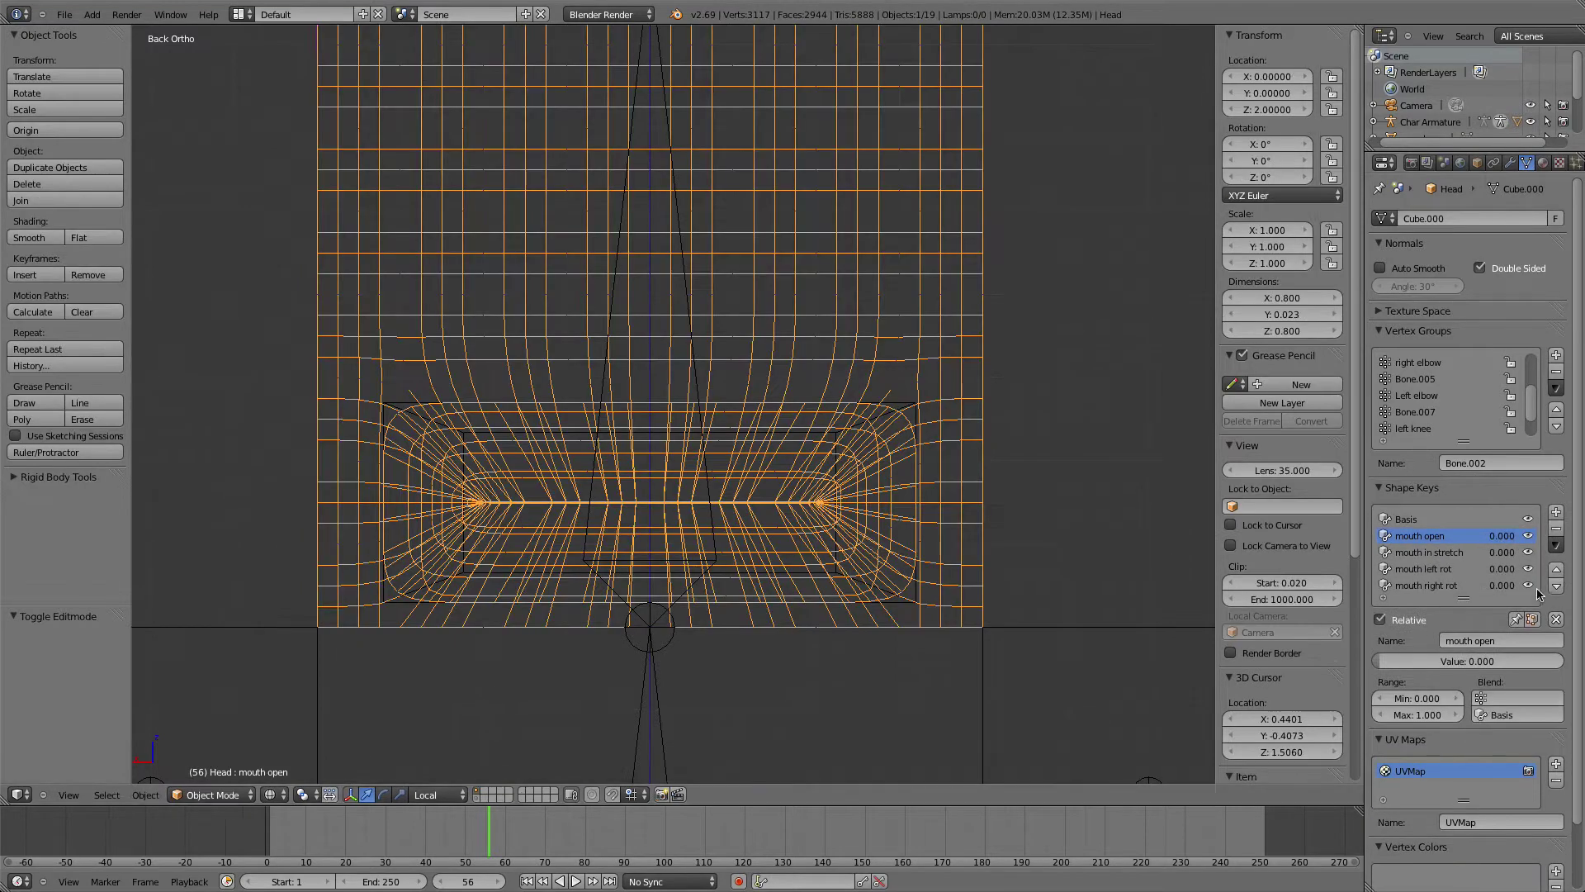
scroll(1485, 586, "down", 1)
left_click(1455, 553)
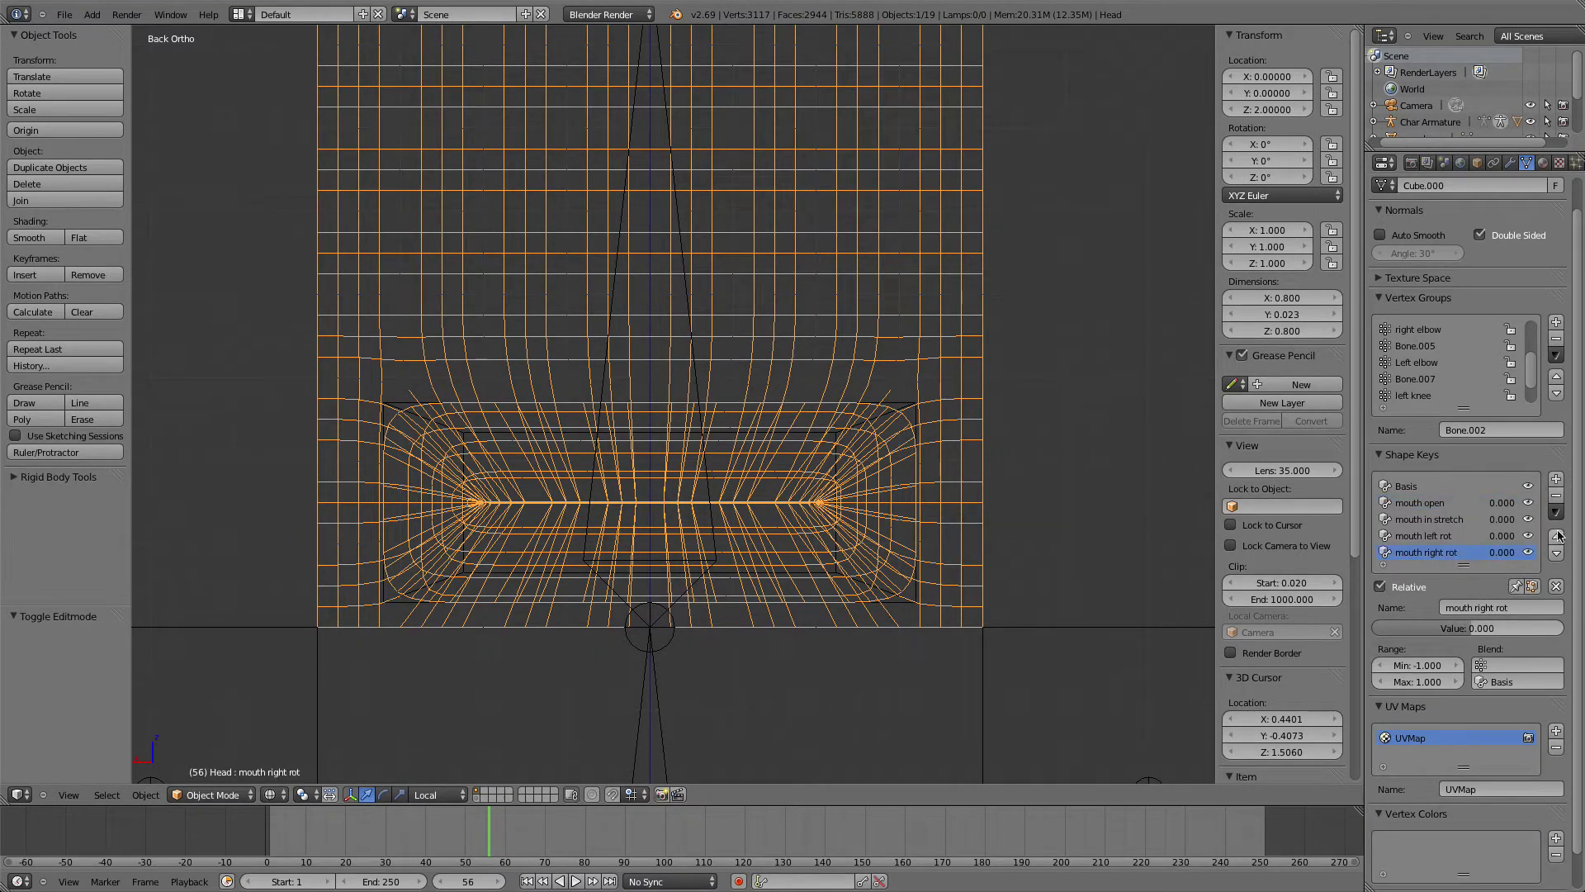
left_click(1555, 500)
left_click(1555, 499)
left_click(1556, 499)
Edit the face mesh's Basis shape and select the mouth line's end face, testing its movement along X and Z
key("Tab")
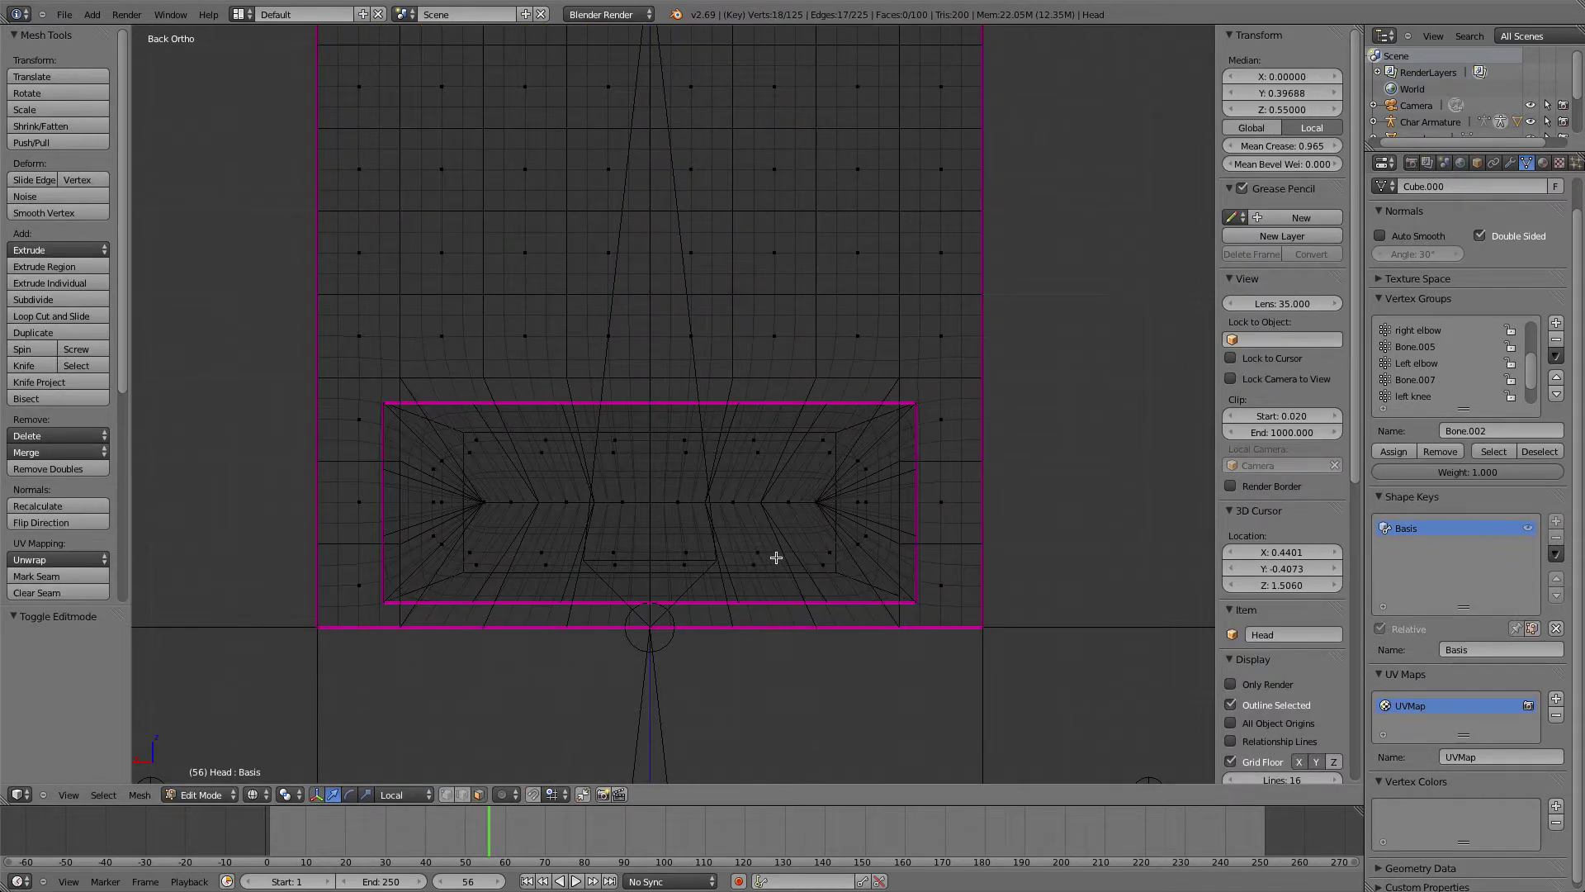
scroll(663, 523, "up", 1)
right_click(498, 526)
mouse_move(481, 493)
left_mouse_down()
mouse_move(482, 475)
mouse_move(487, 490)
left_mouse_up()
right_click(487, 490)
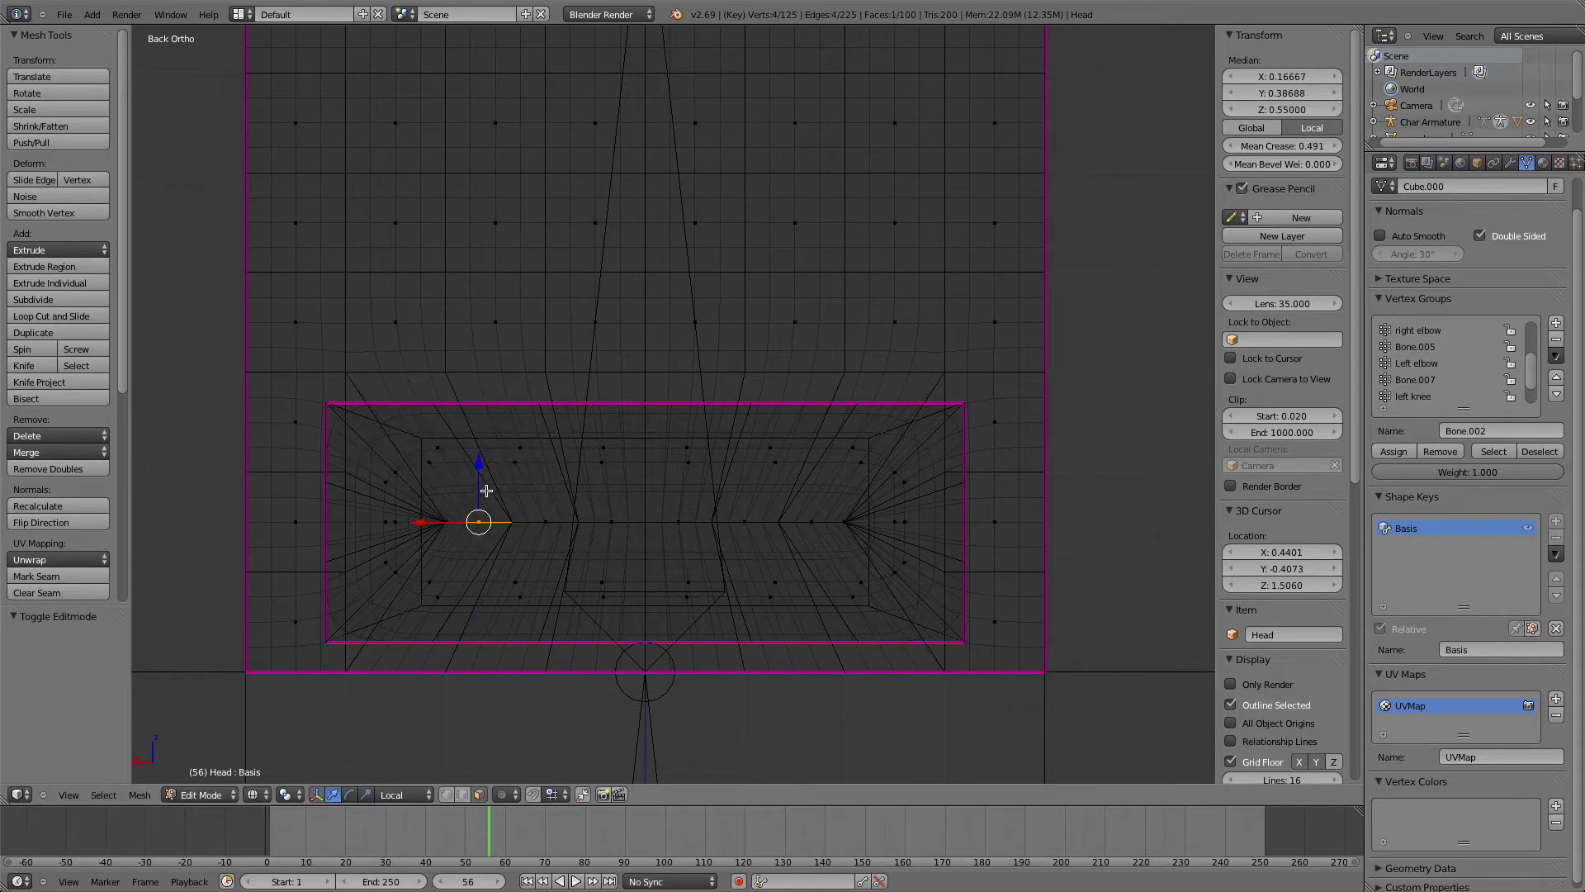
key("g")
key("x")
right_click(481, 525)
key("g")
key("z")
right_click(498, 528)
Select all lower lip faces along the mouth line and move them down 0.1 along the local Z axis
right_click(541, 529, "shift")
left_click_drag(512, 499, 581, 549)
right_click(512, 531)
right_click(612, 523, "shift")
right_click(548, 524)
right_click(679, 523, "shift")
right_click(580, 549)
right_click(755, 528, "shift")
right_click(797, 534, "shift")
left_click_drag(634, 477, 639, 528)
right_click(639, 520)
scroll(639, 503, "down", 2)
scroll(639, 503, "down", 3)
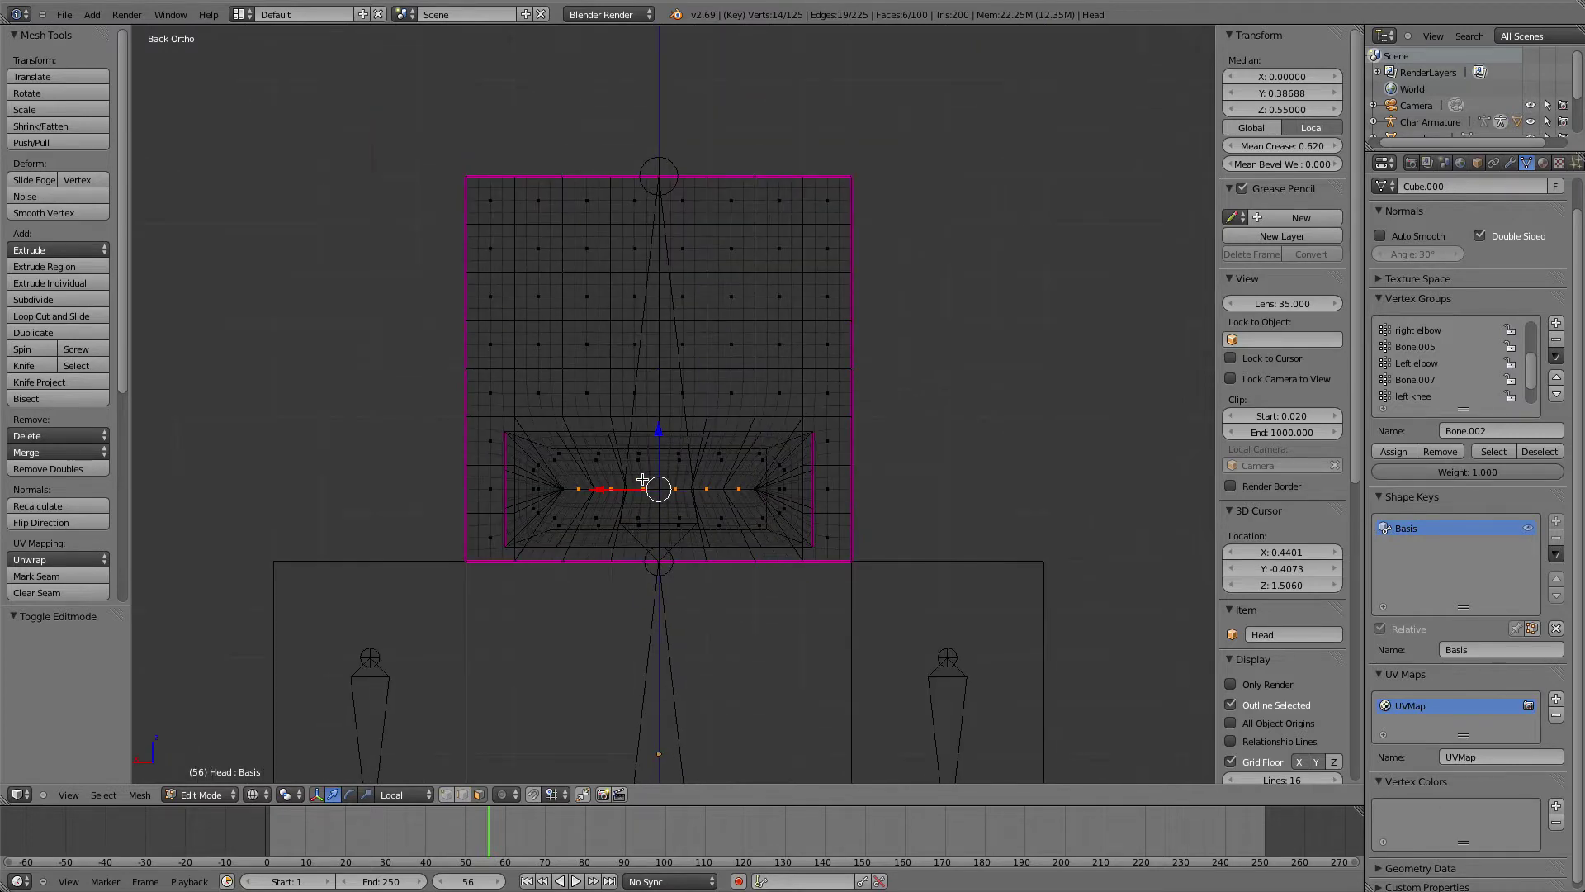
left_click_drag(654, 457, 656, 486)
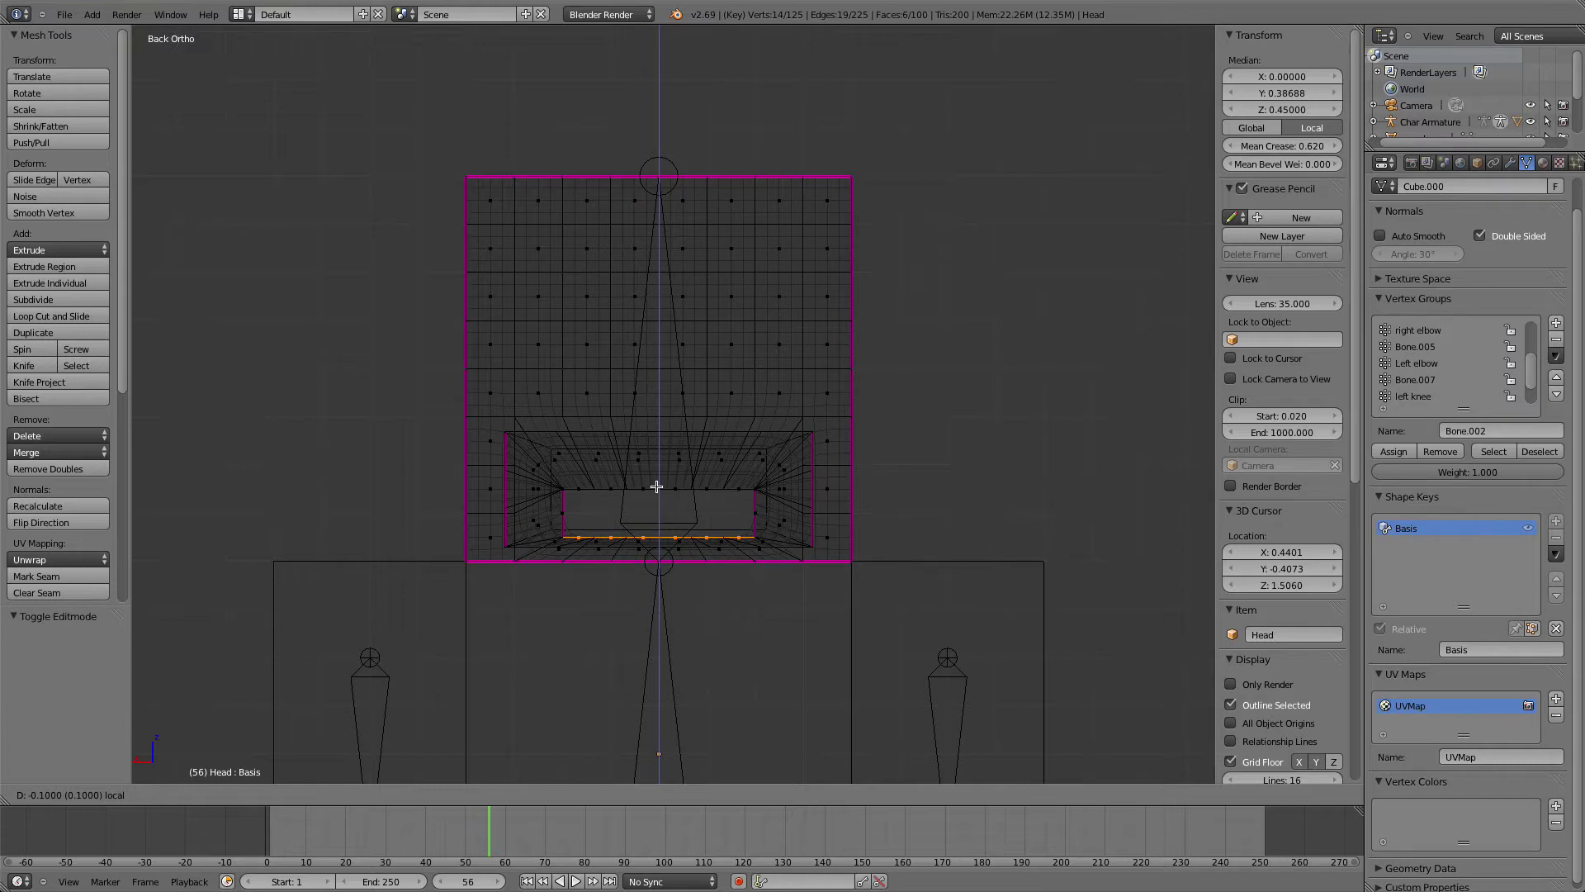
left_click_drag(656, 487, 656, 486)
Box-select the upper lip faces along the mouth line, raise them slightly along Z, and finish editing the mesh
right_click(593, 492)
key("b")
left_click_drag(583, 477, 751, 505)
scroll(743, 503, "up", 4)
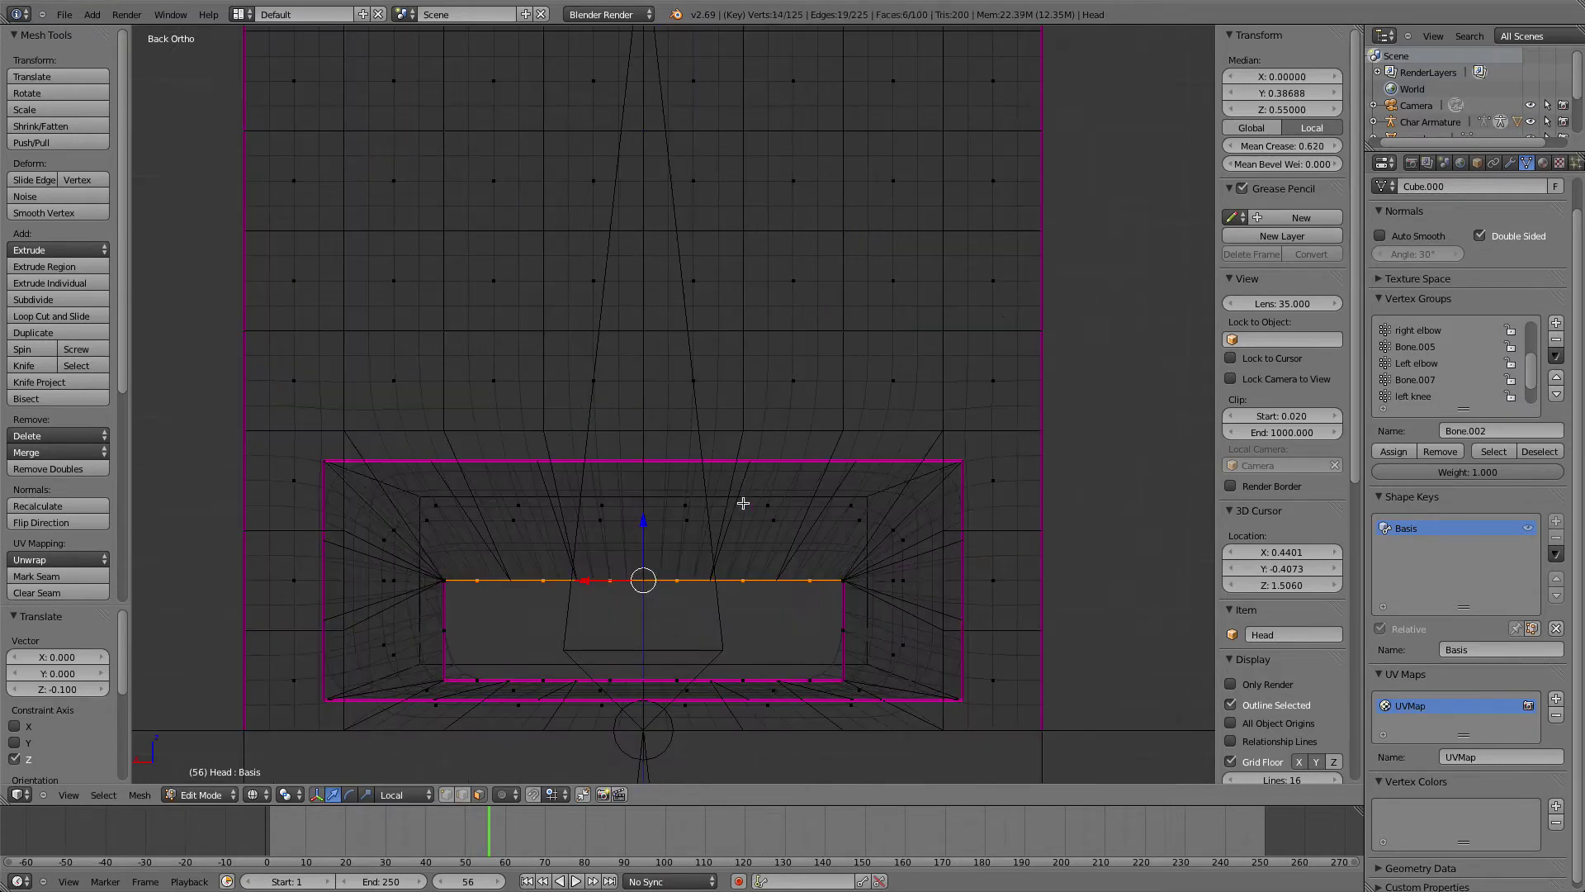
left_click_drag(648, 554, 646, 541)
key("Tab")
scroll(660, 541, "down", 4)
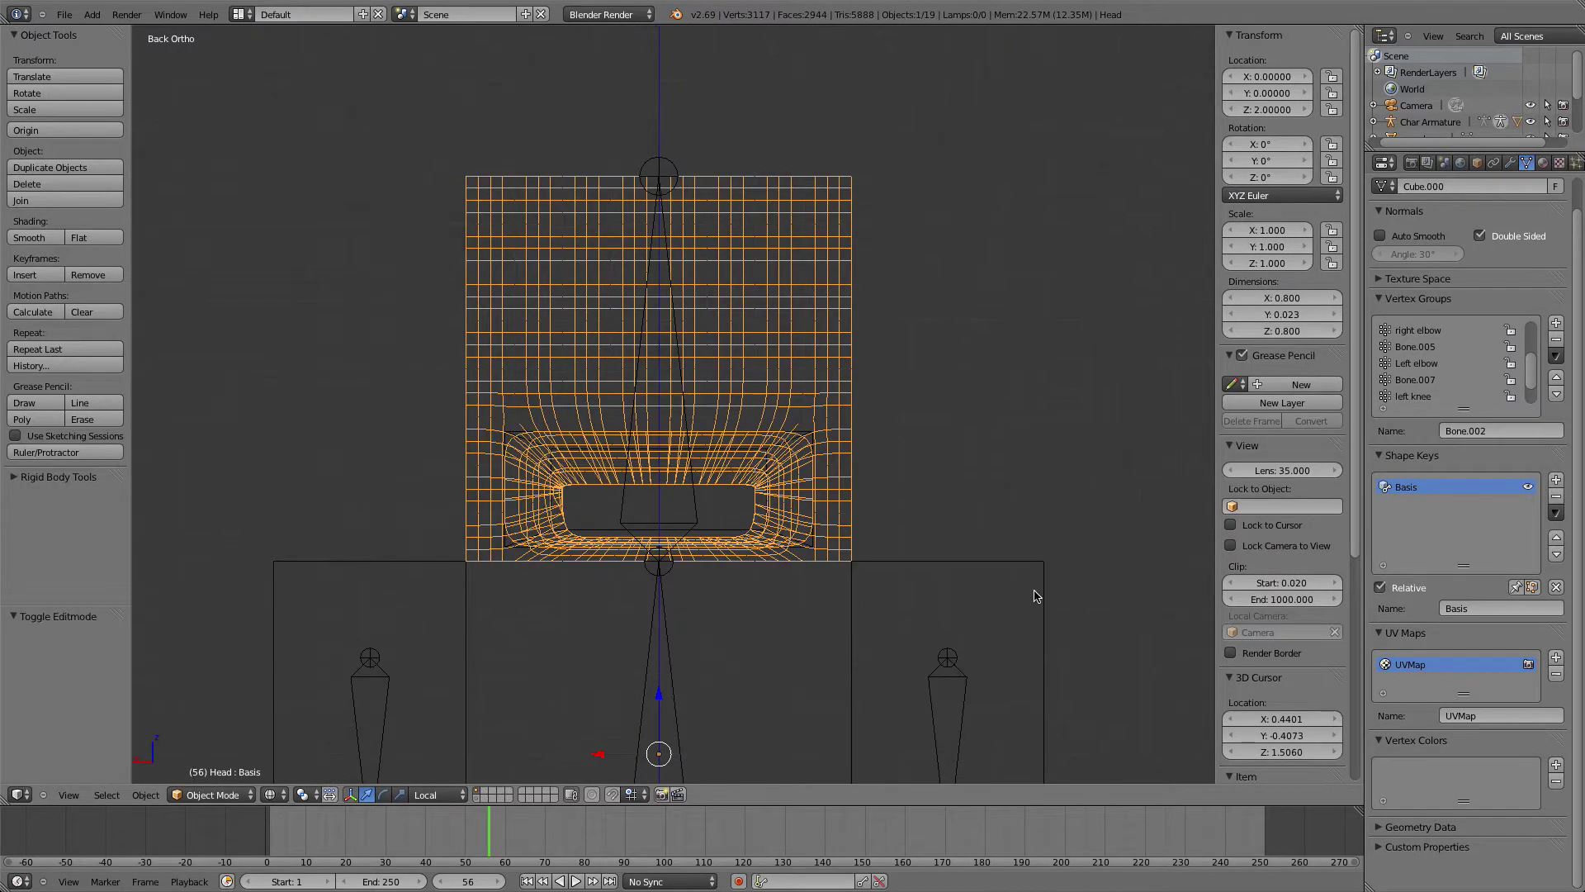
Resume editing the head mesh and undo the recent lip face movements made in the Basis shape
key("Tab")
key("ctrl+z")
key("ctrl+z")
key("ctrl+z")
key("ctrl+z")
key("ctrl+z")
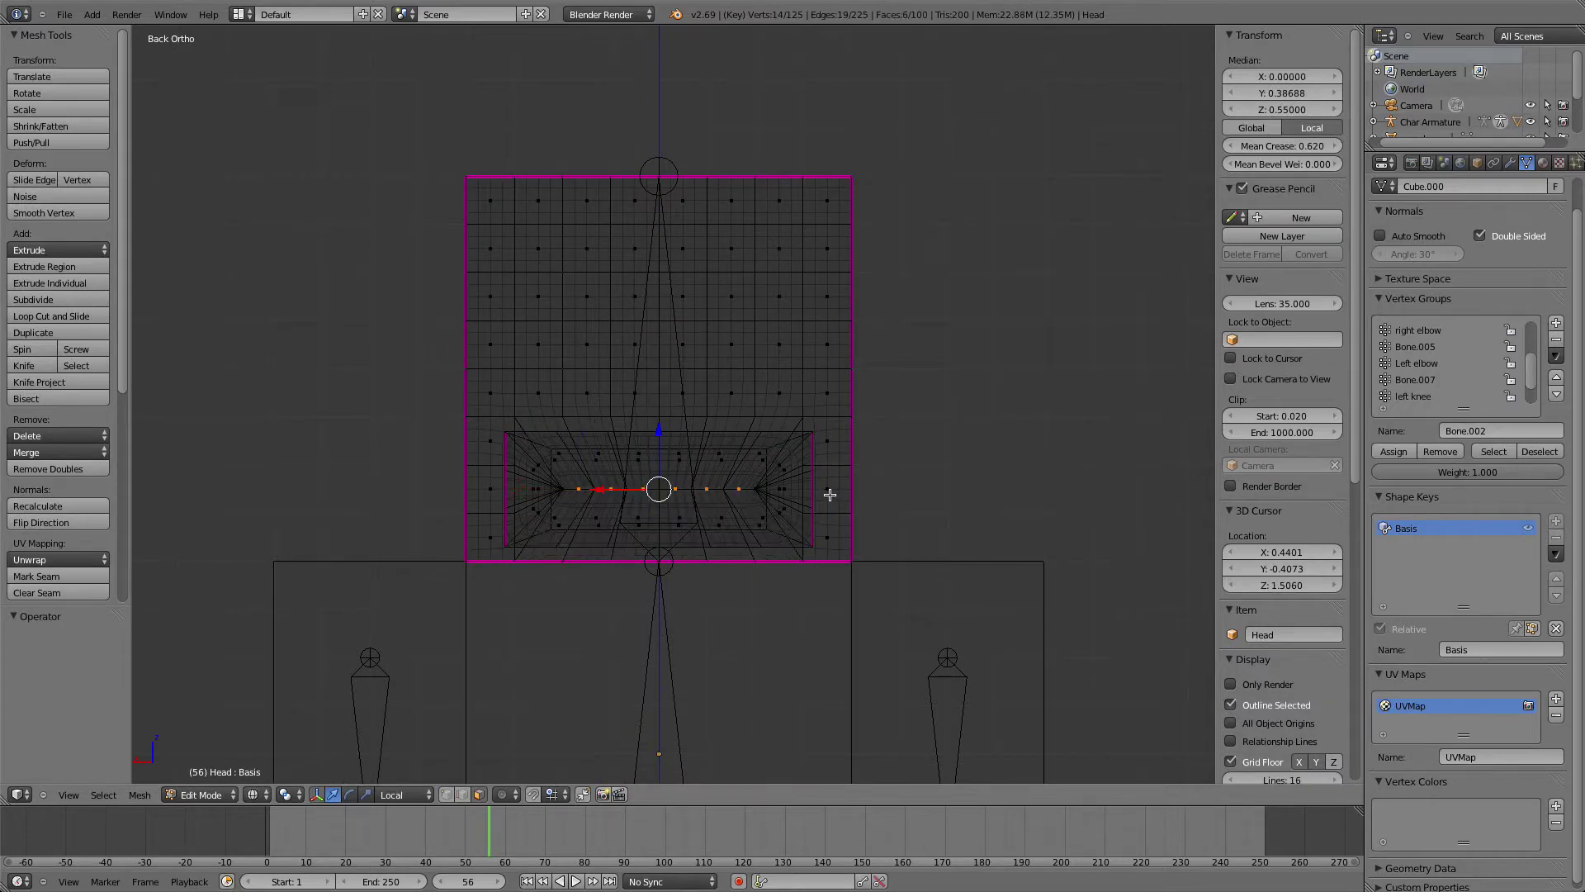
scroll(698, 484, "up", 3)
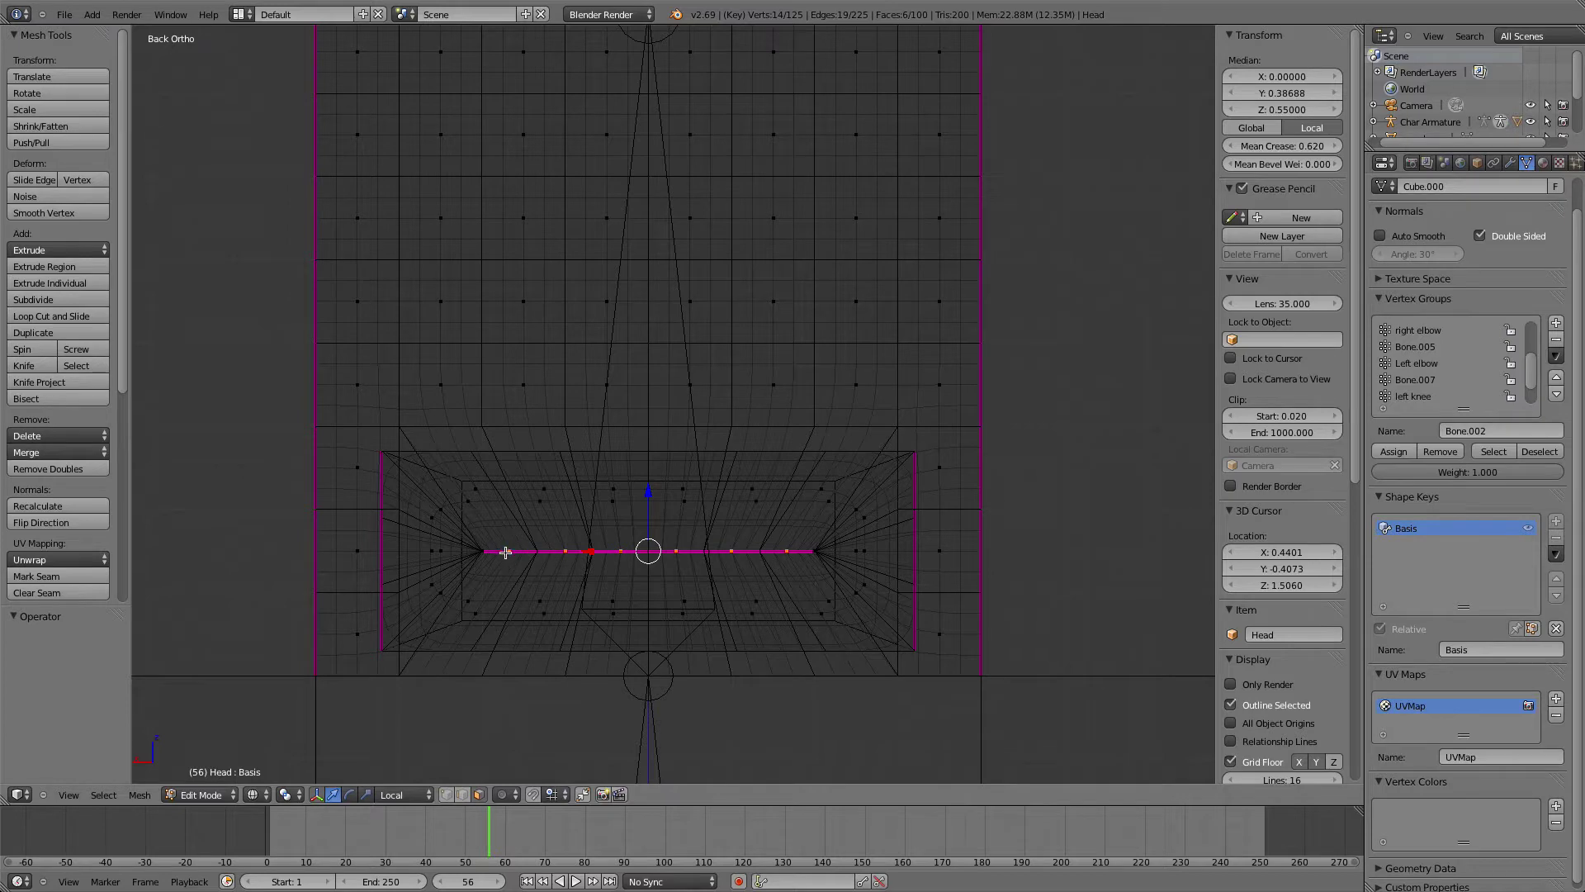
left_click_drag(651, 525, 648, 560)
right_click(648, 560)
key("g")
key("z")
right_click(971, 579)
Add a new shape key to the head mesh and, in it, lower the selected lower lip faces 0.05 along local Z
key("Tab")
left_click(1556, 520)
key("Tab")
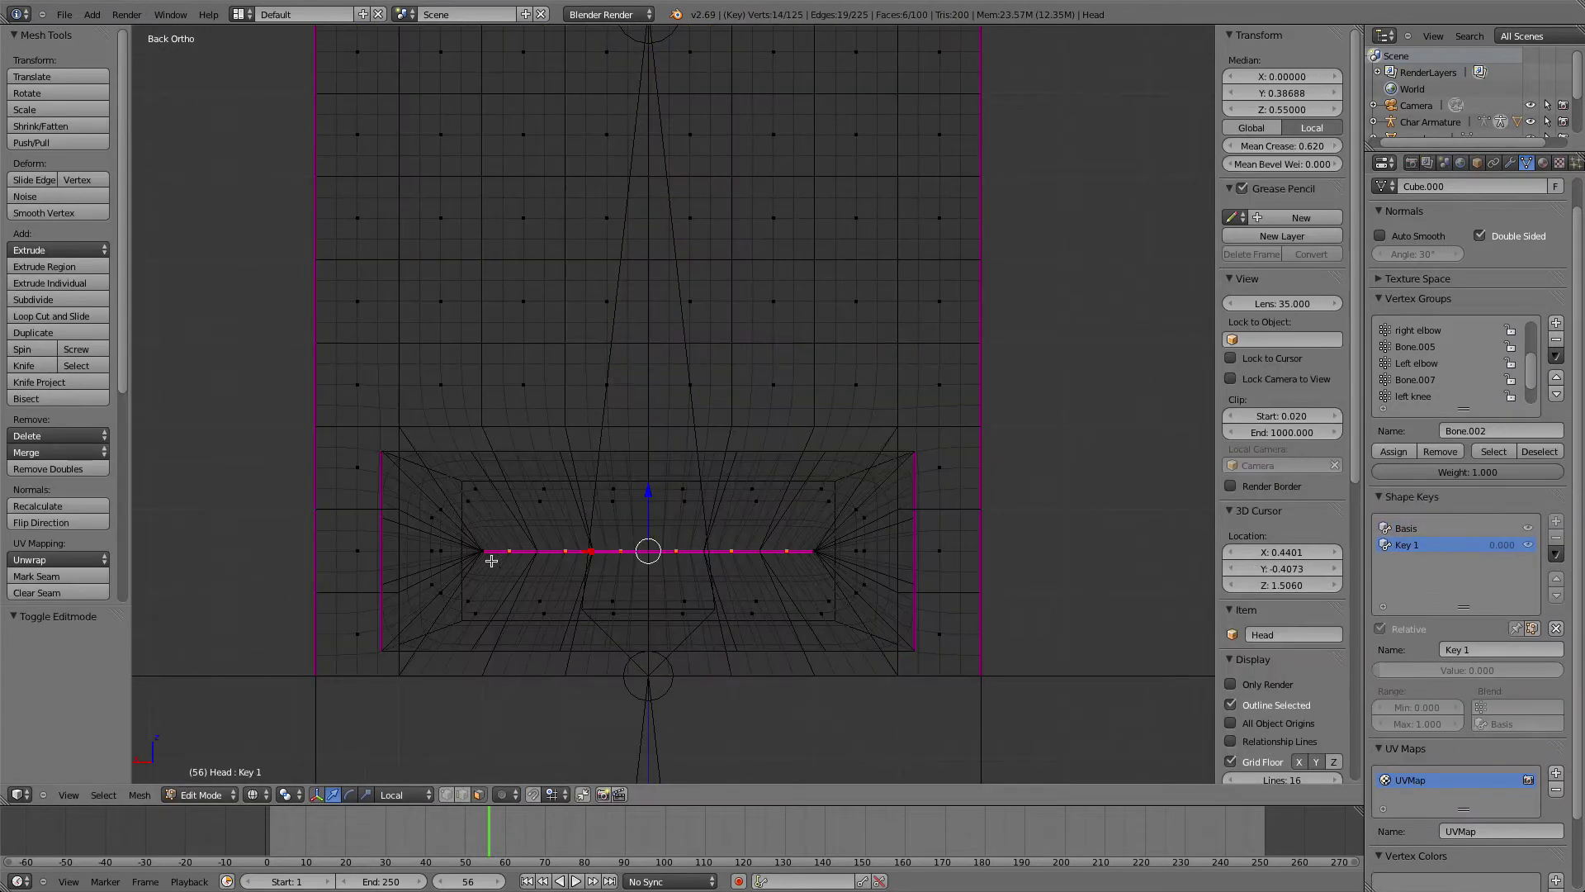
key("g")
key("z")
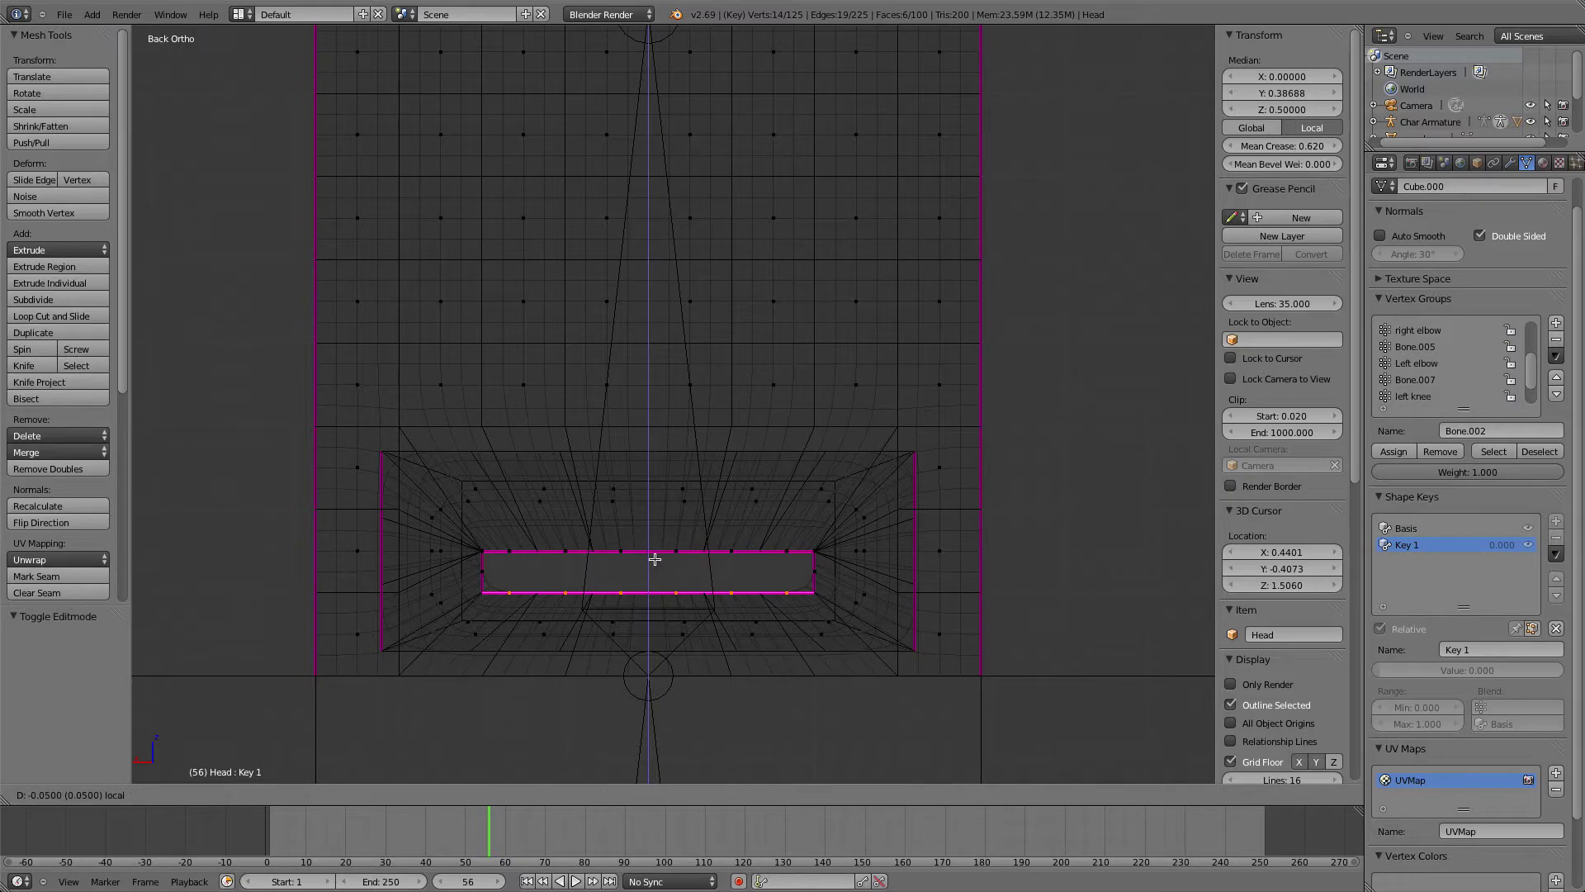
left_click(655, 560)
Box-select the upper lip faces along the mouth line and raise them 0.05 along the local Z axis
right_click(523, 546)
key("b")
left_click_drag(488, 536, 813, 565)
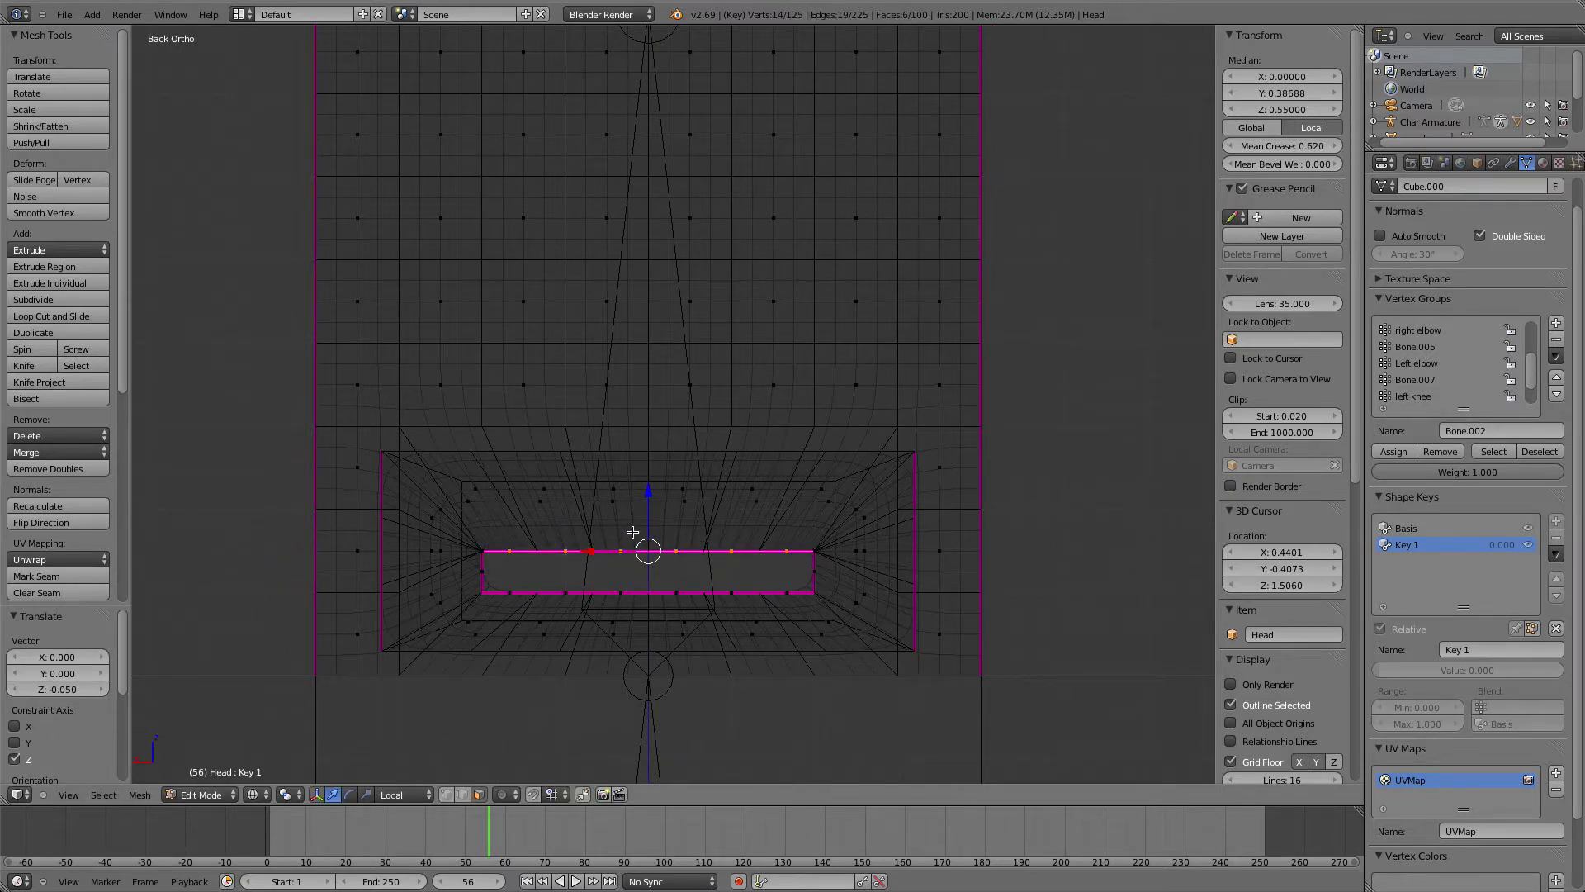
key("g")
key("z")
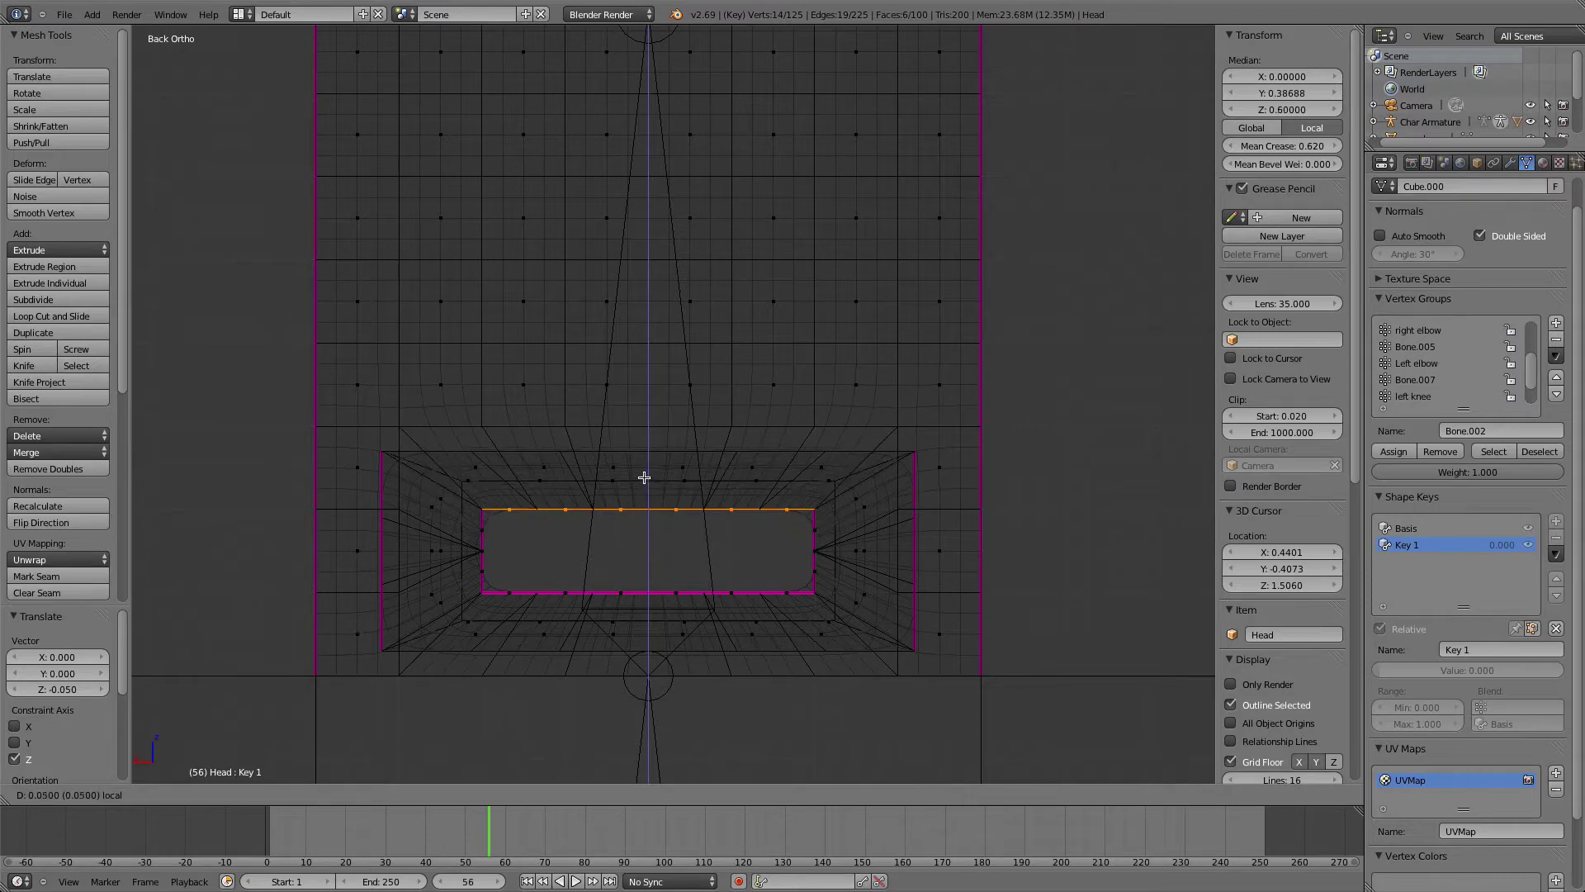
left_click(642, 478)
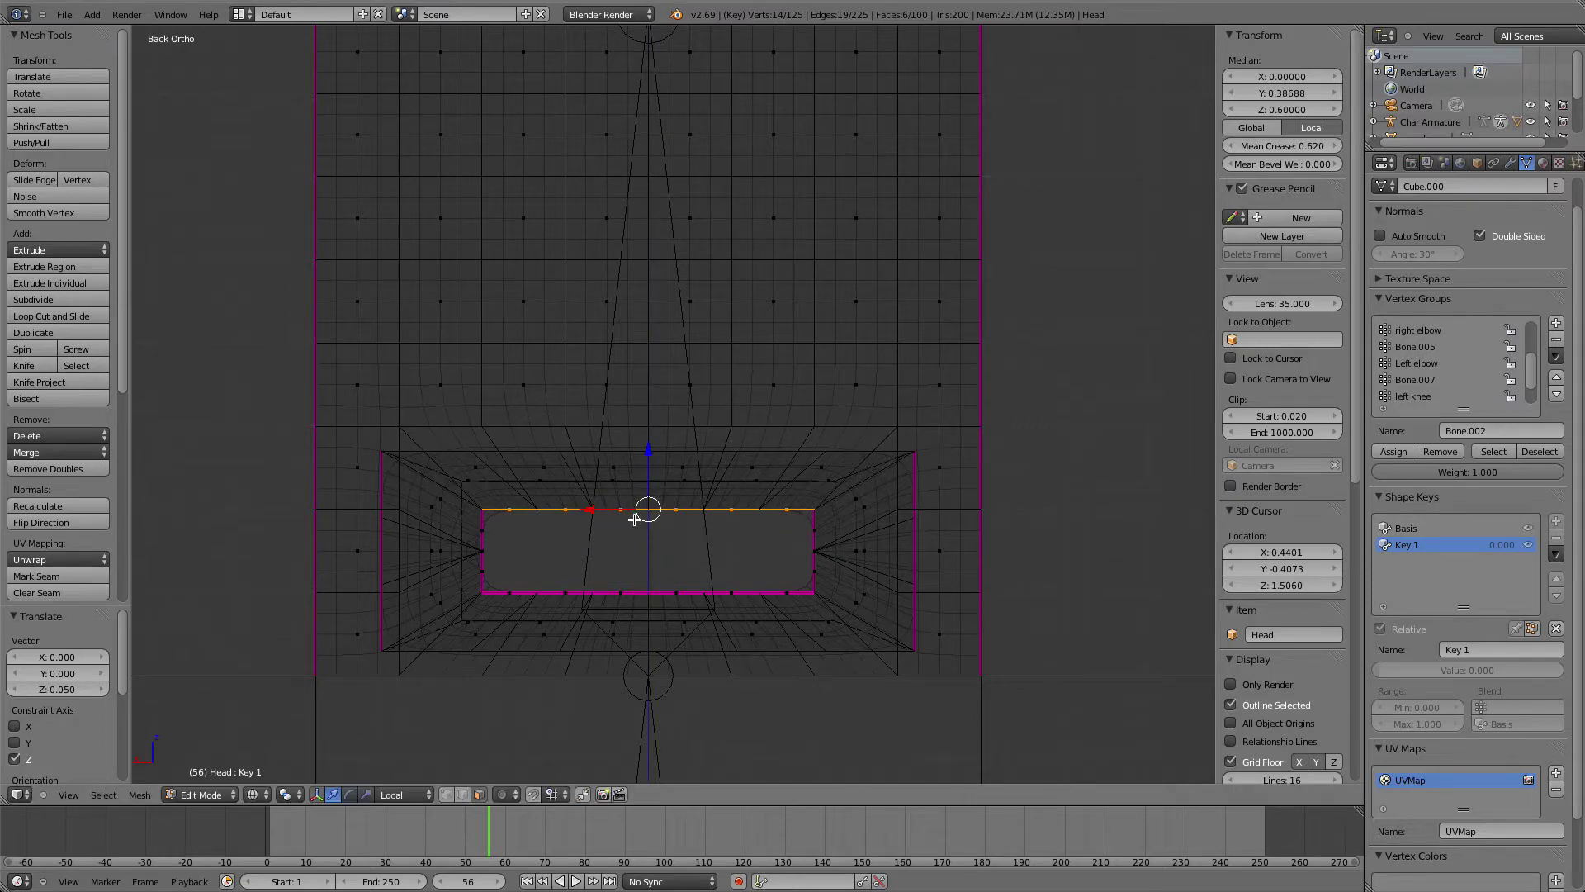
key("b")
left_click_drag(435, 492, 840, 615)
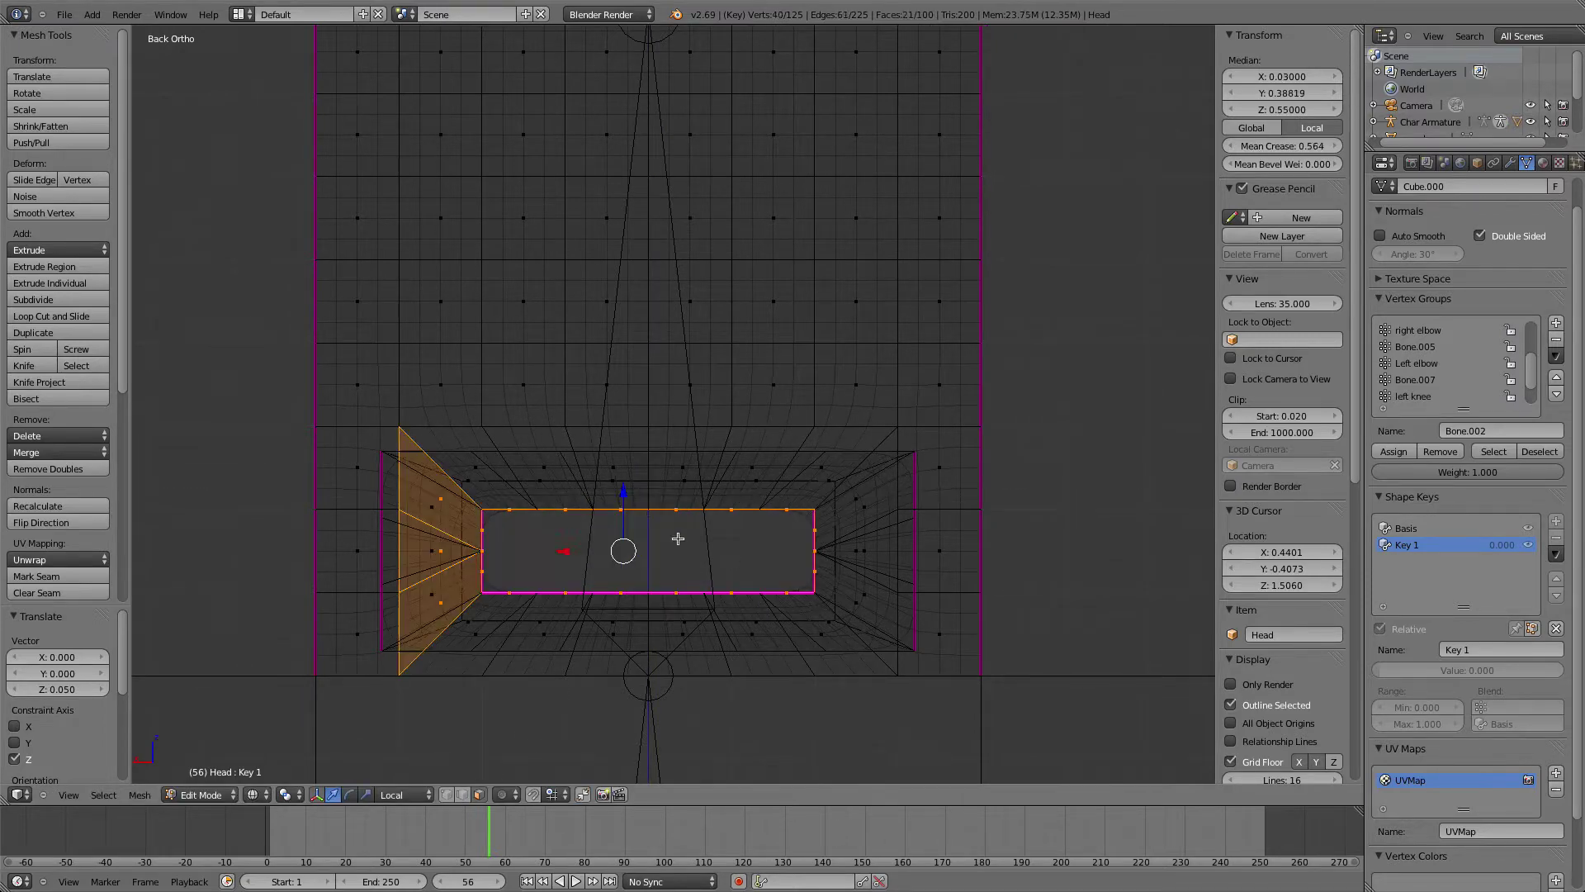
key("ctrl+z")
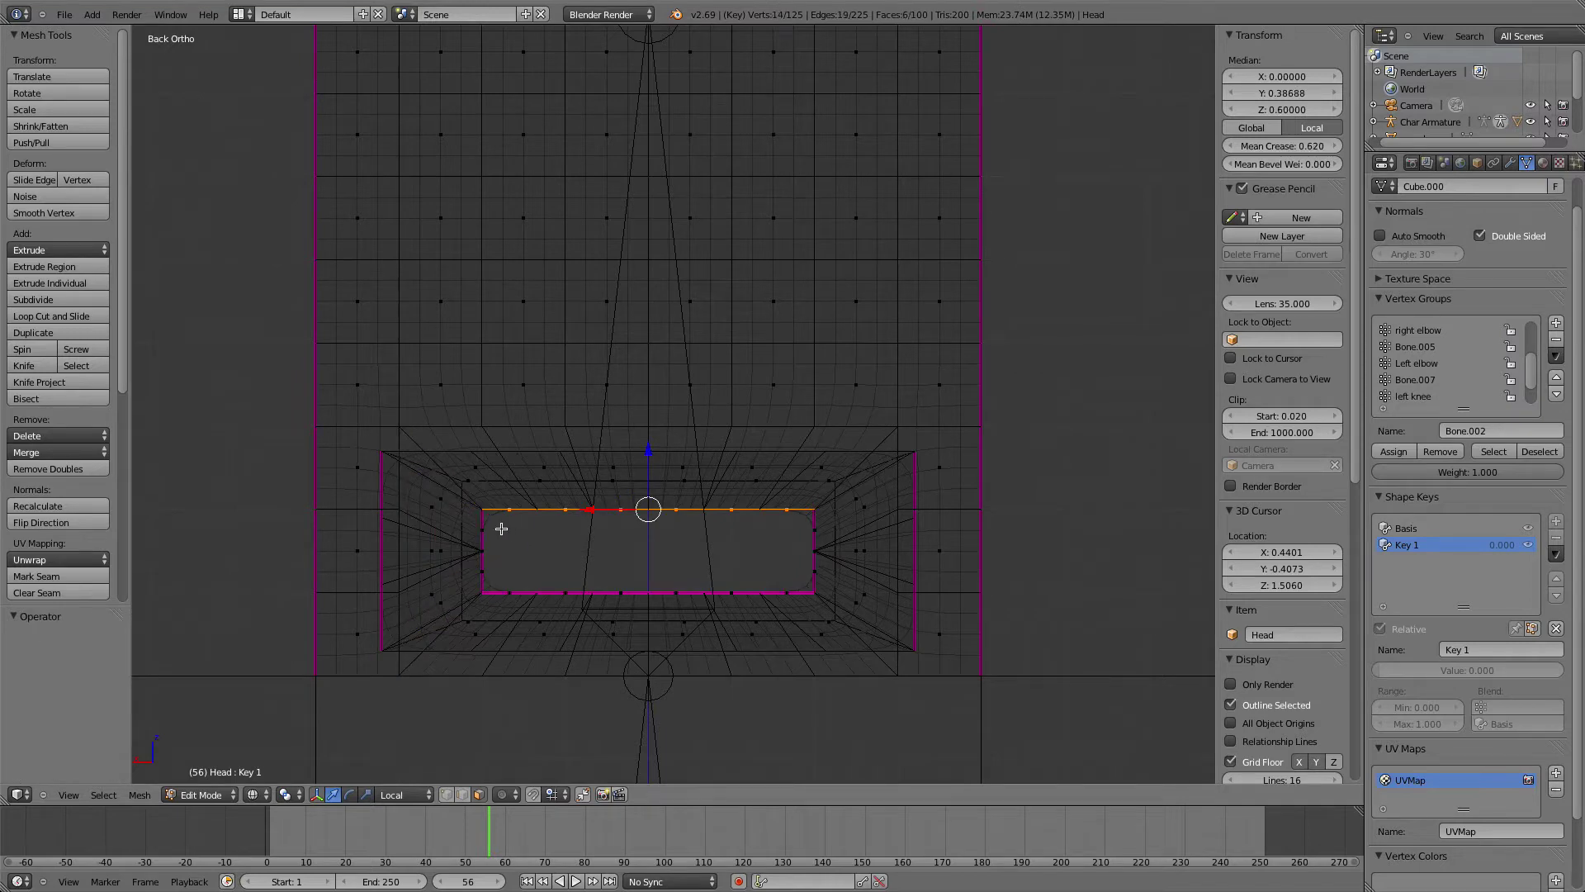
Box-select all the inner faces around the mouth opening and move them down 0.04 along the local Z axis
key("b")
left_click_drag(475, 506, 825, 605)
left_click_drag(647, 508, 642, 544)
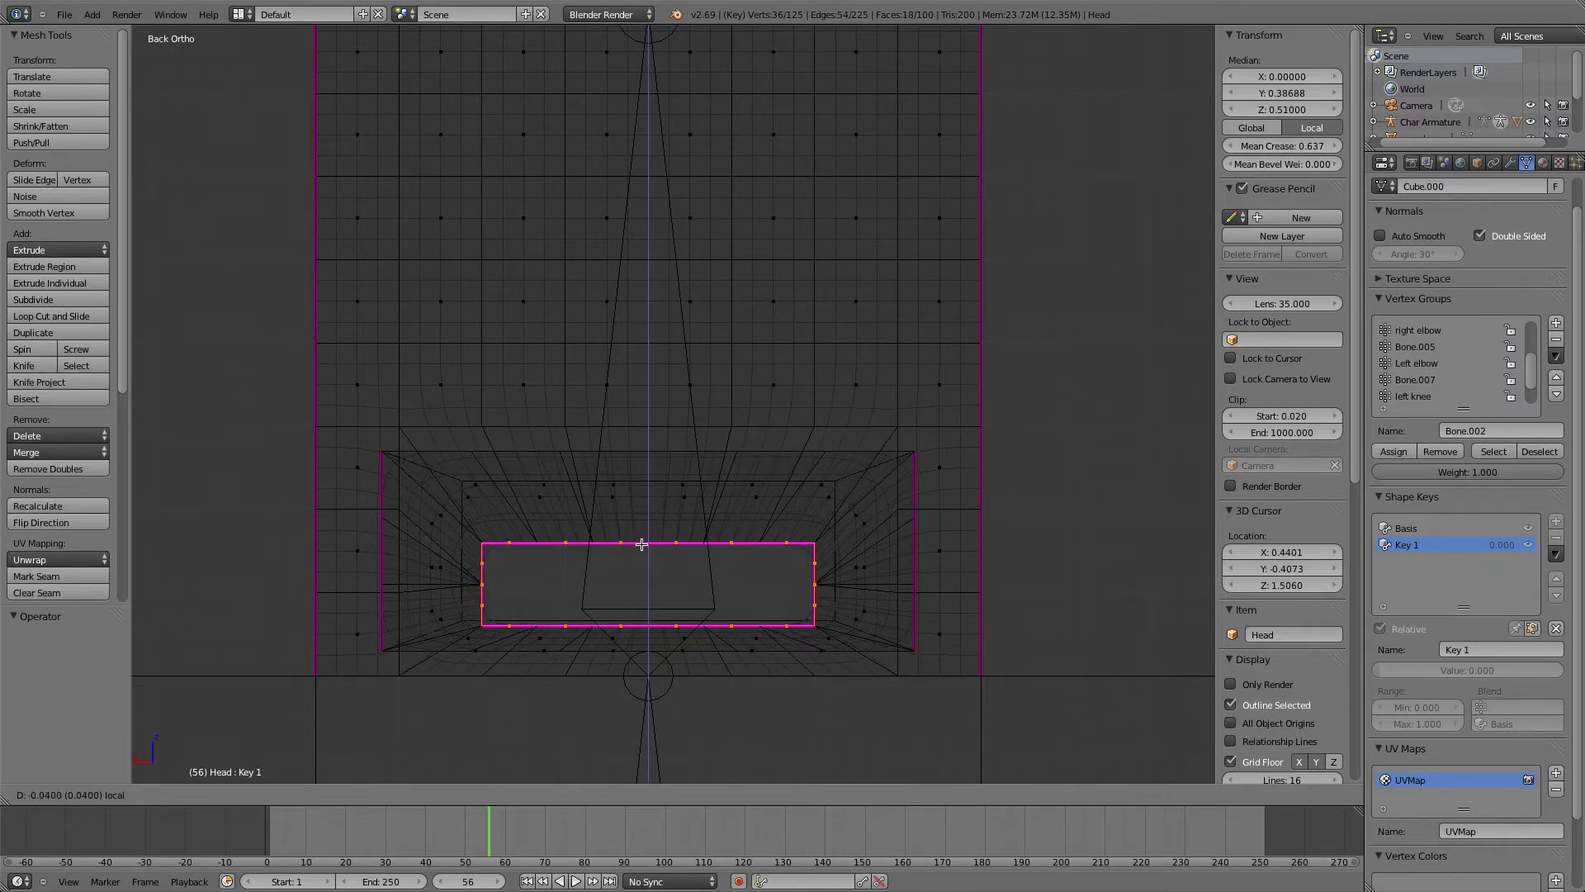
left_click_drag(642, 544, 642, 548)
Finish editing the mesh, switch to solid shading, and set the new shape key's value to 0.335
key("Tab")
key("z")
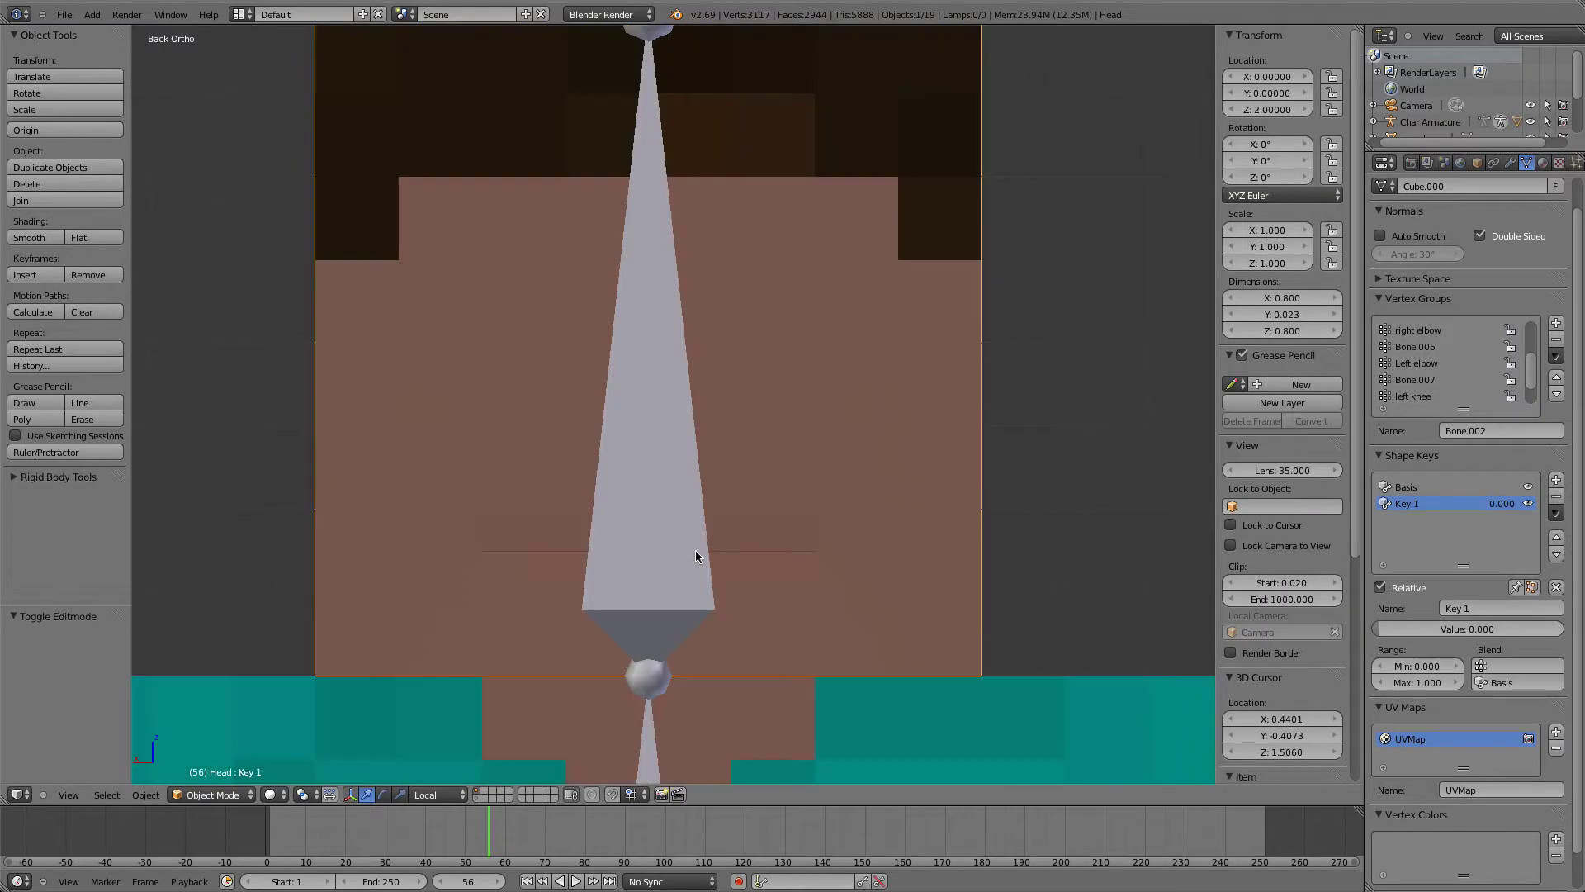
left_click_drag(1399, 629, 1436, 629)
middle_click_drag(552, 320, 397, 317)
Render a still image of the character to check the mouth, and return to the 3D view
left_click(126, 14)
left_click(144, 36)
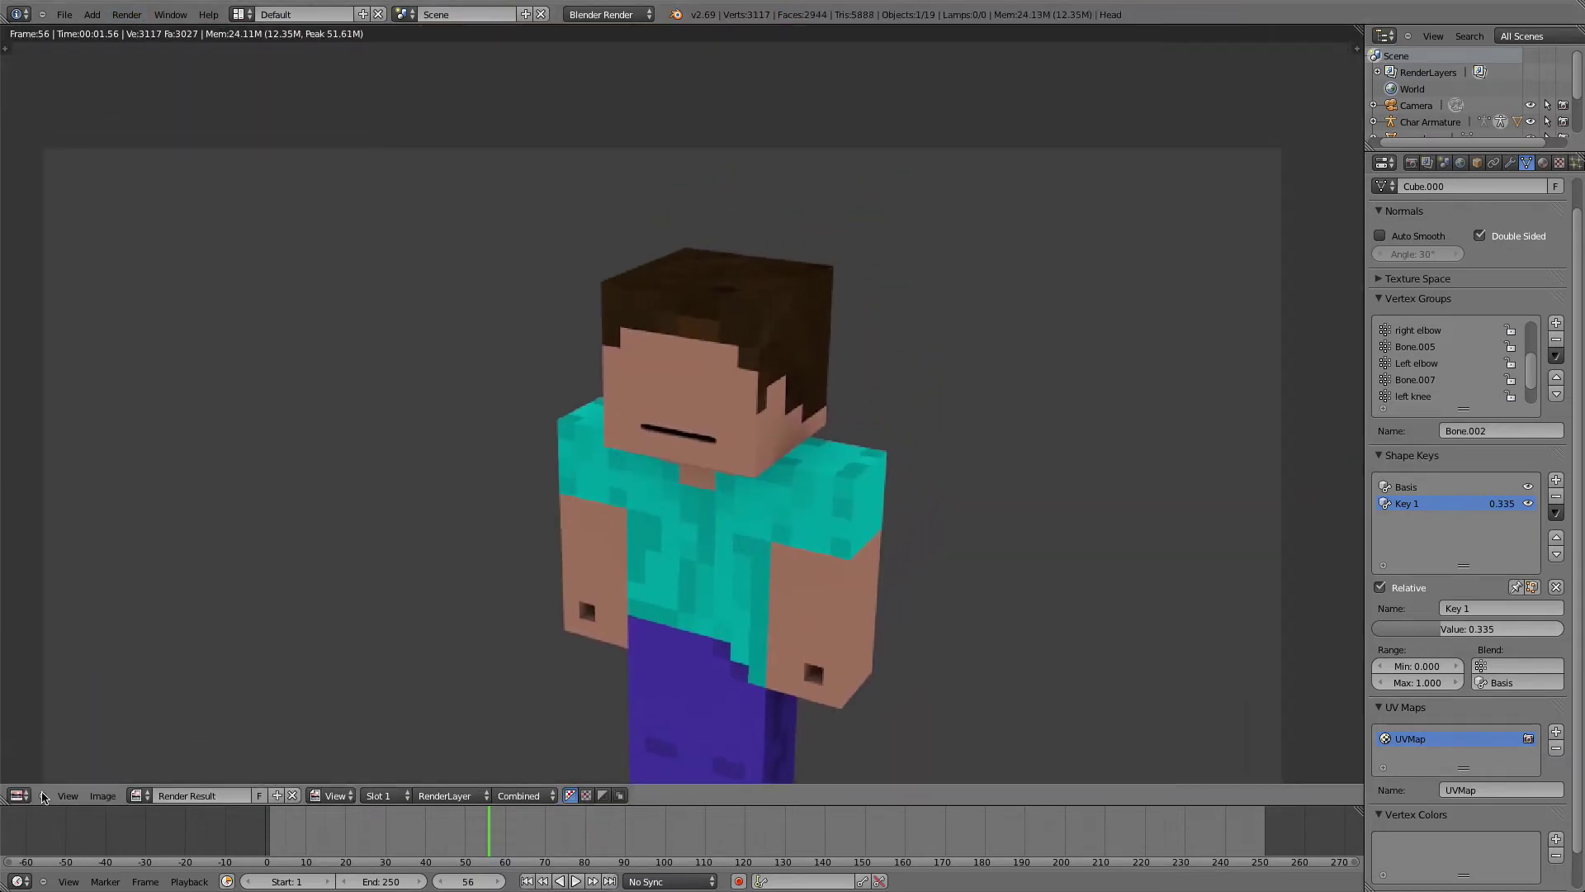
left_click(43, 795)
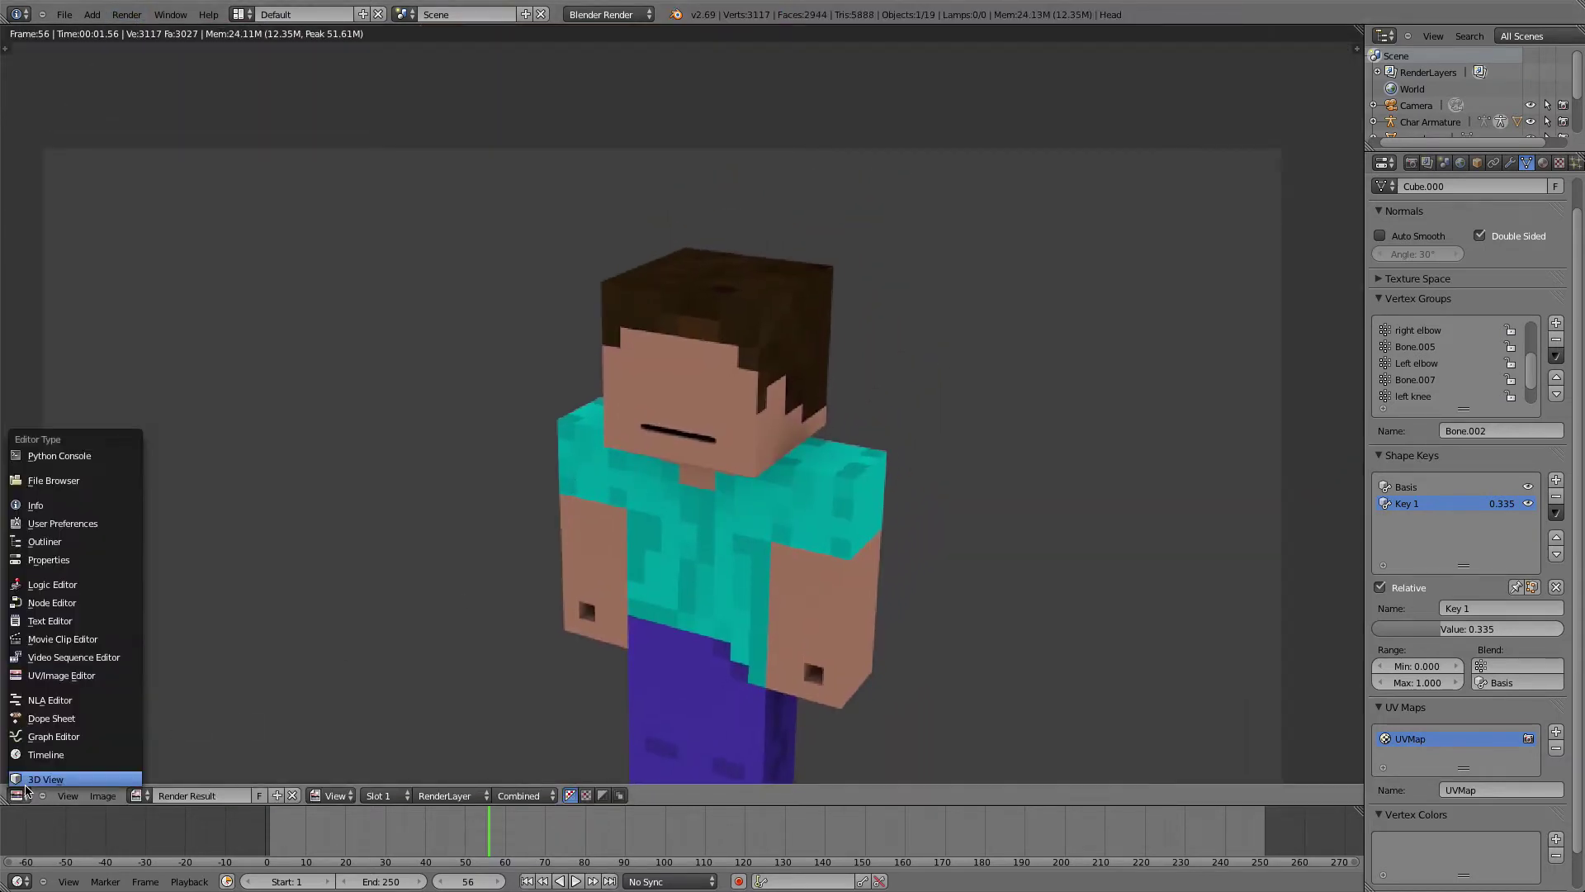
left_click(45, 776)
Edit the head mesh in perspective view and select the short middle edge on the mouth opening's side wall
scroll(455, 516, "up", 4)
key("Tab")
middle_click_drag(544, 541, 582, 523, "shift")
middle_click_drag(582, 523, 471, 535)
key("KP_5")
middle_click_drag(525, 668, 767, 451)
scroll(550, 626, "up", 4)
right_click(927, 530)
middle_click_drag(927, 530, 766, 611)
middle_click_drag(672, 624, 655, 666)
right_click(682, 530)
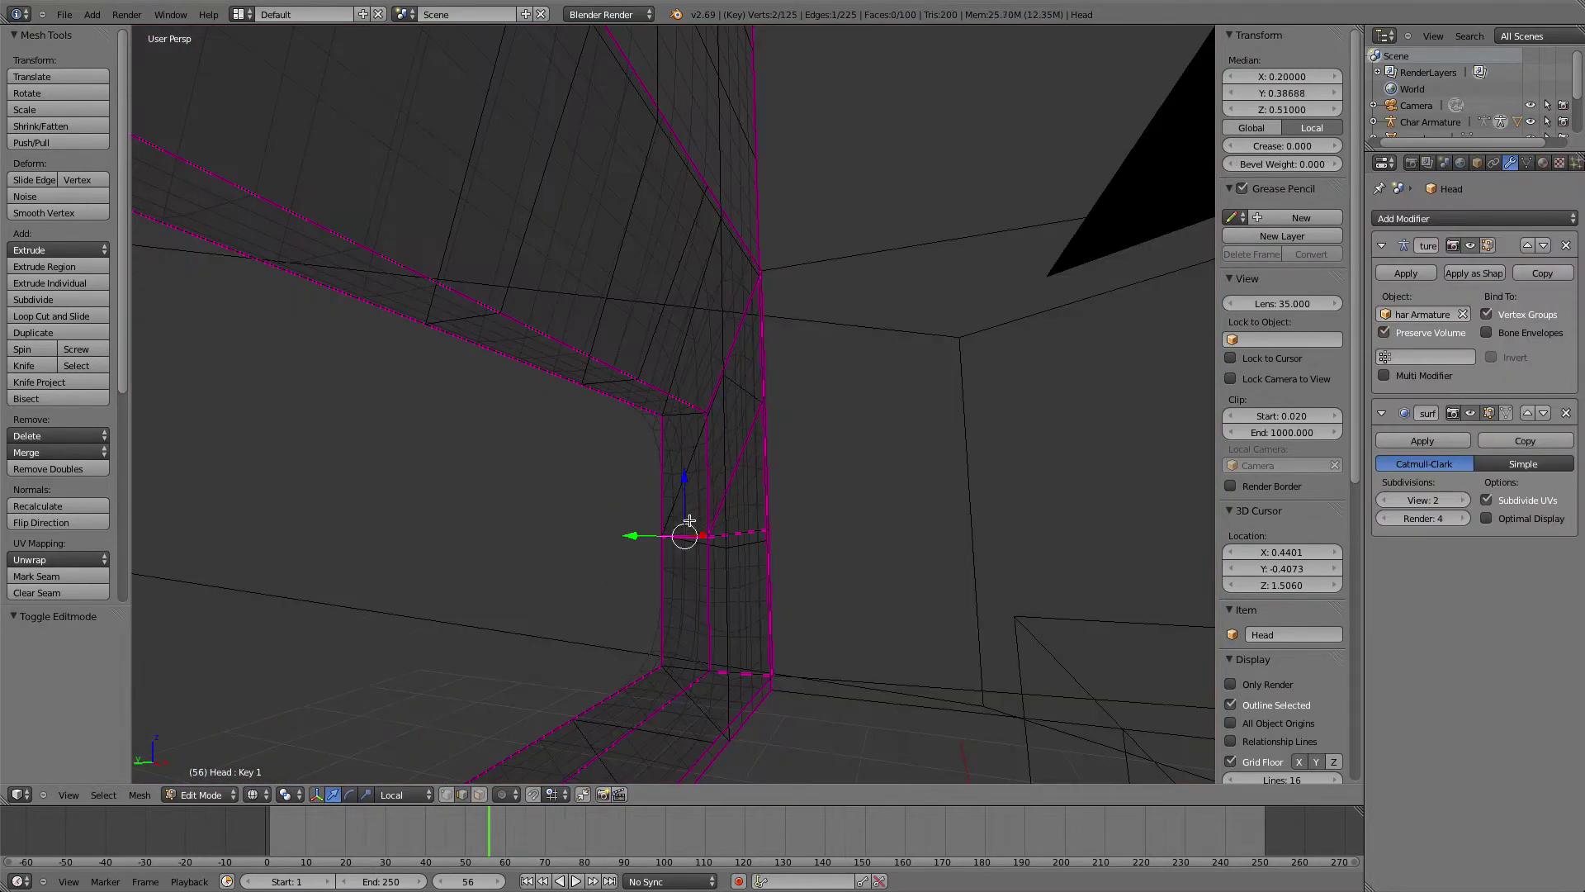
right_click(697, 470)
Check the mouth corner in solid shading, hide and reveal the selected middle edge, and set its crease to 1.000
key("Tab")
key("z")
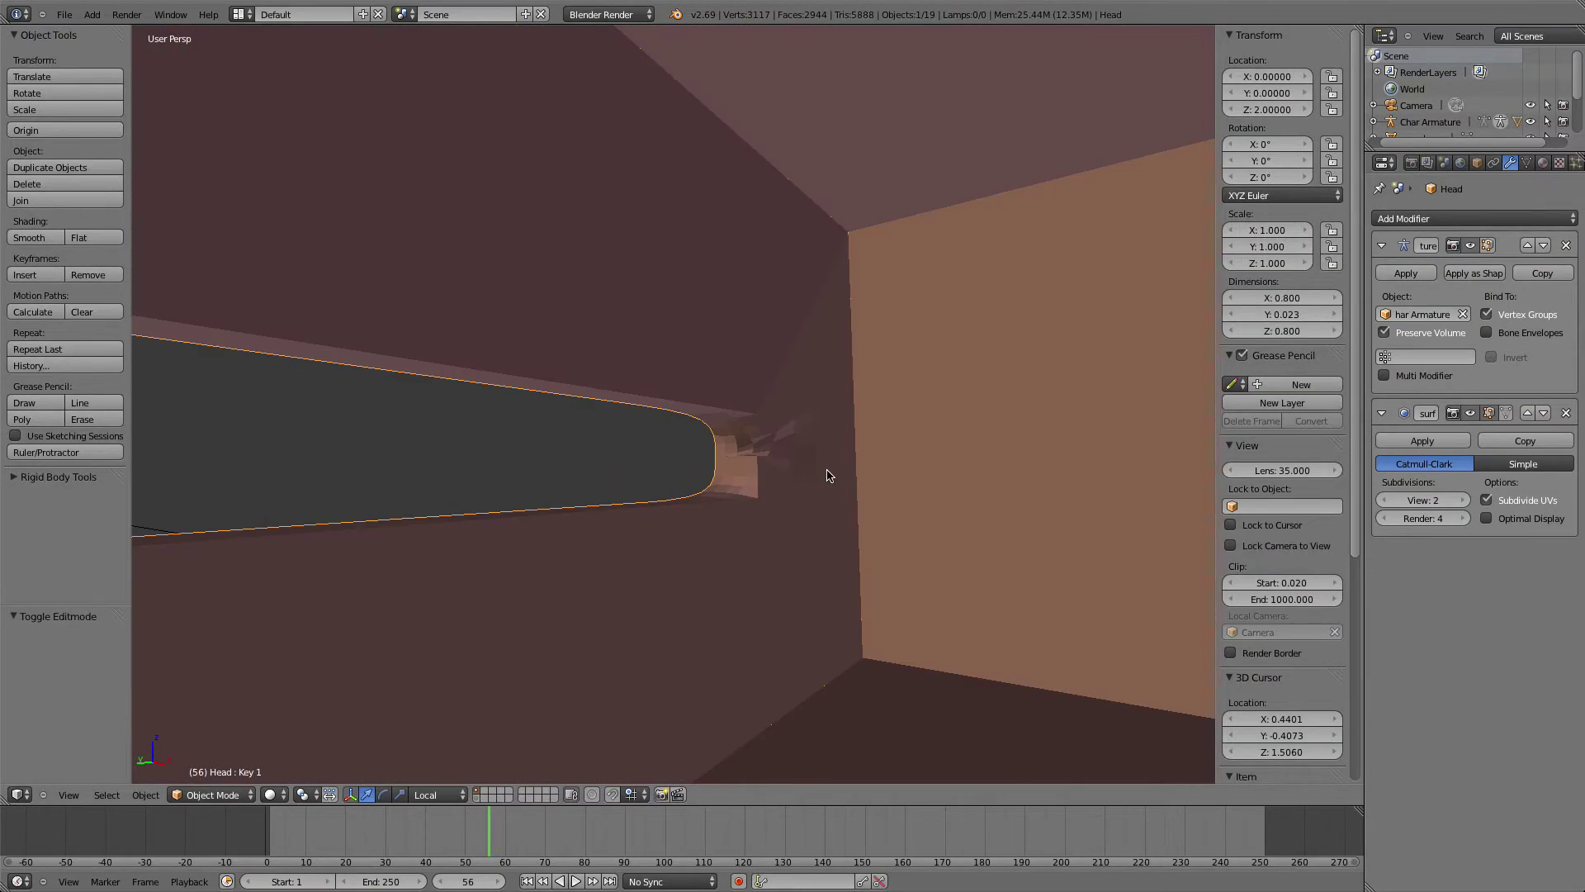
key("Tab")
key("z")
key("z")
key("h")
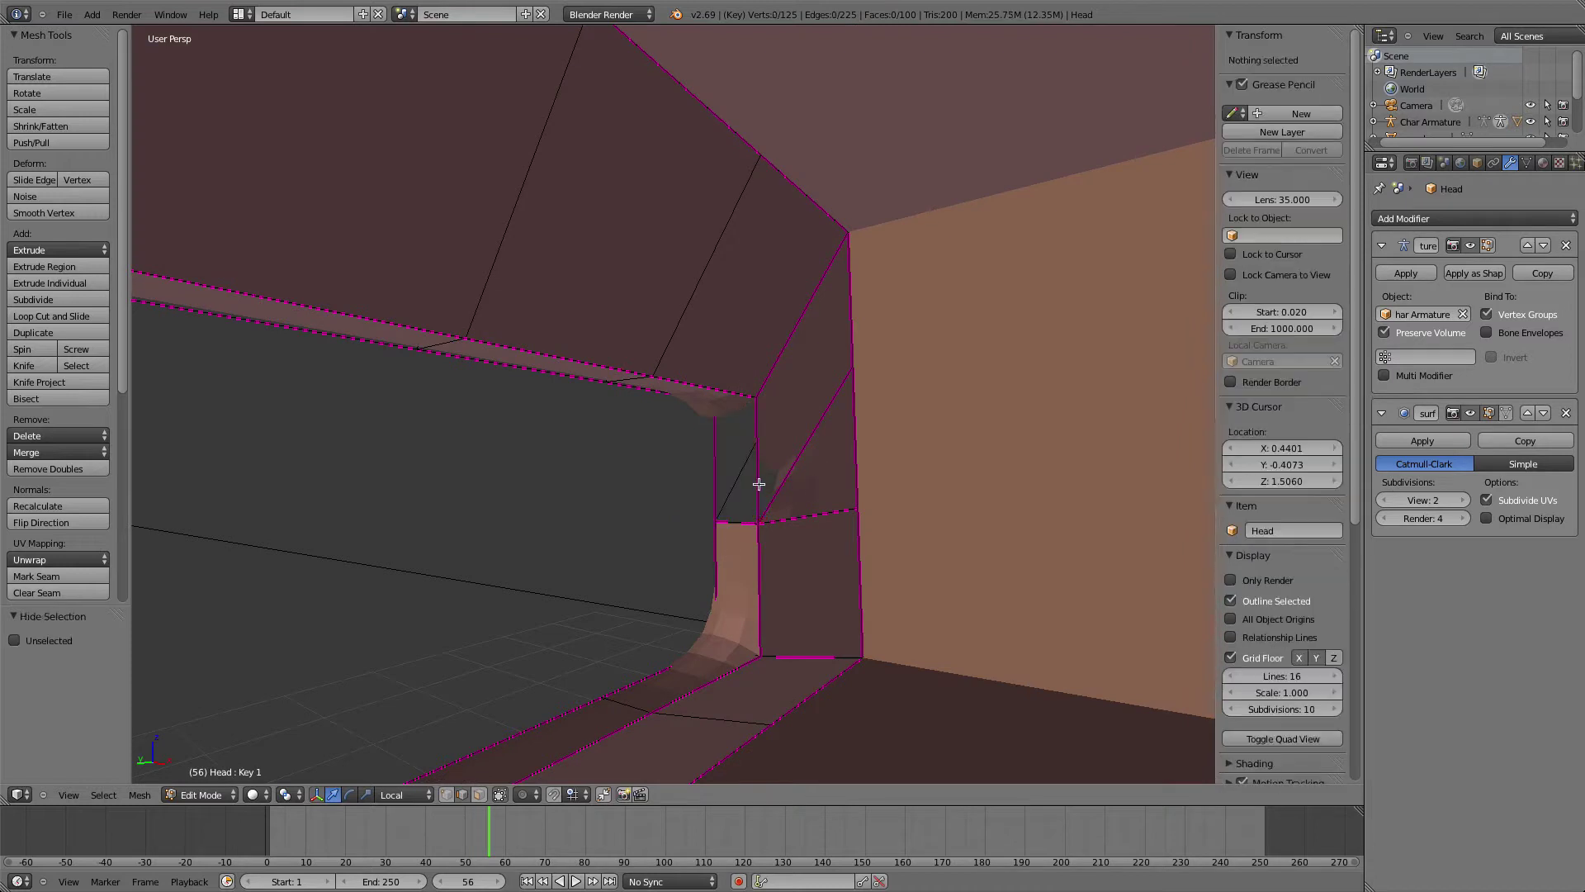
key("alt+h")
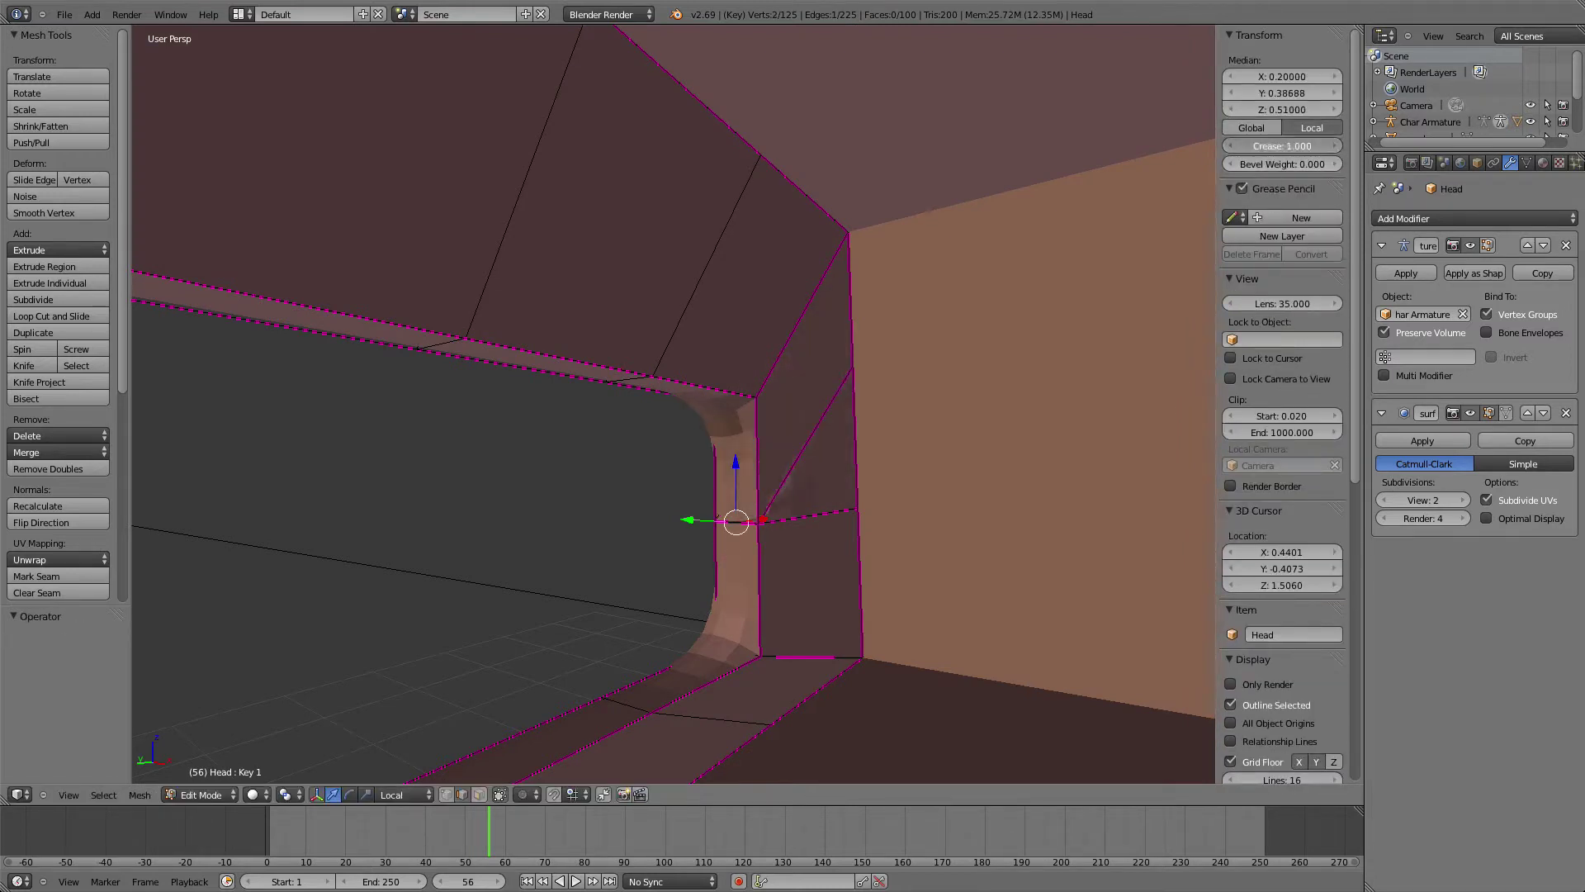
middle_click_drag(645, 461, 575, 533)
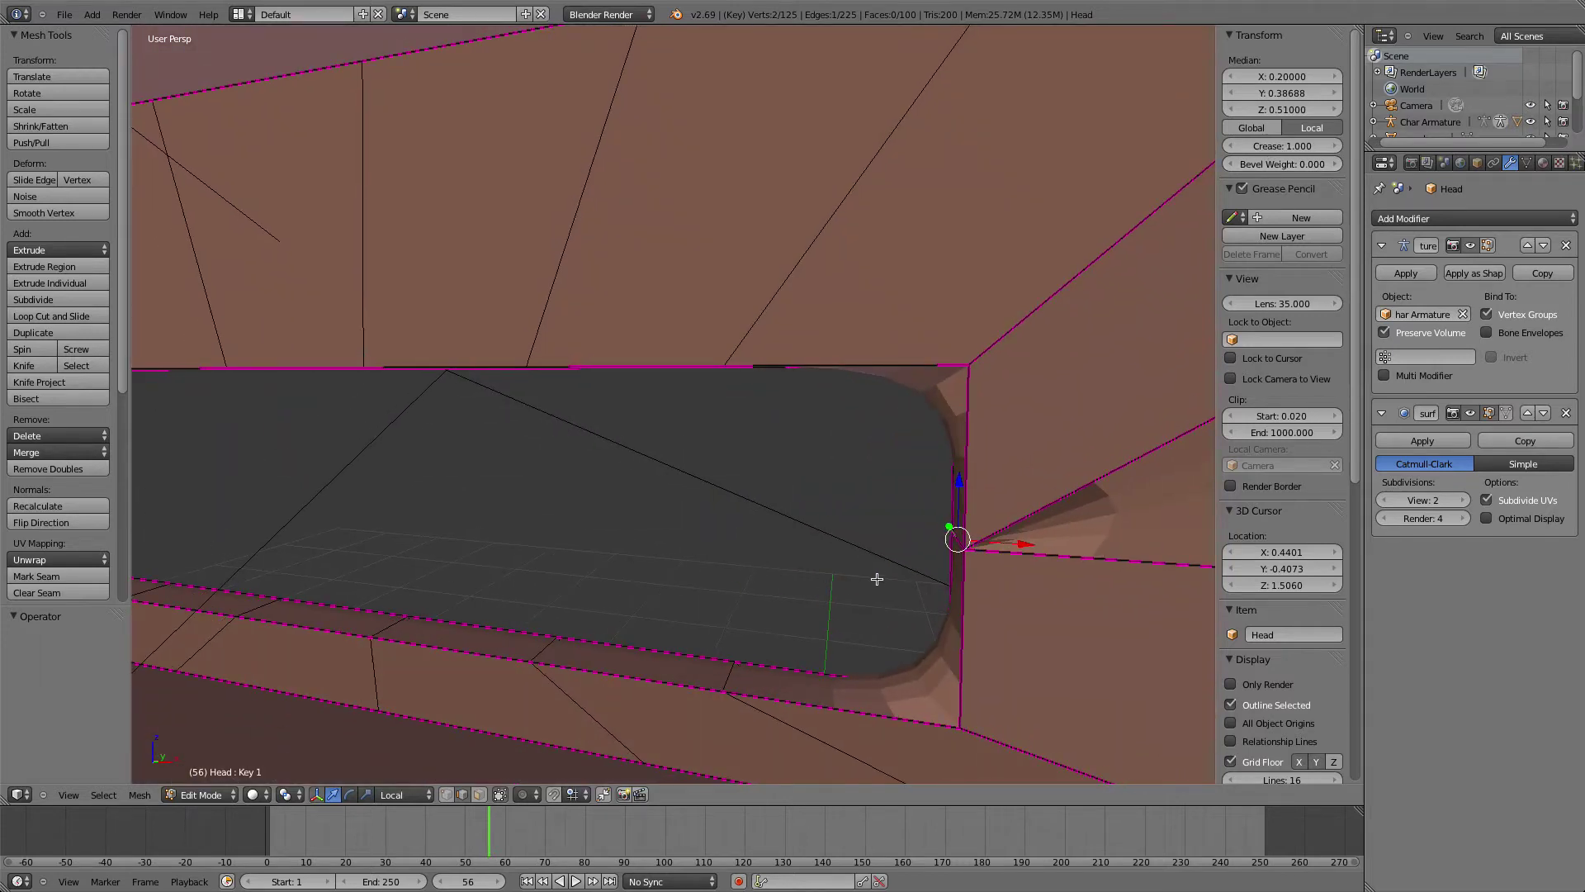
key("g")
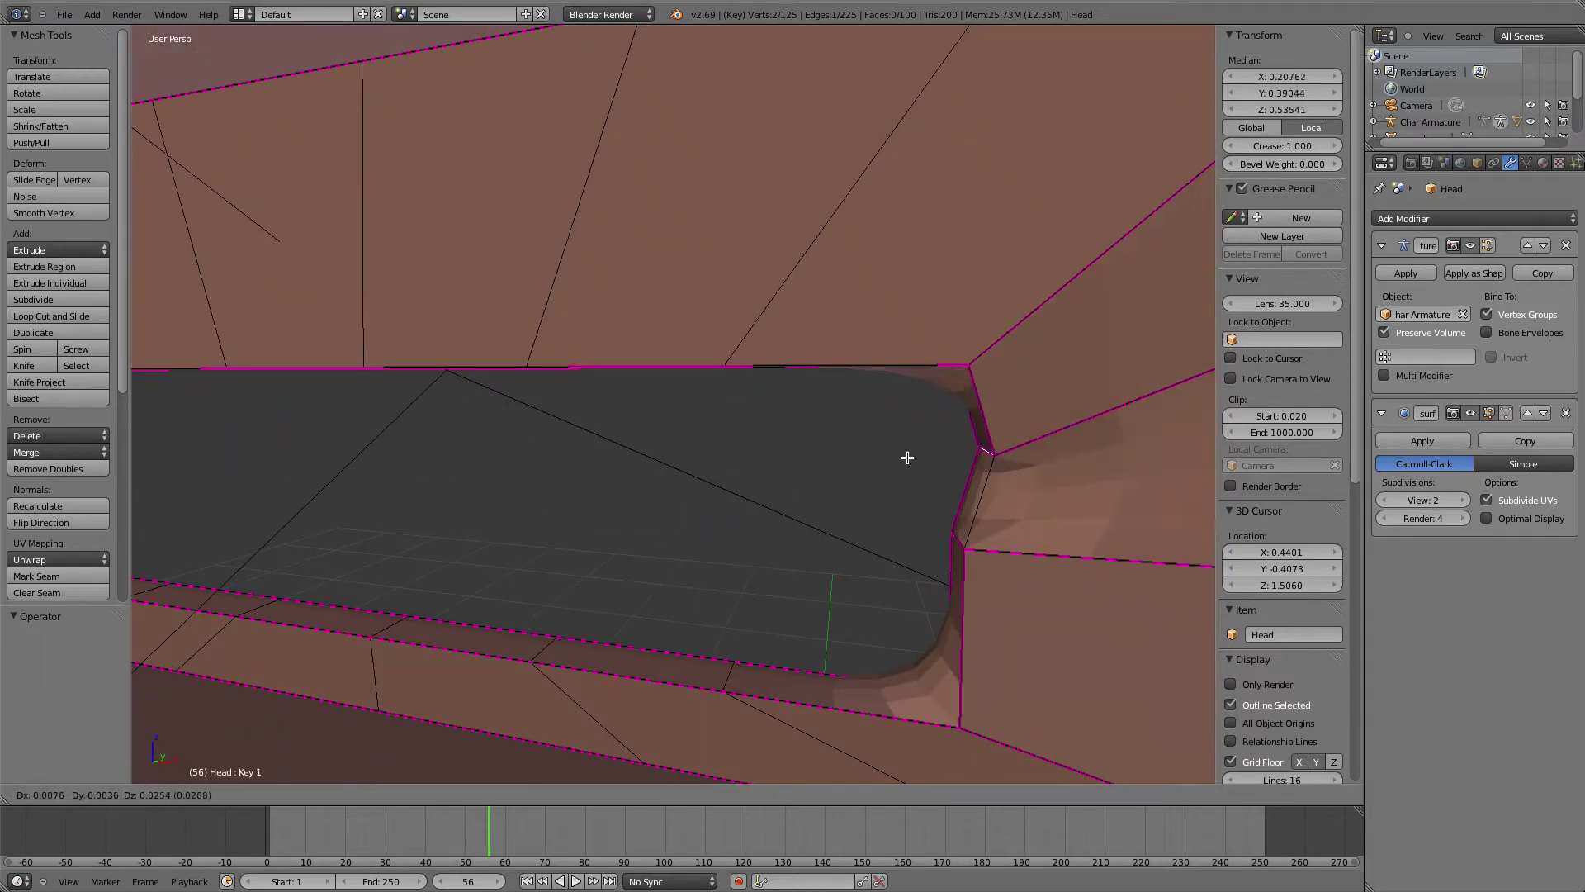
right_click(896, 460)
key("z")
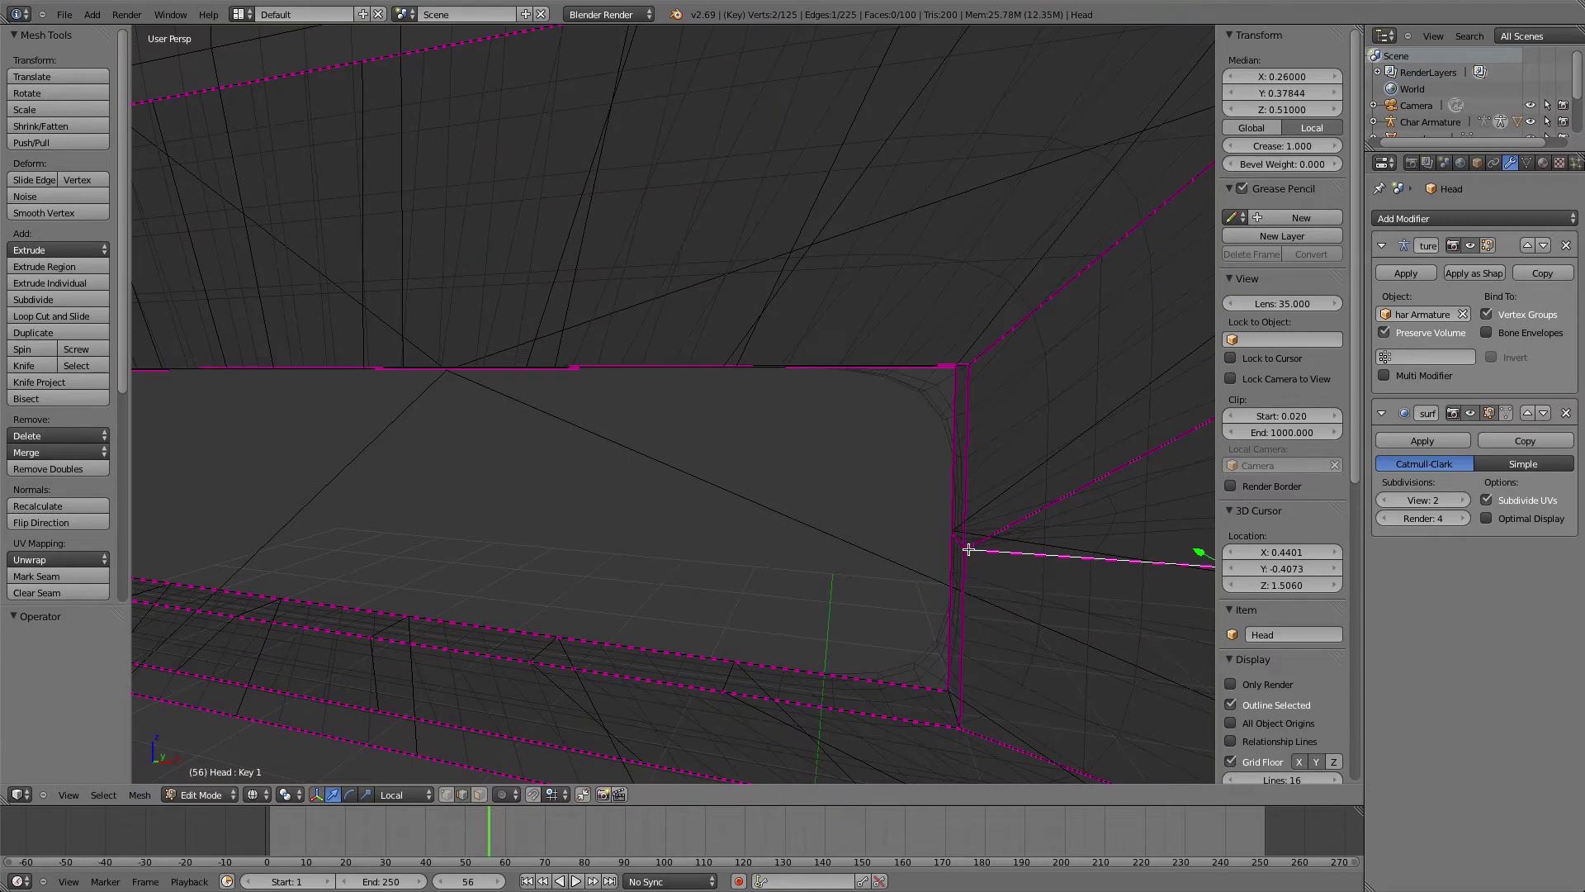
key("z")
Try raising the selected mouth corner edge 0.1 along the local Z axis from the back orthographic view, and undo it
middle_click_drag(956, 540, 990, 536)
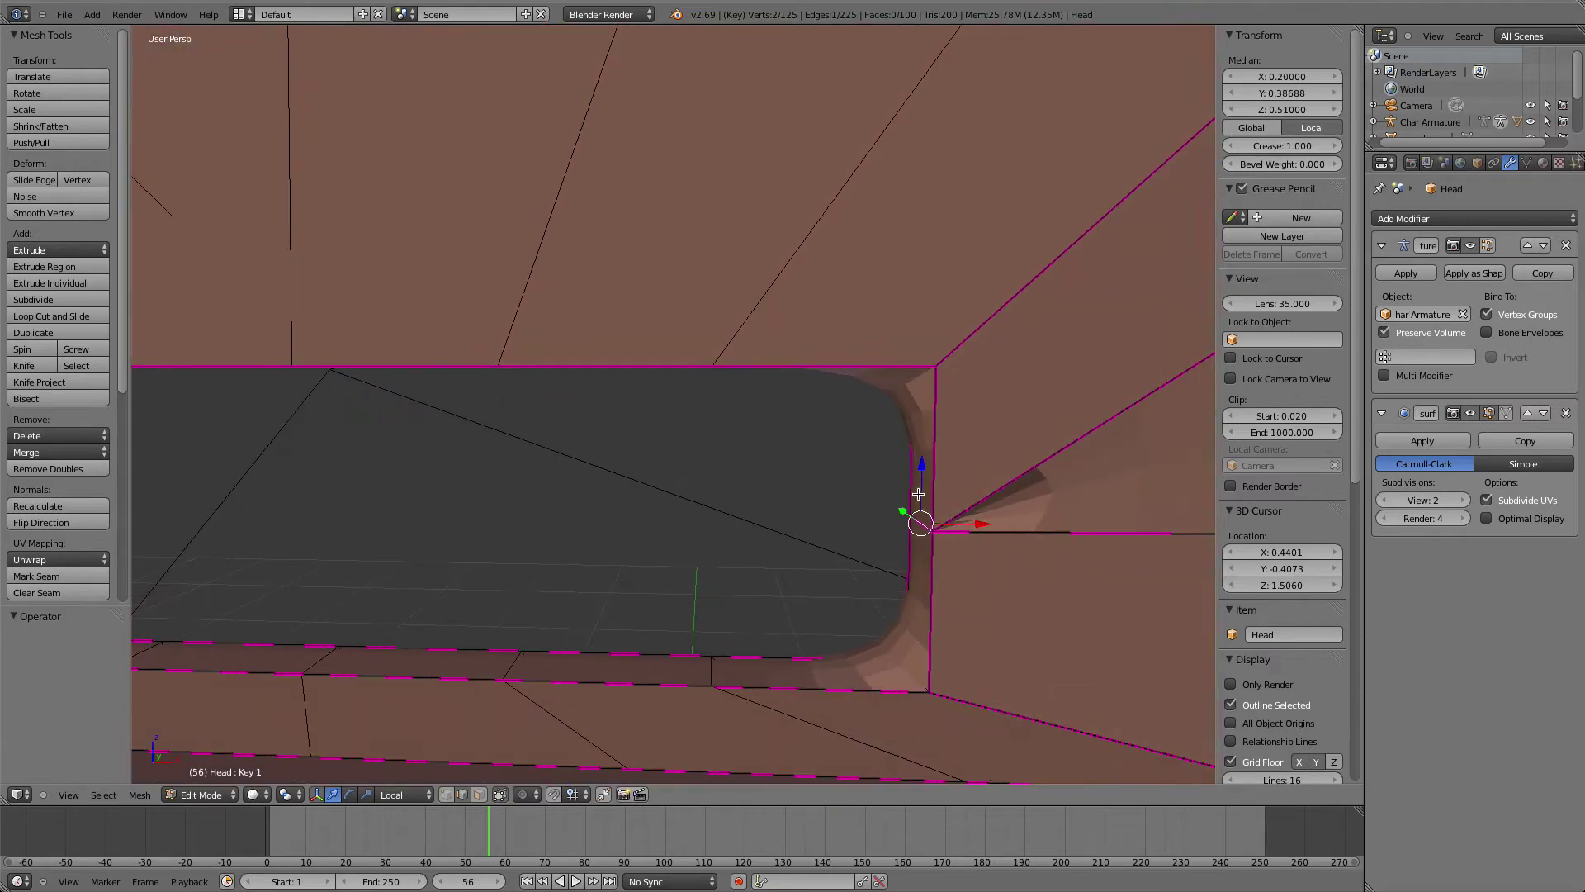
key("KP_1")
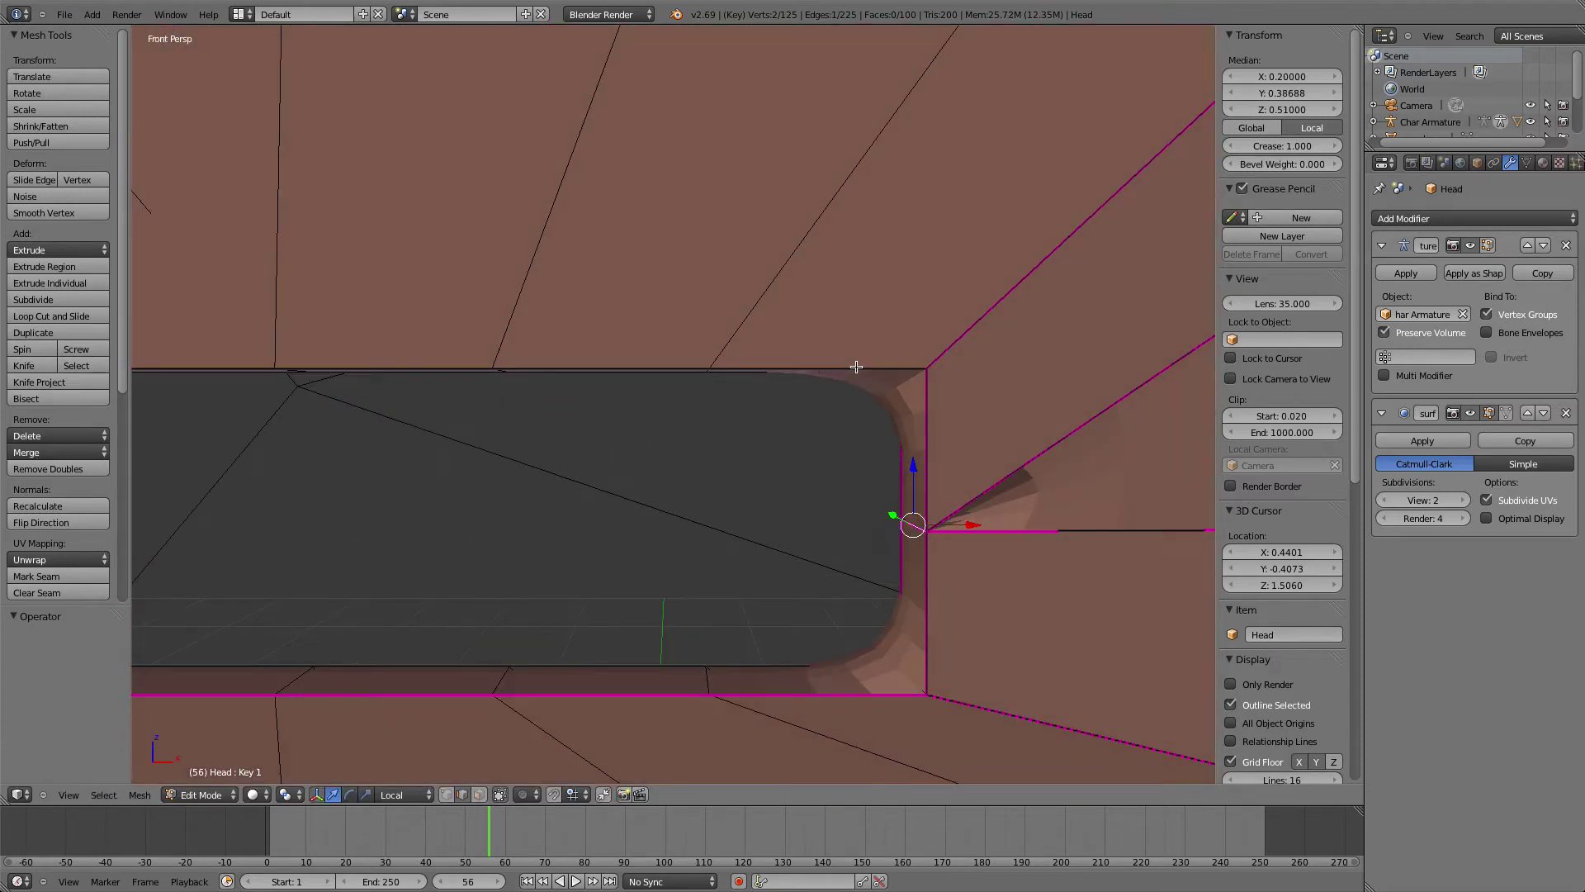
key("KP_5")
key("ctrl+KP_1")
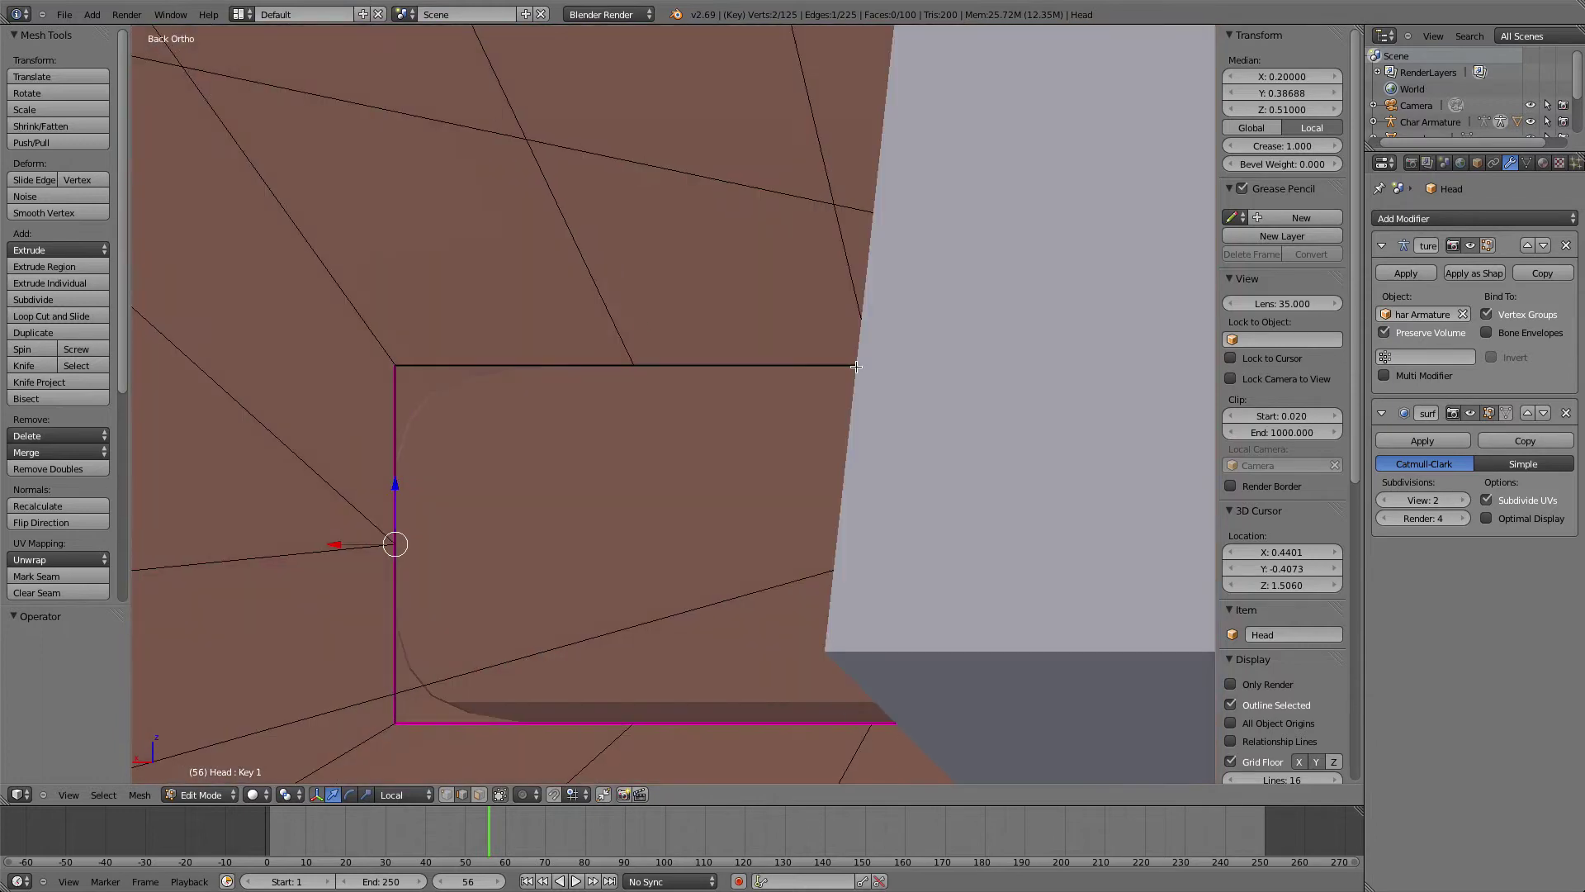
scroll(516, 441, "down", 3)
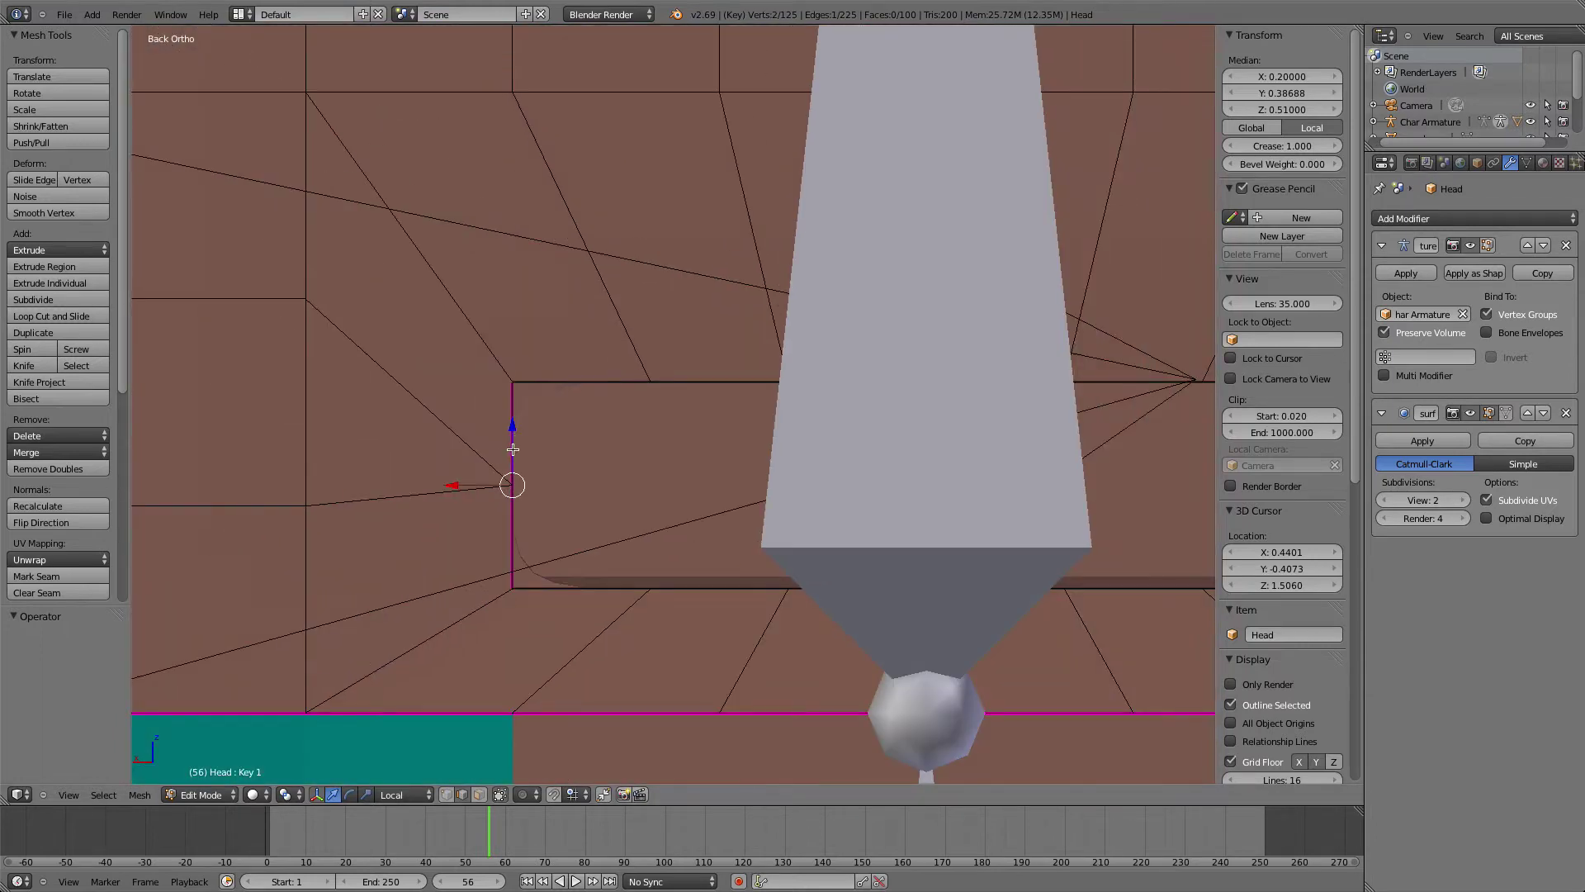
scroll(513, 448, "down", 4)
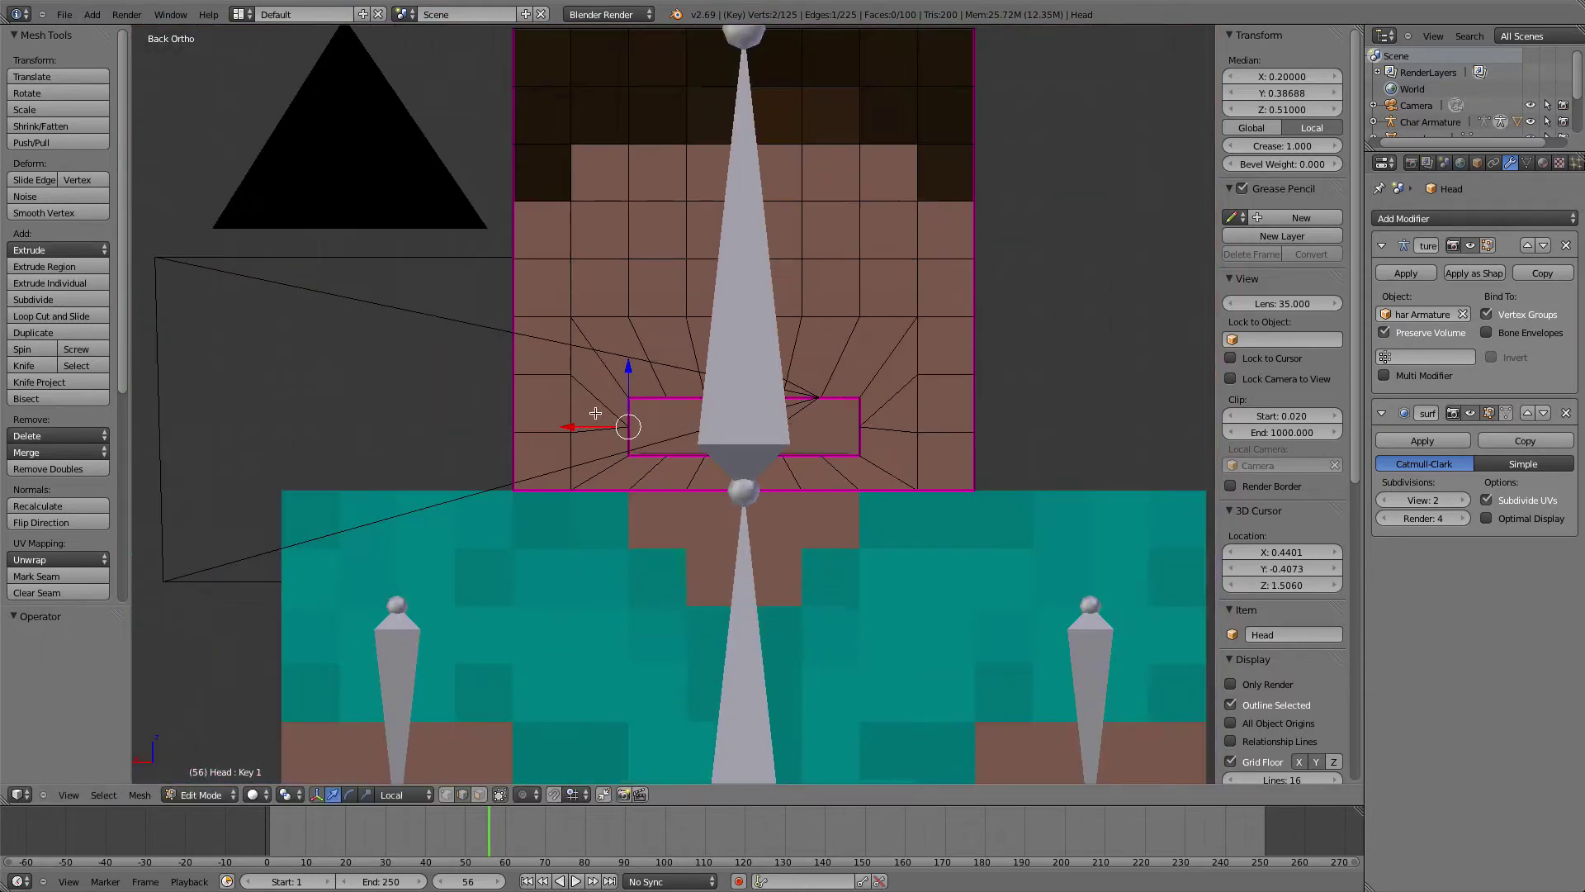
scroll(628, 393, "down", 2)
left_click_drag(643, 386, 643, 352, "ctrl")
middle_click_drag(651, 386, 551, 382)
scroll(548, 382, "down", 1)
scroll(563, 400, "up", 9)
scroll(580, 429, "up", 3)
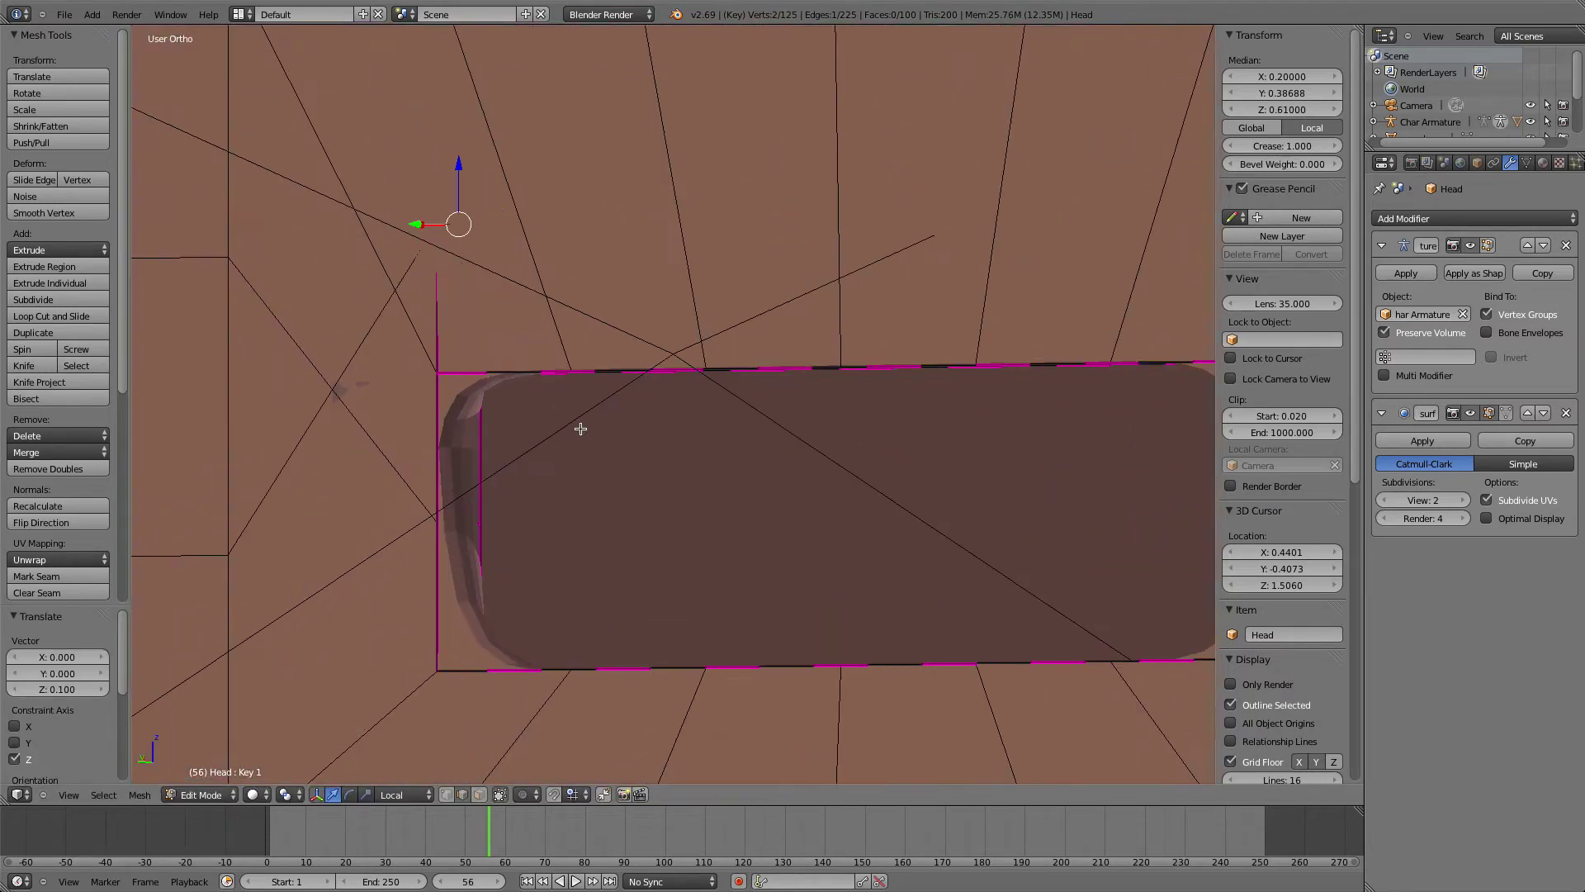
left_click_drag(469, 200, 459, 211)
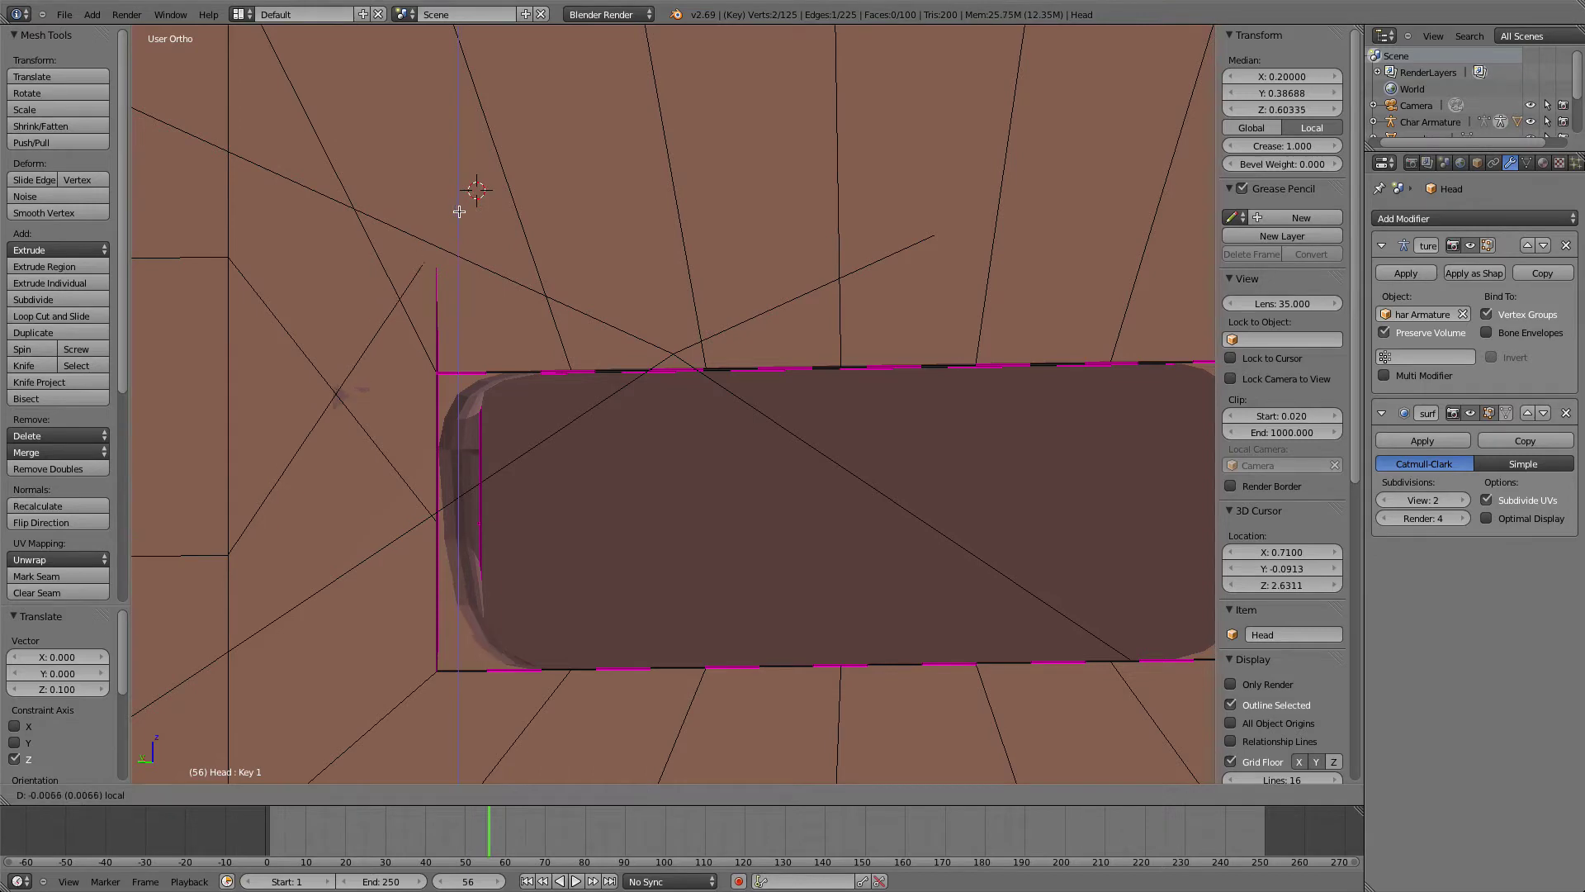
left_click_drag(488, 431, 483, 438)
right_click(483, 439)
middle_click_drag(480, 442, 424, 467)
key("ctrl+z")
Raise the middle edge on the mouth opening's side 0.03 along the local Z axis in back orthographic view
key("z")
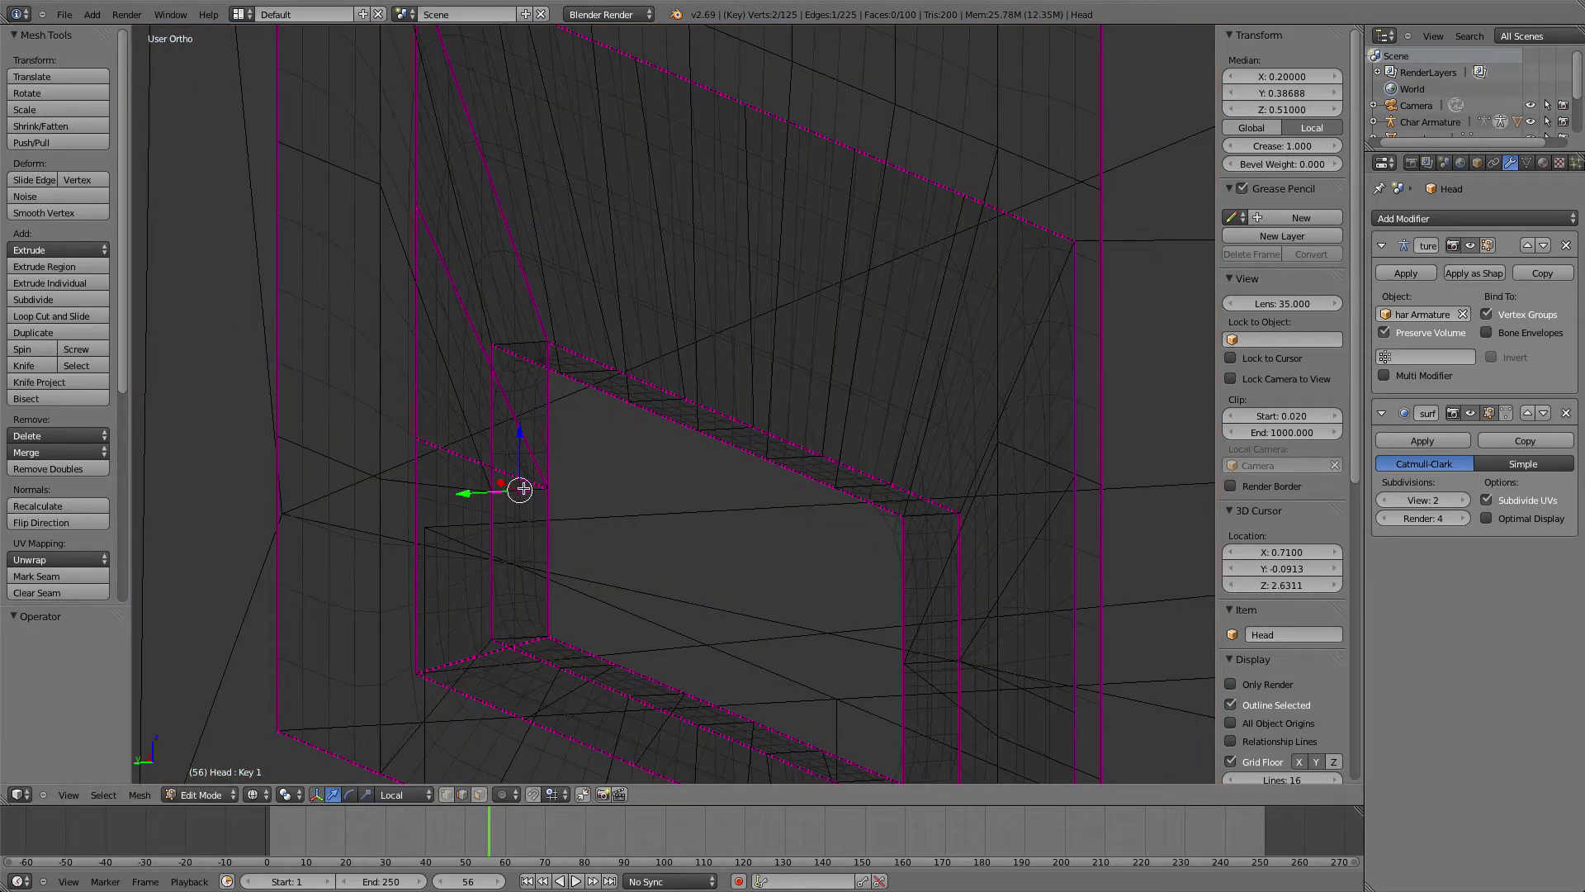
key("z")
middle_click_drag(522, 487, 589, 367)
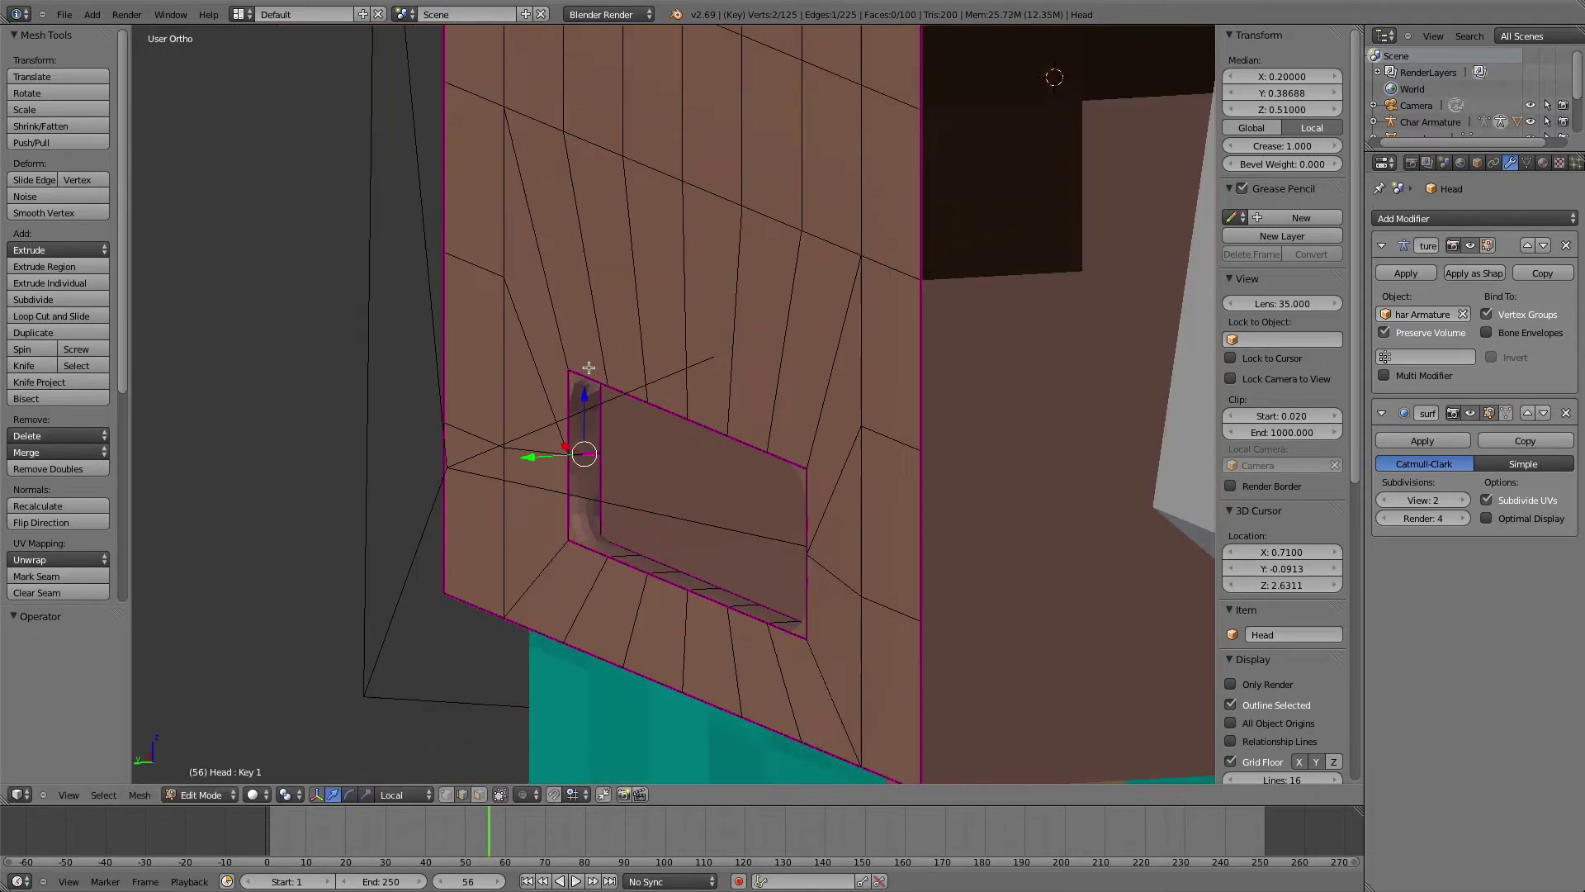
left_click_drag(586, 408, 586, 408)
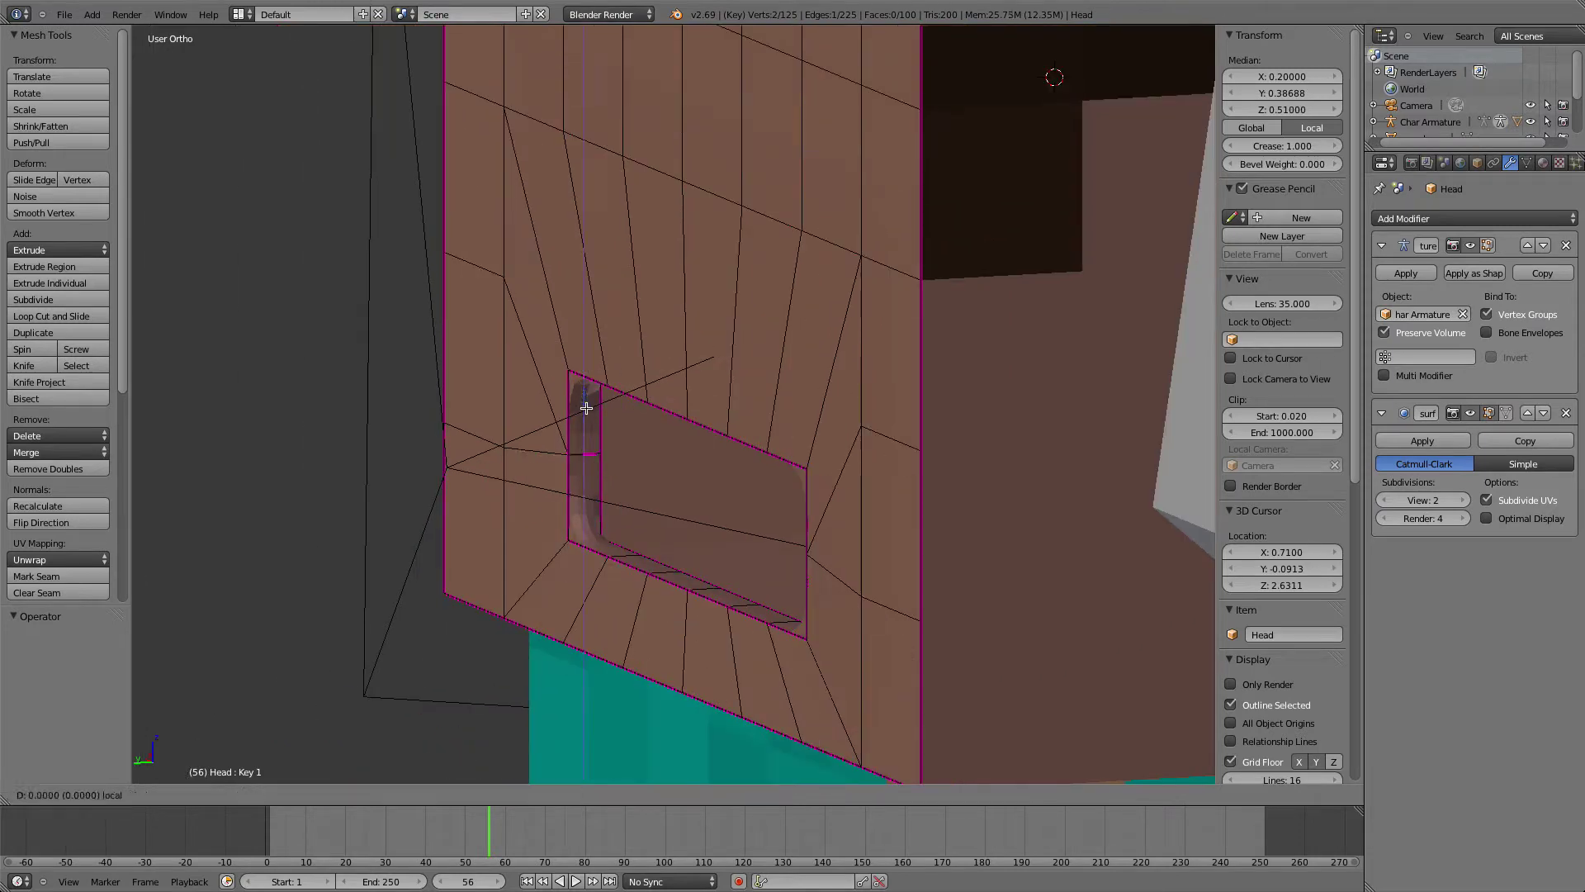
right_click(597, 747)
key("KP_1")
key("ctrl+KP_1")
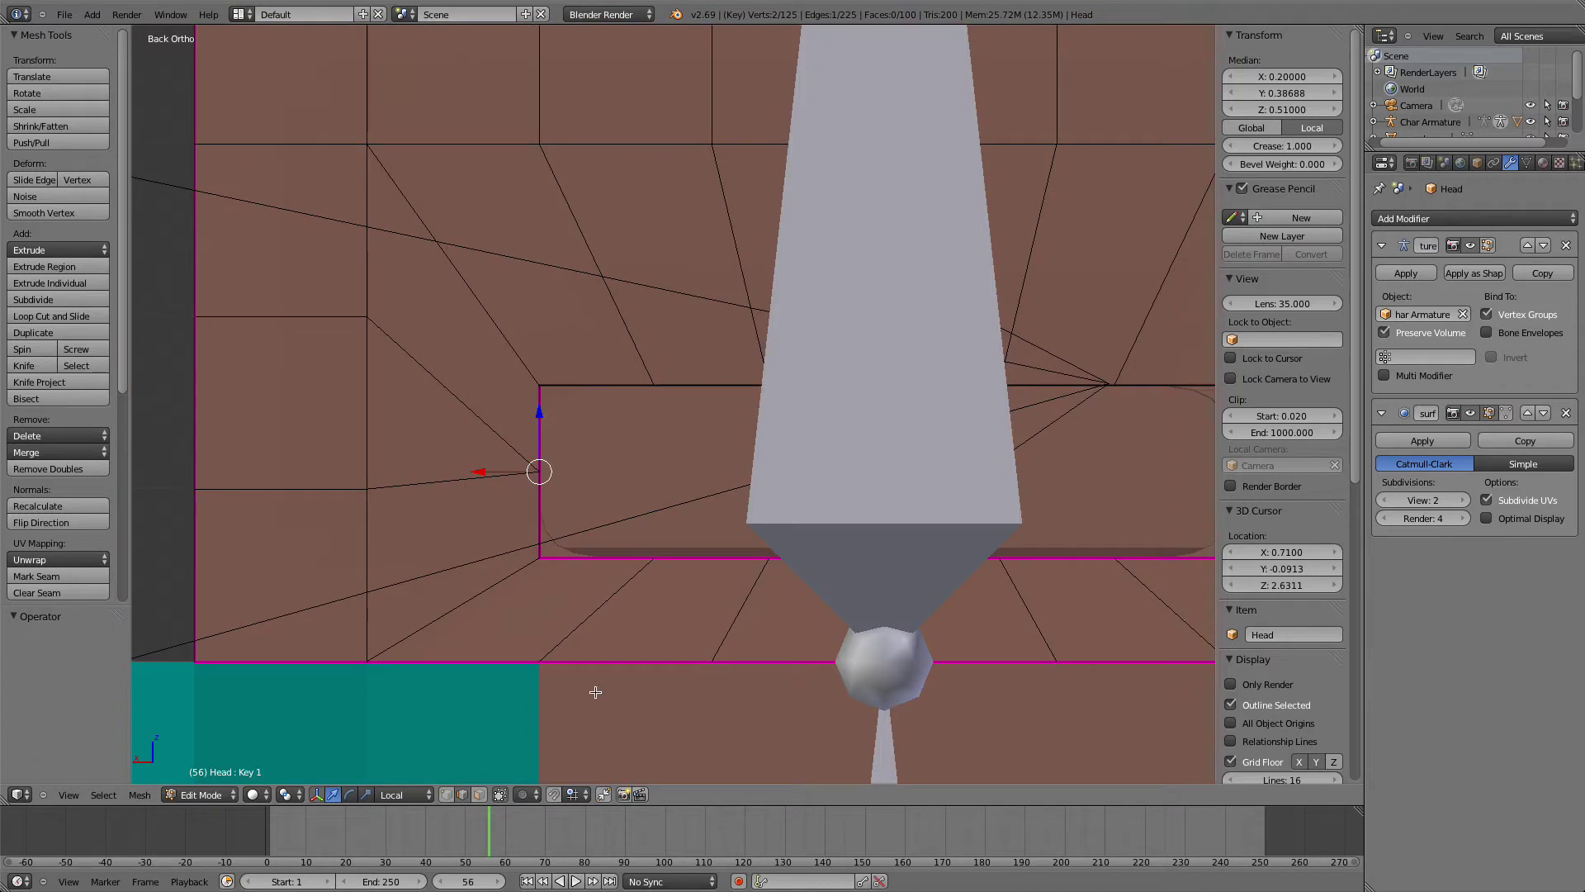
left_click(537, 421)
left_click(517, 382)
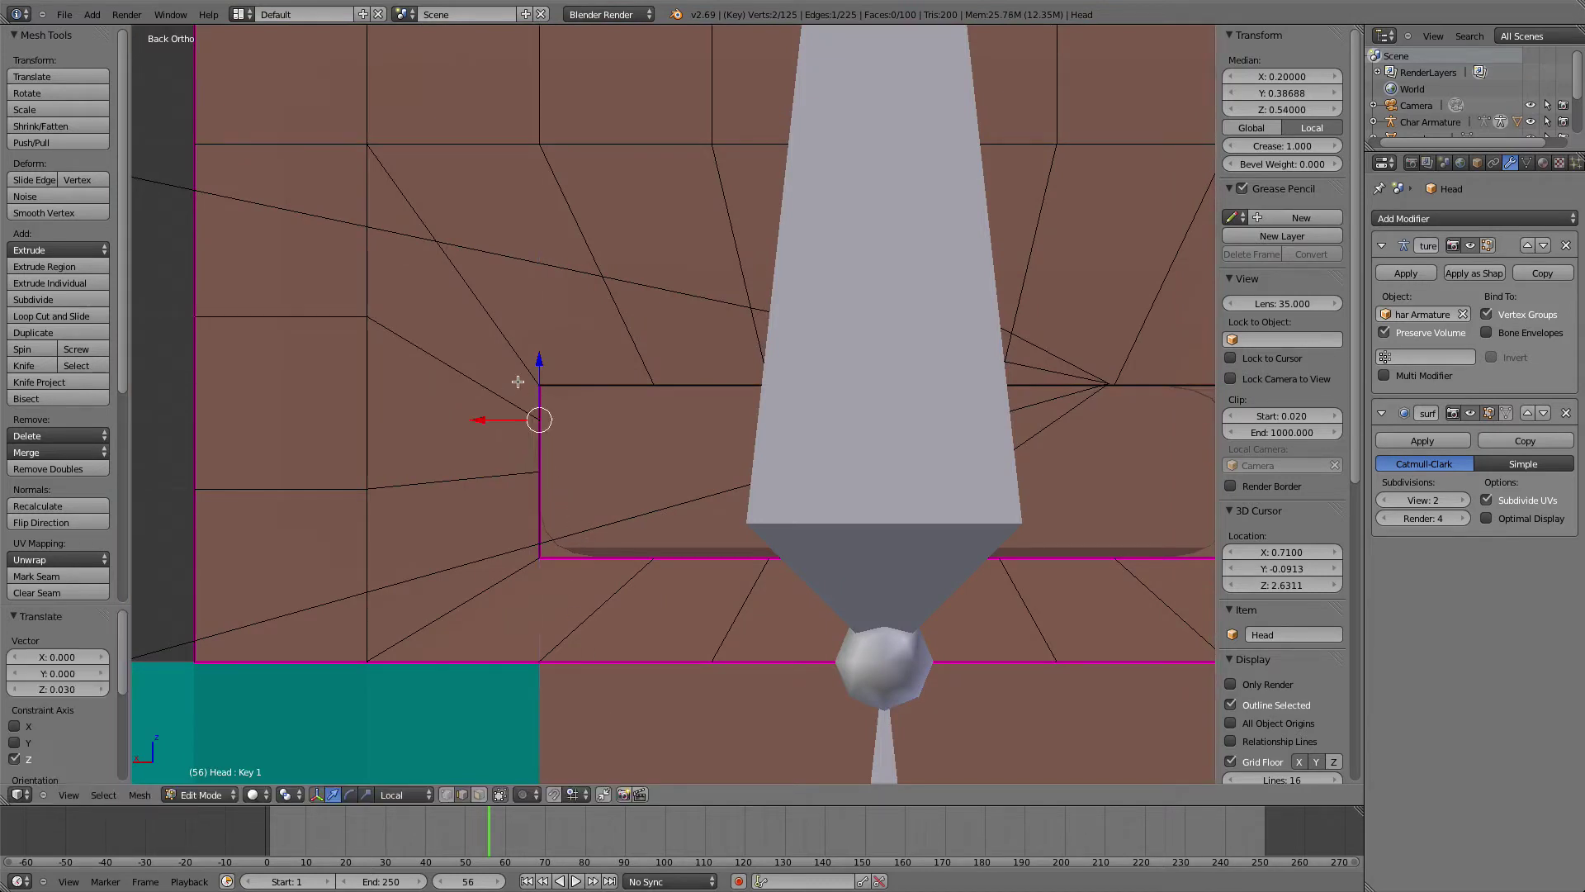
Examine the raised mouth corner edge and the adjoining vertical edges from an angled view and from the back
mouse_move(515, 388)
middle_mouse_down()
mouse_move(477, 392)
mouse_move(502, 413)
middle_mouse_up()
right_click(484, 439)
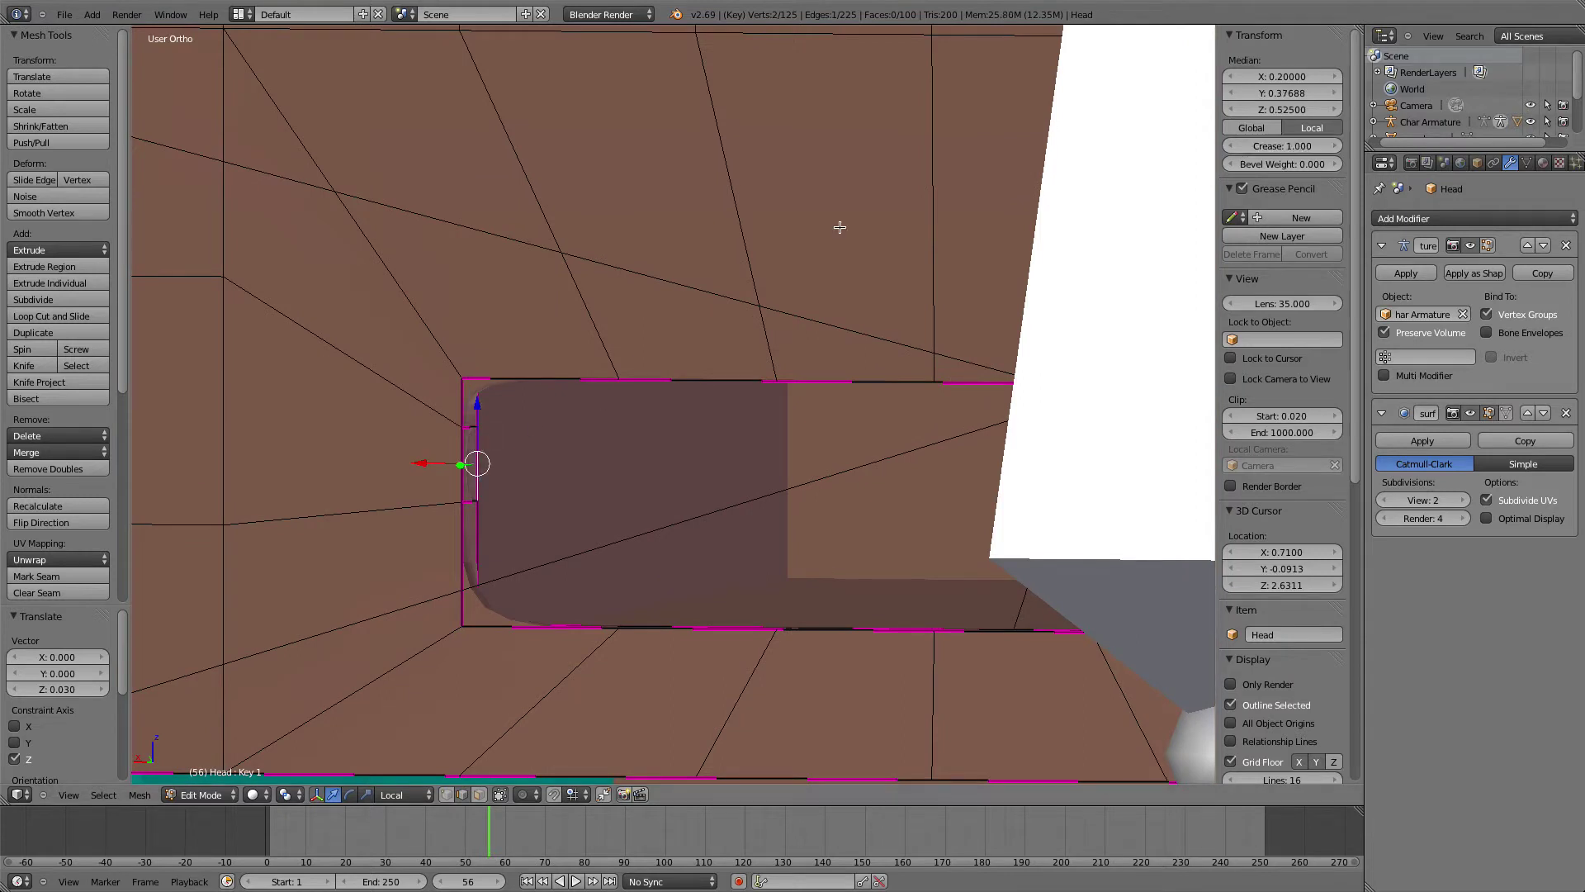
key("ctrl+KP_1")
middle_click_drag(531, 458, 467, 430)
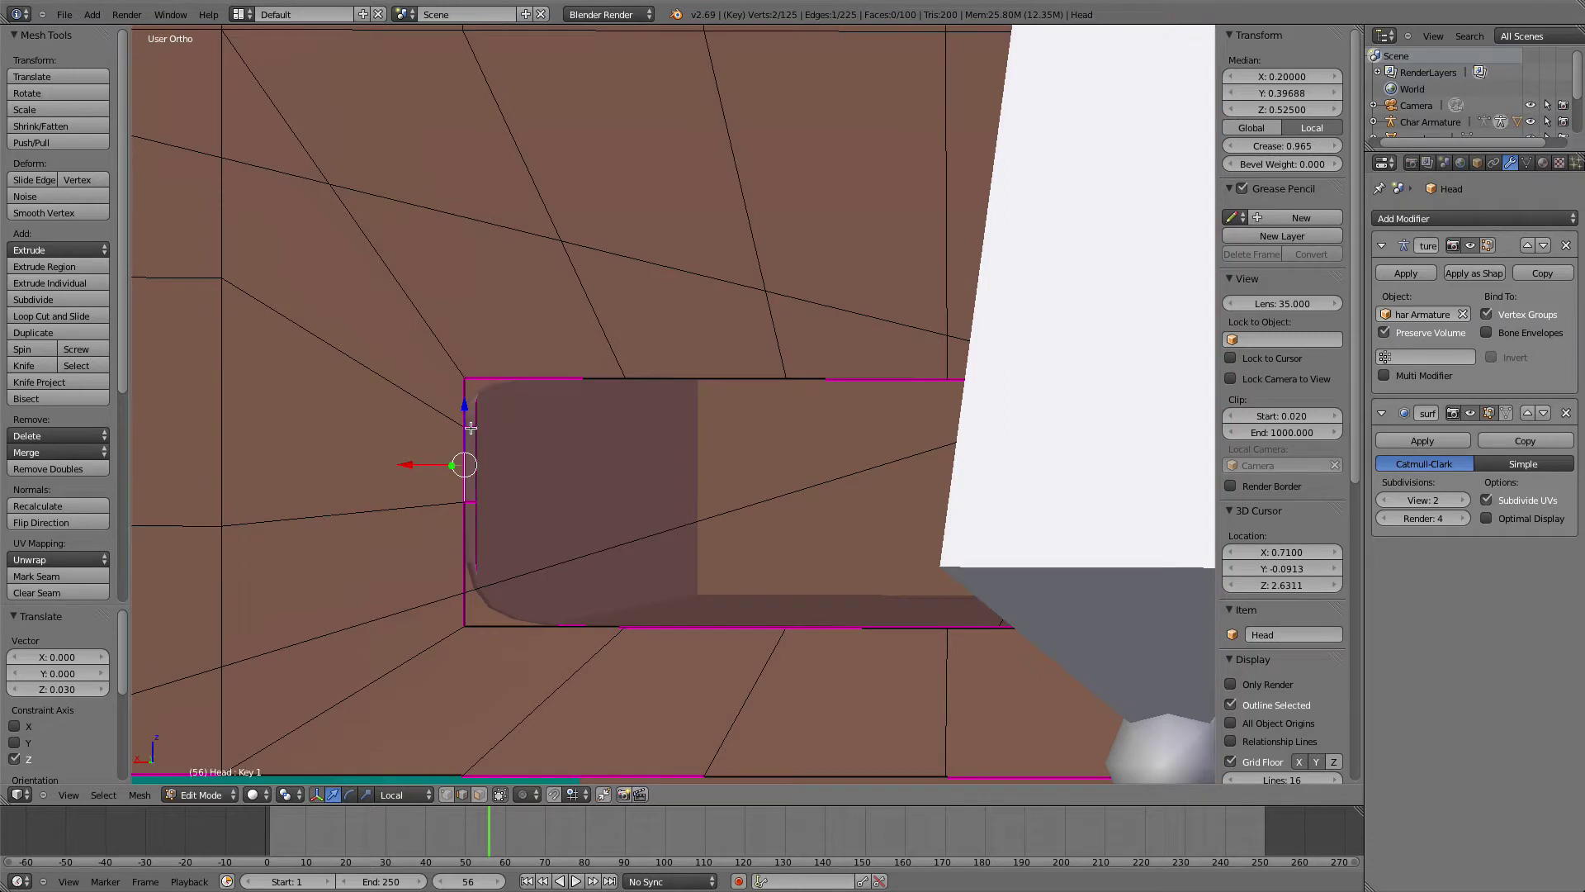
key("ctrl+KP_1")
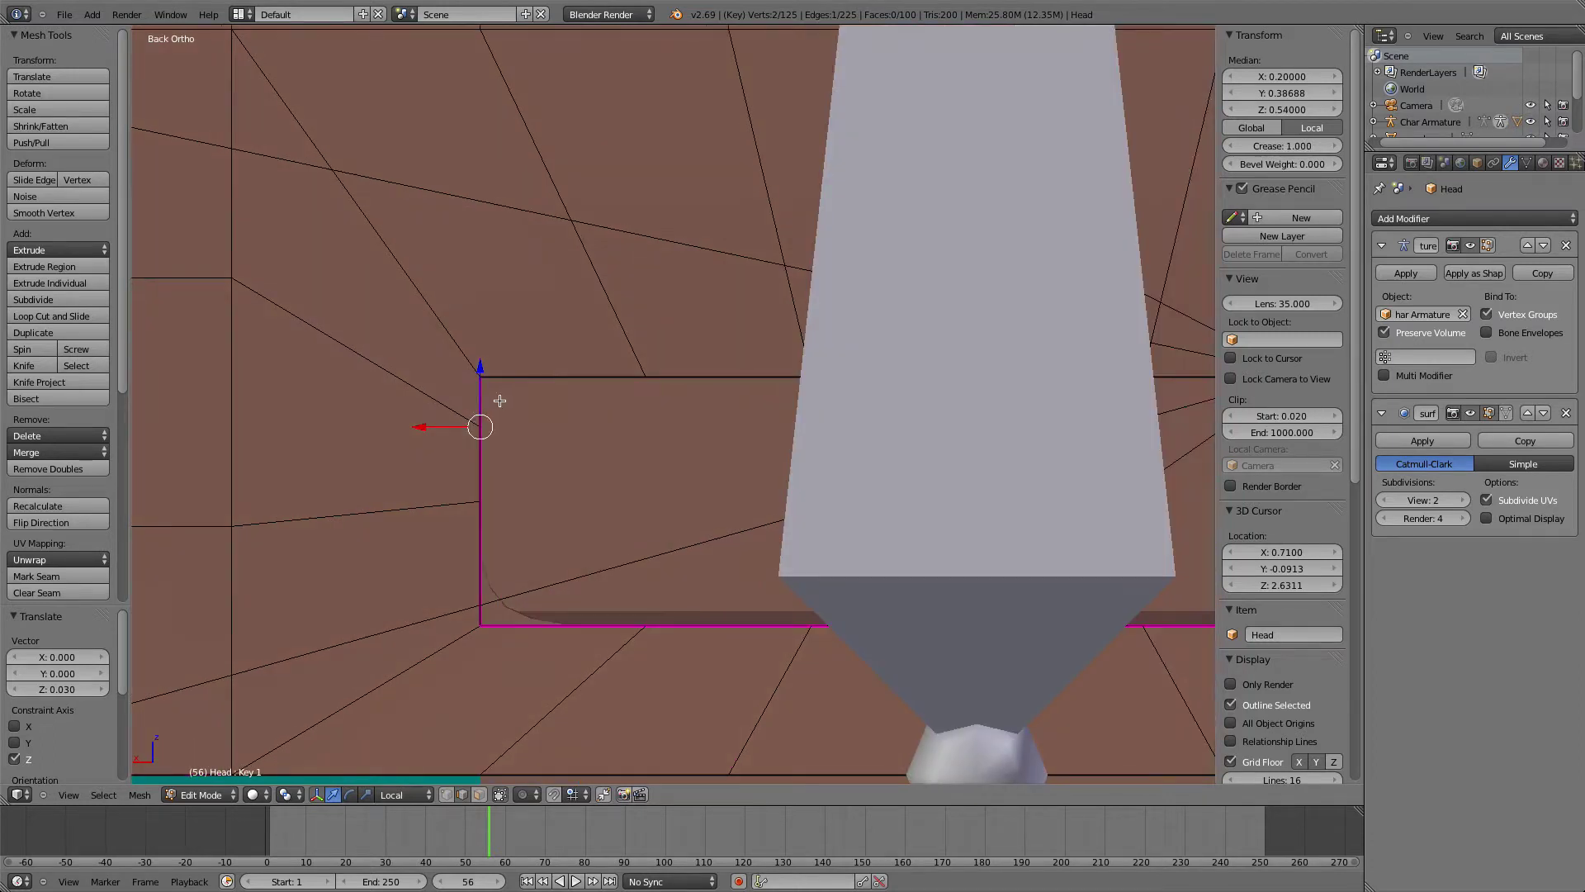
Lower the middle edge on the mouth opening's side 0.03 along the local Z axis and check the corner
left_click_drag(481, 394, 478, 463)
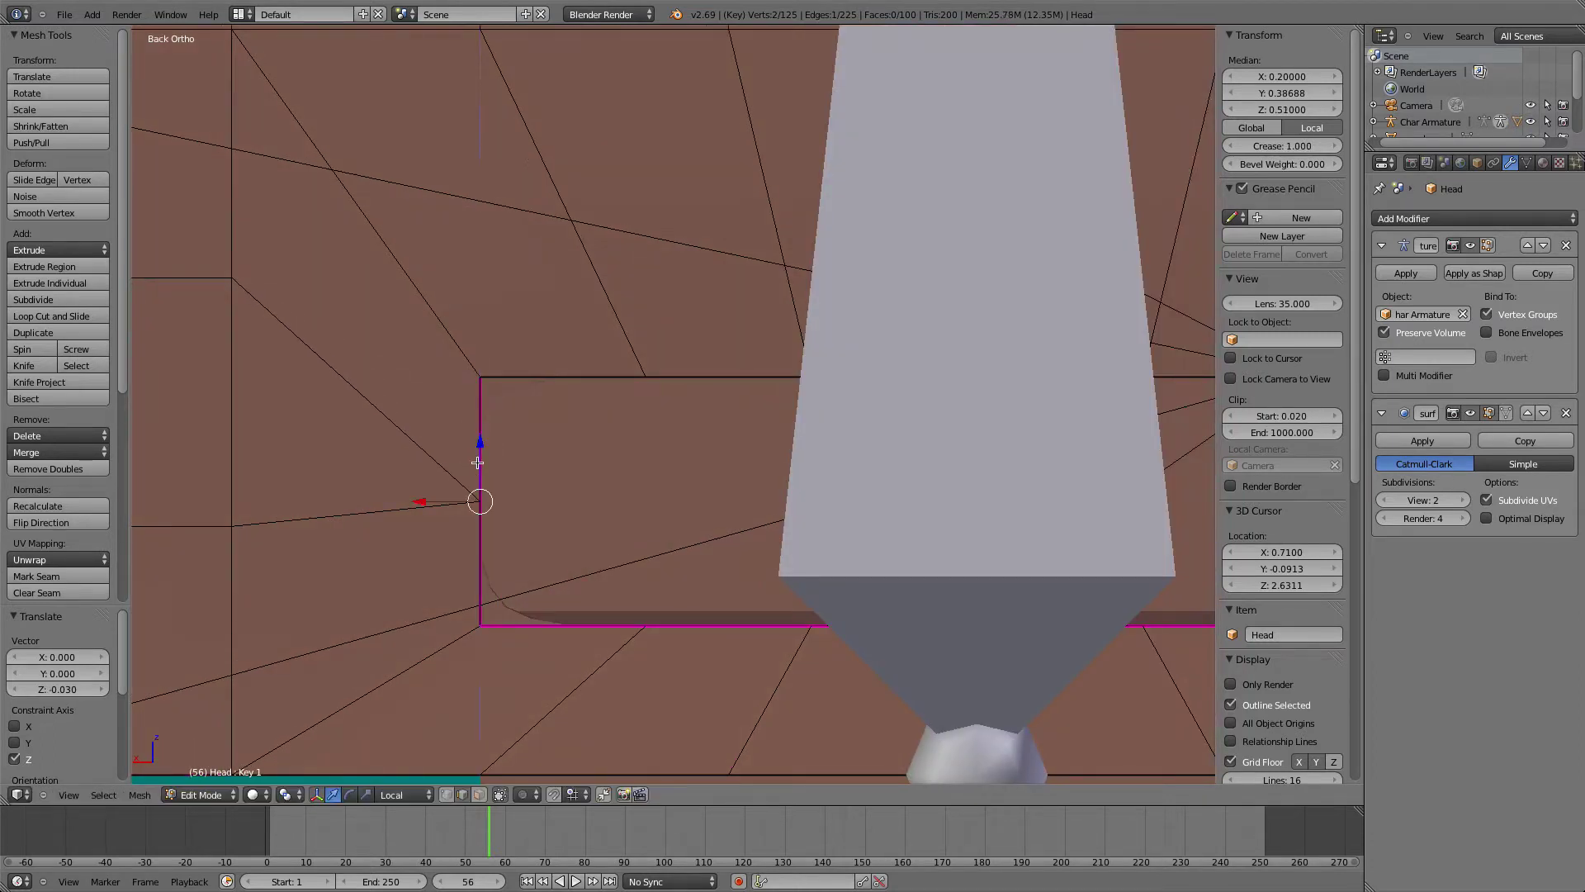
key("Tab")
middle_click_drag(567, 485, 407, 523)
key("Tab")
scroll(438, 522, "up", 5)
scroll(407, 524, "down", 5)
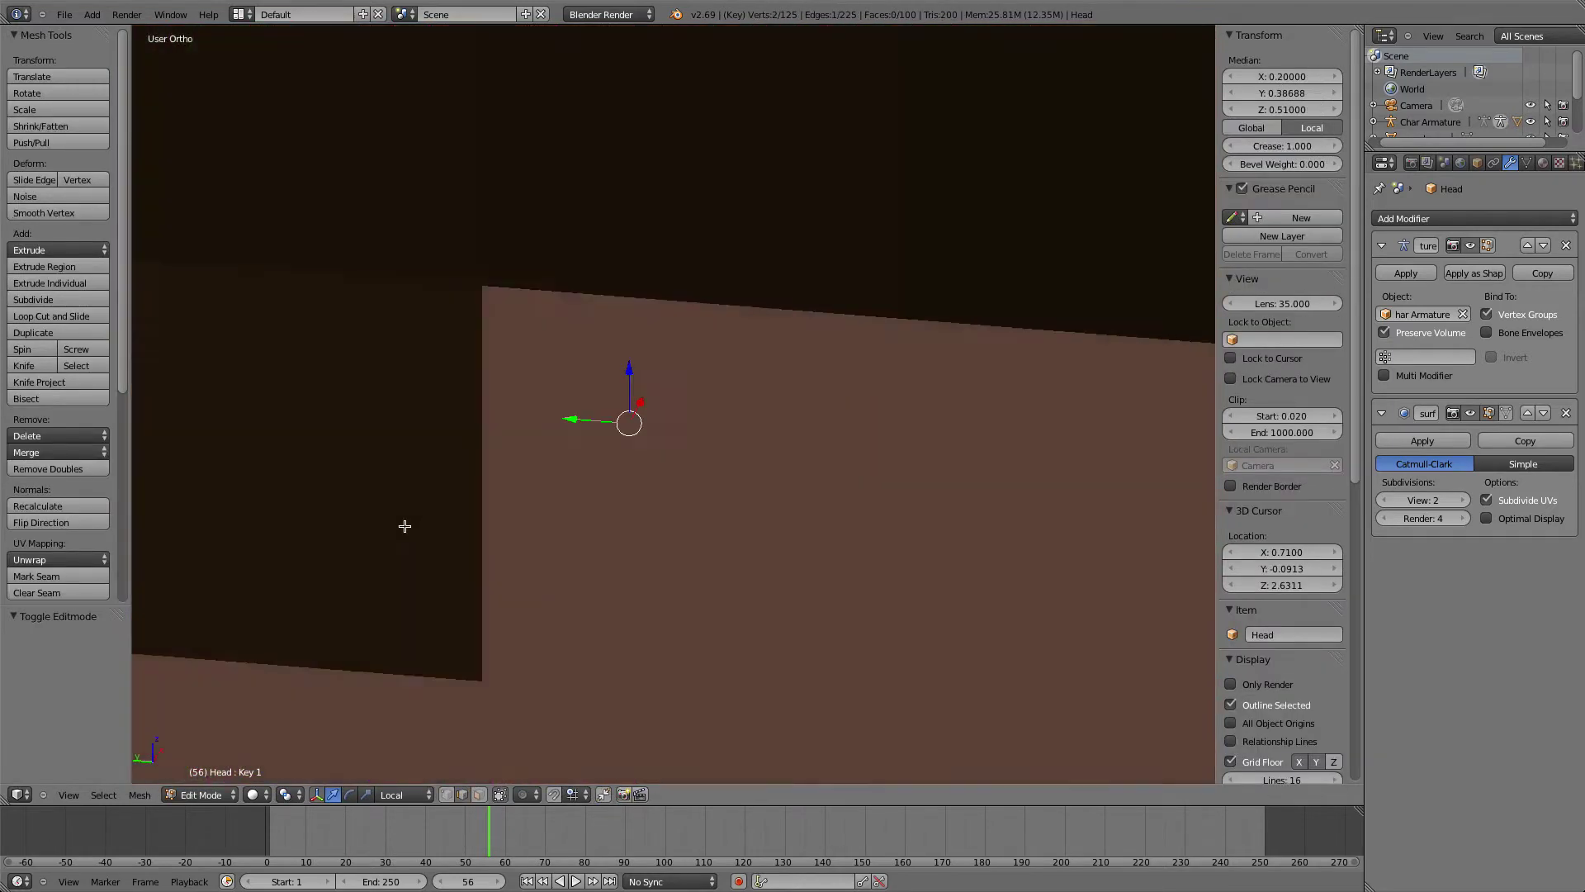
Examine the mouth corner in perspective from inside and outside the head, with and without the editing cage
key("Tab")
key("KP_5")
key("Tab")
middle_click_drag(820, 508, 778, 559)
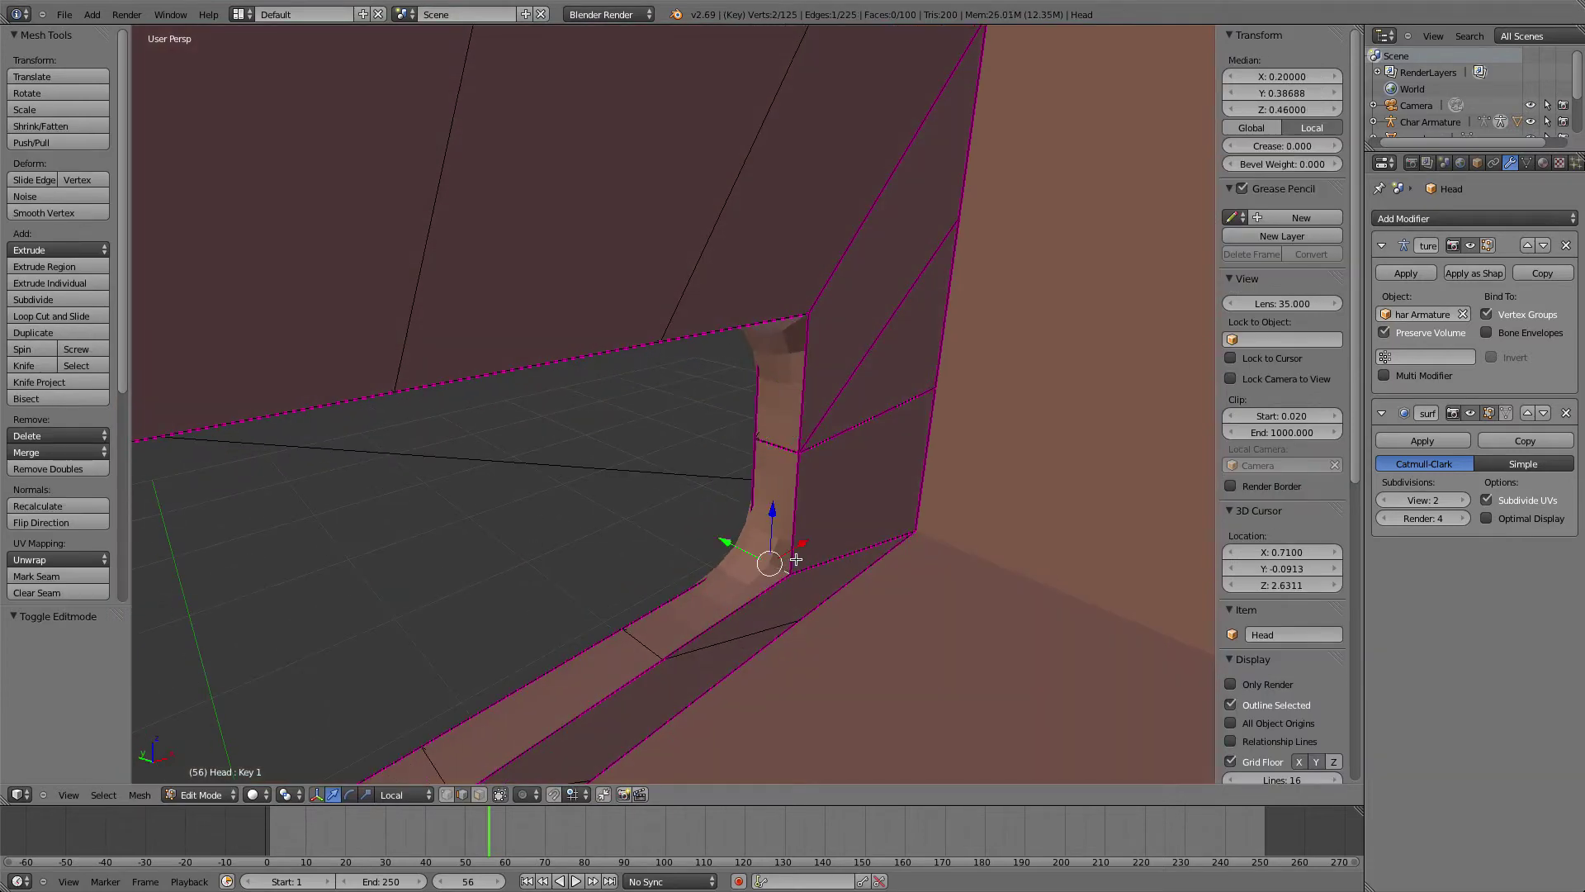
key("Tab")
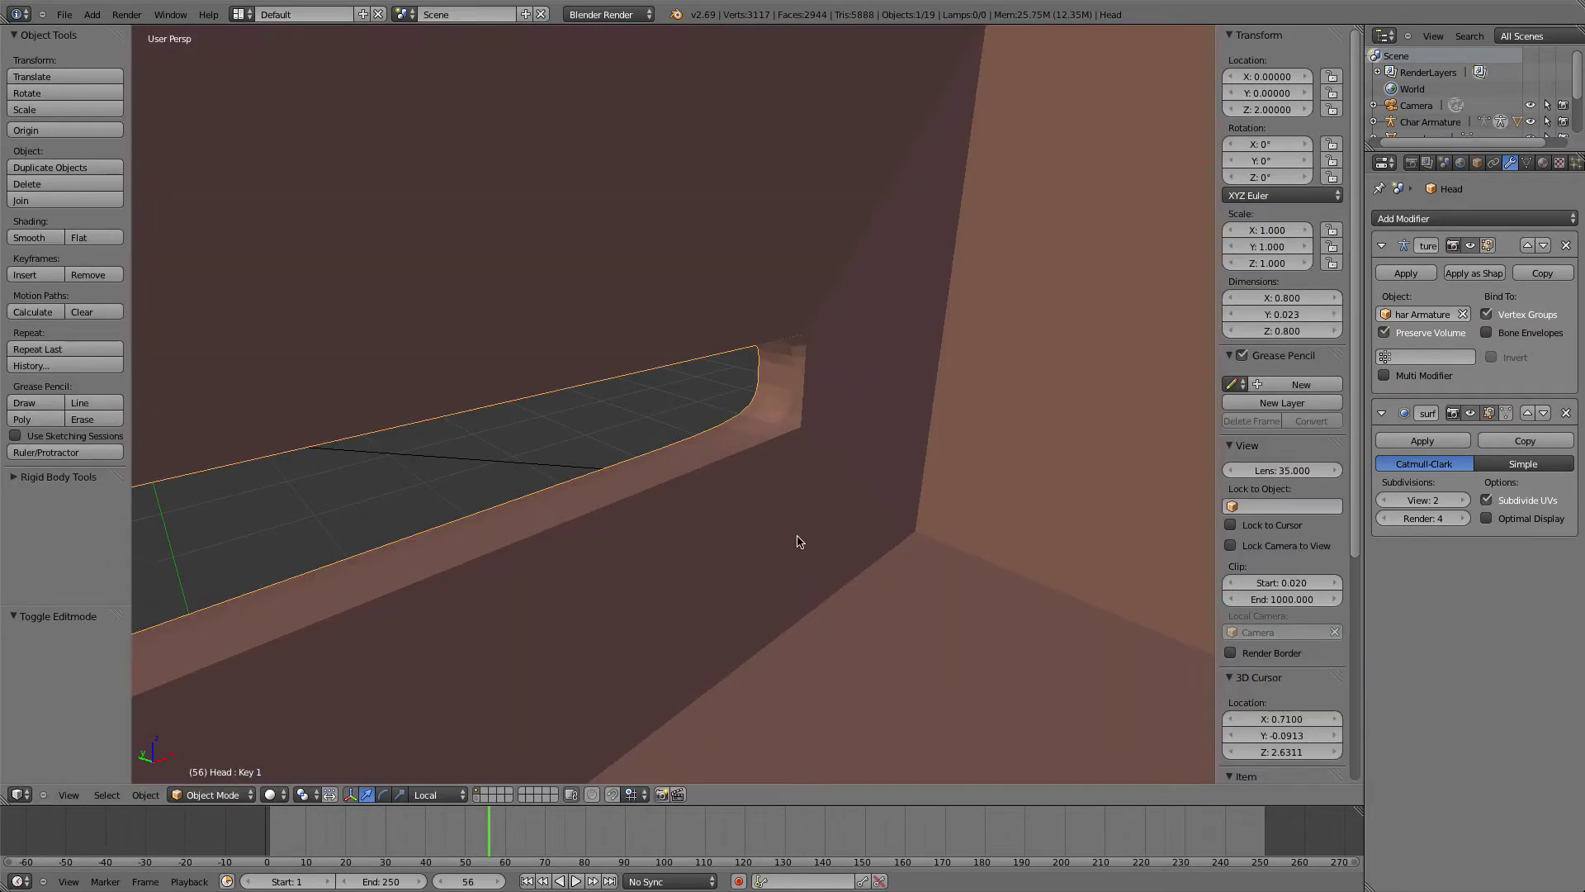
middle_click_drag(779, 540, 974, 491)
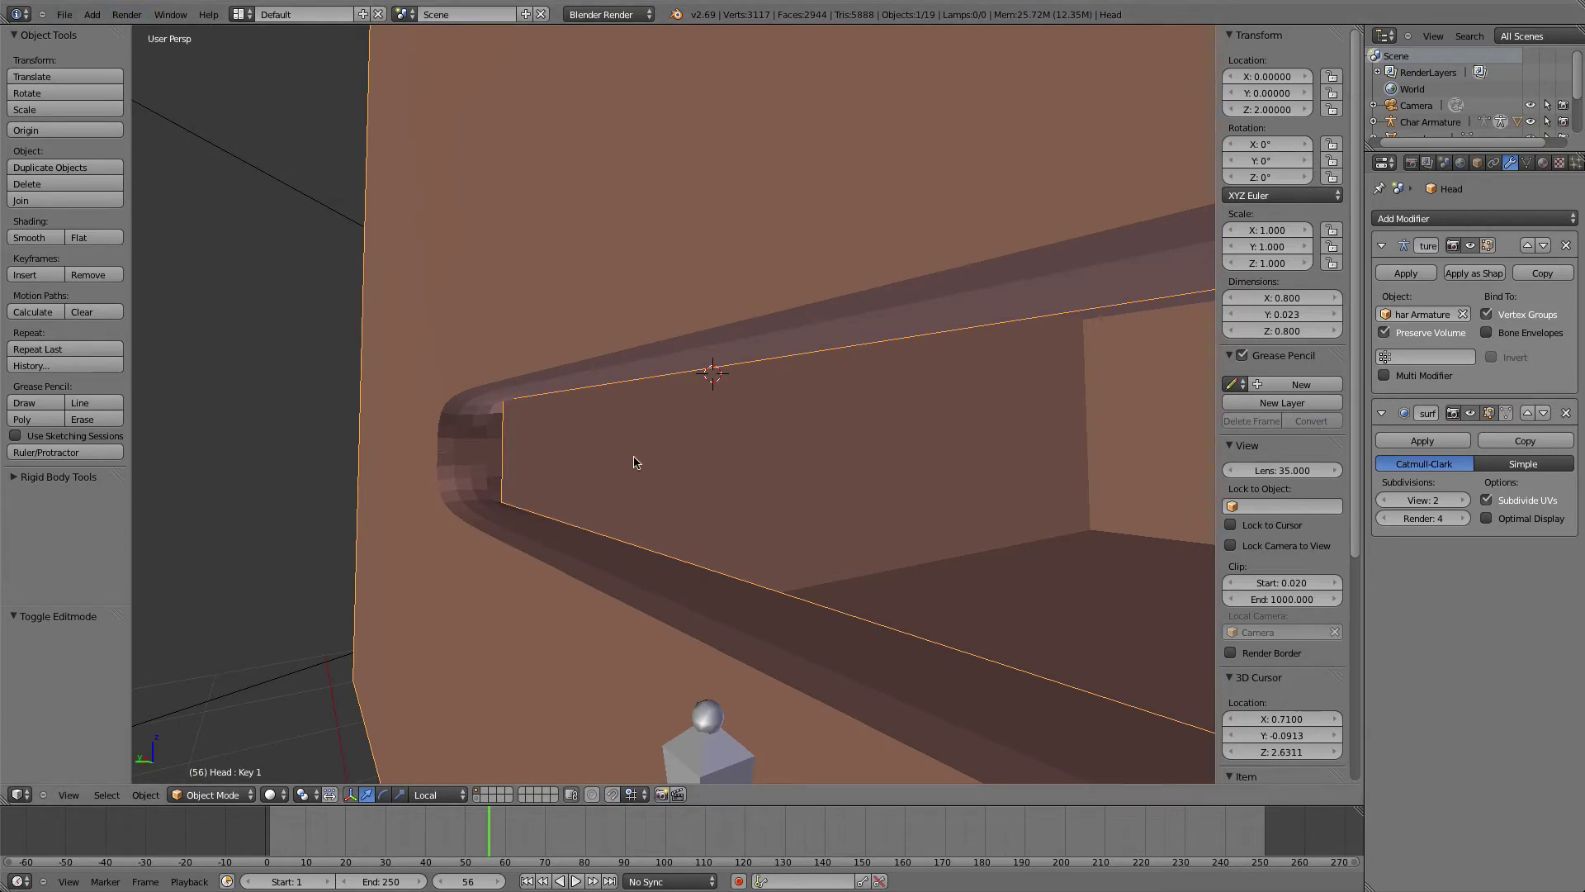
middle_click_drag(602, 442, 465, 449)
Set the crease of the selected edge on the mouth cavity's side wall to 0.000 and view the mouth
key("Tab")
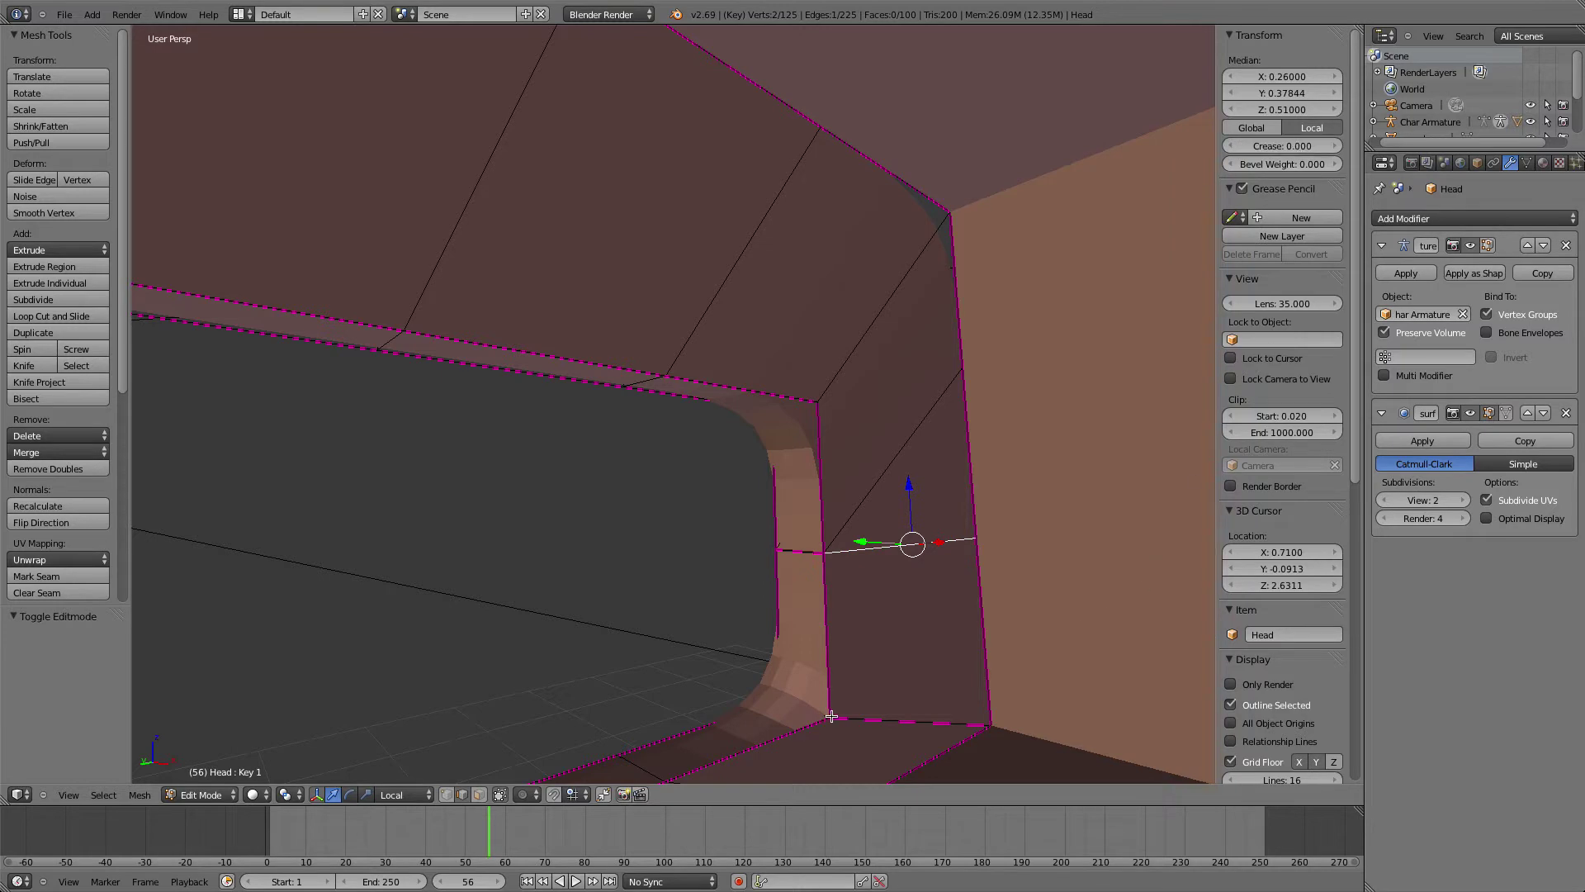
left_click_drag(1285, 145, 1174, 145)
scroll(1049, 316, "down", 1)
middle_click_drag(1045, 318, 165, 315)
key("Tab")
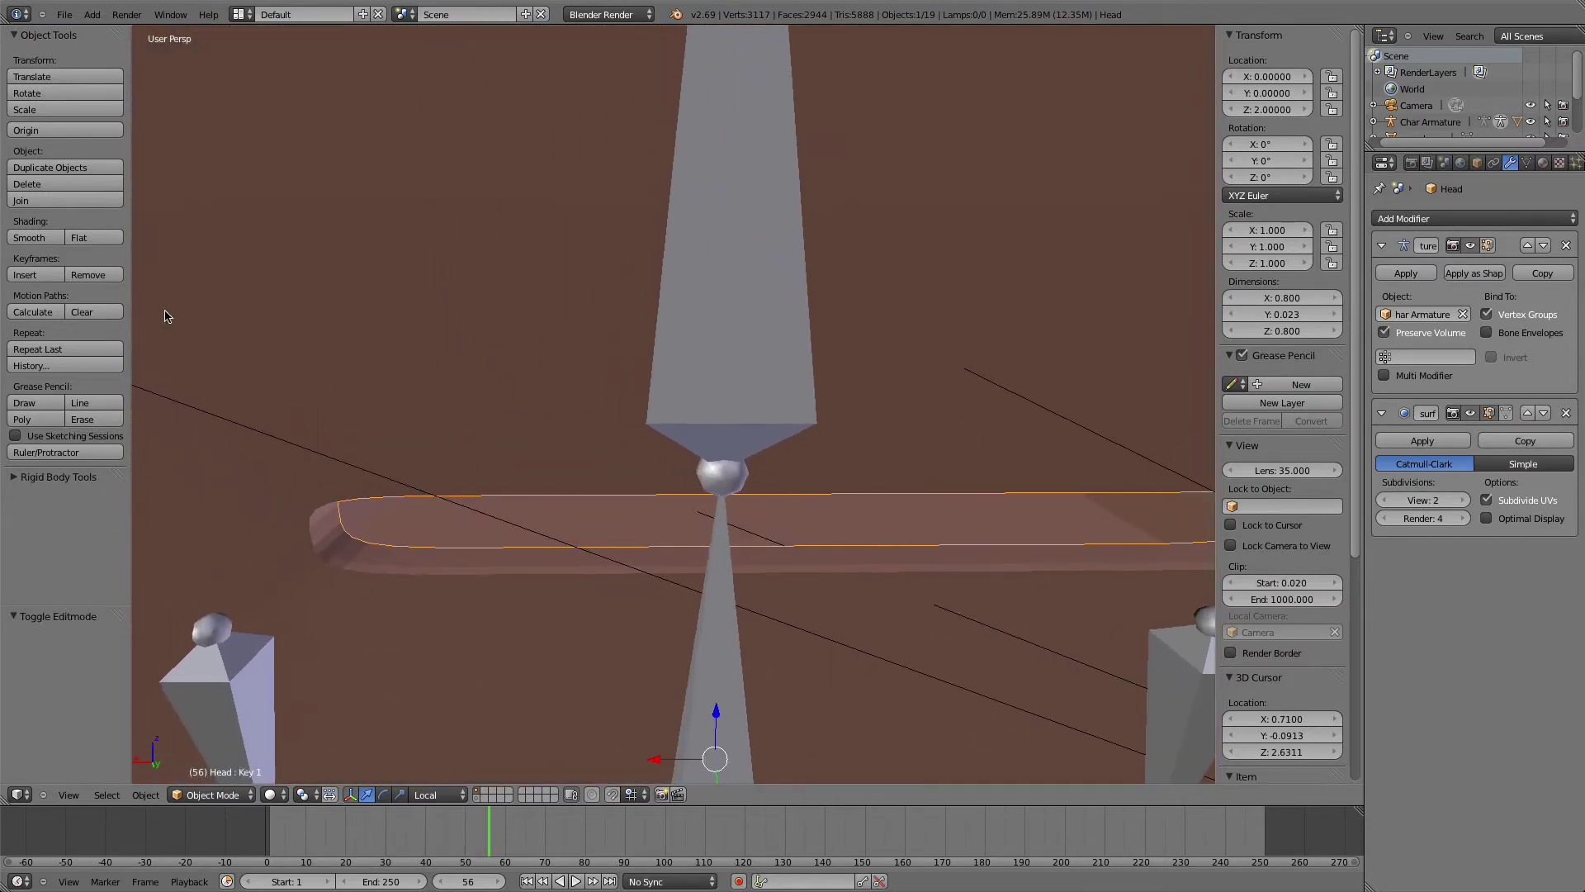
Set the subdivision surface modifier's render subdivisions to 3 and render the image again
left_click(124, 13)
left_click(142, 34)
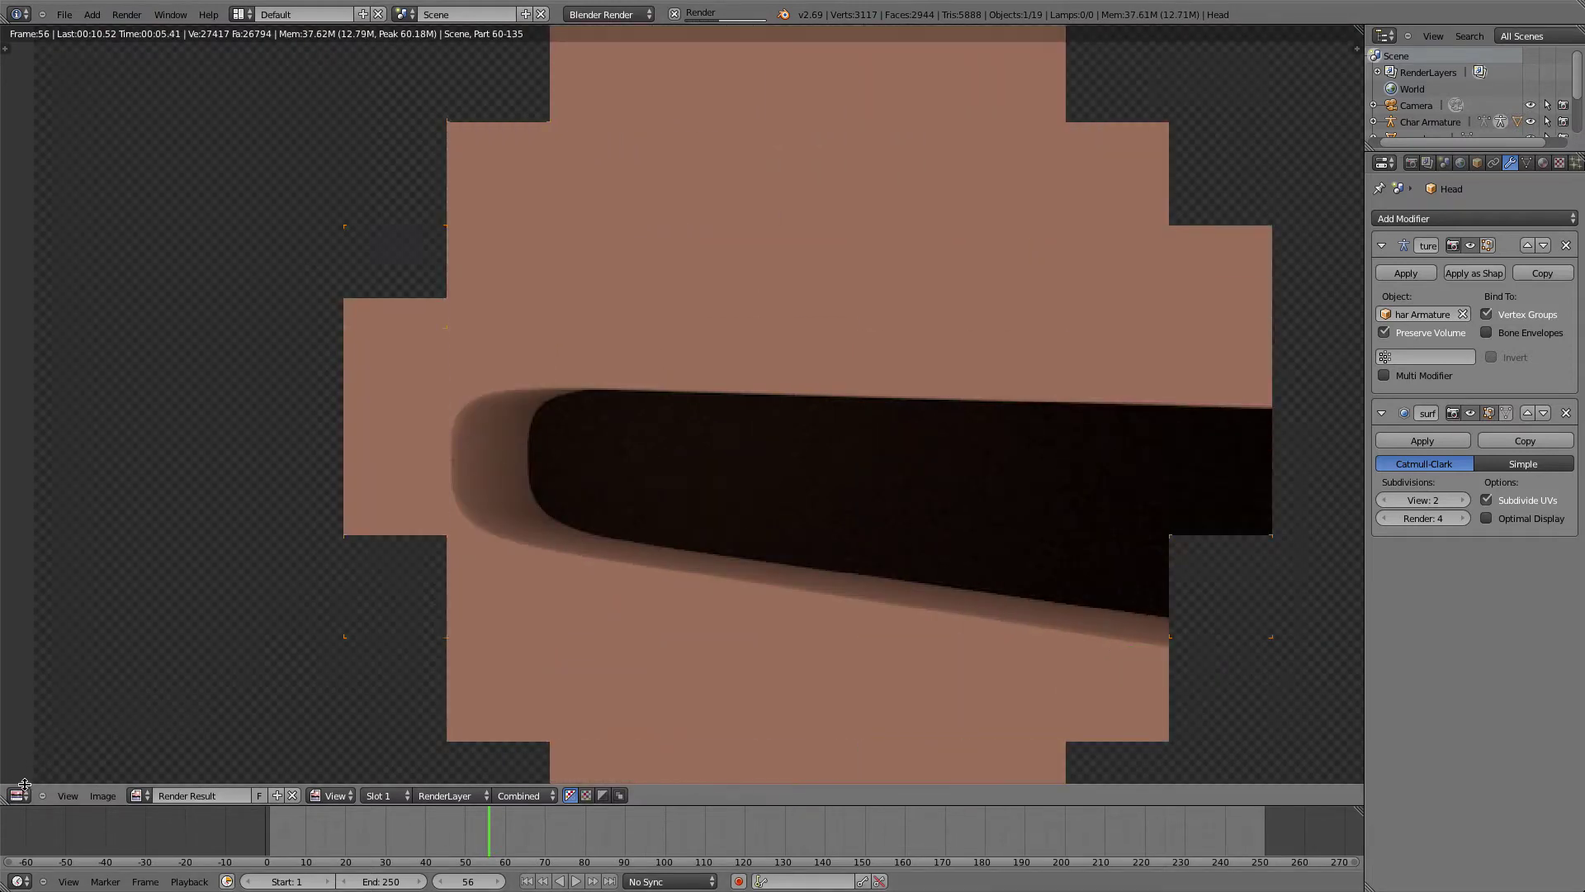
left_click(1383, 517)
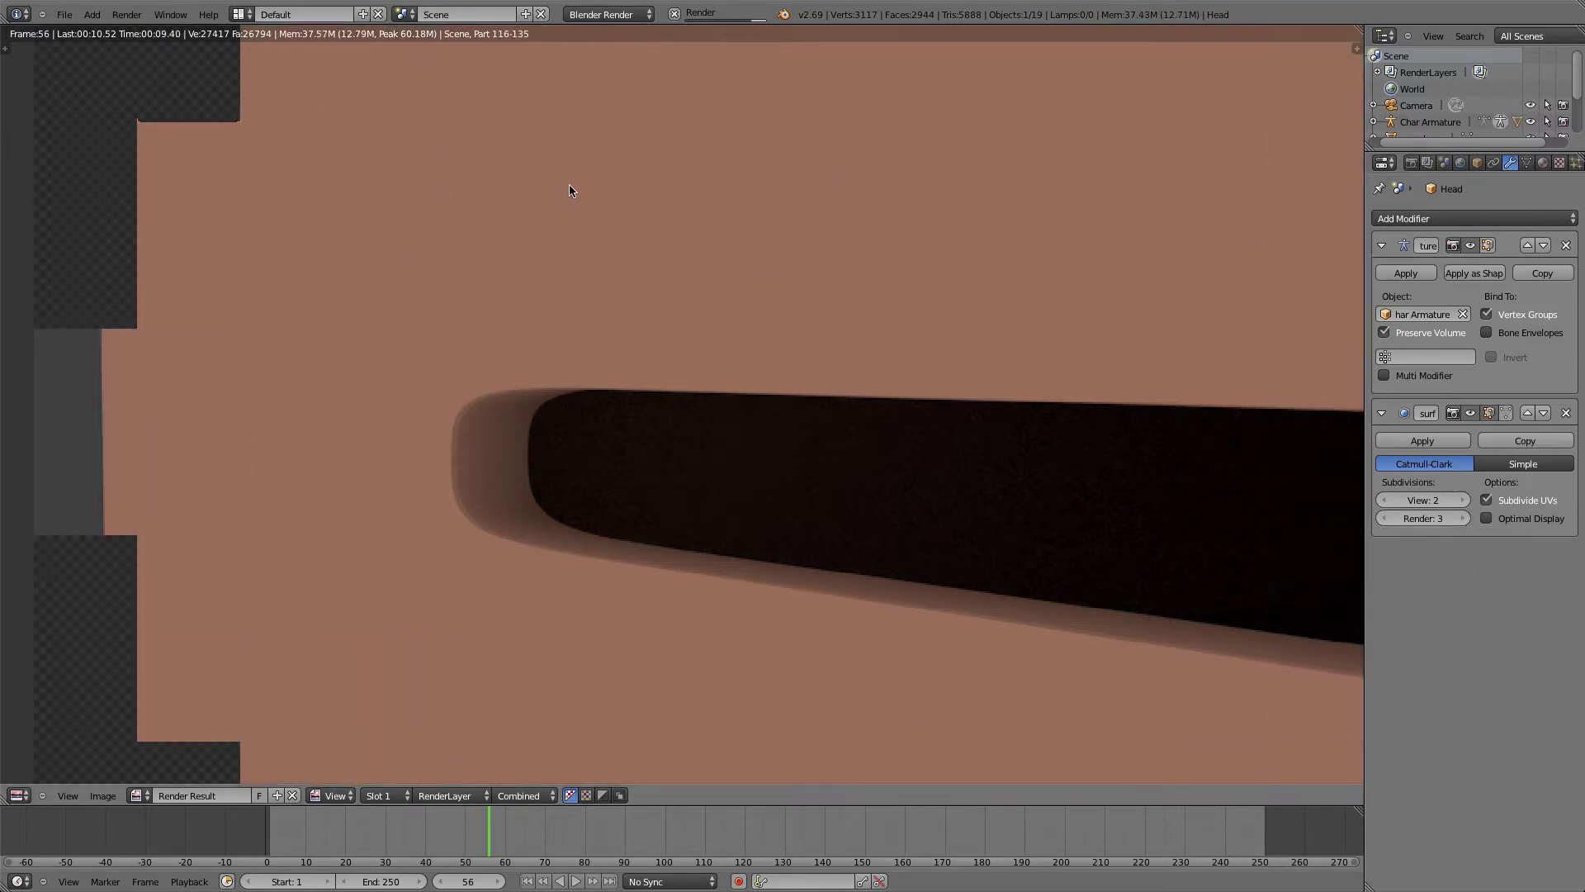
left_click(126, 15)
left_click(153, 31)
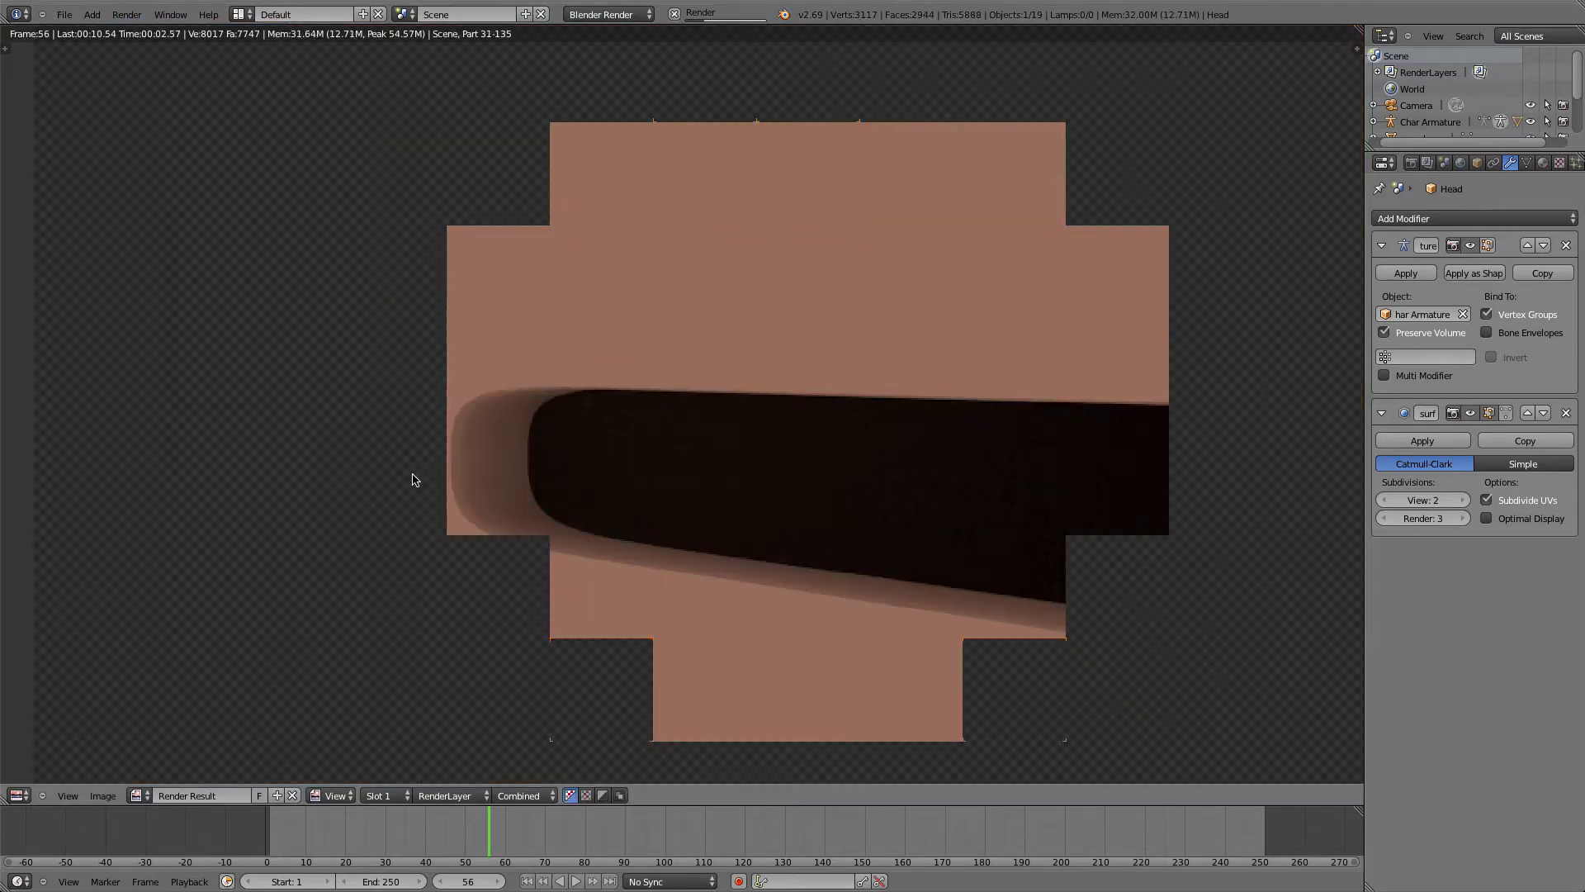
Inspect the rendered mouth corner, stop the render and return to the 3D view of the face
middle_click_drag(414, 479, 465, 480)
scroll(465, 479, "down", 2)
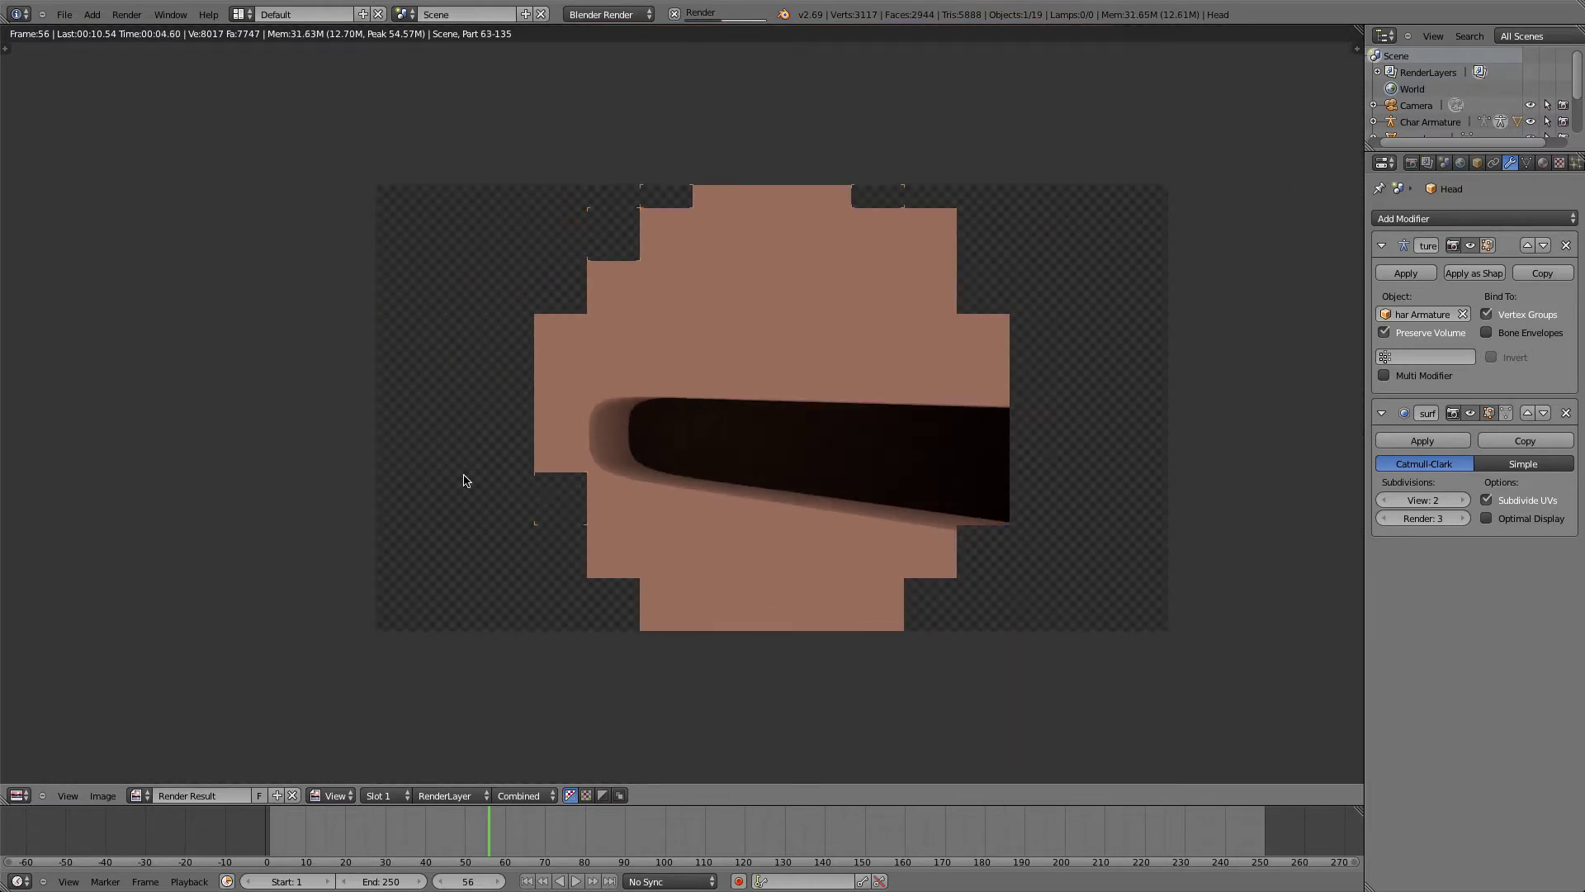
left_click(674, 14)
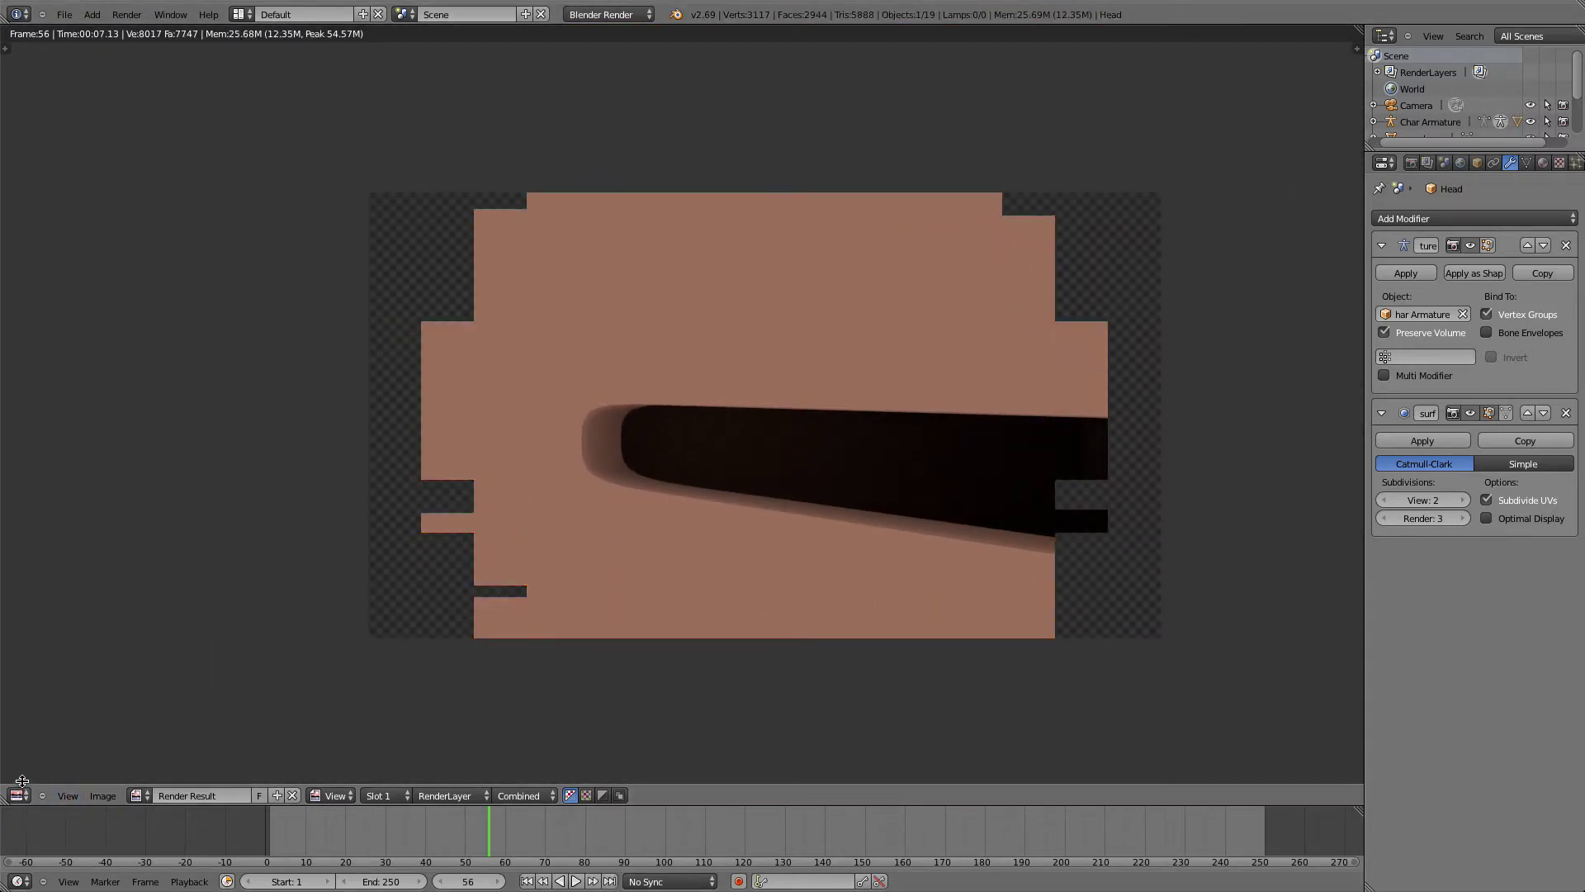
left_click(18, 796)
left_click(23, 787)
scroll(939, 398, "down", 2)
middle_click_drag(939, 397, 1156, 347)
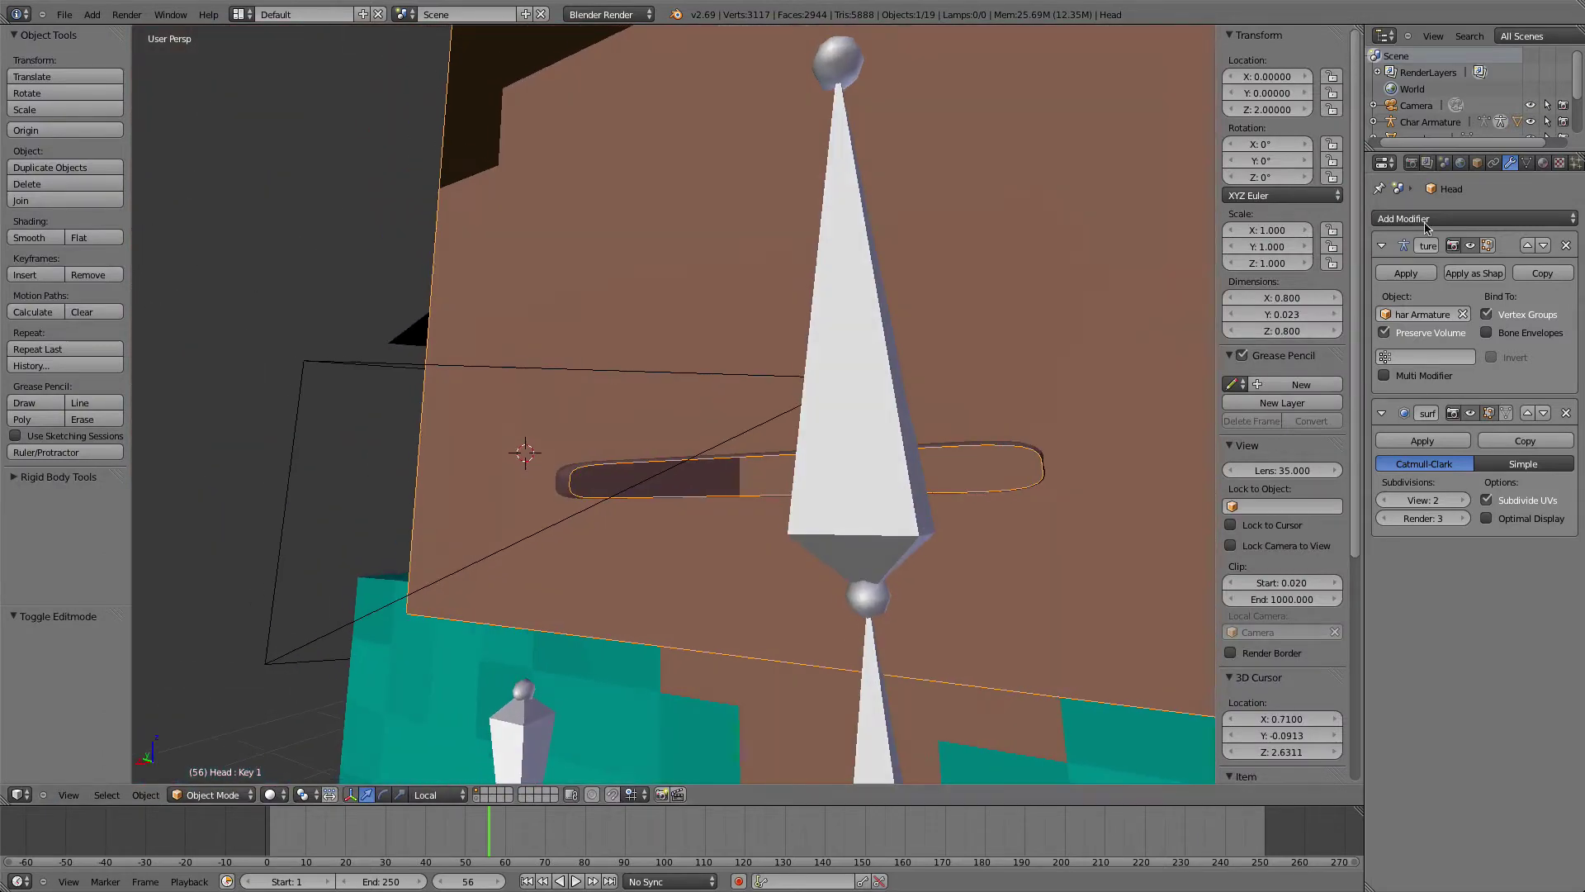
Open the head's shape keys, test the Key 1 value and cancel the change, and enter Edit Mode
left_click(1525, 164)
left_click_drag(1399, 631, 1527, 631)
right_click(1527, 632)
key("Tab")
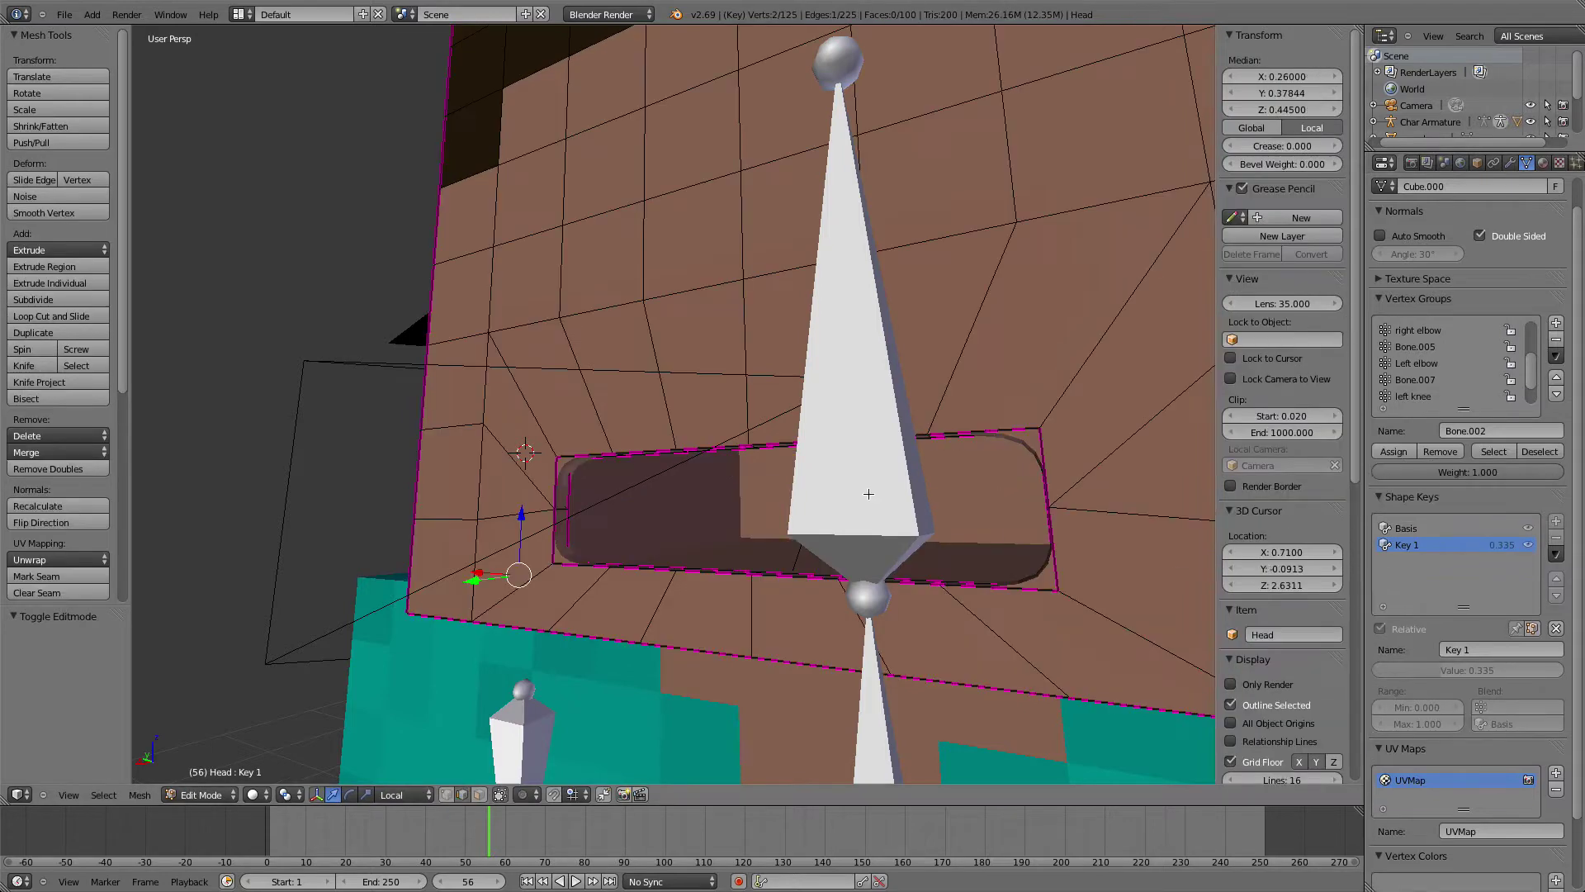
Add another shape key to the head mesh and start editing it in the back orthographic view
scroll(870, 494, "down", 2)
key("Tab")
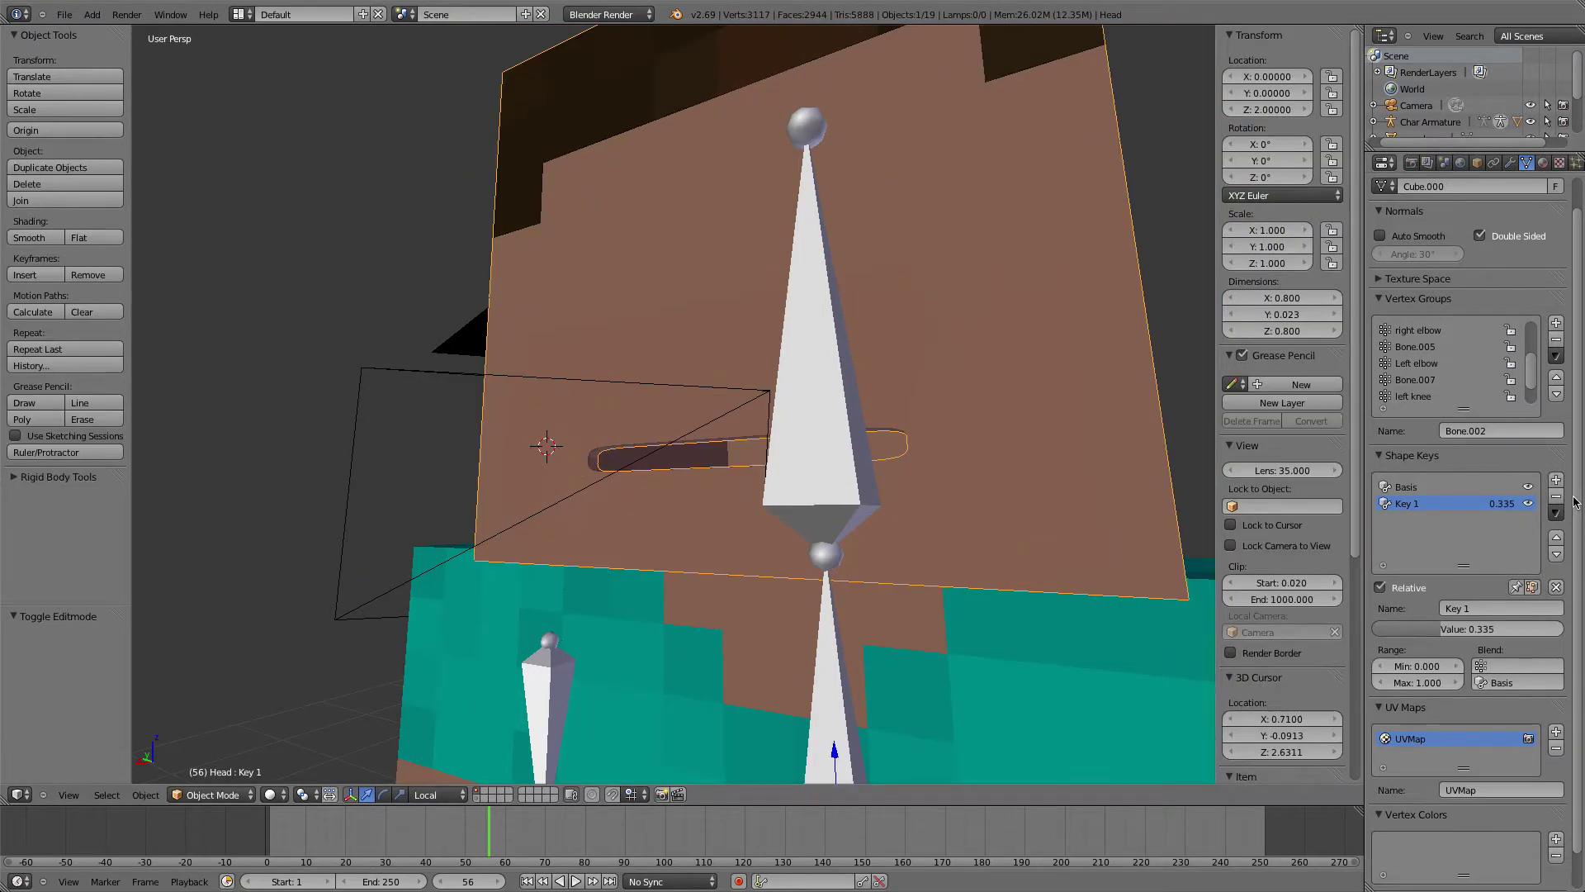
key("Tab")
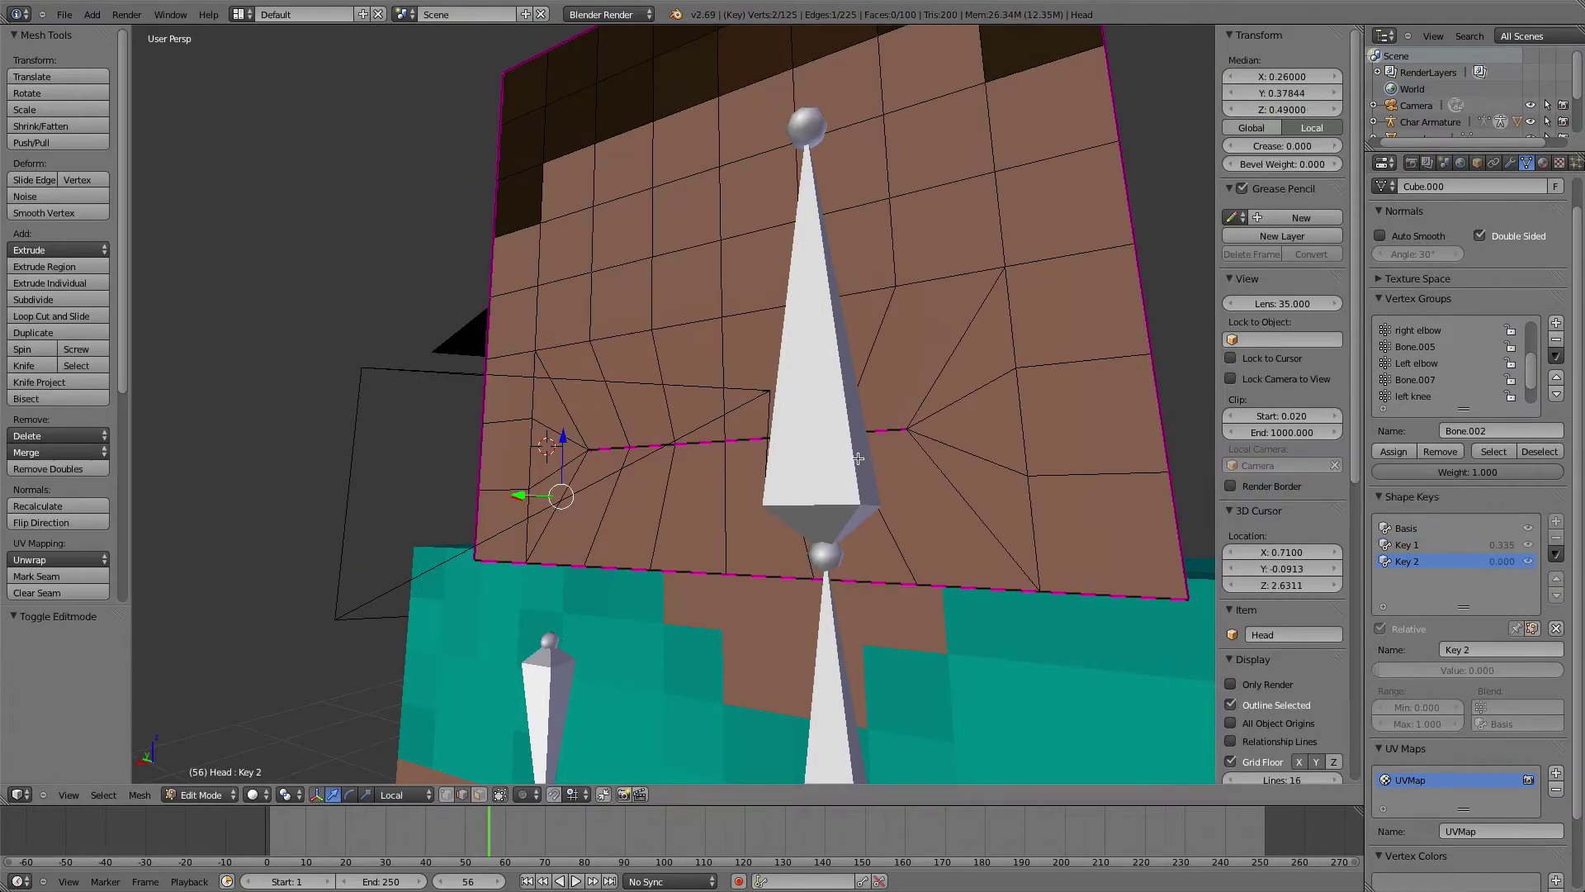
middle_click_drag(844, 458, 858, 458)
key("ctrl+KP_1")
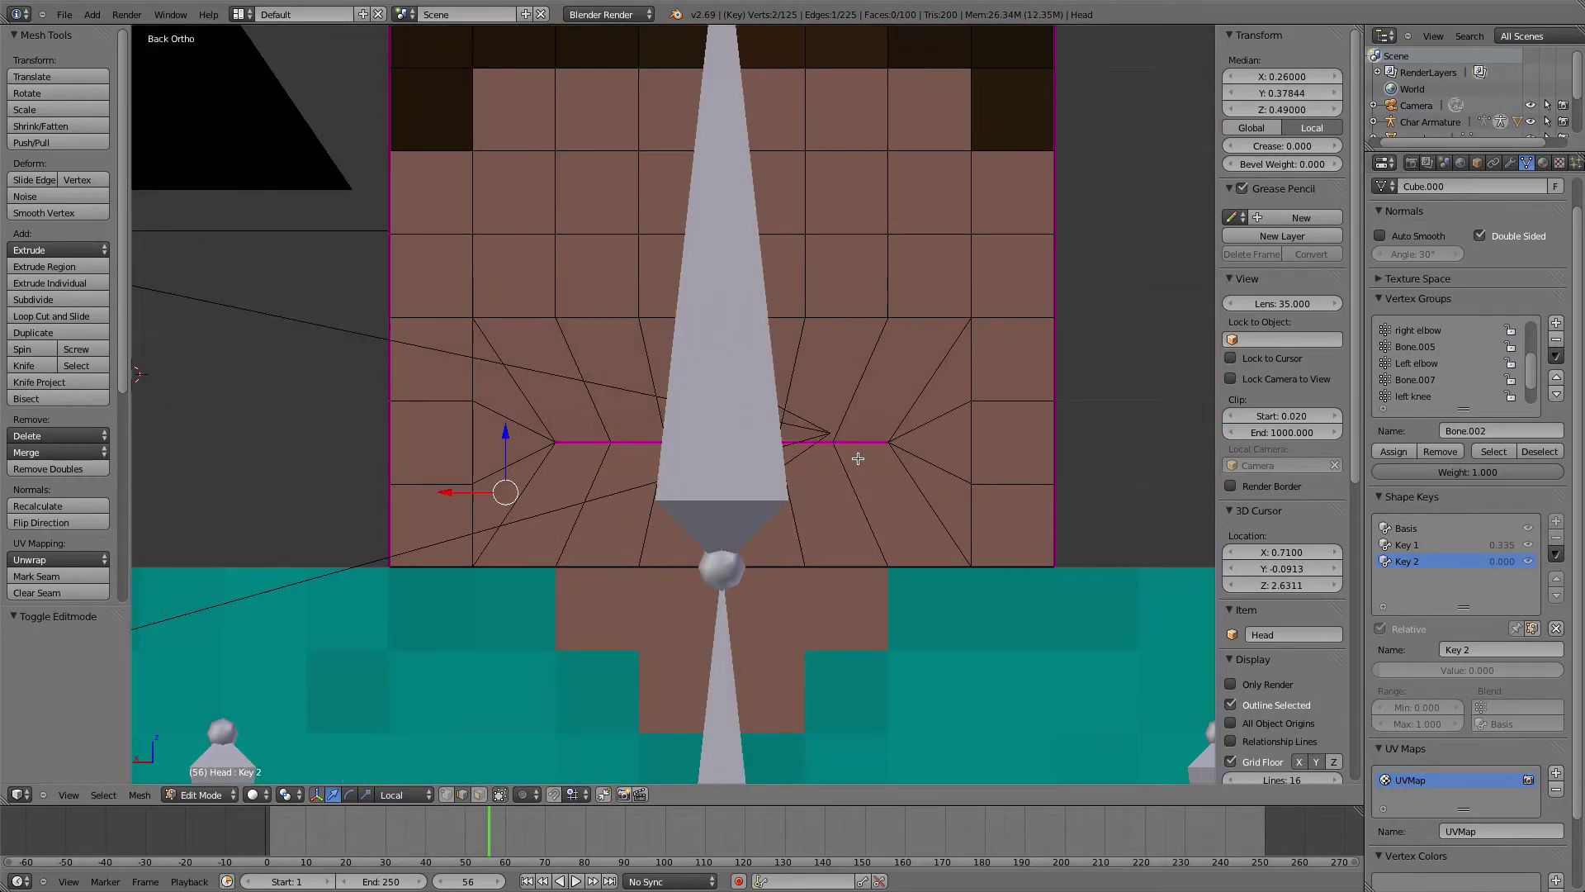
Select all faces along the closed mouth line in wireframe and scale them to 0.1 along the X axis
key("z")
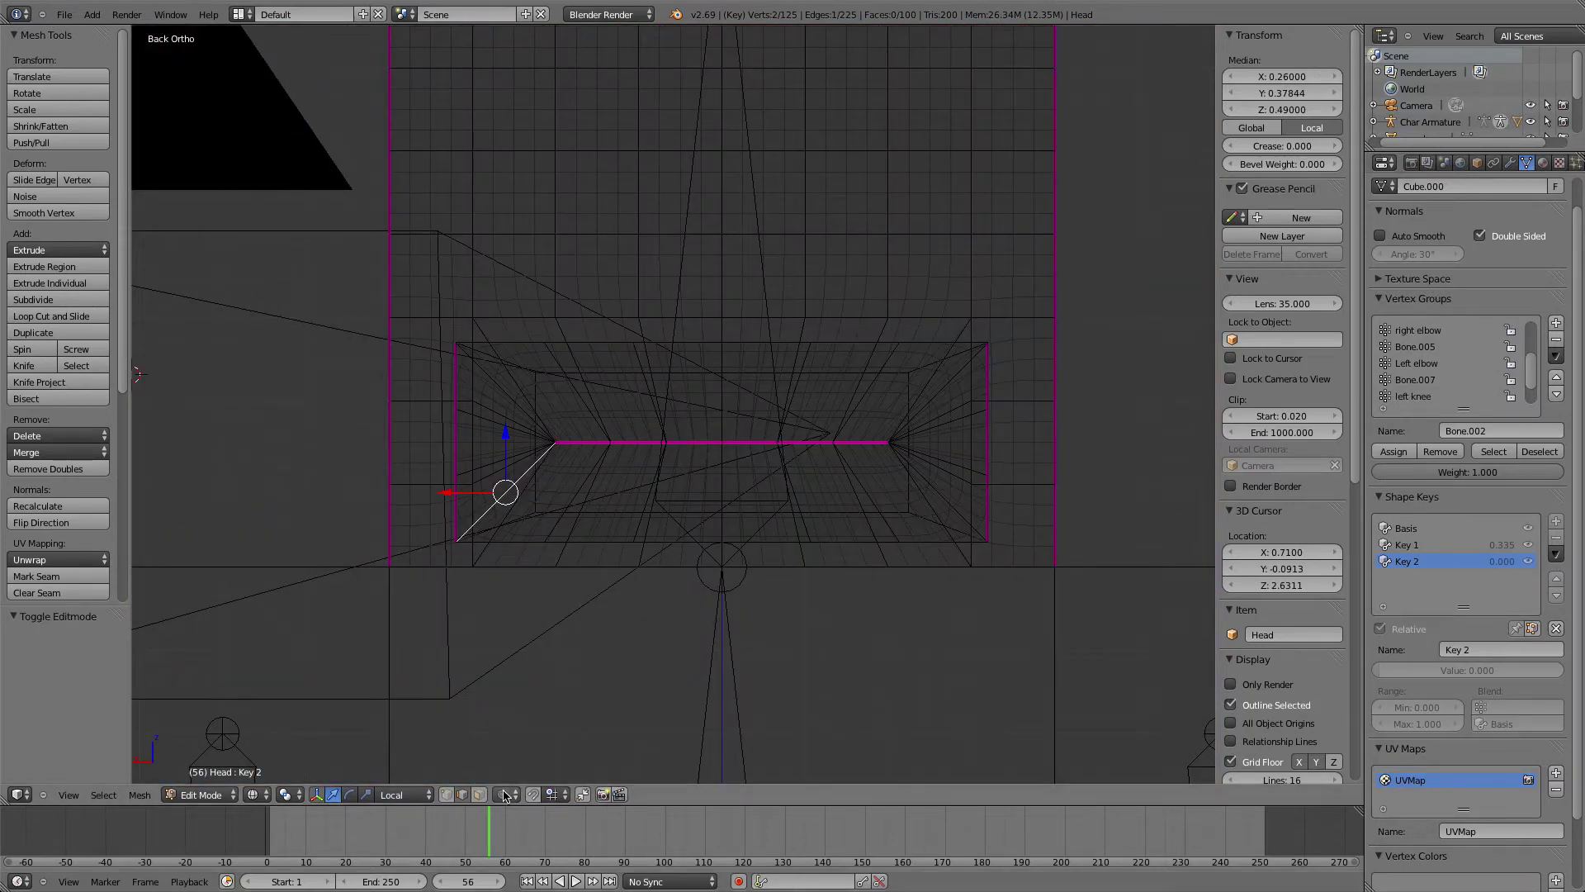
left_click(478, 799)
key("a")
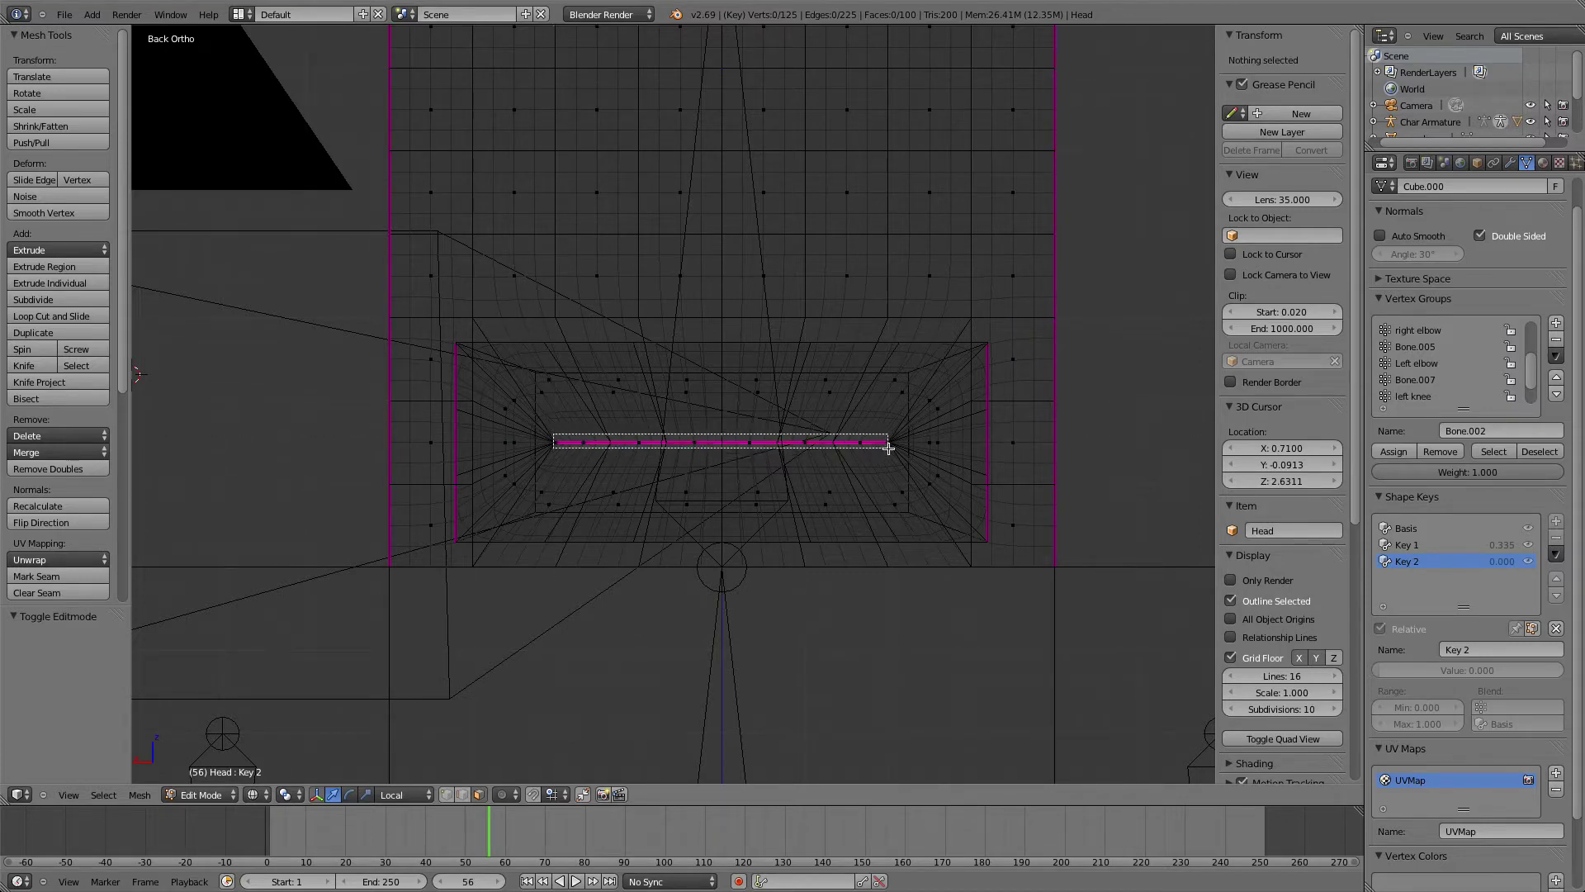
left_click_drag(887, 447, 889, 448)
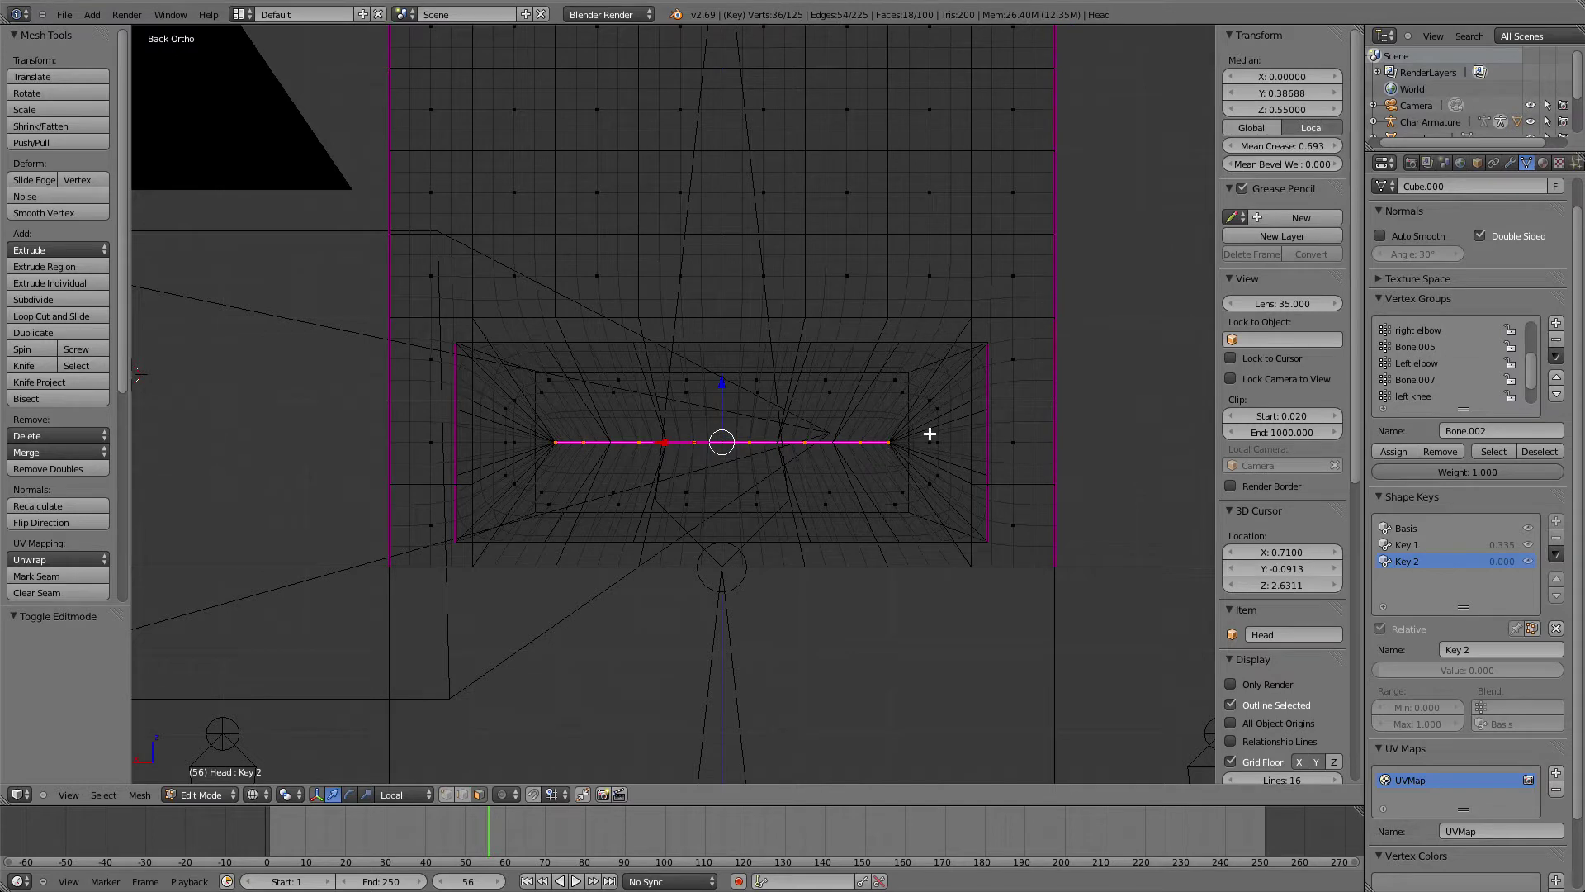
key("s")
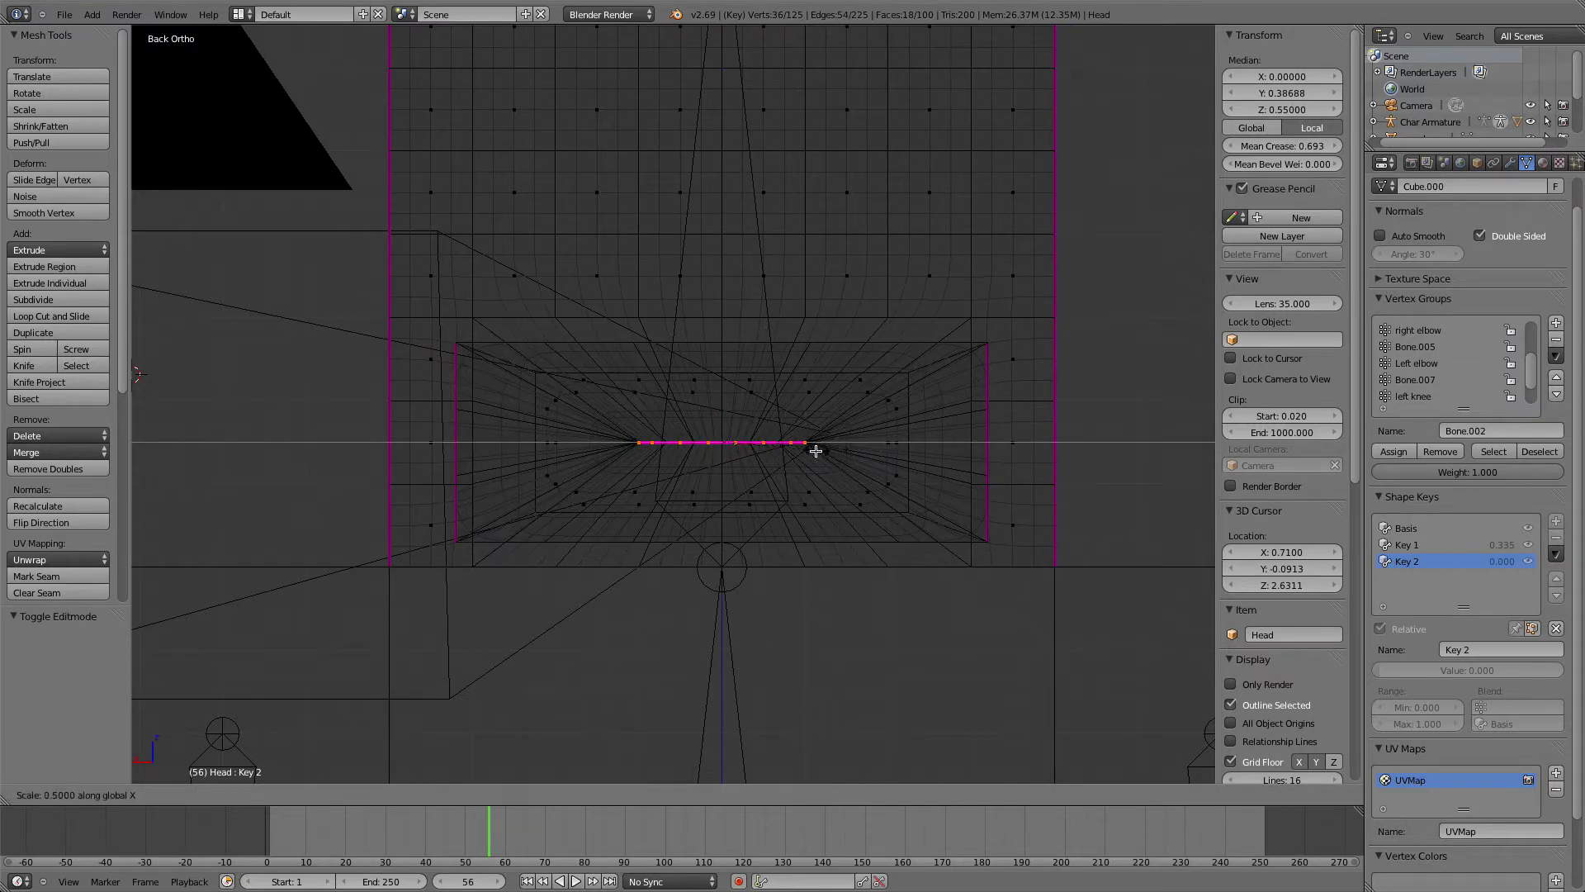
left_click(747, 454)
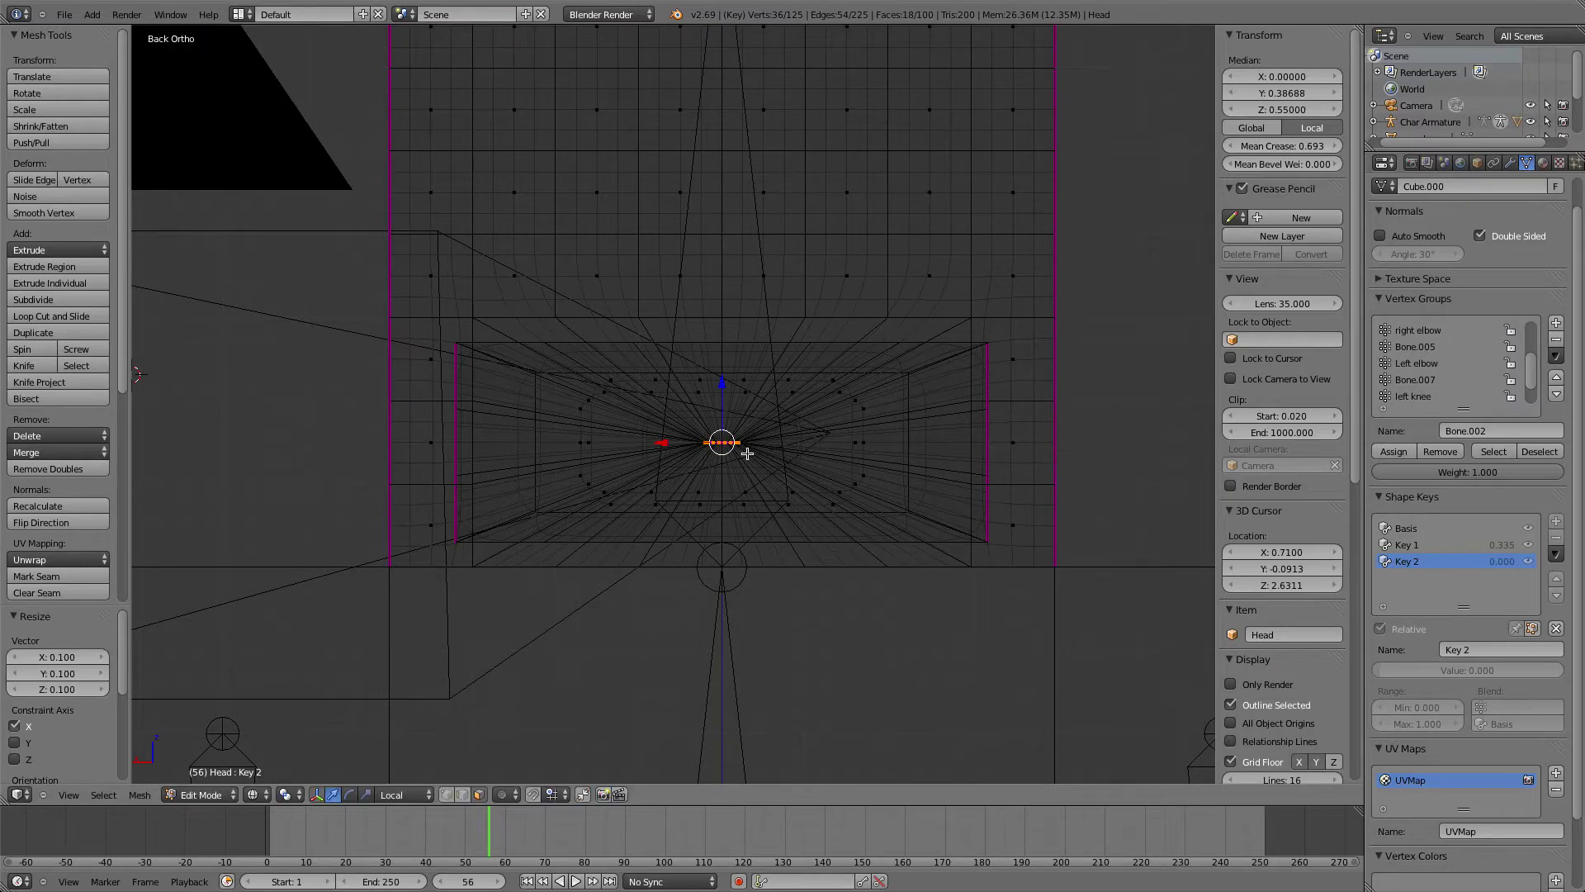
Set the Key 2 range minimum to -1.000 and compare the edited mouth with the object in wireframe
key("Tab")
key("z")
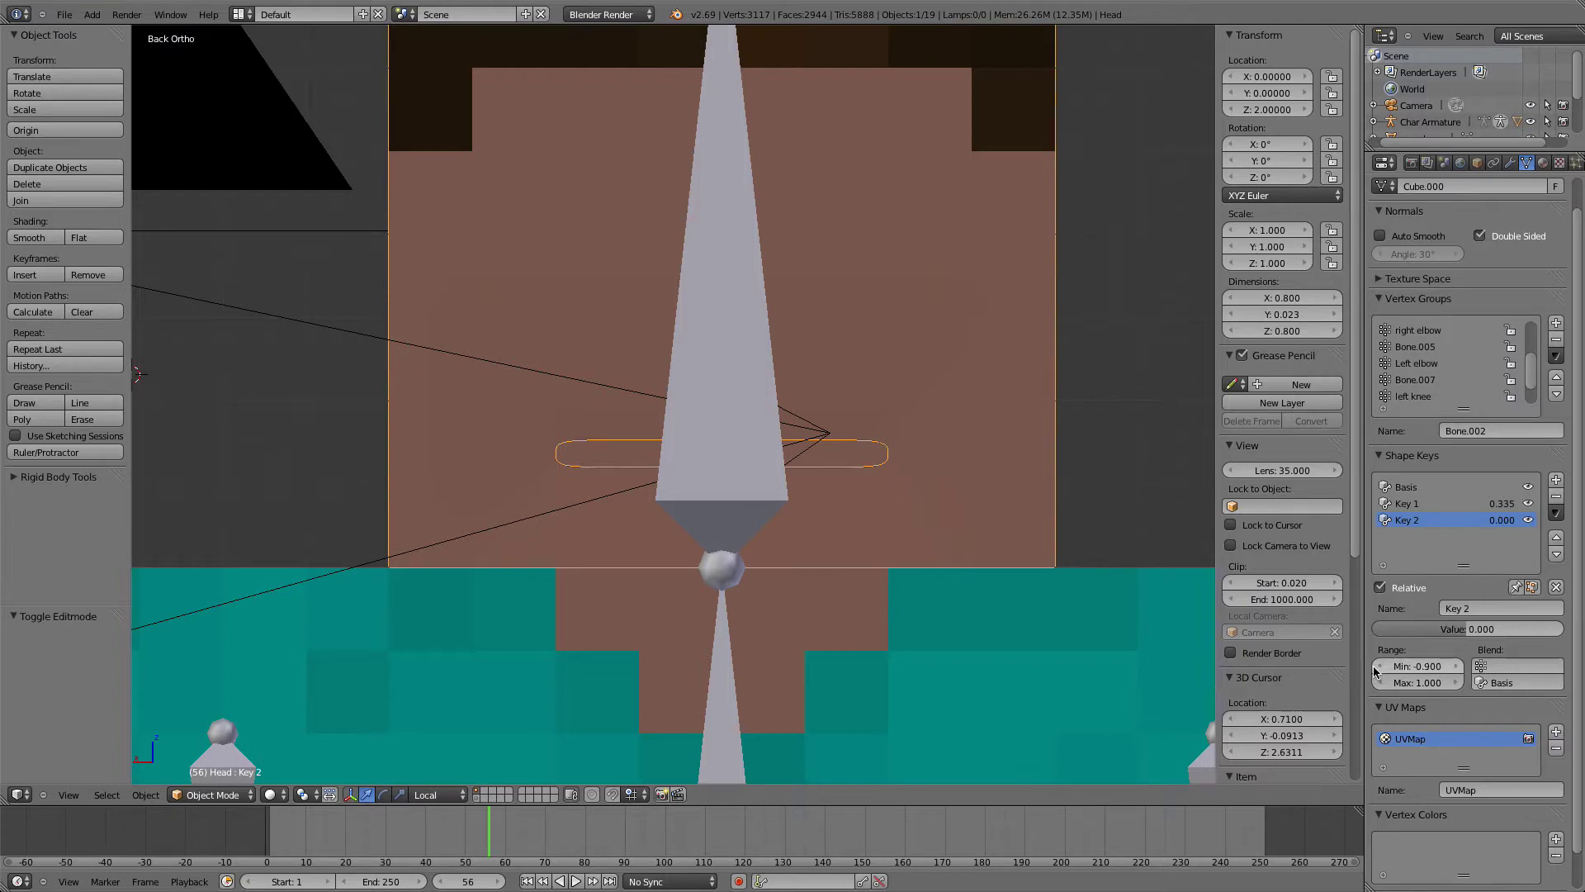
key("Tab")
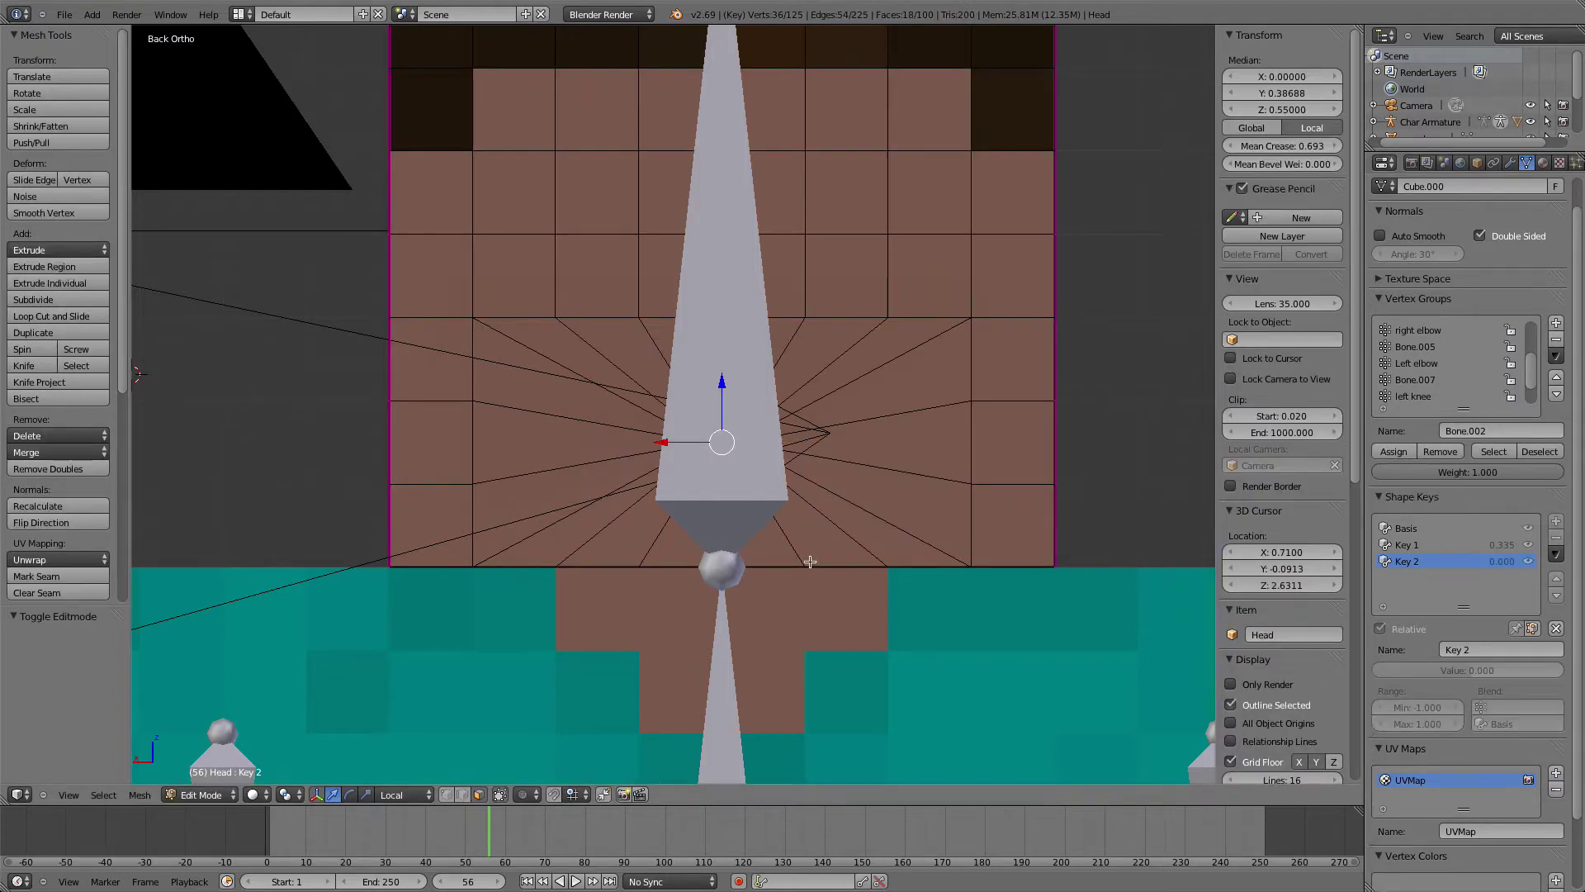
key("z")
scroll(815, 496, "up", 2)
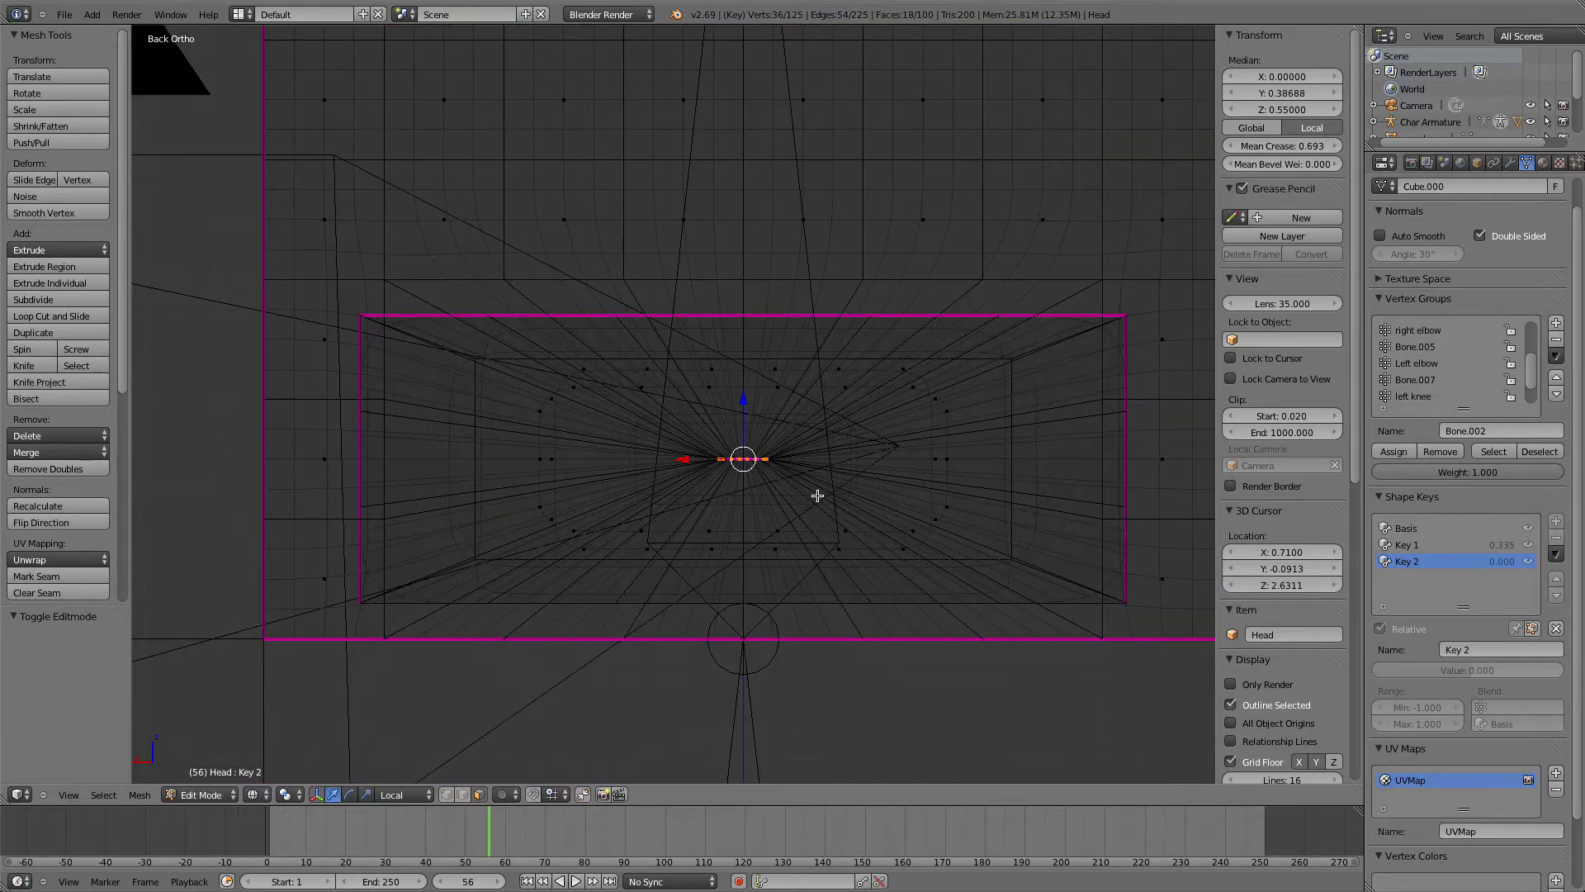
key("Tab")
key("z")
key("z")
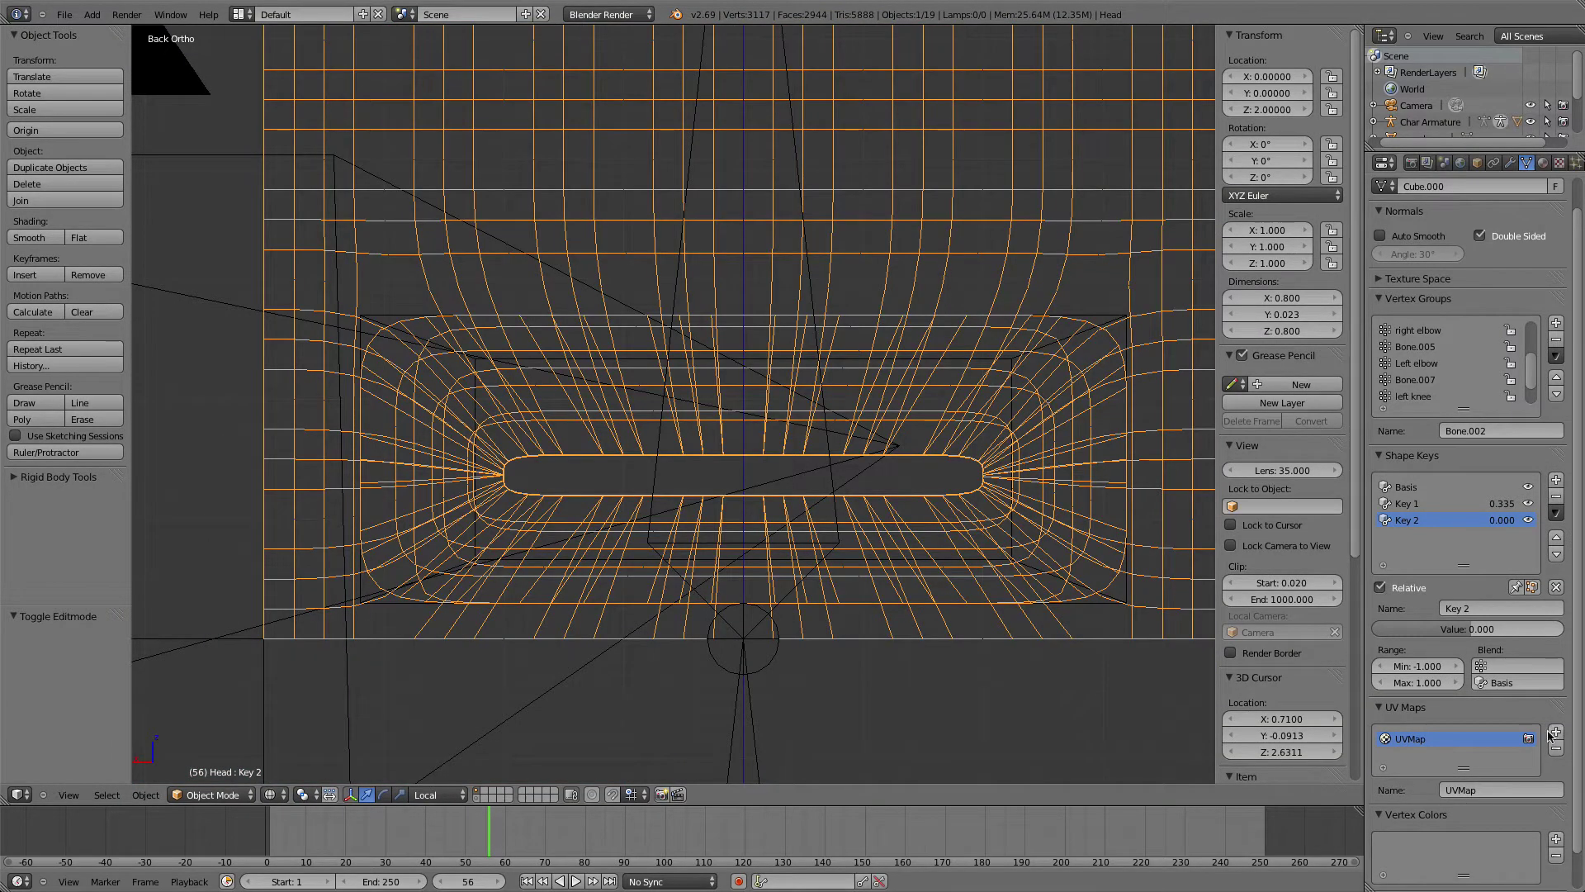
Set the Key 2 value to -1.000 to widen the mouth
left_click_drag(1458, 629, 1434, 652)
left_click(1457, 668)
left_click_drag(1462, 631, 1372, 630)
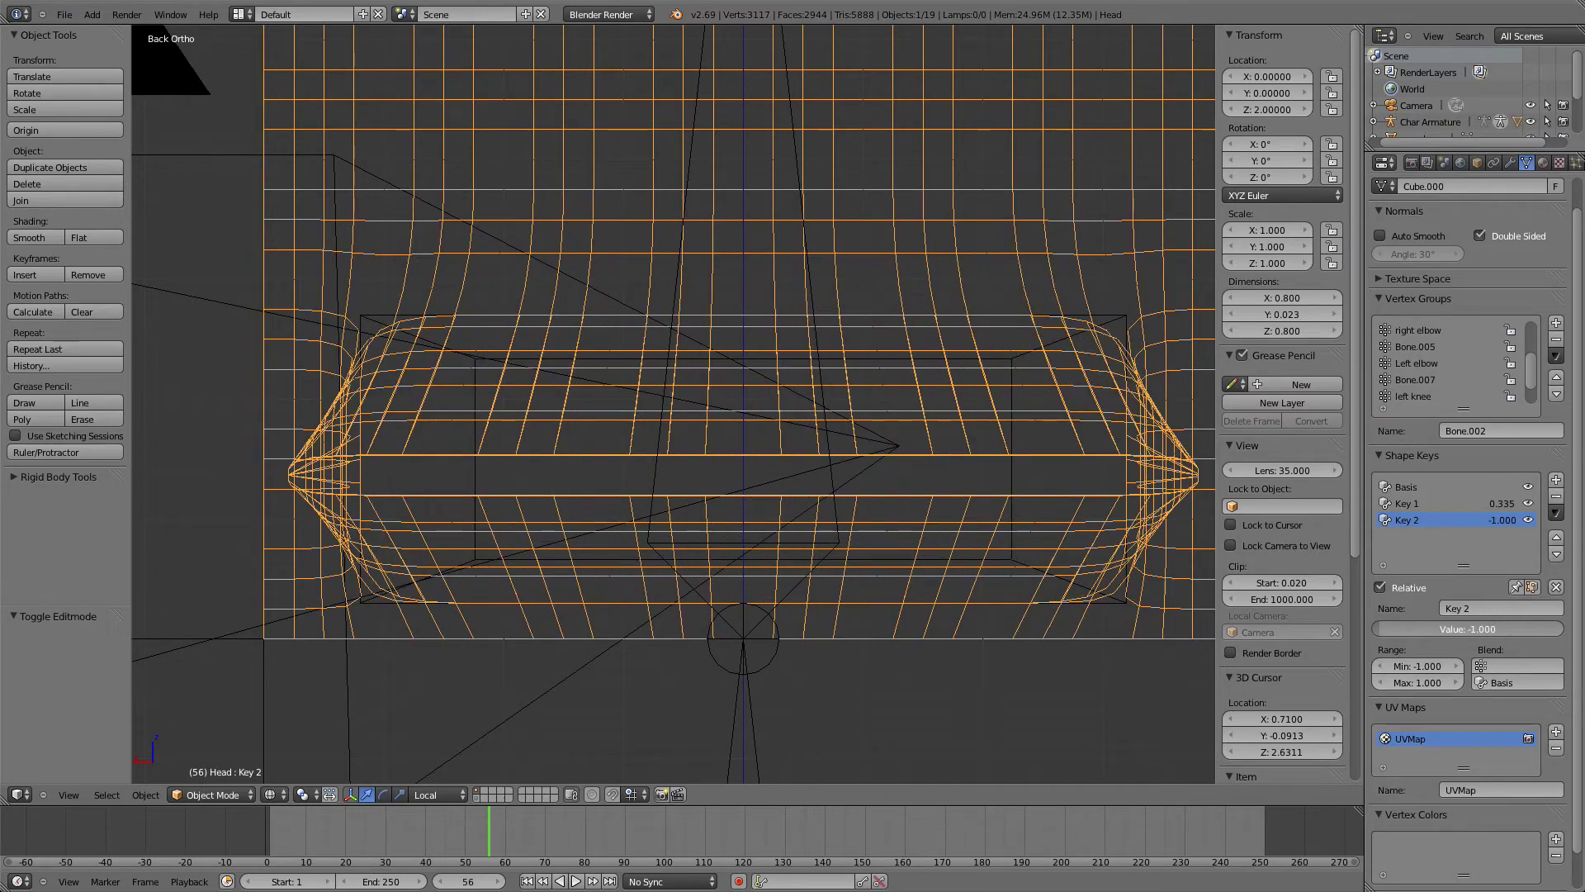
Render the image to check the widened mouth, and return to the 3D view in solid shading
mouse_move(131, 28)
left_click(128, 14)
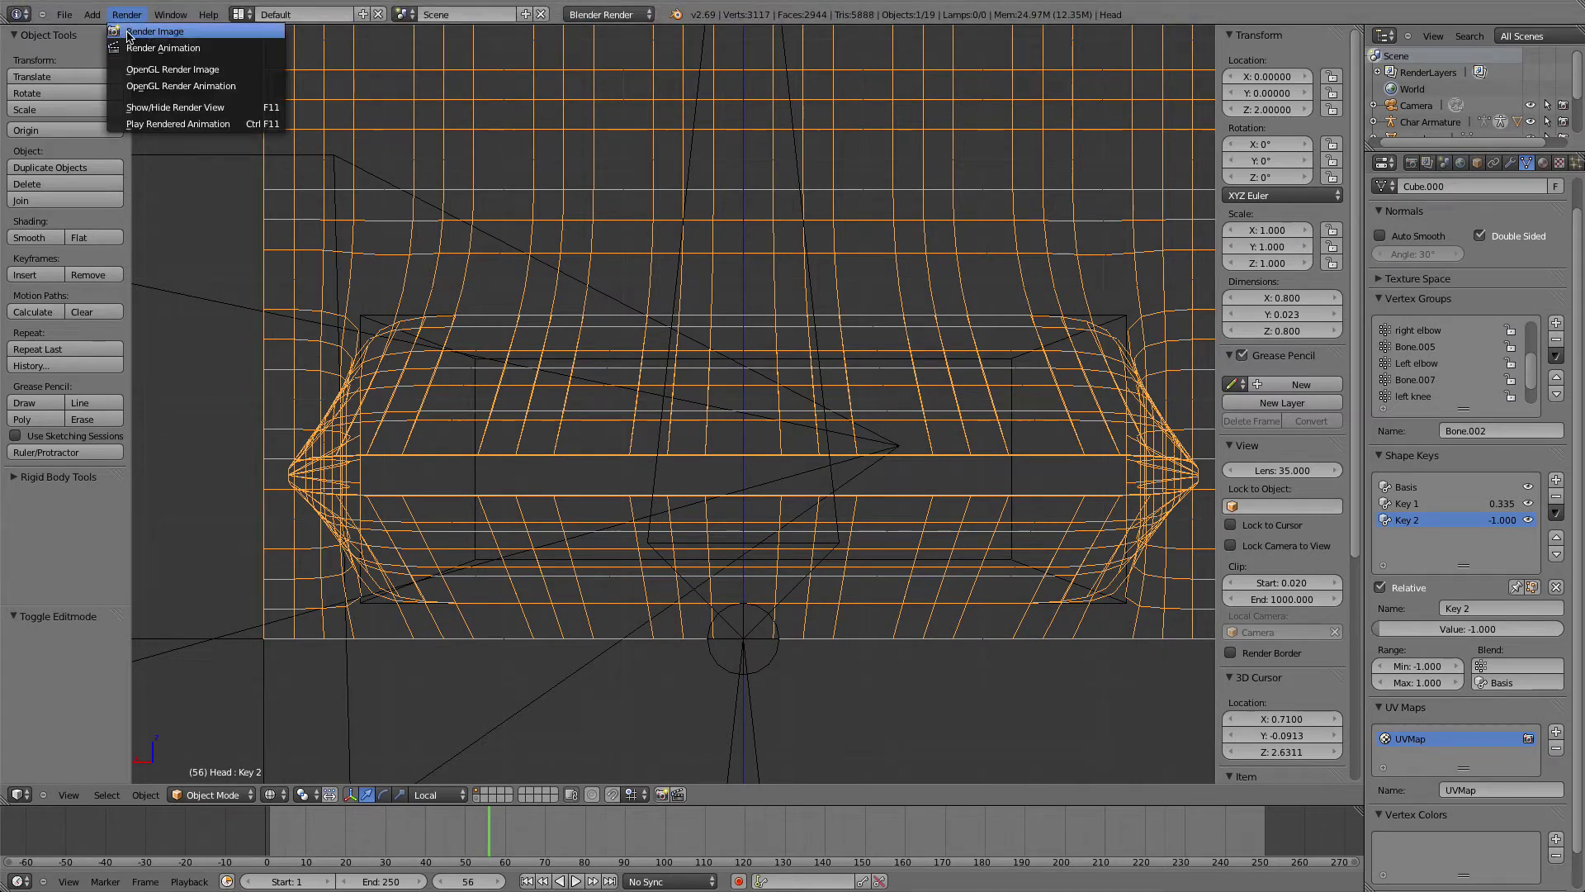
left_click(136, 38)
middle_click_drag(611, 465, 704, 495)
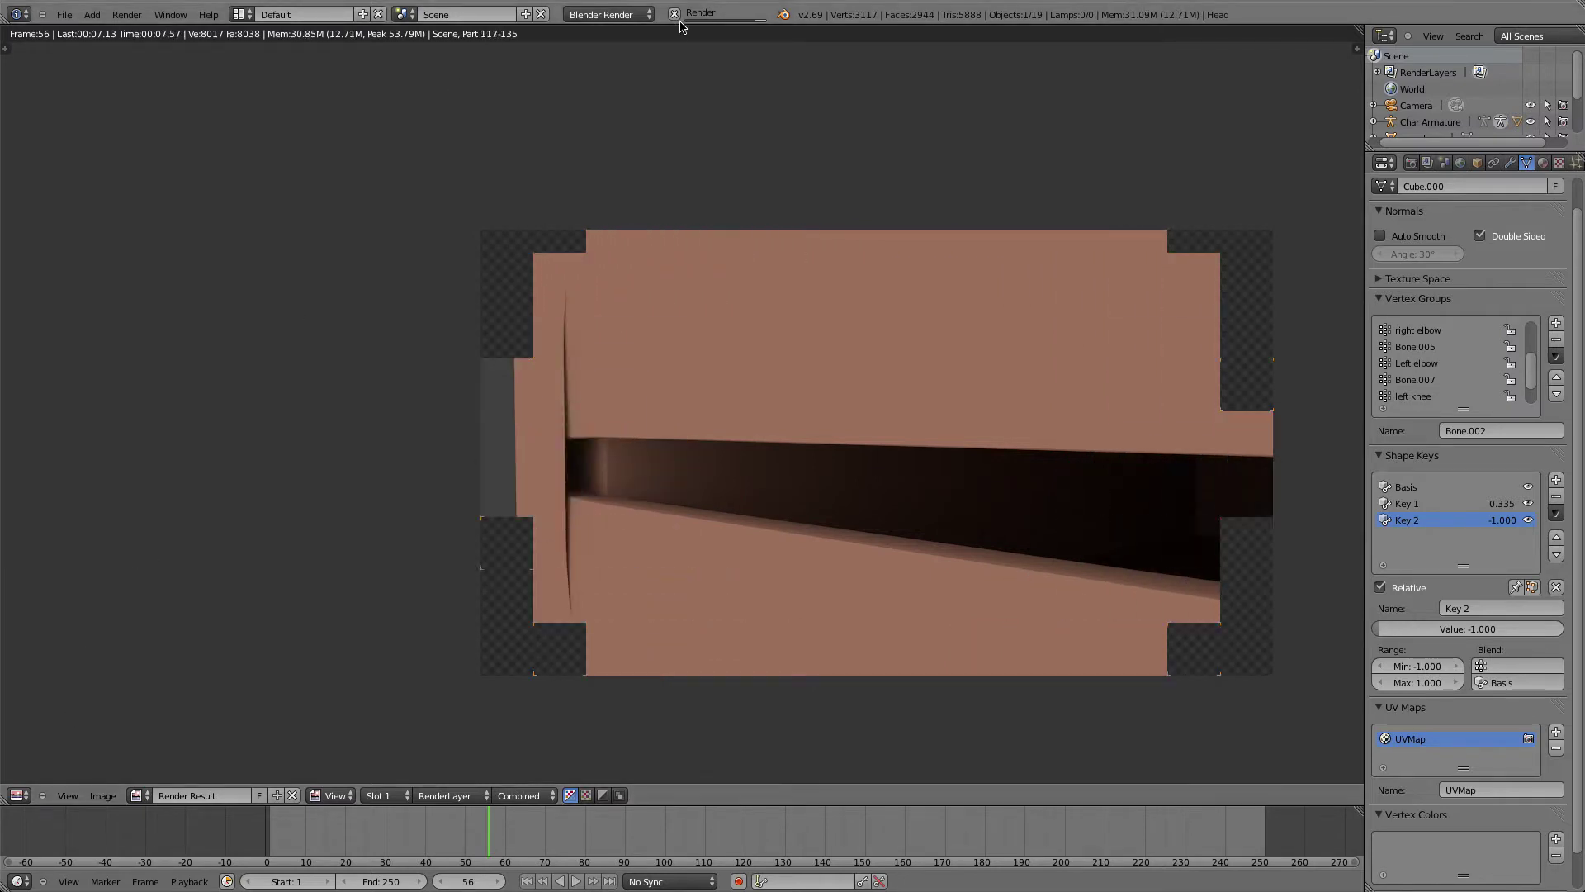
left_click(18, 795)
left_click(18, 779)
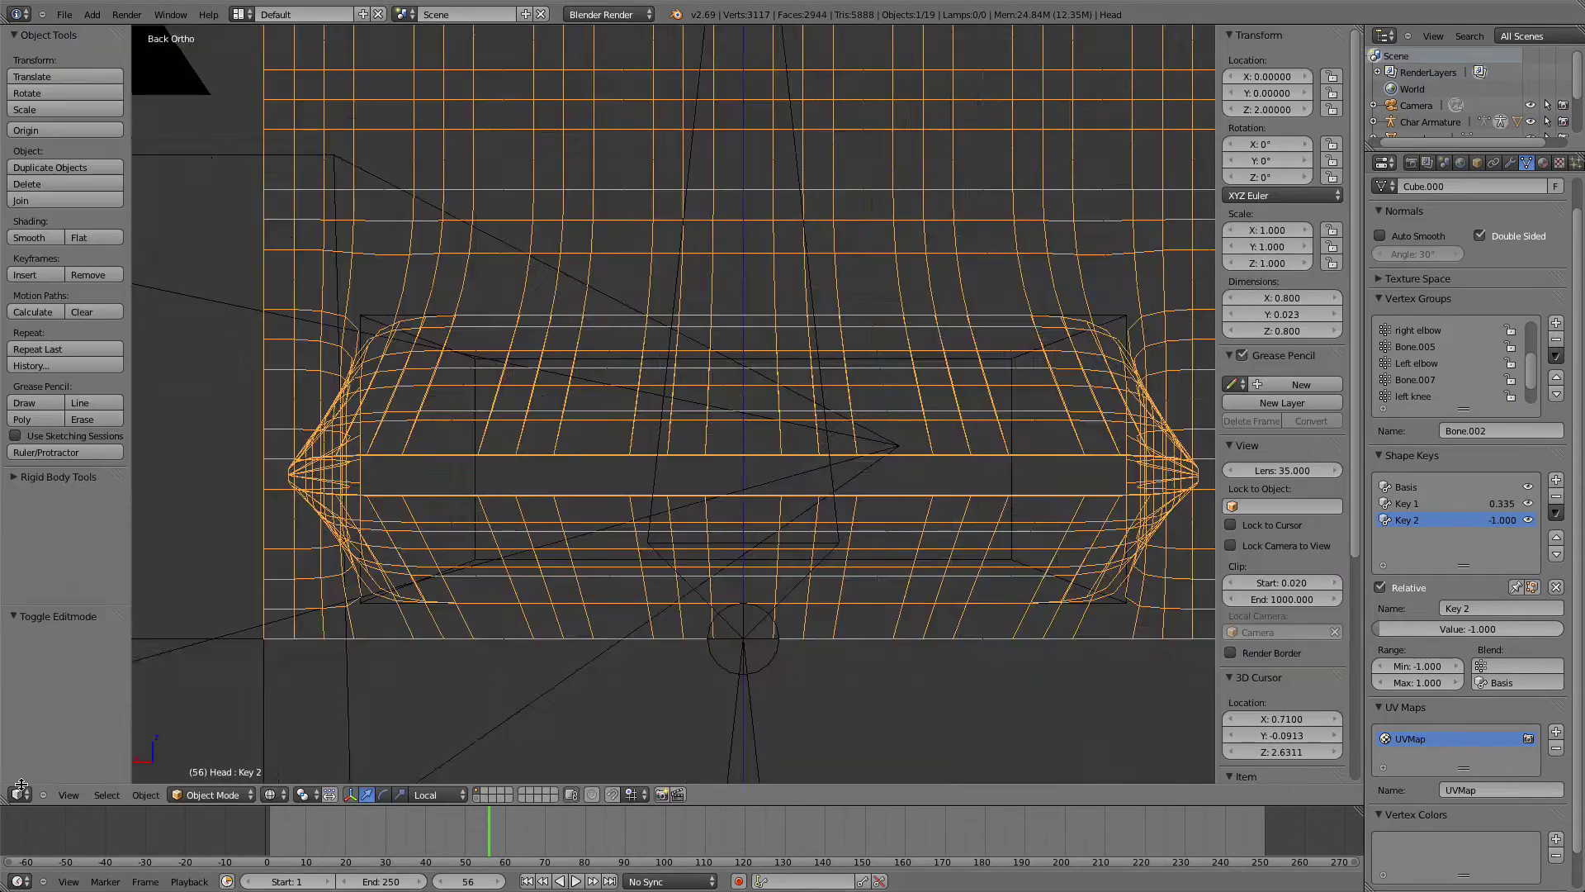
scroll(693, 293, "down", 4)
key("z")
mouse_move(703, 317)
middle_mouse_down()
mouse_move(620, 338)
mouse_move(650, 339)
middle_mouse_up()
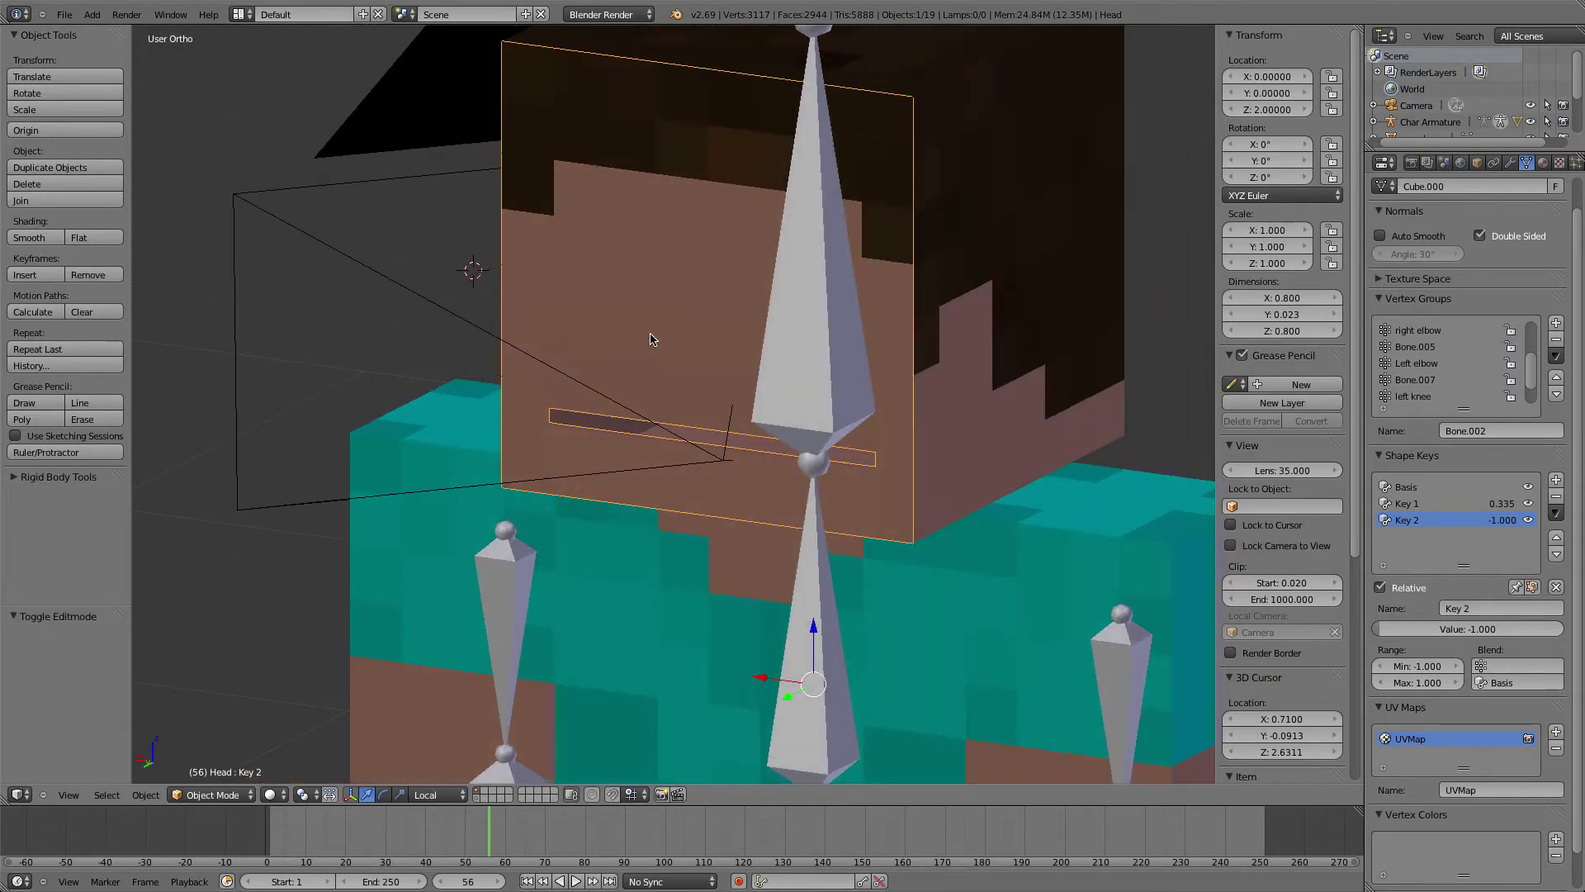
Try making the head the active camera and look through it
key("ctrl+KP_0")
scroll(653, 335, "up", 3)
scroll(657, 332, "down", 5)
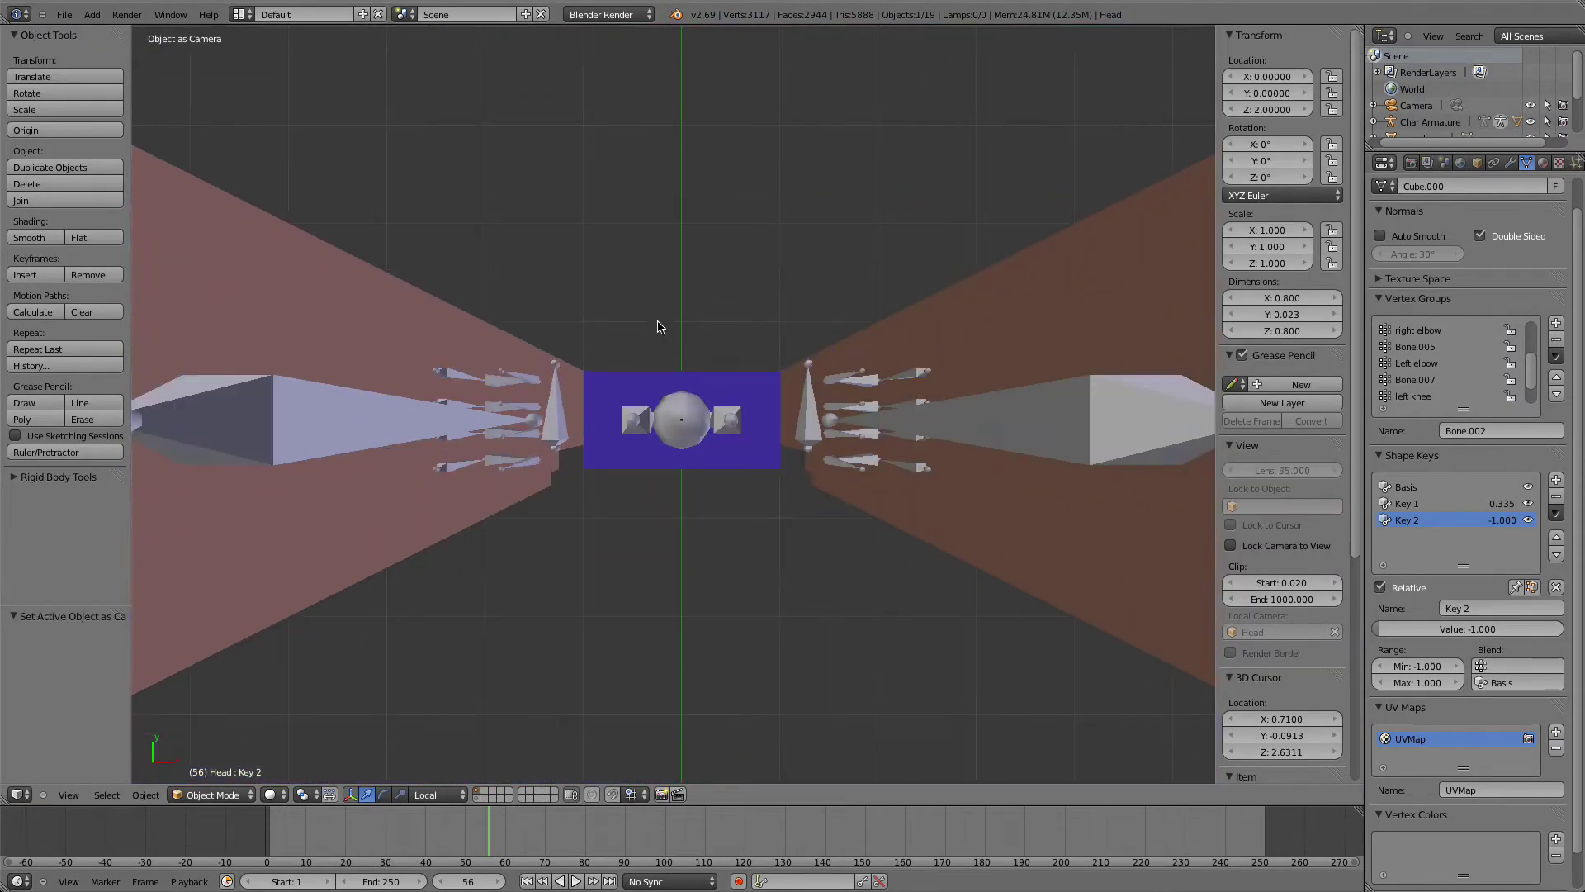
middle_click_drag(657, 332, 705, 312)
scroll(705, 312, "down", 10)
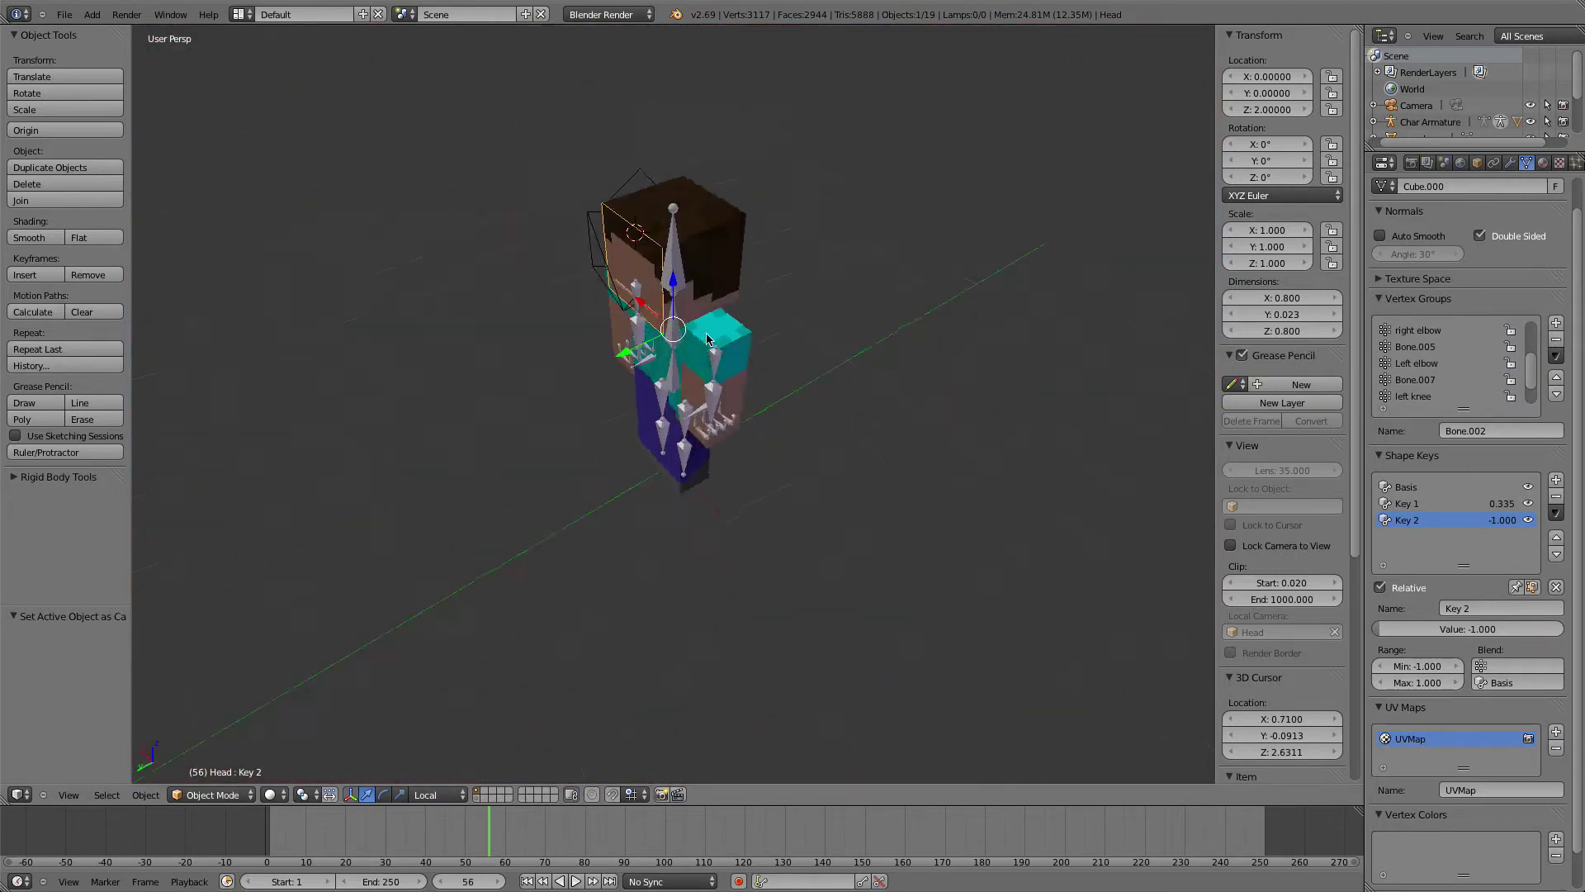
Select the Camera object, make it the scene's active camera, and view the whole character at an angle
right_click(649, 300)
key("ctrl+KP_0")
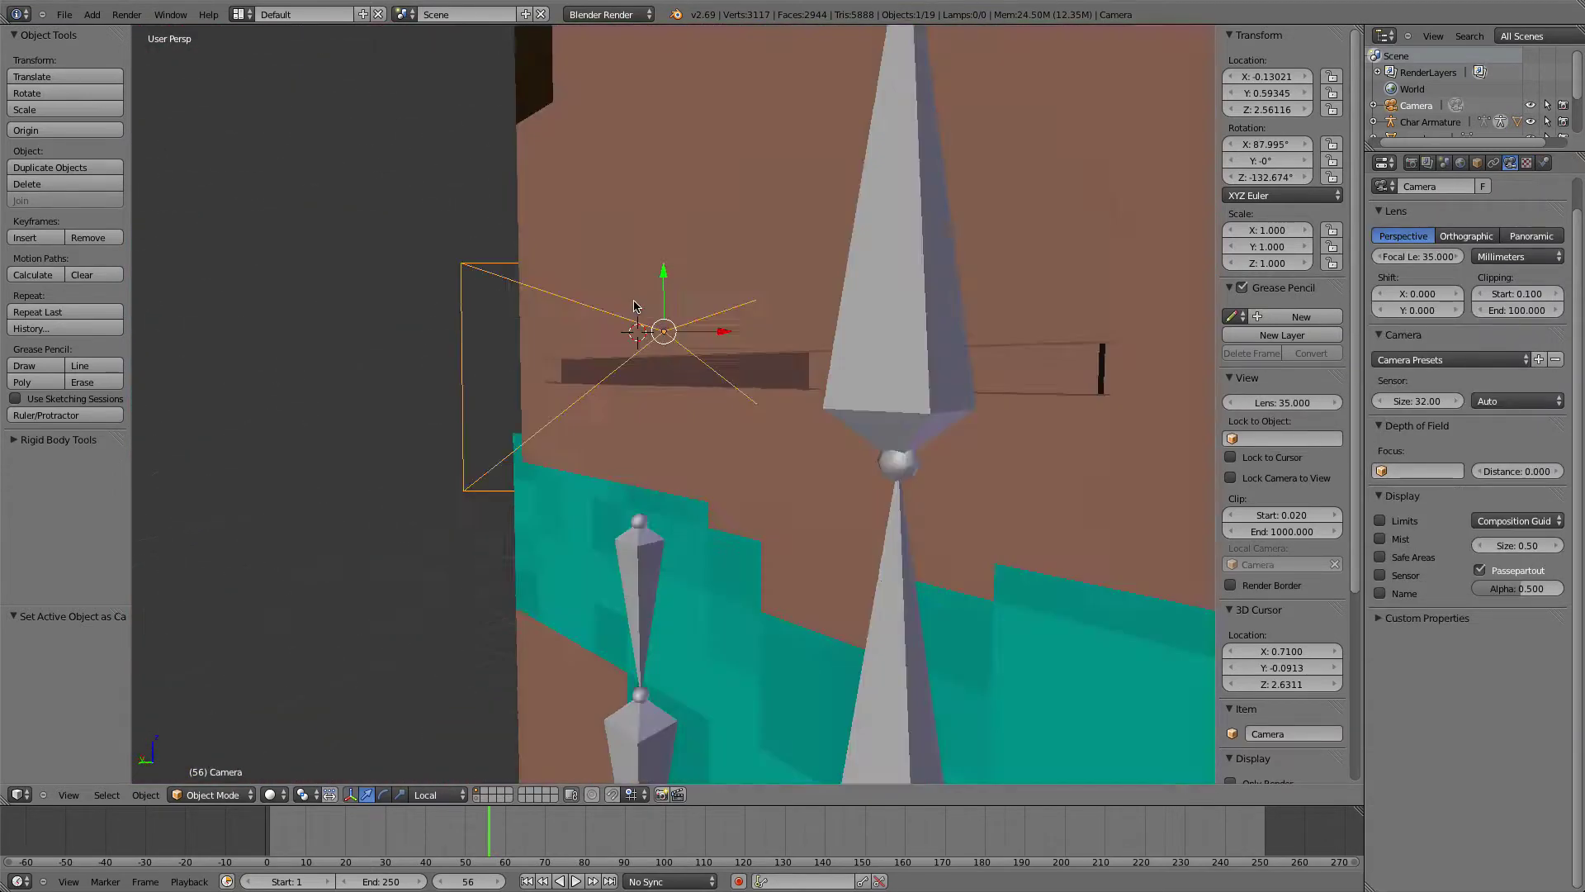
middle_click_drag(634, 287, 690, 321)
middle_click_drag(688, 319, 651, 314)
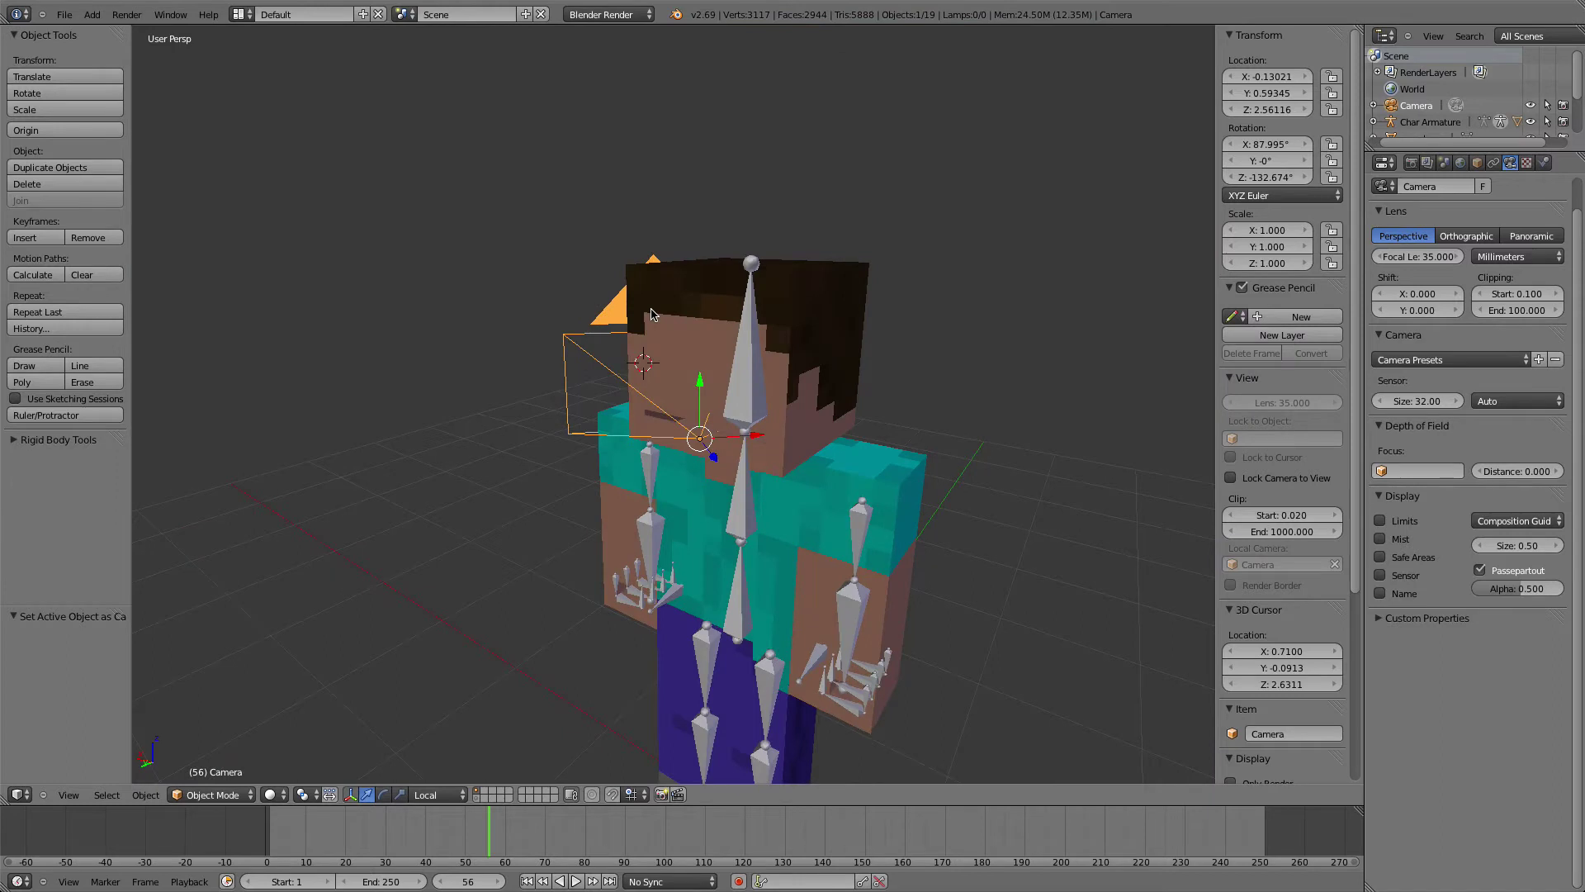
Align the camera with the current view, select the head, and set the Key 2 value to 0.884
key("ctrl+alt+KP_0")
scroll(636, 289, "up", 5)
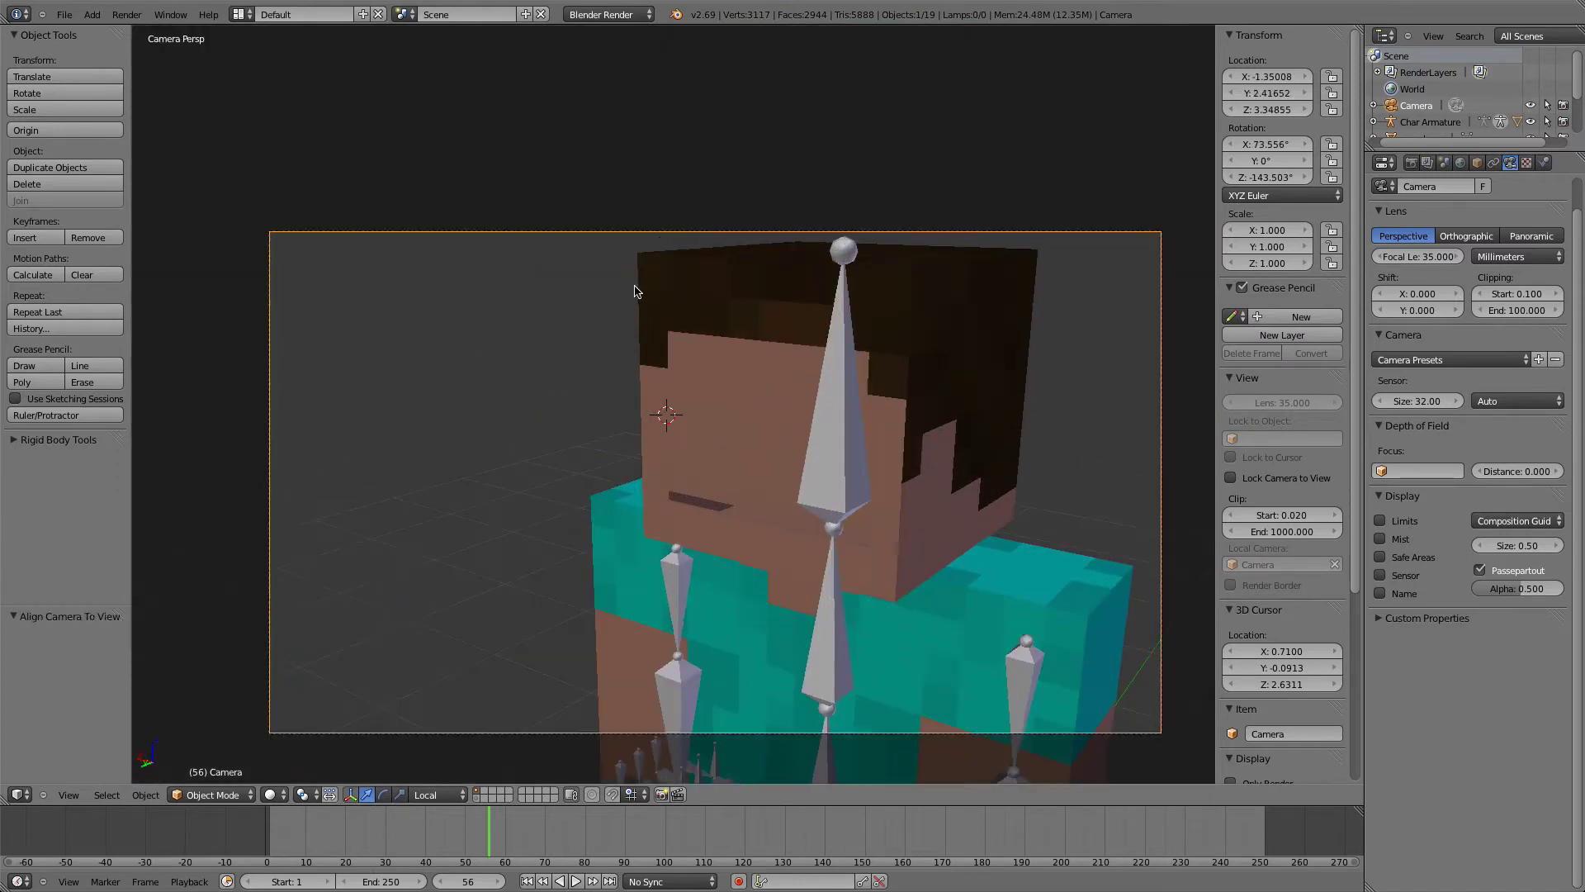
right_click(720, 452)
left_click_drag(1438, 628, 1551, 628)
Render the image to check the narrowed mouth up close, and return to the 3D view
left_click(134, 18)
left_click(152, 32)
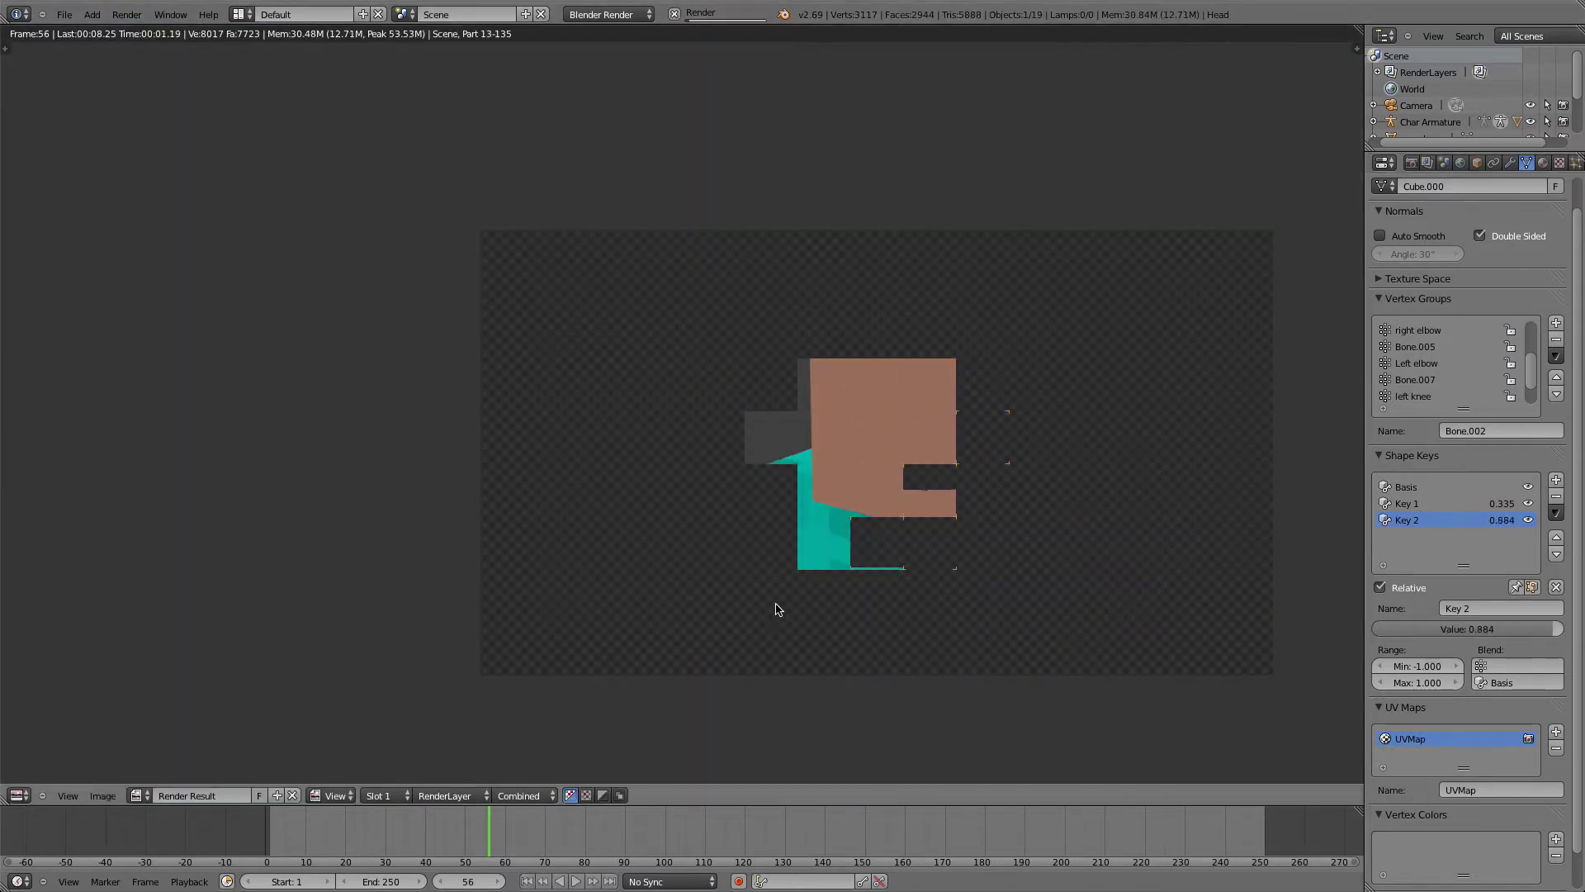
scroll(511, 554, "up", 5)
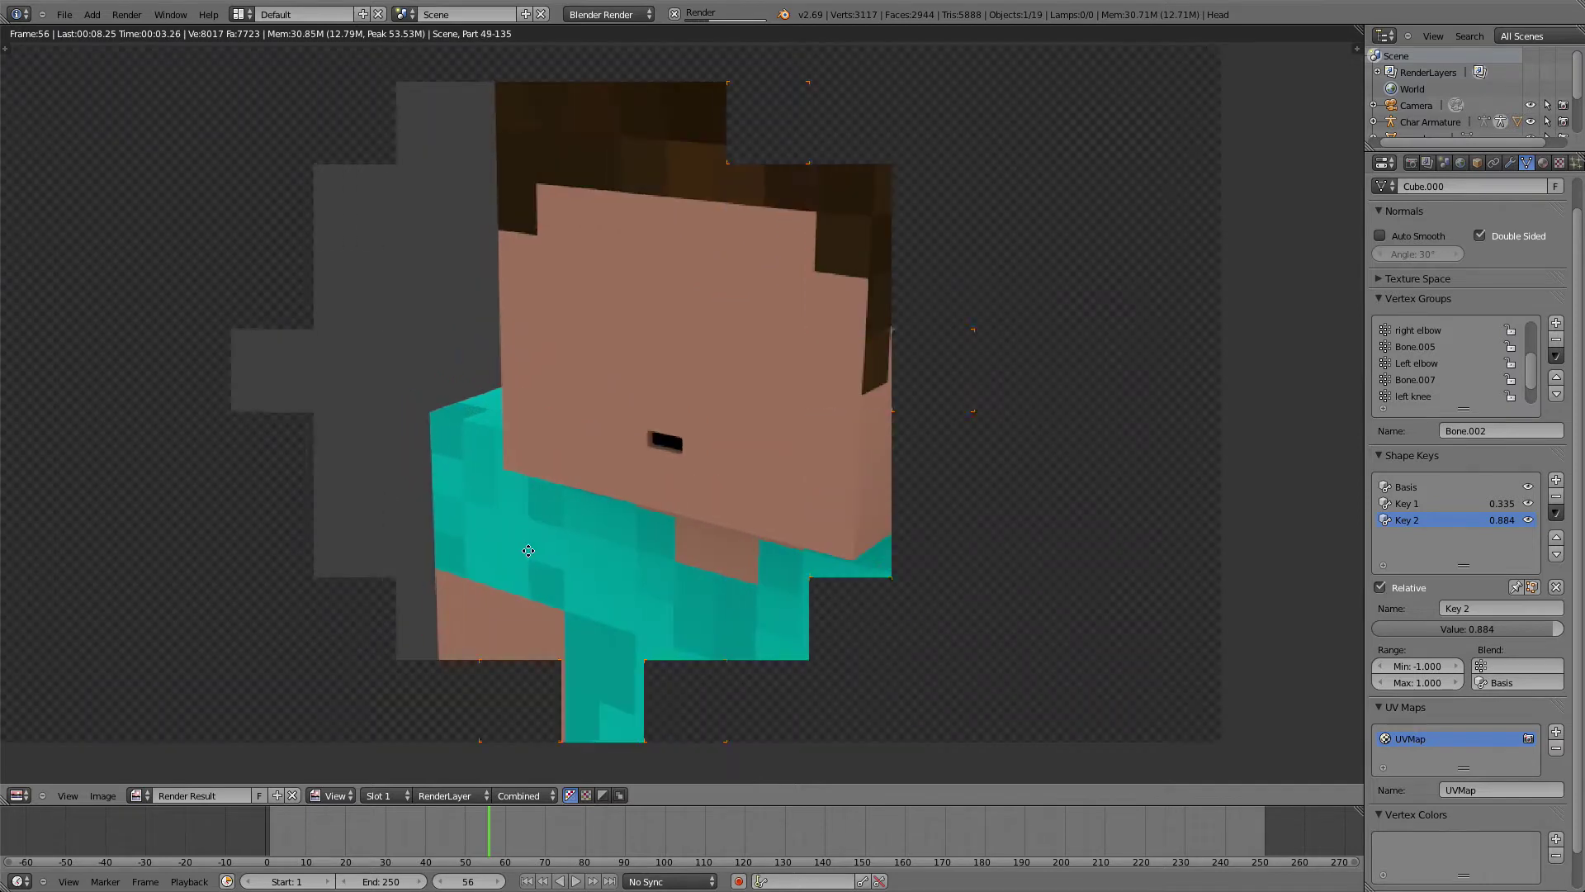
scroll(407, 595, "down", 3)
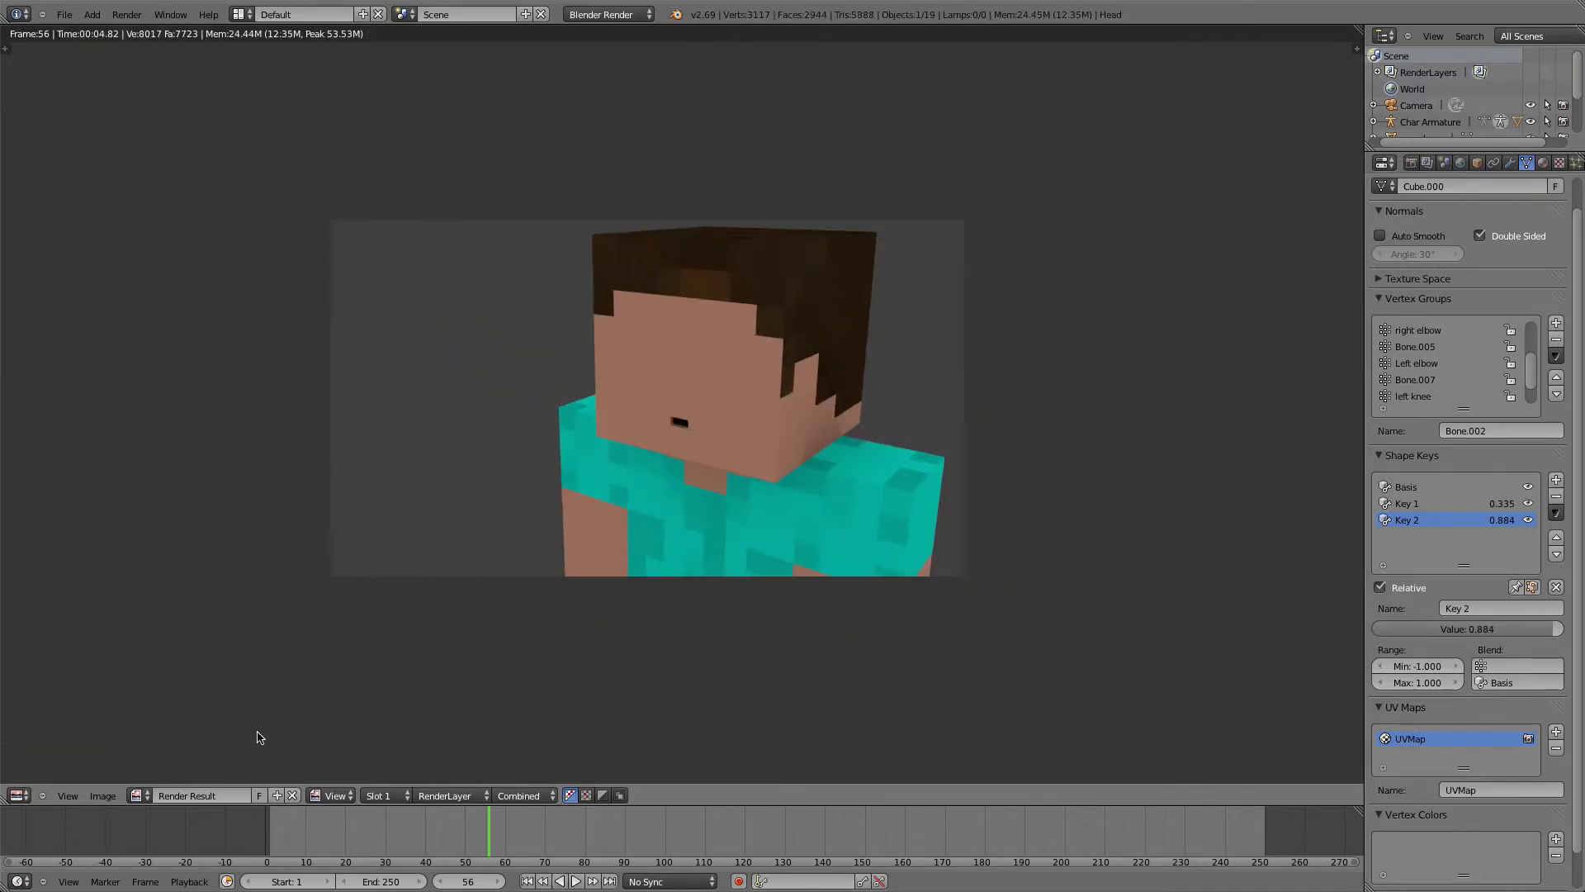
left_click(17, 795)
left_click(42, 780)
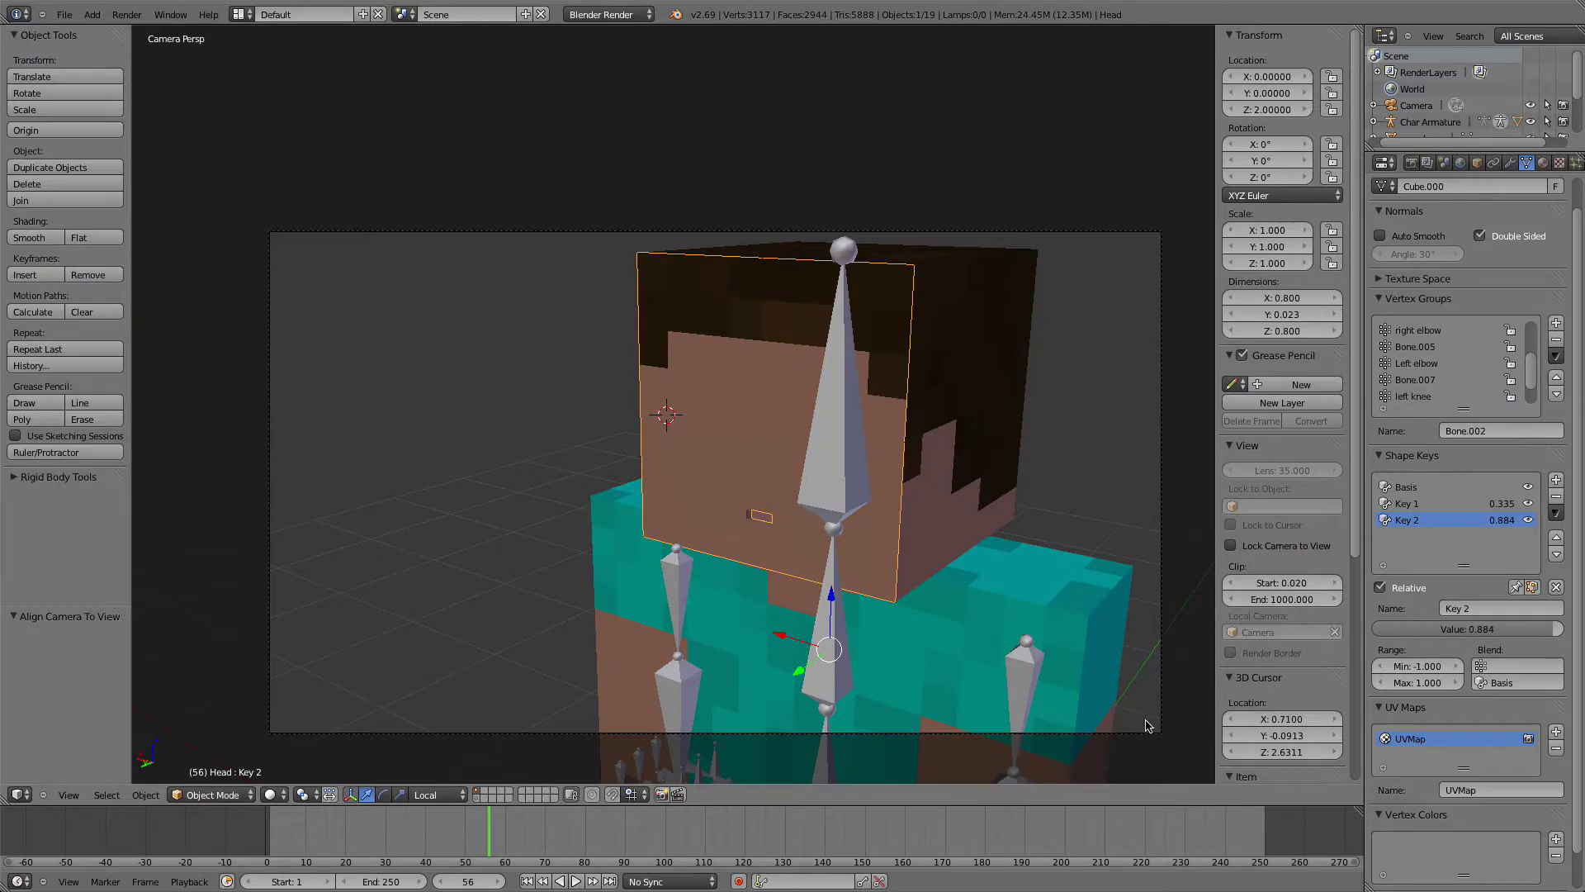
Clear all shape key values on the head and open its Basis shape in Edit Mode
left_click(1556, 589)
scroll(701, 577, "up", 4)
key("Tab")
middle_click_drag(701, 577, 774, 546)
scroll(774, 547, "up", 4)
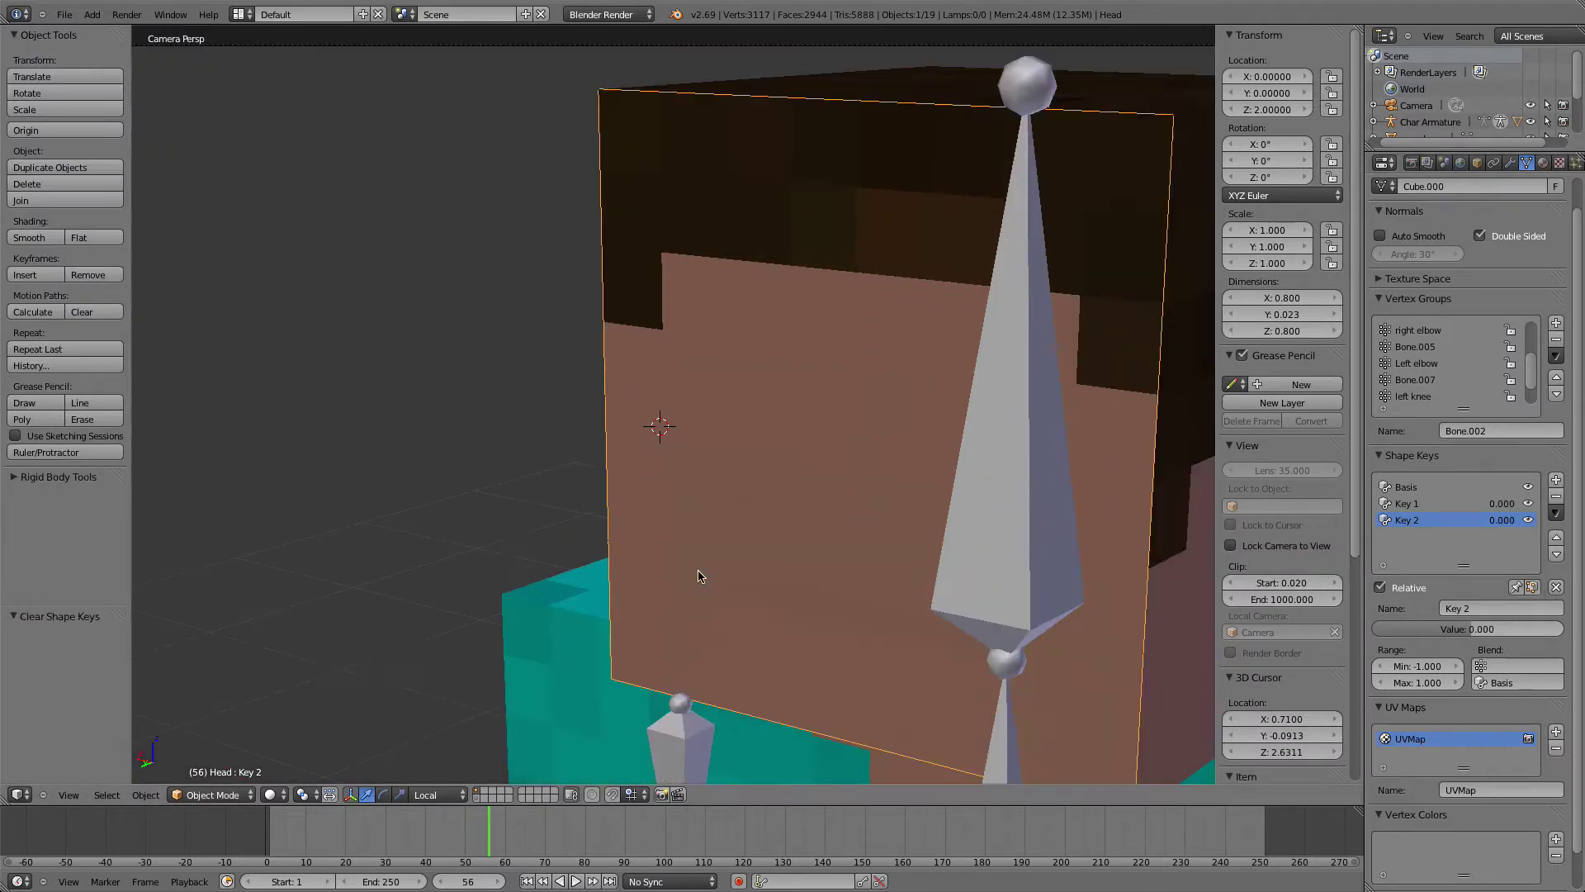
key("Tab")
scroll(835, 511, "up", 1)
middle_click_drag(945, 374, 838, 474, "shift")
left_click(1477, 486)
key("Tab")
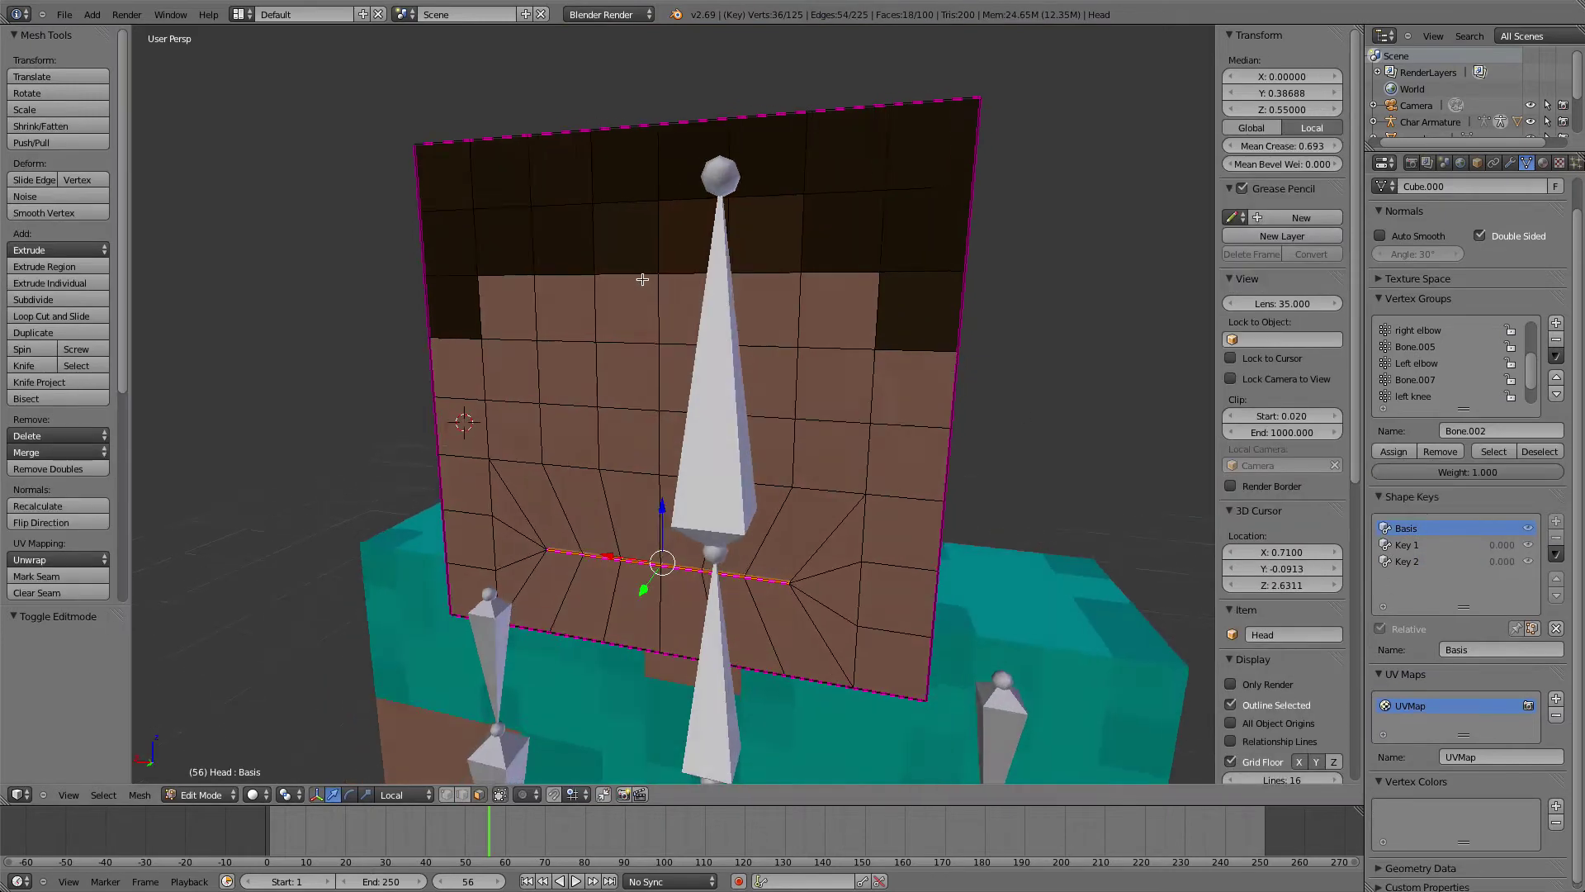
Select the four faces of each eye area above the mouth and extrude them 0.040 into the head
right_click(527, 372)
right_click(520, 442, "shift")
right_click(613, 411, "shift")
right_click(615, 454, "shift")
right_click(588, 438, "shift")
right_click(582, 353, "shift")
left_click(781, 369, "shift")
left_click(776, 435, "shift")
left_click(844, 437, "shift")
left_click(842, 368, "shift")
mouse_move(838, 363)
middle_mouse_down()
mouse_move(776, 372)
mouse_move(895, 364)
mouse_move(828, 375)
middle_mouse_up()
key("KP_5")
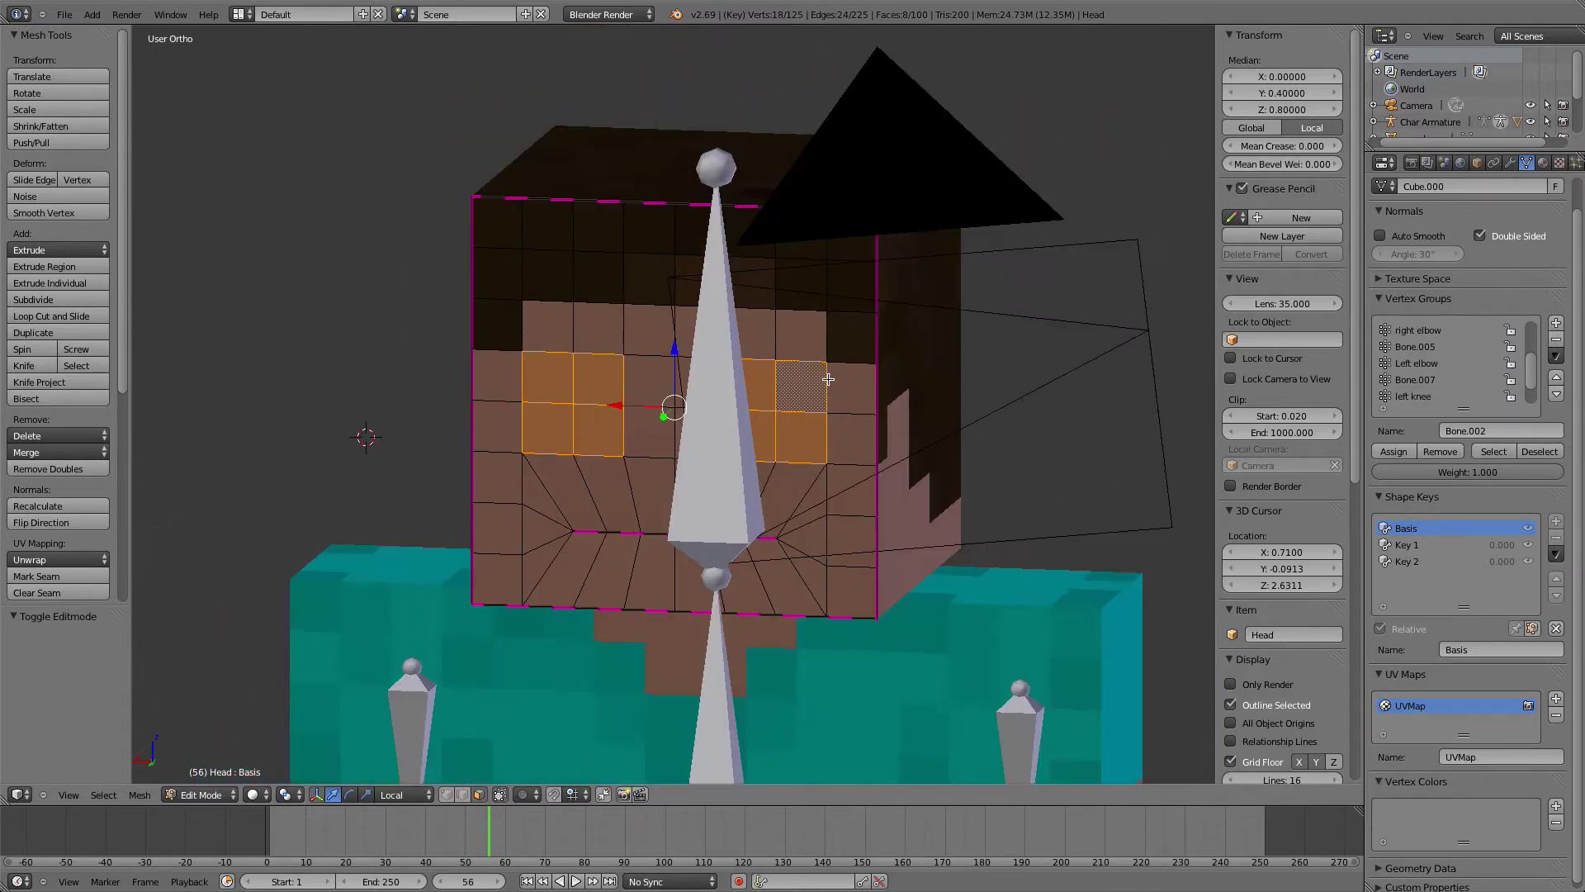
key("KP_3")
key("z")
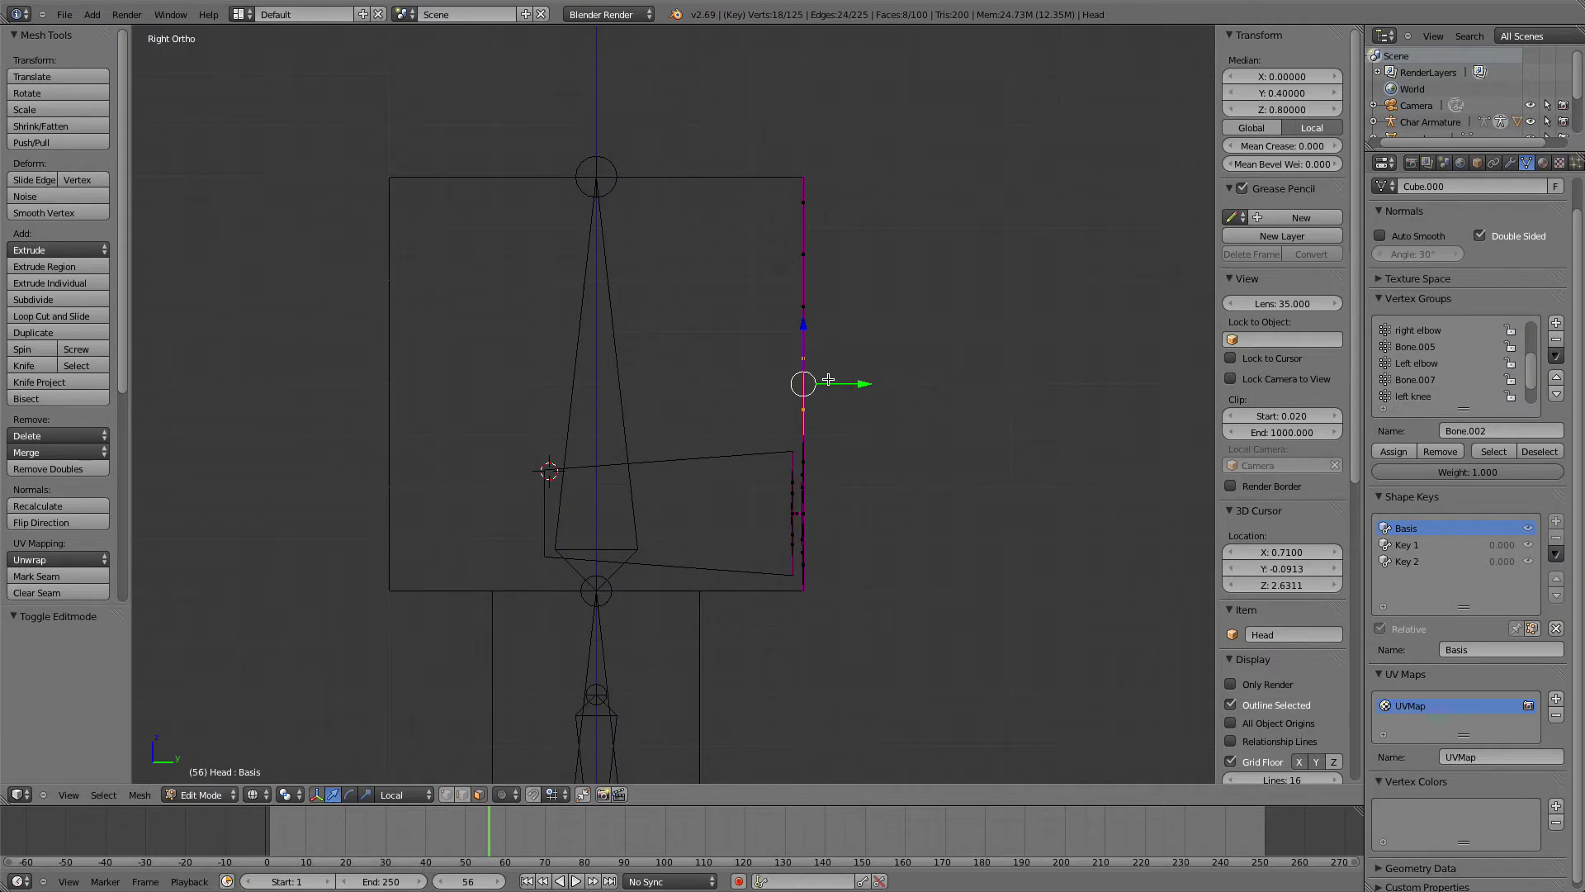
key("e")
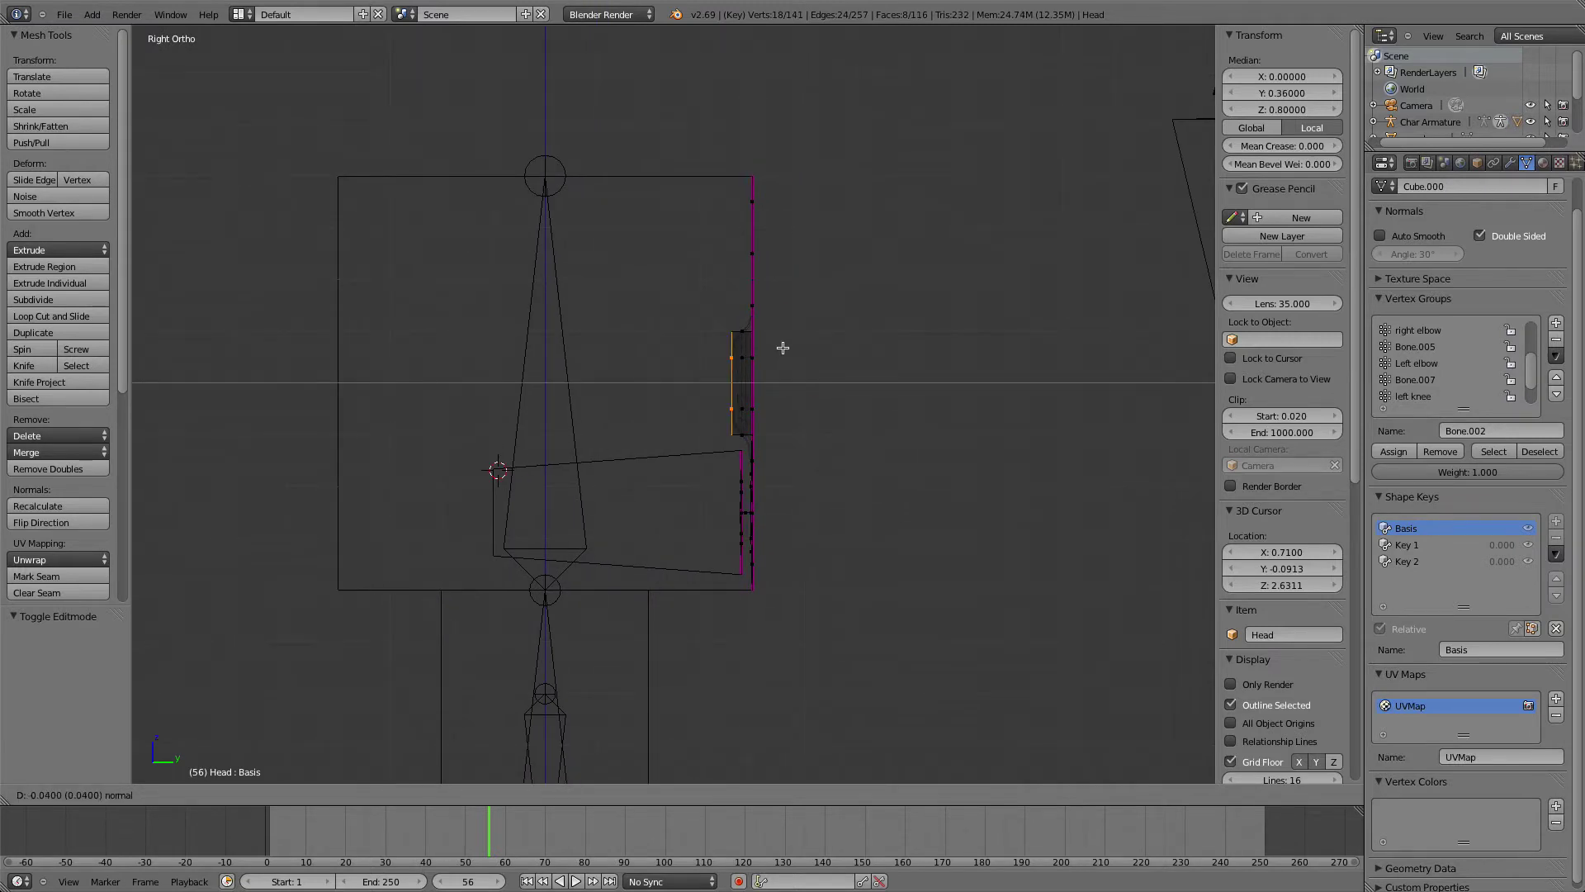
left_click(782, 348)
Add the inner wall faces of both eye recesses to the selection and set the mean crease to 1.000
key("z")
mouse_move(781, 348)
middle_mouse_down()
mouse_move(594, 368)
mouse_move(505, 314)
middle_mouse_up()
scroll(642, 366, "up", 4)
right_click(458, 316, "shift")
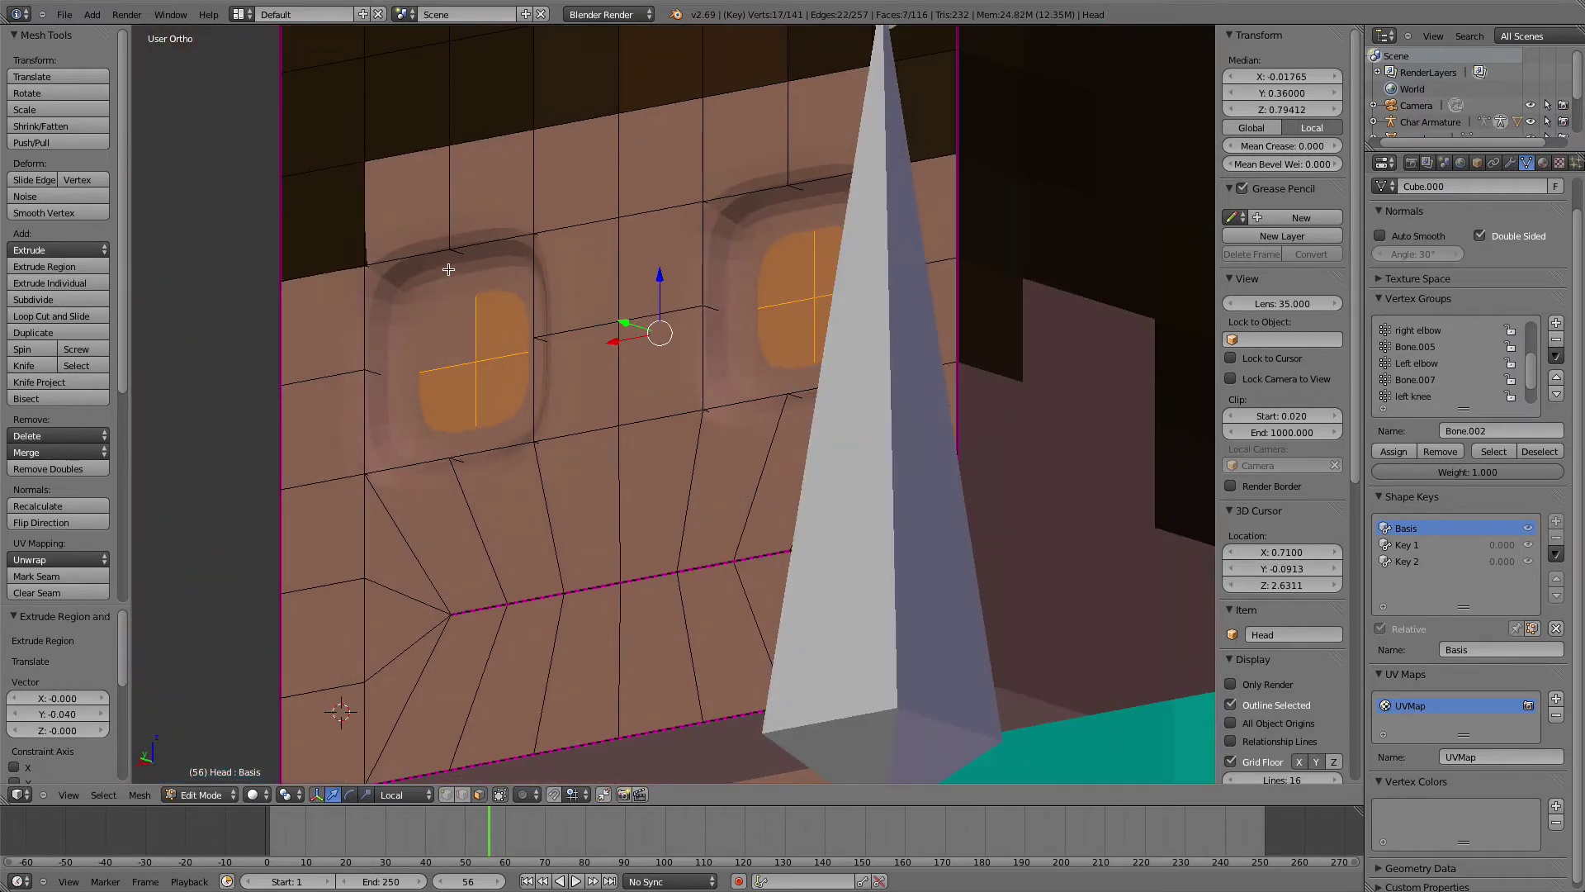
right_click(451, 278, "shift")
right_click(425, 259, "shift")
right_click(481, 248, "shift")
middle_click_drag(528, 260, 709, 323)
key("z")
right_click(754, 354, "shift")
right_click(723, 485, "shift")
right_click(709, 497, "shift")
right_click(665, 513, "shift")
right_click(594, 476, "shift")
right_click(601, 339, "shift")
right_click(944, 241, "shift")
right_click(986, 229, "shift")
key("z")
right_click(1035, 287, "shift")
right_click(1054, 382, "shift")
right_click(1067, 385, "shift")
right_click(1016, 382, "shift")
right_click(1033, 385, "shift")
right_click(993, 436, "shift")
right_click(961, 447, "shift")
key("z")
middle_click_drag(1007, 440, 906, 442)
right_click(854, 435, "shift")
mouse_move(848, 363)
middle_mouse_down()
mouse_move(771, 360)
mouse_move(747, 330)
mouse_move(765, 319)
middle_mouse_up()
key("z")
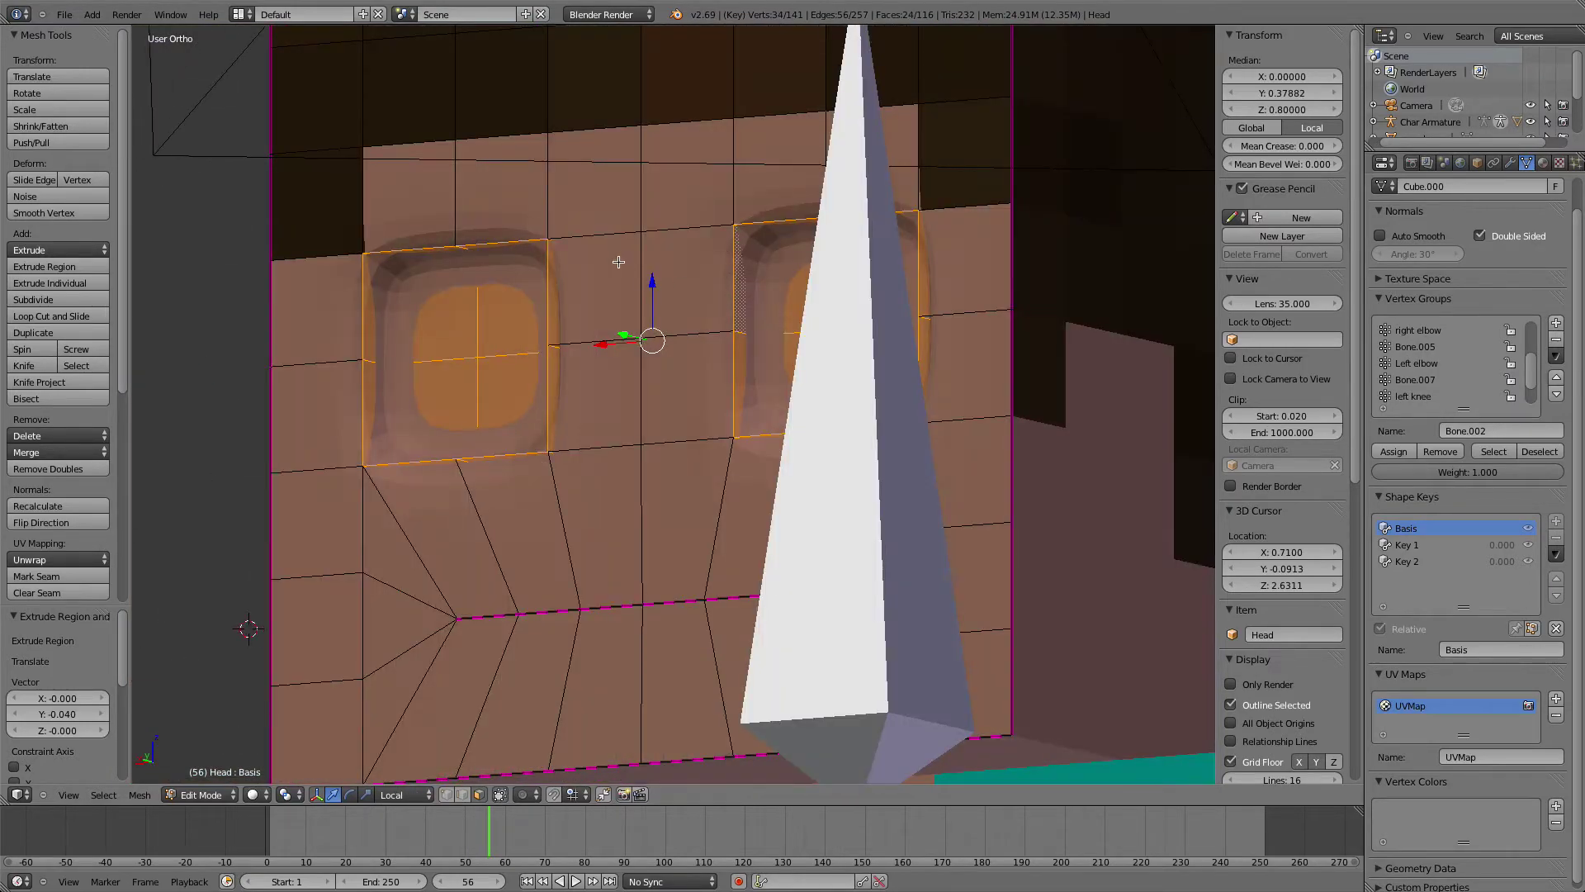
middle_click_drag(618, 262, 701, 279)
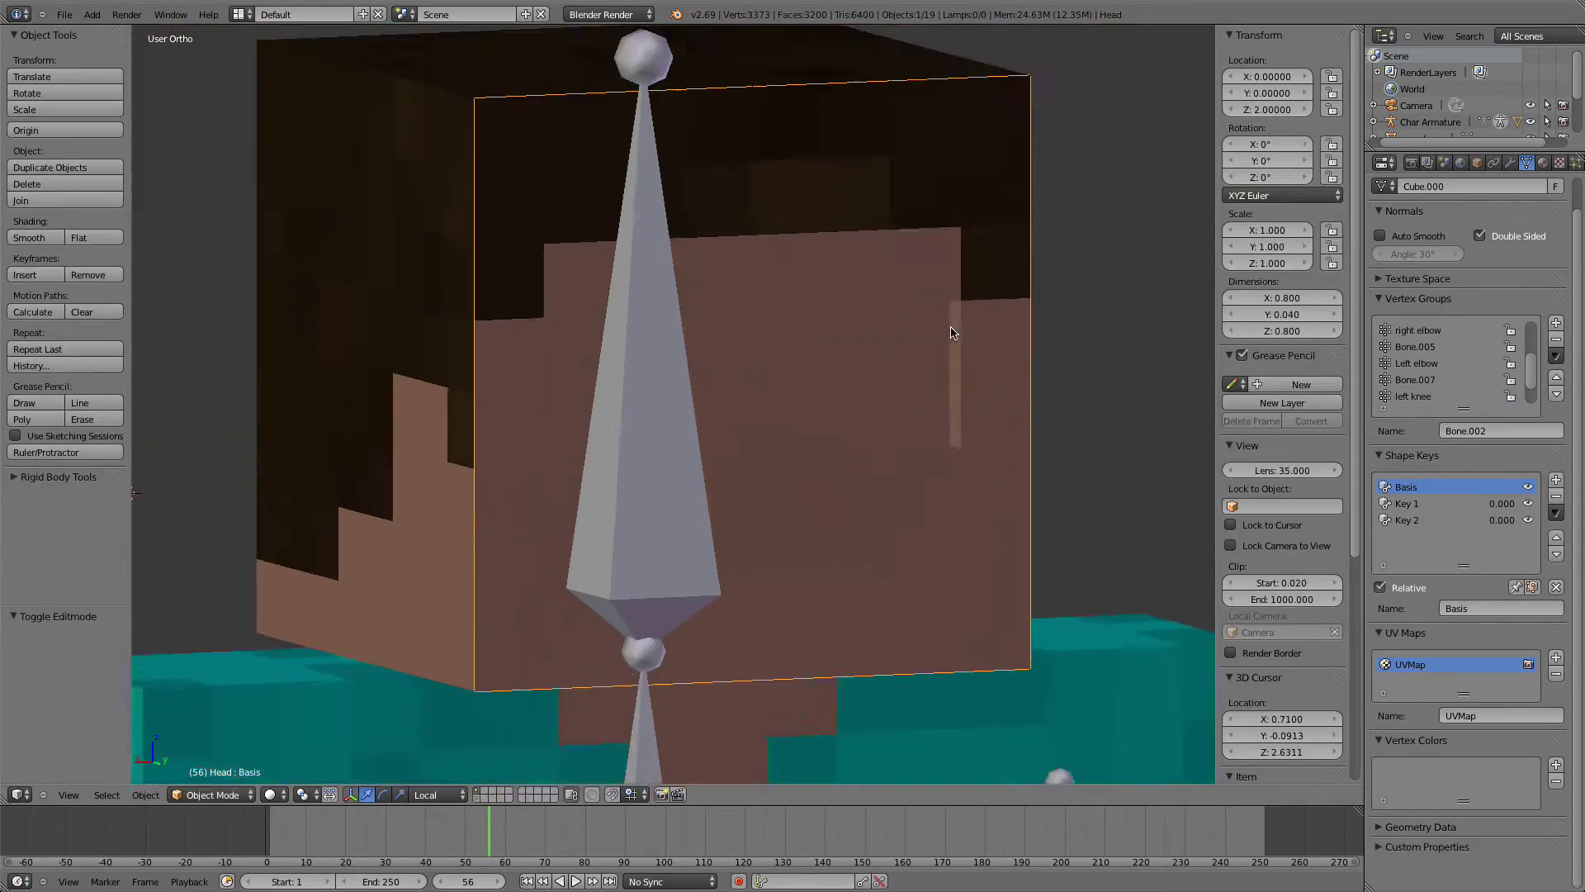
Leave Edit Mode, render the image to check the eye recesses, and return to the 3D view
scroll(951, 327, "down", 2)
middle_click_drag(951, 327, 803, 305)
key("Tab")
key("Tab")
left_click(127, 14)
left_click(144, 28)
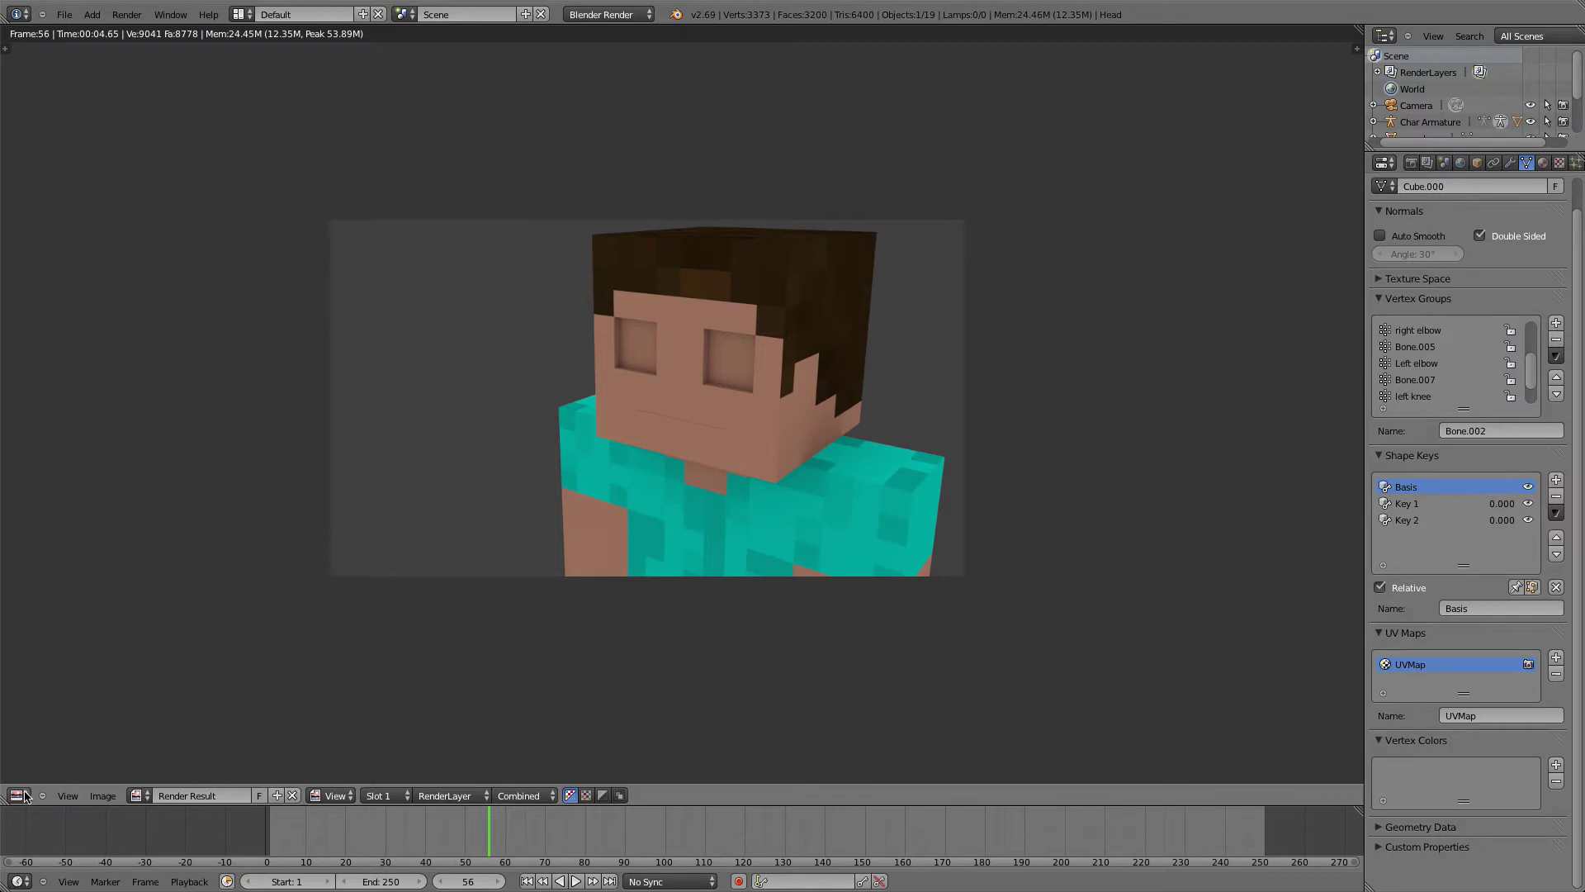
left_click(18, 795)
left_click(23, 781)
In Edit Mode, select only the eight back faces of the two eye recesses
key("Tab")
scroll(565, 463, "up", 4)
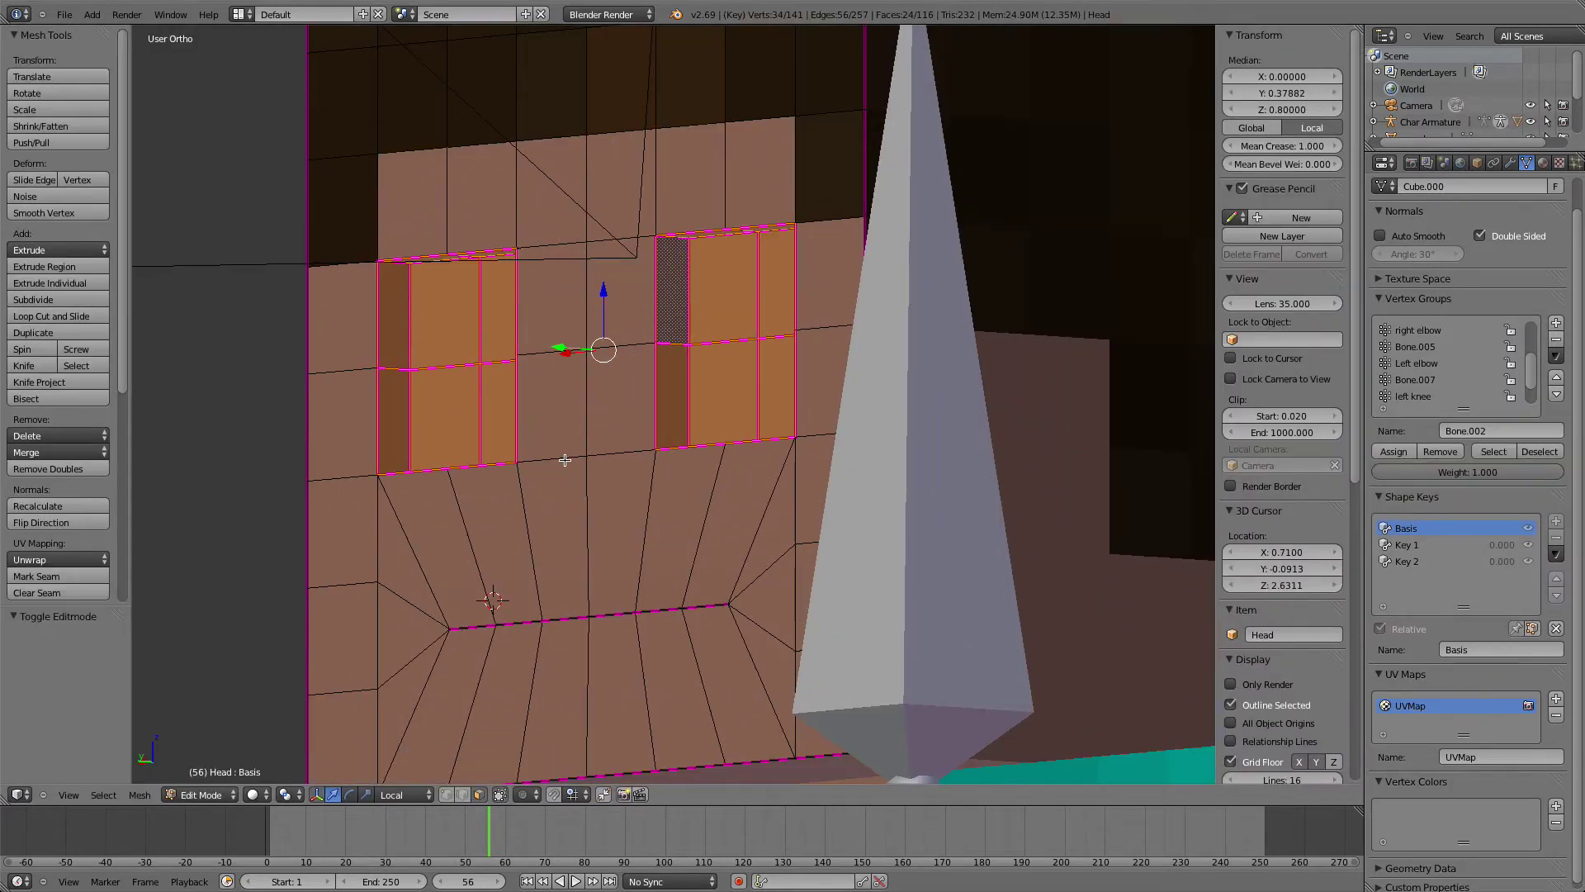
right_click(453, 403)
right_click(458, 327, "shift")
right_click(747, 330, "shift")
right_click(748, 368, "shift")
right_click(766, 373, "shift")
right_click(765, 316, "shift")
middle_click_drag(493, 415, 786, 409)
scroll(613, 443, "down", 2)
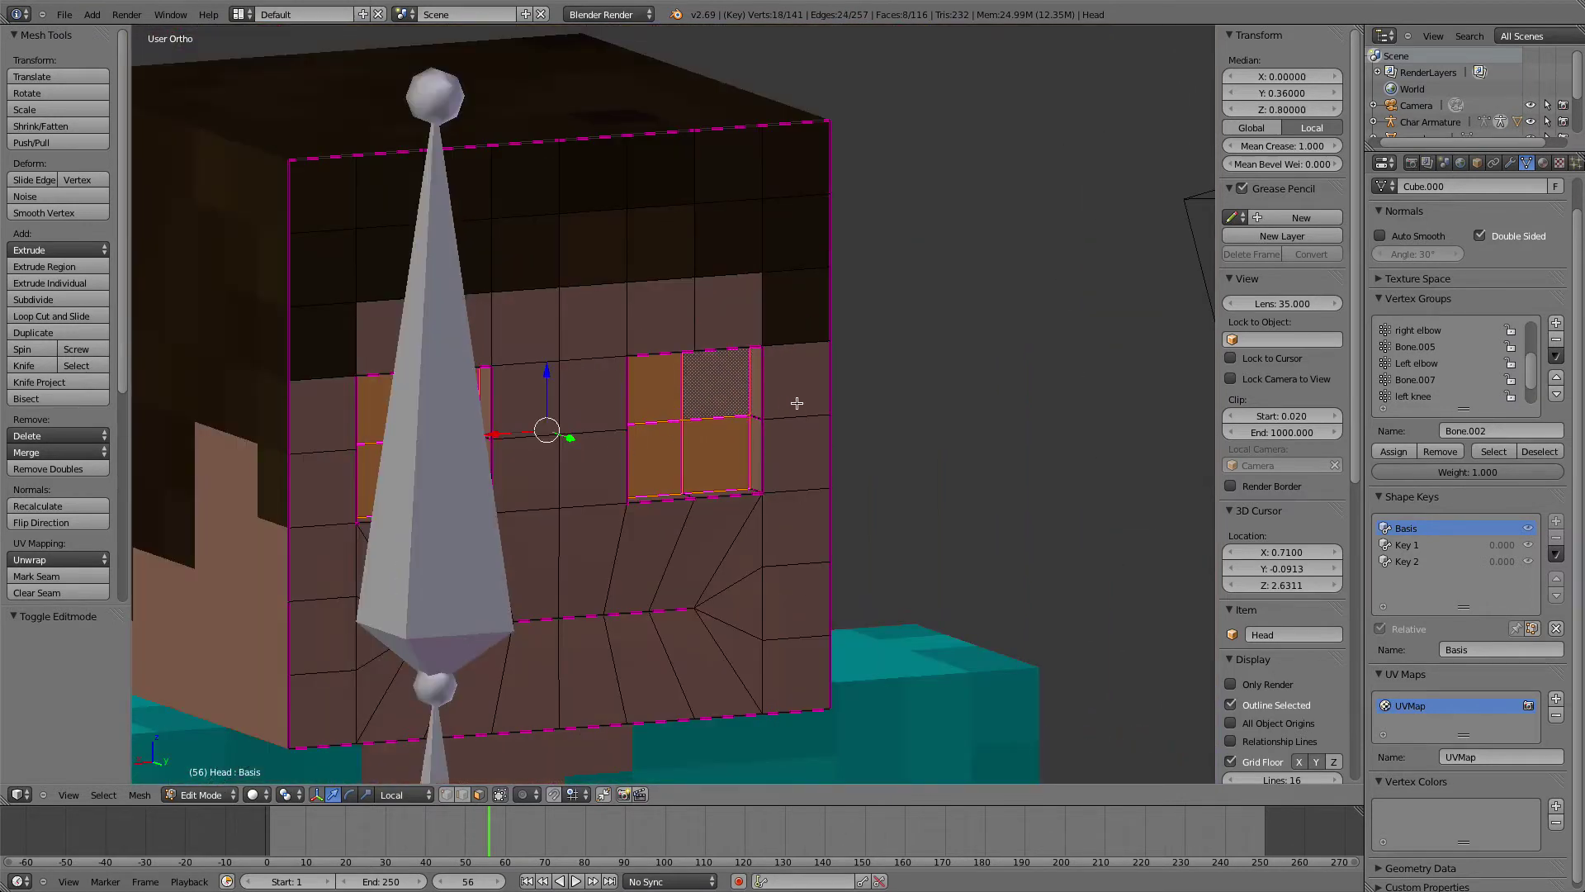
key("Tab")
key("Tab")
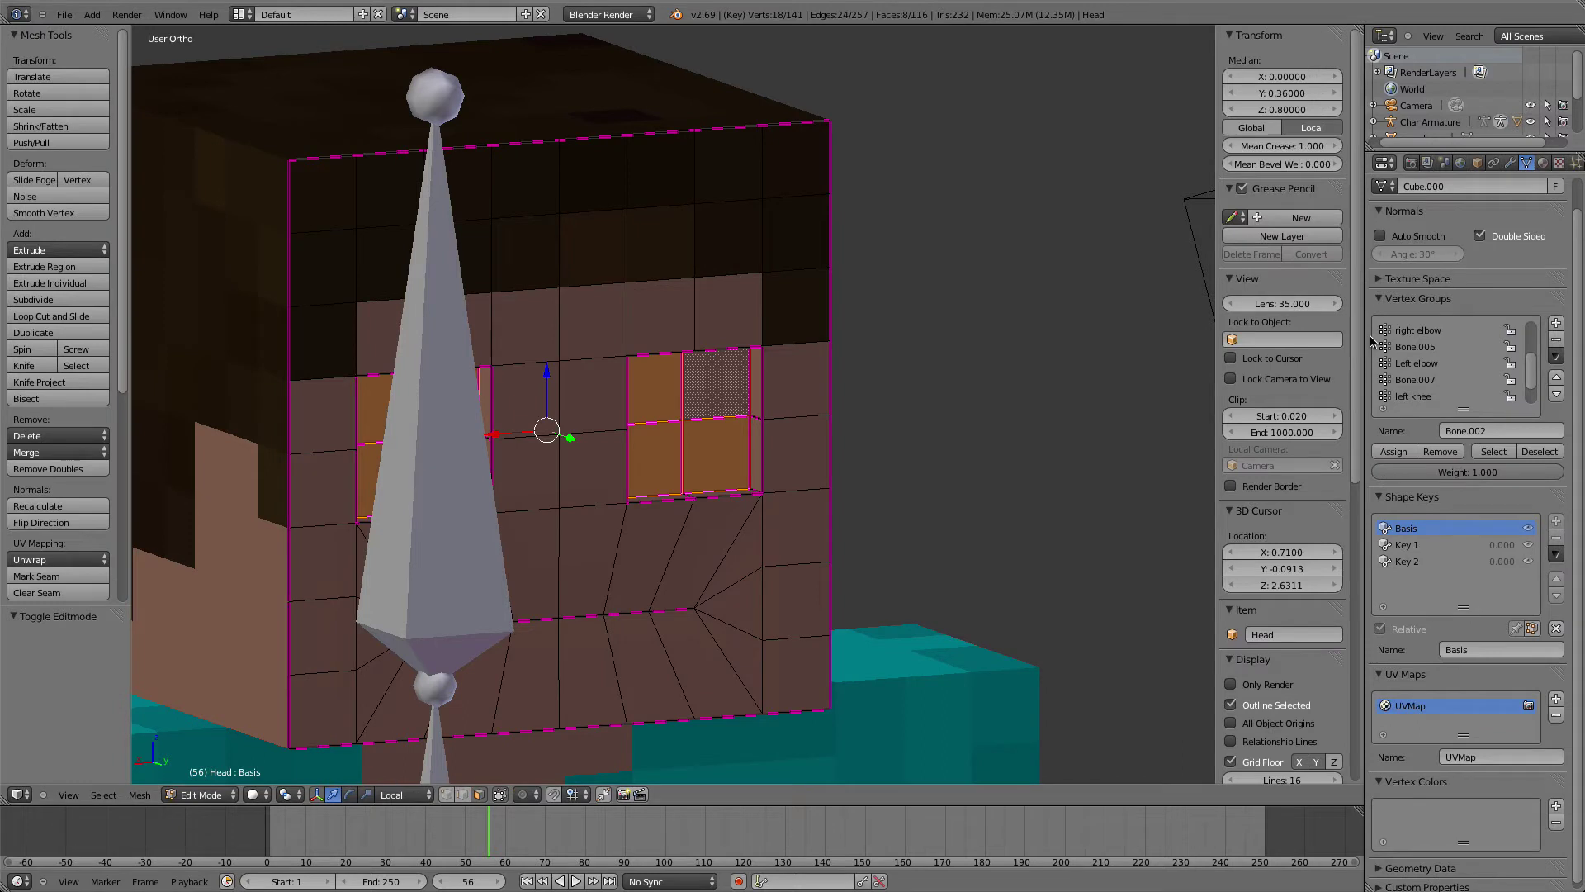
left_click(1540, 163)
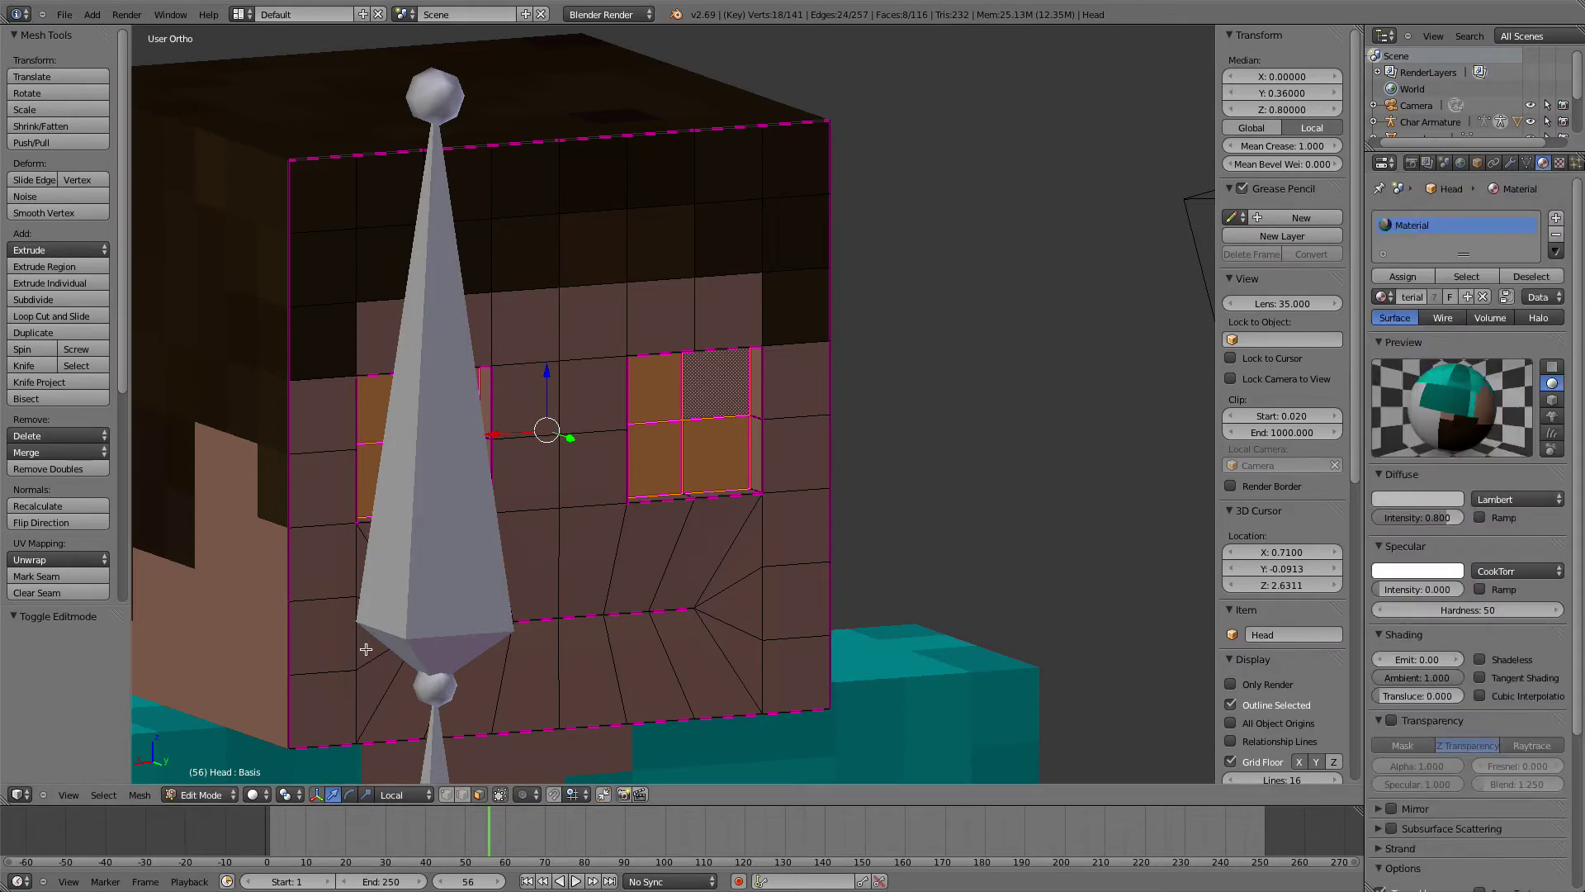
key("x")
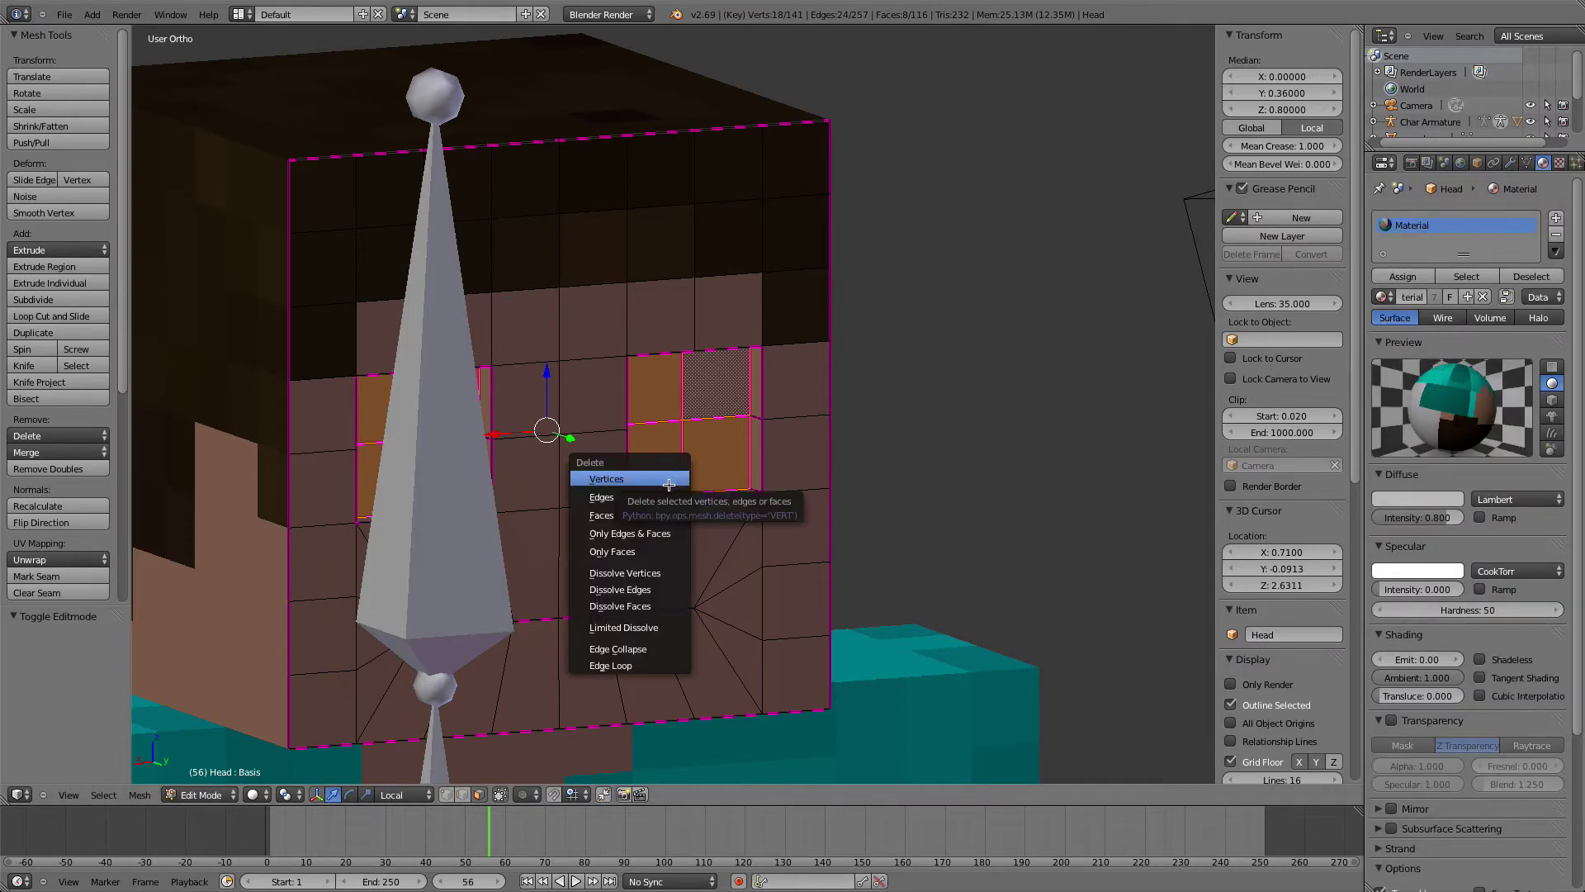
key("Escape")
Duplicate the back faces of the eye recesses in place and move one set up 0.200 along Z in back view
key("e")
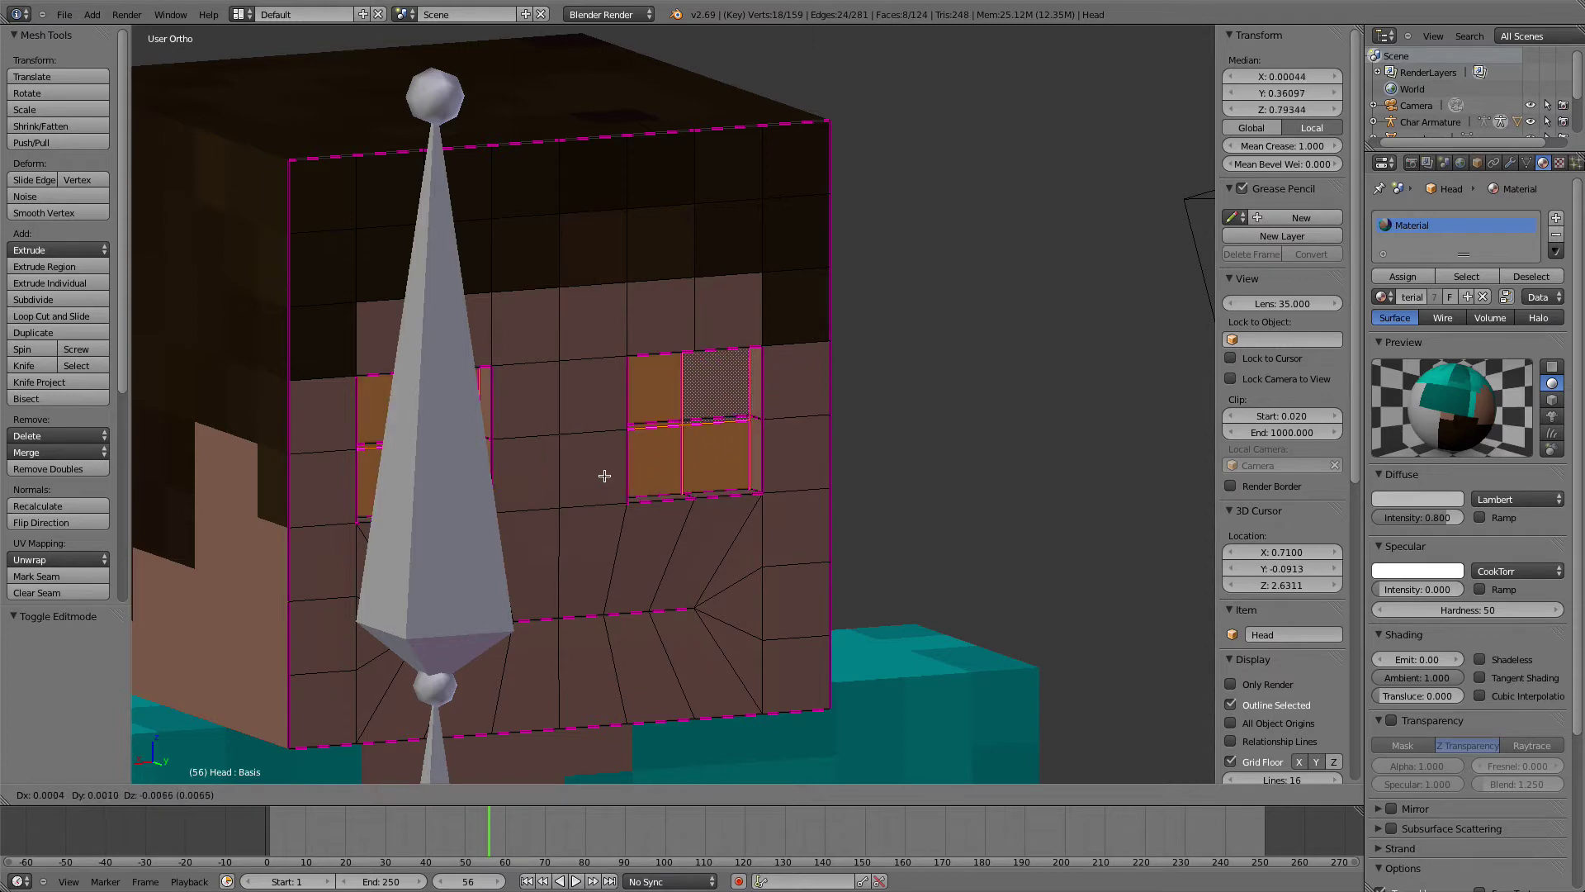
right_click(625, 483)
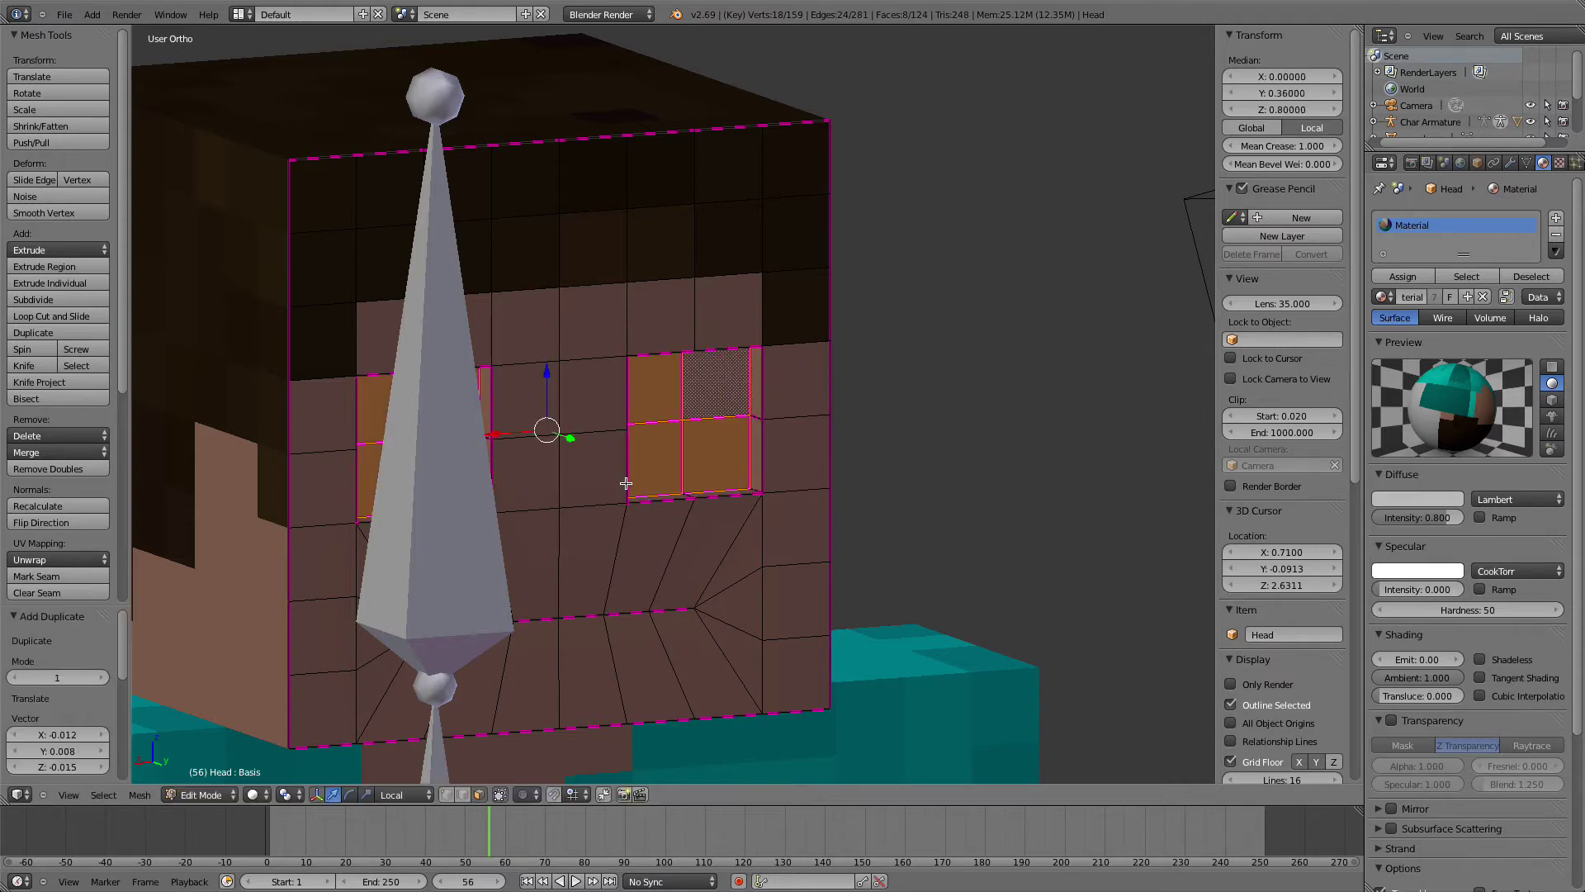
key("KP_1")
key("ctrl+KP_1")
middle_click_drag(652, 471, 724, 474, "shift")
key("z")
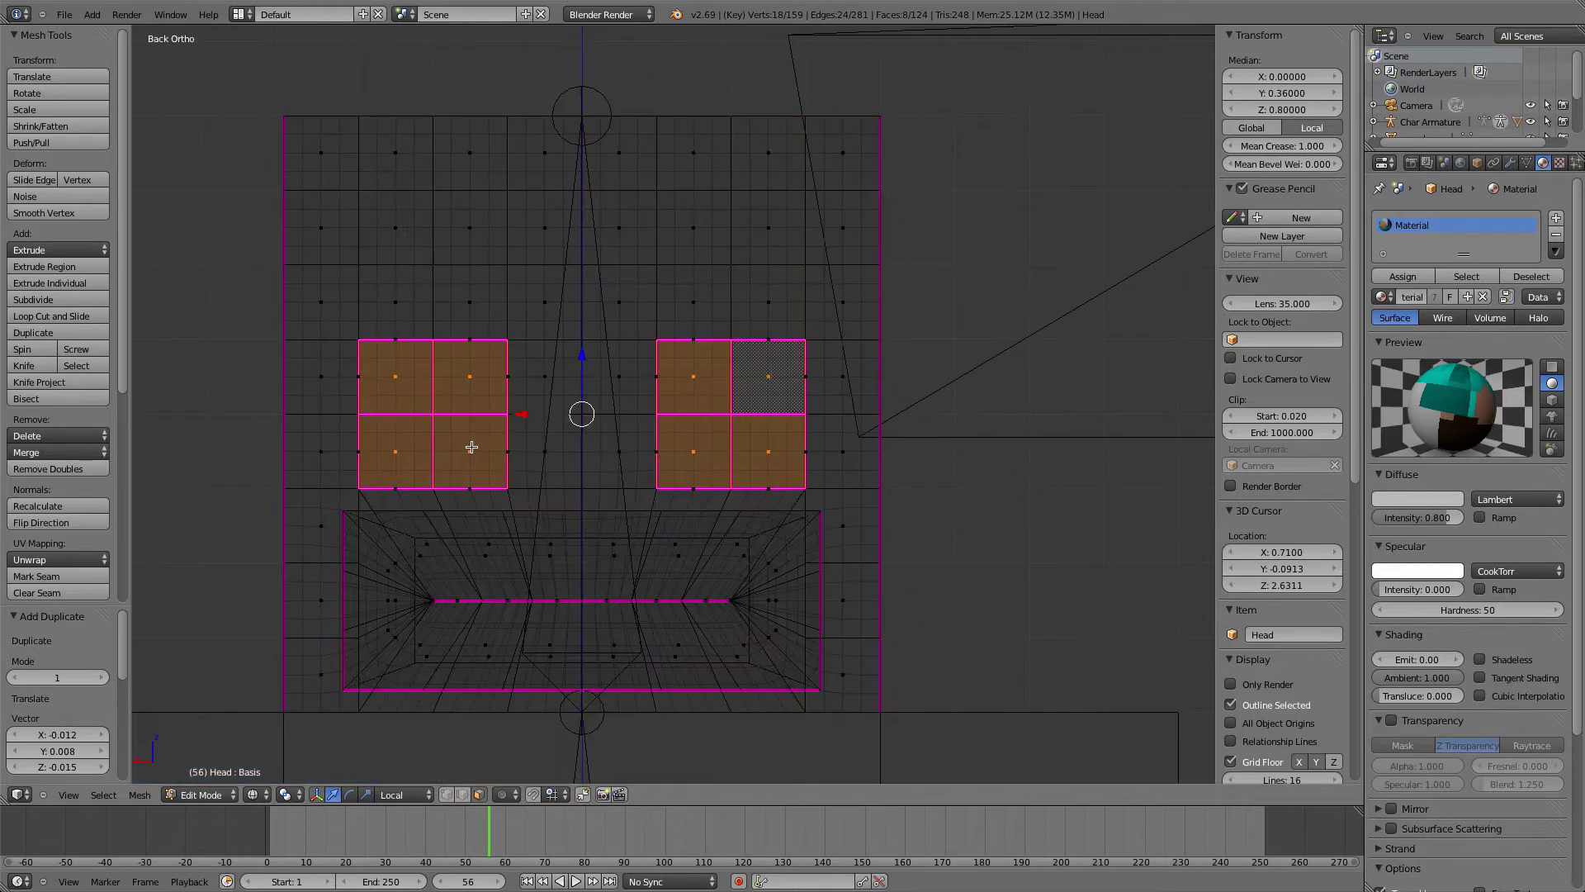
left_click_drag(585, 378, 586, 228)
Select the eight faces remaining at the back of the eye recesses and delete them as faces
right_click(456, 383)
right_click(467, 443, "shift")
right_click(455, 436, "shift")
right_click(464, 446, "shift")
right_click(417, 461, "shift")
right_click(416, 403, "shift")
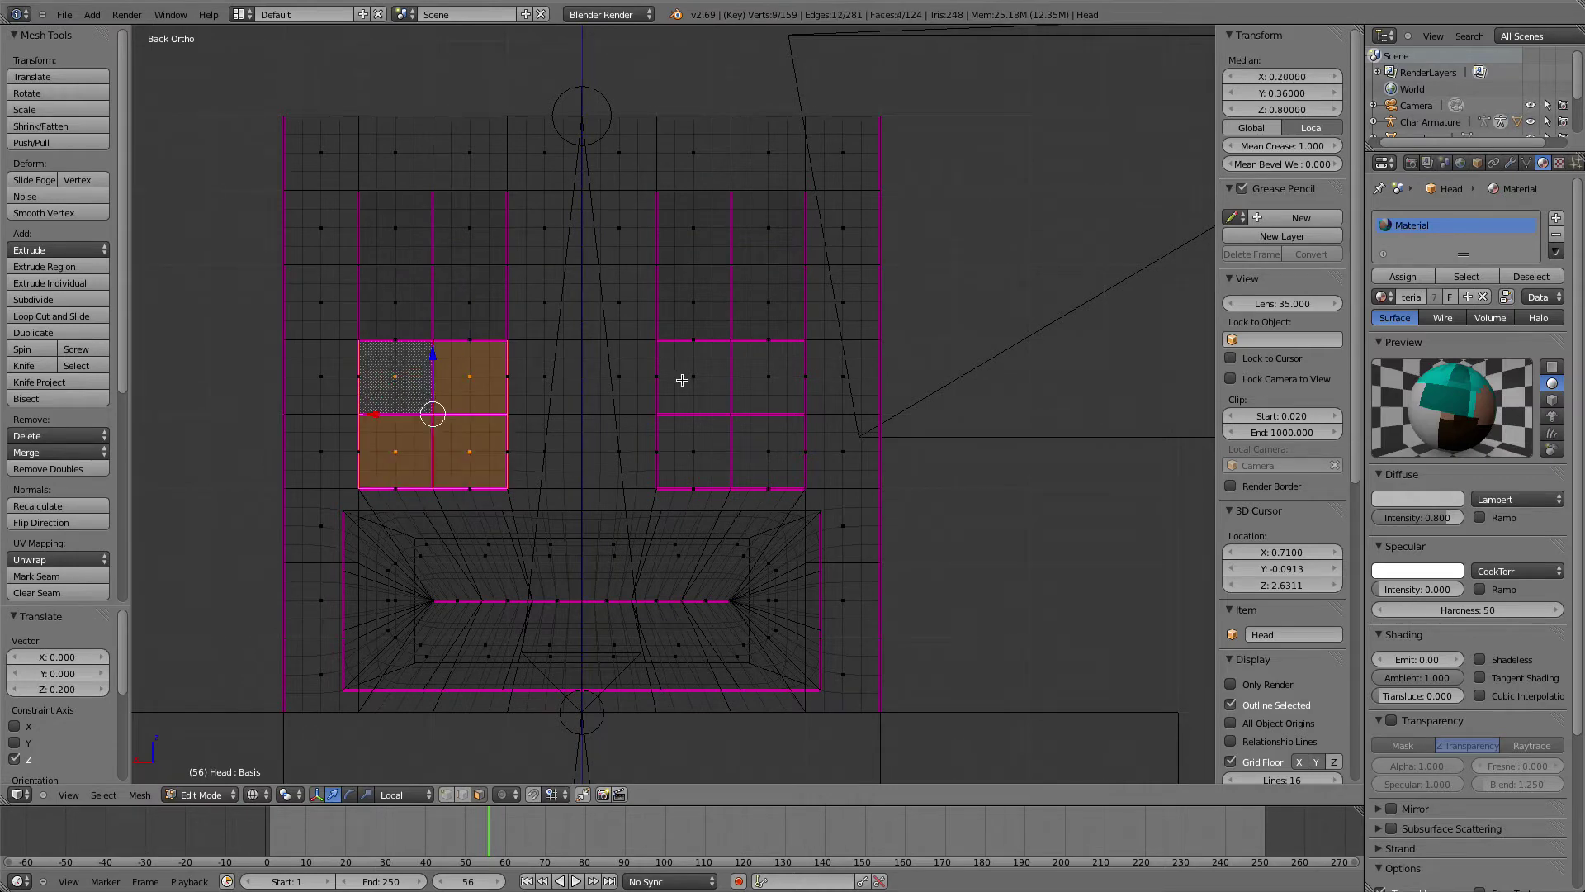
right_click(693, 375, "shift")
right_click(701, 446, "shift")
right_click(768, 452, "shift")
right_click(768, 376, "shift")
key("z")
middle_click_drag(462, 486, 496, 512)
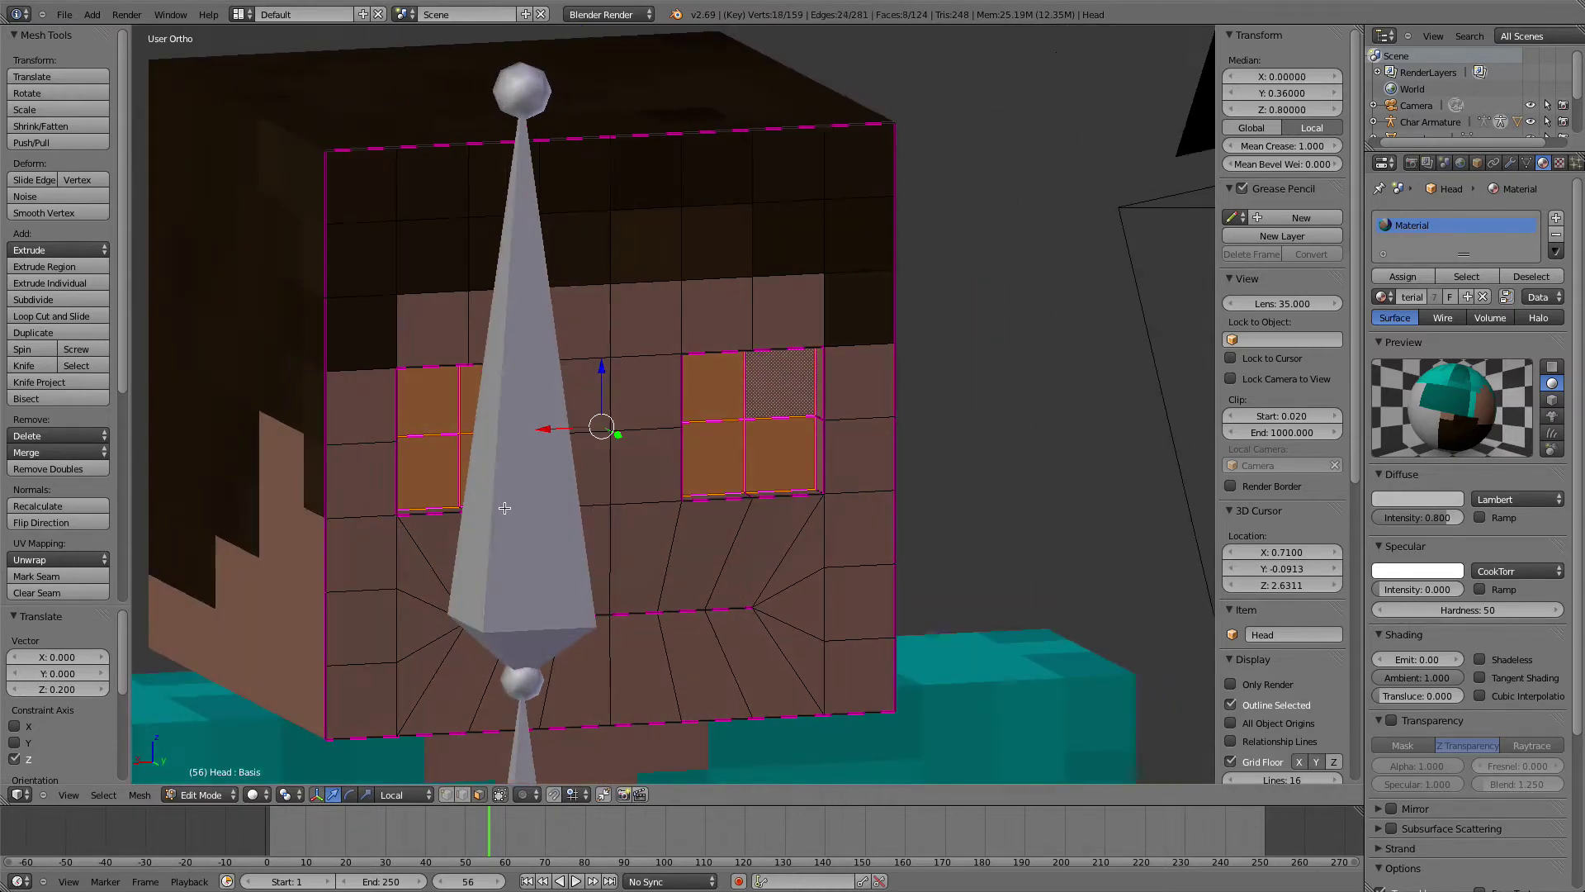
key("x")
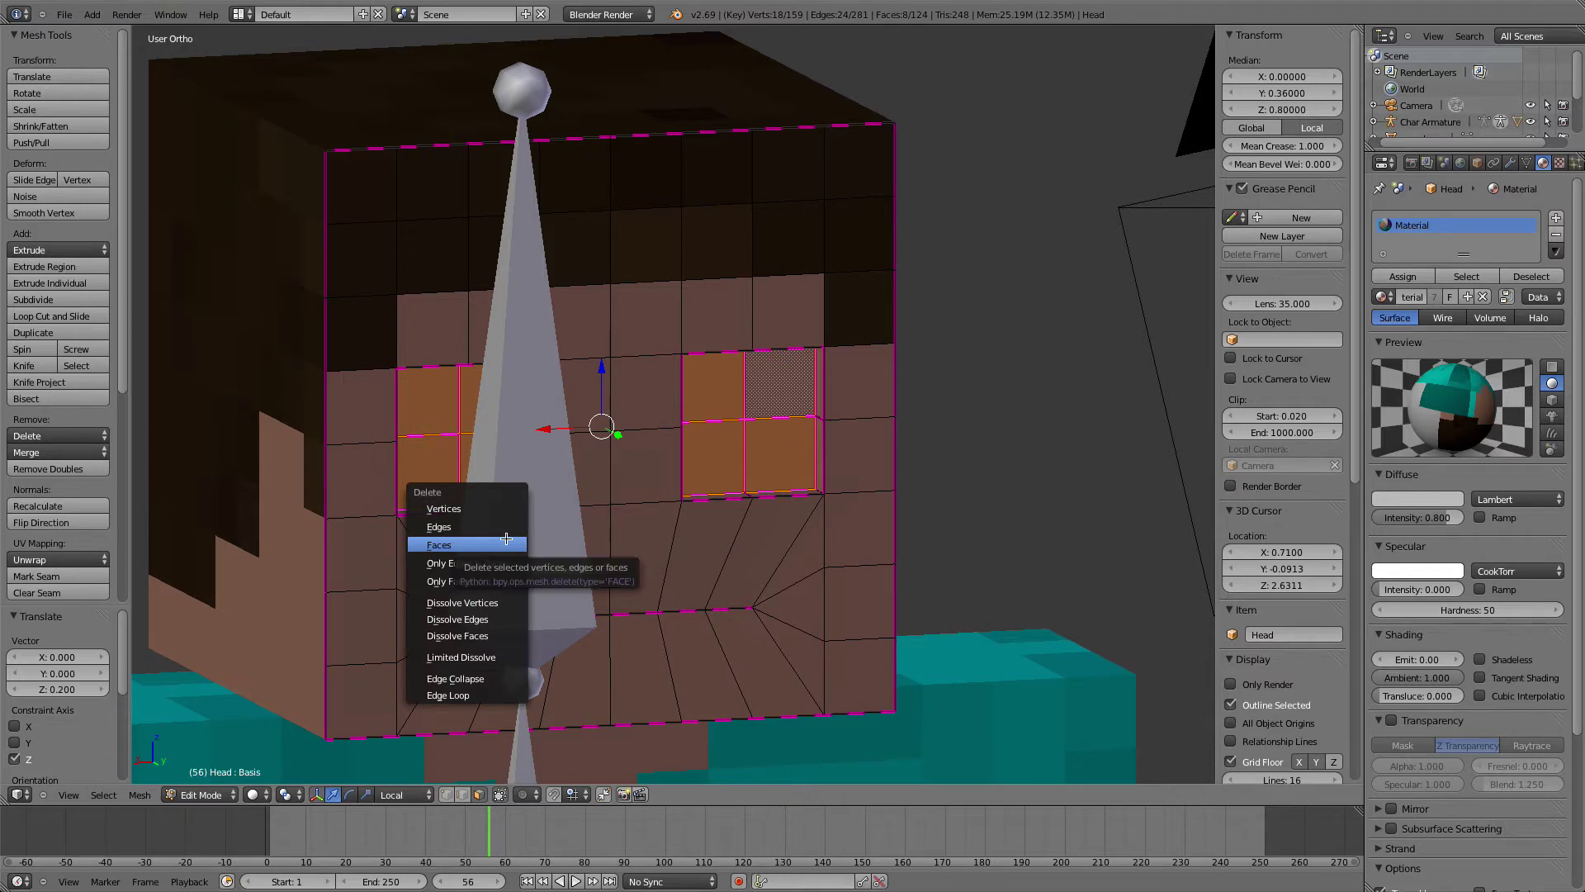
left_click(506, 538)
Select the eight raised eye faces and move them down 0.200 along Z to line up with the eye openings
middle_click_drag(506, 538, 525, 502)
key("z")
right_click(505, 365)
right_click(454, 378, "shift")
right_click(449, 323, "shift")
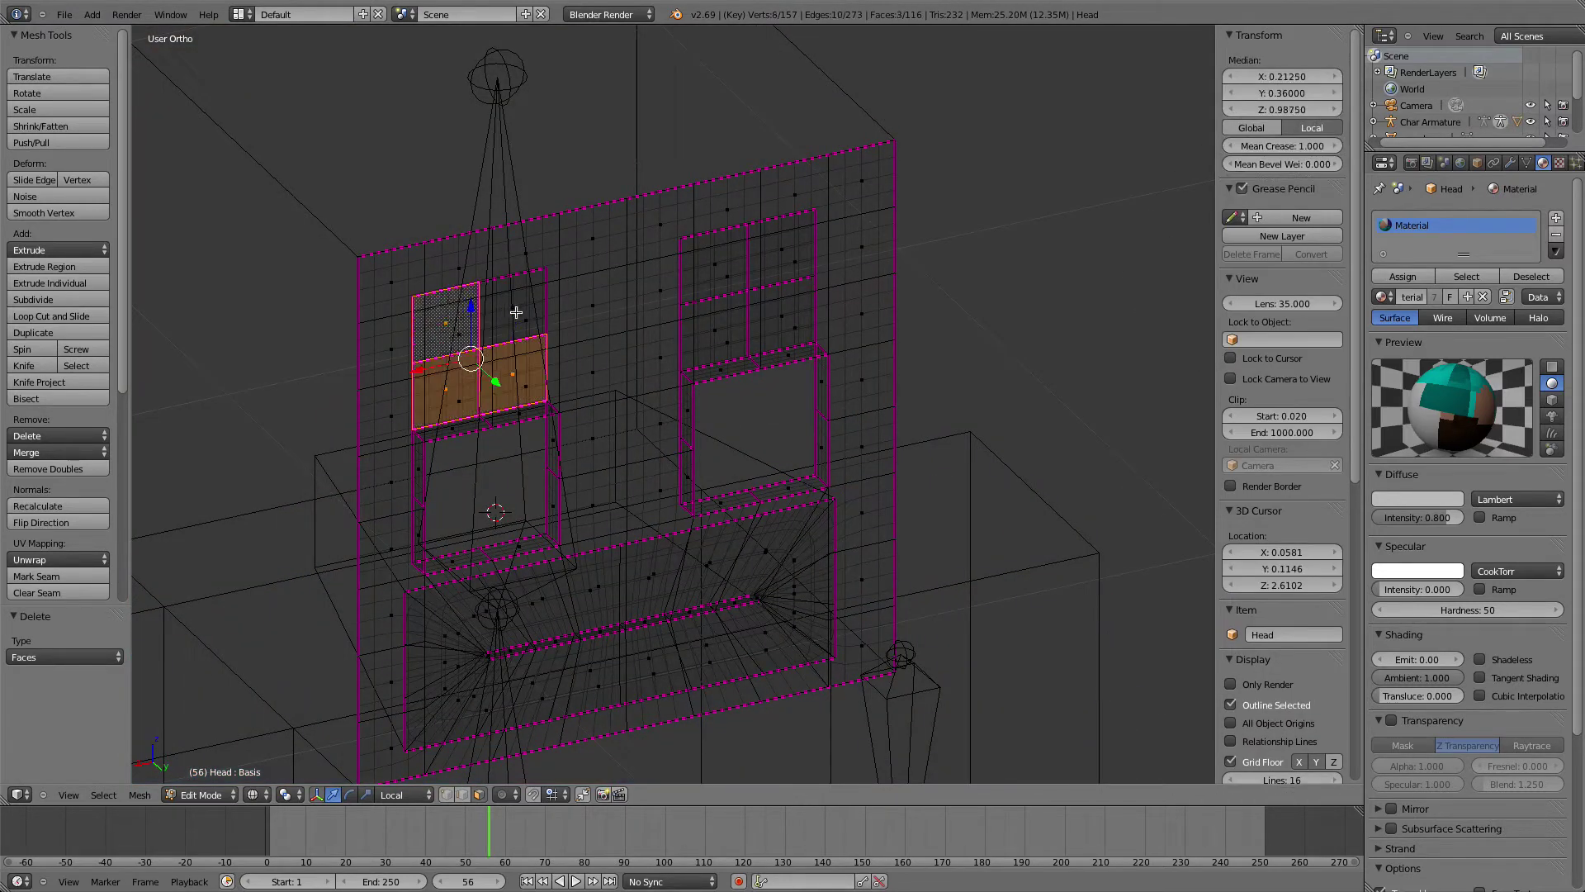
right_click(512, 312, "shift")
right_click(726, 276, "shift")
right_click(723, 322, "shift")
right_click(772, 297, "shift")
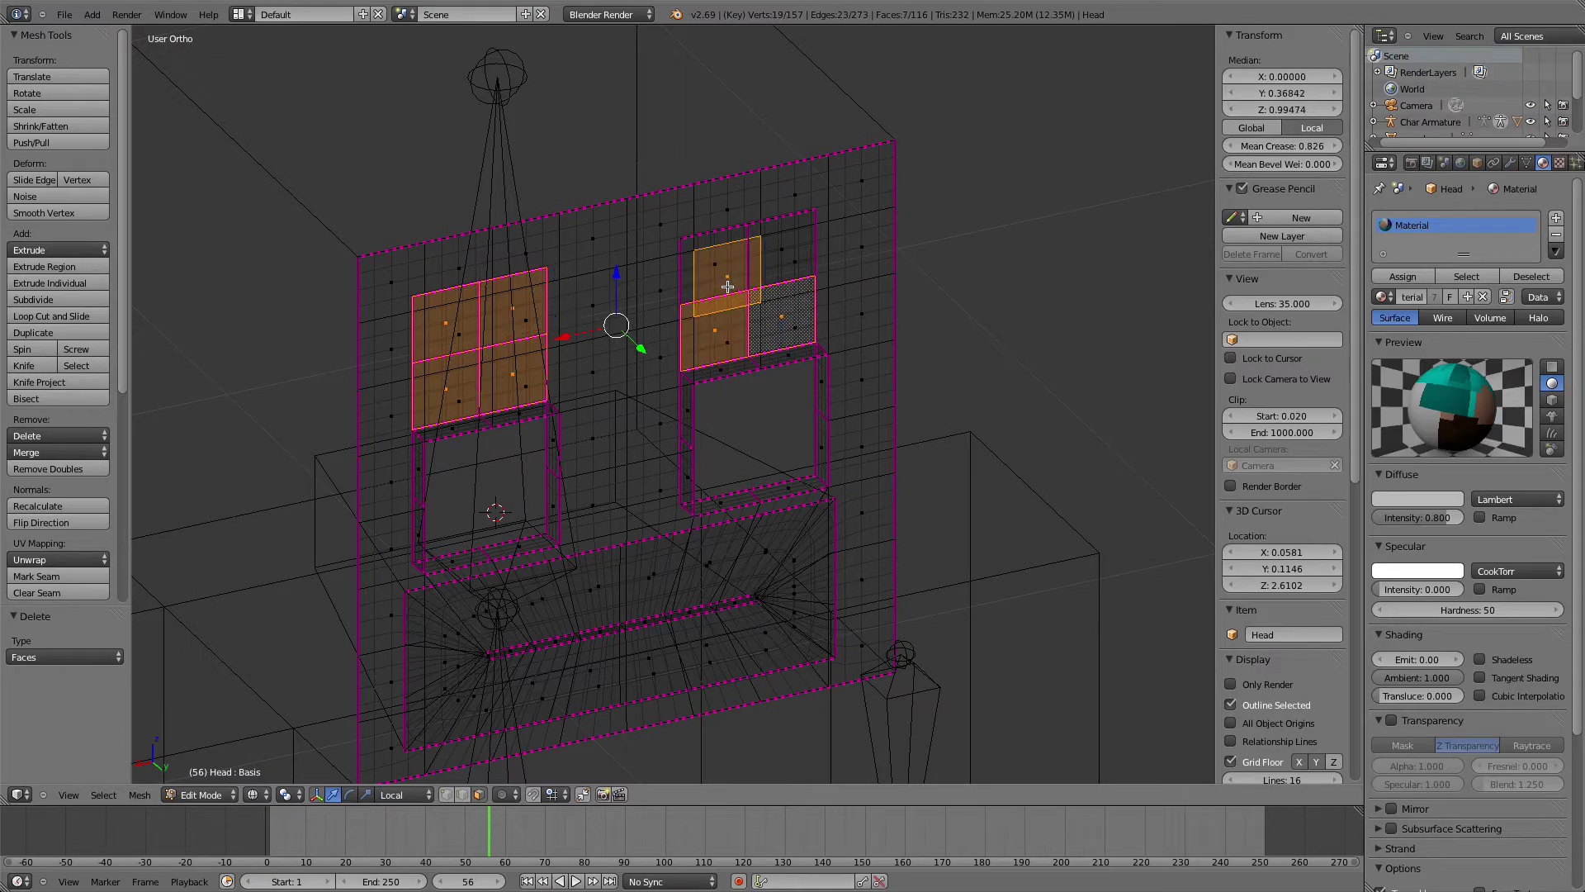
right_click(788, 252, "shift")
middle_click_drag(789, 252, 579, 319)
key("ctrl+KP_1")
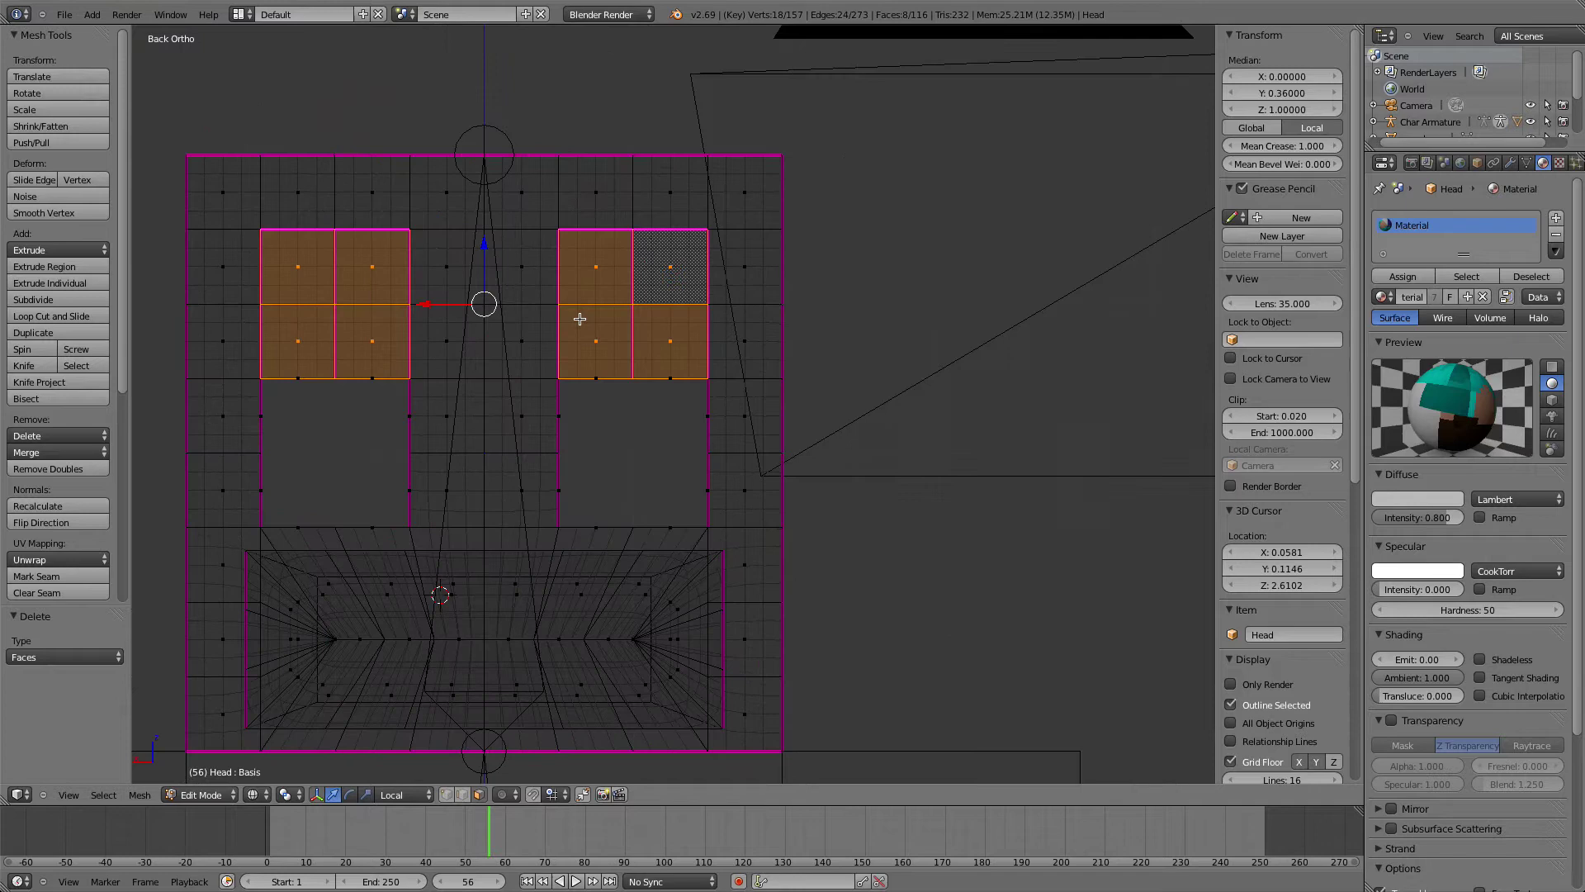
key("g")
key("x")
key("z")
key("z")
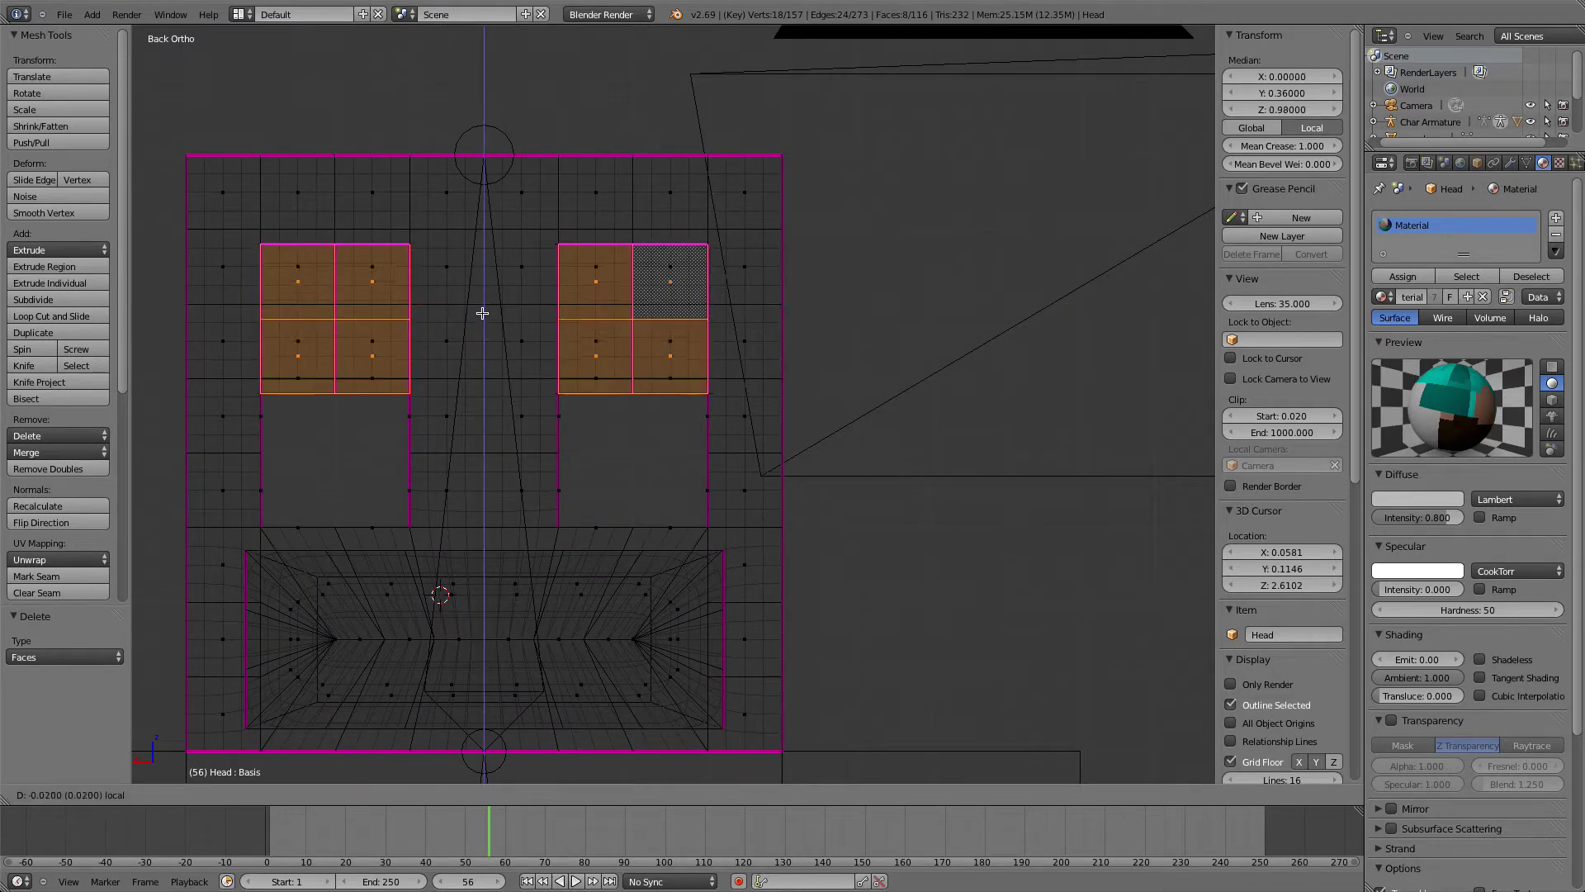
left_click(482, 432)
Scale the separate eye faces by 1.4 along Z and move them up 0.010
middle_click_drag(688, 387, 719, 378, "shift")
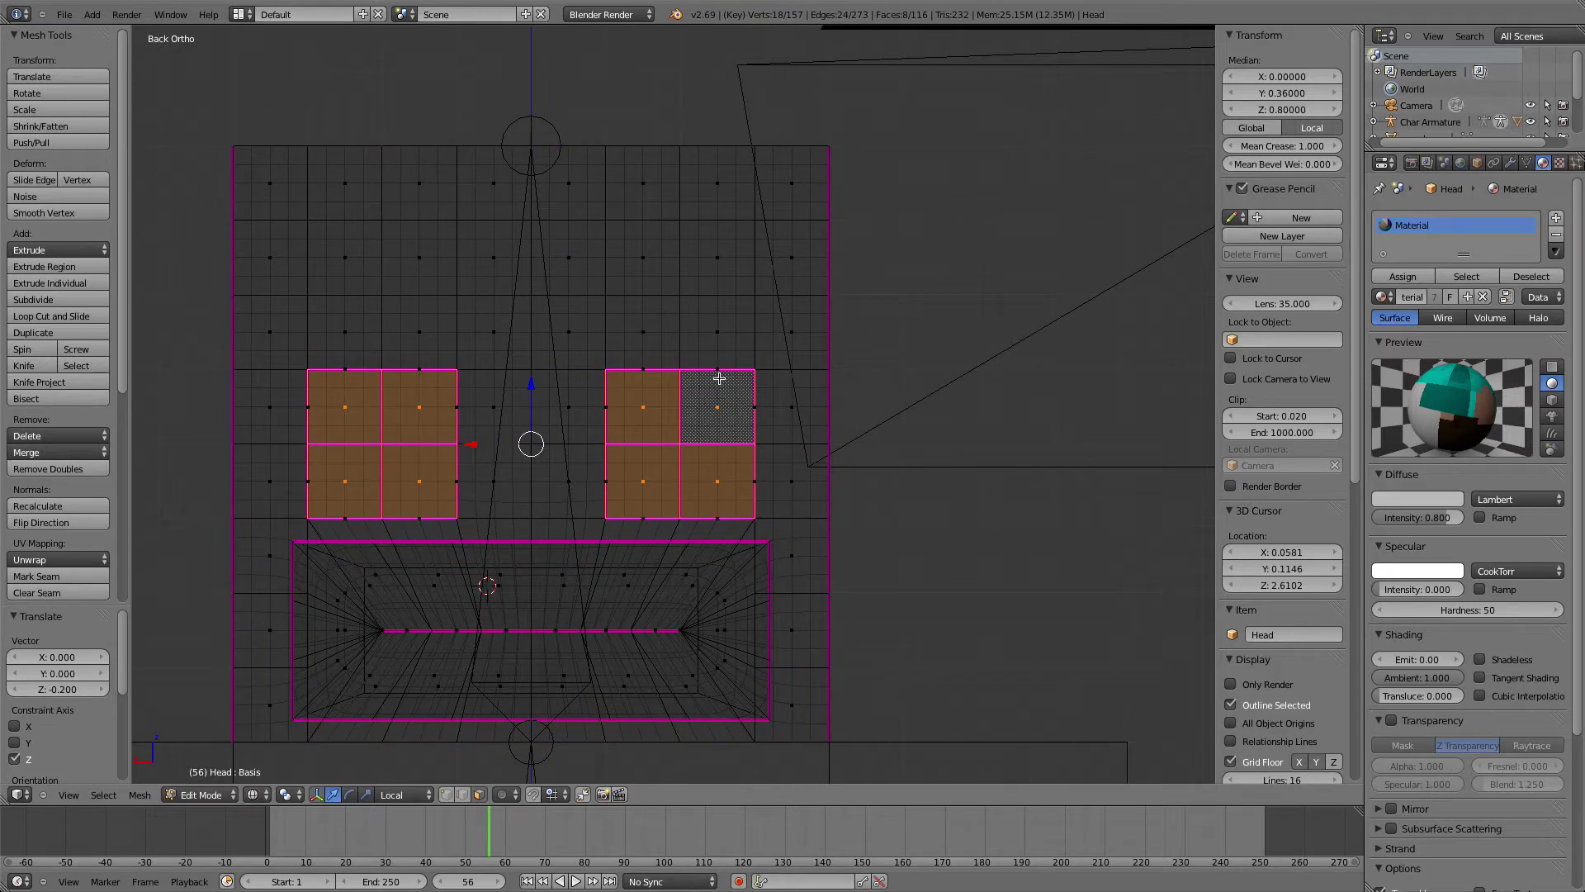
key("s")
key("z")
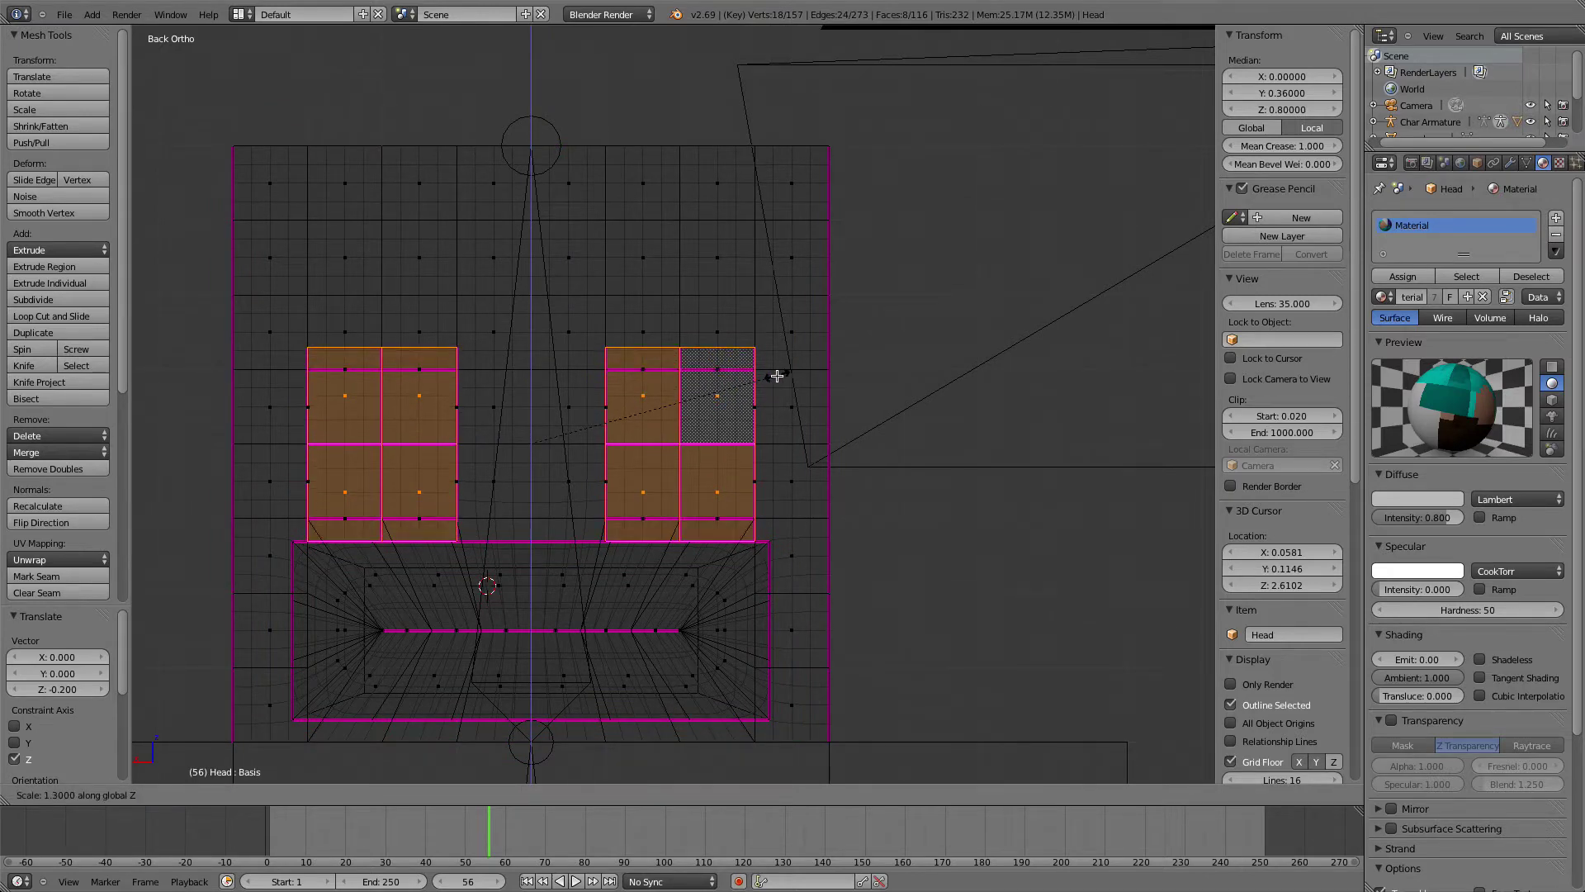
left_click(787, 376)
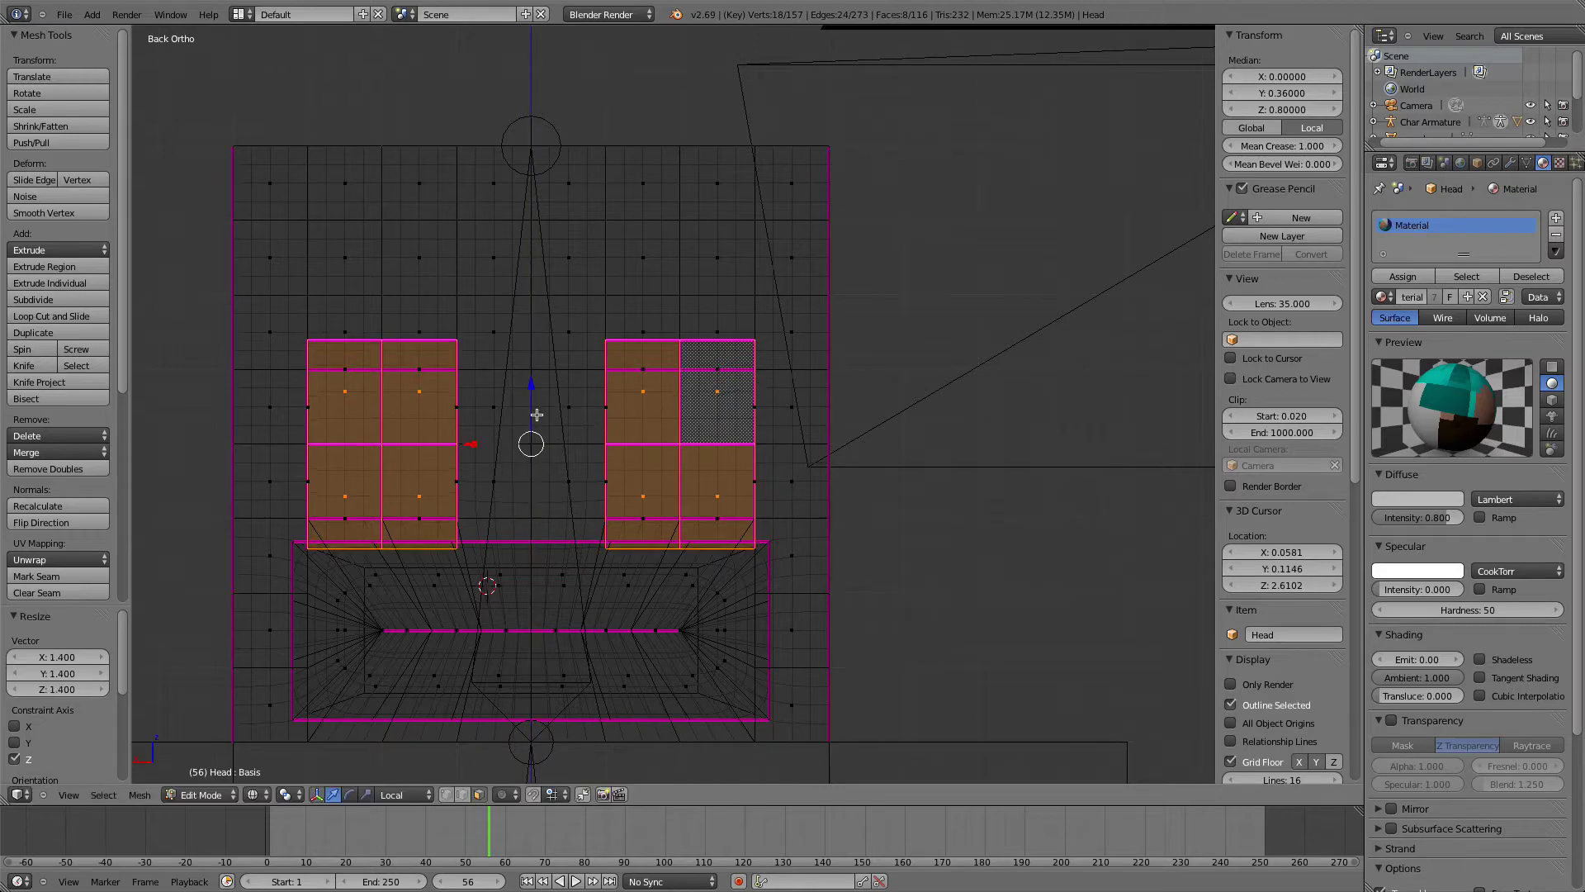
key("g")
key("z")
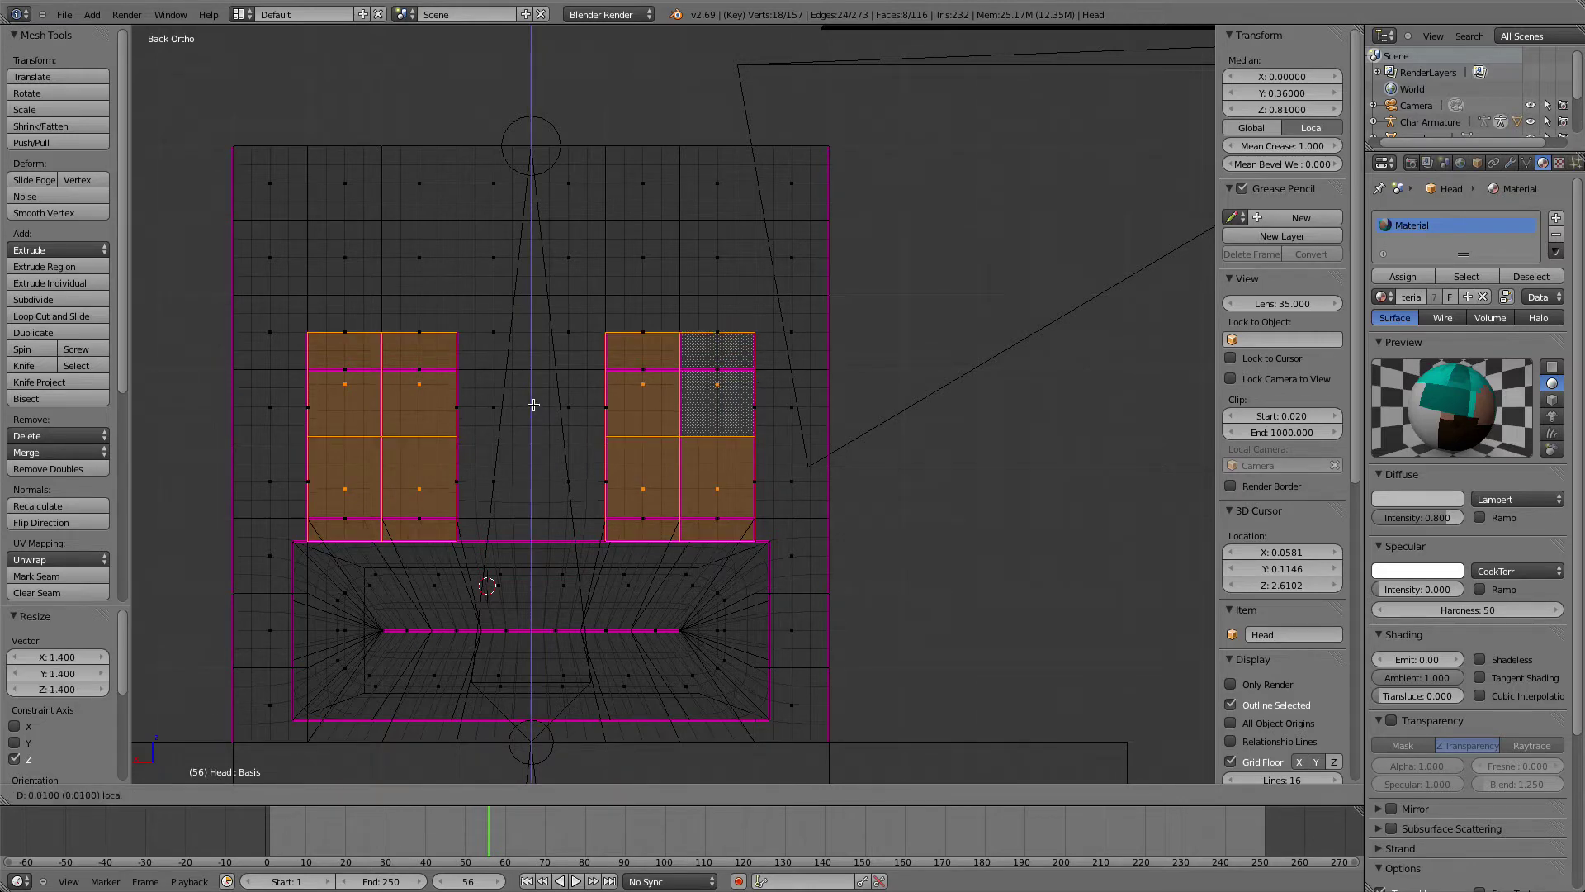
left_click(533, 405)
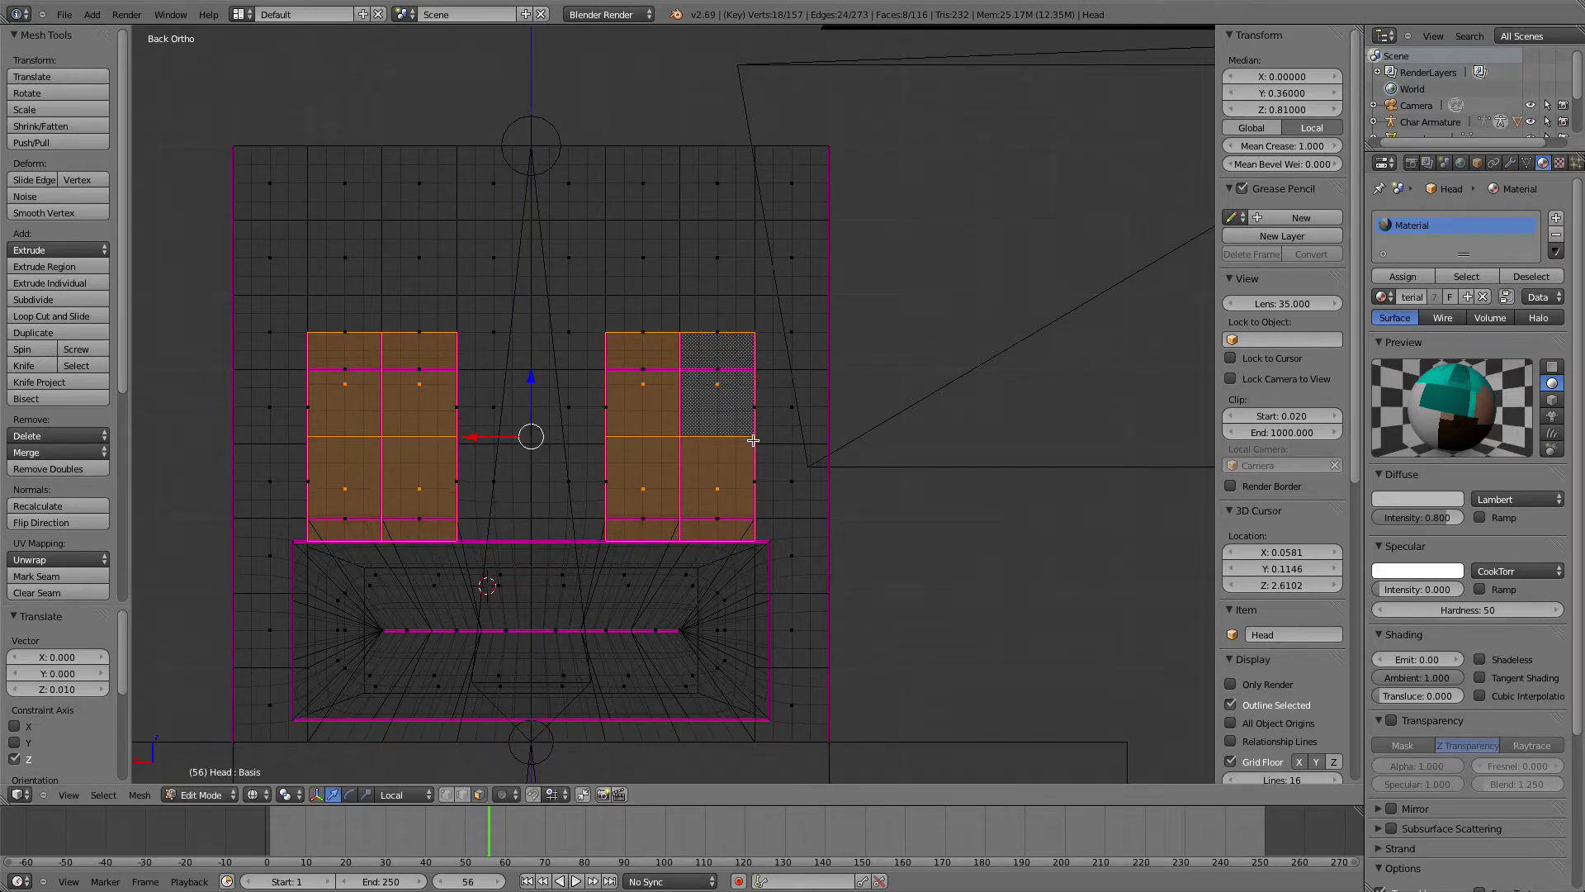
key("s")
key("x")
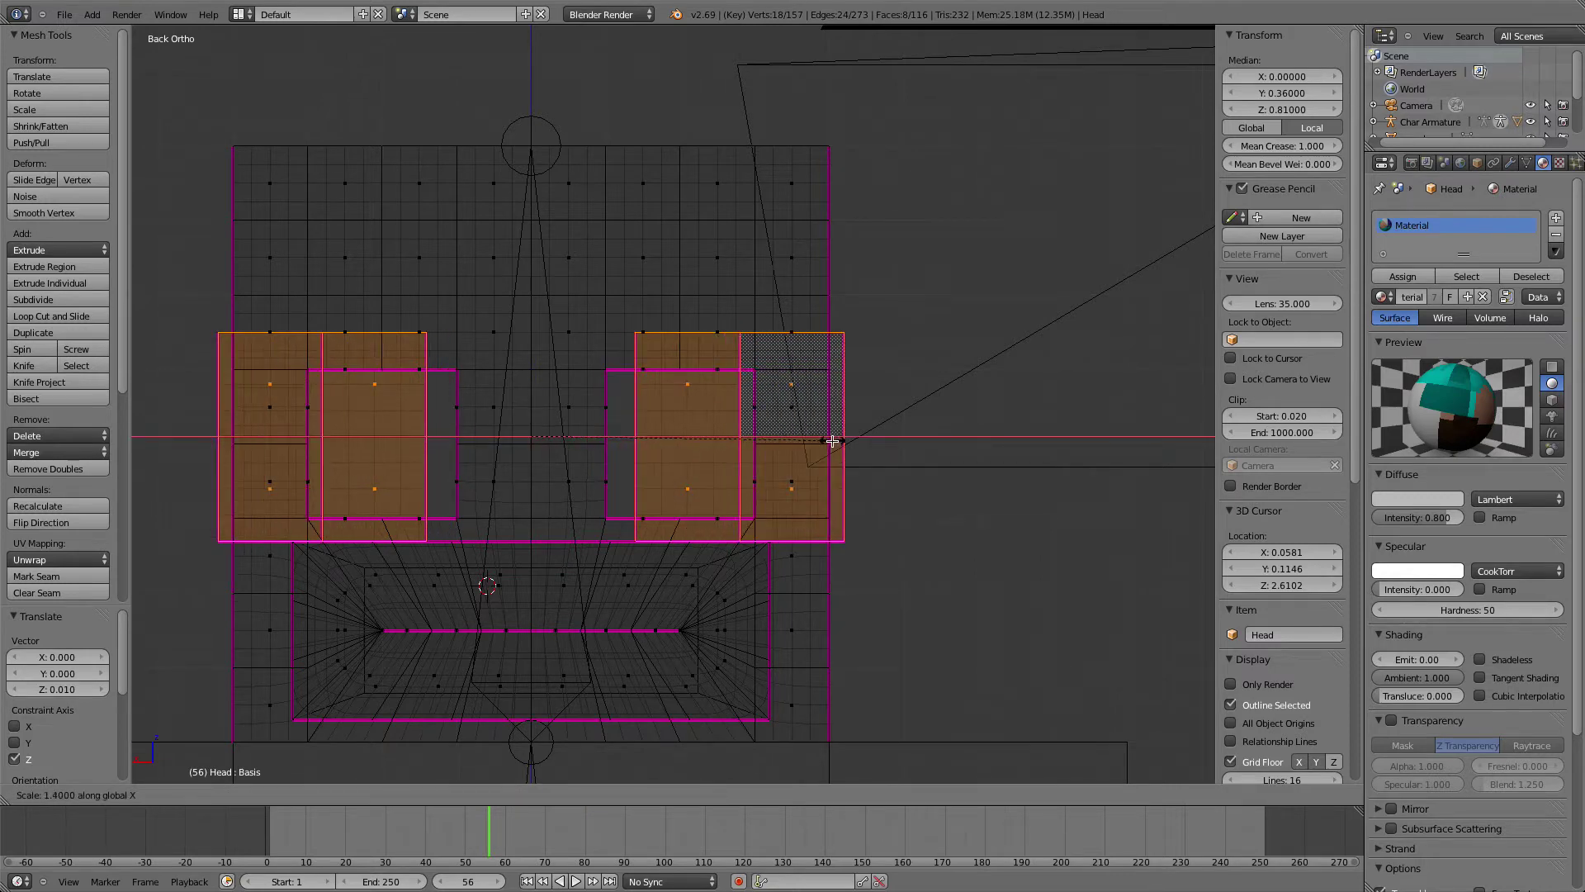
key("Escape")
scroll(798, 447, "down", 1)
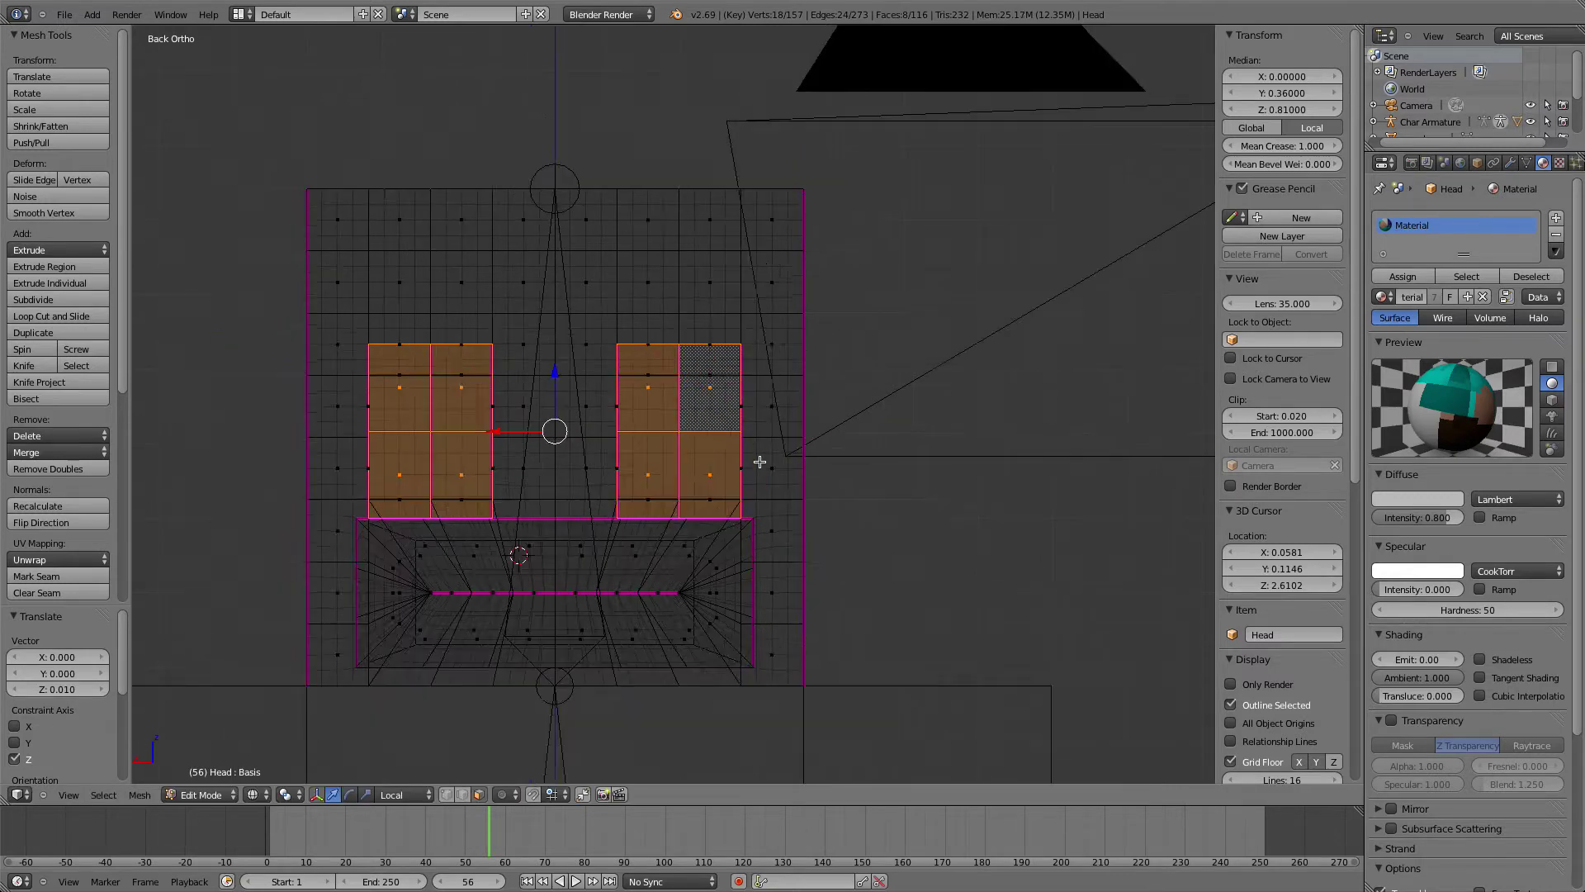
Add a second material slot to the head and create a new material in it for the selected eye faces
key("z")
key("Tab")
mouse_move(728, 461)
middle_mouse_down()
mouse_move(608, 411)
mouse_move(607, 438)
mouse_move(825, 541)
mouse_move(652, 501)
middle_mouse_up()
key("Tab")
key("Tab")
key("Tab")
middle_click_drag(587, 452, 647, 454)
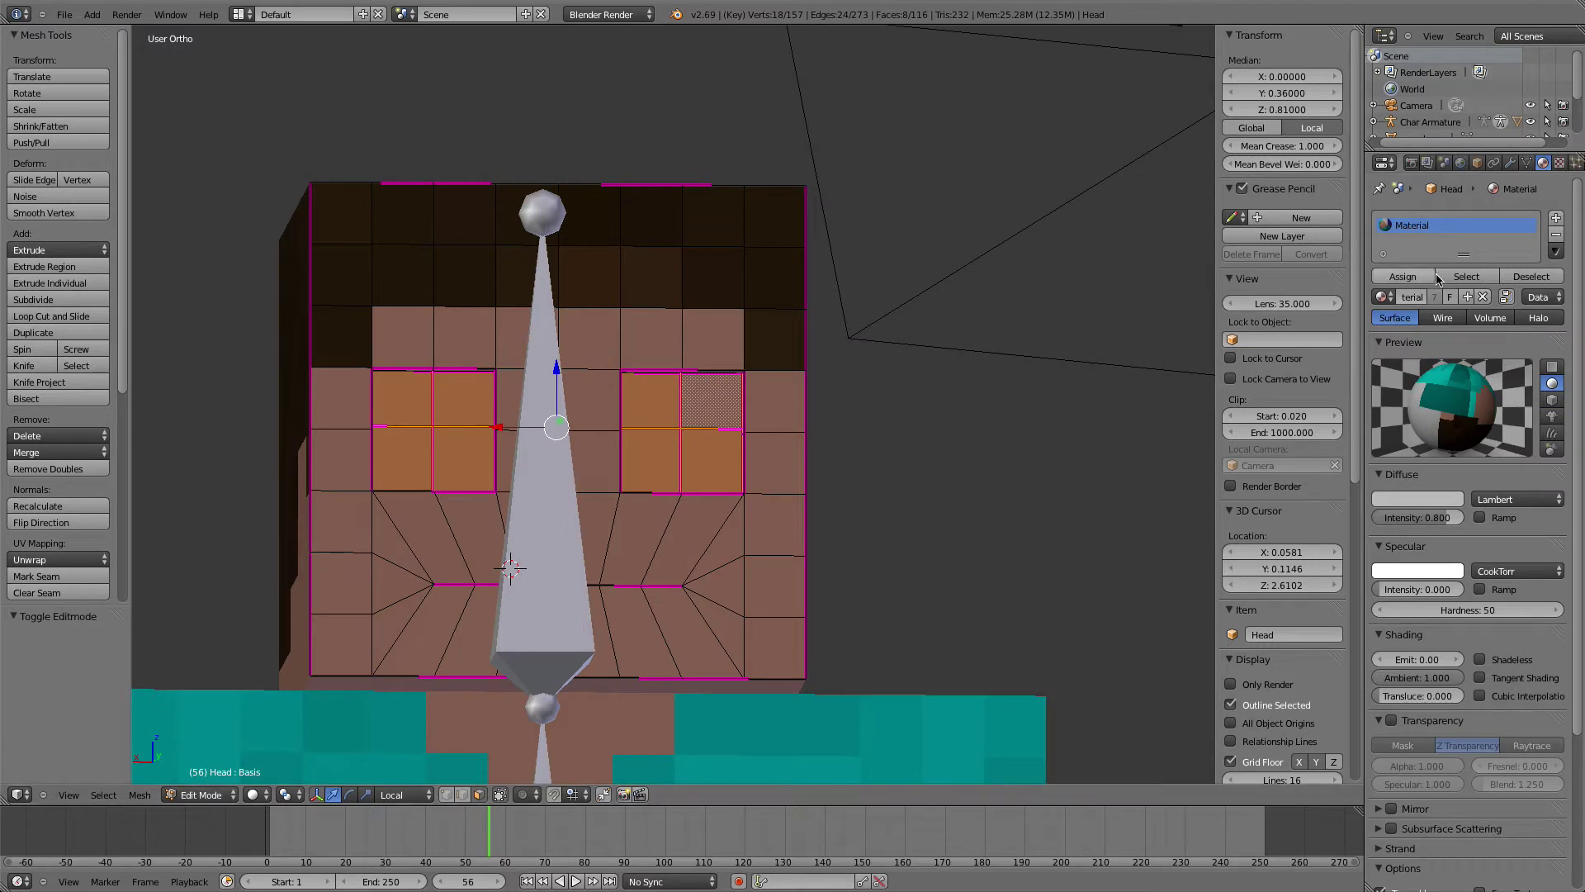
left_click(1555, 218)
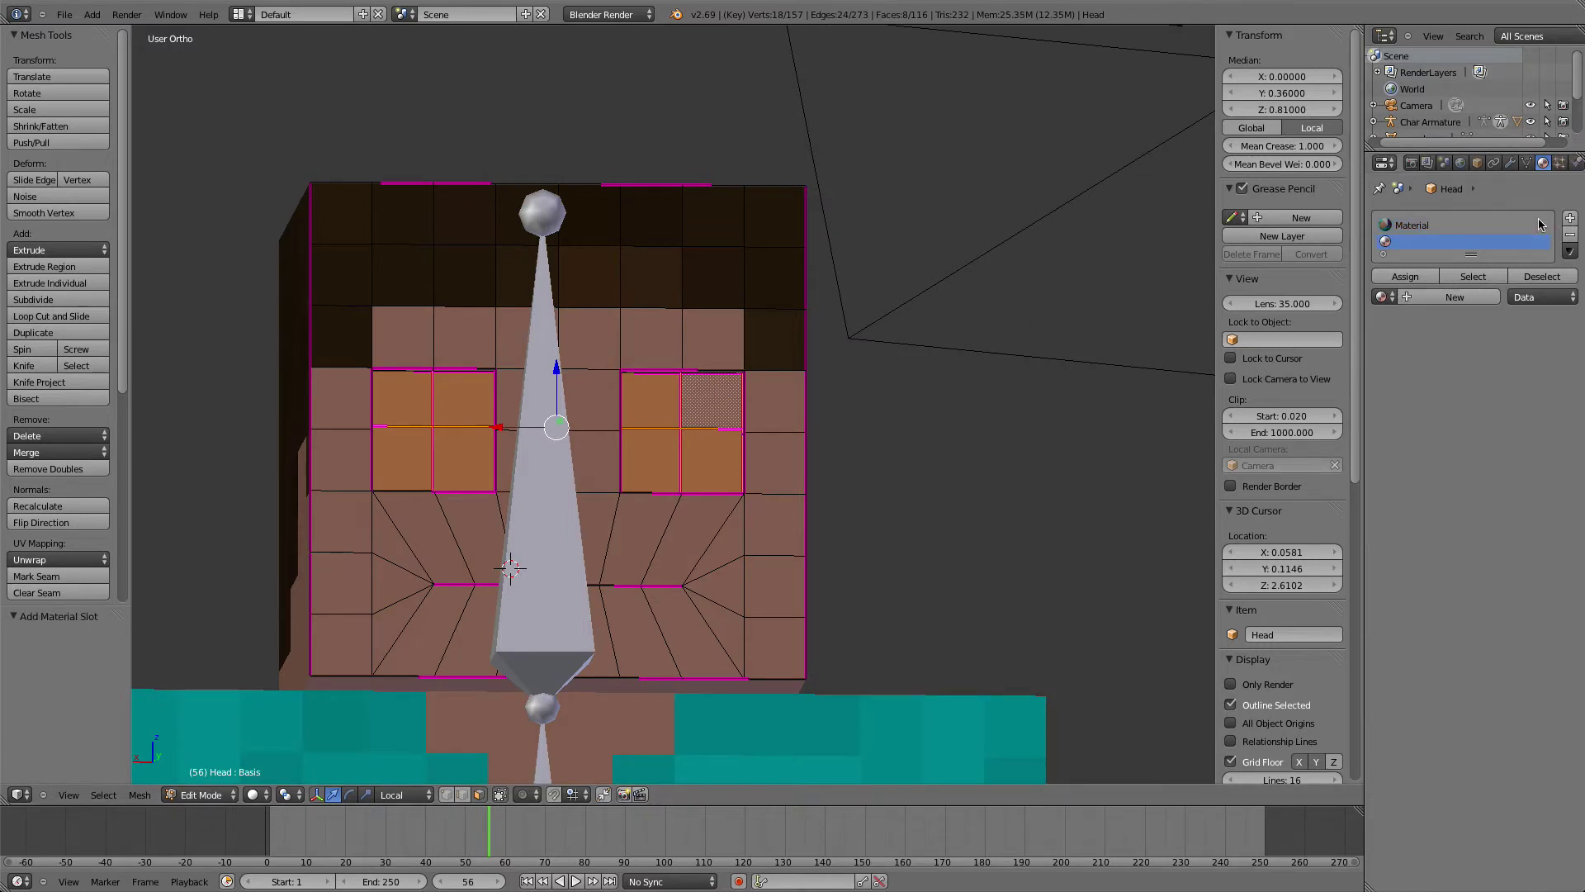
left_click(1431, 297)
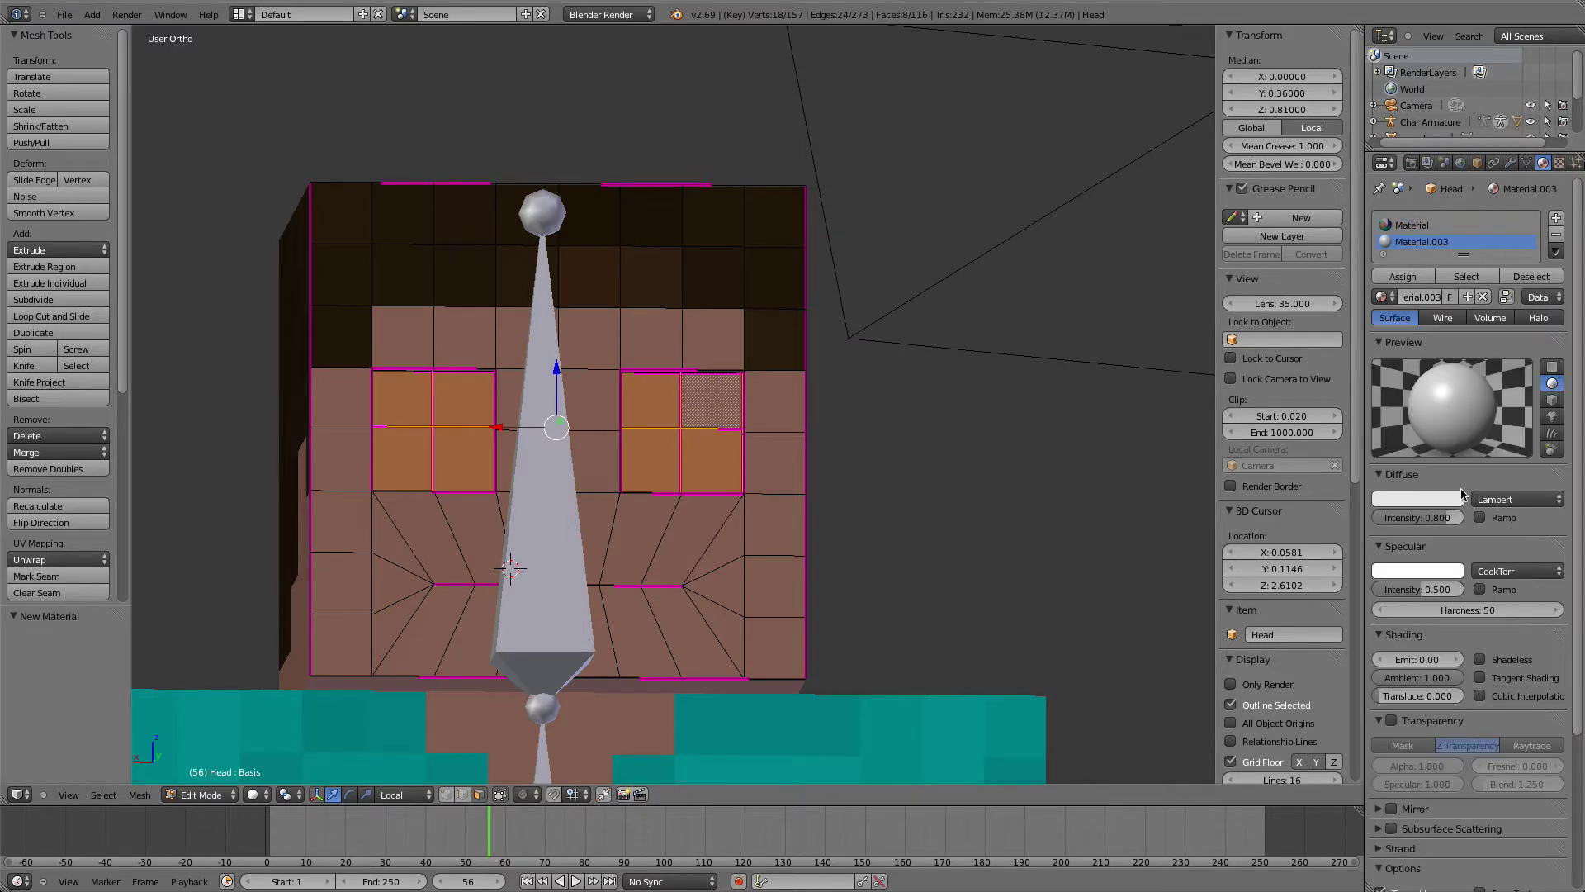
Set the new eye material's specular intensity to 0 and its diffuse colour to pure white
left_click_drag(1437, 589, 1379, 589)
key("Tab")
key("Tab")
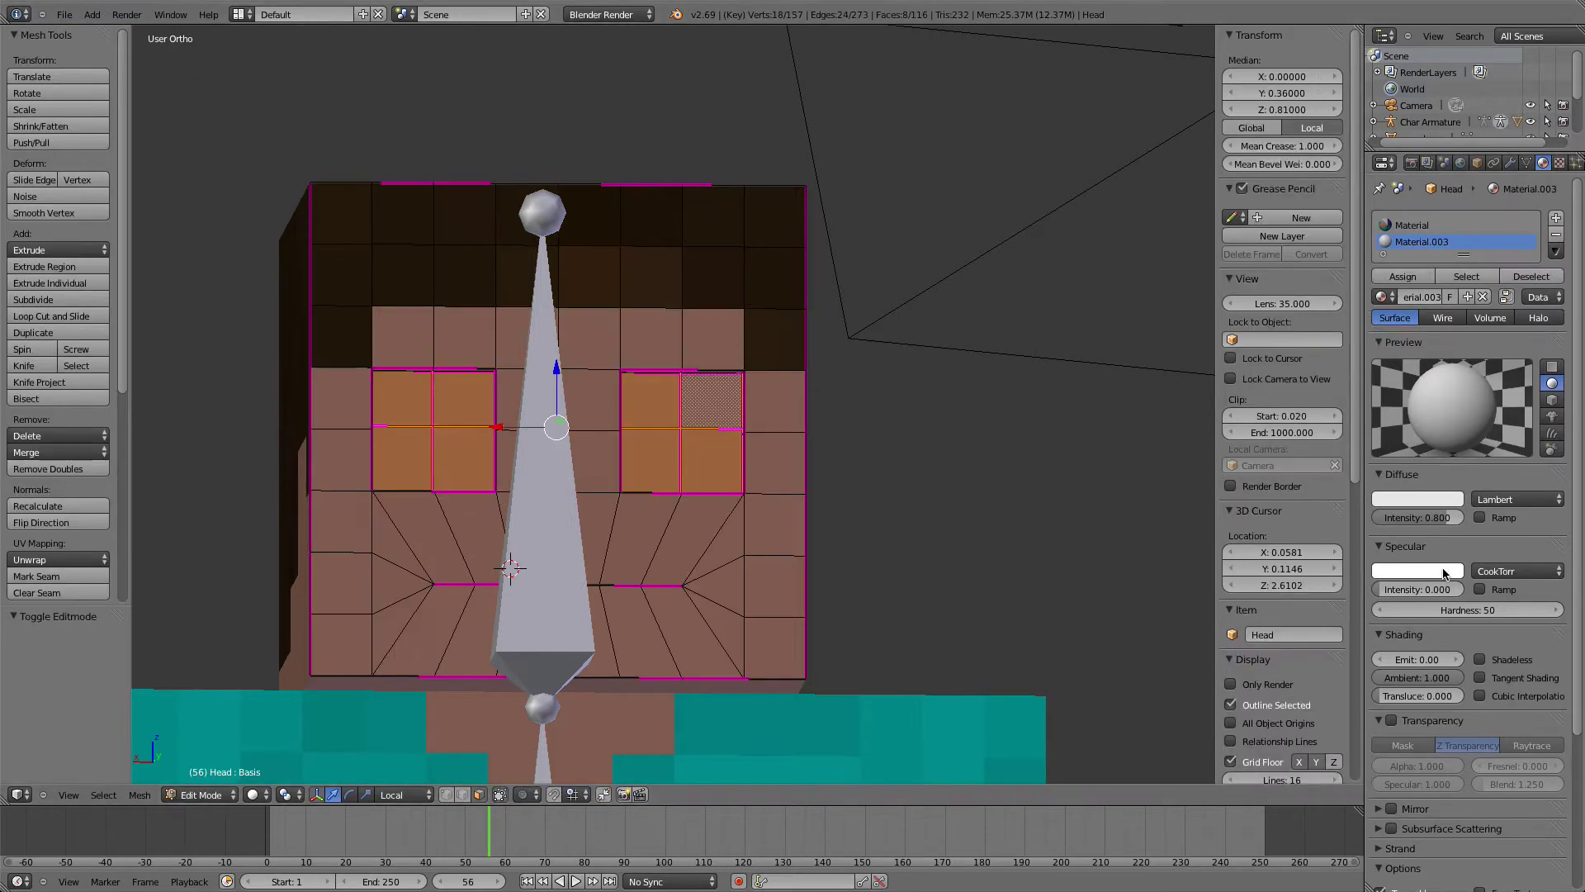
left_click(1432, 496)
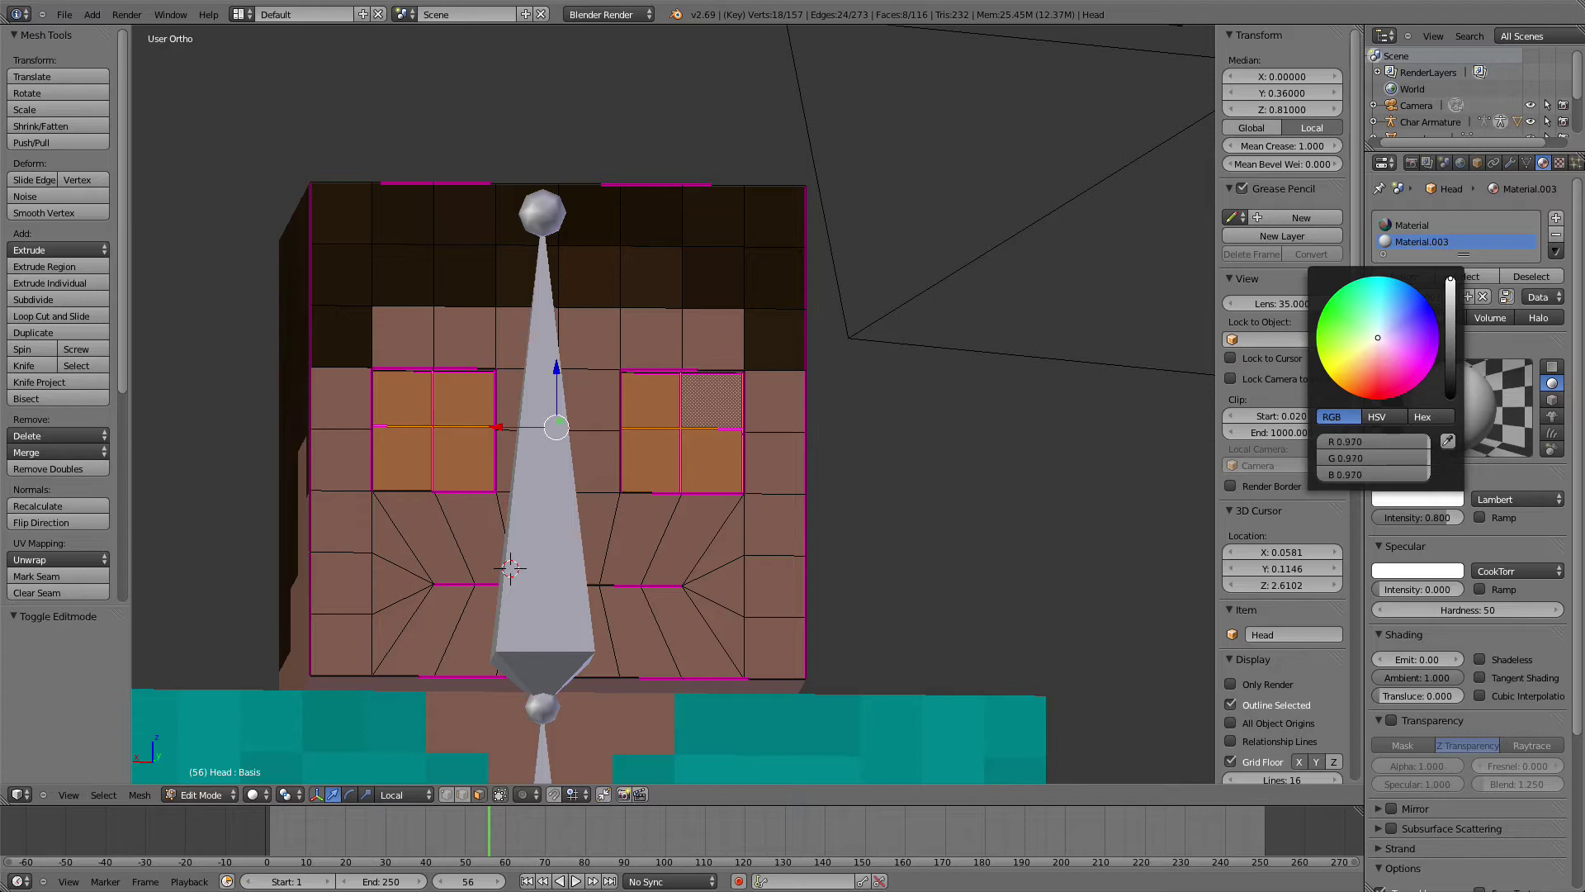
key("Tab")
key("Tab")
Render the image, examine the character's white eyes up close, and return to the 3D view
middle_click_drag(810, 311, 188, 52)
left_click(126, 14)
left_click(131, 31)
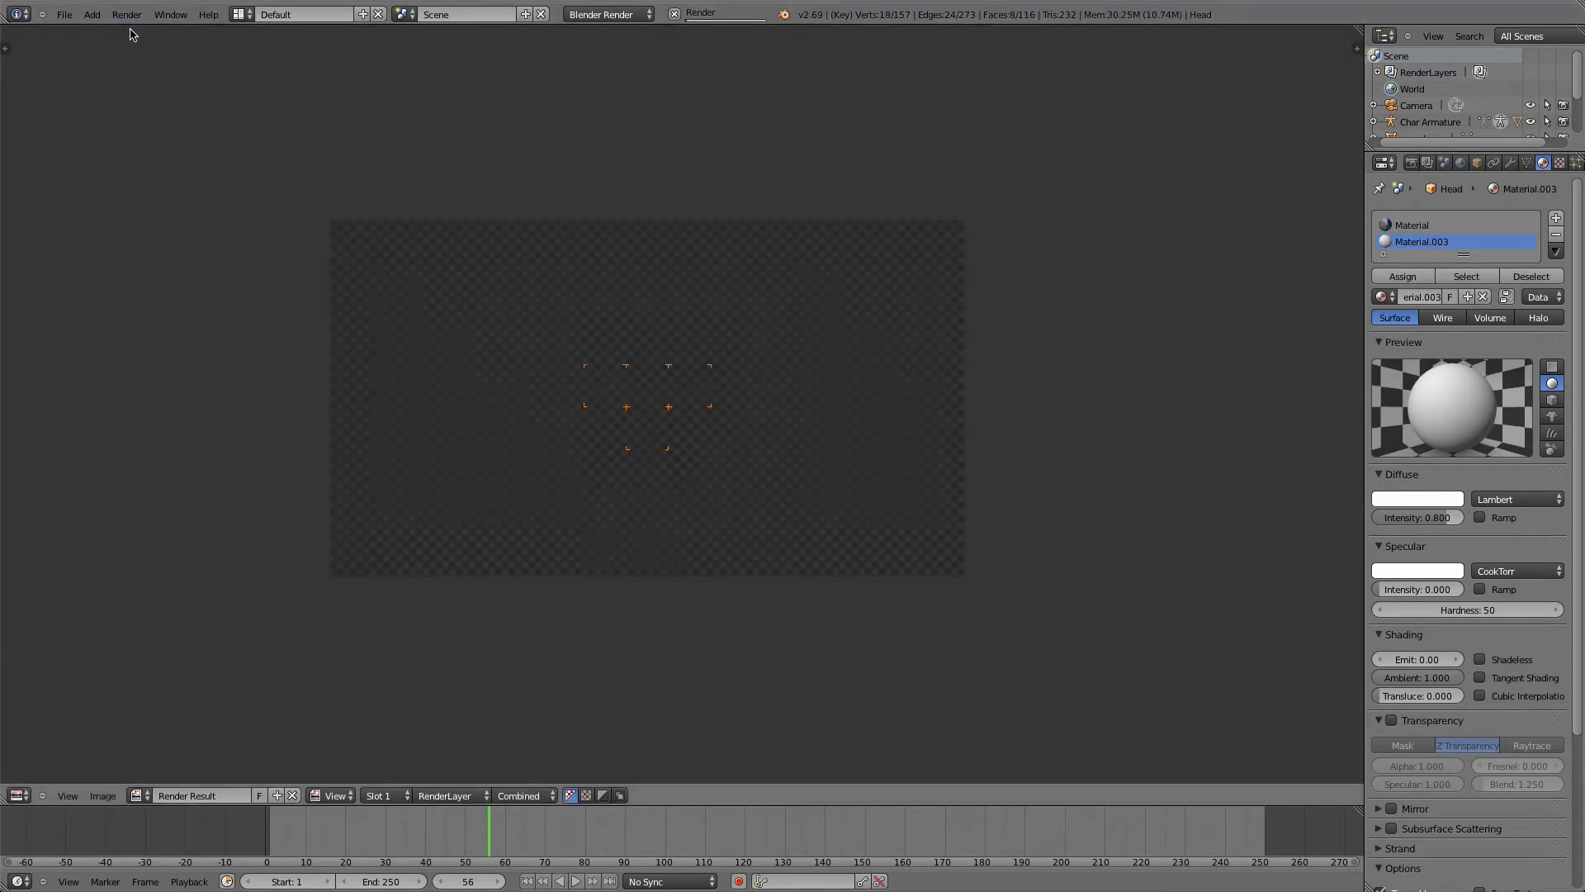
scroll(630, 584, "up", 3)
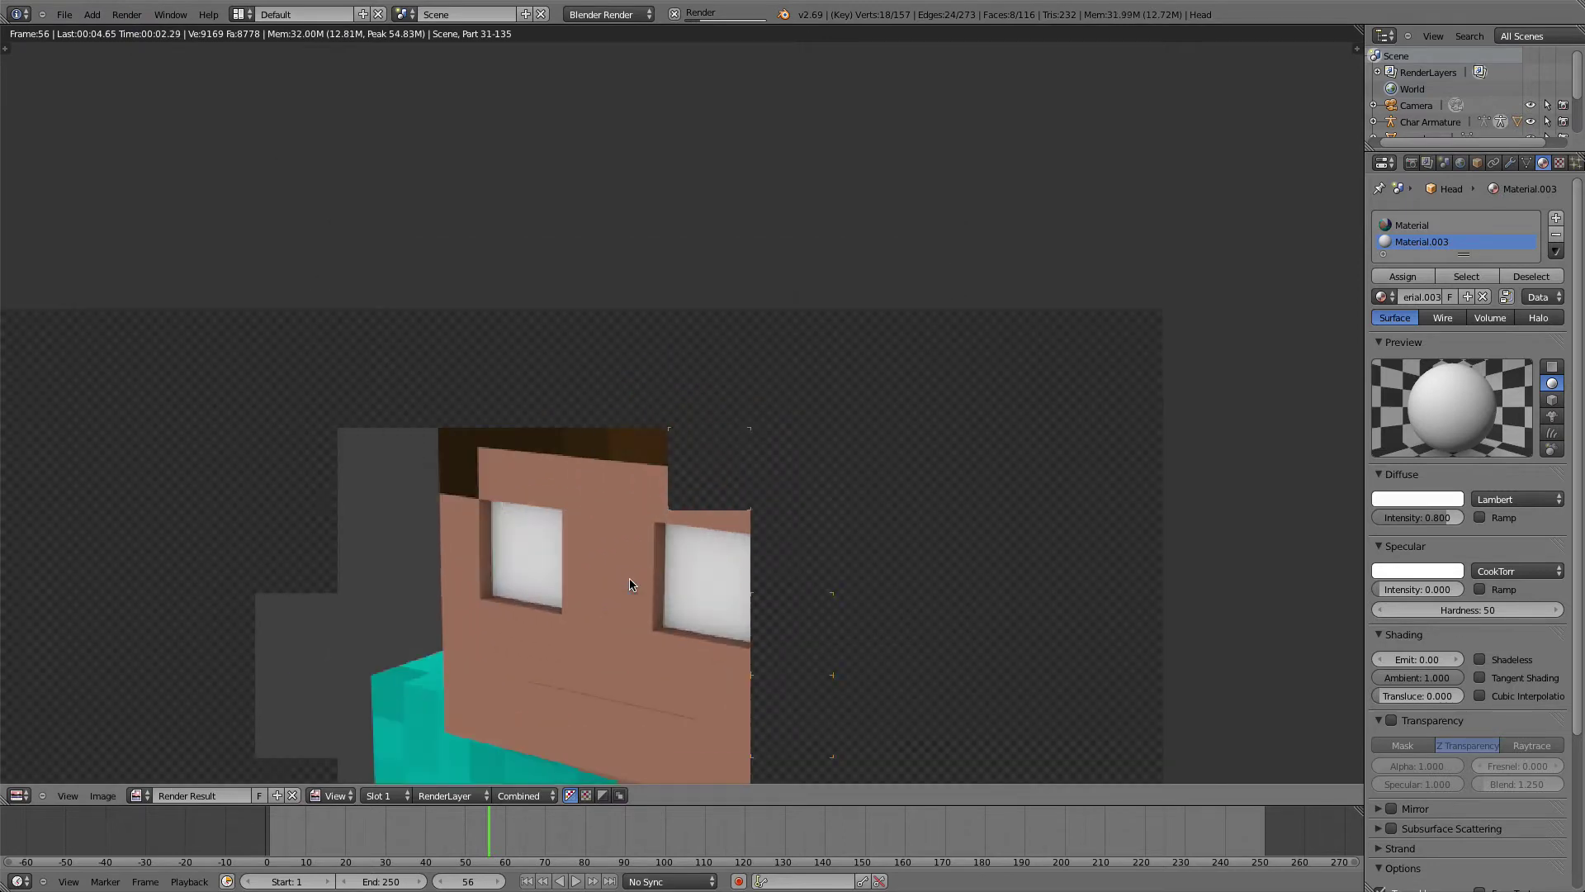
scroll(629, 584, "down", 2)
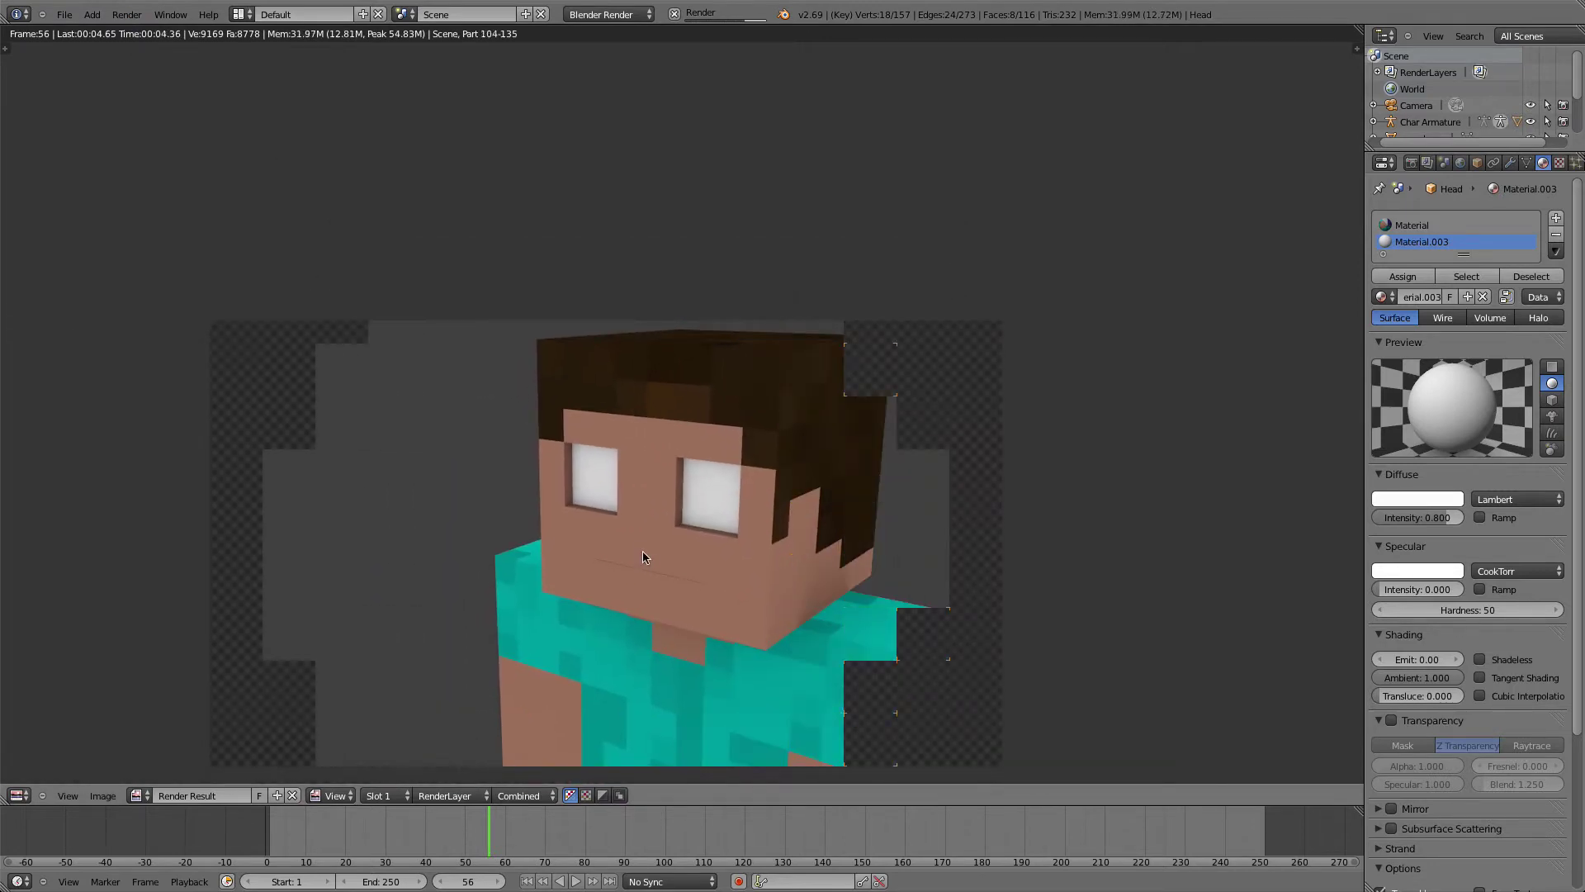
left_click(15, 795)
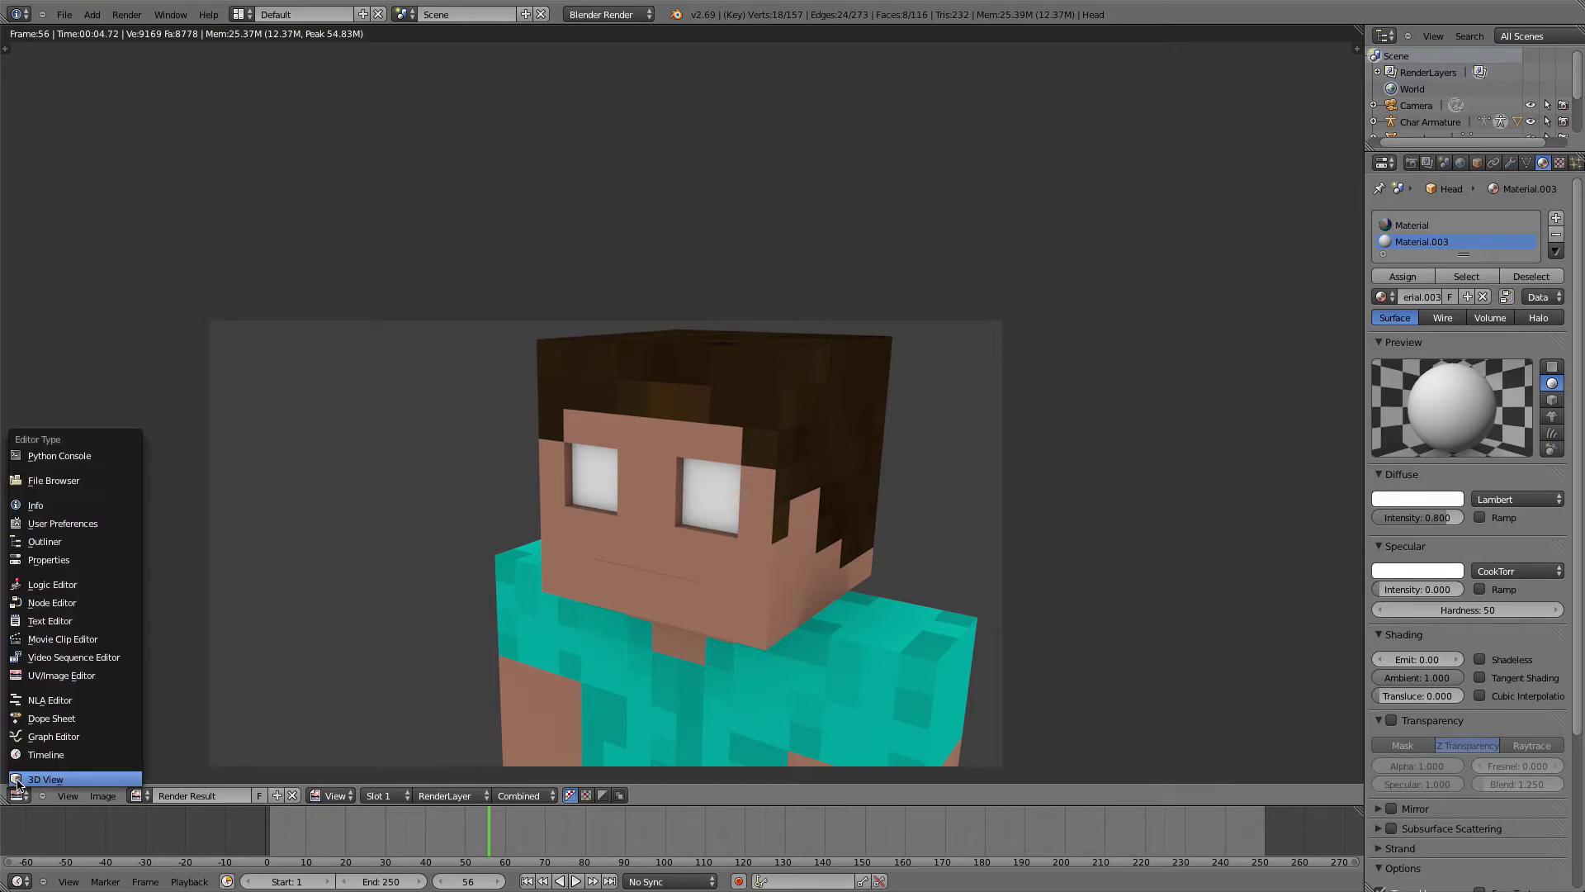
left_click(33, 775)
Select the forehead face just beside the centre line above the eyes and duplicate it in place in back view
right_click(557, 357)
middle_click_drag(557, 356, 702, 394)
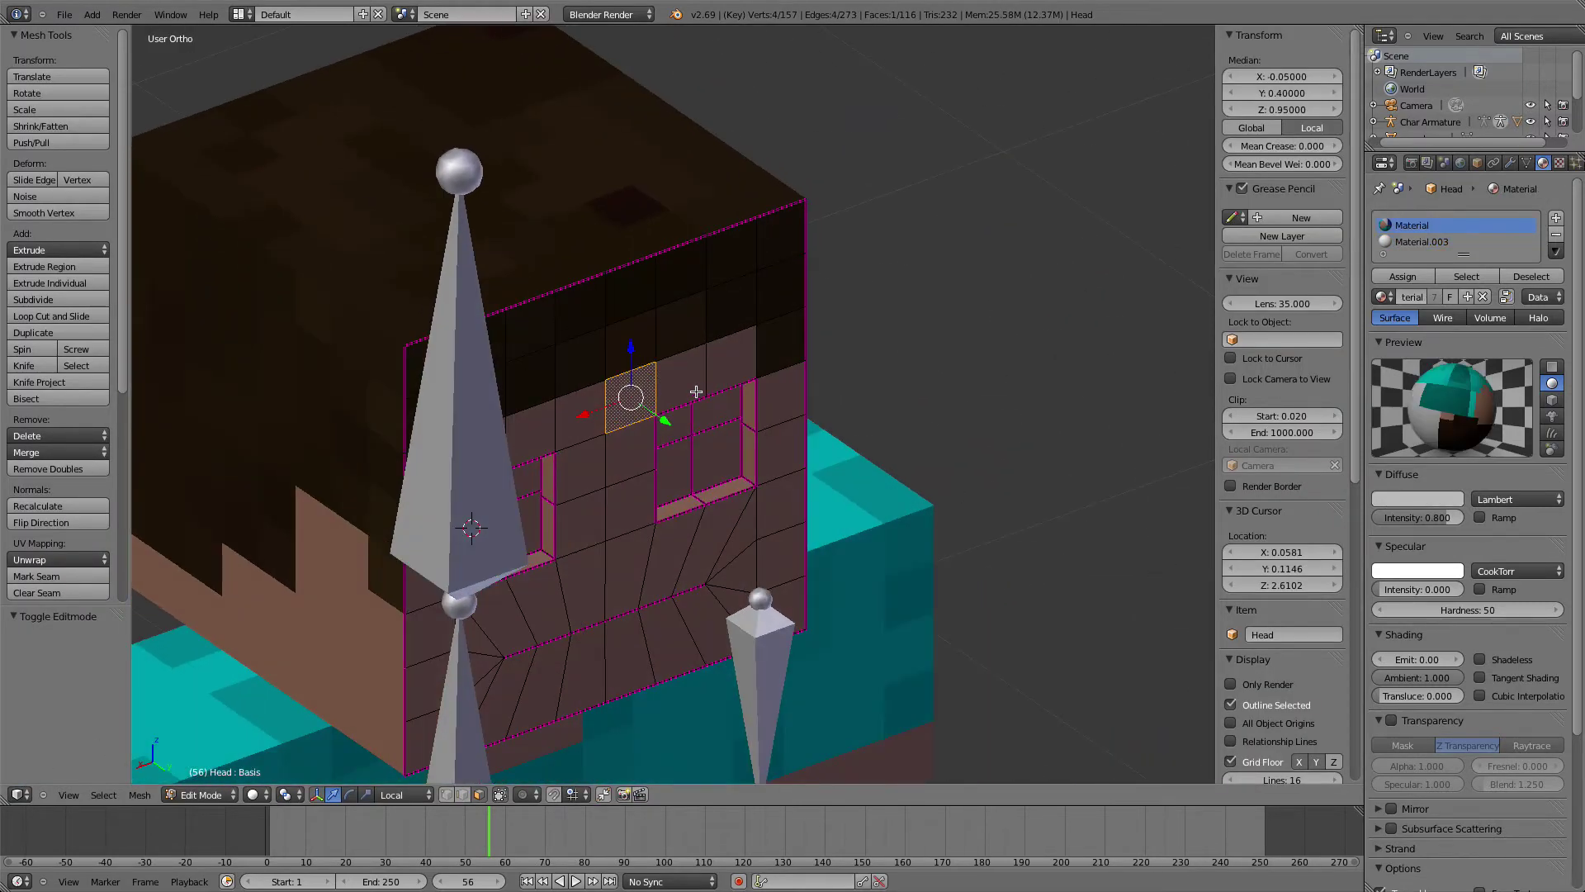
scroll(696, 392, "down", 5)
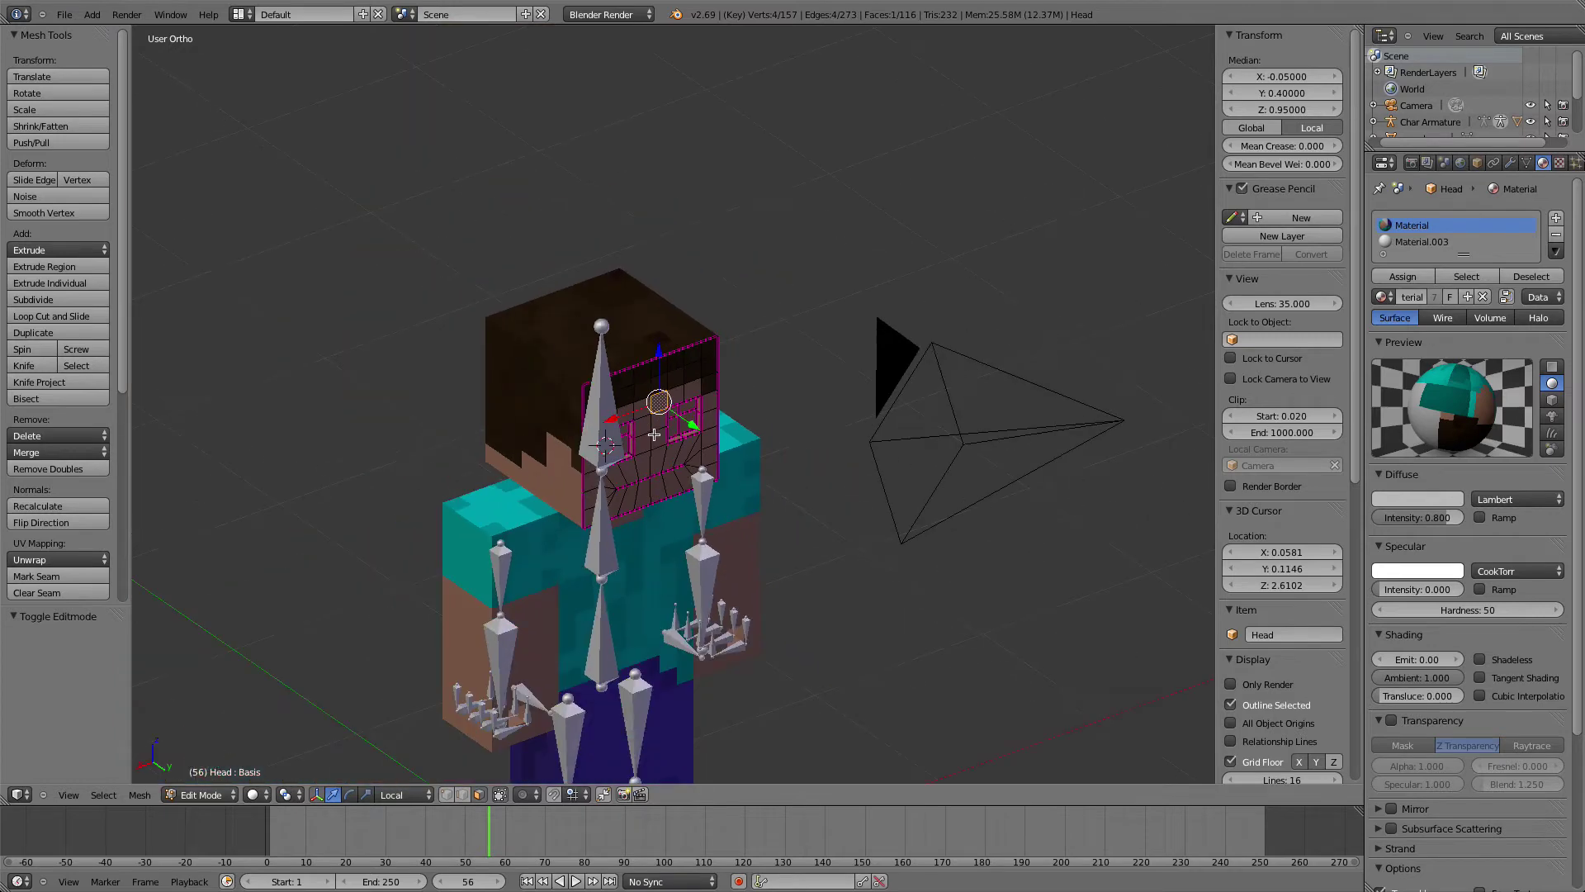
key("KP_1")
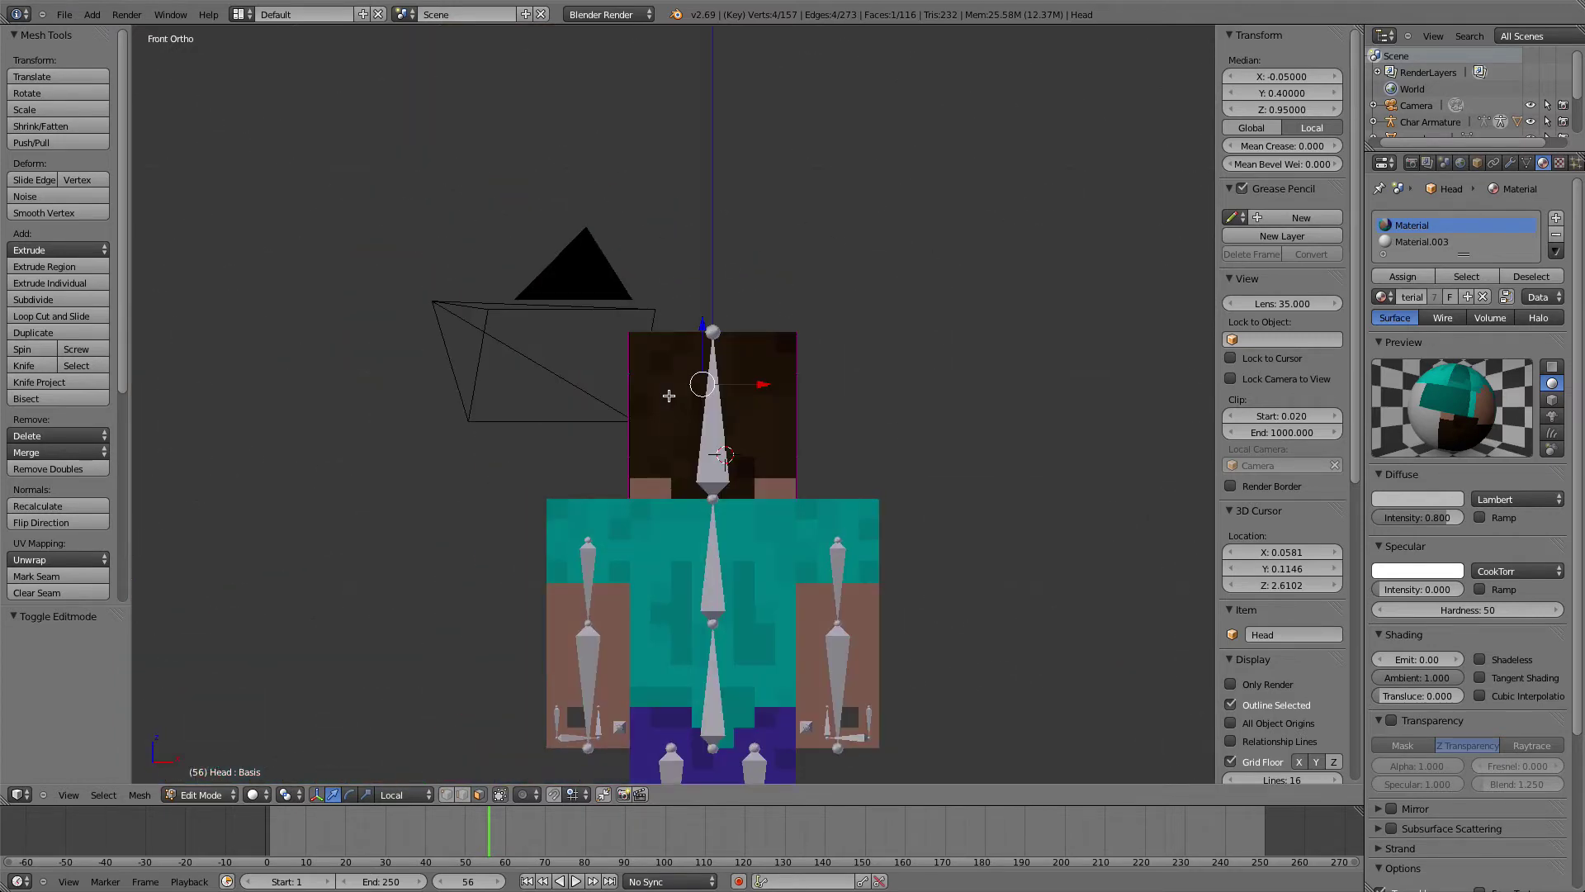
key("ctrl+KP_1")
scroll(705, 455, "up", 4)
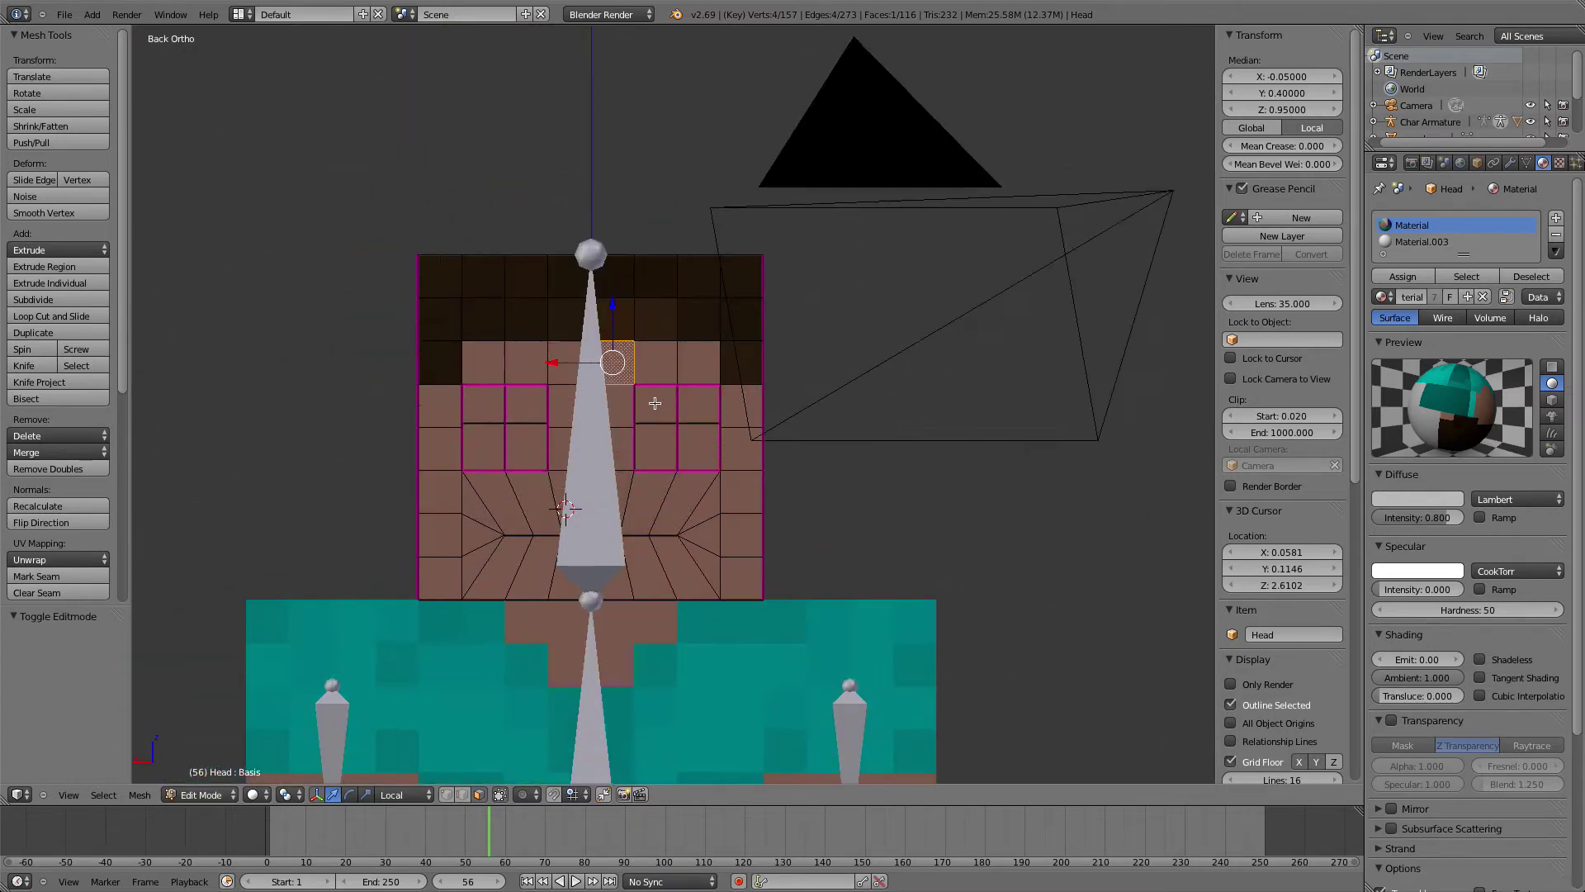
key("shift+d")
left_click(592, 366)
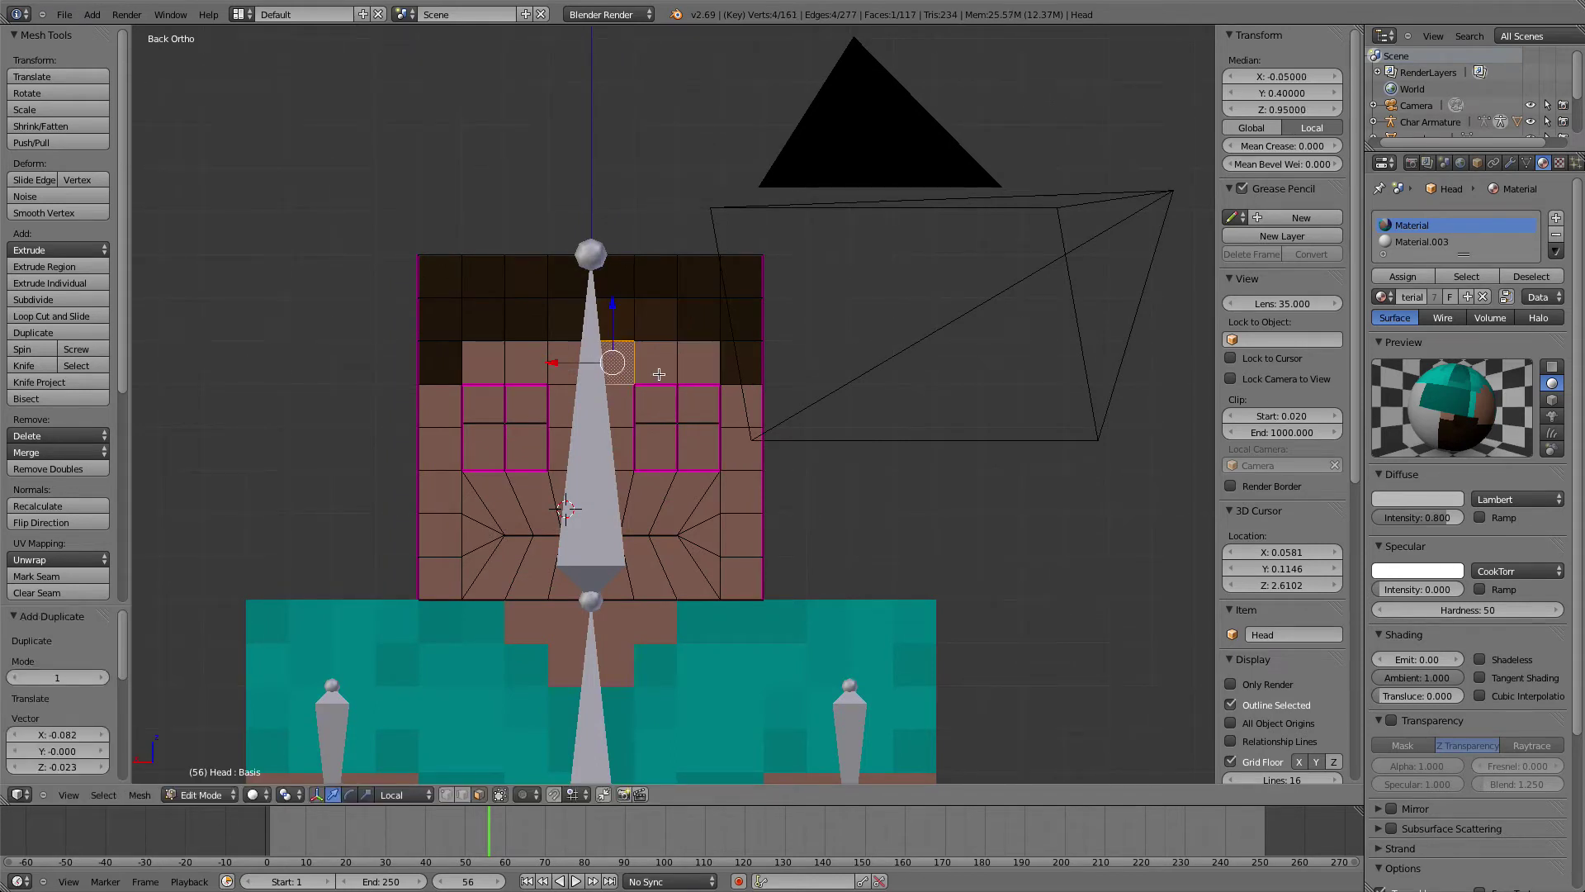
Move the duplicated face over one eye, to median X -0.200, and lower it 0.140 along Z
scroll(558, 350, "up", 3)
left_click_drag(592, 344, 621, 345, "ctrl")
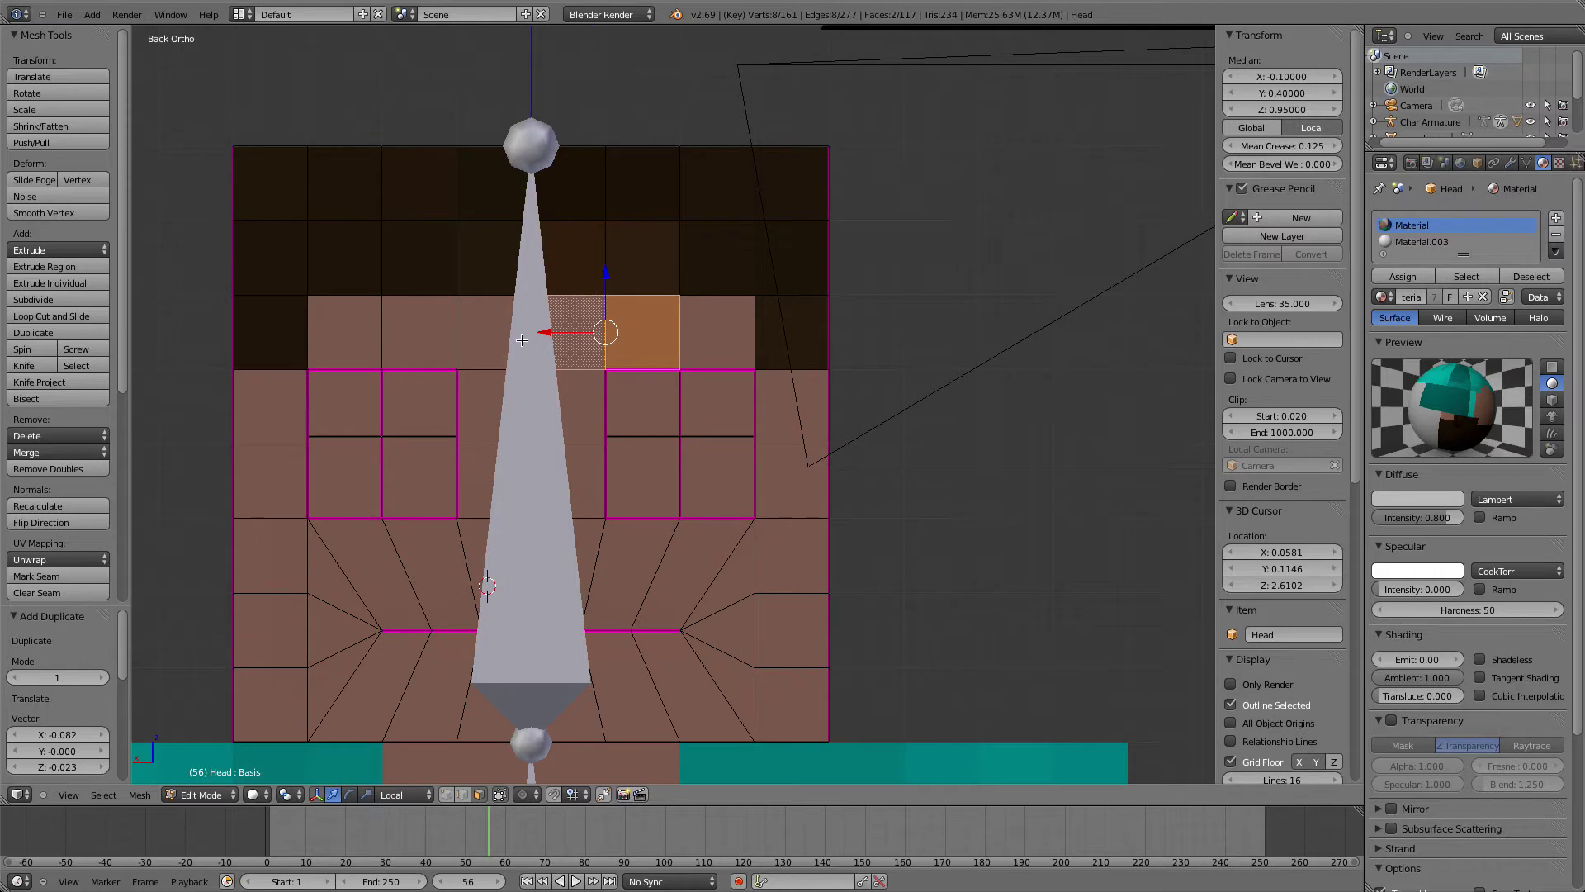
right_click(584, 346)
key("g")
key("x")
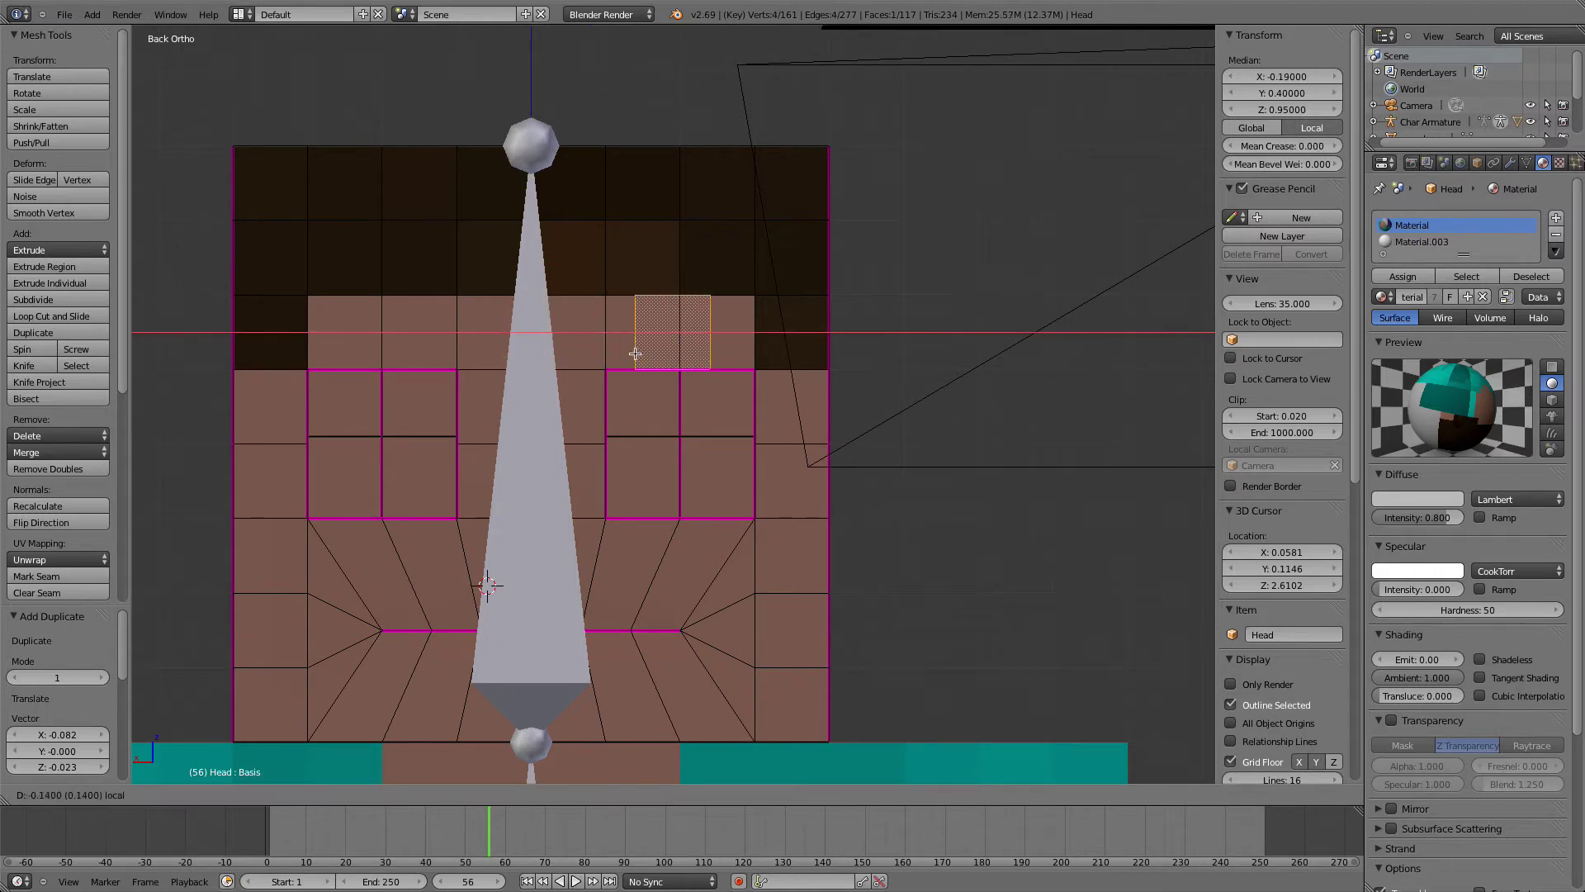
left_click(640, 350)
left_click_drag(677, 298, 686, 404)
Set the duplicated face's mean crease to 1.000 and extrude it in place
mouse_move(672, 418)
middle_mouse_down()
mouse_move(608, 453)
mouse_move(498, 447)
mouse_move(646, 406)
middle_mouse_up()
scroll(498, 447, "up", 3)
scroll(580, 435, "up", 4)
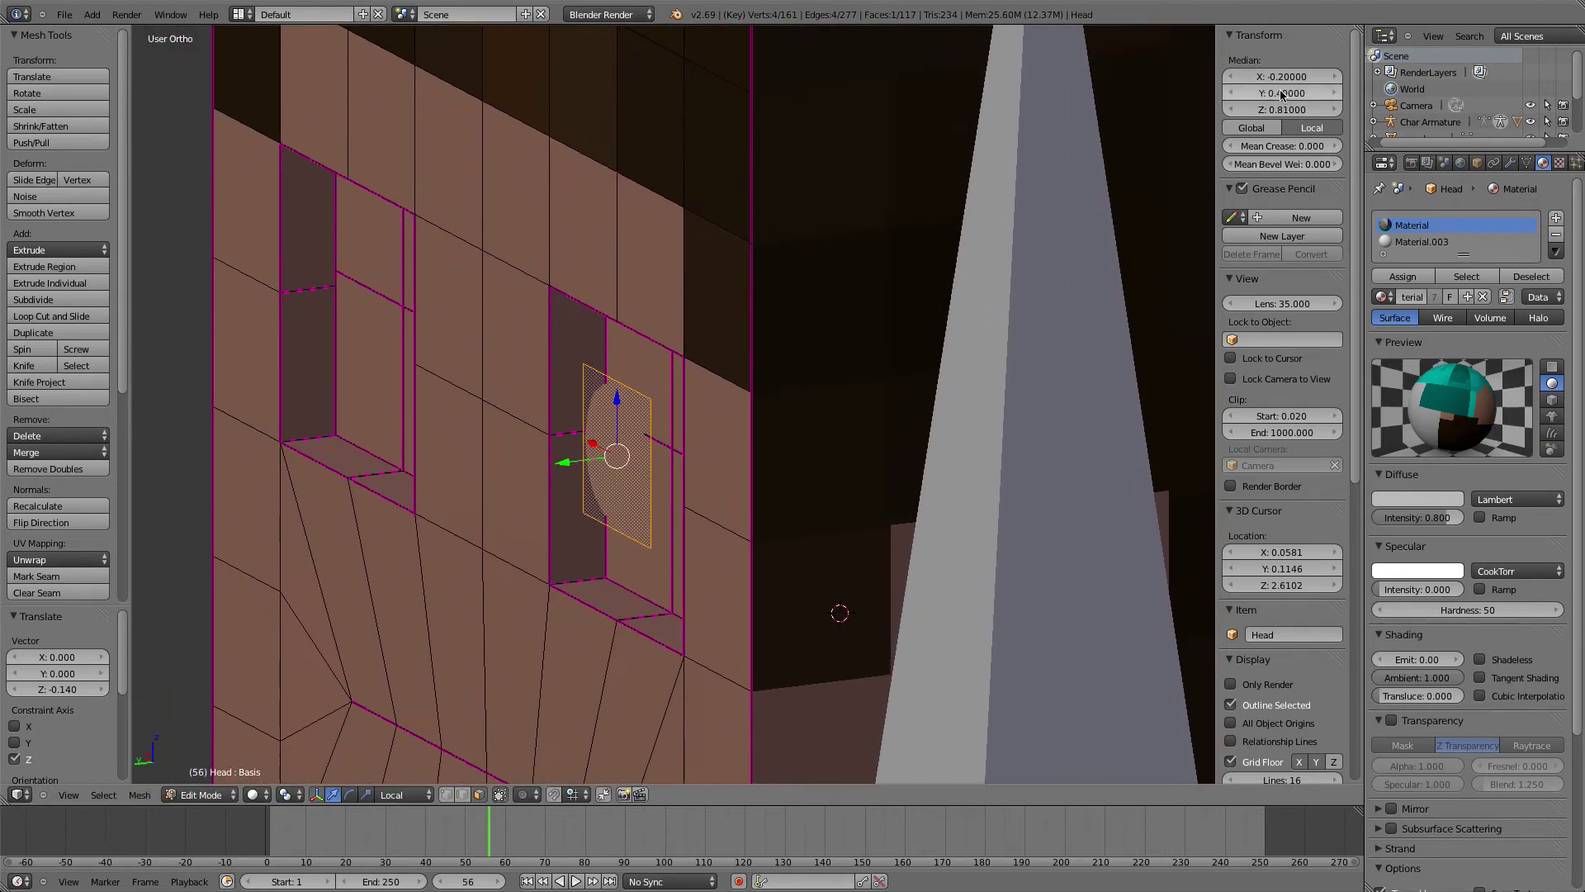
left_click_drag(1259, 139, 1342, 139)
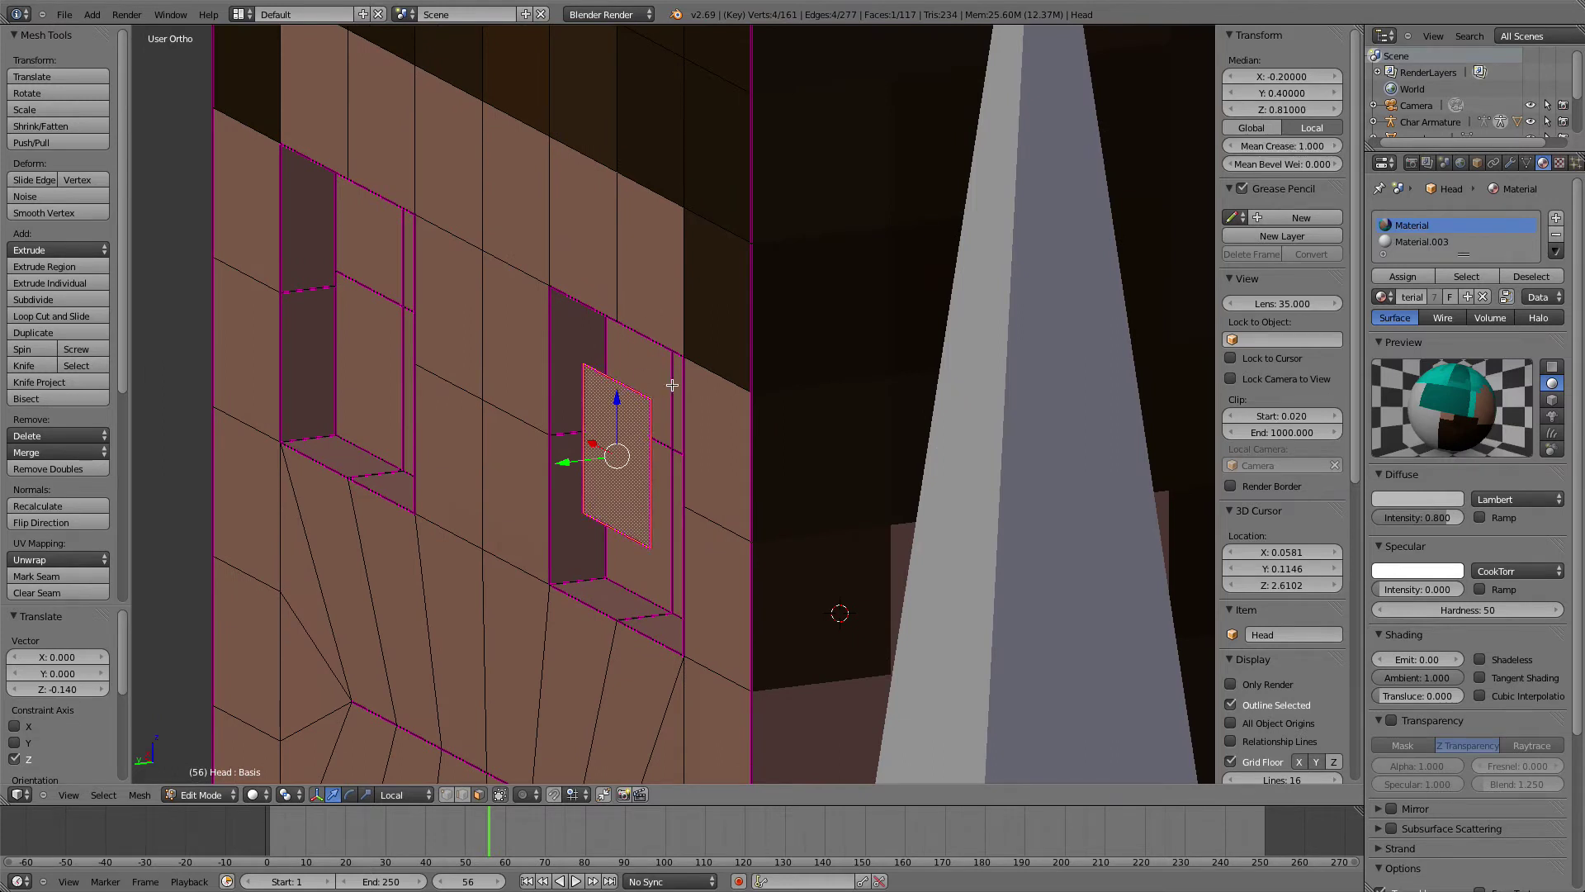
key("e")
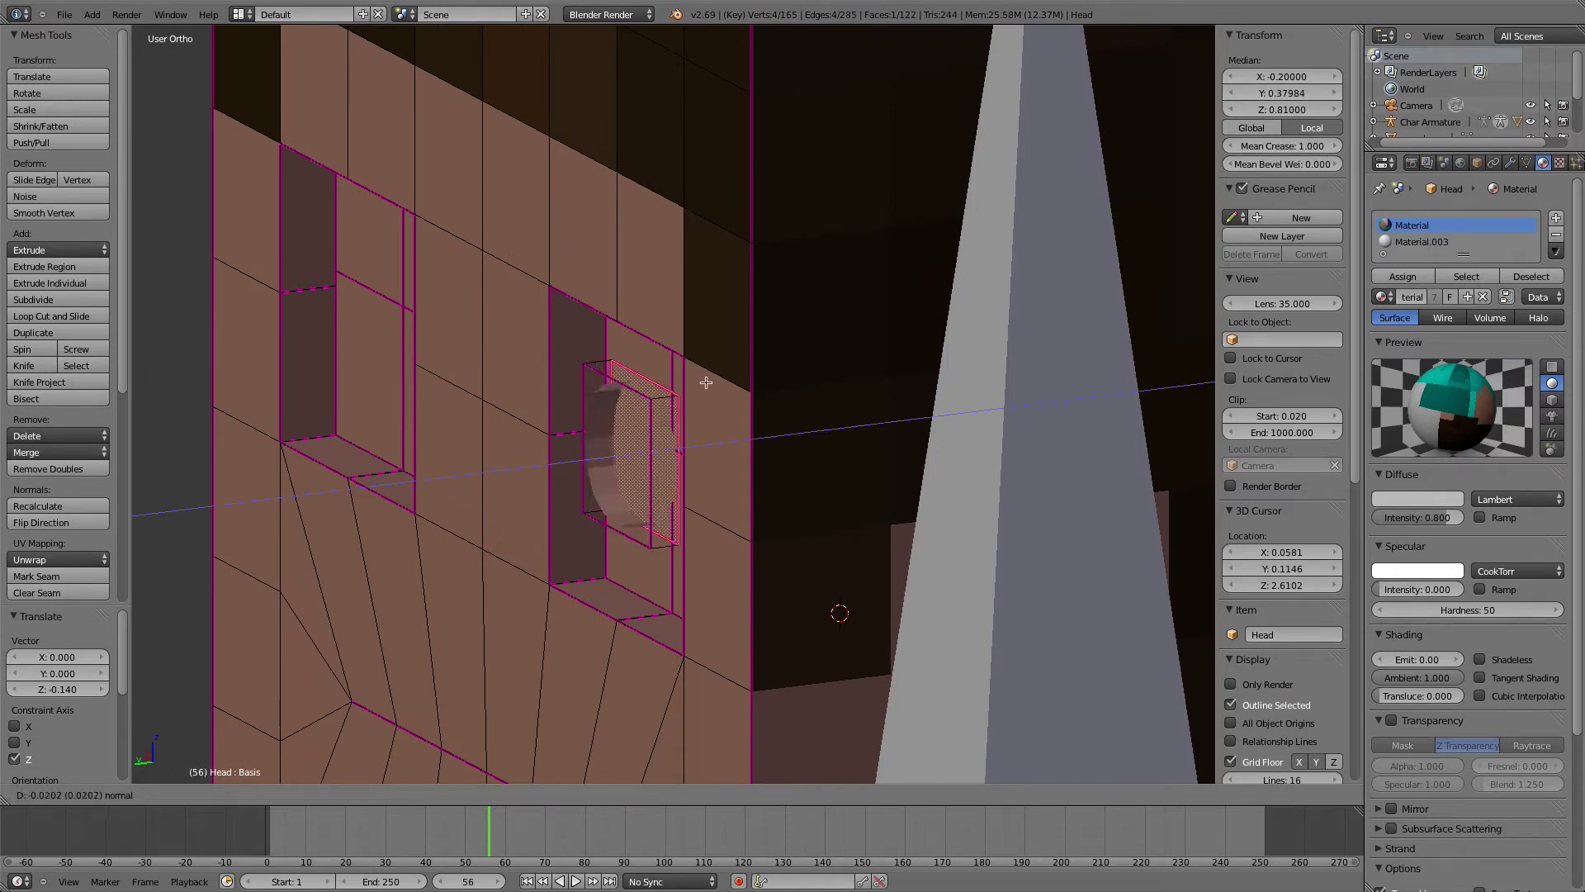
left_click(661, 397)
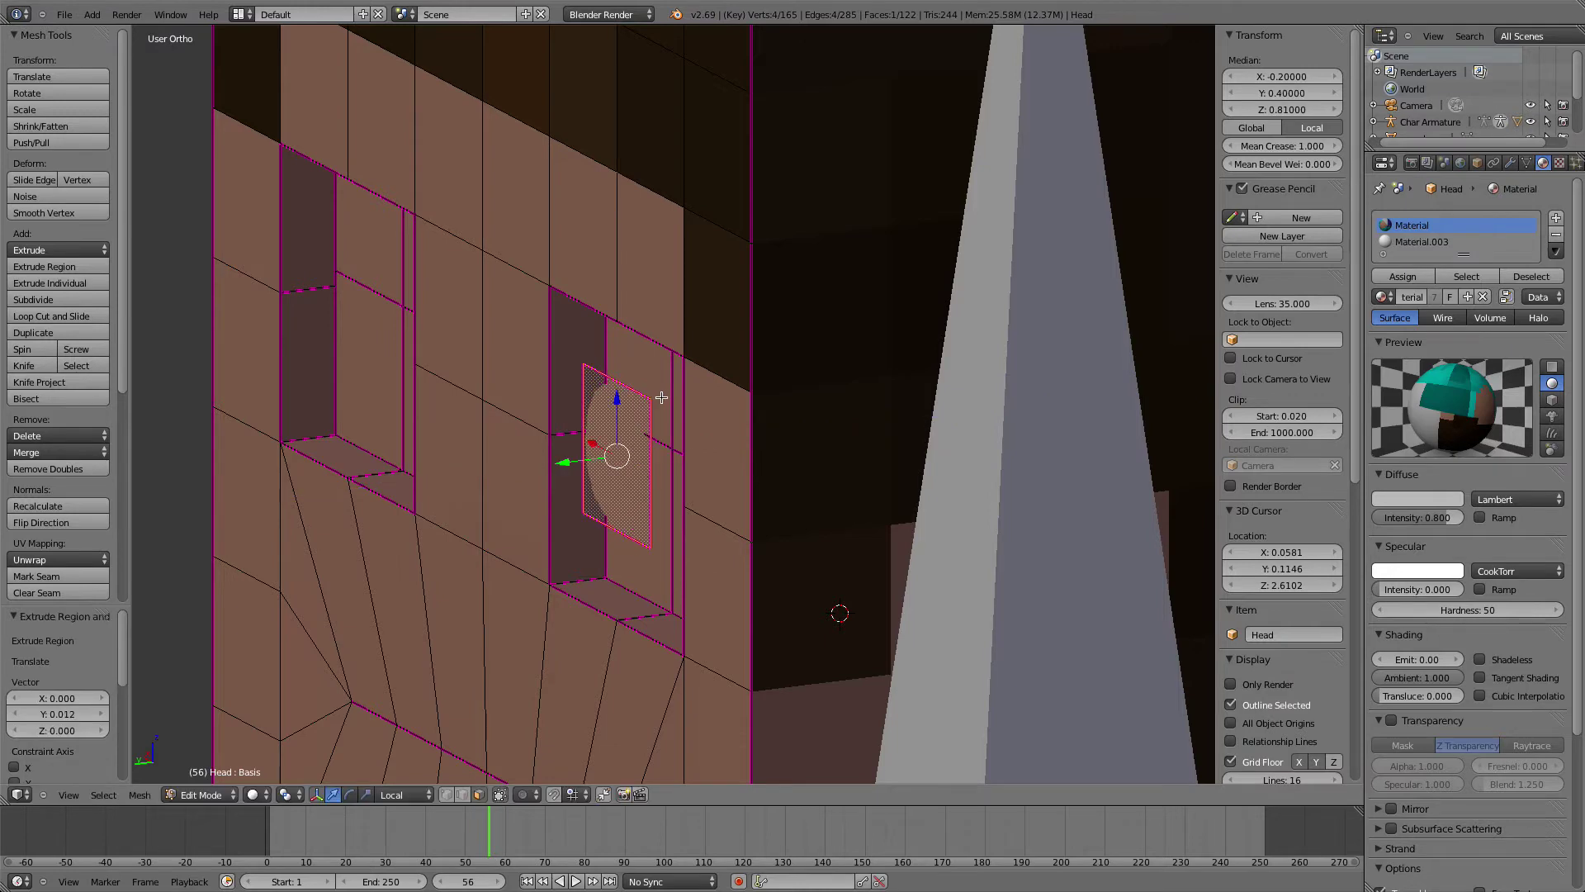
Move the extruded face 0.040 outward along Y in wireframe side view to form a pupil block
key("KP_3")
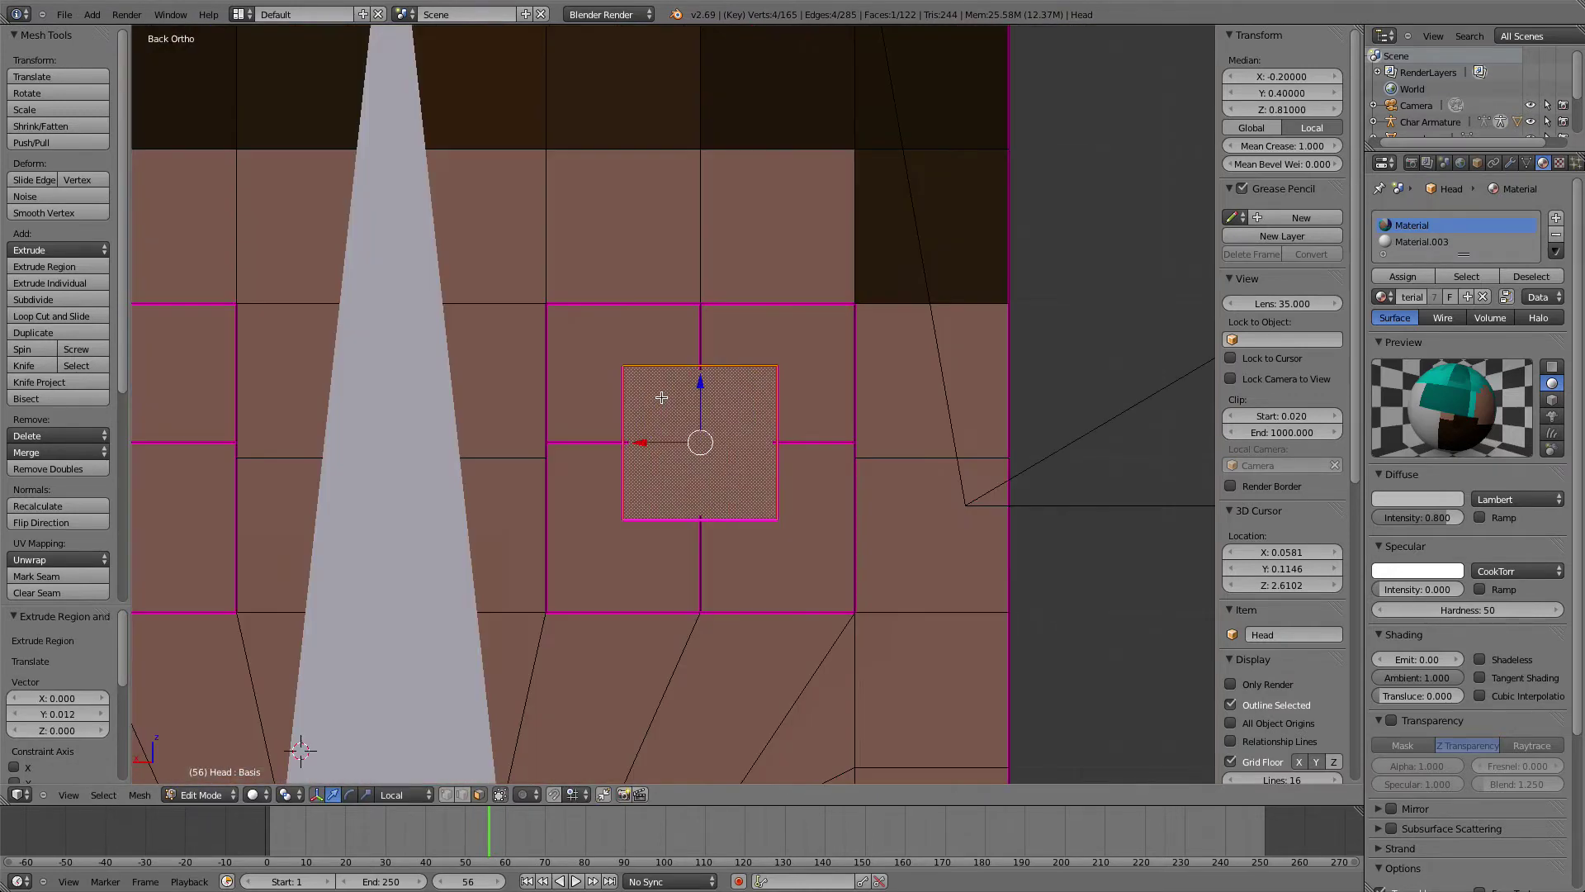
key("z")
key("KP_3")
scroll(748, 408, "down", 2)
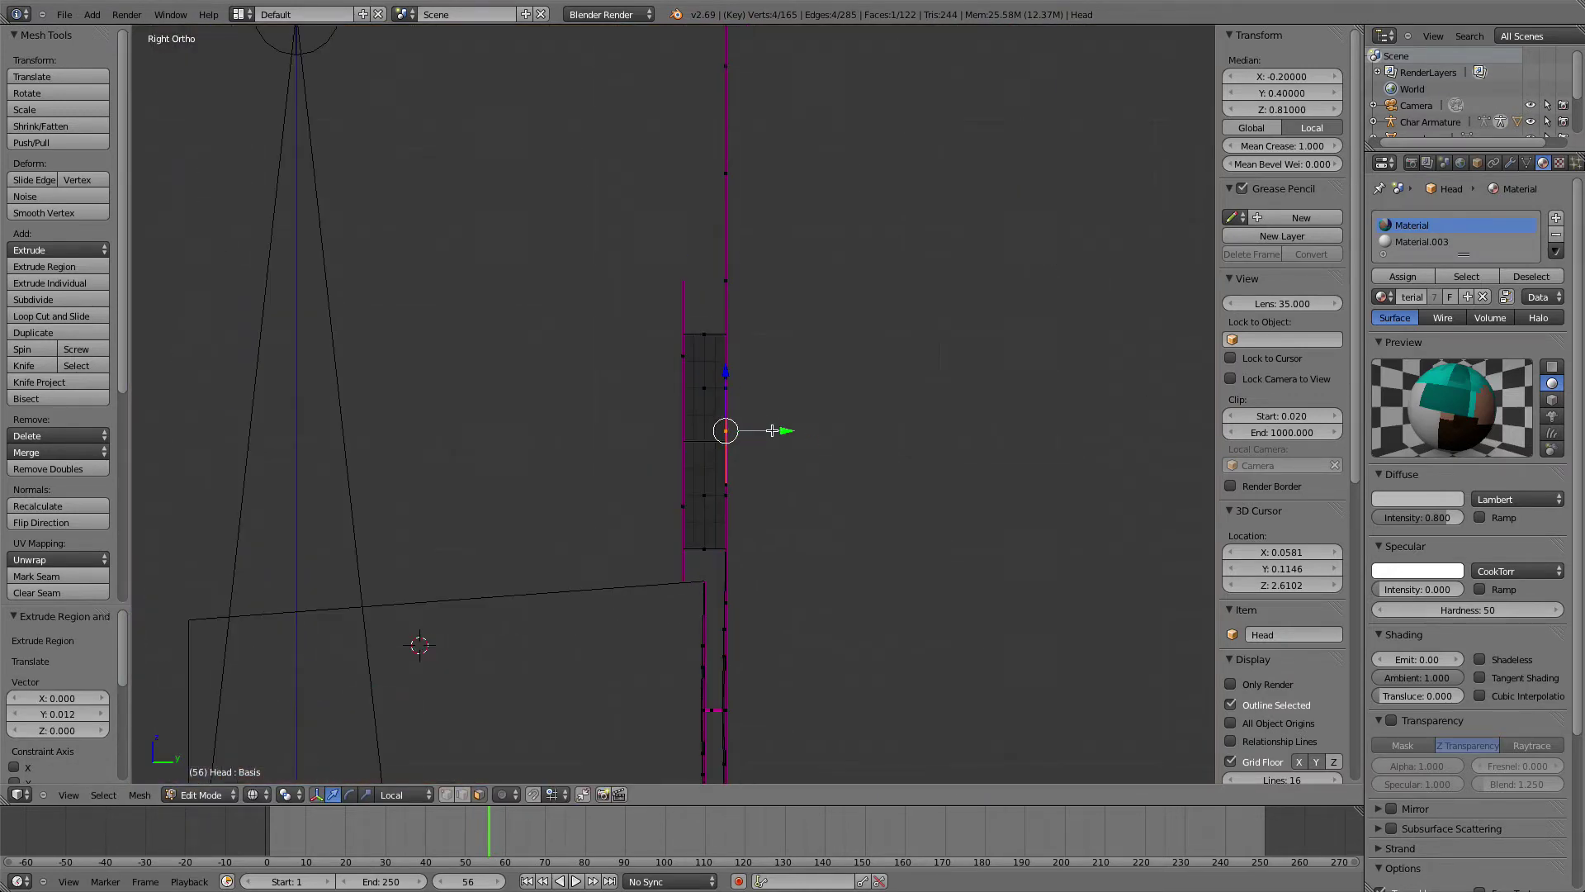
key("e")
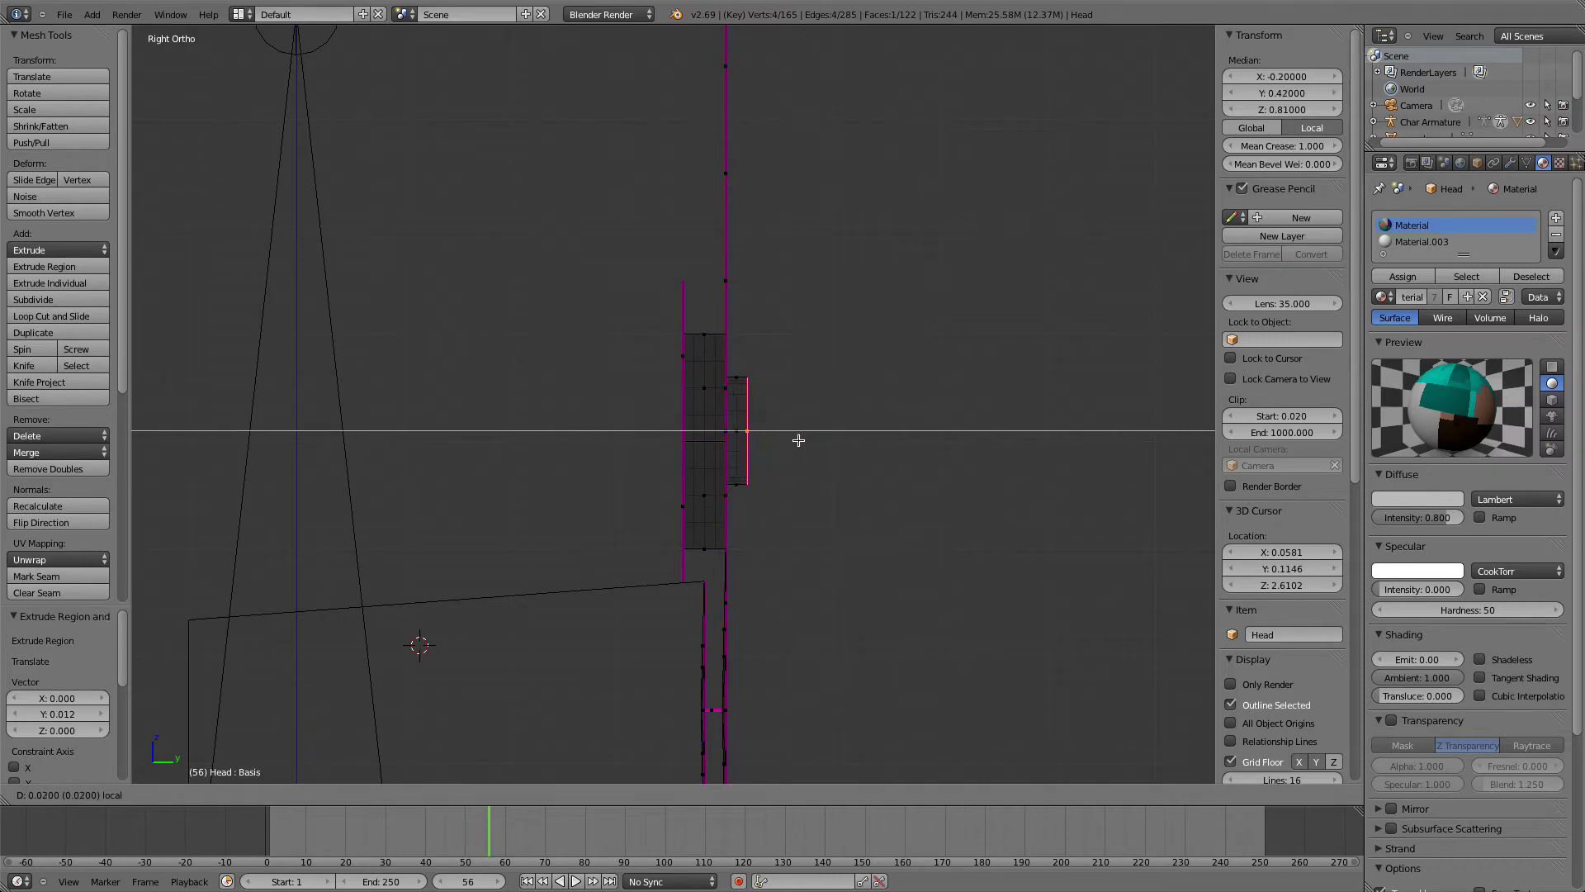
left_click(813, 437)
Select the back face of the pupil block and delete it as a face
mouse_move(768, 436)
middle_mouse_down()
mouse_move(762, 474)
mouse_move(743, 453)
mouse_move(748, 484)
mouse_move(648, 483)
mouse_move(659, 397)
mouse_move(664, 413)
mouse_move(578, 435)
middle_mouse_up()
right_click(726, 457, "shift")
key("z")
right_click(741, 454)
key("z")
right_click(700, 459)
right_click(673, 460)
key("z")
scroll(610, 435, "up", 2)
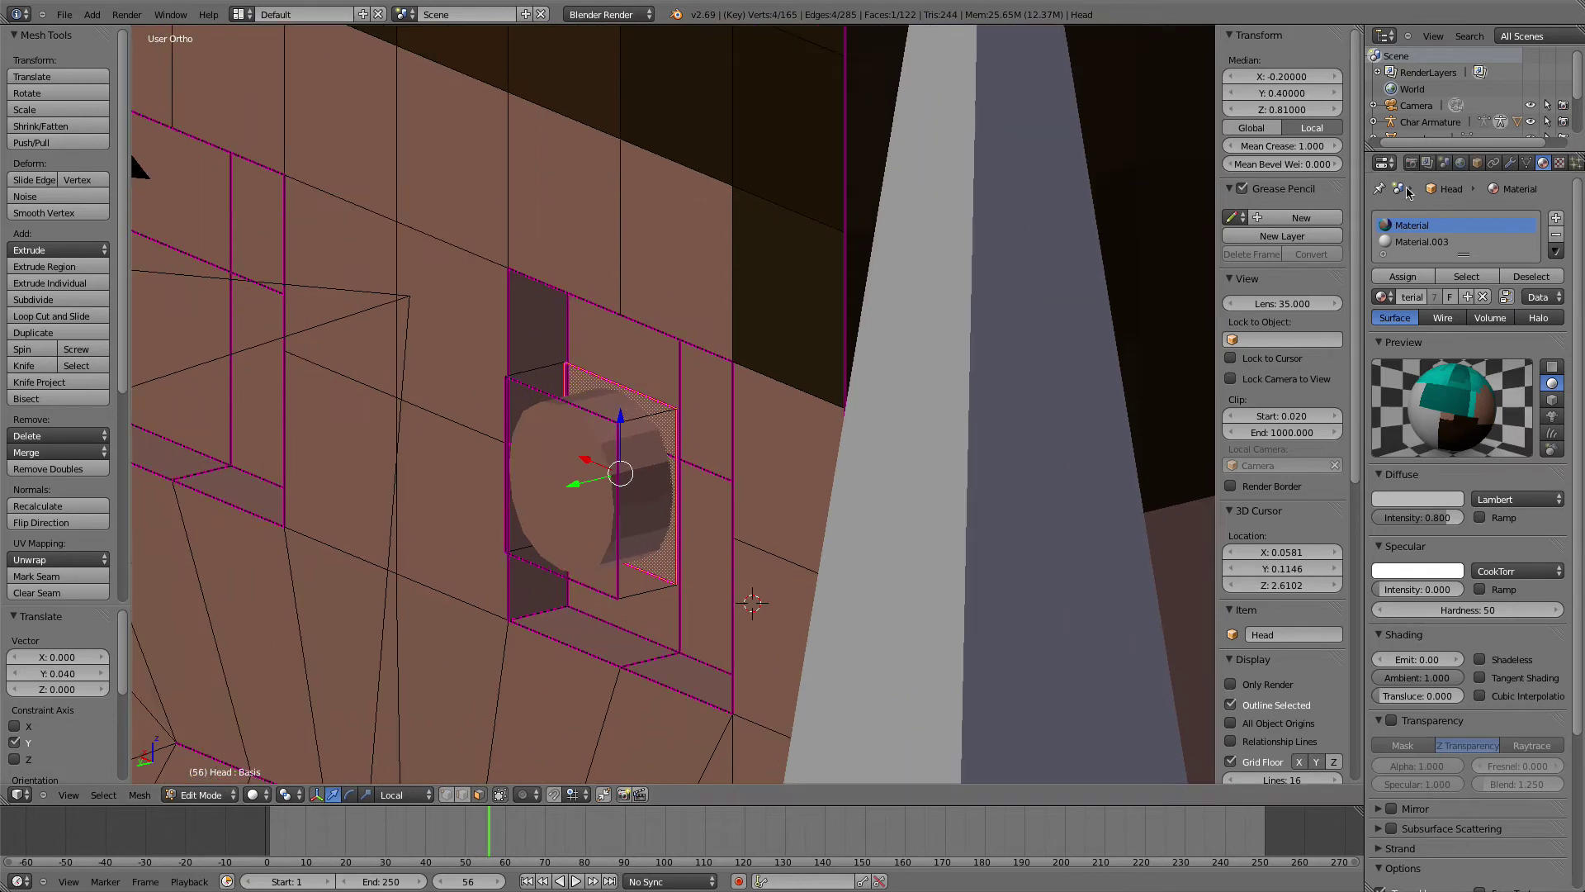
key("x")
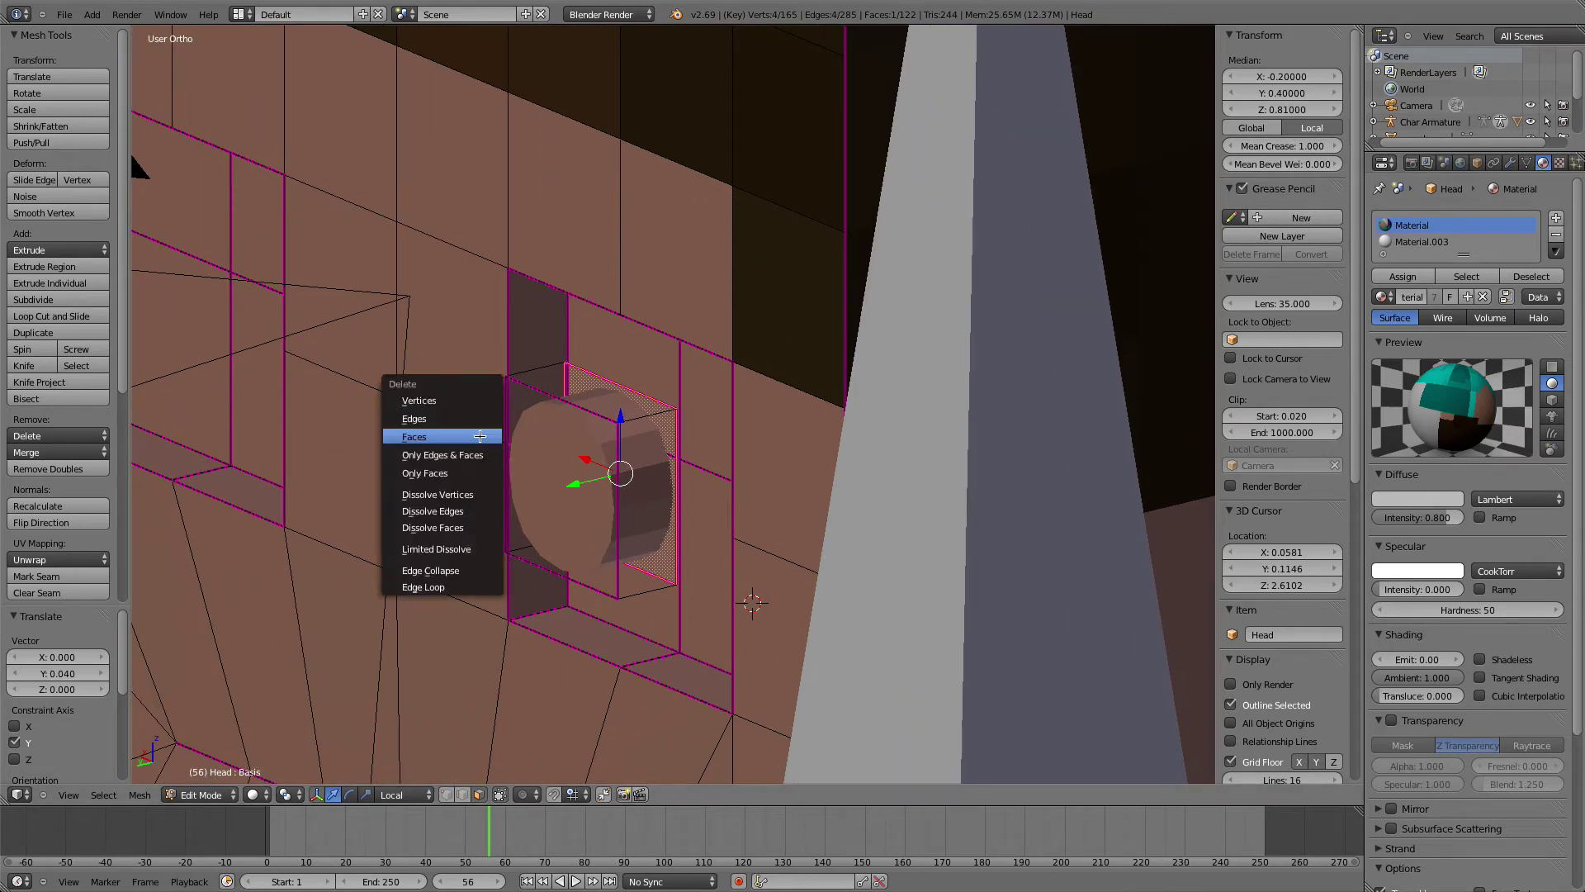
left_click(481, 436)
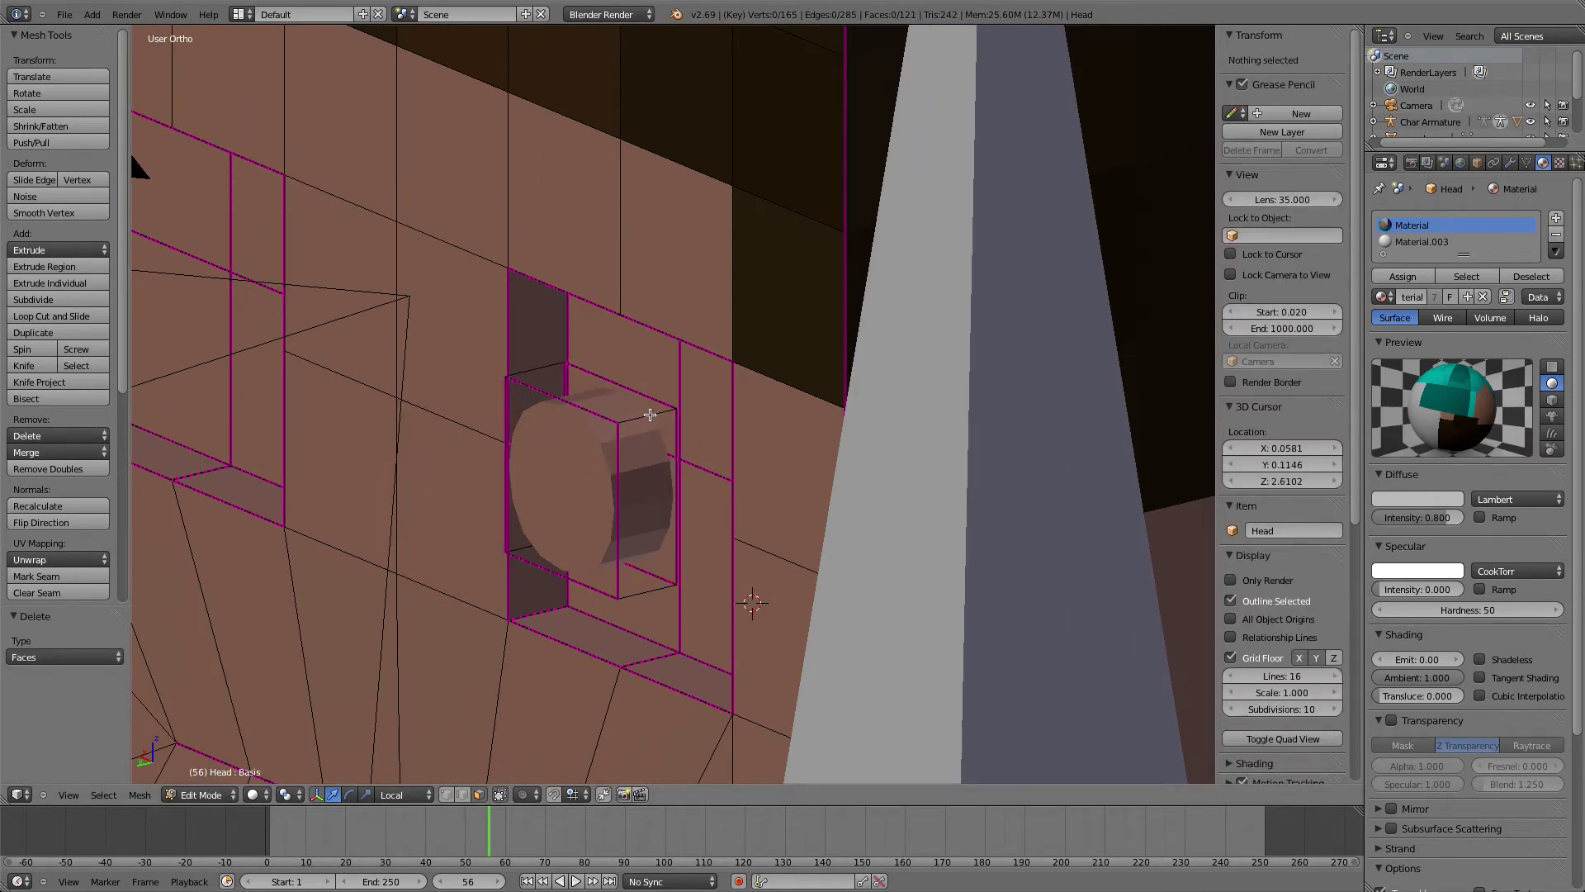
Select the four side faces of the pupil block and set their mean crease to 1.000
right_click(650, 414)
right_click(651, 477, "shift")
middle_click_drag(652, 478, 709, 374)
right_click(694, 372, "shift")
middle_click_drag(604, 384, 727, 556)
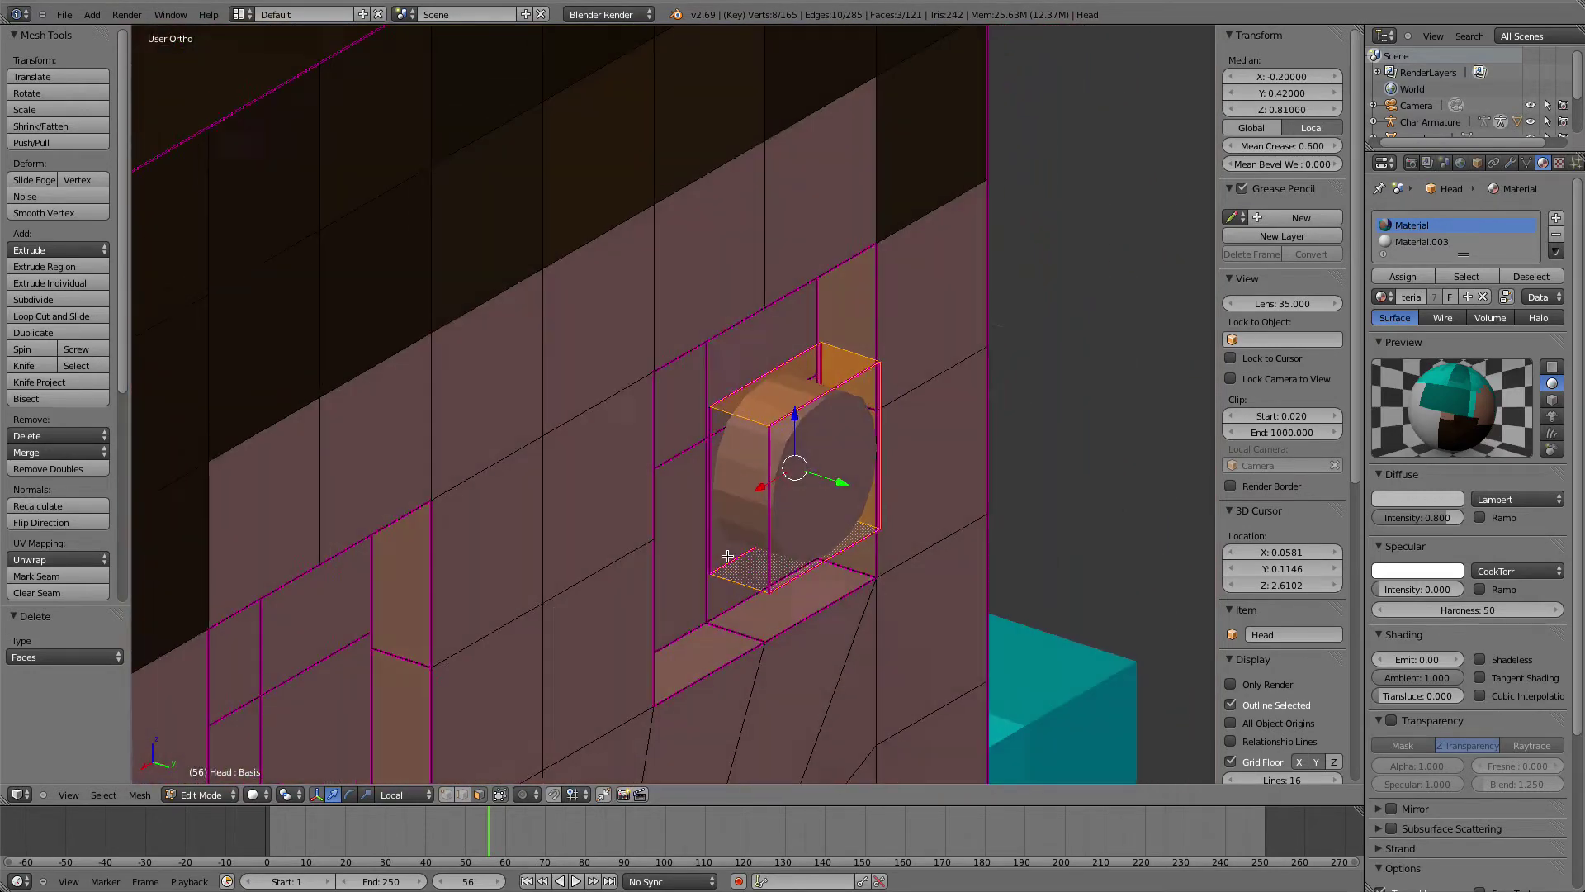
right_click(743, 485, "shift")
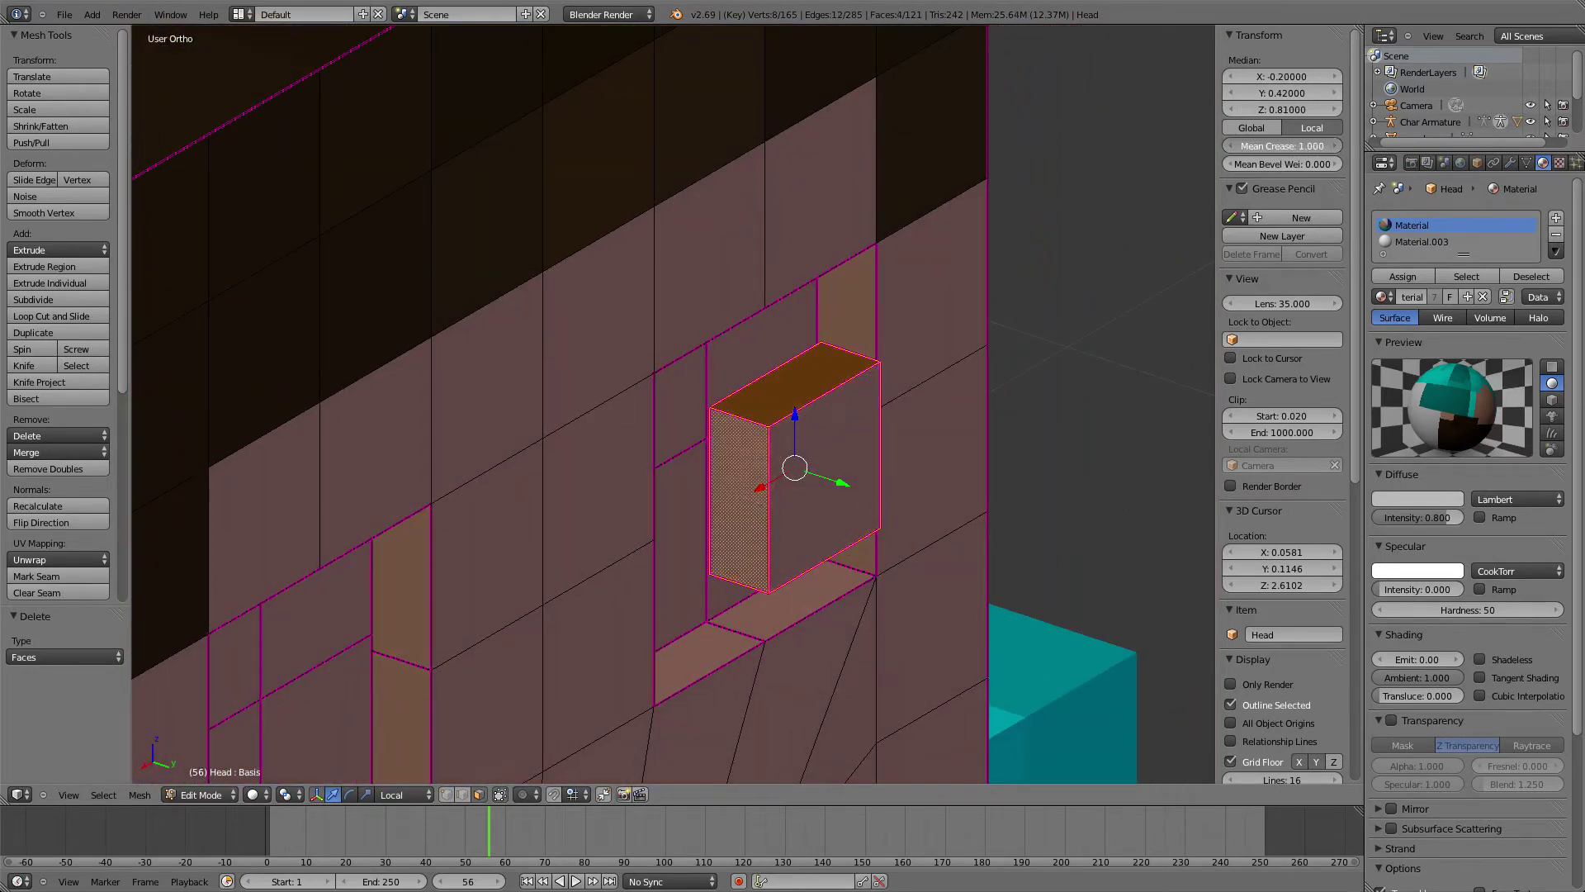
key("Tab")
mouse_move(613, 417)
middle_mouse_down()
mouse_move(474, 407)
mouse_move(490, 394)
mouse_move(404, 329)
mouse_move(591, 428)
middle_mouse_up()
scroll(489, 394, "down", 3)
Add the front face to the selection and move the pupil block into the eye recess, to median Y 0.370 and Z 0.800
key("Tab")
right_click(604, 425, "shift")
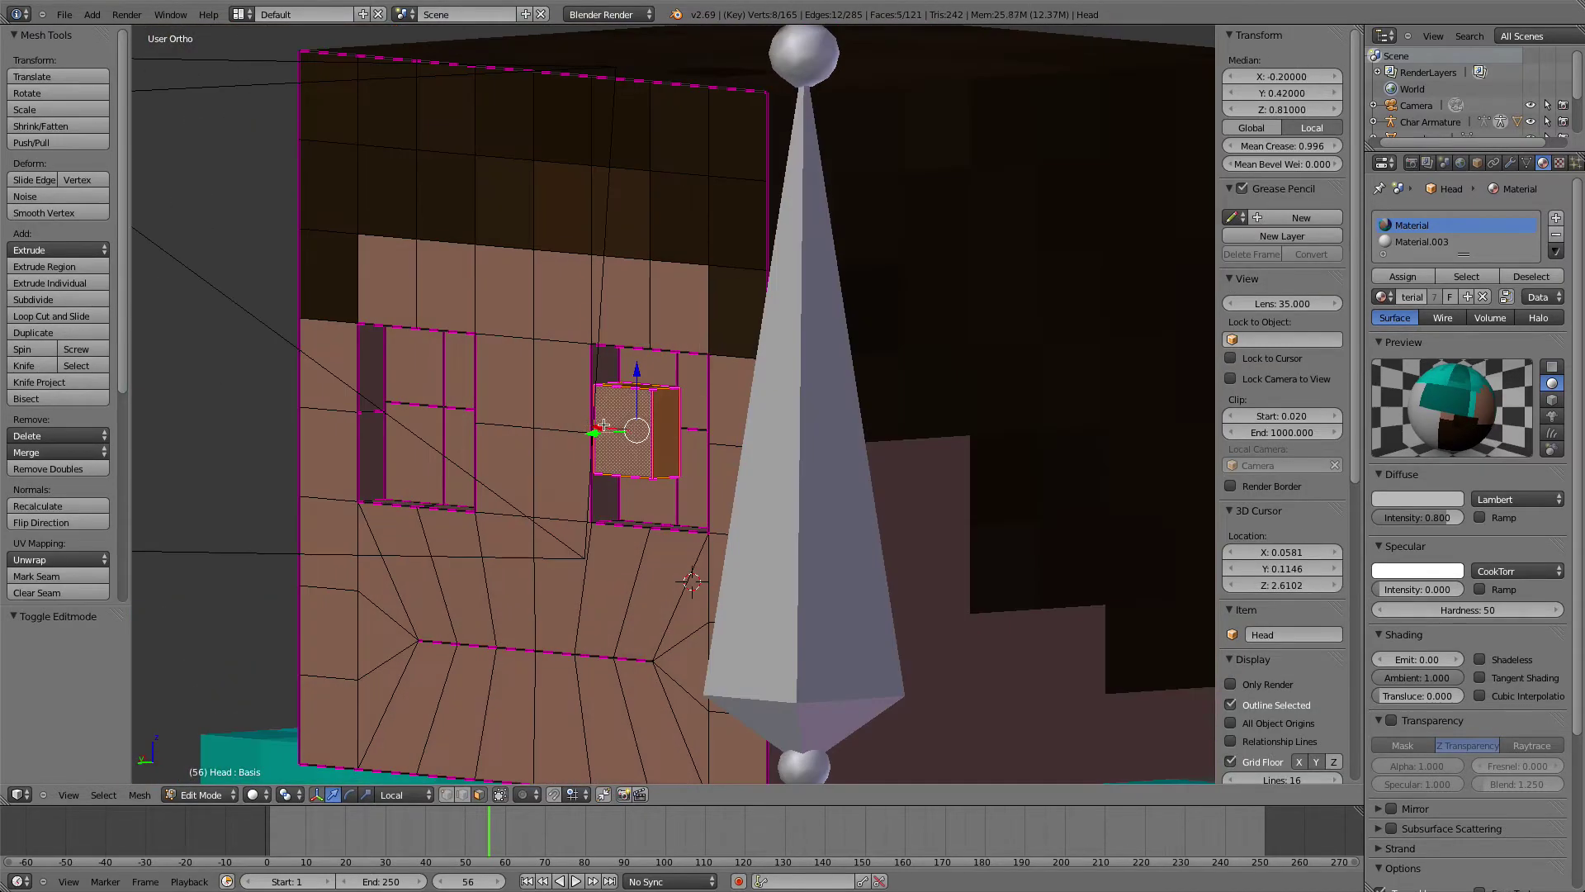
key("KP_3")
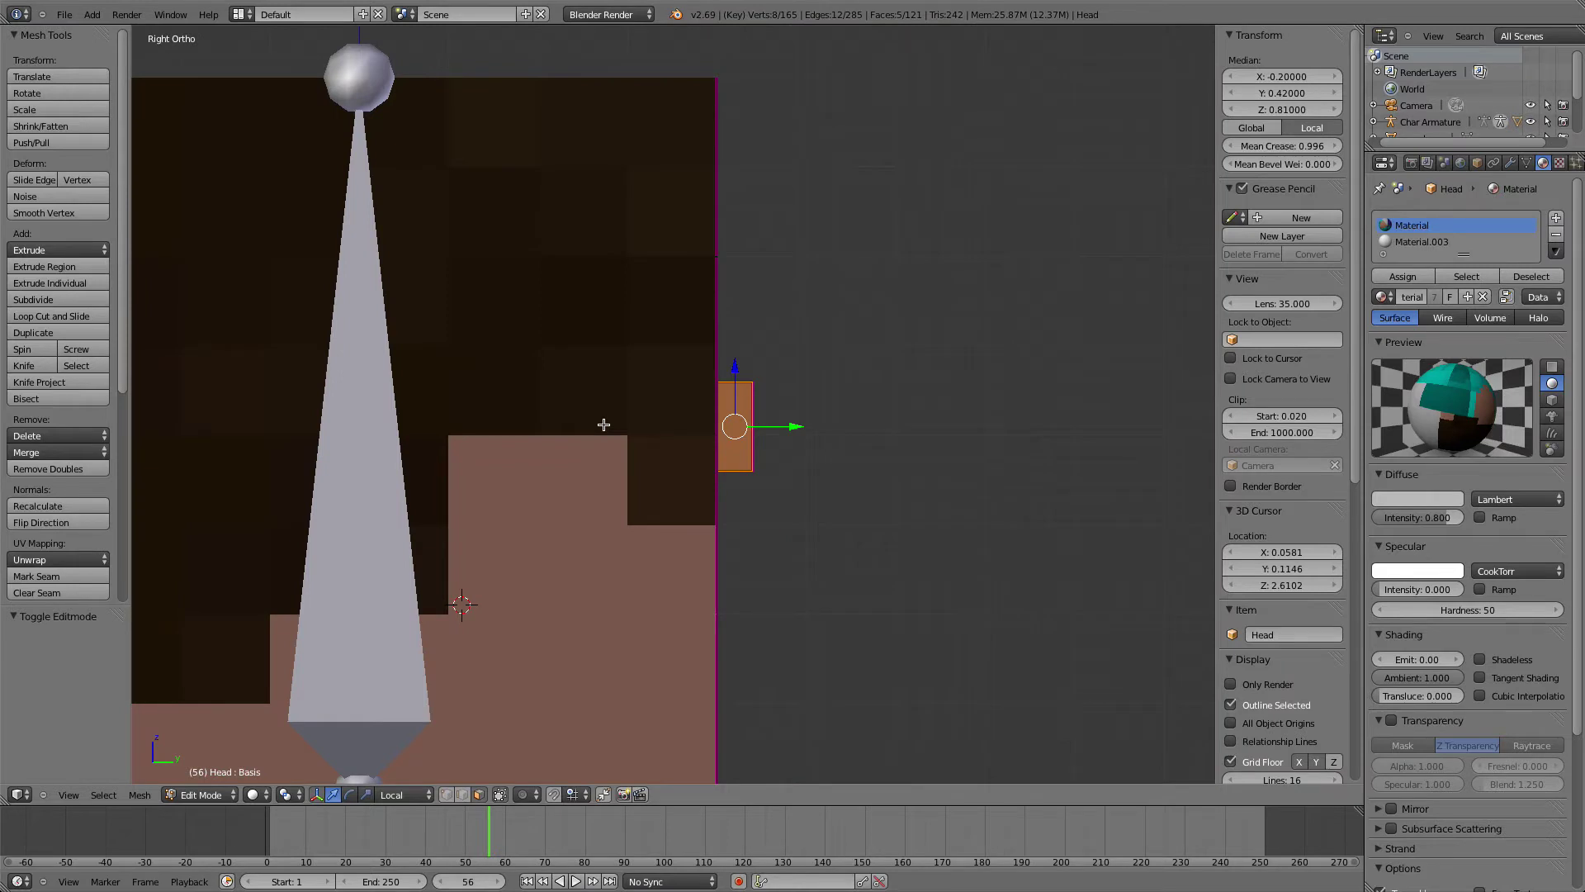
key("ctrl+KP_3")
scroll(603, 425, "down", 3)
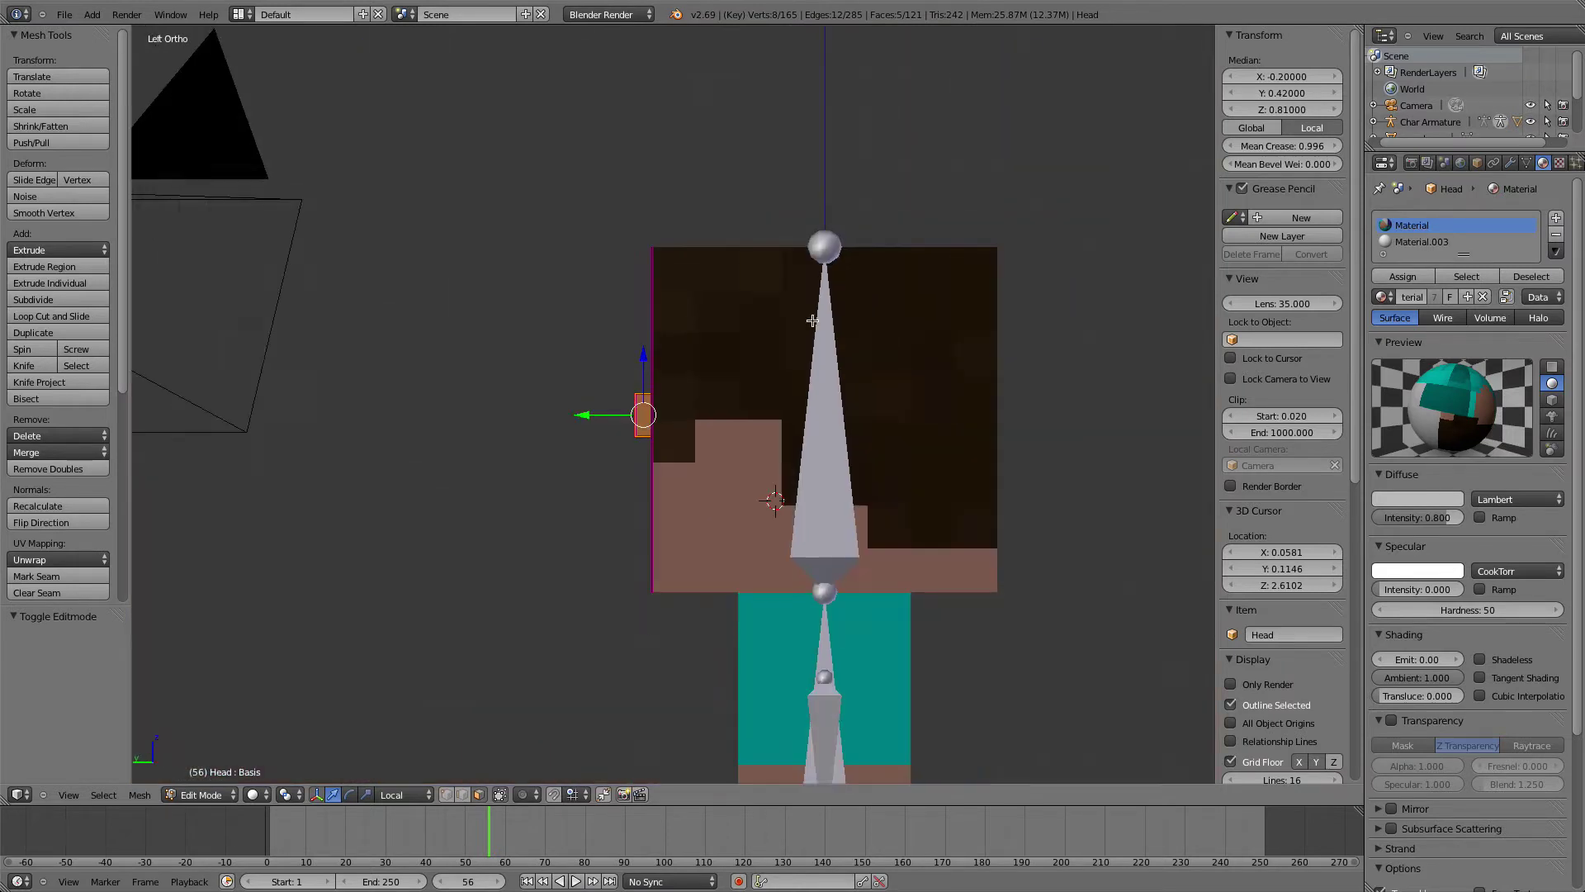
left_click(1526, 163)
scroll(557, 434, "up", 4)
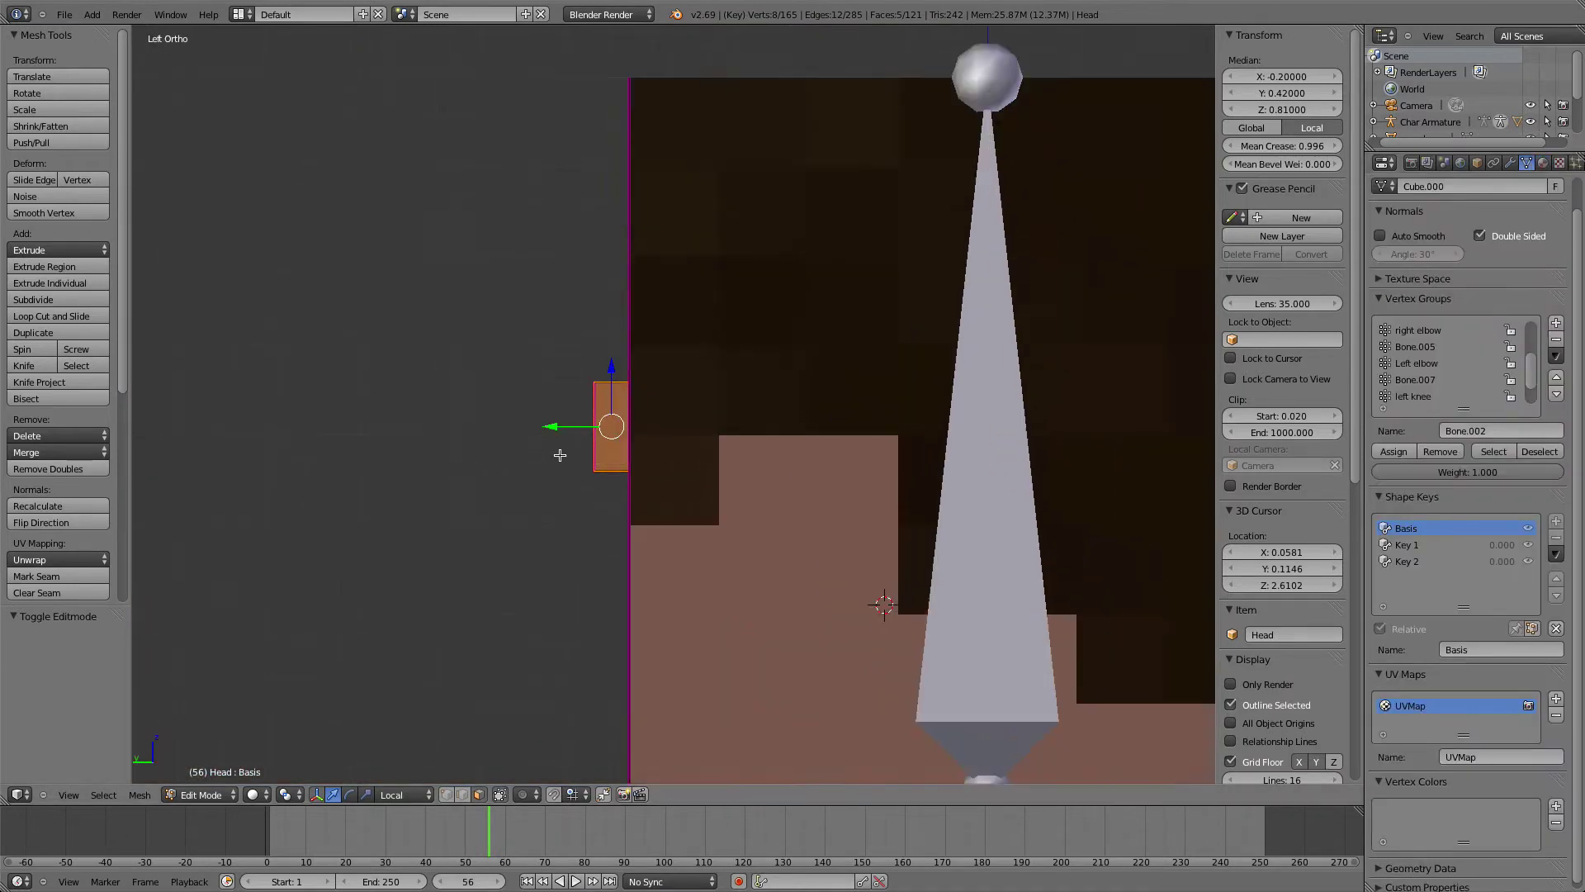
key("z")
left_click_drag(563, 430, 657, 397)
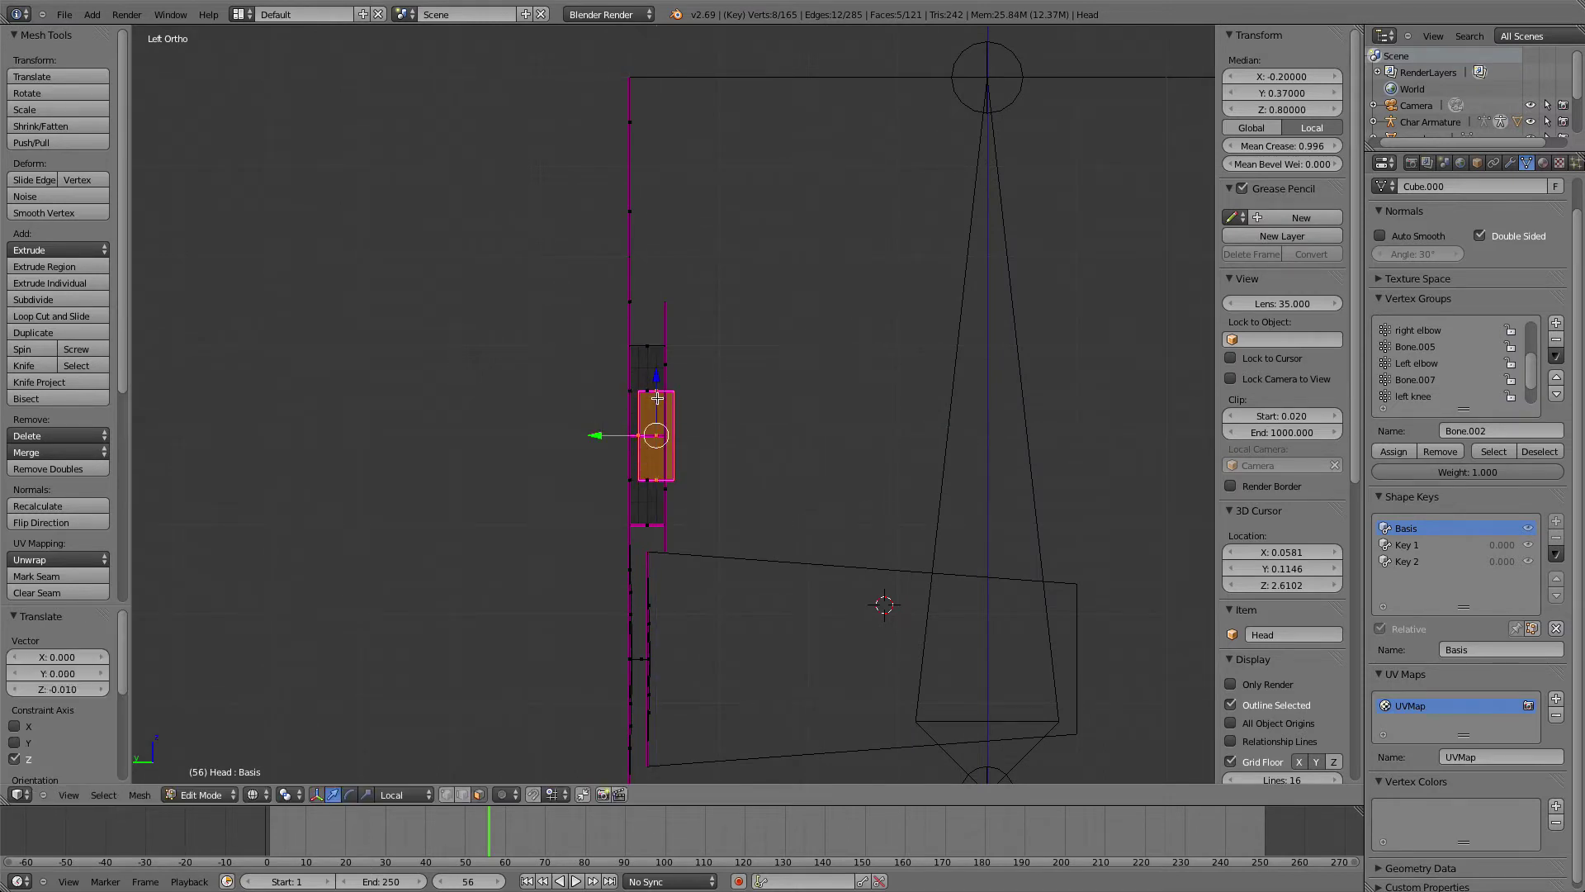
Switch to solid shading and examine the pupil block's fit in the eye recess from angled and straight-on views
scroll(657, 398, "up", 2)
mouse_move(656, 399)
middle_mouse_down()
mouse_move(779, 418)
mouse_move(609, 410)
middle_mouse_up()
key("z")
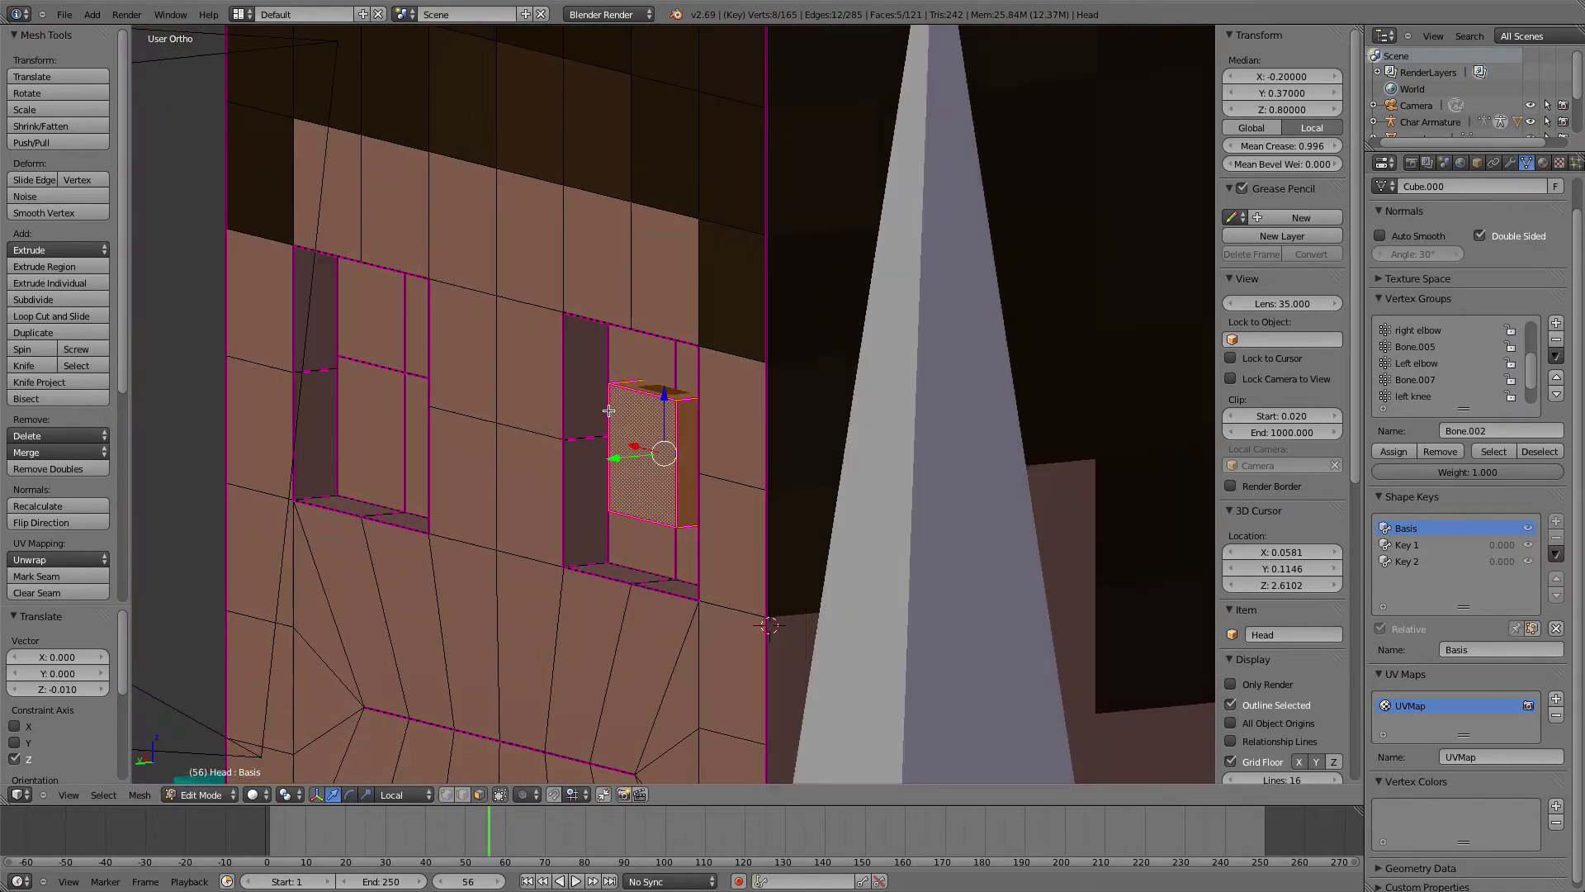
key("ctrl+KP_1")
scroll(609, 410, "up", 3)
scroll(619, 409, "down", 2)
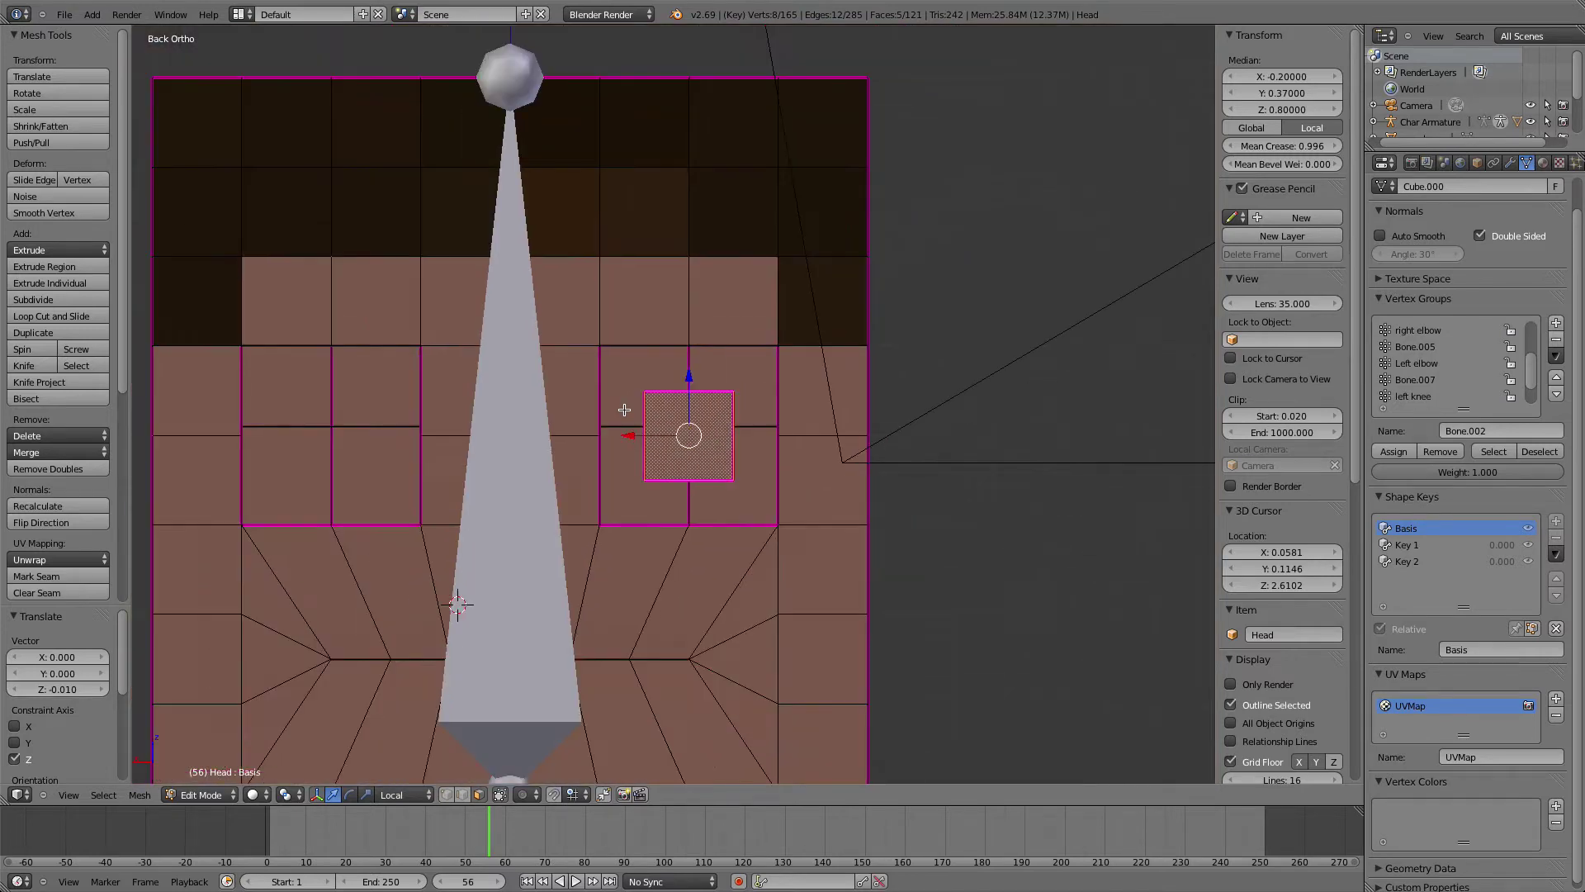
middle_click_drag(677, 410, 435, 395)
middle_click_drag(372, 467, 422, 465)
scroll(421, 465, "up", 1)
key("ctrl+KP_1")
scroll(494, 440, "down", 2)
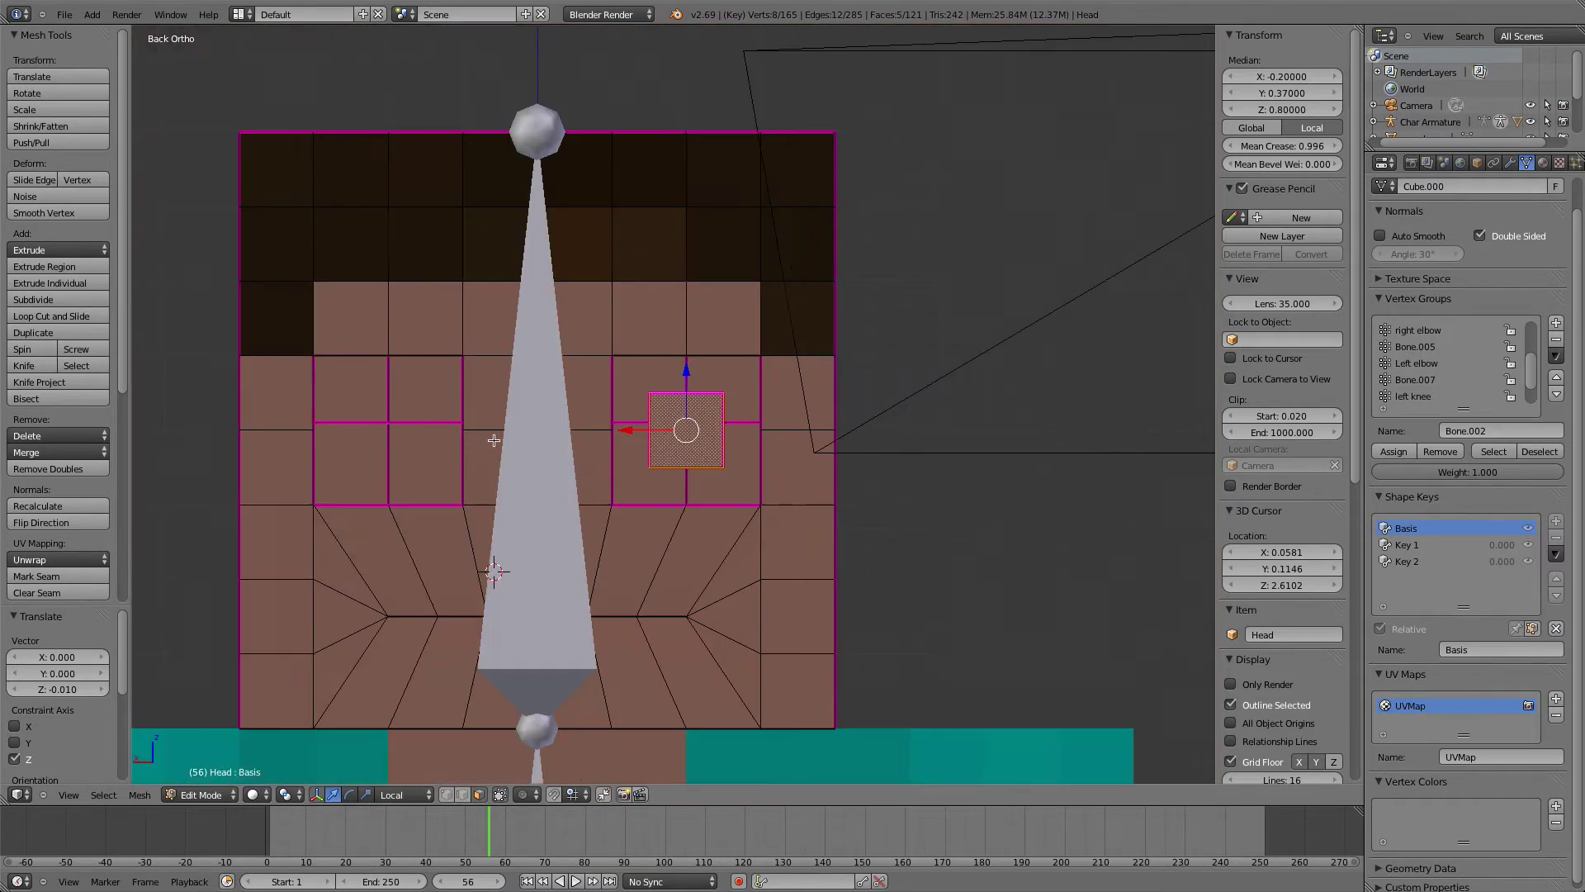
Shift the pupil block 0.010 along X and duplicate it into the other eye recess, offset 0.380 in X and 0.010 in Z
left_click_drag(634, 429, 623, 435)
middle_click_drag(627, 432, 711, 451, "shift")
key("shift+d")
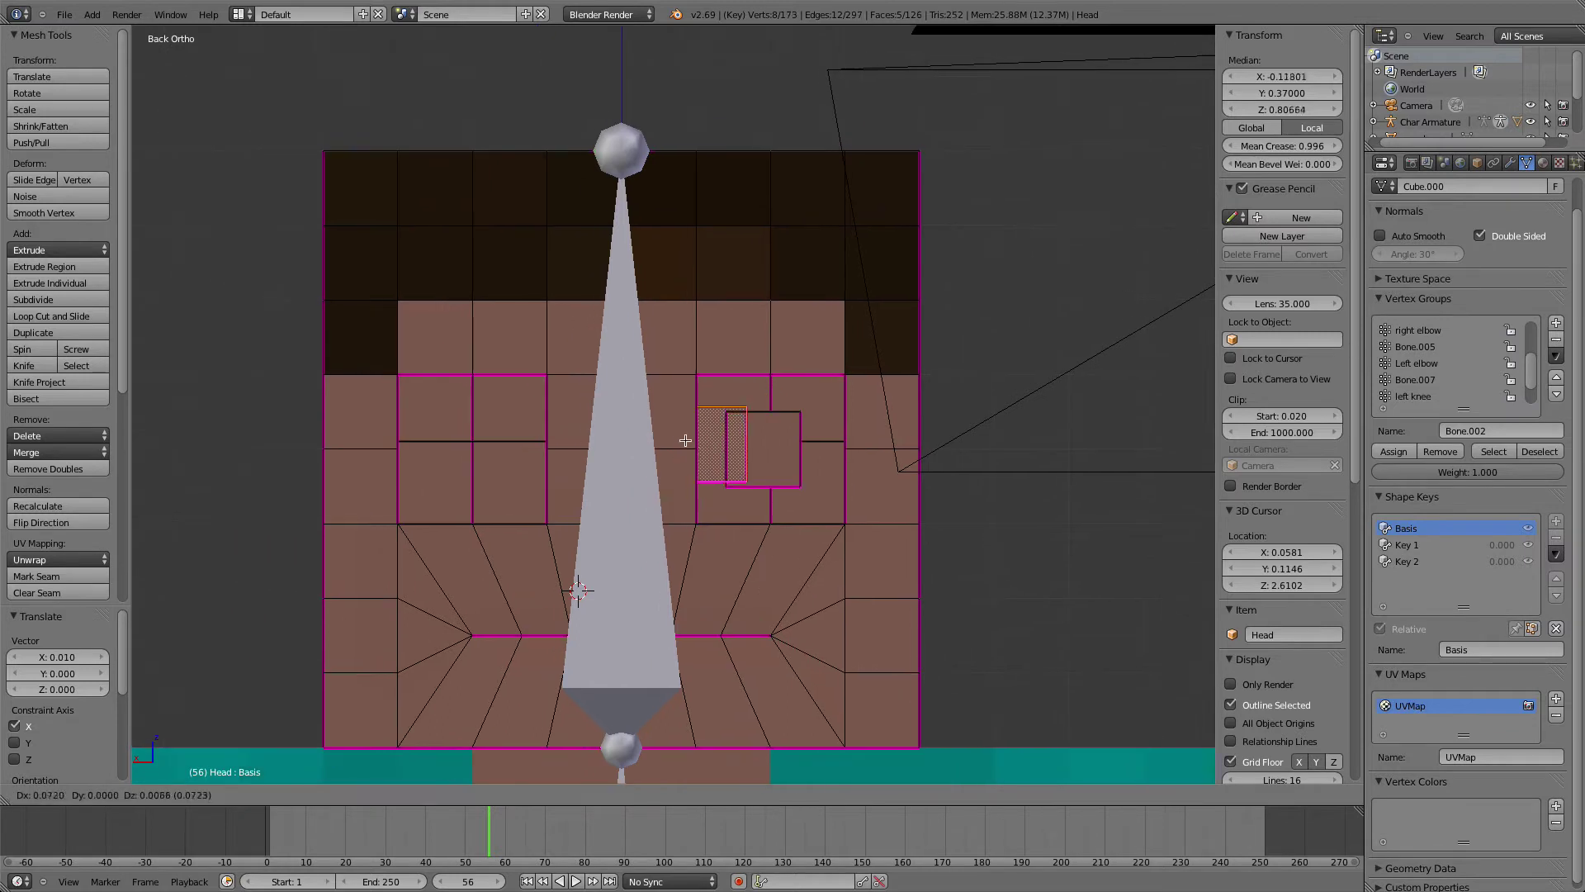
mouse_move(455, 432)
left_mouse_down()
mouse_move(436, 433)
mouse_move(453, 435)
left_mouse_up()
middle_click_drag(452, 435, 528, 513)
Add the five faces of the original pupil block to the selection so both pupil blocks are selected
middle_click_drag(728, 476, 955, 453)
right_click(692, 483, "shift")
right_click(706, 483, "shift")
right_click(694, 462, "shift")
right_click(726, 454, "shift")
right_click(758, 481, "shift")
Add a new head material with a black diffuse colour and specular intensity 0.000, and assign it to both pupil blocks
left_click(1460, 163)
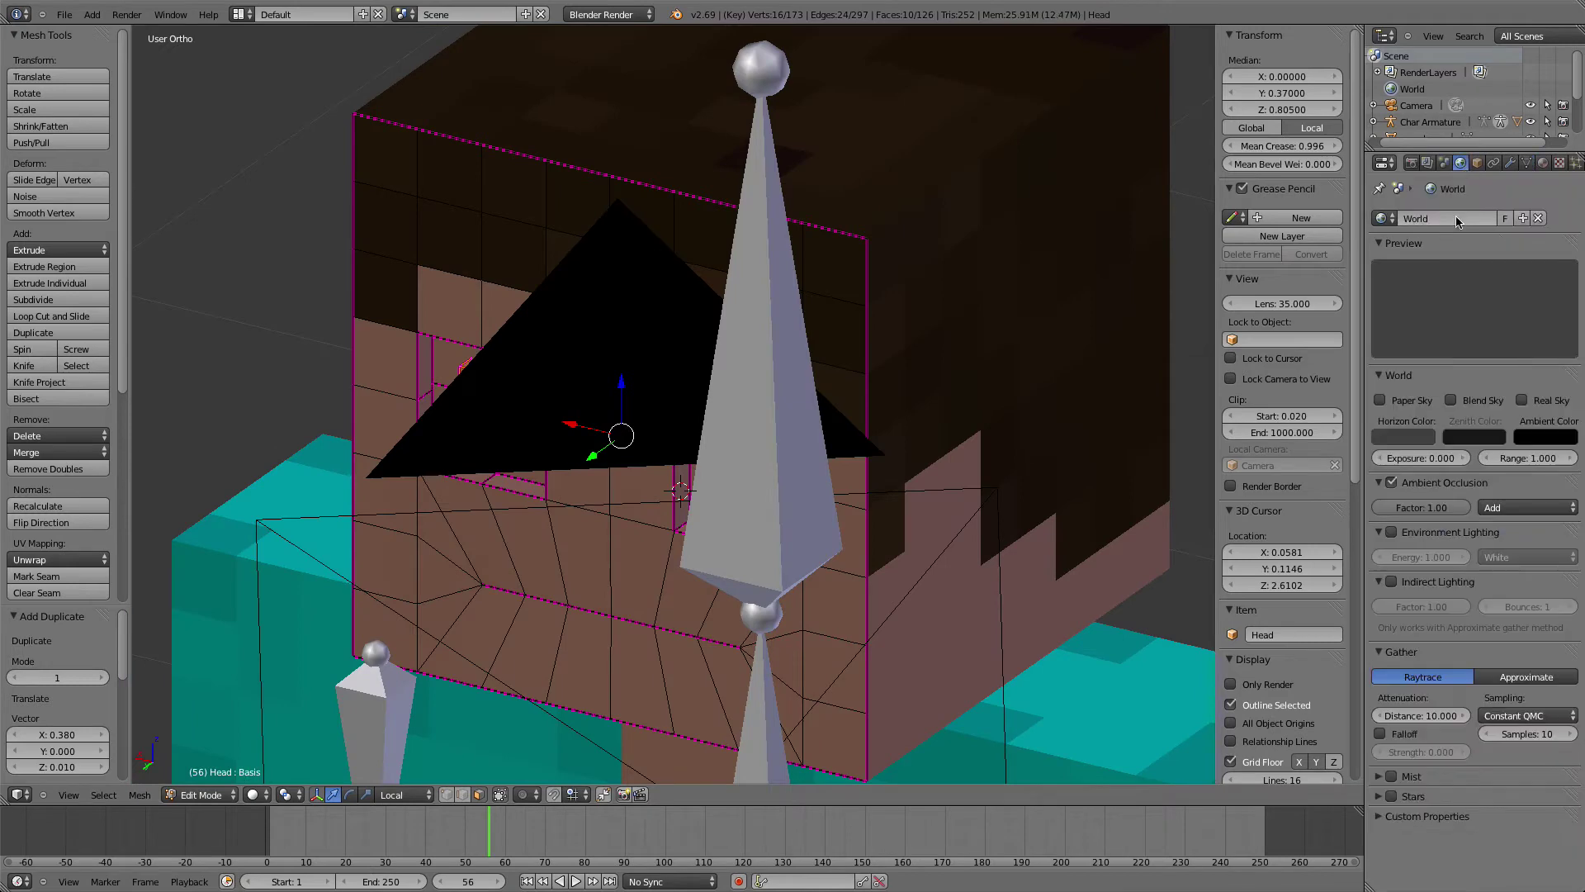
left_click(1543, 163)
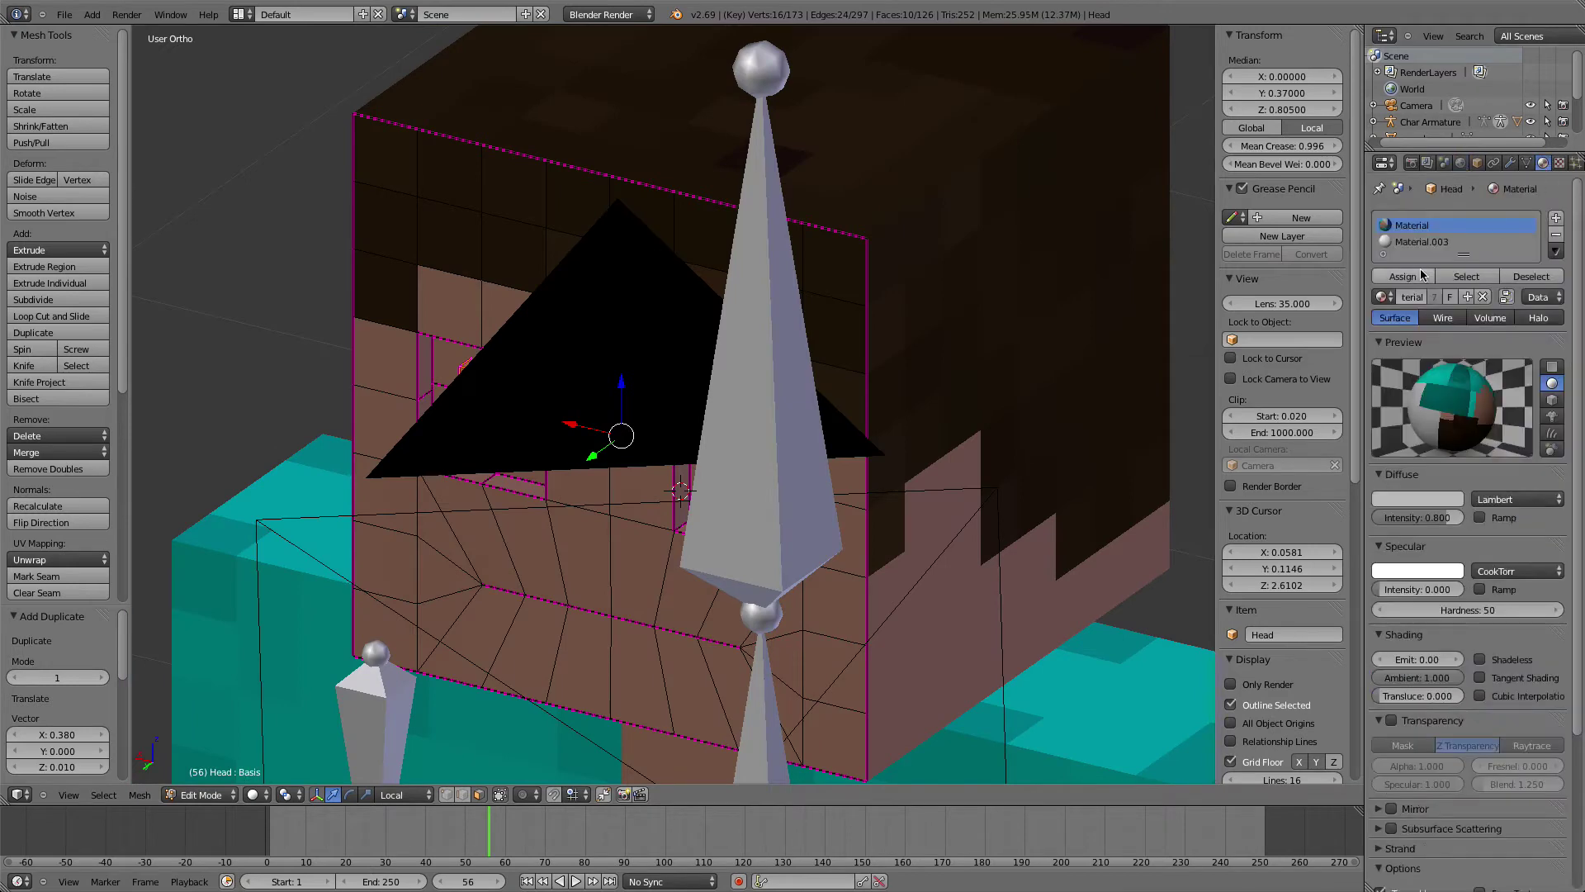
left_click(1556, 218)
left_click(1428, 312)
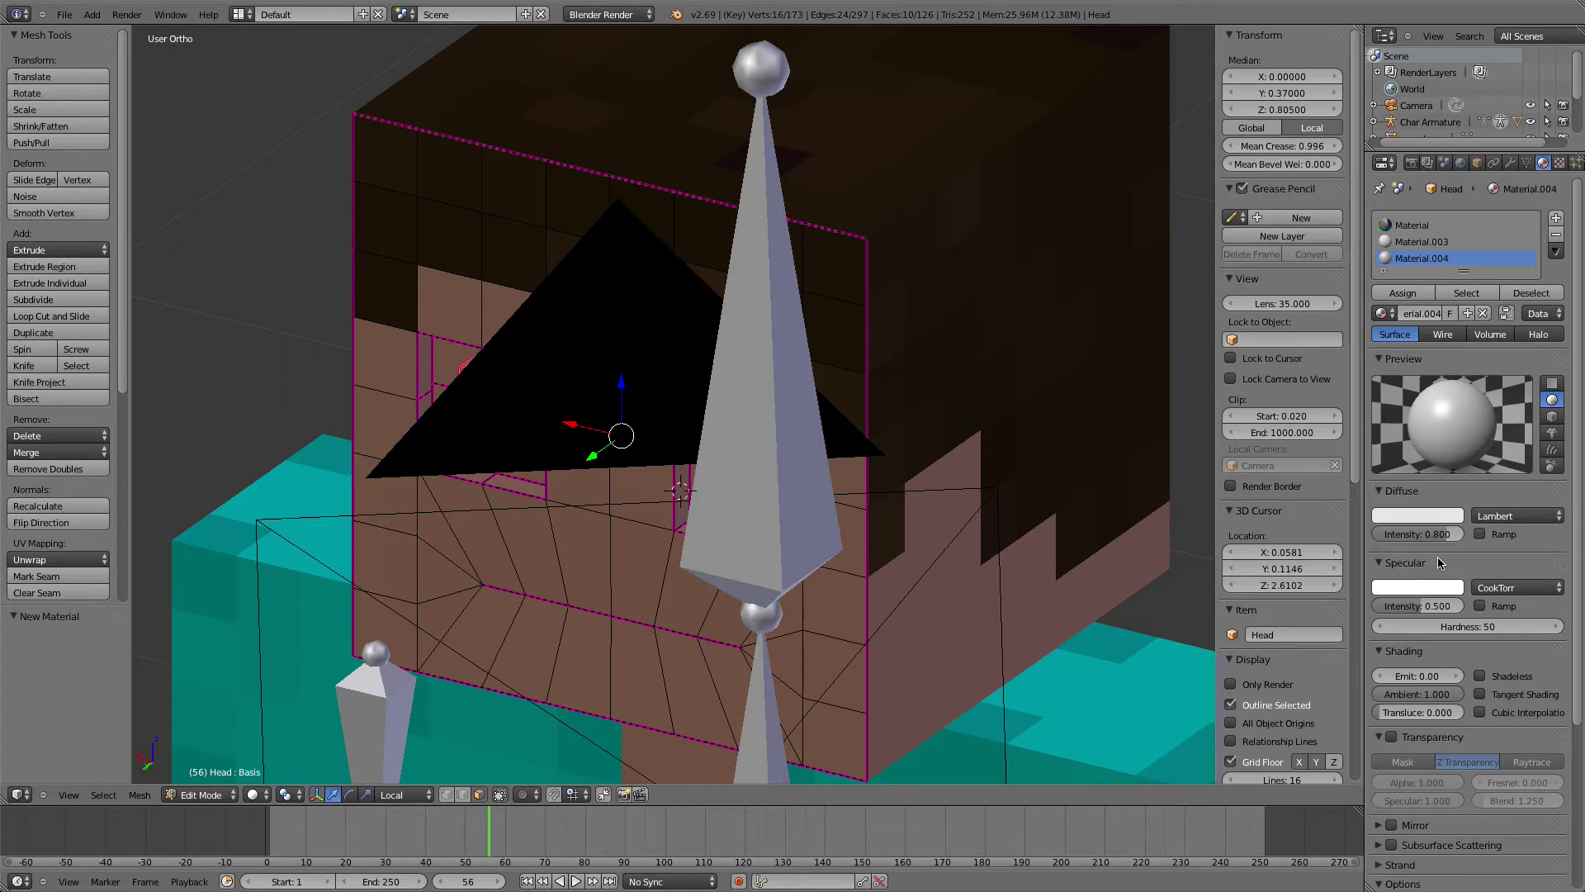
left_click(1439, 515)
left_click_drag(1454, 400, 1450, 412)
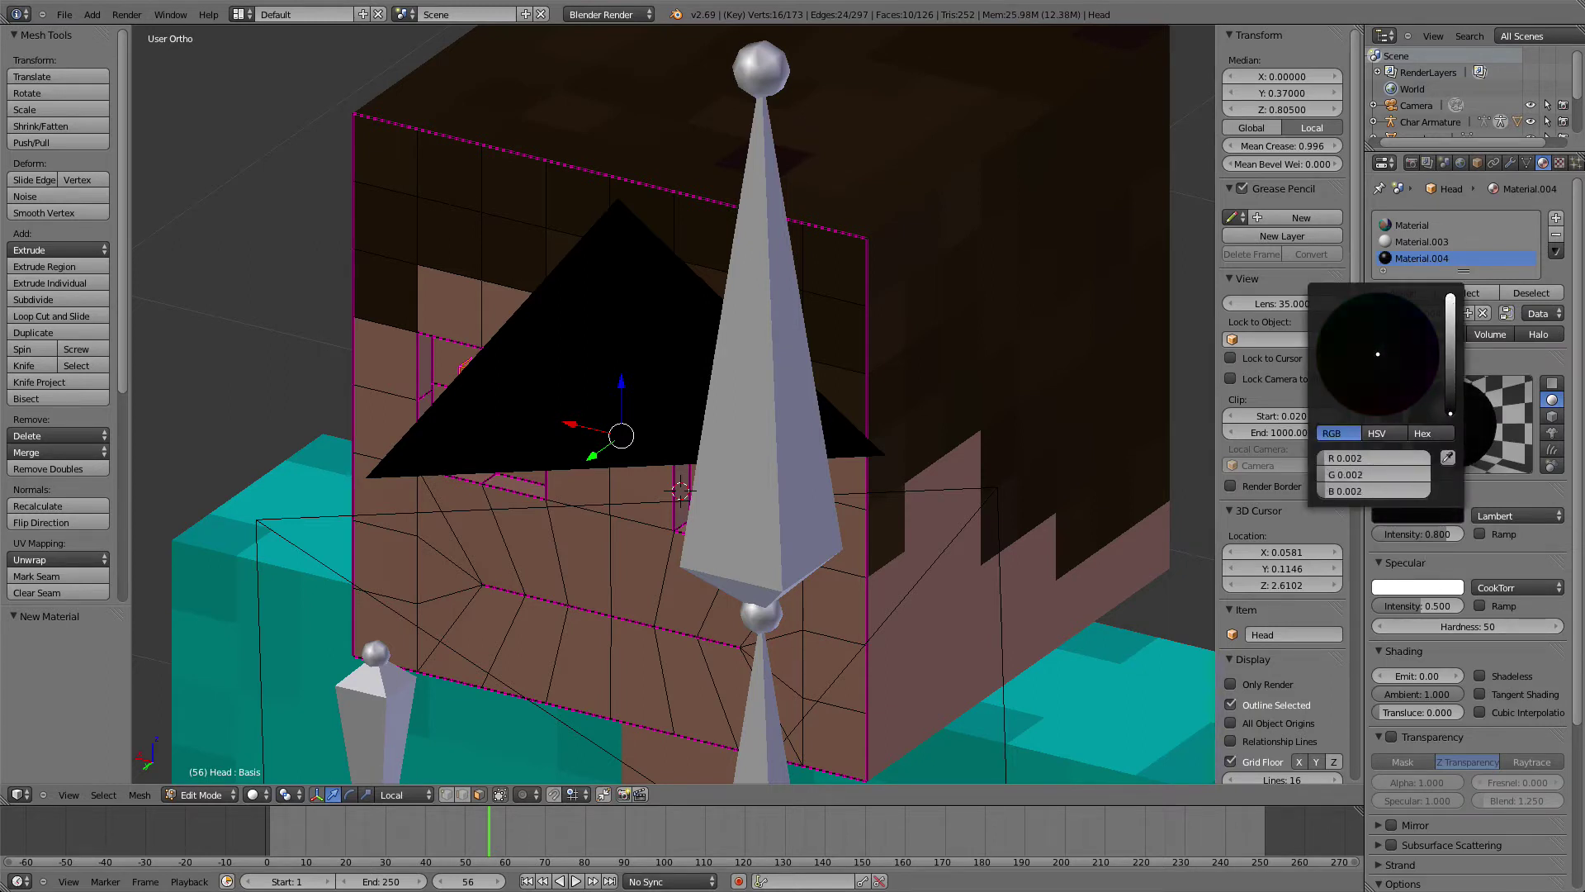
left_click_drag(1444, 605, 1372, 605)
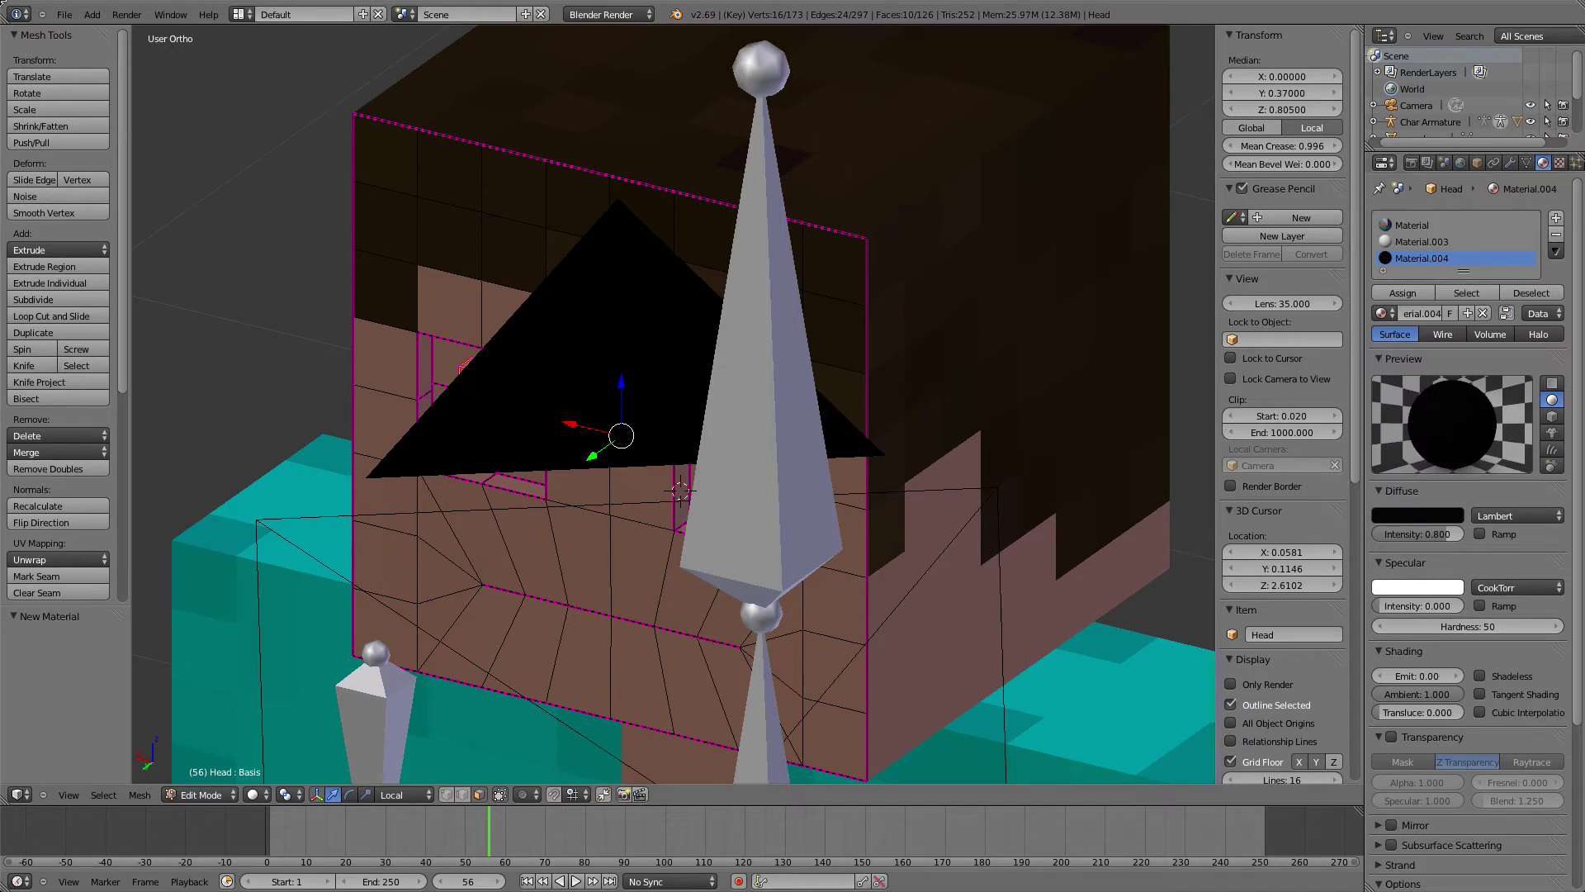
Render the current frame to check the pupils, and return to editing the head mesh in the 3D view
key("Tab")
middle_click_drag(305, 298, 448, 235)
key("Tab")
key("Tab")
left_click(127, 14)
left_click(128, 30)
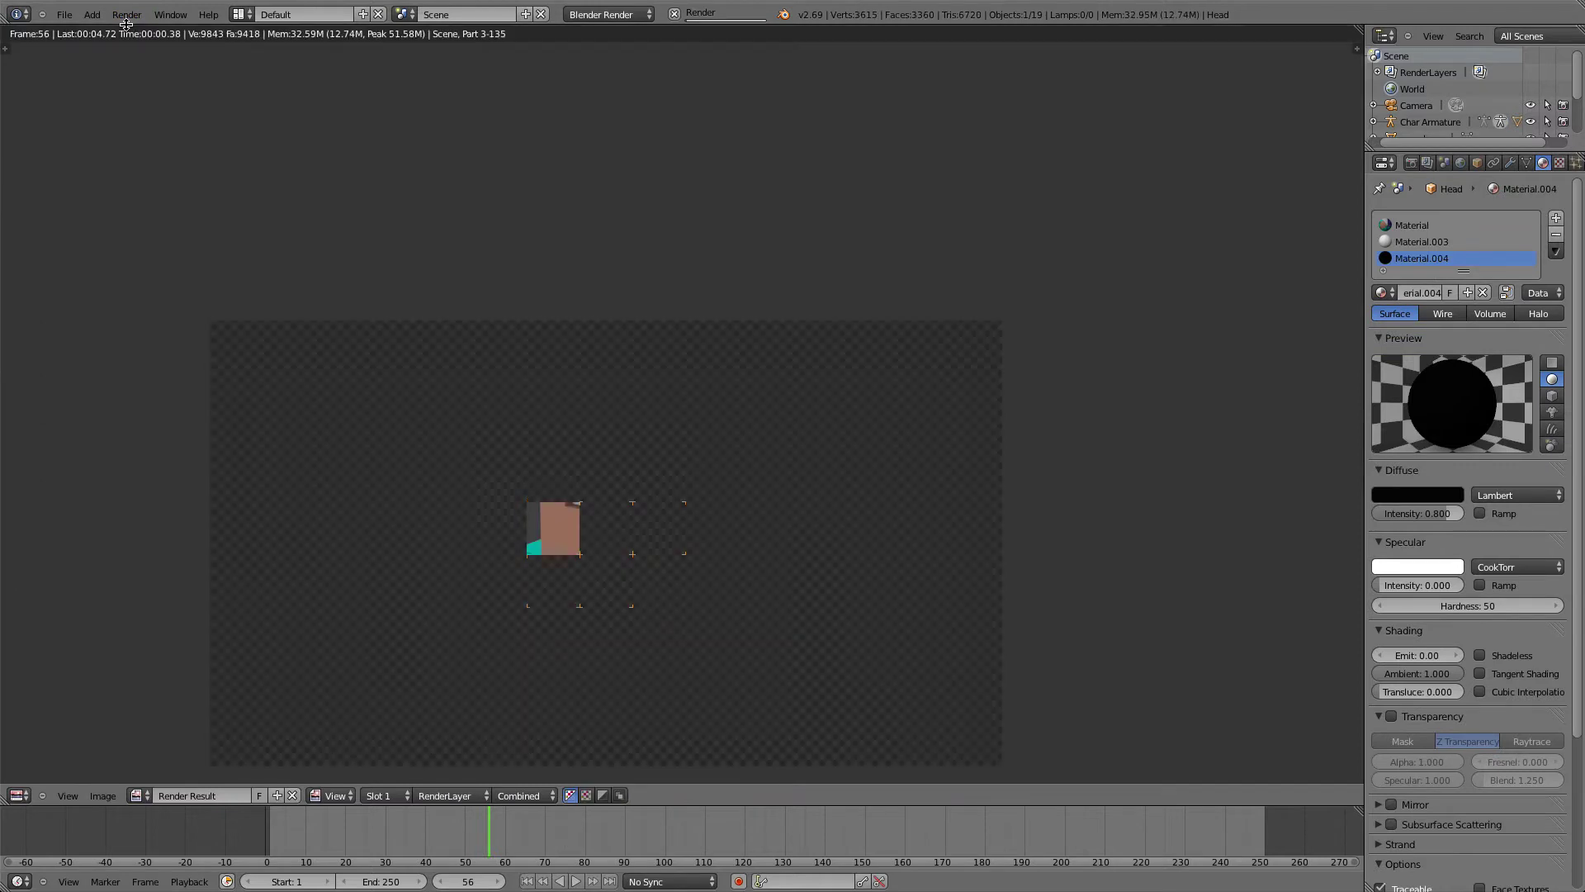
middle_click_drag(421, 371, 432, 336)
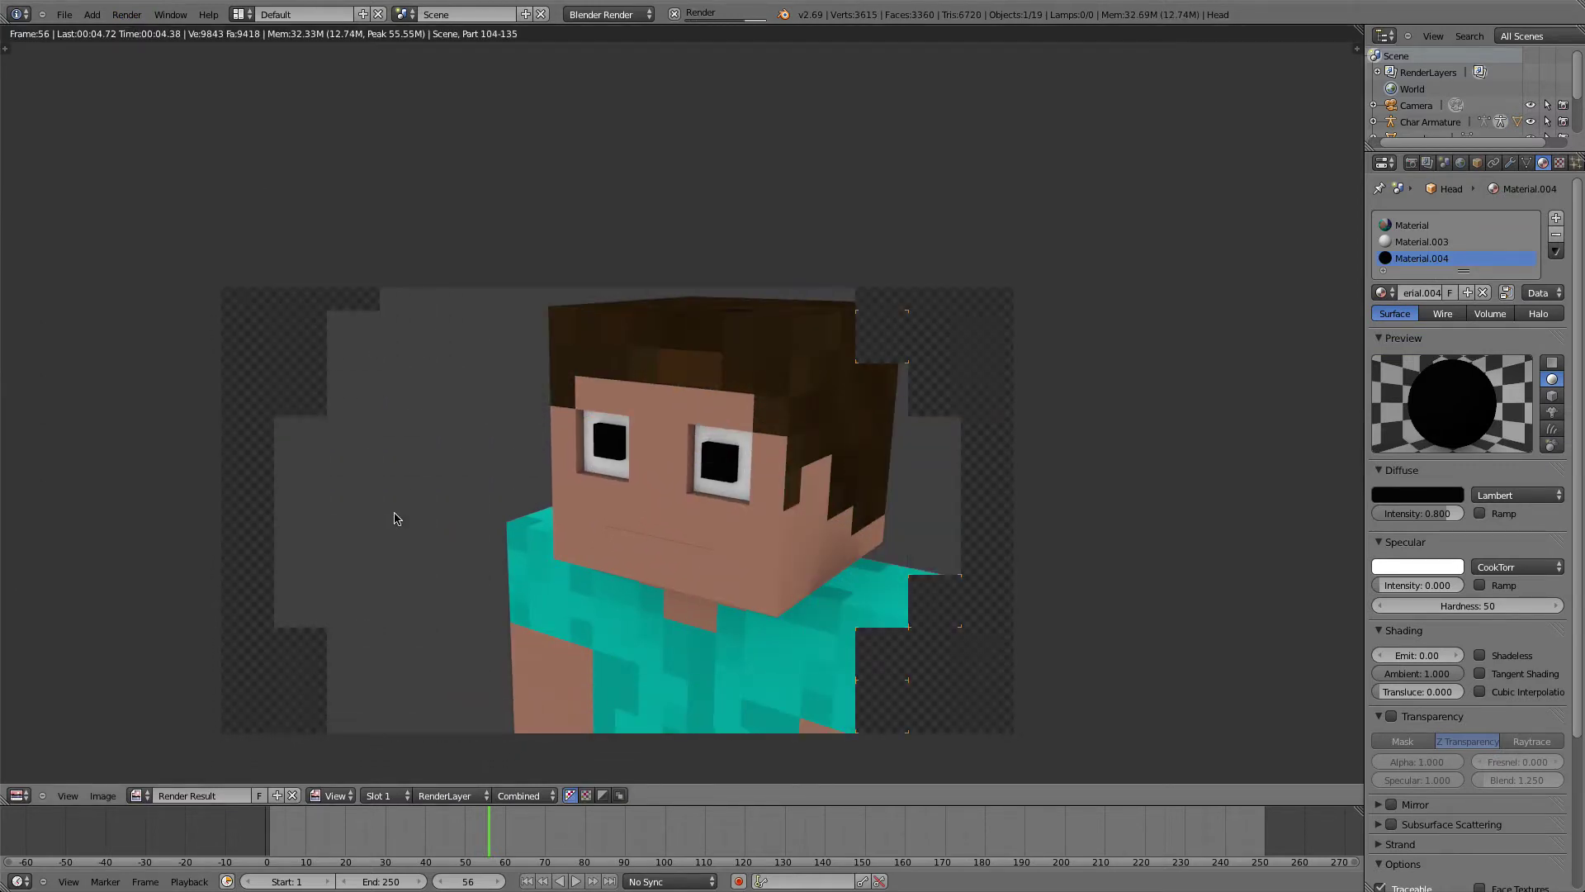
left_click(16, 795)
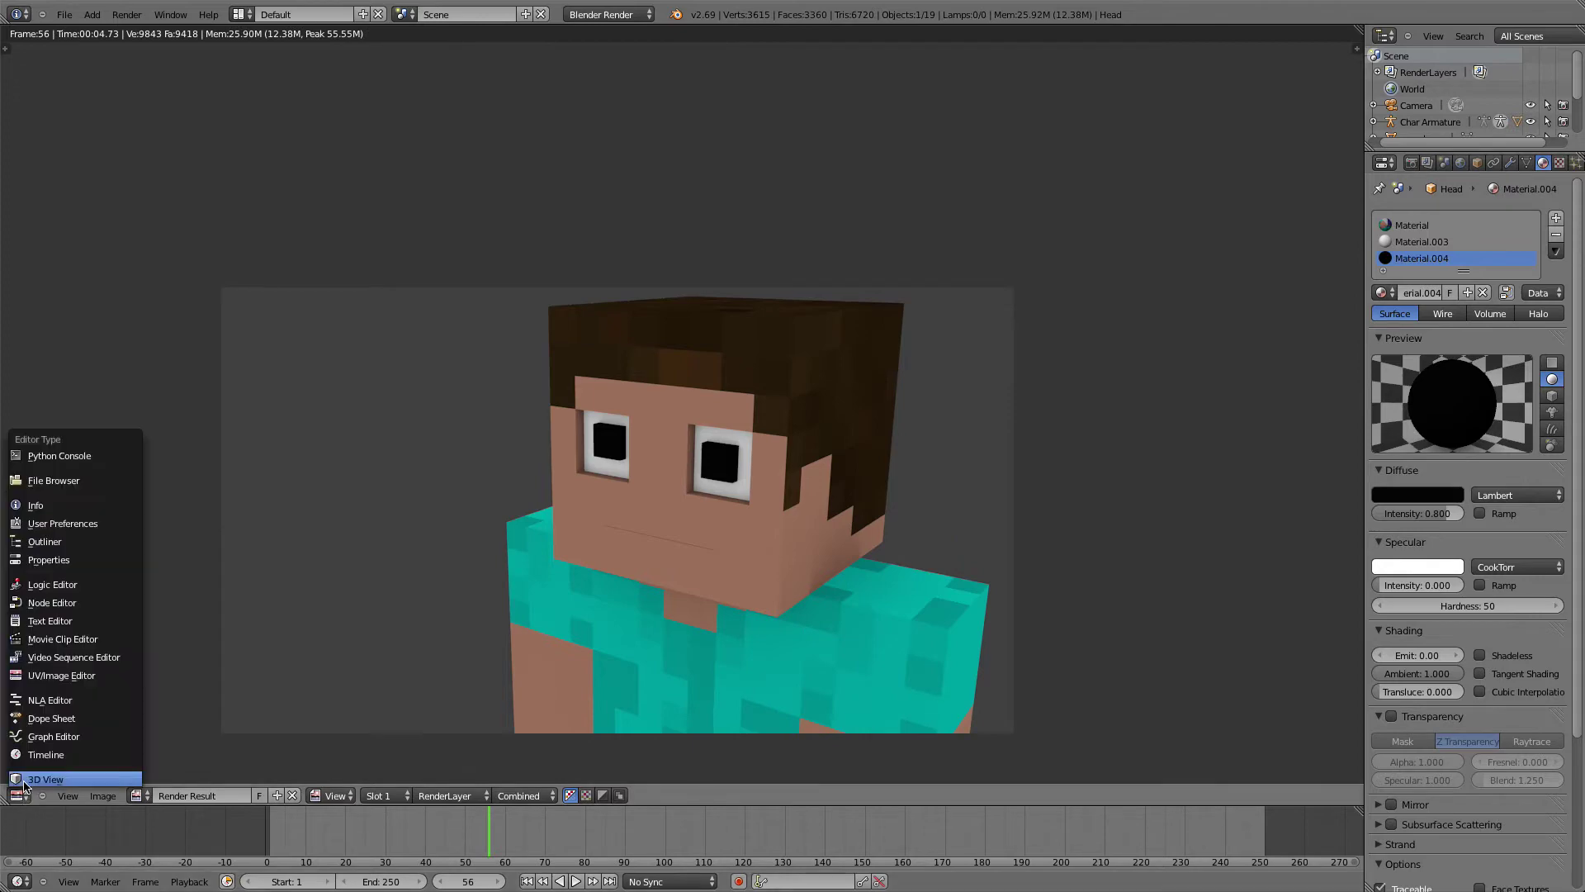
left_click(24, 782)
middle_click_drag(569, 524, 446, 529)
key("Tab")
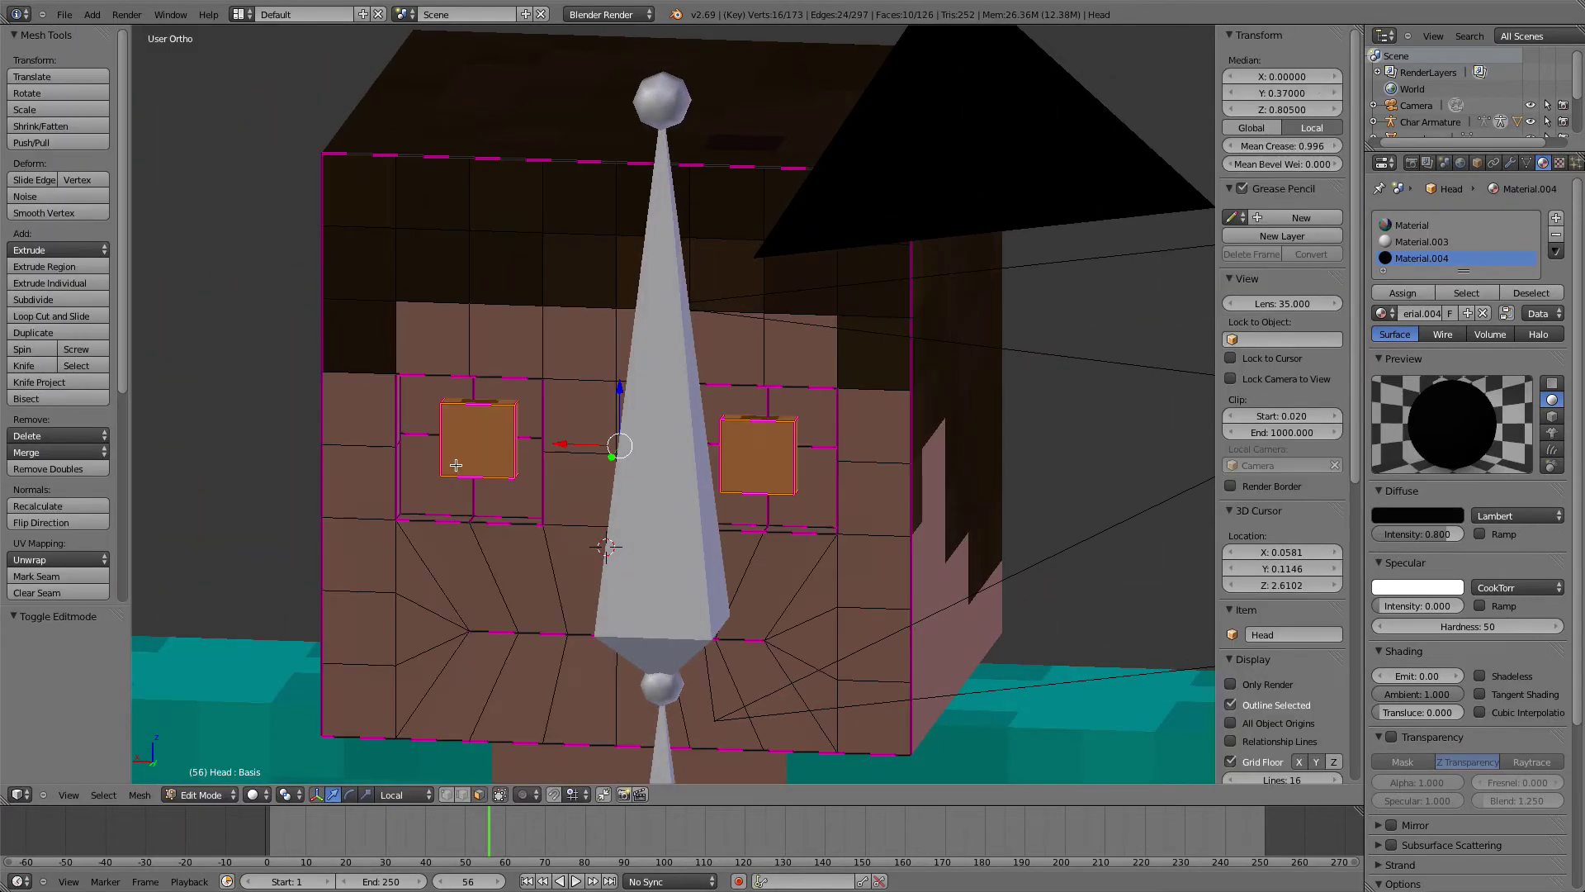
middle_click_drag(642, 477, 878, 439)
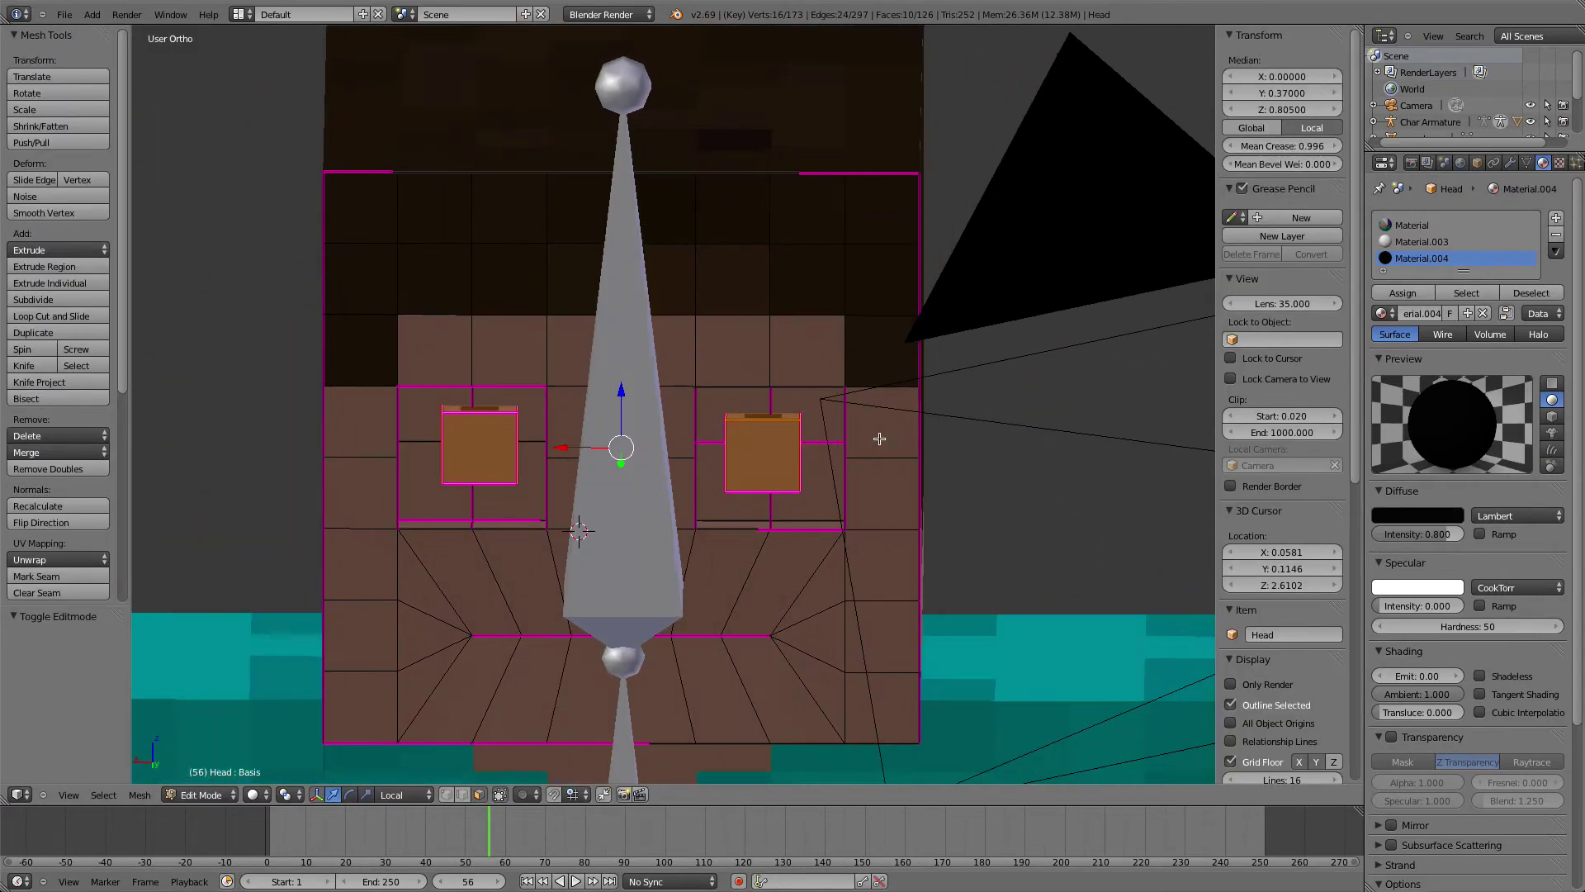
Leave full screen and save the file over the existing chartutortex copy 2.blend
left_click(1566, 12)
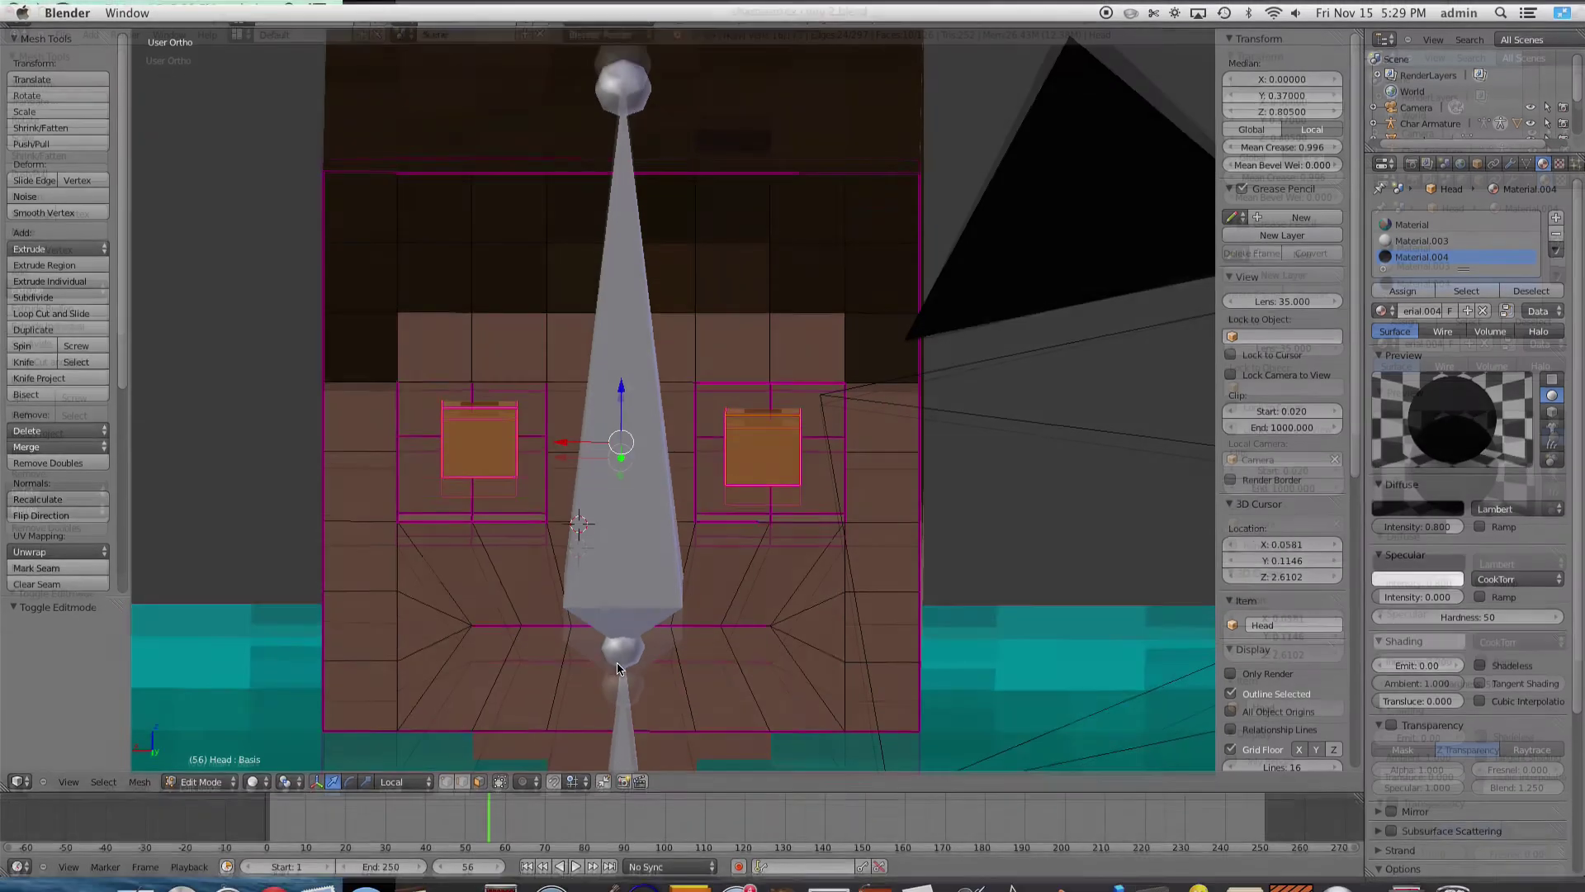
key("ctrl+s")
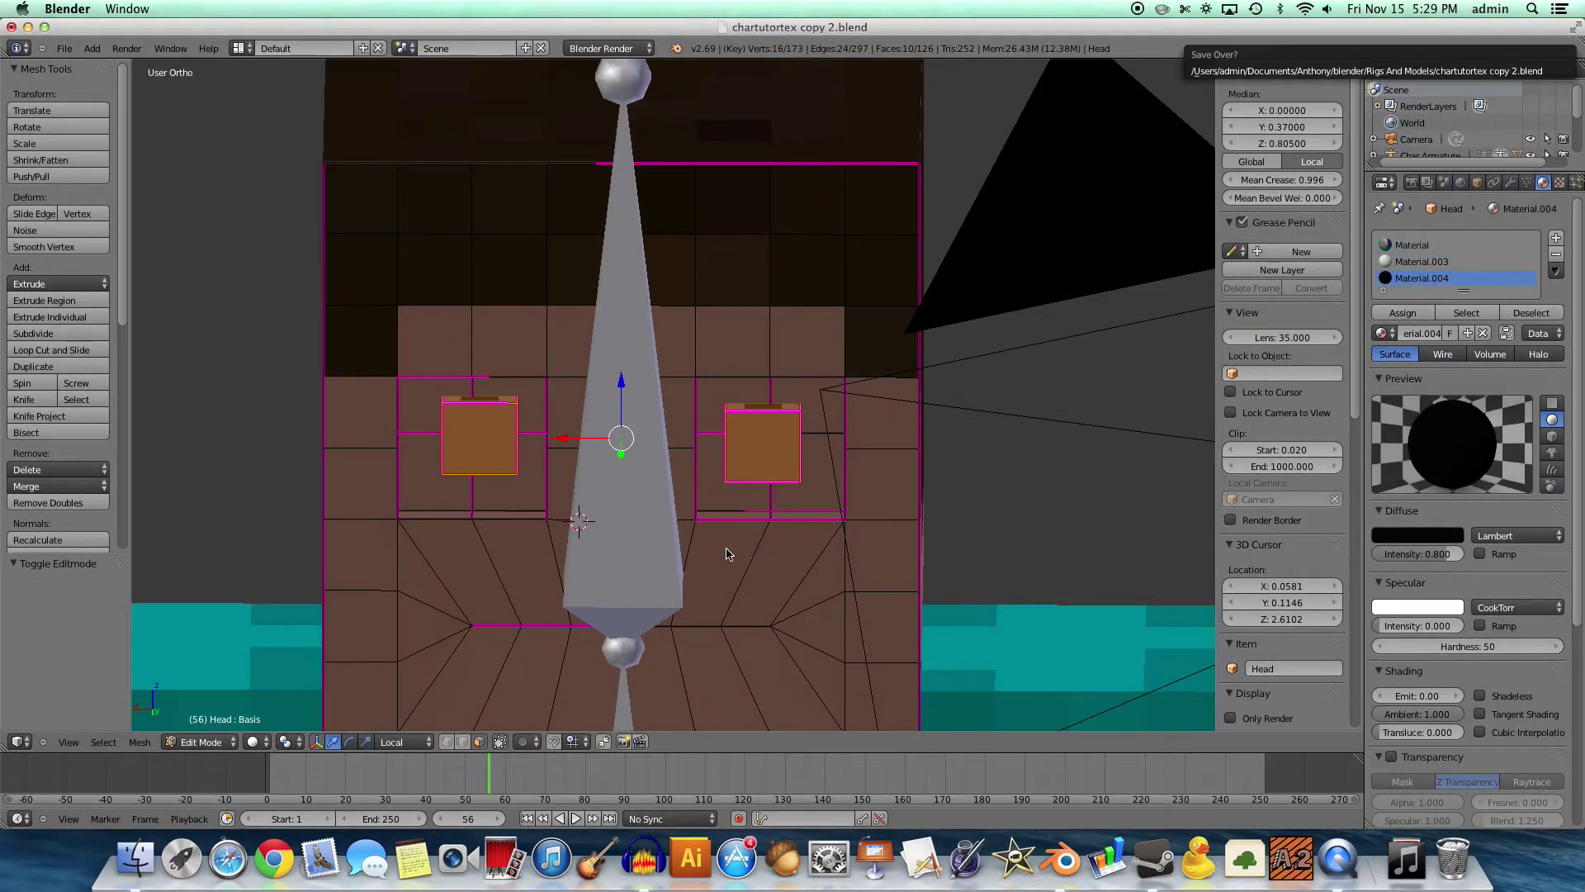
key("ctrl+s")
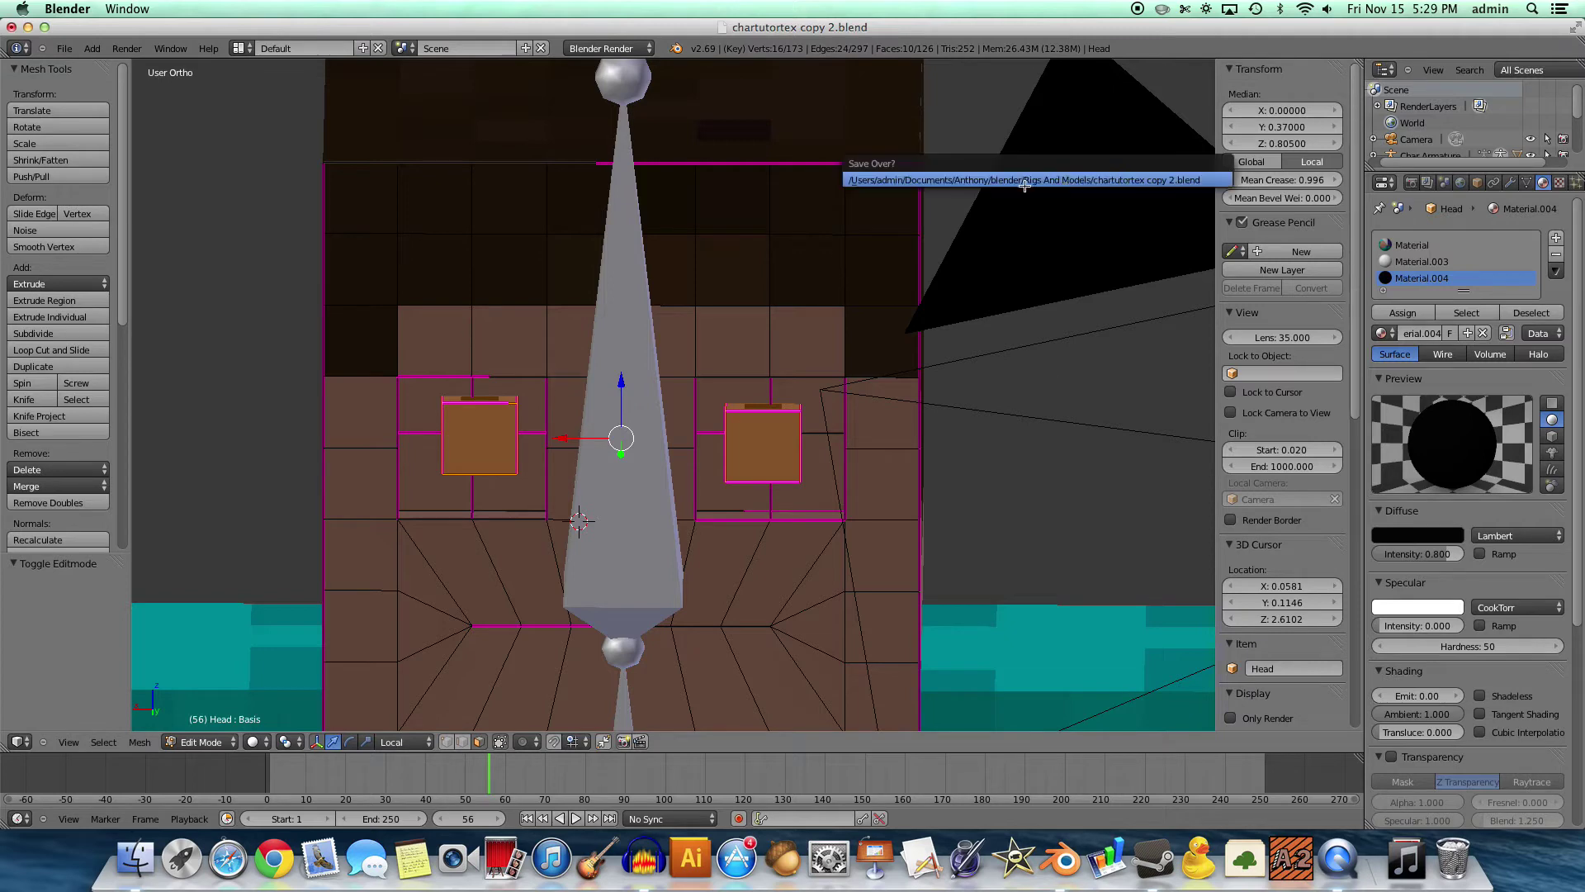
left_click(1035, 182)
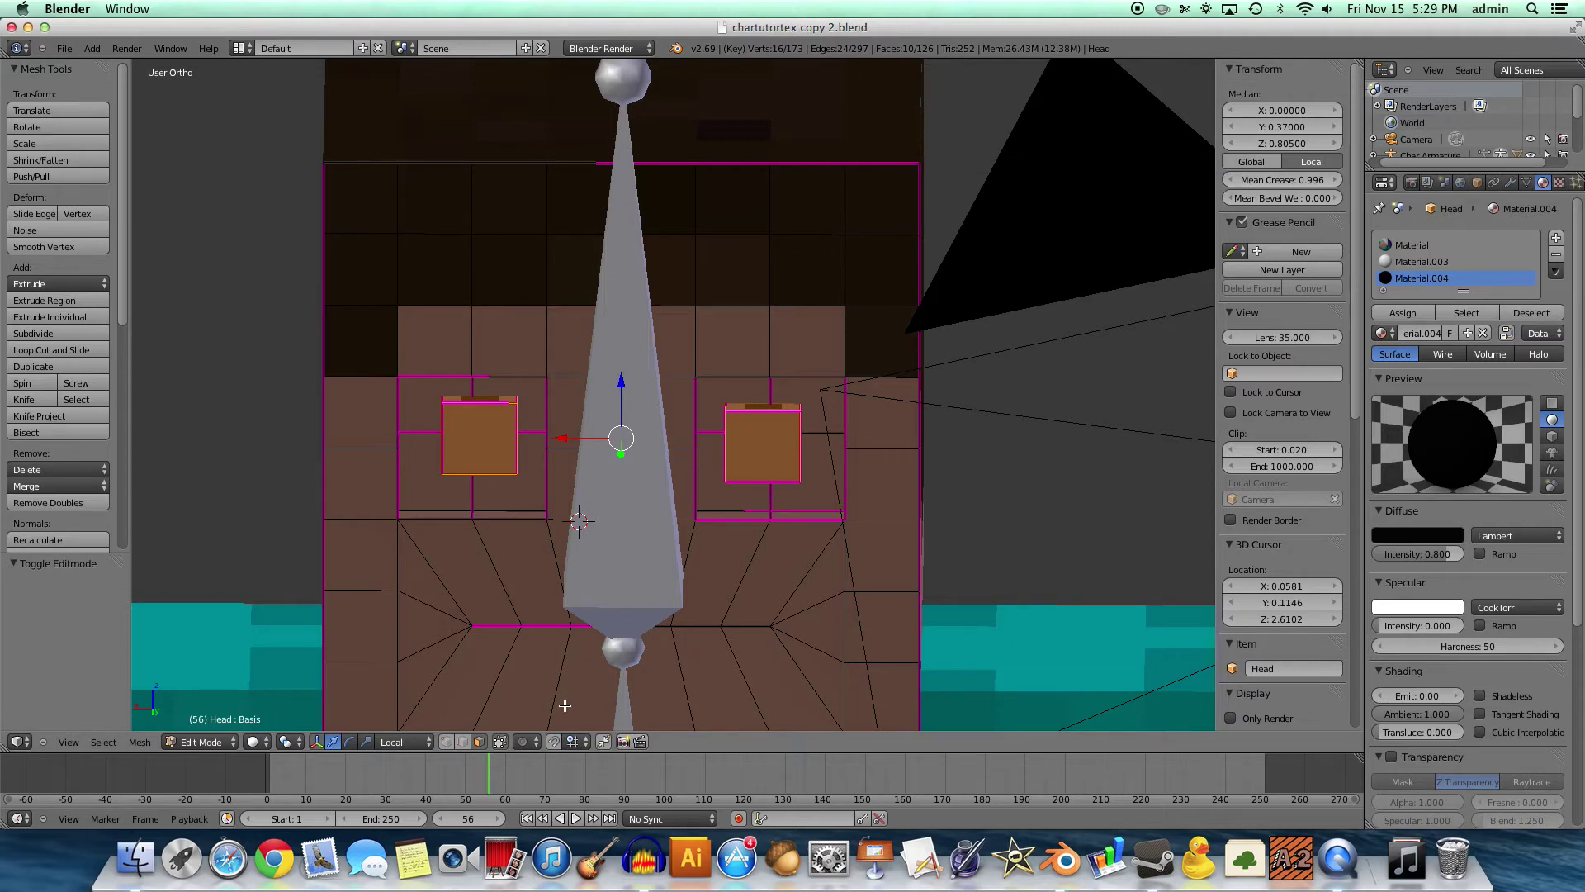
Switch to Finder and search the Mac for char.png
left_click(135, 860)
left_click(486, 157)
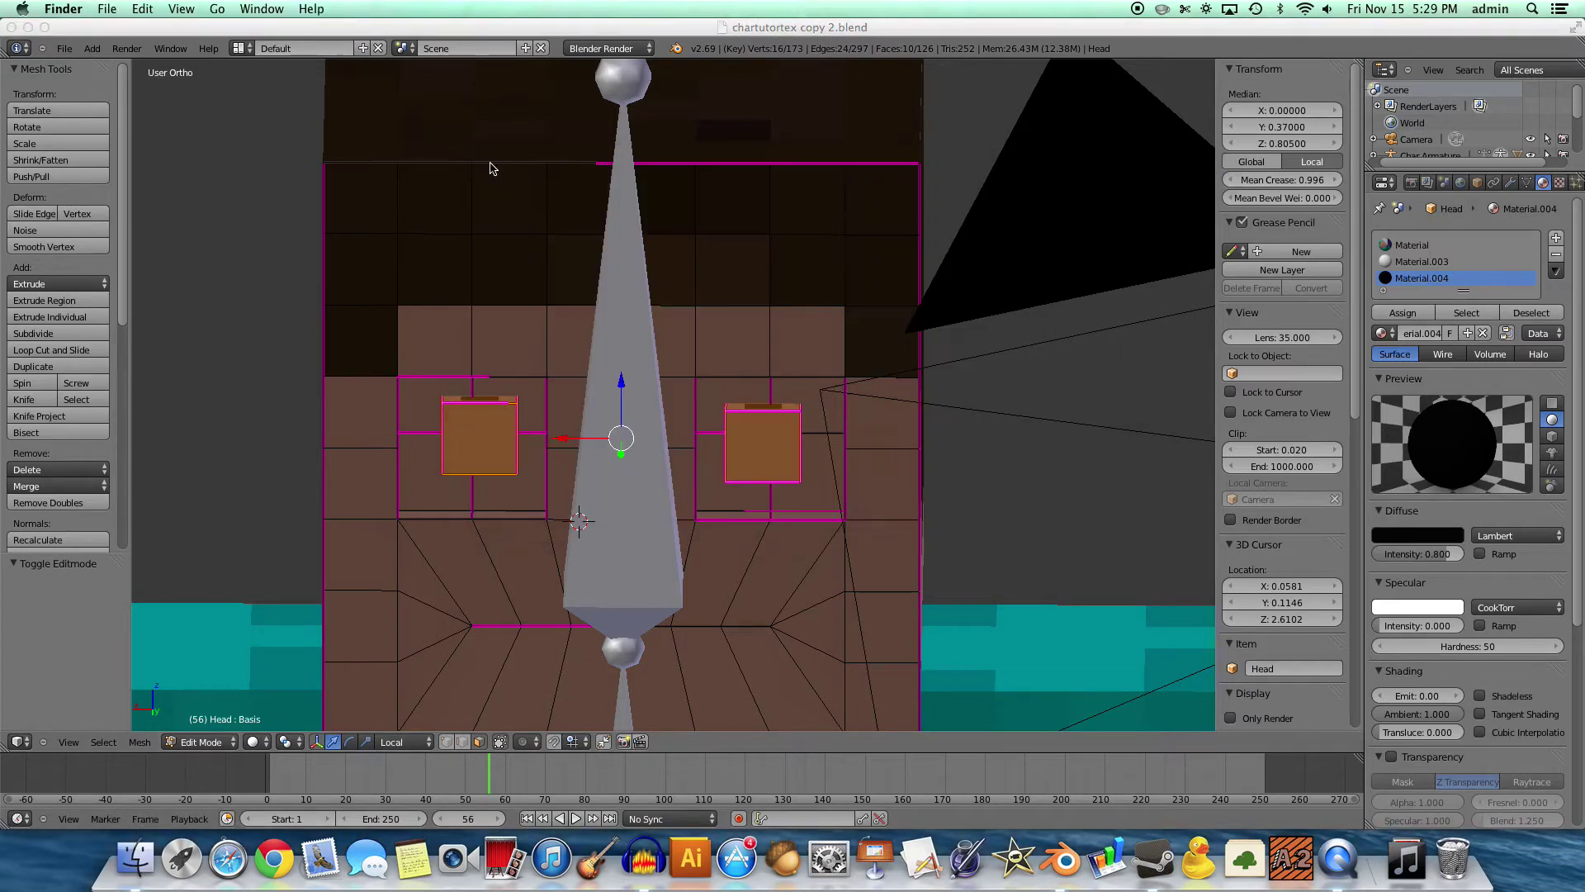
left_click(129, 859)
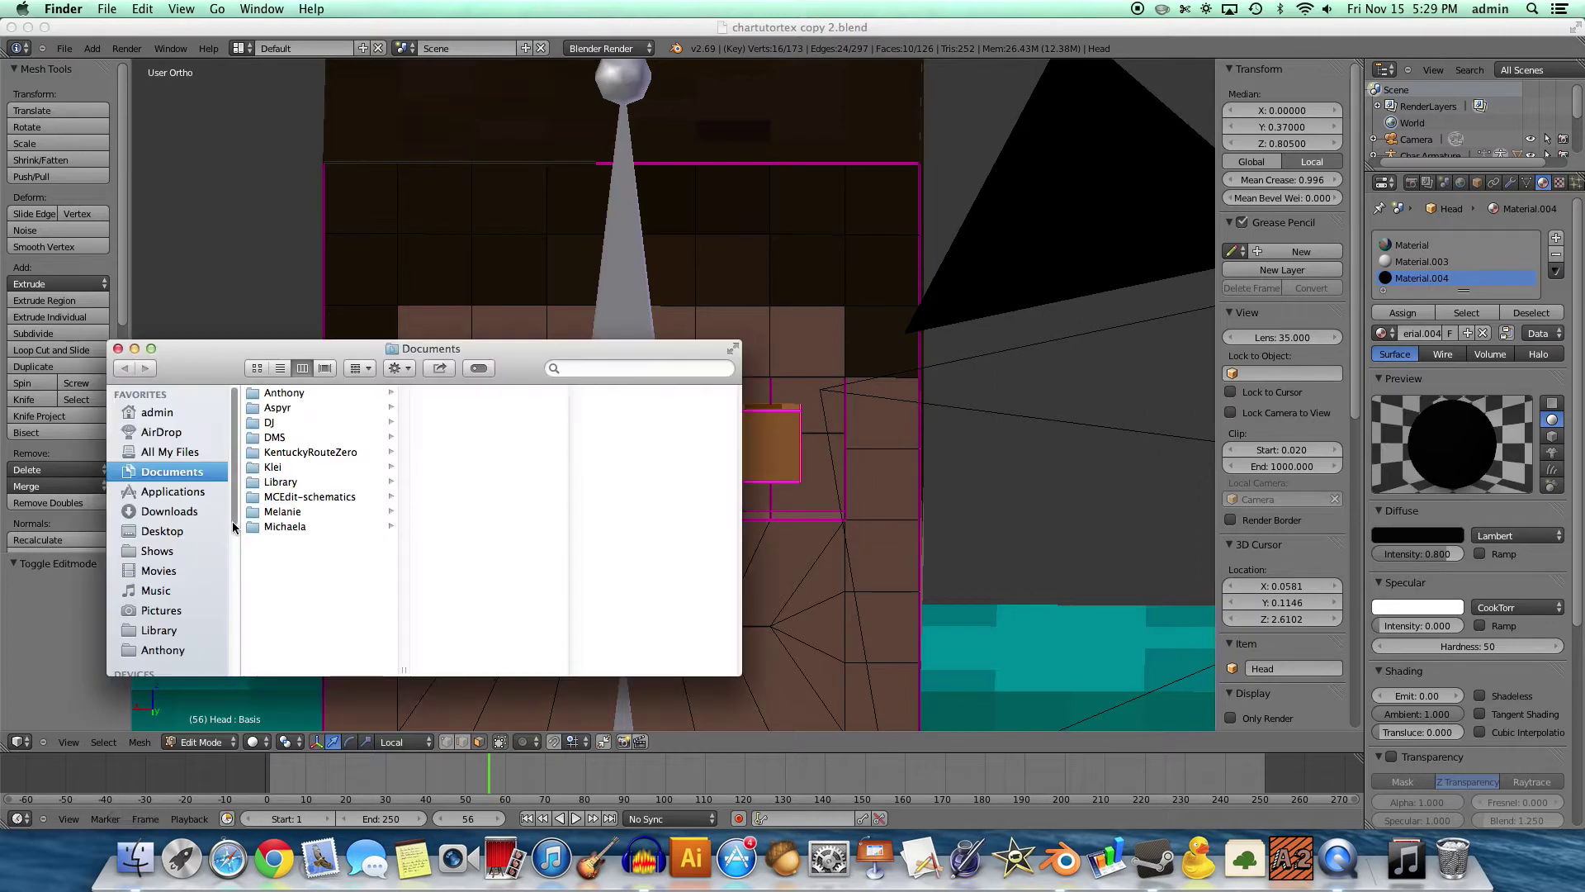
left_click(589, 368)
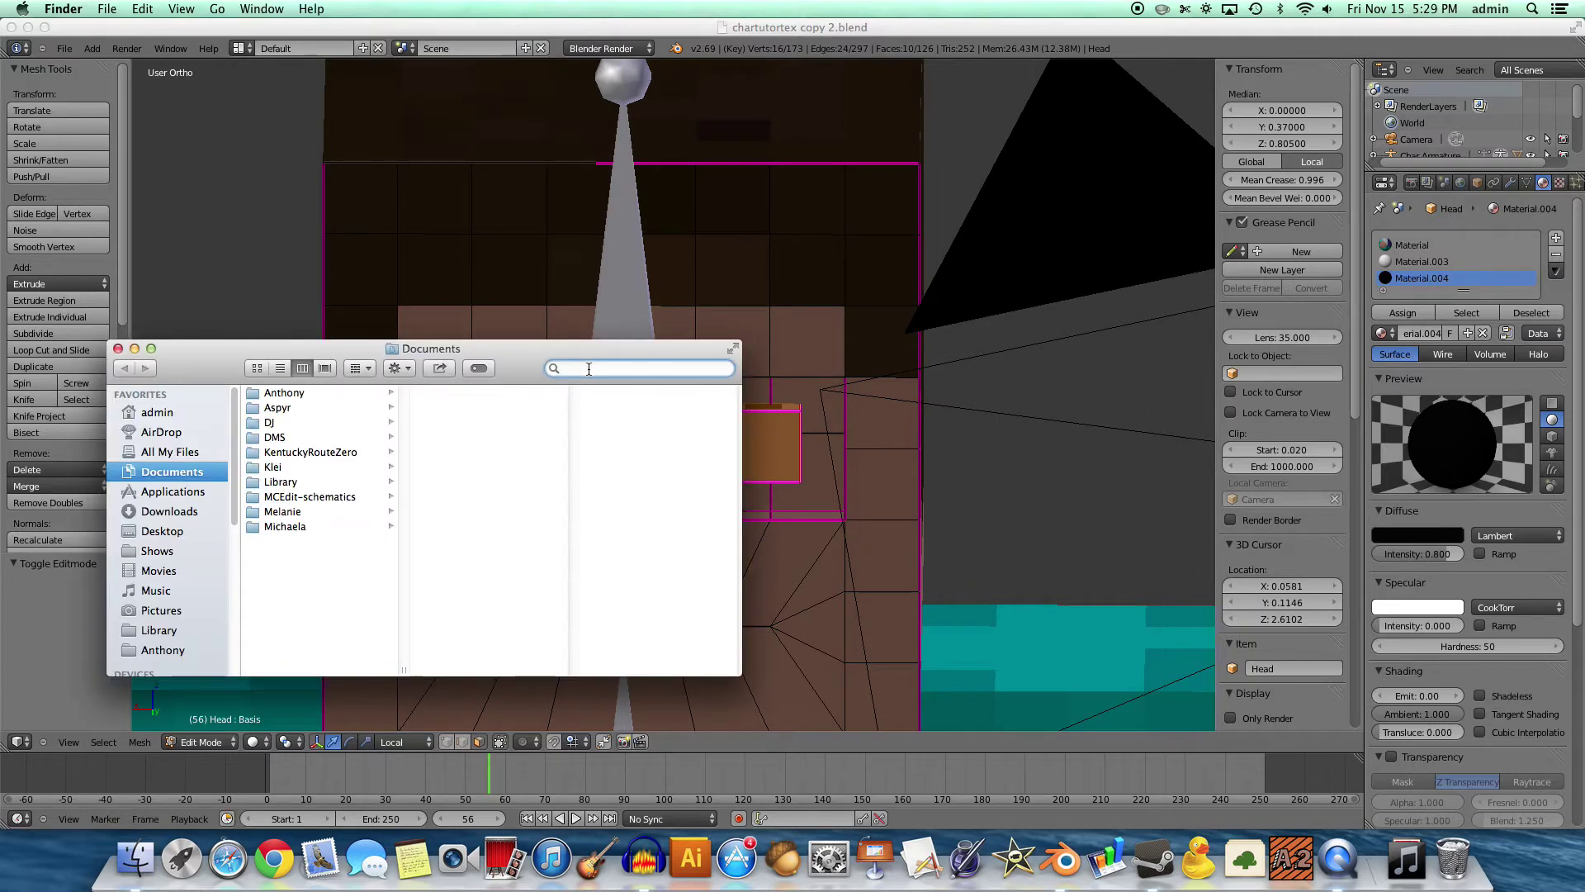
type("char.png")
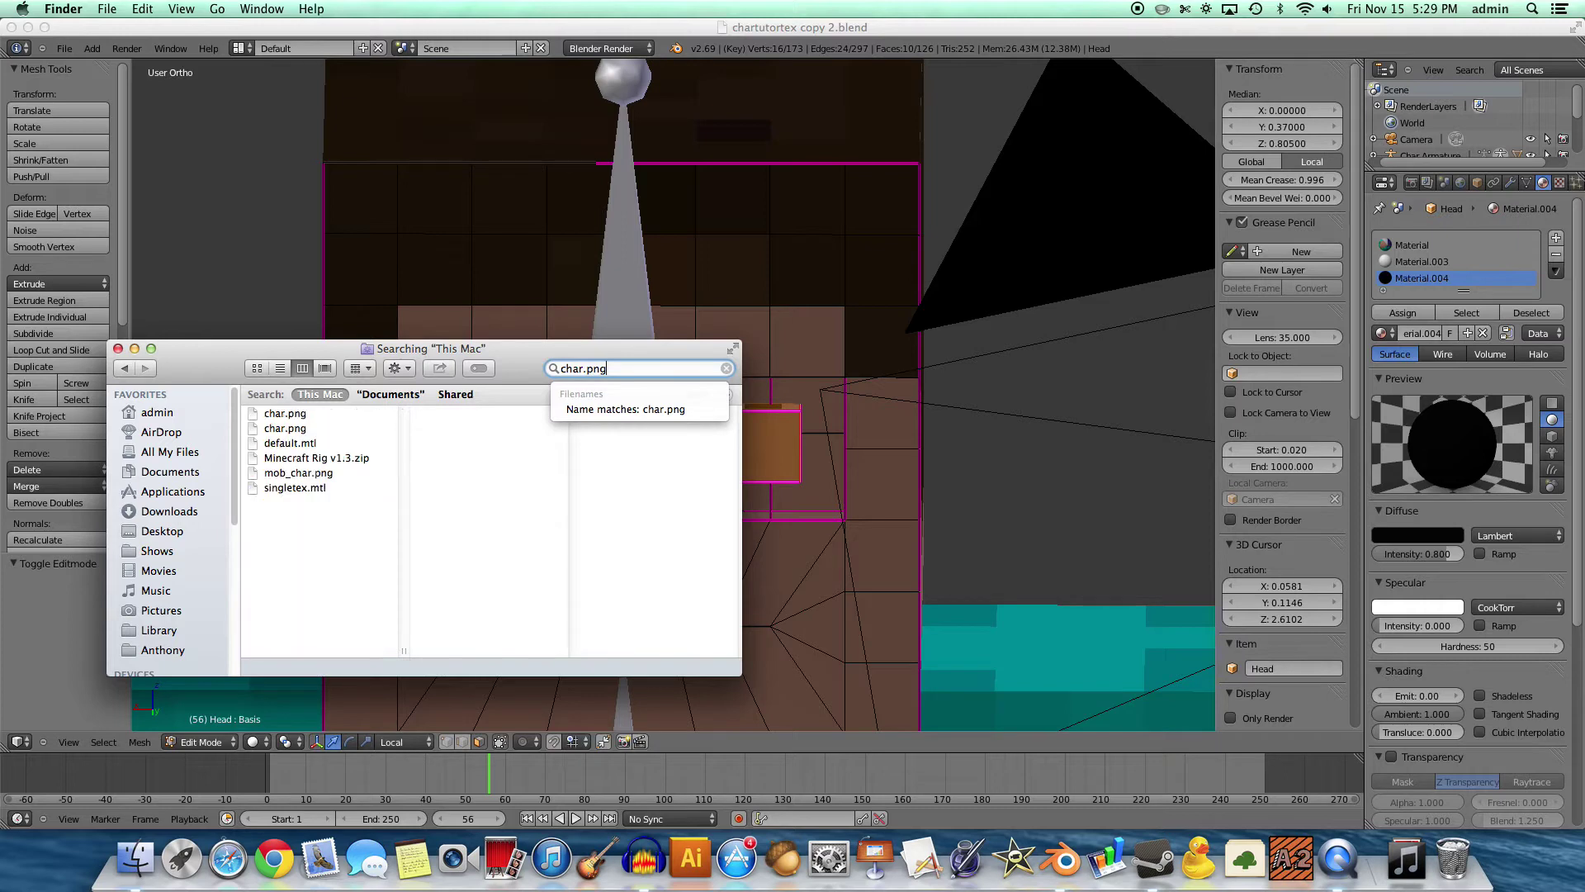
Compare the two char.png skin textures and open the faceless one from the images folder in Acorn
left_click(301, 415)
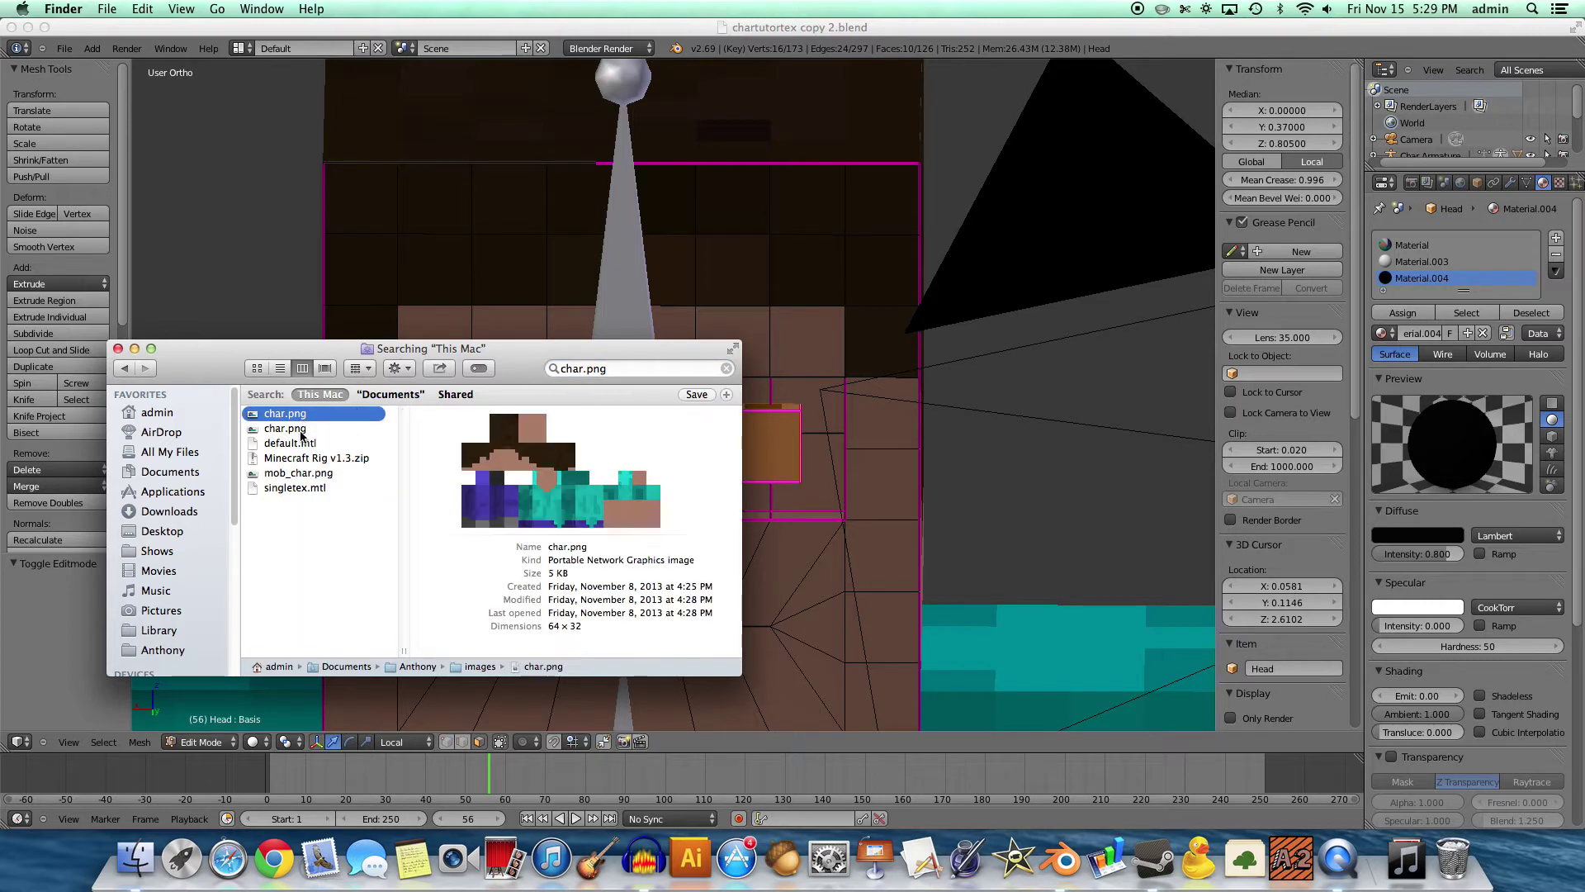
left_click(302, 430)
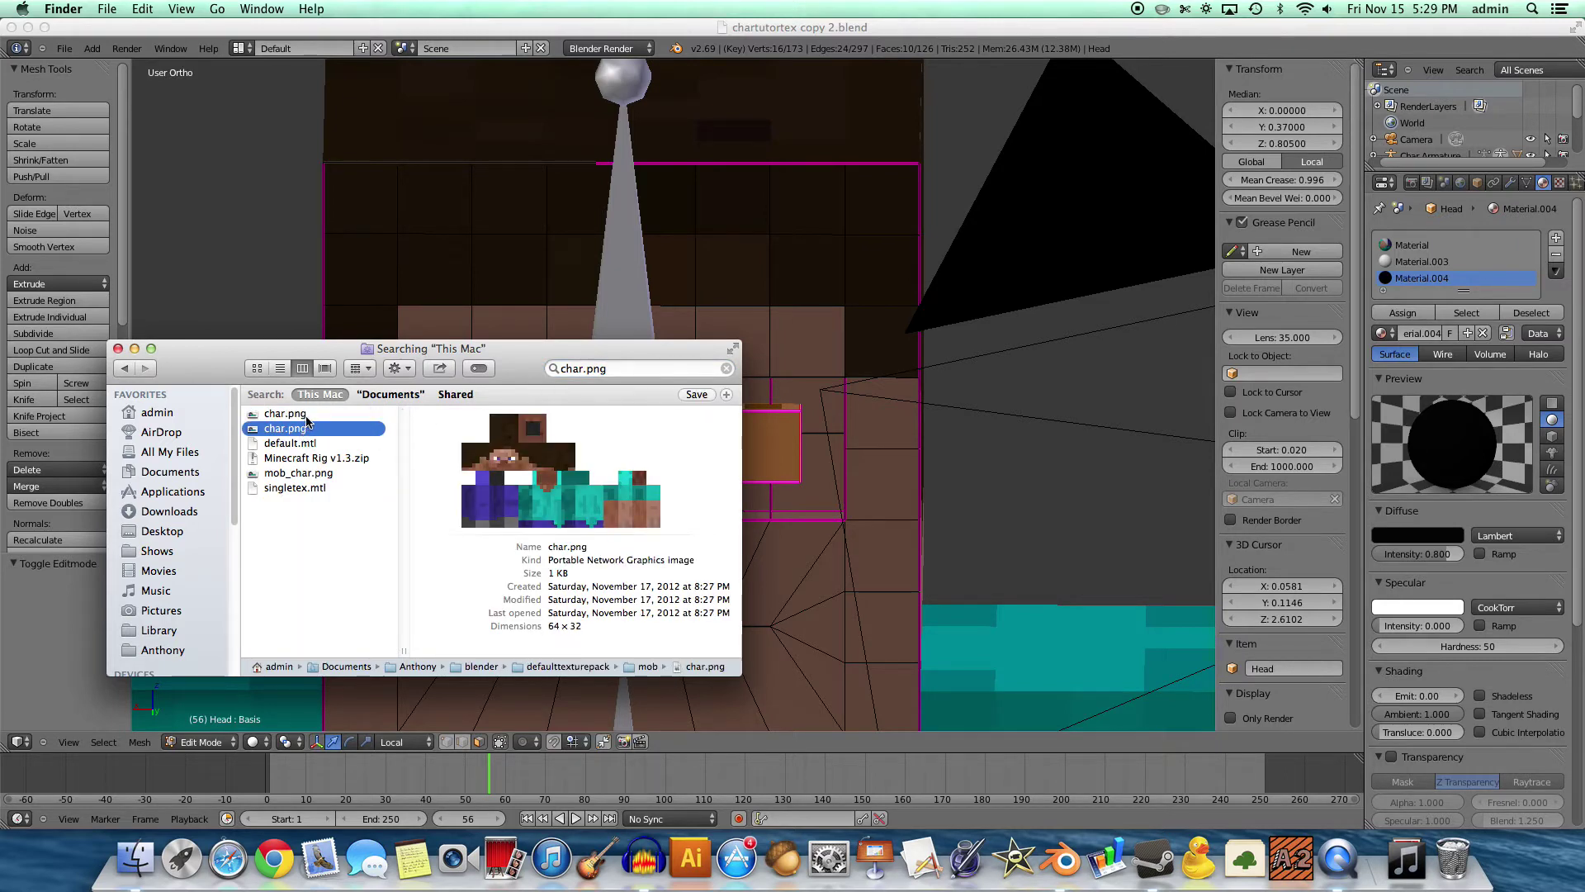
left_click(302, 415)
right_click(290, 413)
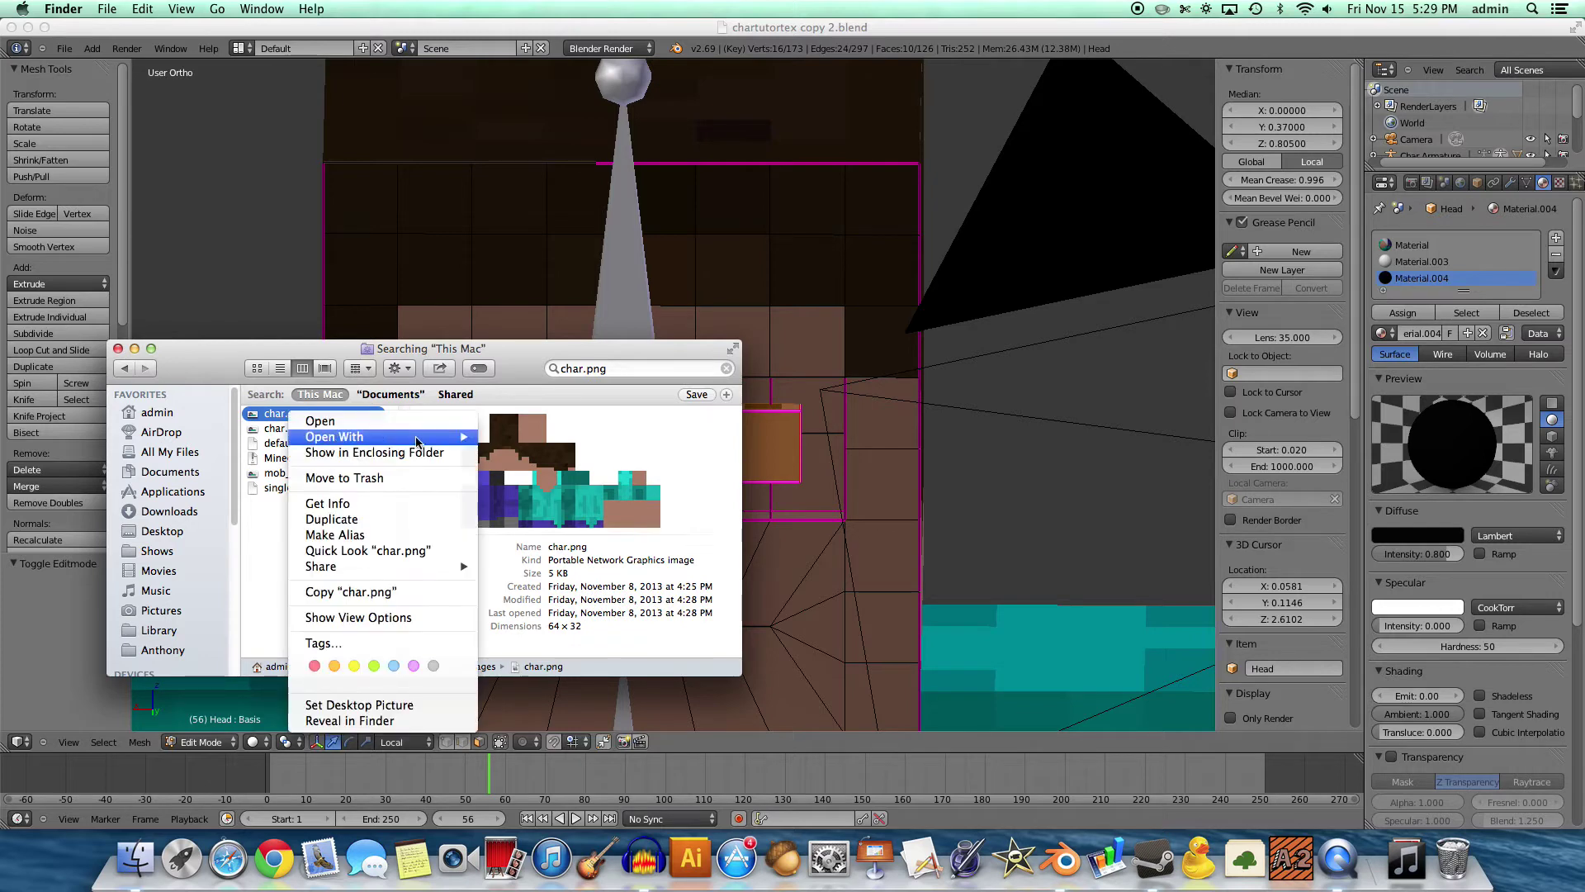
mouse_move(463, 440)
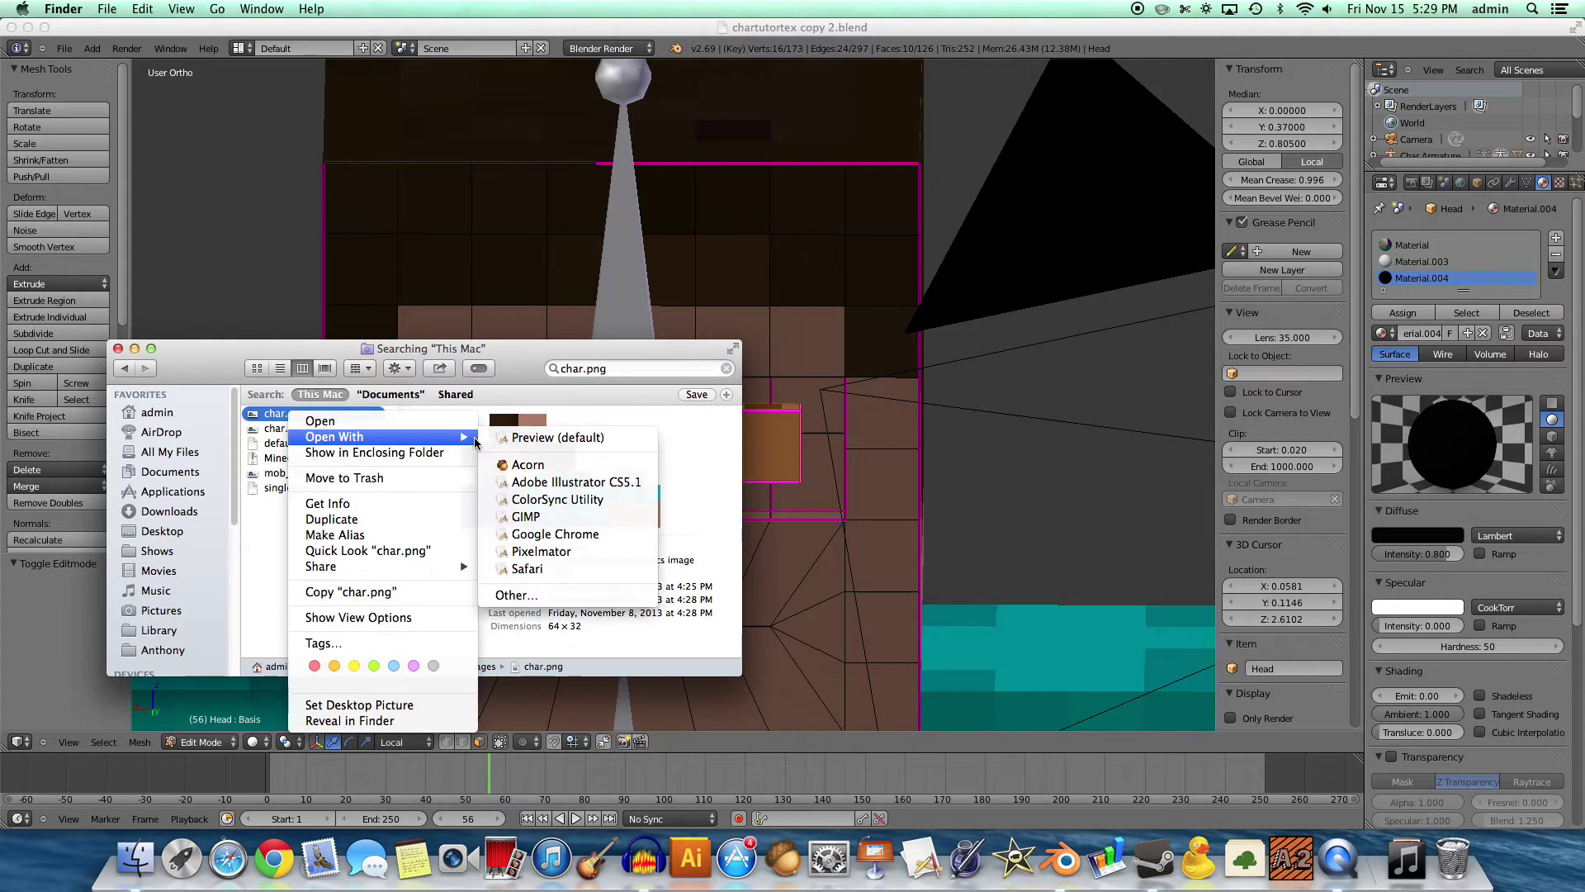
left_click(509, 464)
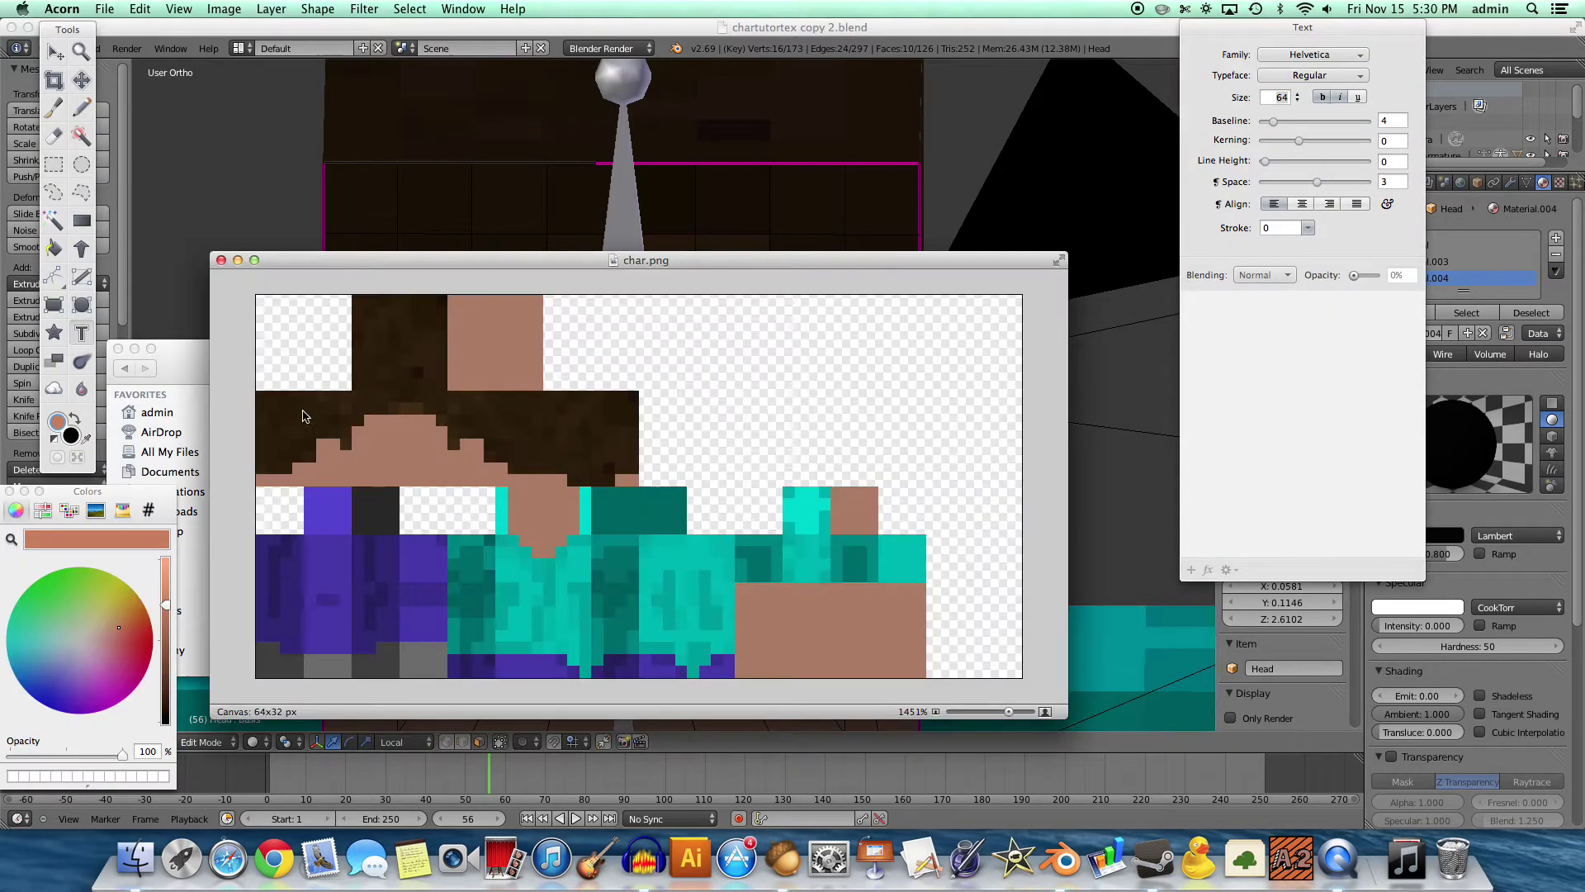
Paint a black patch and an adjoining white patch, each about 3 by 4 pixels, in the texture's empty upper-left corner with the Pencil
left_click_drag(421, 256, 445, 255)
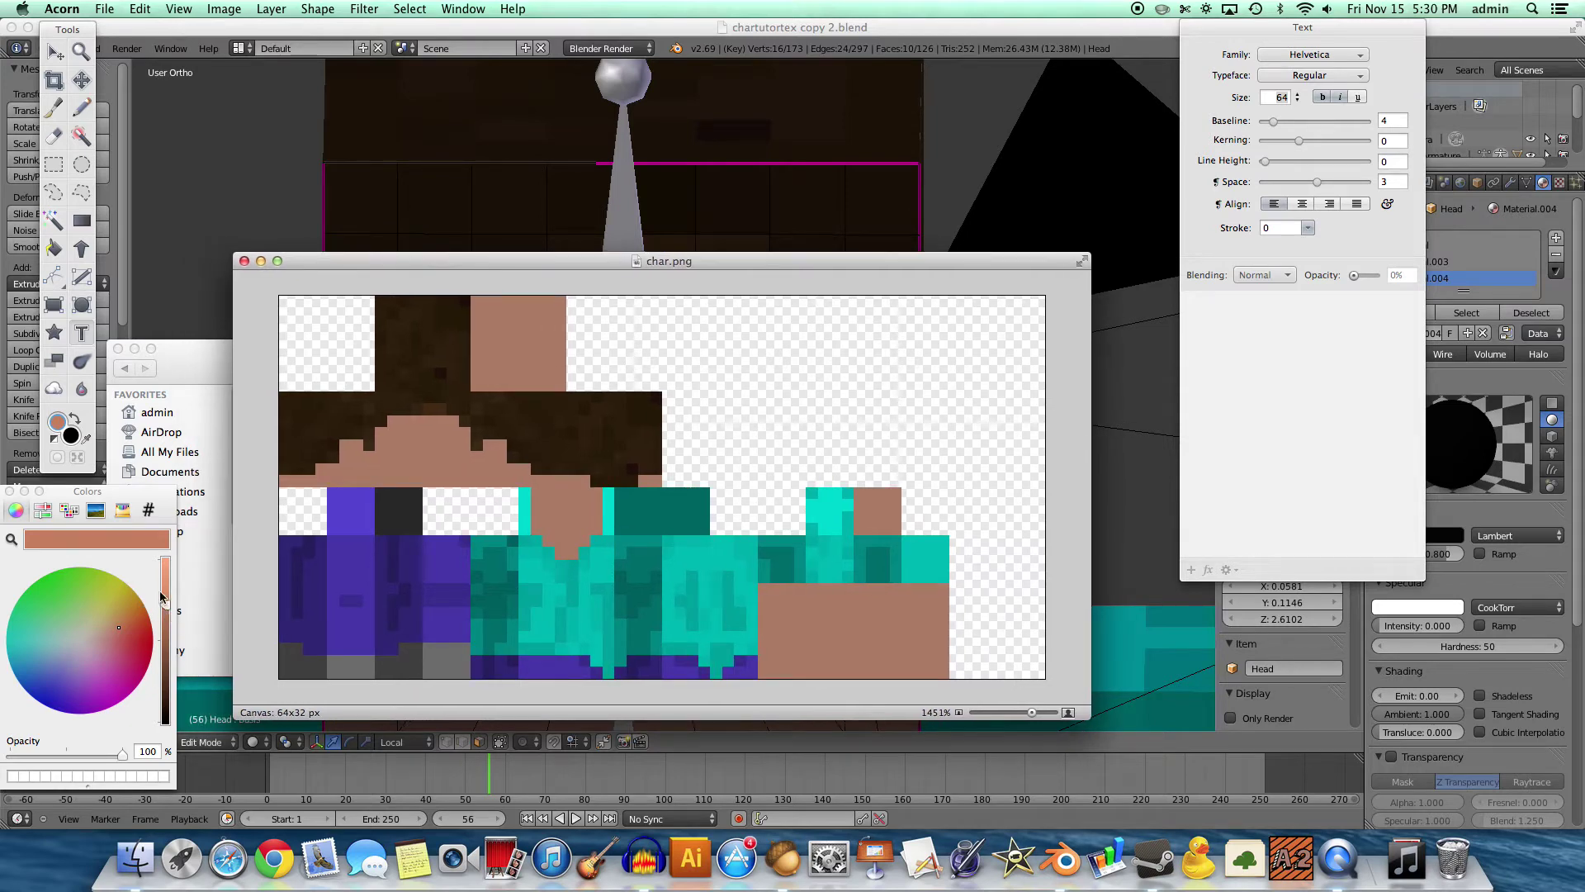
left_click_drag(138, 505, 149, 497)
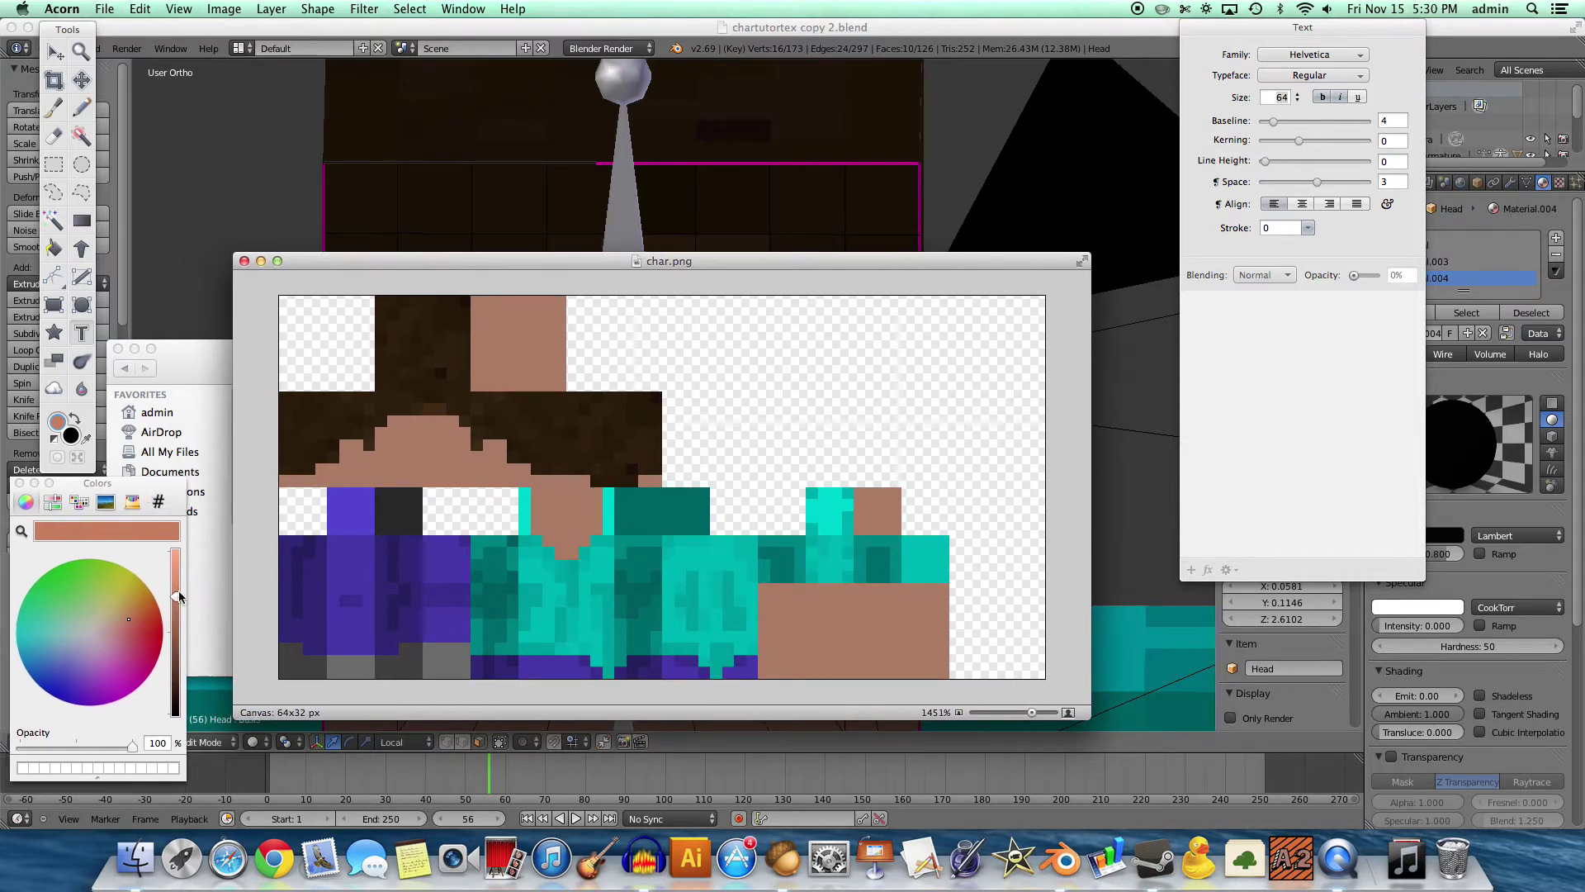
left_click_drag(175, 596, 181, 742)
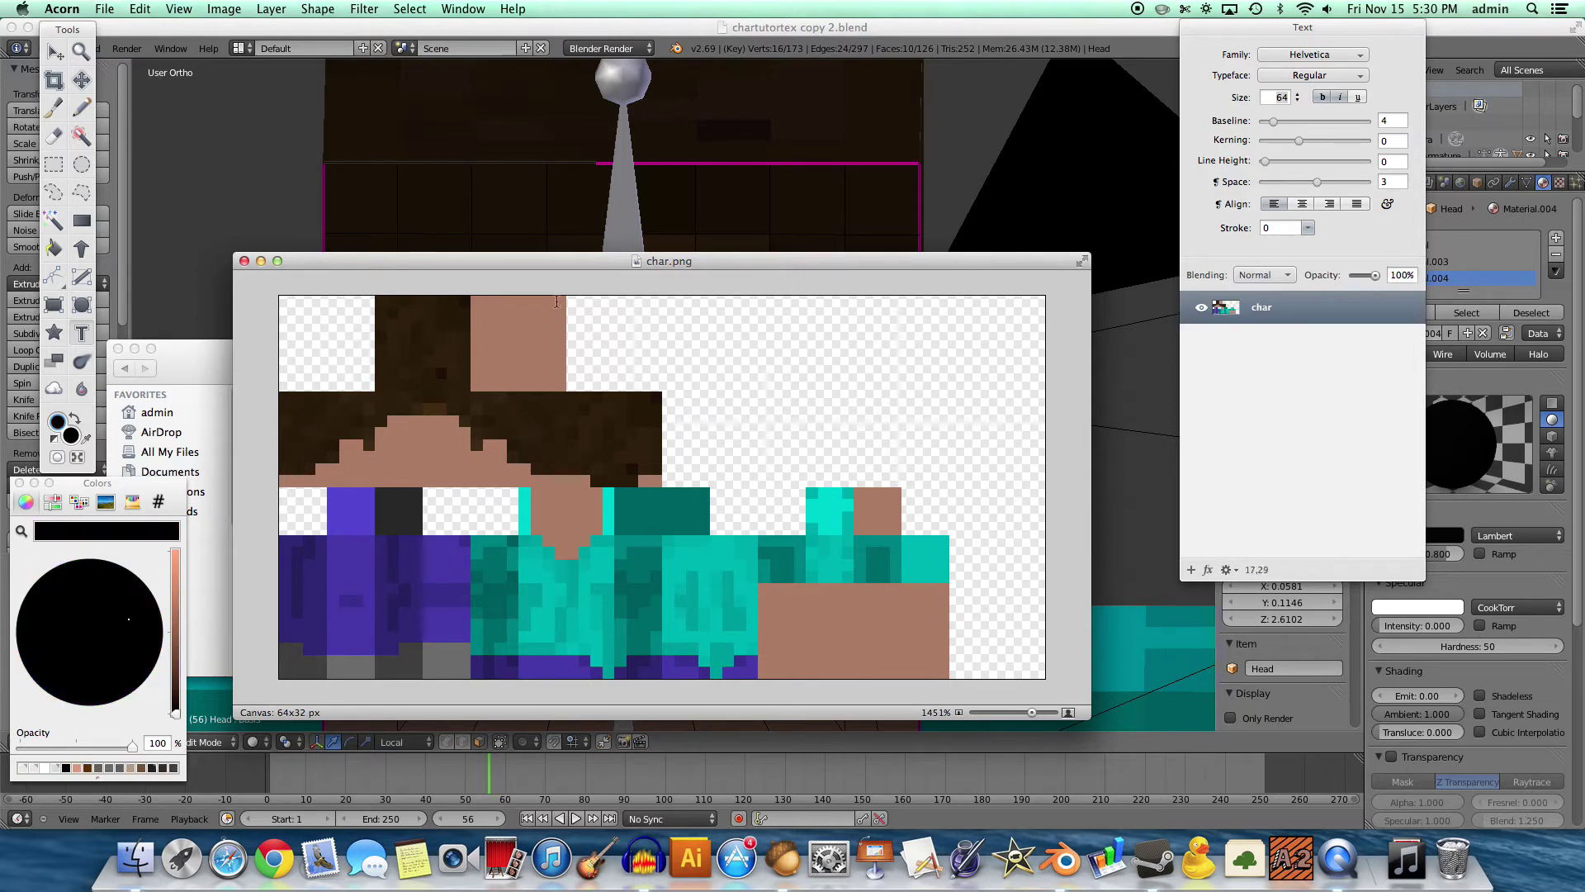
left_click(81, 107)
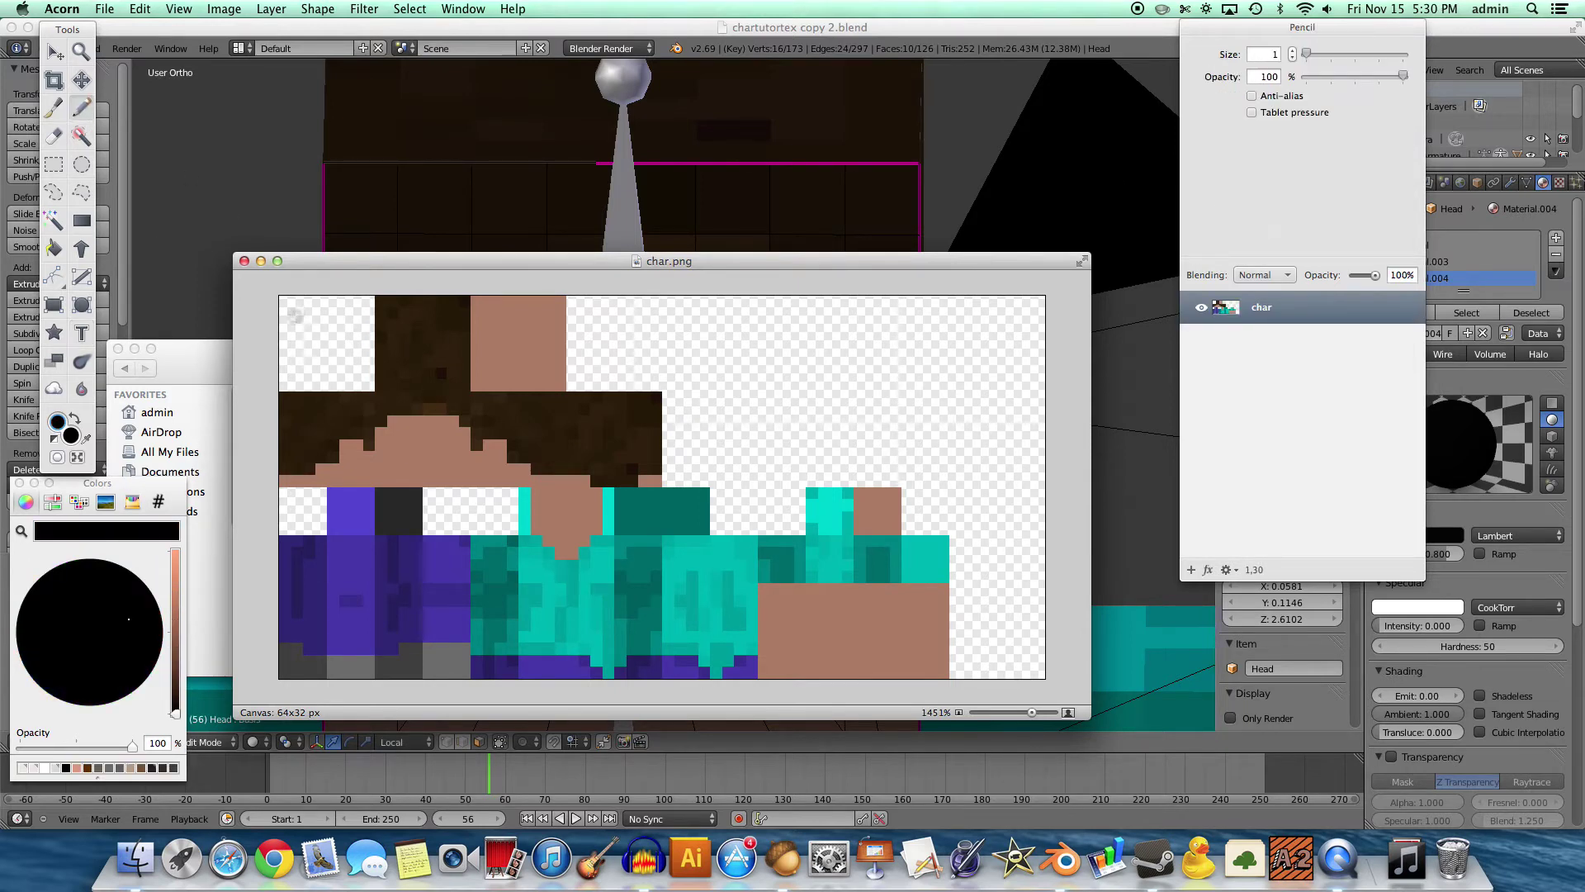
mouse_move(287, 308)
left_mouse_down()
mouse_move(291, 334)
mouse_move(314, 309)
left_mouse_up()
left_click_drag(175, 577, 175, 548)
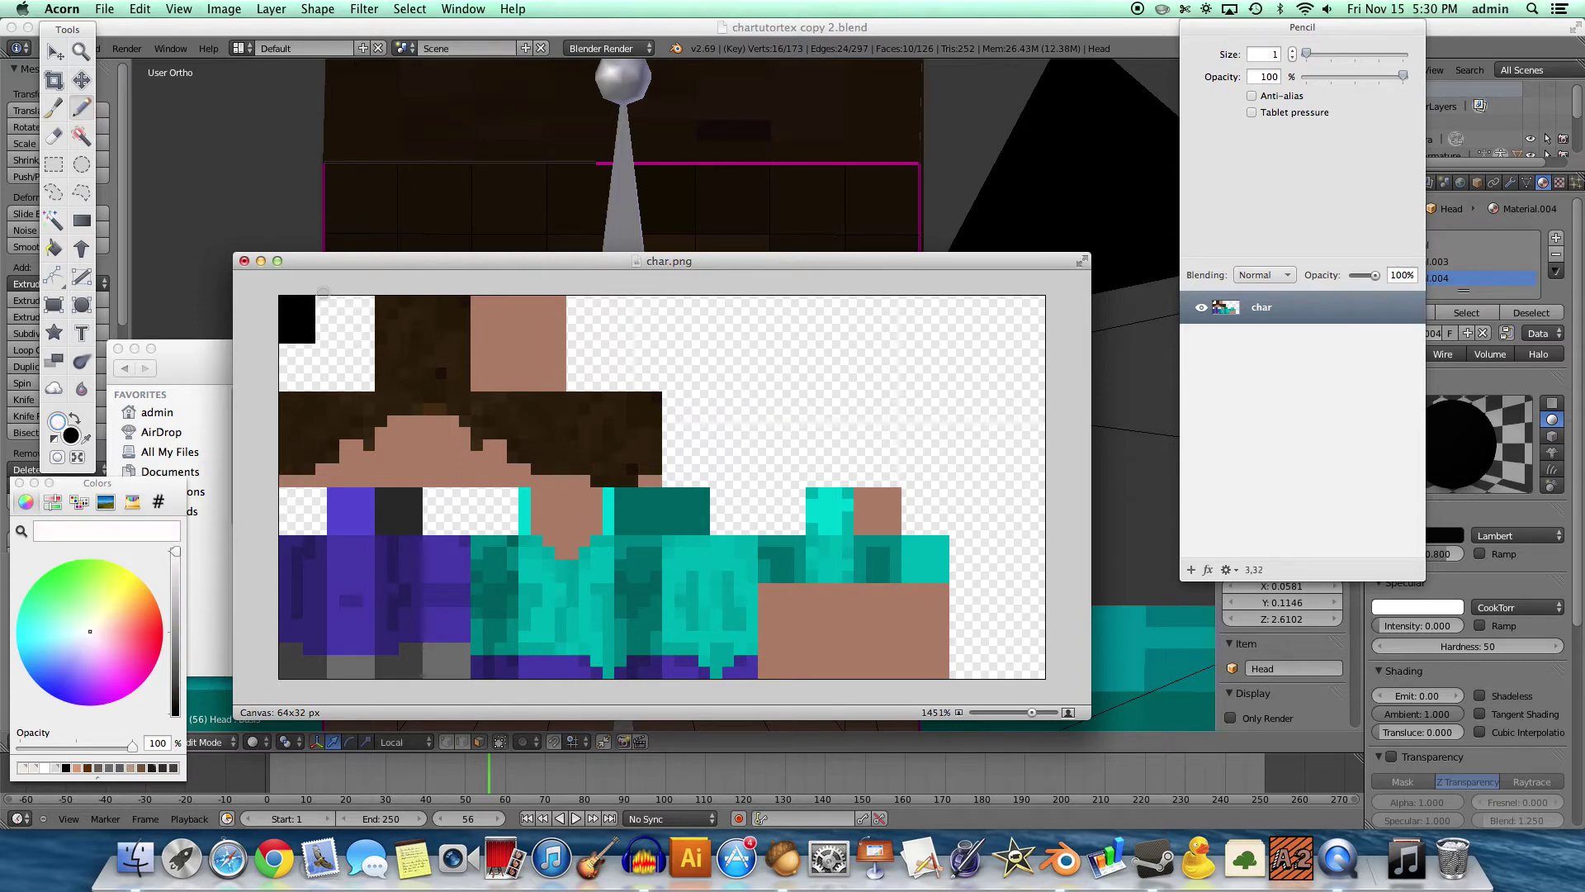
mouse_move(322, 309)
left_mouse_down()
mouse_move(323, 337)
mouse_move(341, 339)
mouse_move(347, 305)
mouse_move(336, 327)
left_mouse_up()
Paint a bright red patch below the black one and a darker red patch below the white one, each about 3 by 4 pixels
left_click(156, 638)
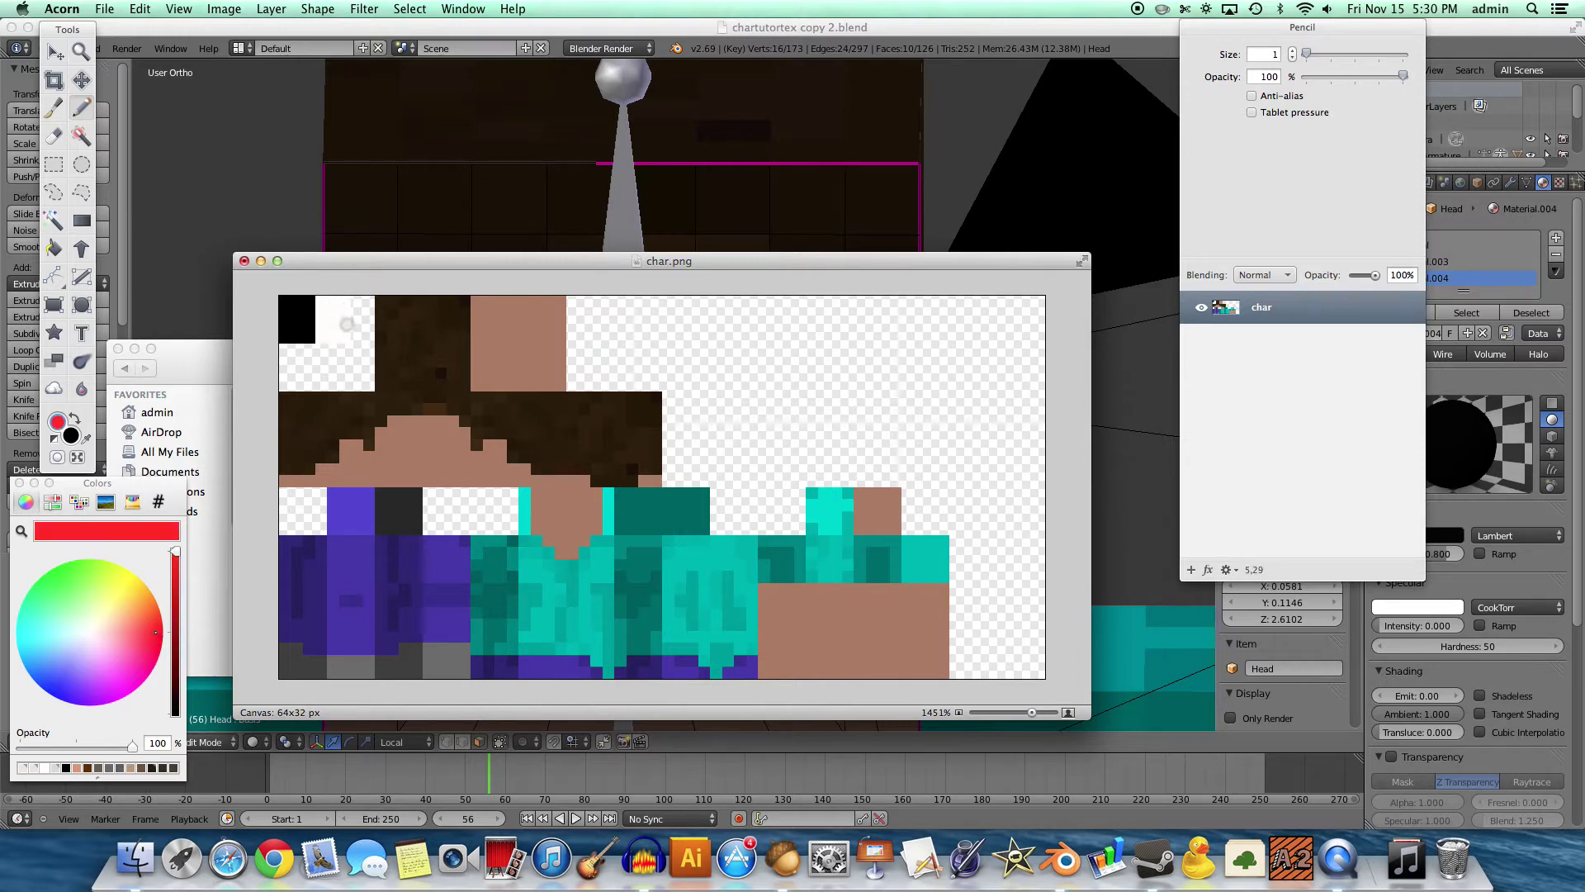
mouse_move(285, 348)
left_mouse_down()
mouse_move(287, 376)
mouse_move(309, 372)
mouse_move(303, 357)
left_mouse_up()
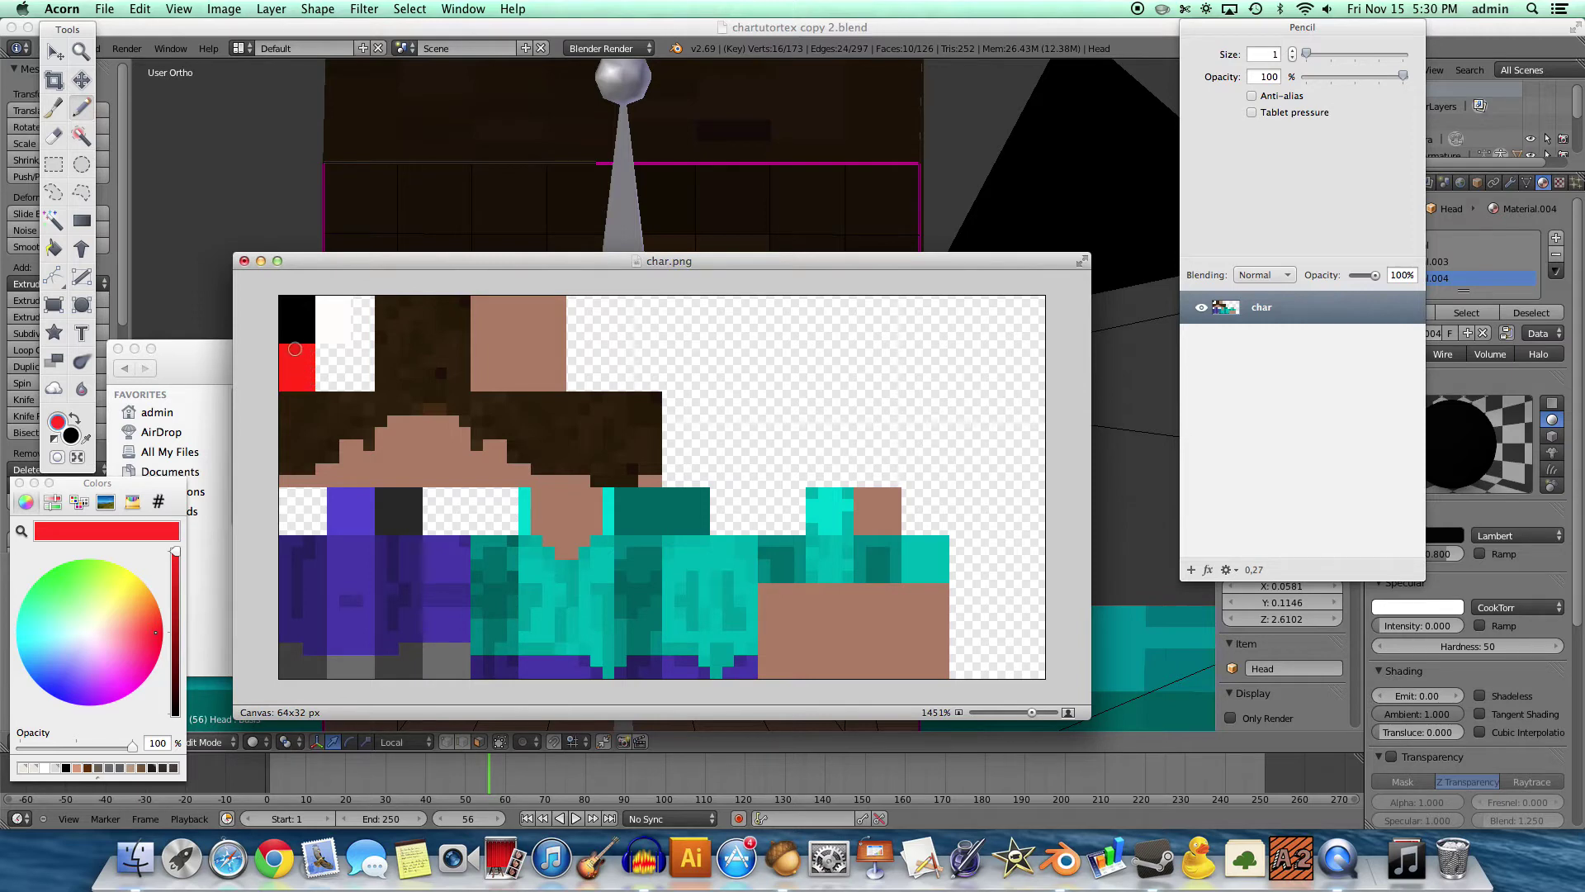
left_click_drag(176, 614, 176, 607)
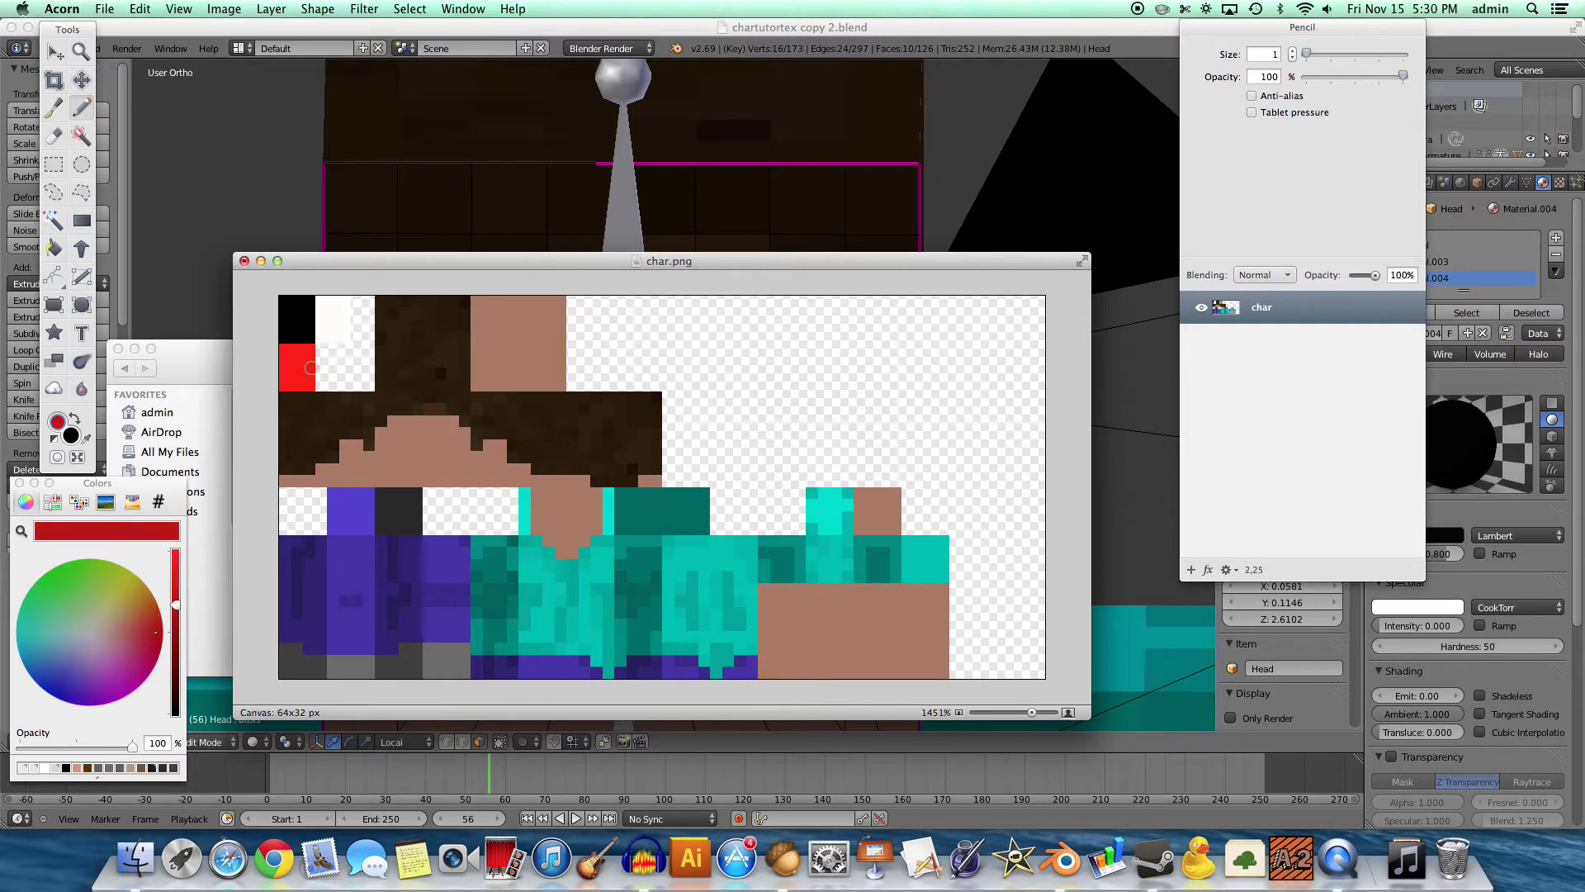
left_click_drag(322, 352, 332, 383)
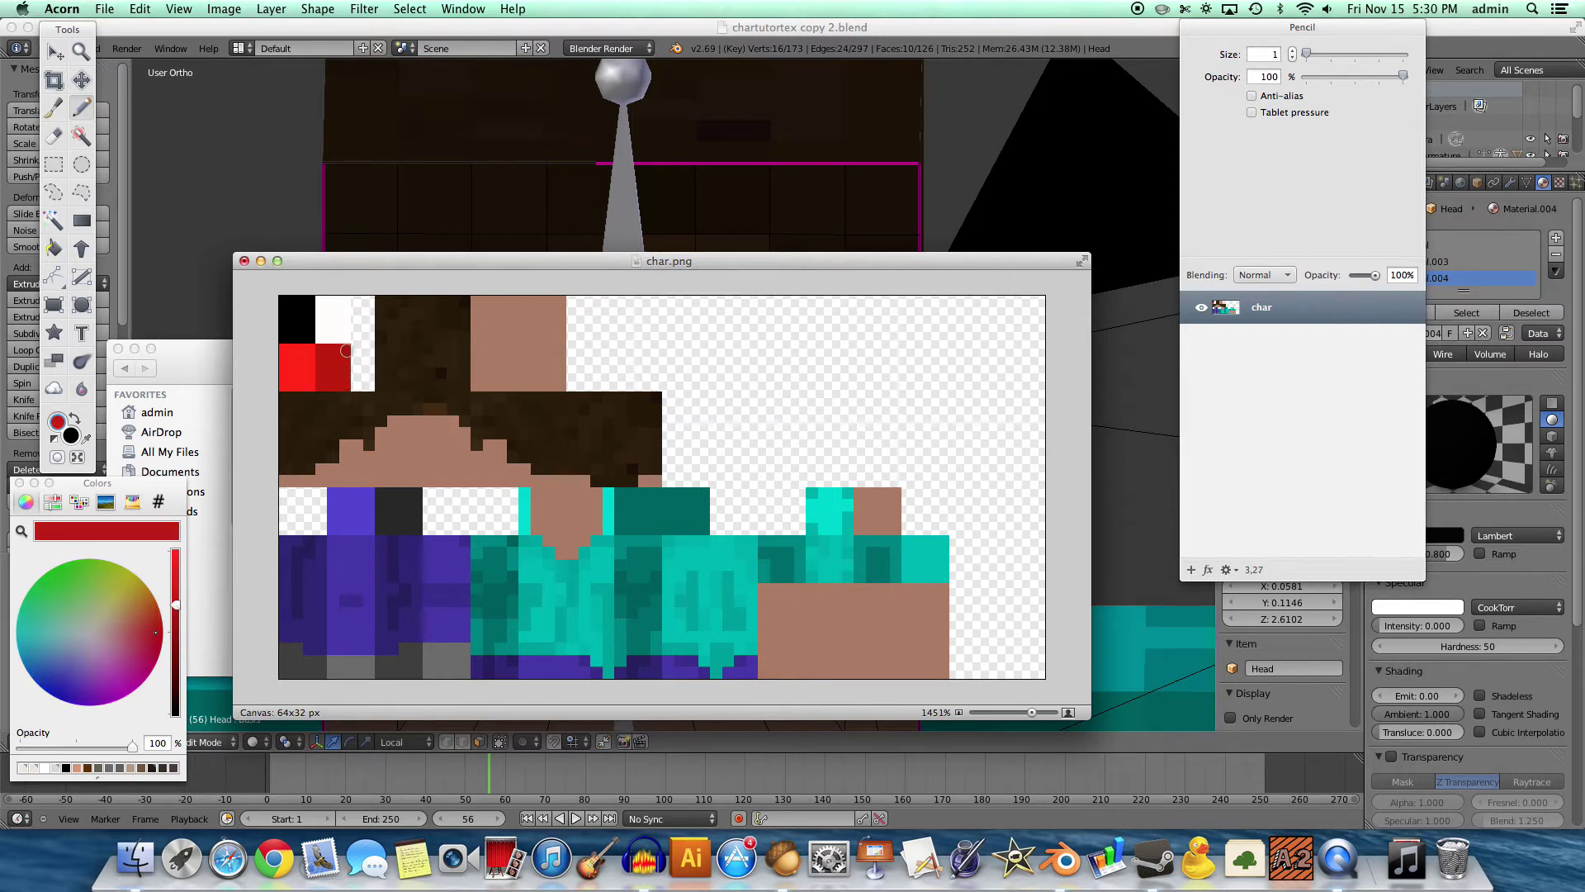
Close char.png with its changes saved and return to Blender in full screen
left_click(244, 261)
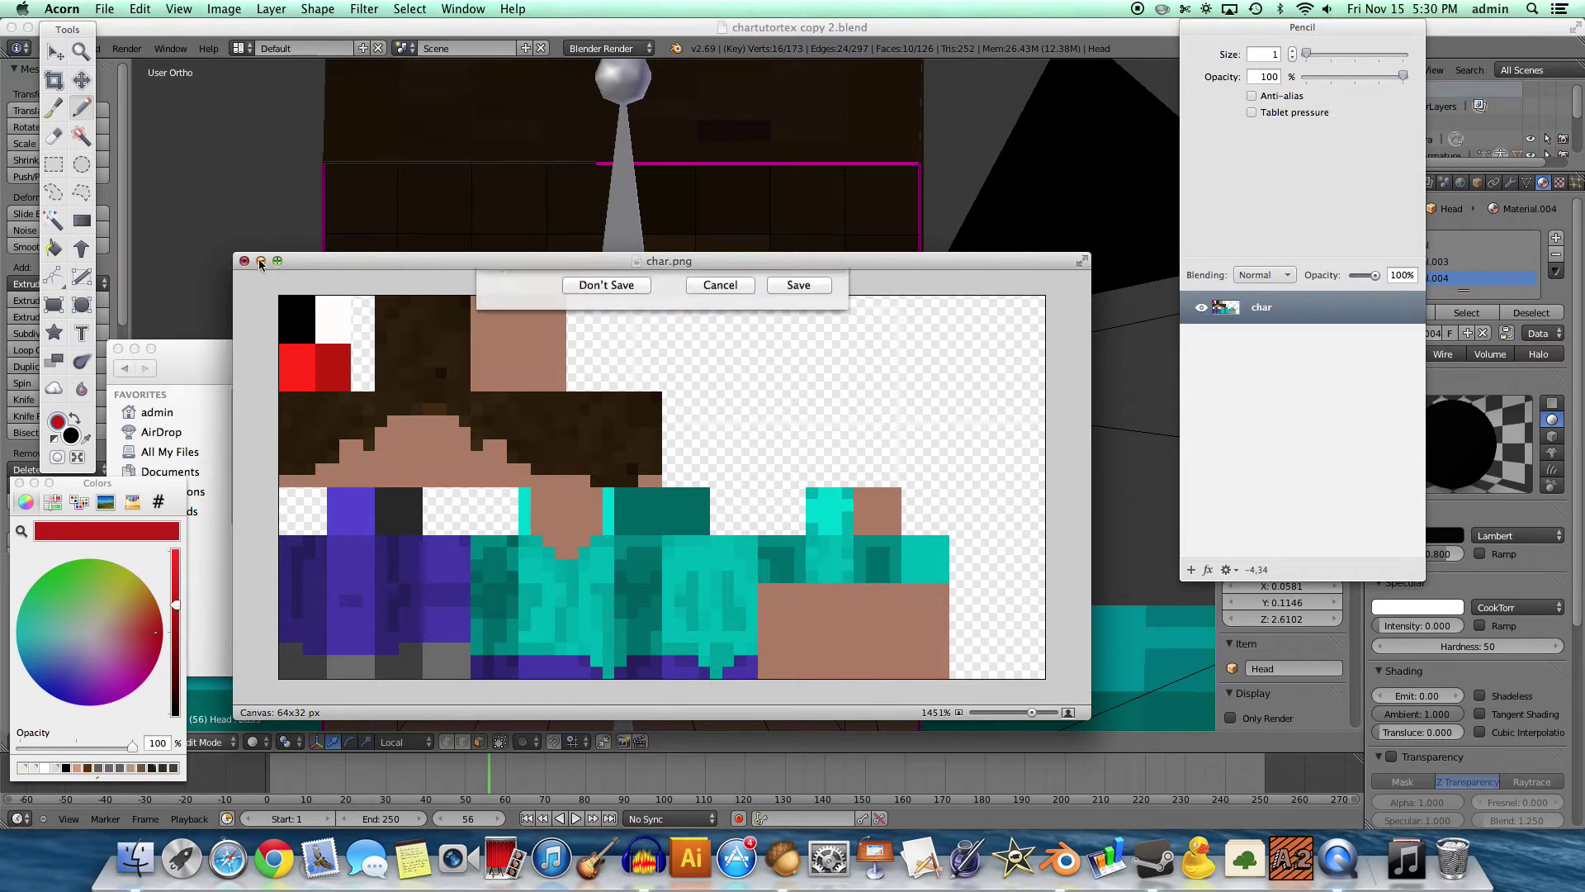
left_click(794, 355)
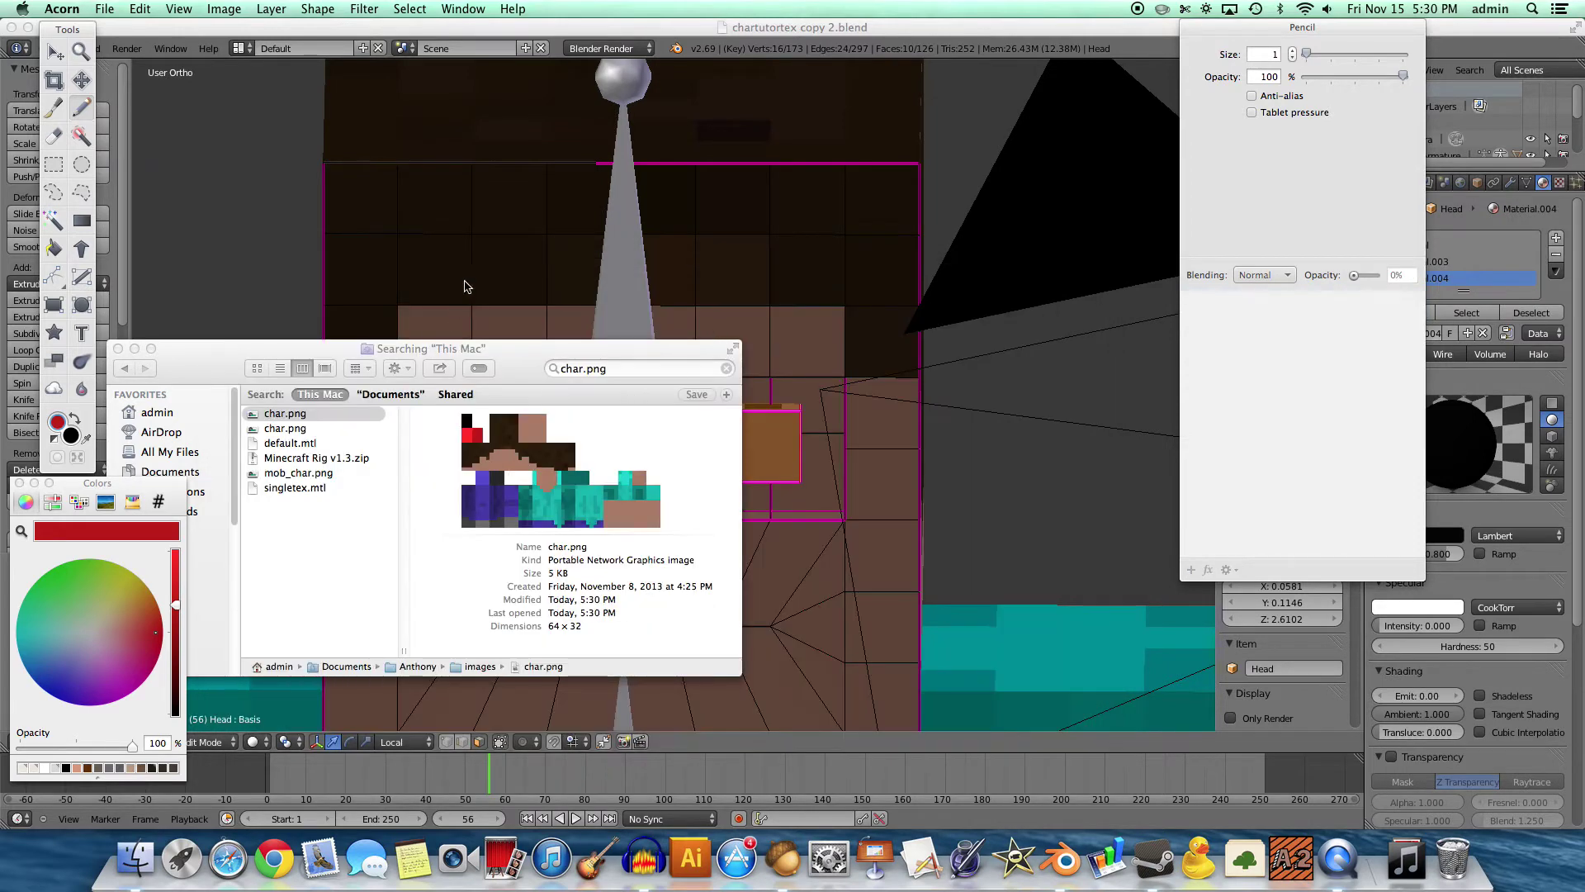
left_click(982, 238)
left_click(1574, 29)
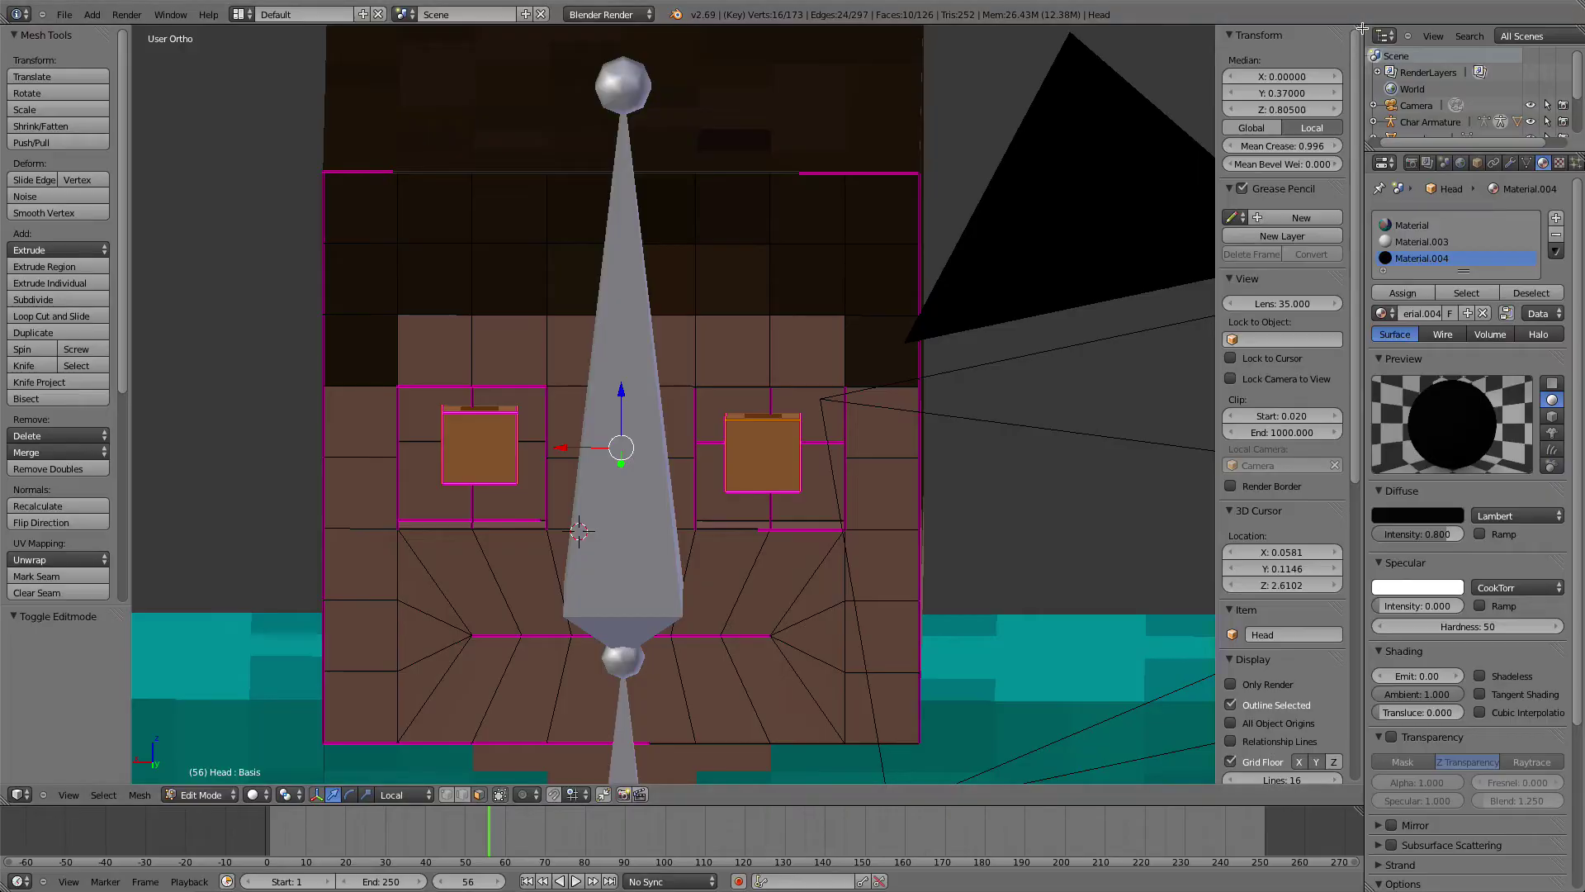
Split the 3D view vertically and turn the new area into a UV/Image Editor
left_click_drag(1362, 29, 931, 33)
left_click(951, 795)
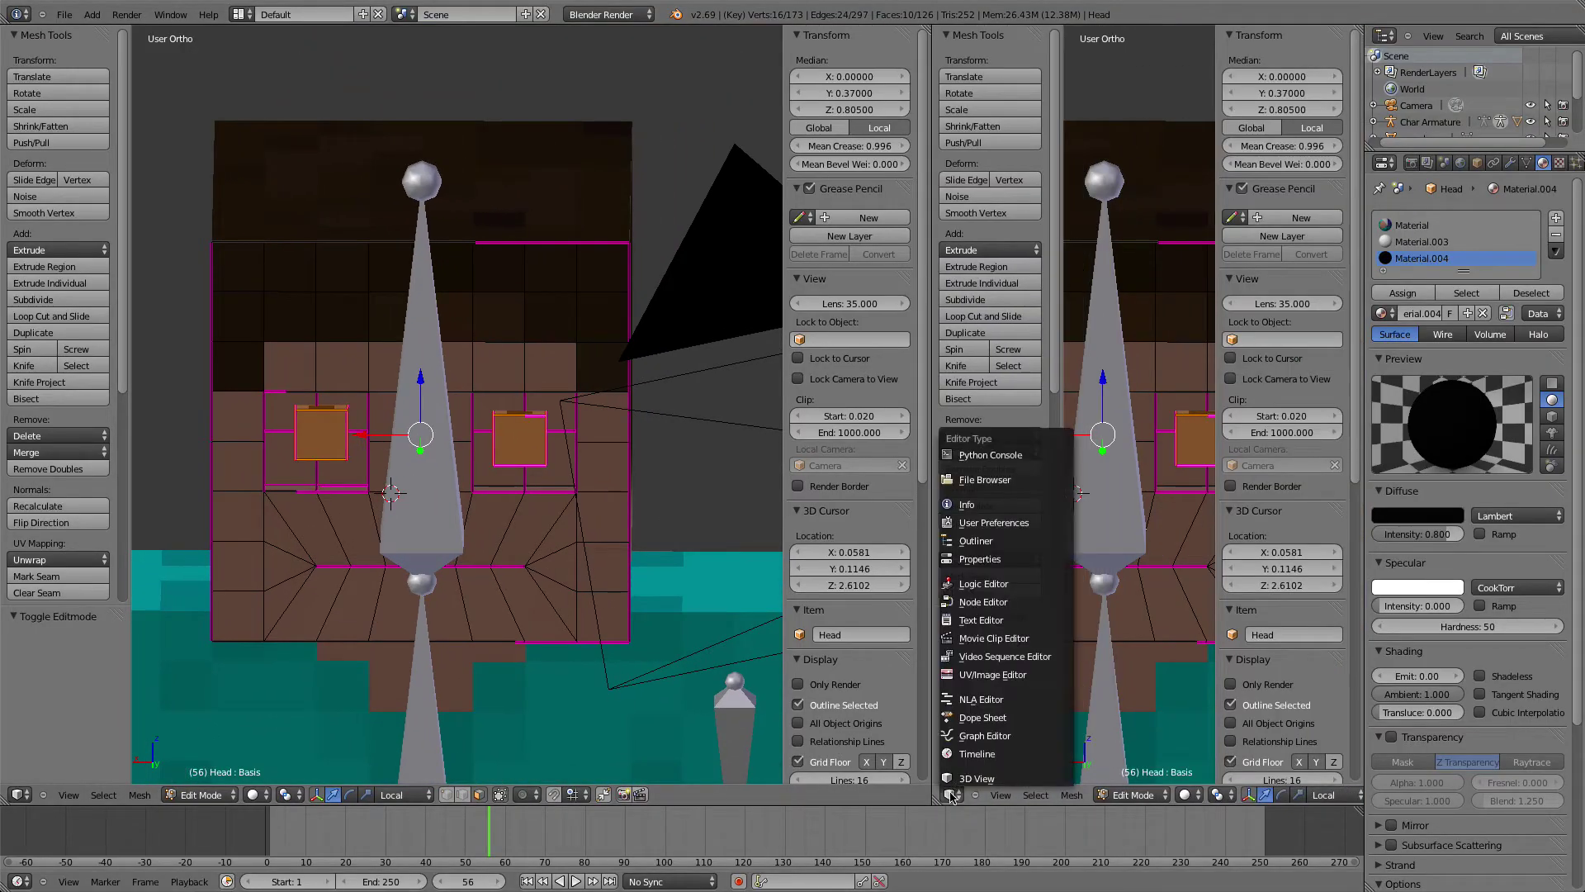
left_click(992, 674)
scroll(1055, 640, "down", 3)
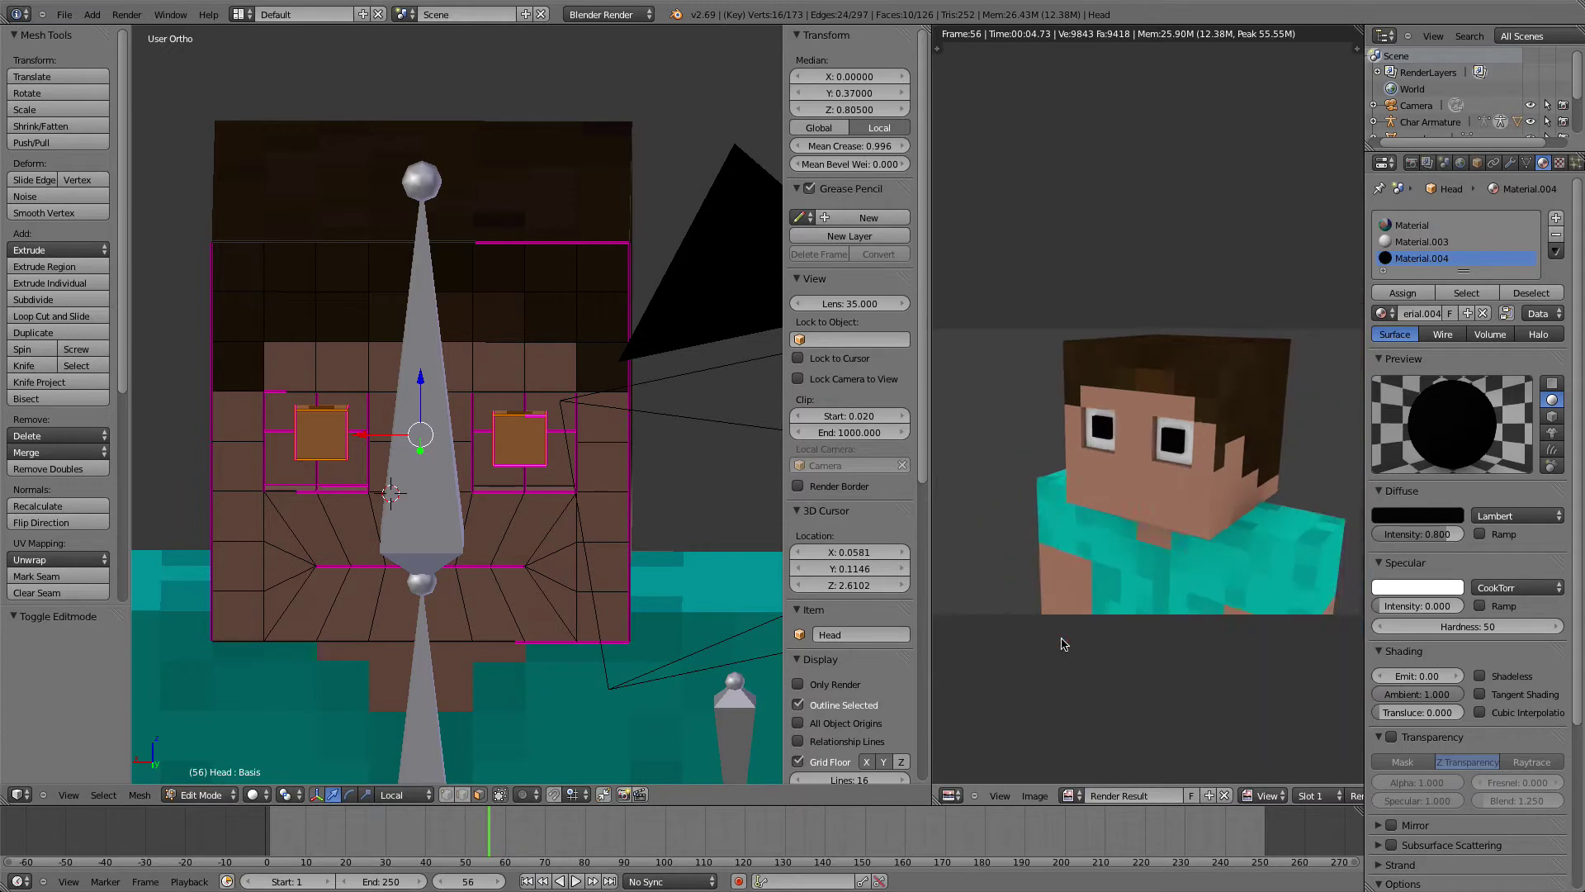
Display char.png.001 in the UV/Image Editor and reload it from disk
left_click(1068, 795)
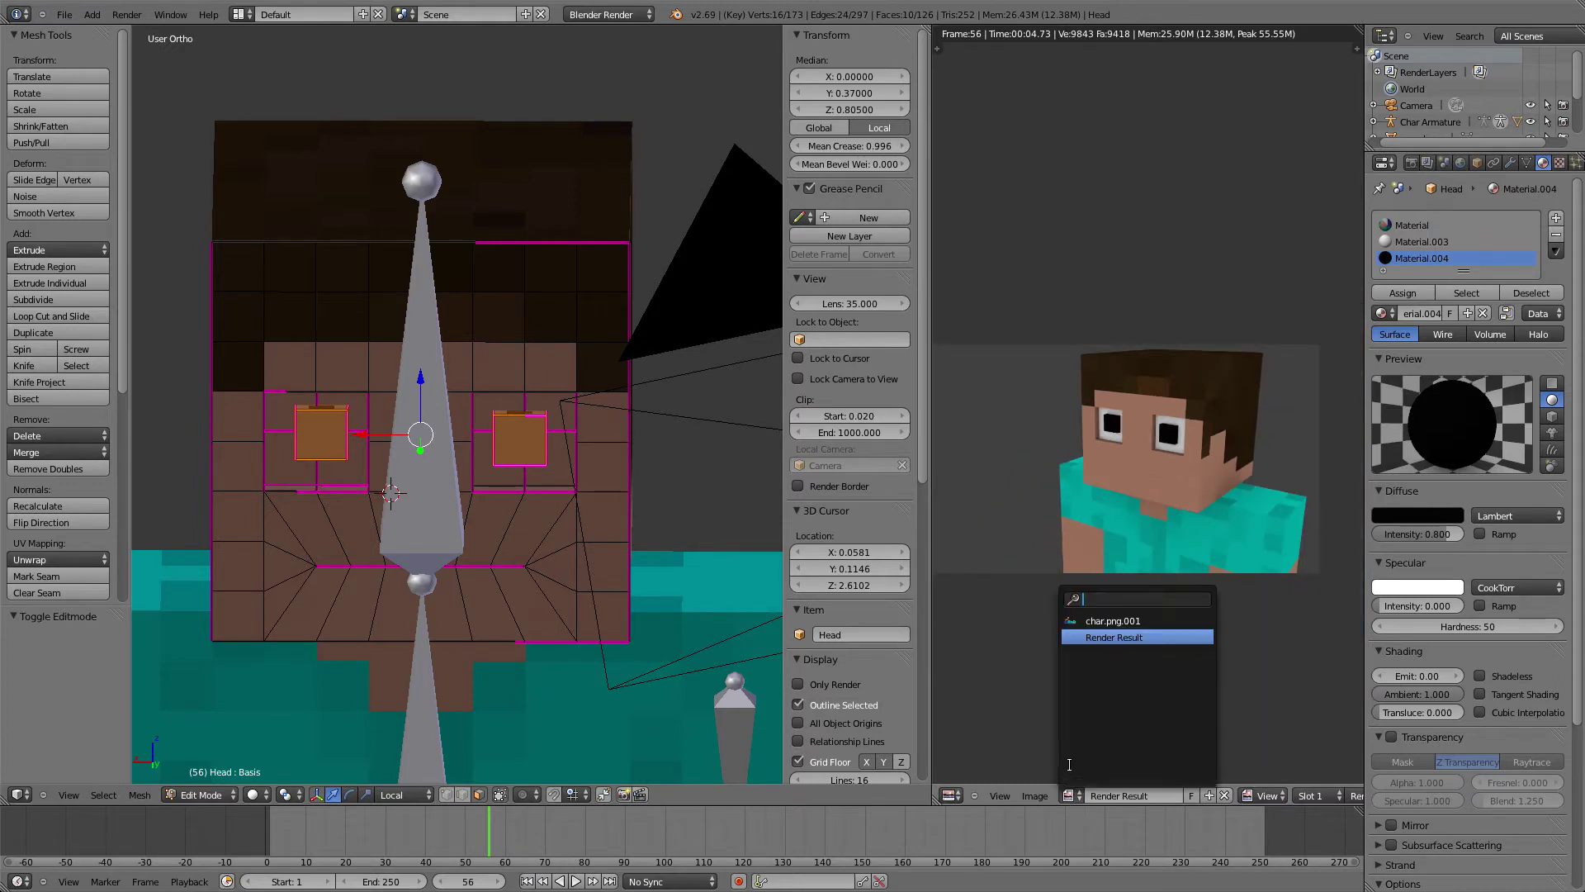
left_click(1083, 627)
middle_click_drag(1174, 576, 1195, 560)
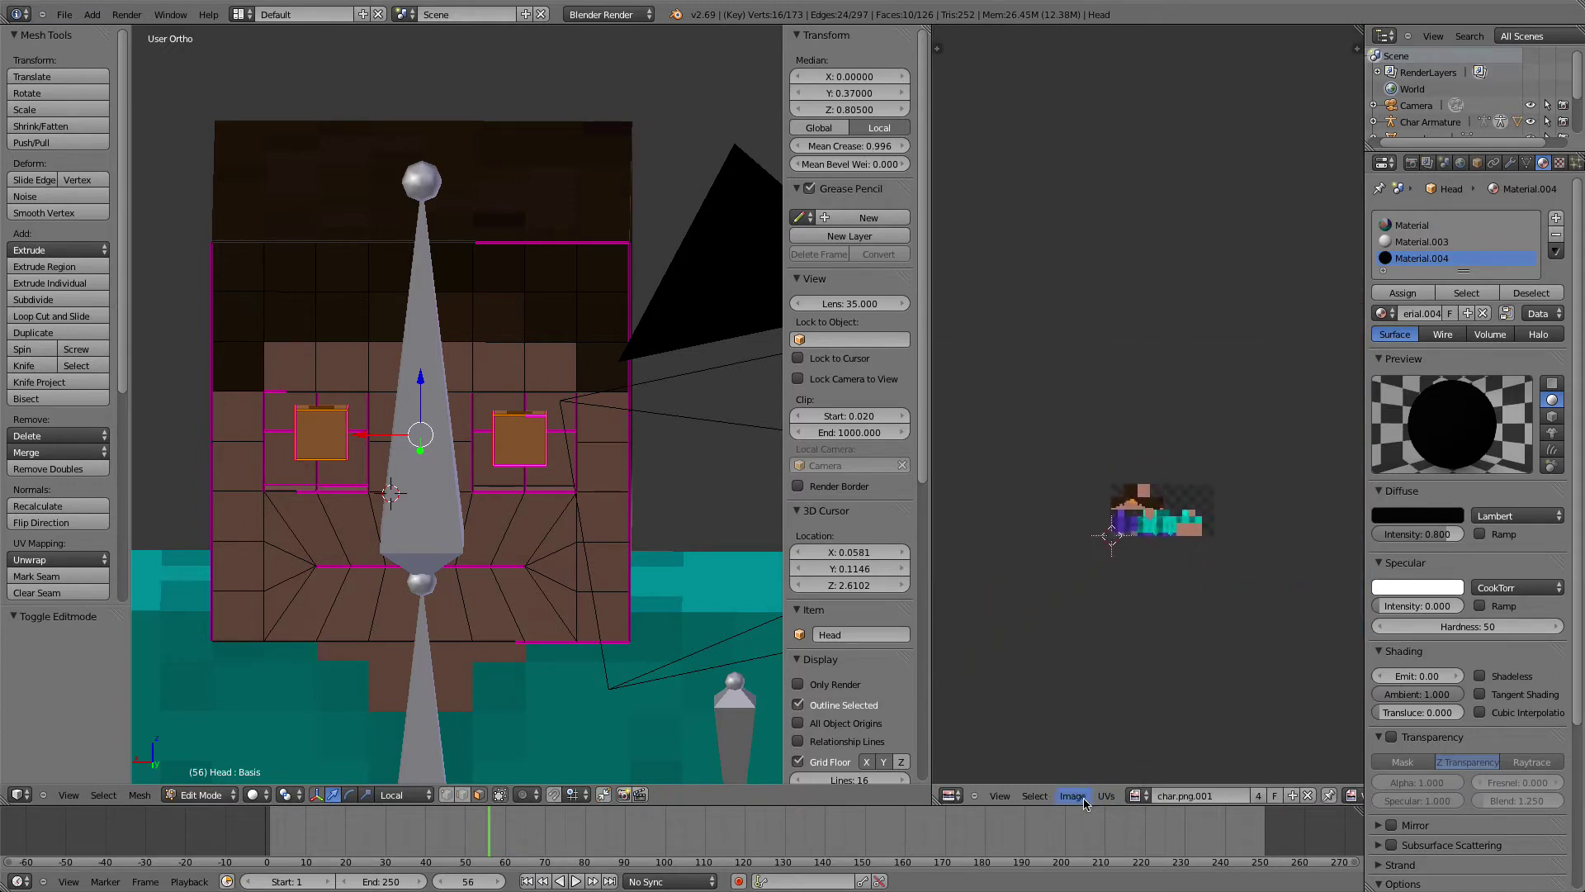
left_click(1073, 795)
left_click(1097, 737)
scroll(1110, 692, "up", 5)
middle_click_drag(1108, 661, 1148, 461)
scroll(1136, 480, "up", 2)
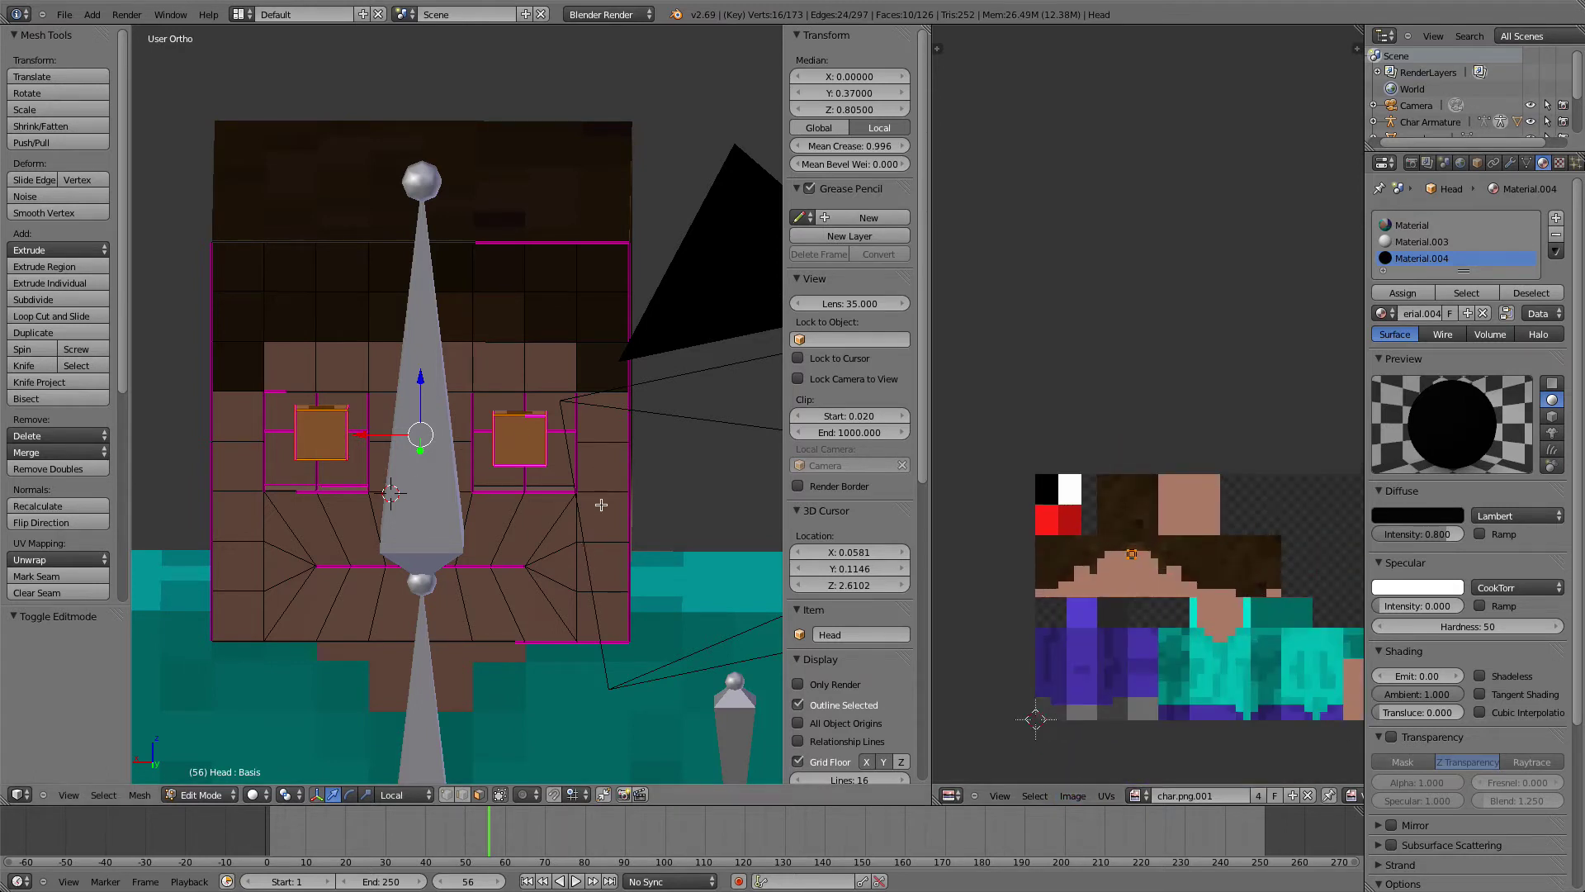
Move the UVs of the selected pupil blocks onto the texture's black patch and check the head in Object Mode
key("g")
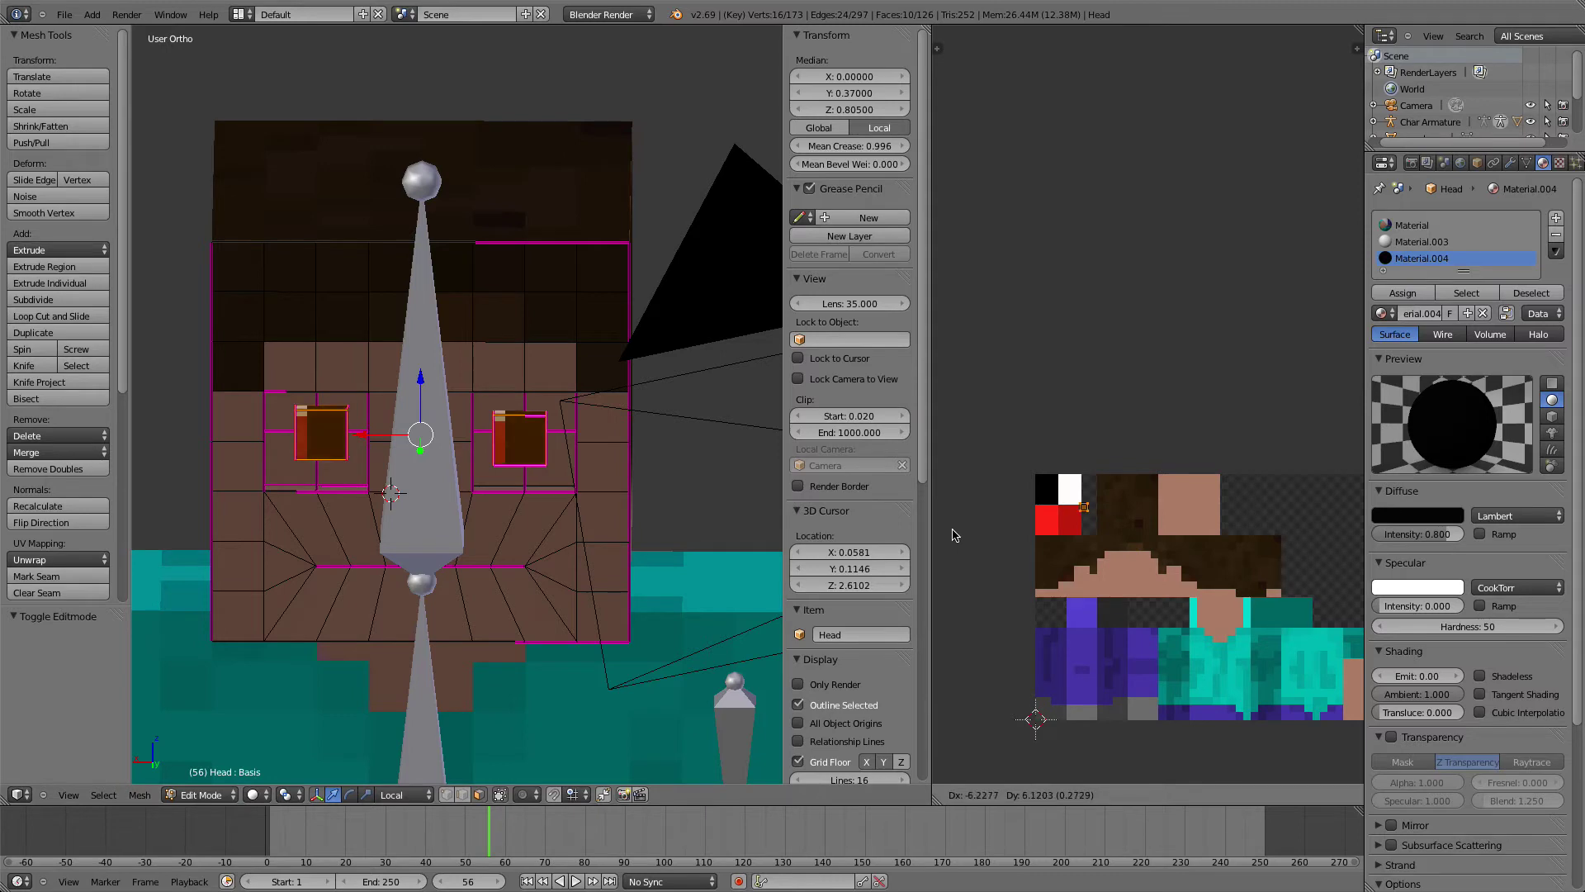
left_click(1341, 513)
key("Tab")
middle_click_drag(447, 478, 311, 433)
Select the recessed faces behind both pupils, shrink their UVs and move them inside the texture's white patch
key("Tab")
right_click(501, 474)
right_click(502, 401, "shift")
right_click(537, 399, "shift")
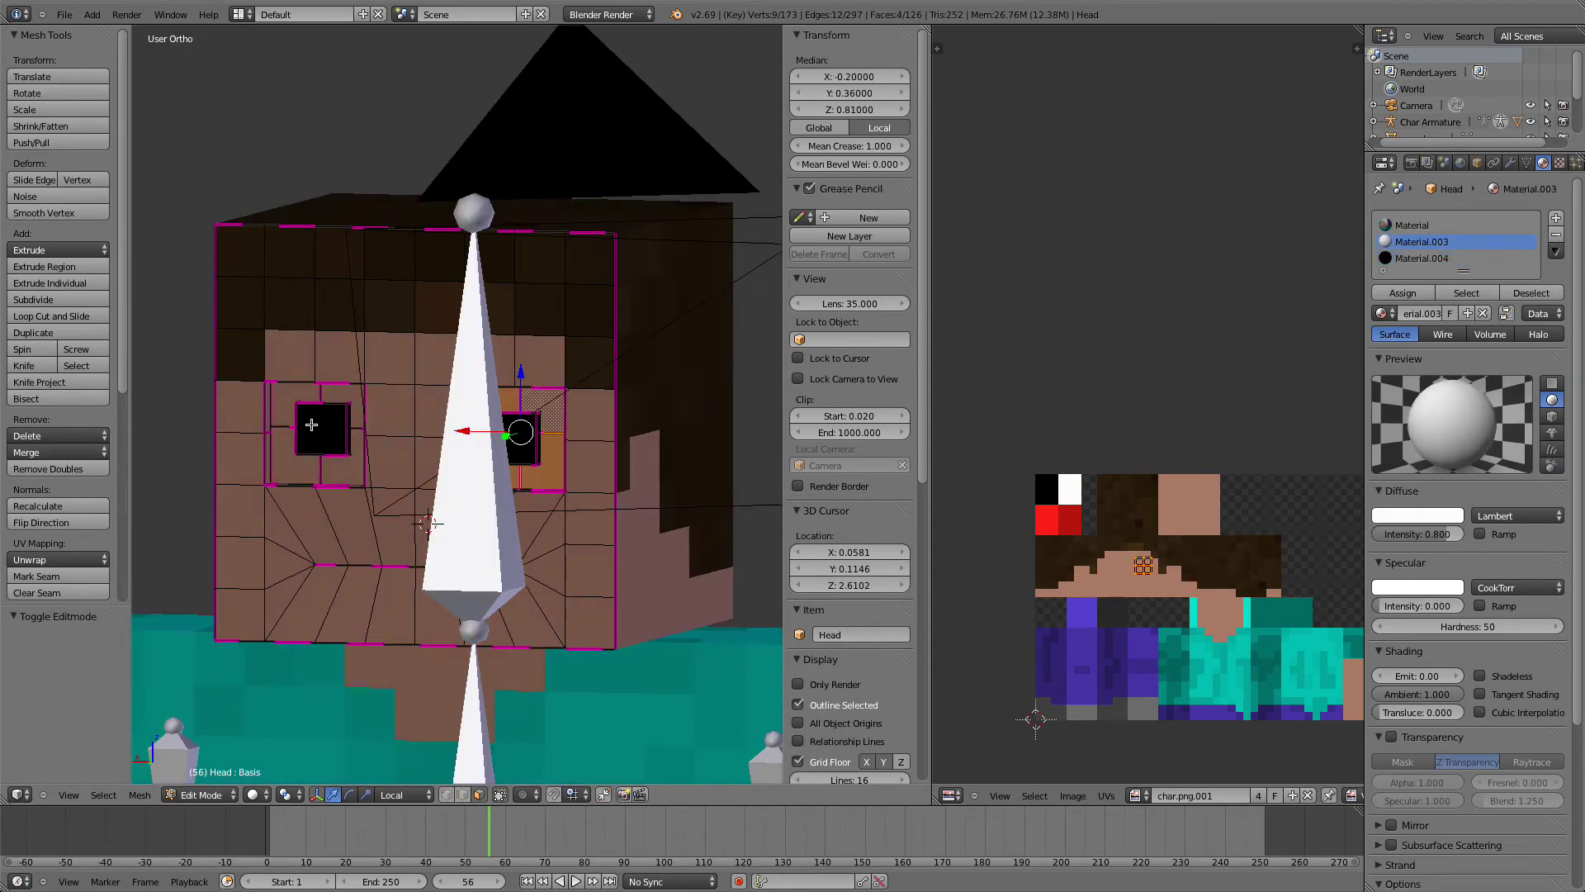
right_click(290, 394, "shift")
right_click(347, 394, "shift")
right_click(351, 468, "shift")
right_click(302, 466, "shift")
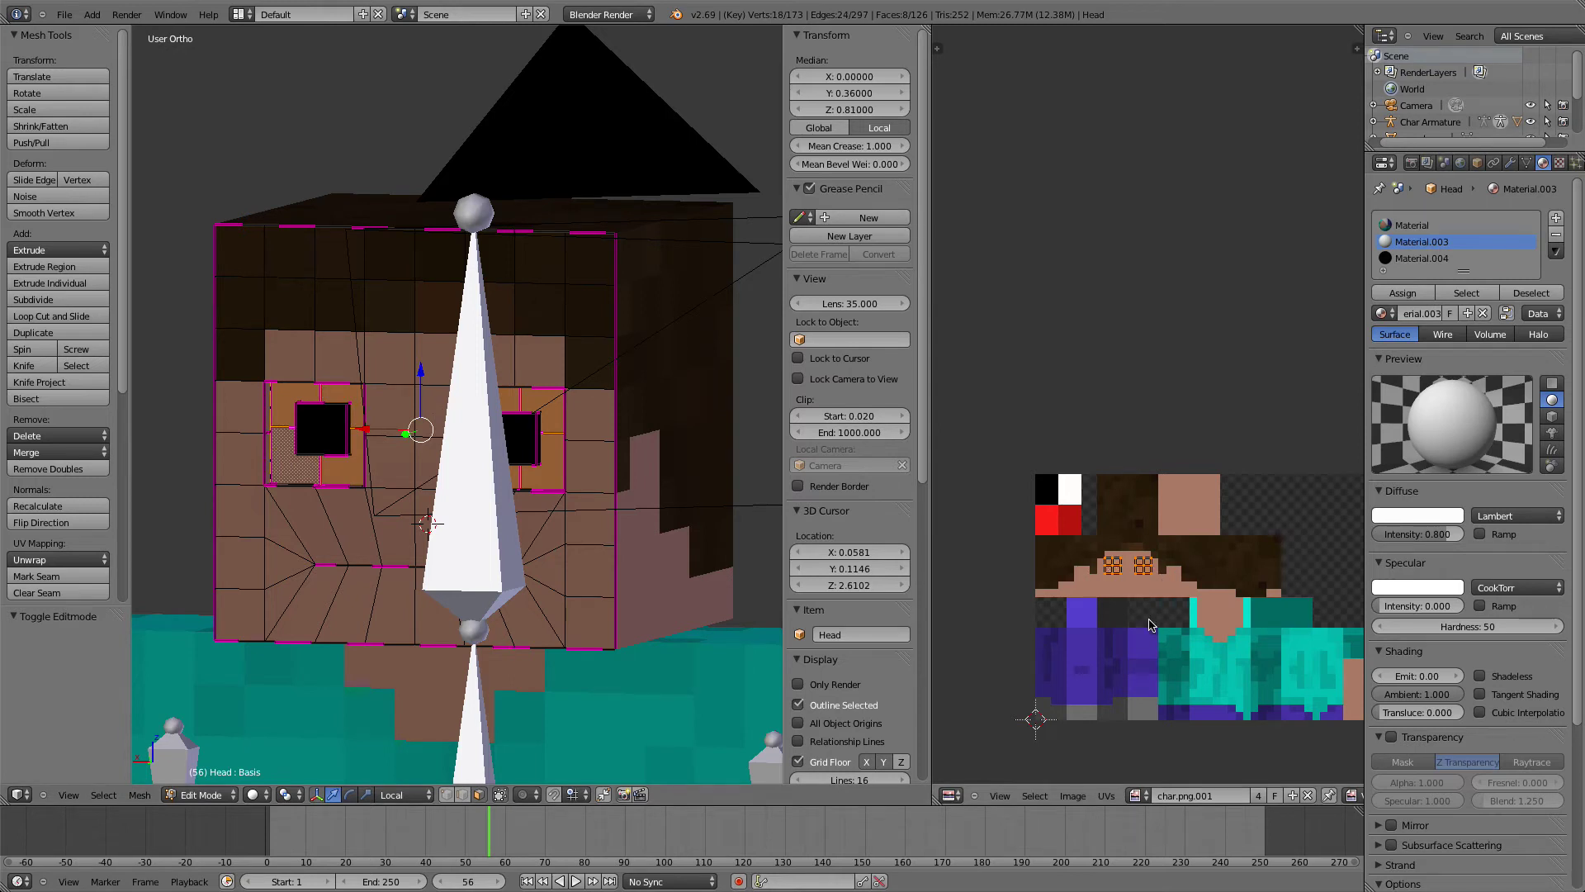
key("s")
left_click(1123, 591)
key("g")
left_click(1063, 518)
key("s")
left_click(1075, 532)
key("Tab")
middle_click_drag(319, 488, 313, 448)
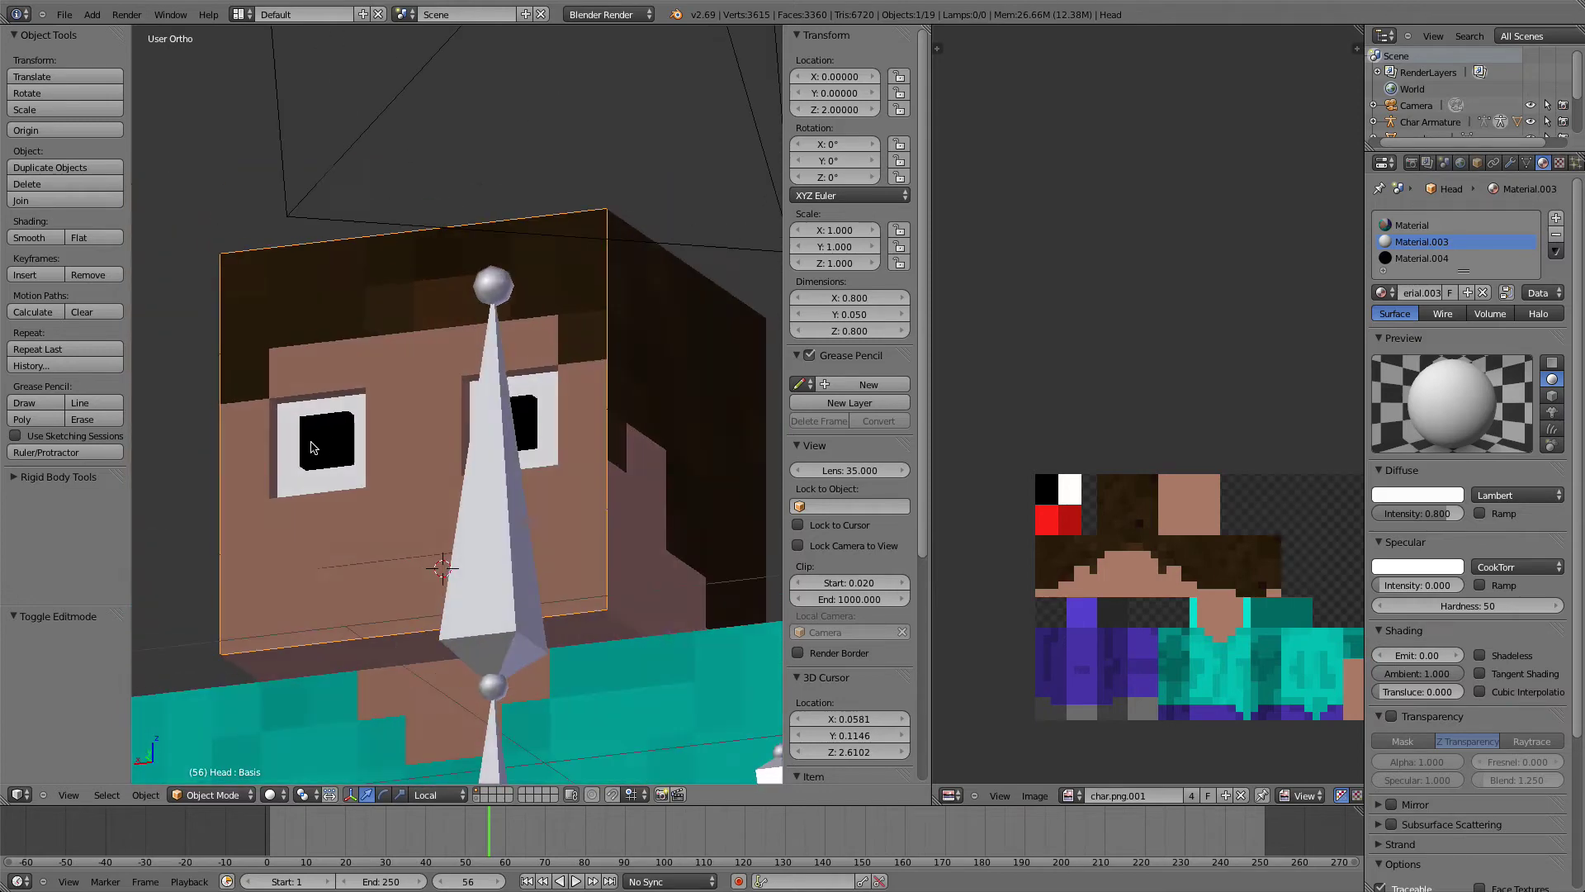
Set the value of the head's Key 1 shape key to 0.768
left_click(1510, 163)
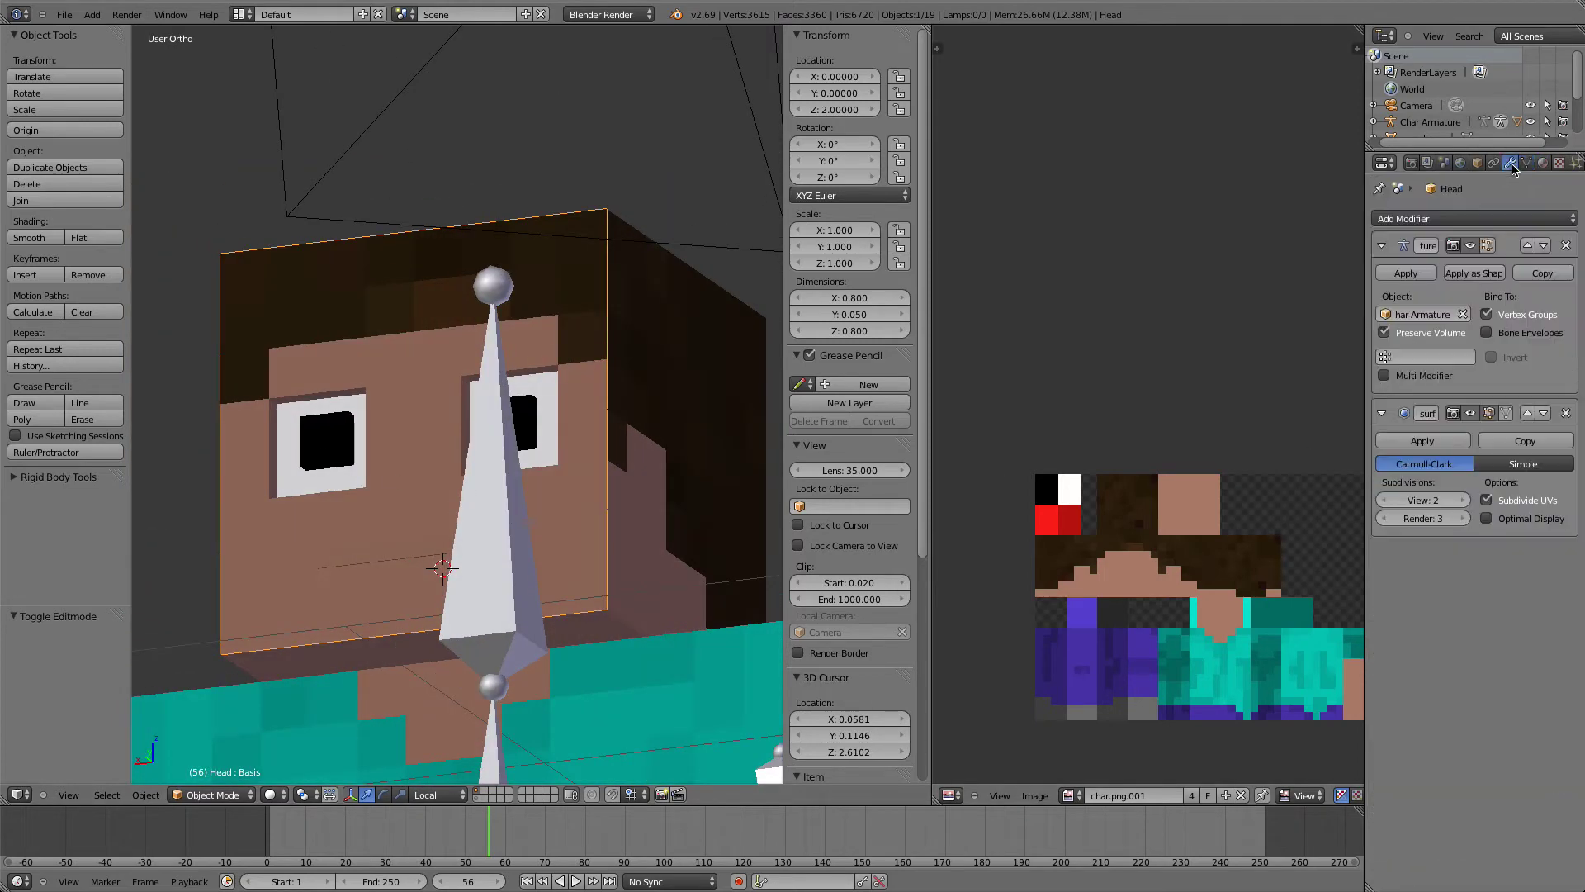
left_click(1527, 164)
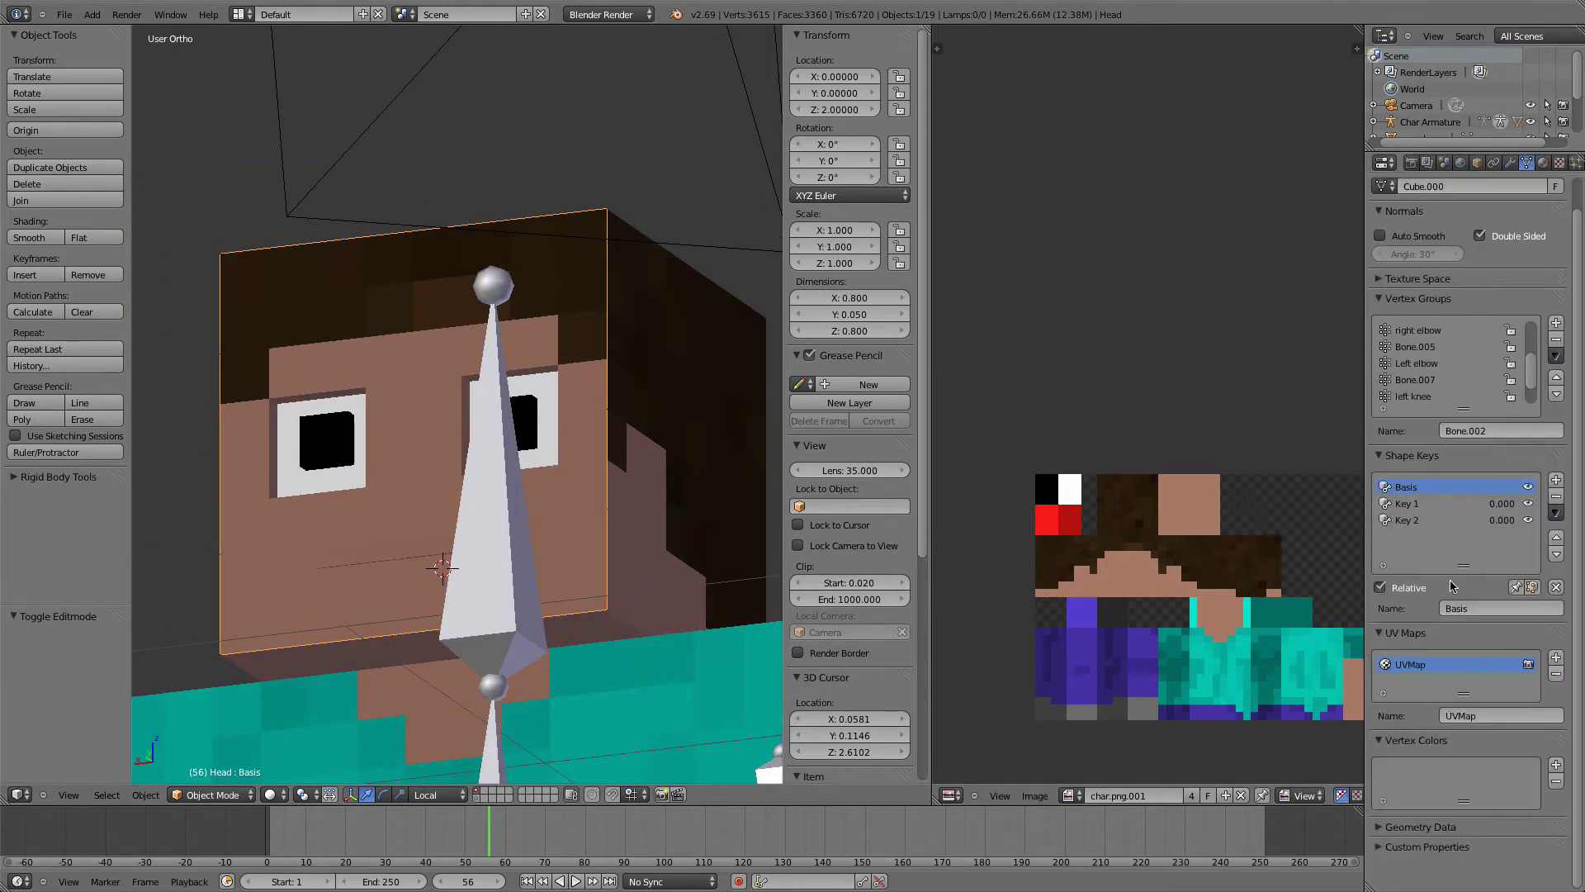
left_click(1403, 503)
left_click_drag(1453, 628, 1520, 628)
middle_click_drag(335, 470, 428, 528)
Render the current frame to inspect the textured eyes and open mouth, and return the area to the 3D View
left_click(126, 15)
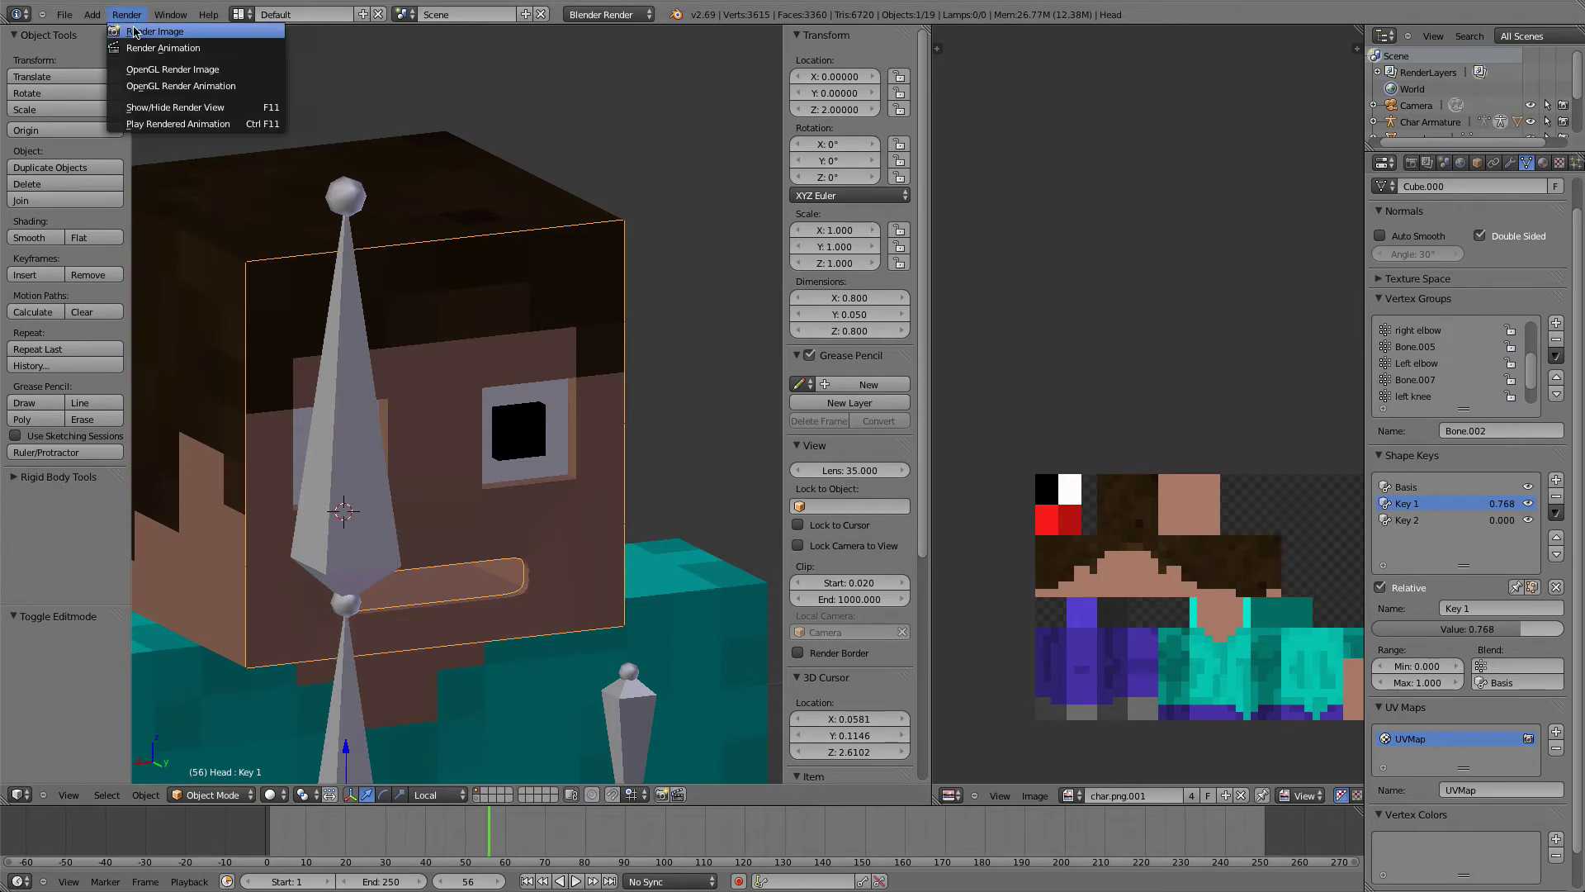
left_click(150, 33)
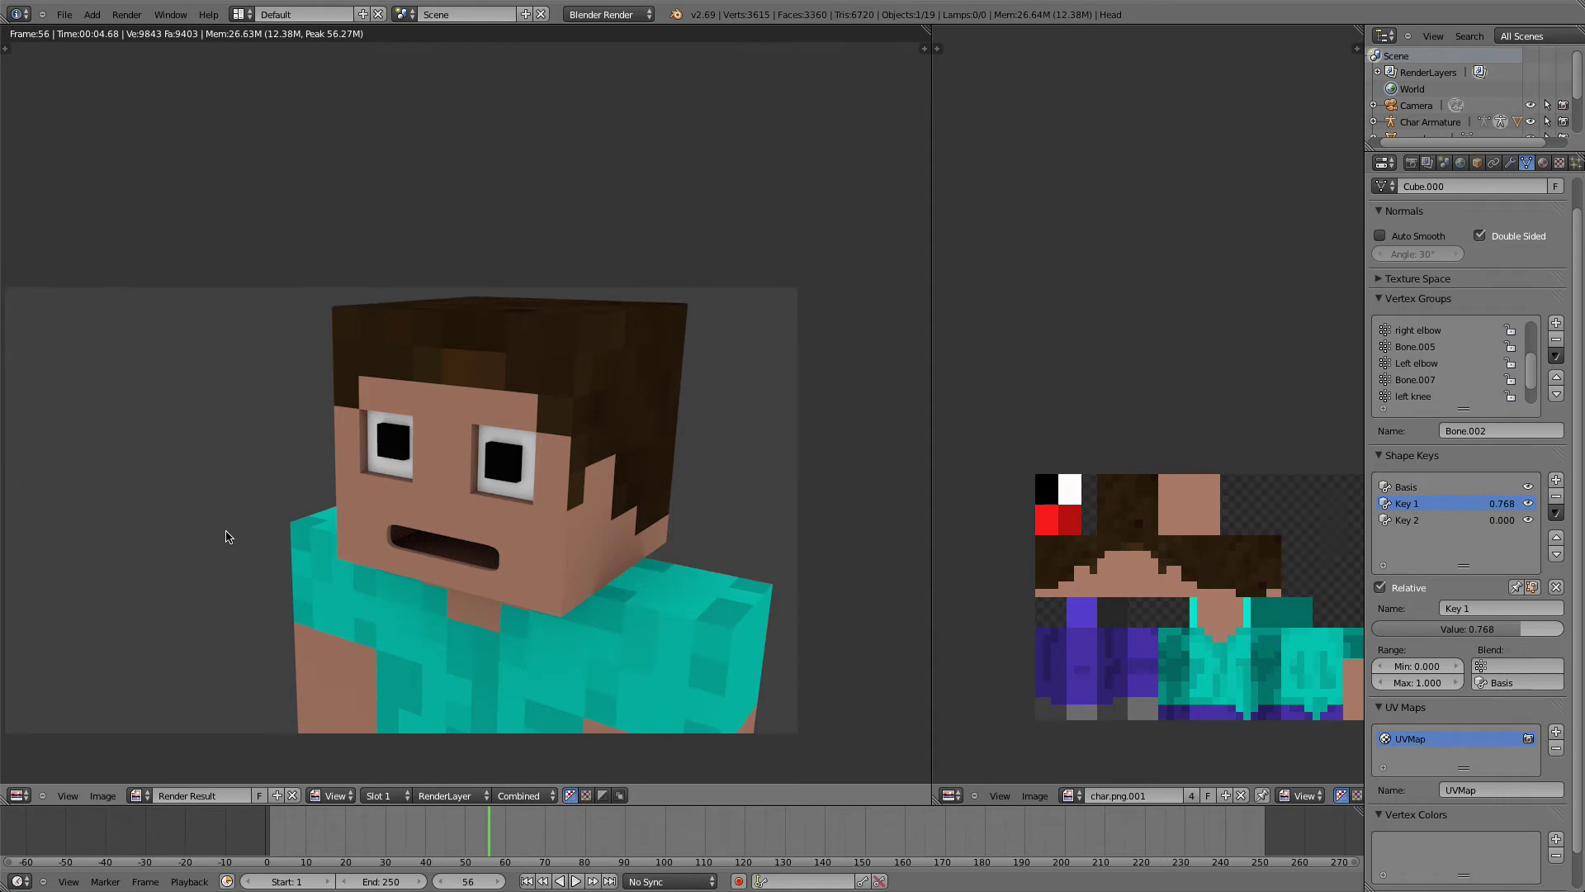
left_click(18, 794)
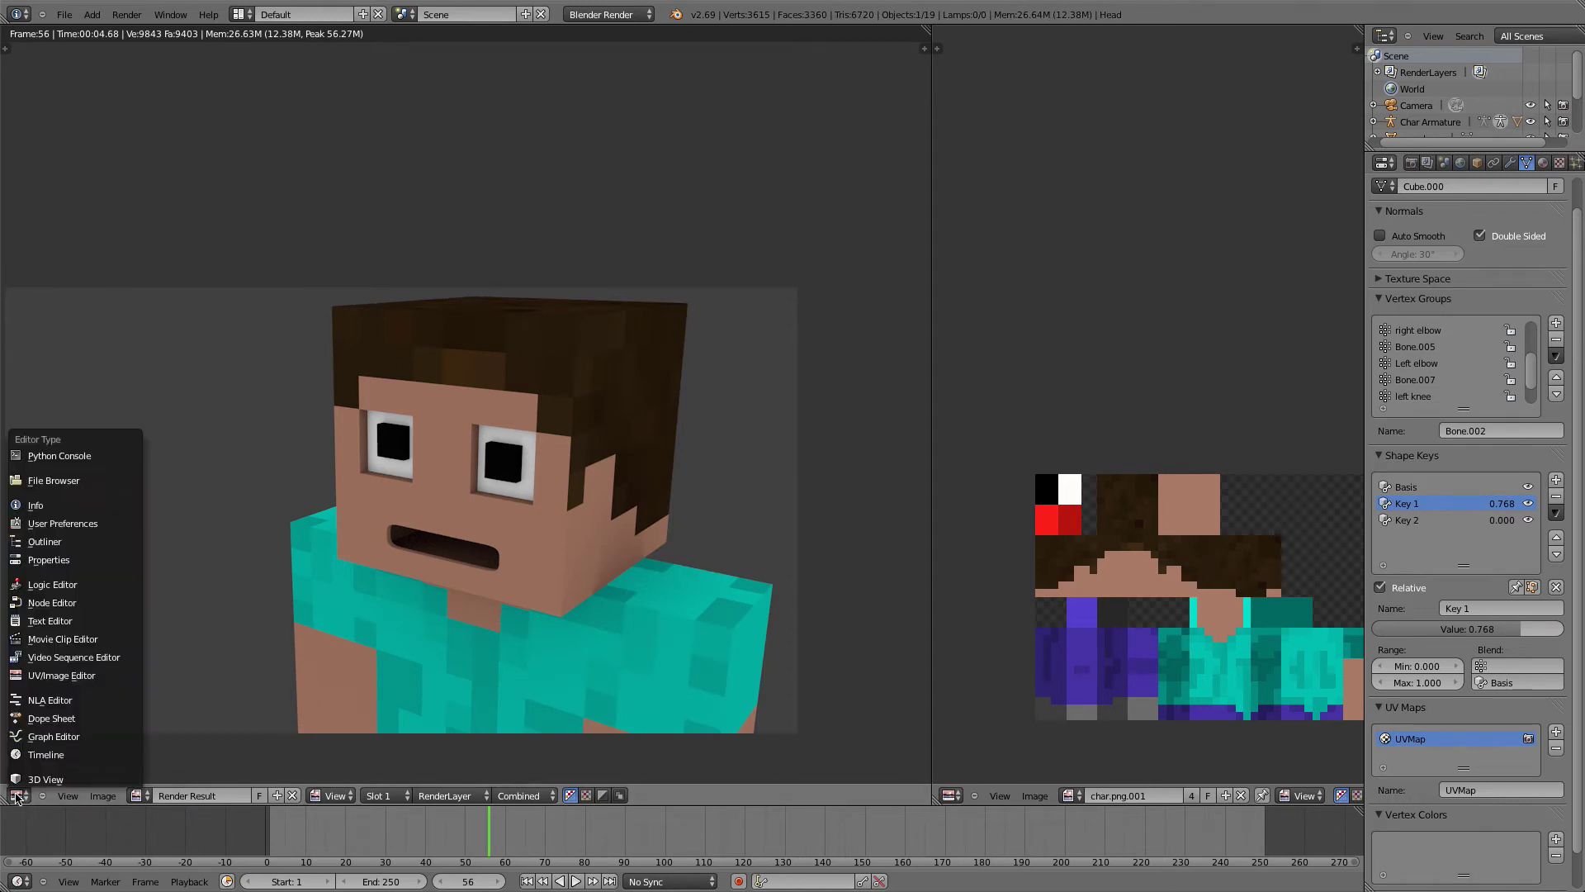
left_click(50, 772)
scroll(326, 601, "down", 4)
middle_click_drag(325, 602, 272, 597)
scroll(272, 598, "up", 6)
scroll(271, 598, "up", 3)
right_click(425, 506)
key("ctrl+Tab")
key("r")
key("r")
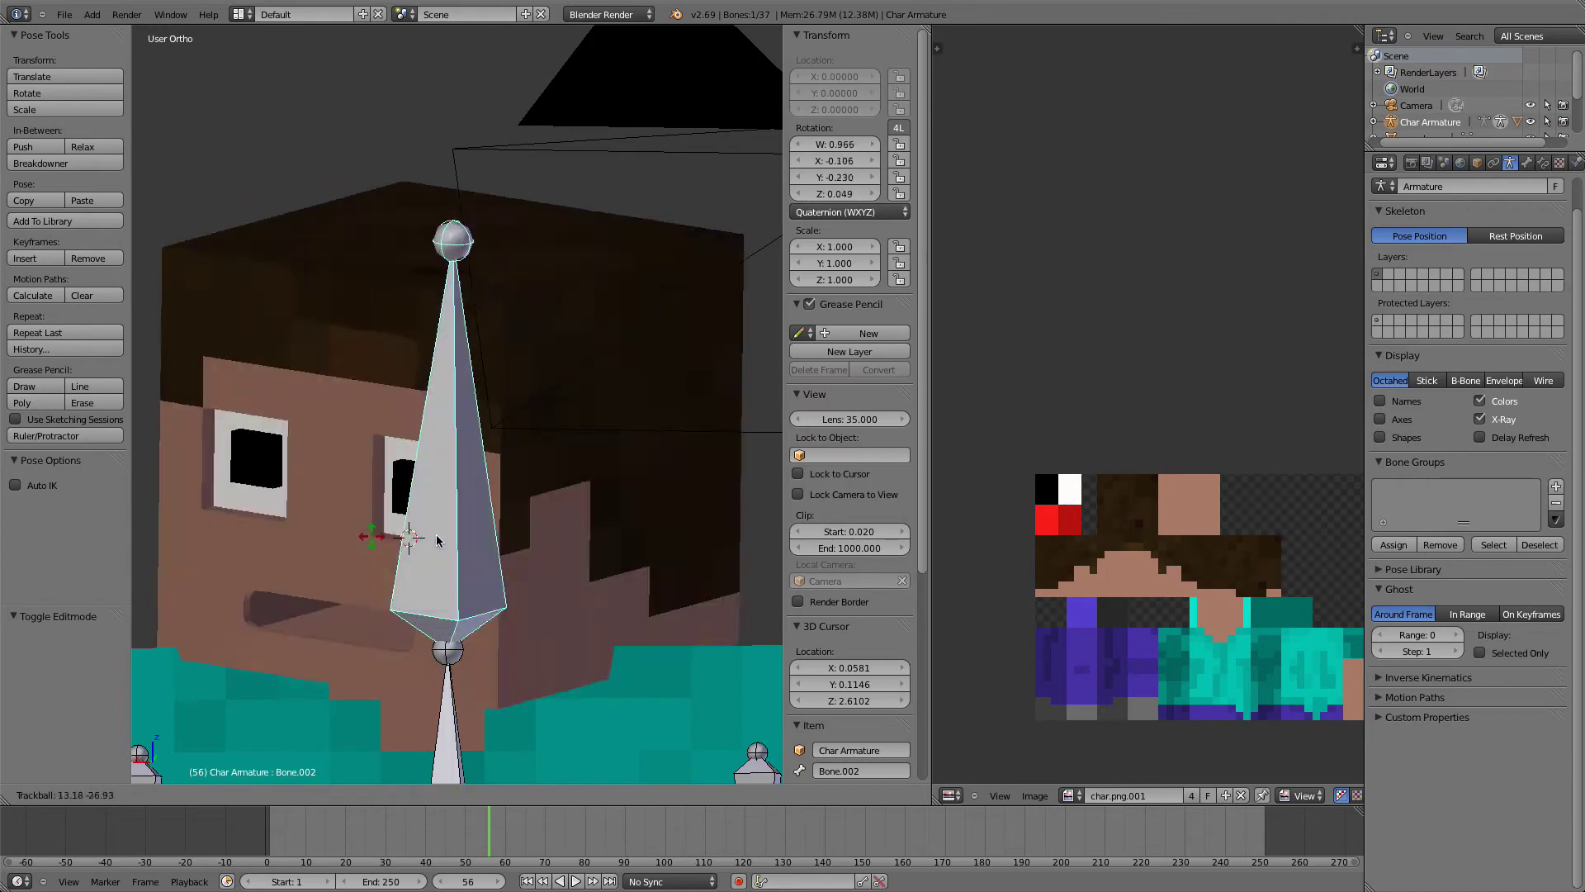
right_click(528, 558)
Reselect the head and examine its eyes and mouth in Edit Mode, wireframe and solid display
right_click(545, 566)
mouse_move(545, 566)
middle_mouse_down()
mouse_move(572, 593)
mouse_move(704, 616)
mouse_move(606, 582)
mouse_move(558, 615)
mouse_move(589, 661)
mouse_move(373, 551)
mouse_move(398, 610)
mouse_move(625, 698)
middle_mouse_up()
scroll(703, 614, "up", 3)
key("Tab")
key("Tab")
key("Tab")
key("z")
key("Tab")
key("z")
middle_click_drag(411, 696, 330, 528)
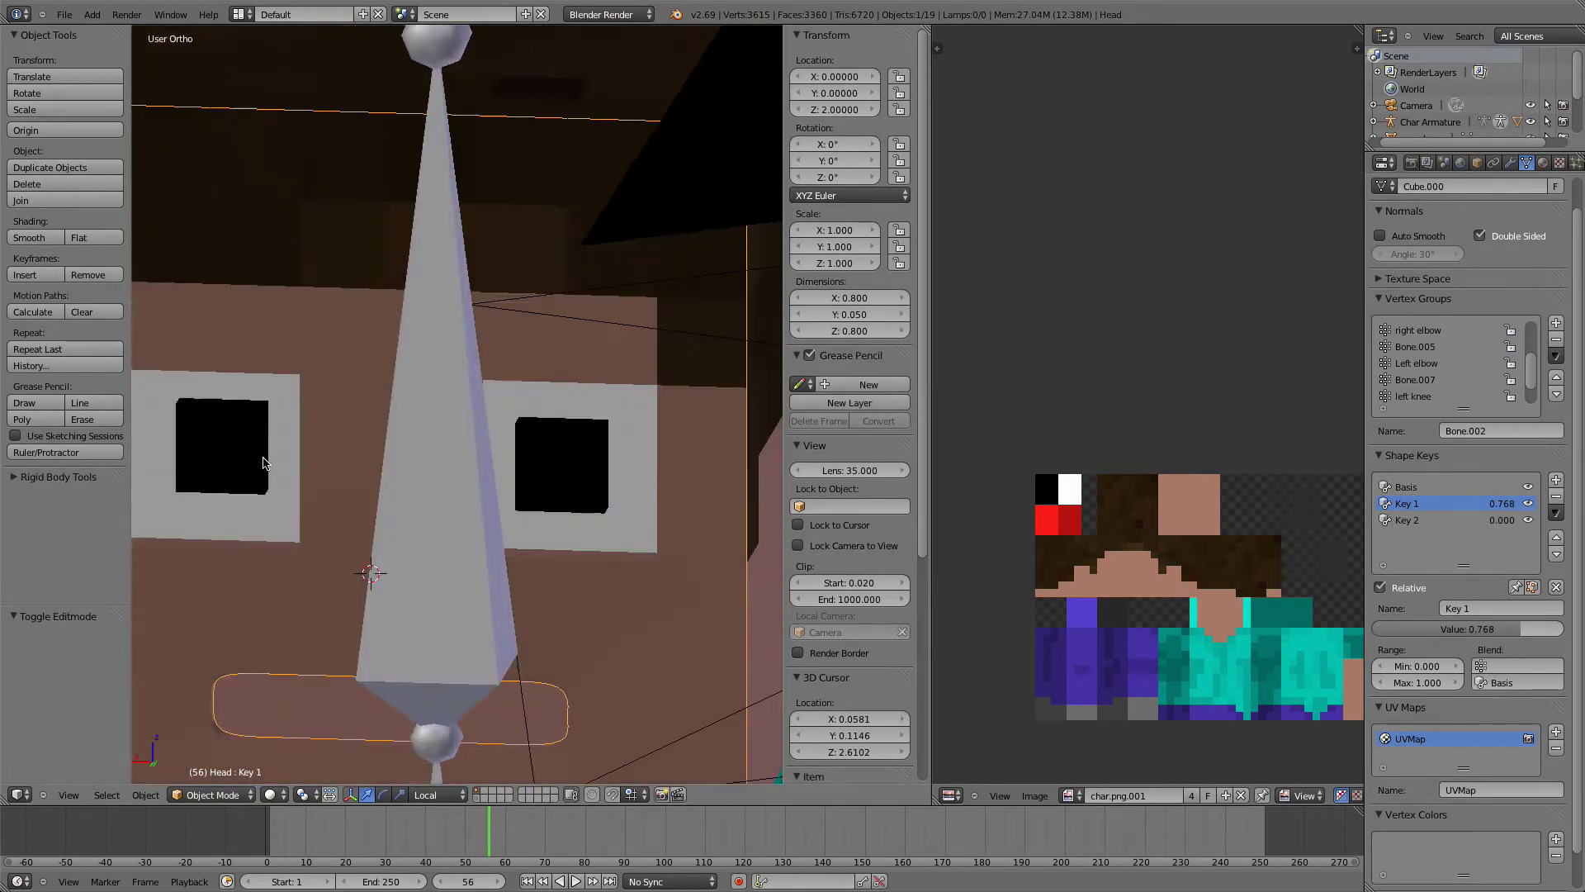
scroll(318, 495, "down", 4)
middle_click_drag(520, 450, 541, 388)
In Edit Mode, select the two faces above one eye and duplicate them in place
key("Tab")
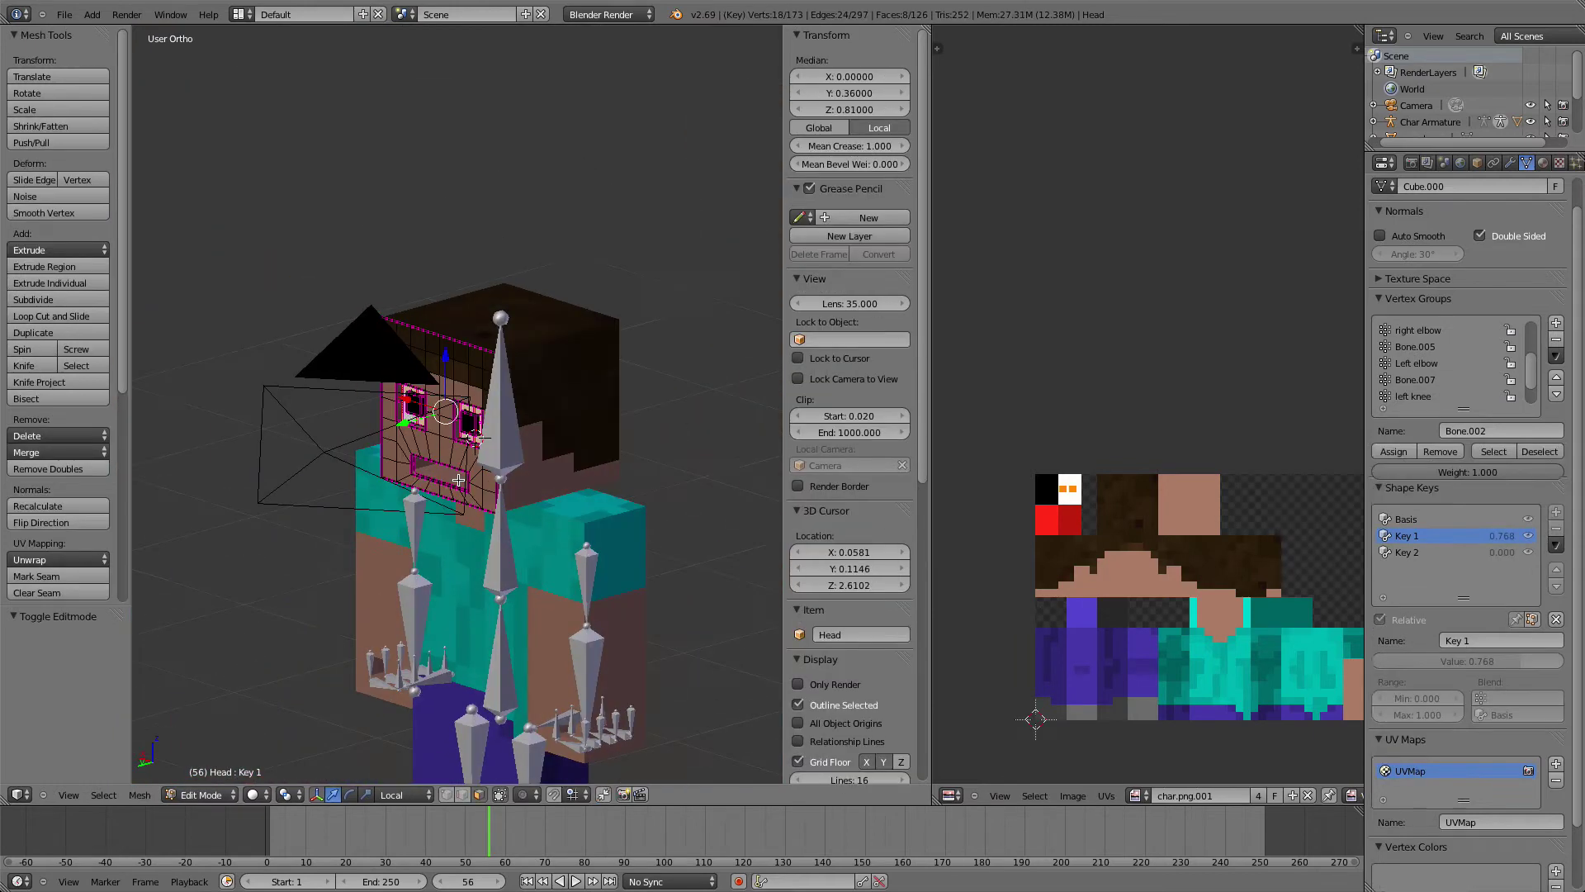
scroll(545, 363, "up", 6)
right_click(541, 363, "shift")
key("ctrl+KP_1")
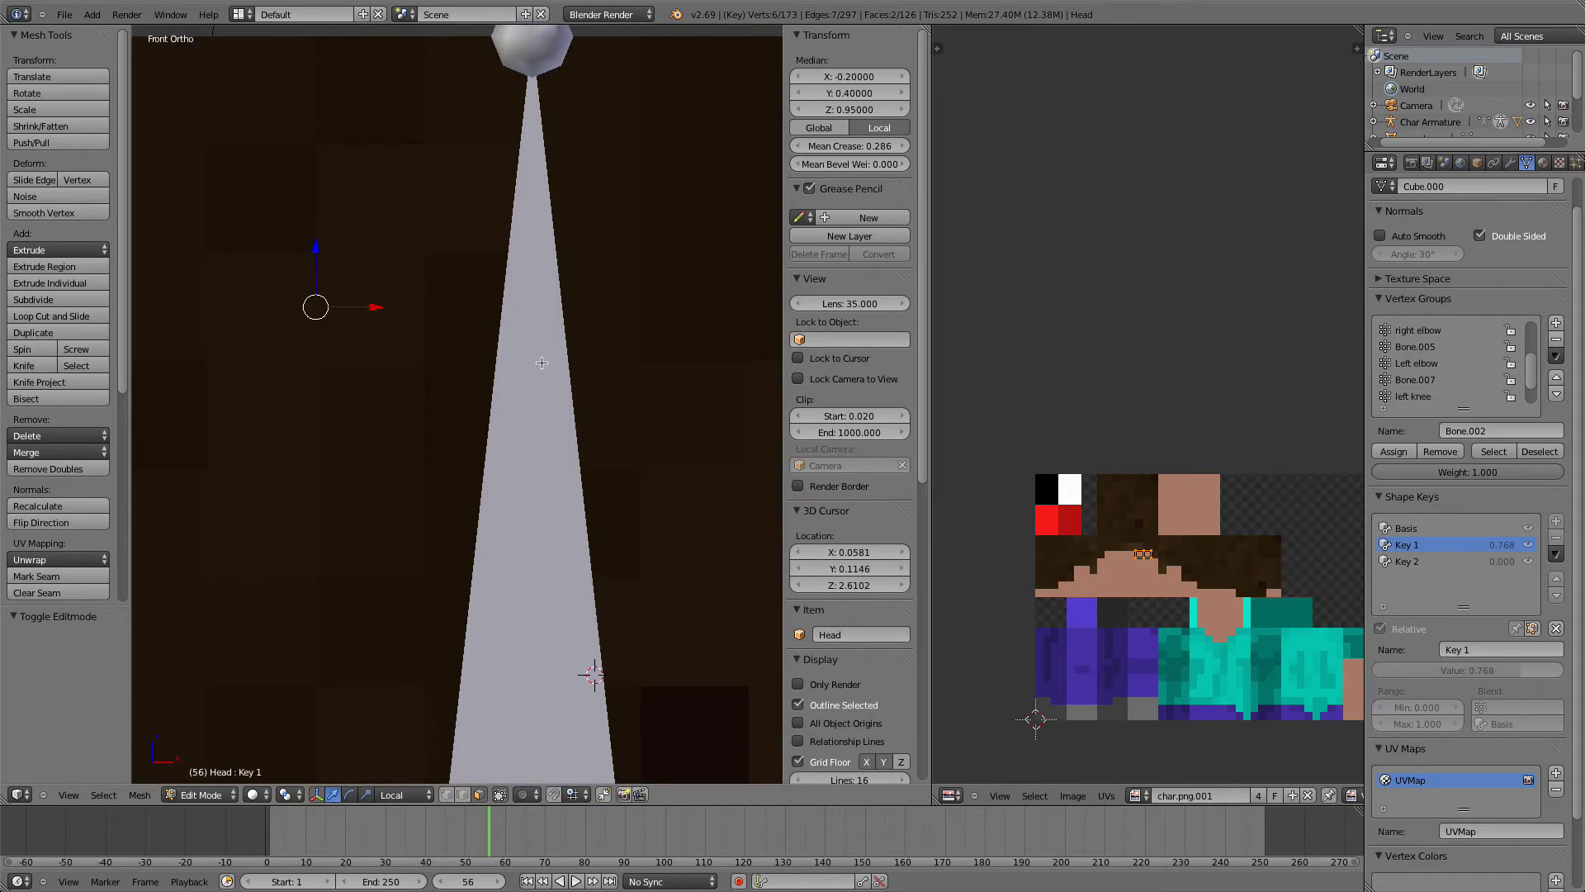
scroll(558, 246, "down", 2)
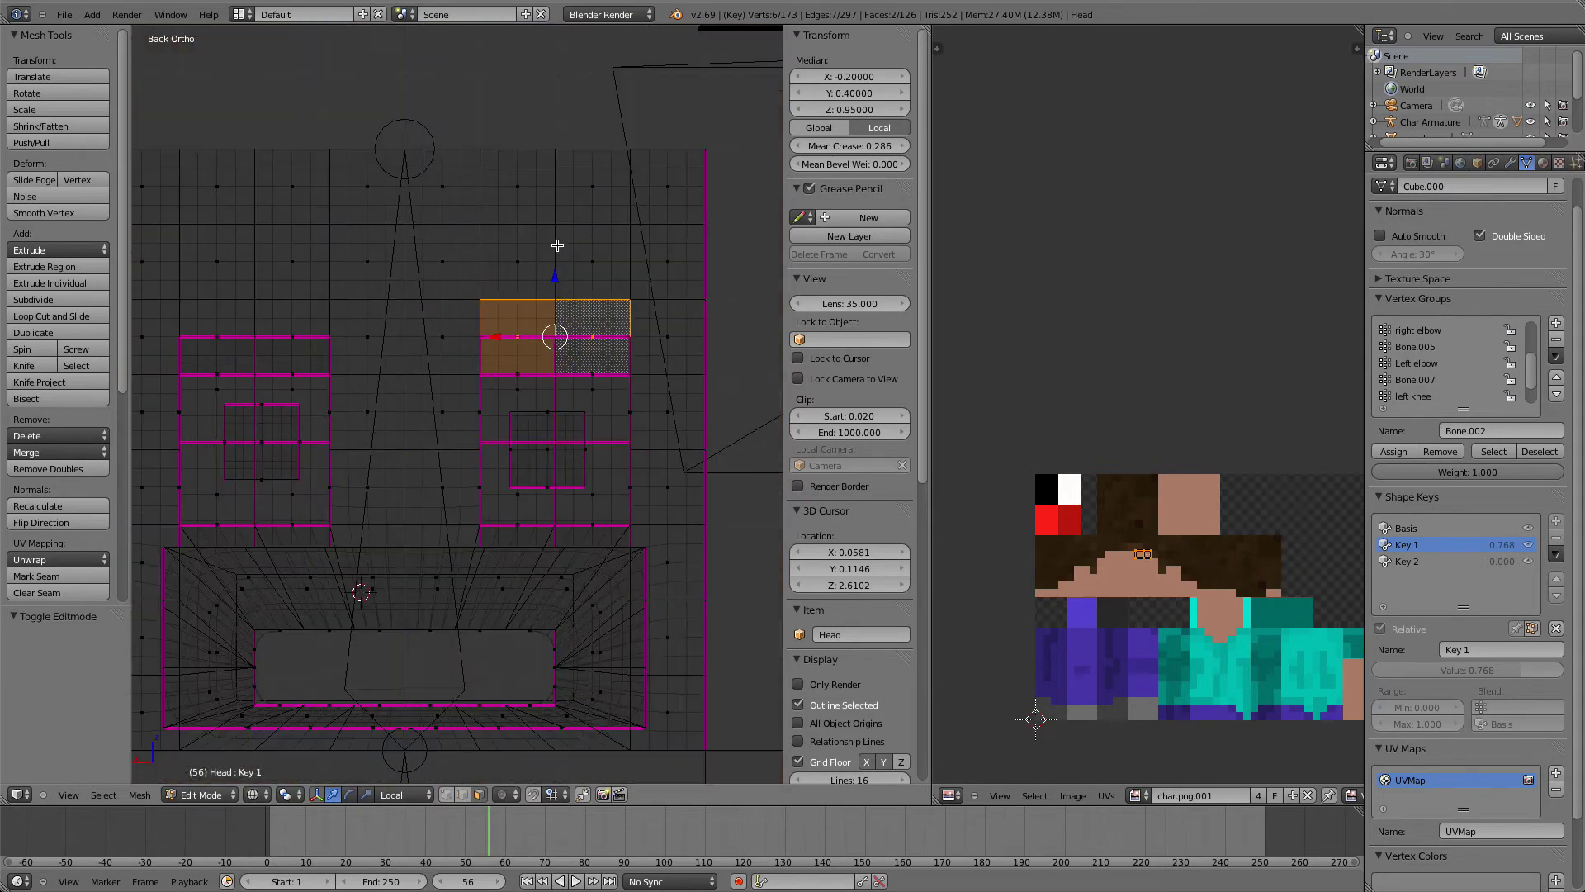
key("shift+d")
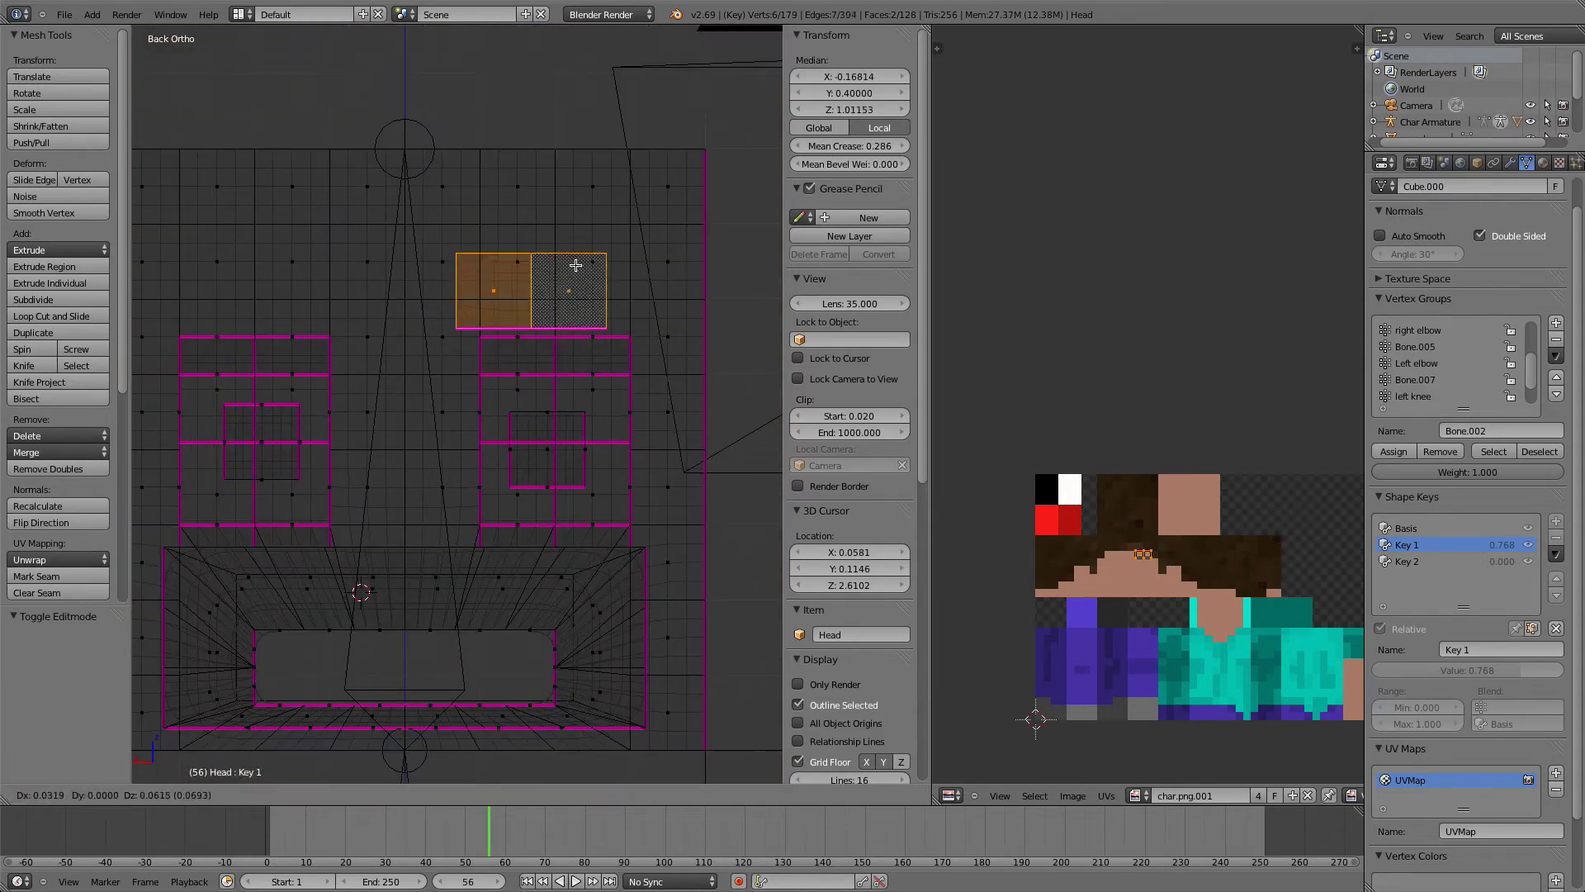
left_click(637, 251)
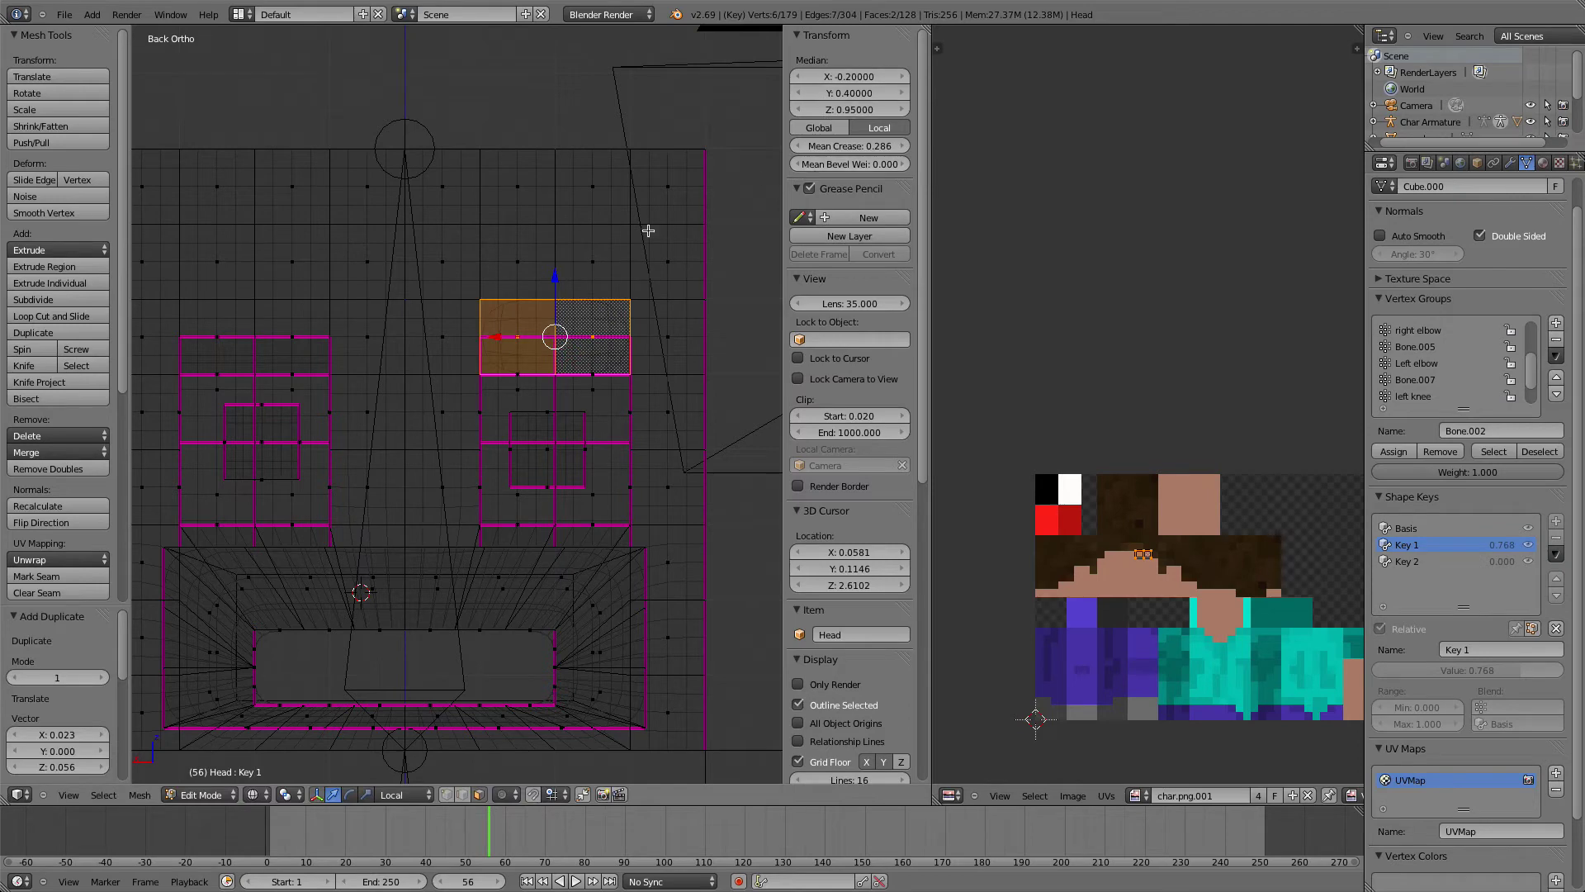
Move the duplicated faces 0.03 into the head along Y and extrude them another 0.04 inward to form an eyelid block
key("KP_3")
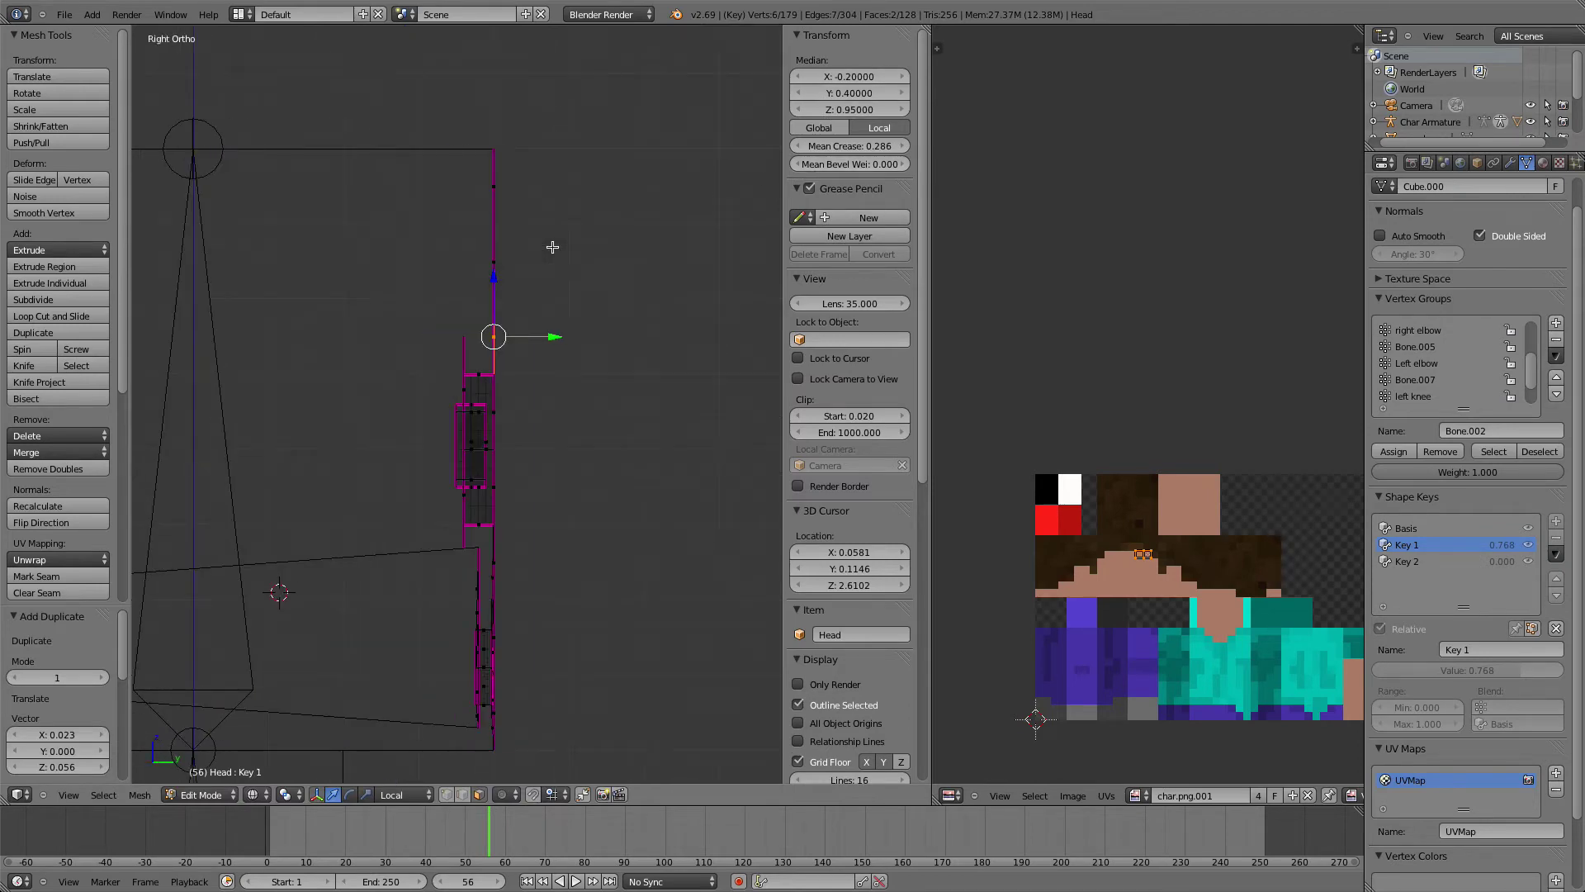
left_click_drag(543, 360, 526, 362)
key("e")
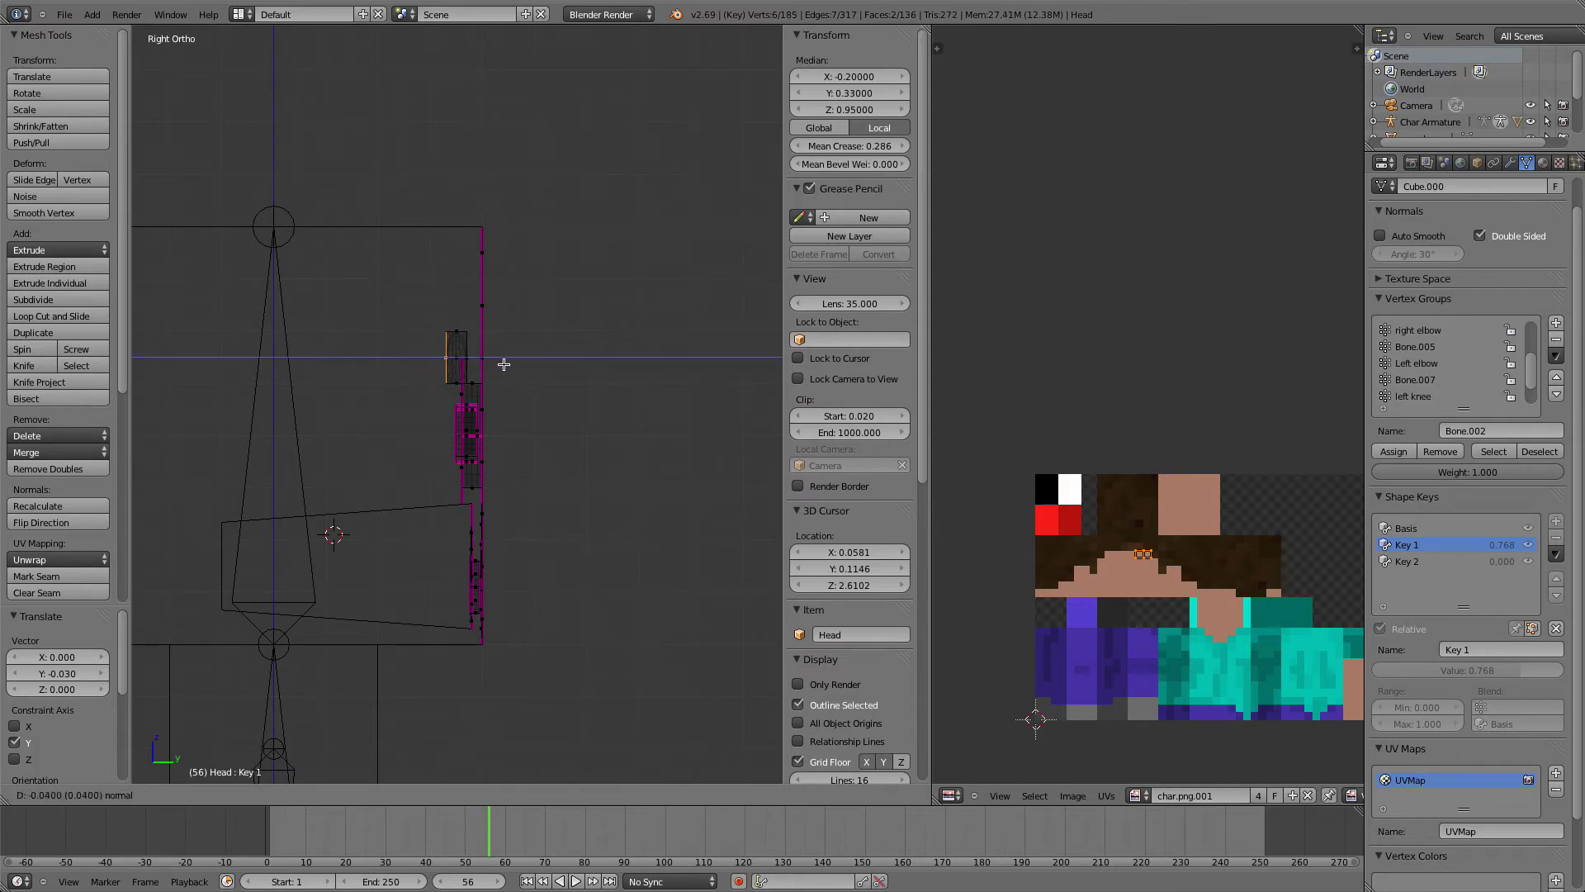
left_click(504, 364)
Select the whole eyelid block and set its edge crease to 1
scroll(502, 360, "up", 5)
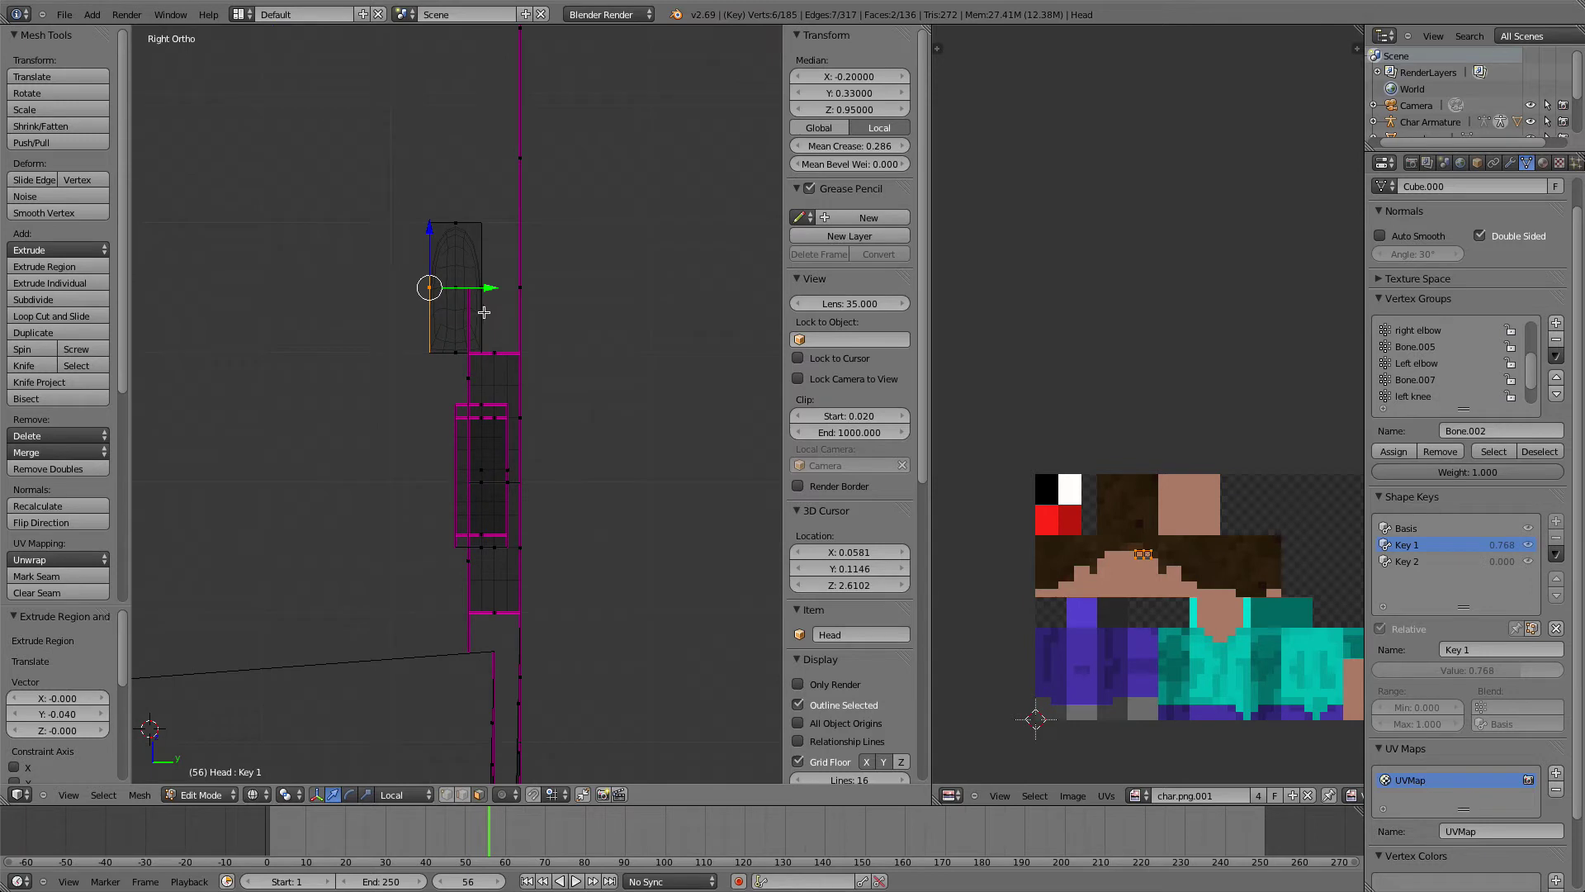
key("b")
left_click_drag(410, 190, 485, 362)
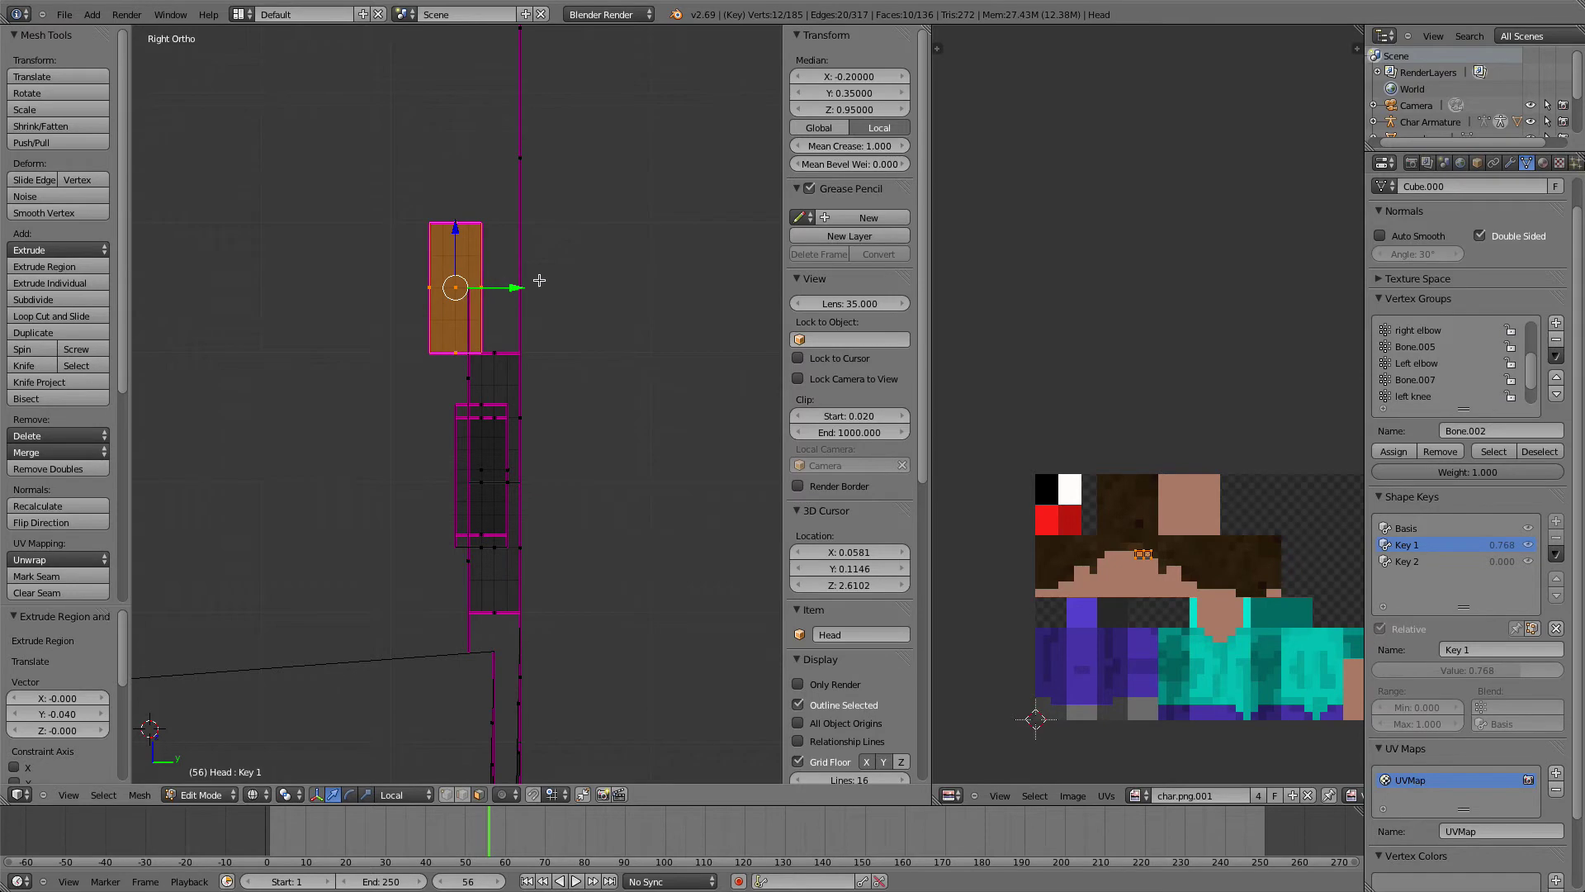
Duplicate the eyelid block and move the copy 0.4 along X to sit above the other eye
key("KP_1")
key("ctrl+KP_1")
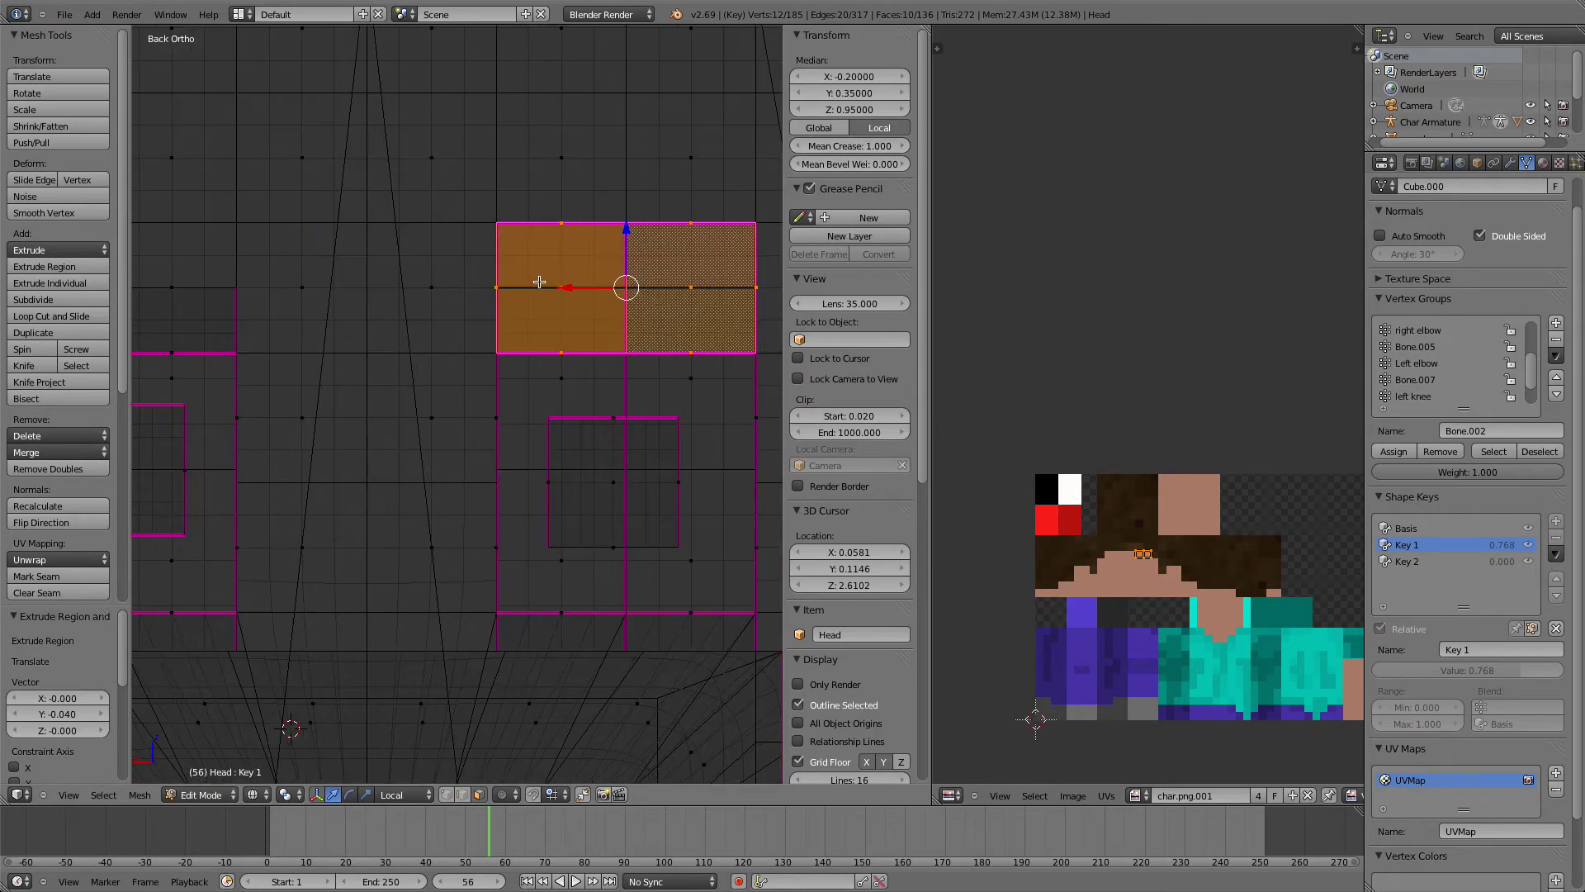
scroll(541, 304, "down", 2)
key("shift+d")
left_click(503, 295)
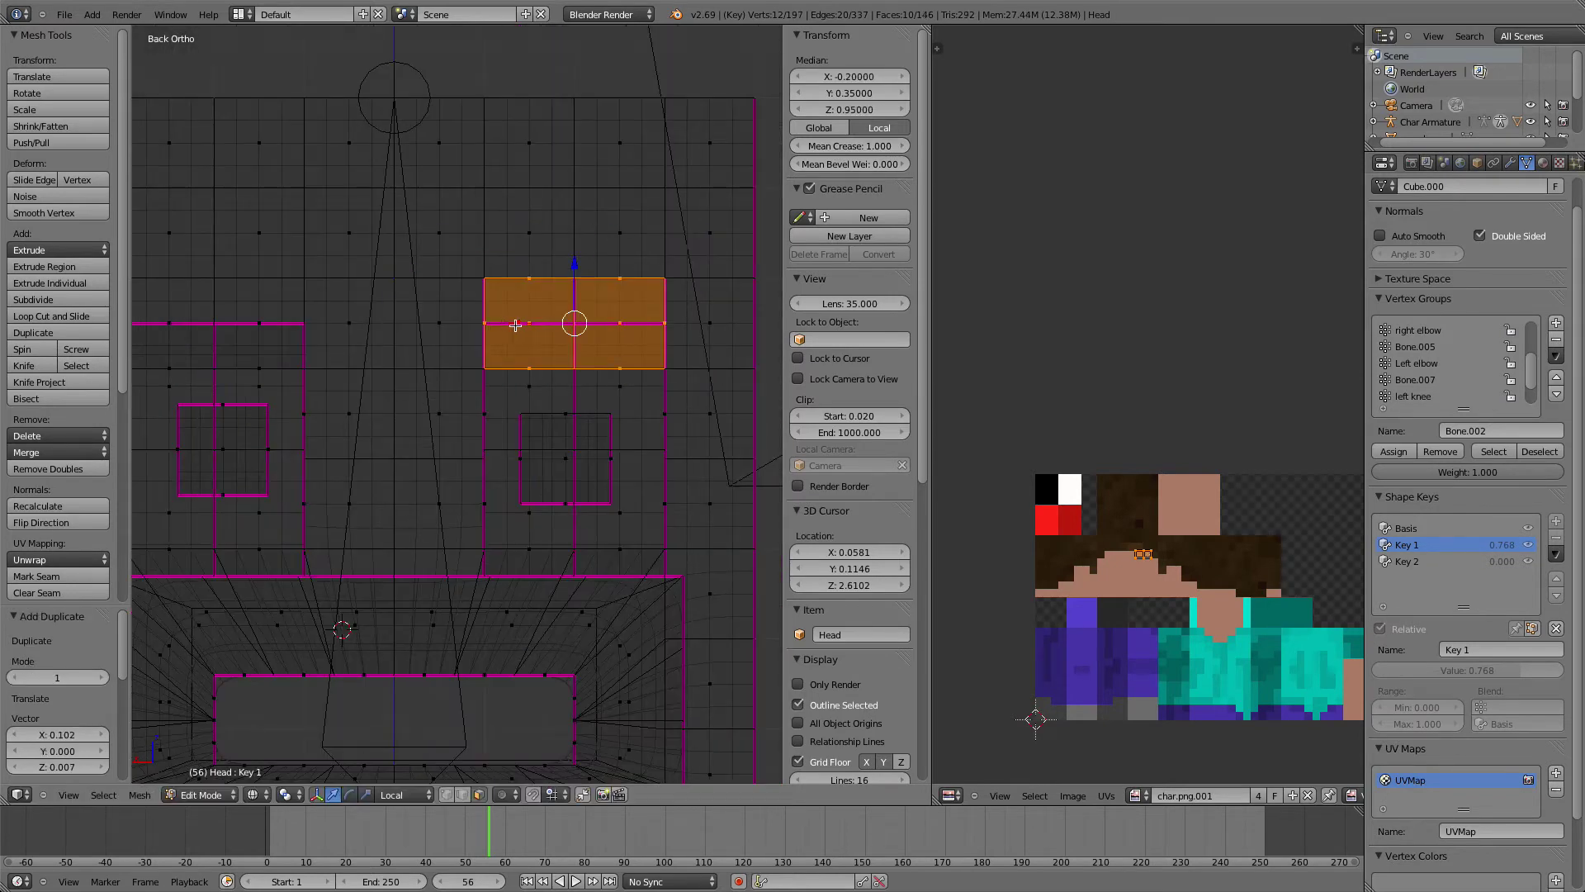
key("g")
key("x")
left_click(182, 326)
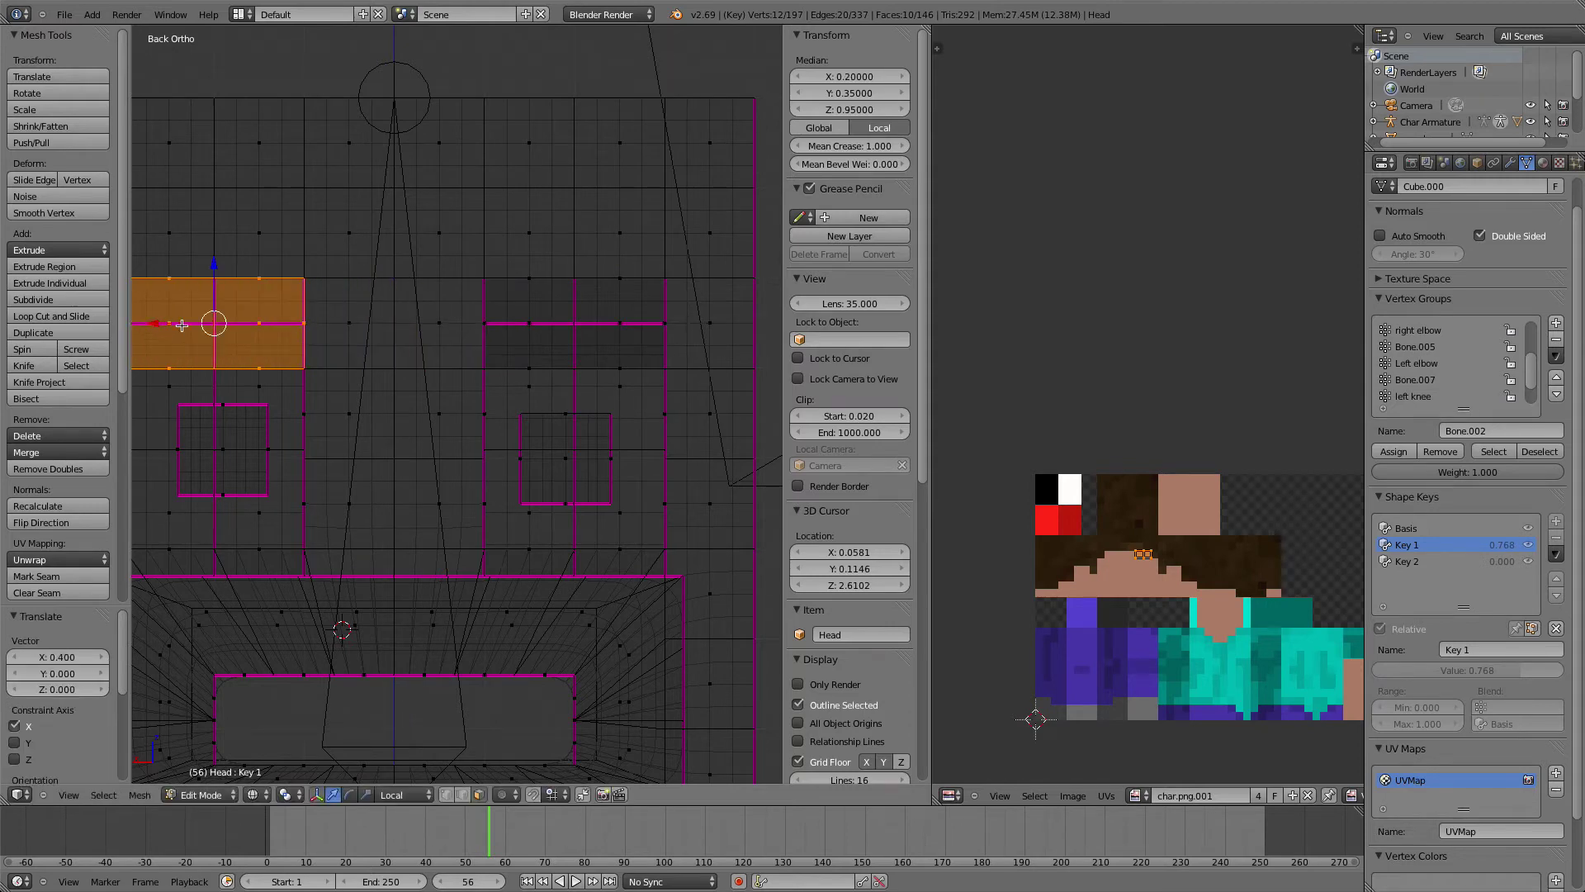
Select both eyelid blocks and move them 0.06 outward along Y to protrude from the face
key("alt+z")
mouse_move(305, 335)
middle_mouse_down("shift")
mouse_move(361, 360)
mouse_move(293, 397)
middle_mouse_up("shift")
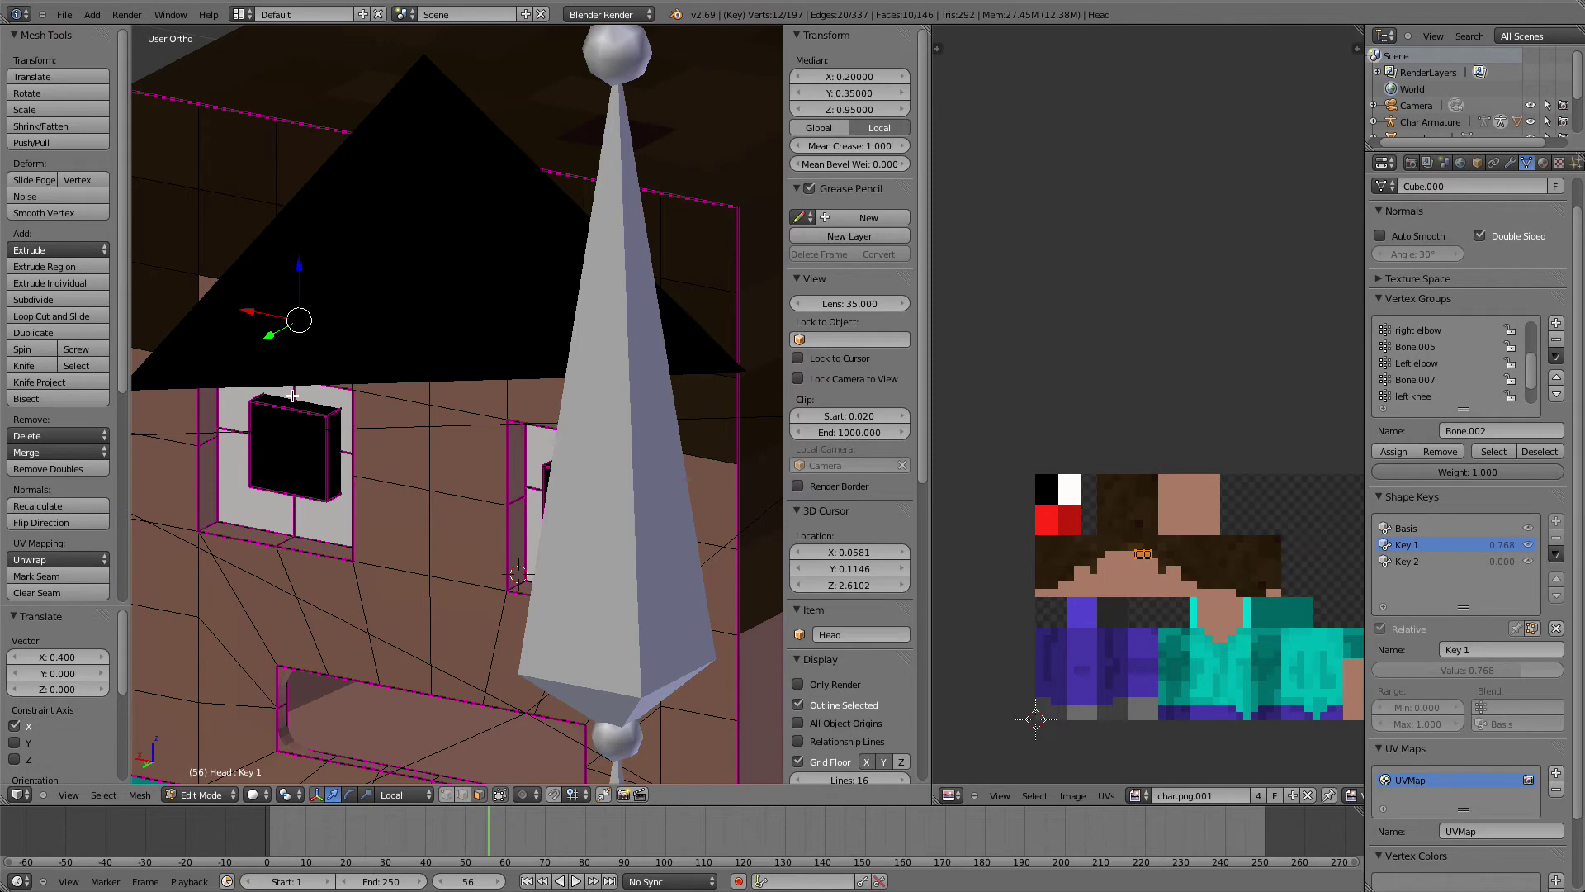
key("KP_3")
key("z")
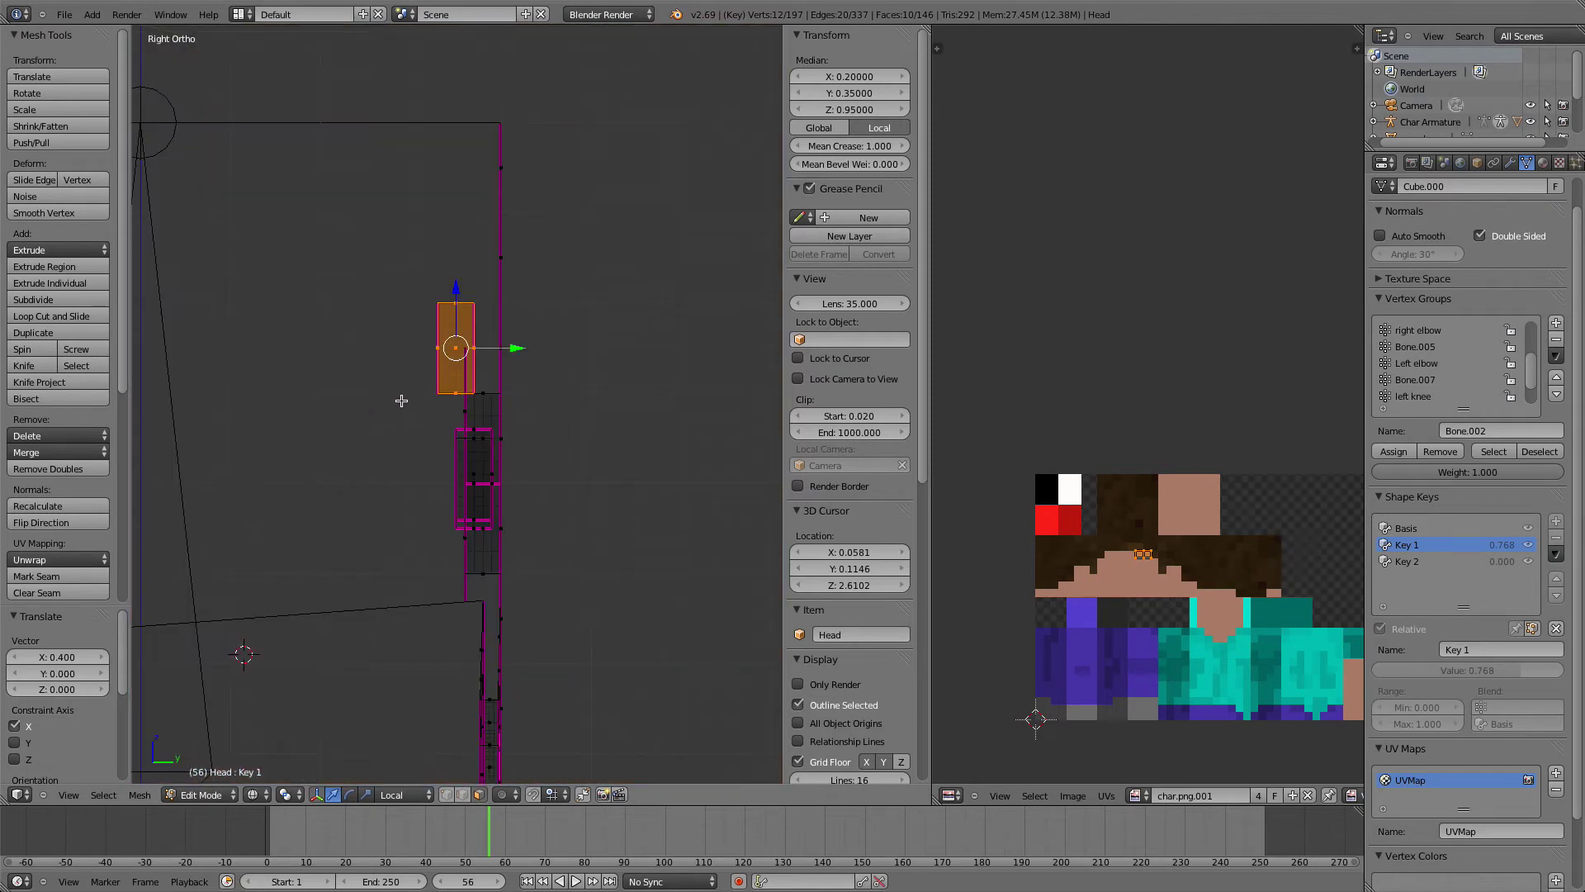
key("b")
left_click_drag(401, 265, 477, 403)
left_click_drag(501, 350, 559, 350)
key("Tab")
key("z")
mouse_move(560, 352)
middle_mouse_down()
mouse_move(511, 379)
mouse_move(424, 379)
mouse_move(223, 371)
mouse_move(209, 348)
mouse_move(237, 269)
mouse_move(548, 379)
middle_mouse_up()
key("Tab")
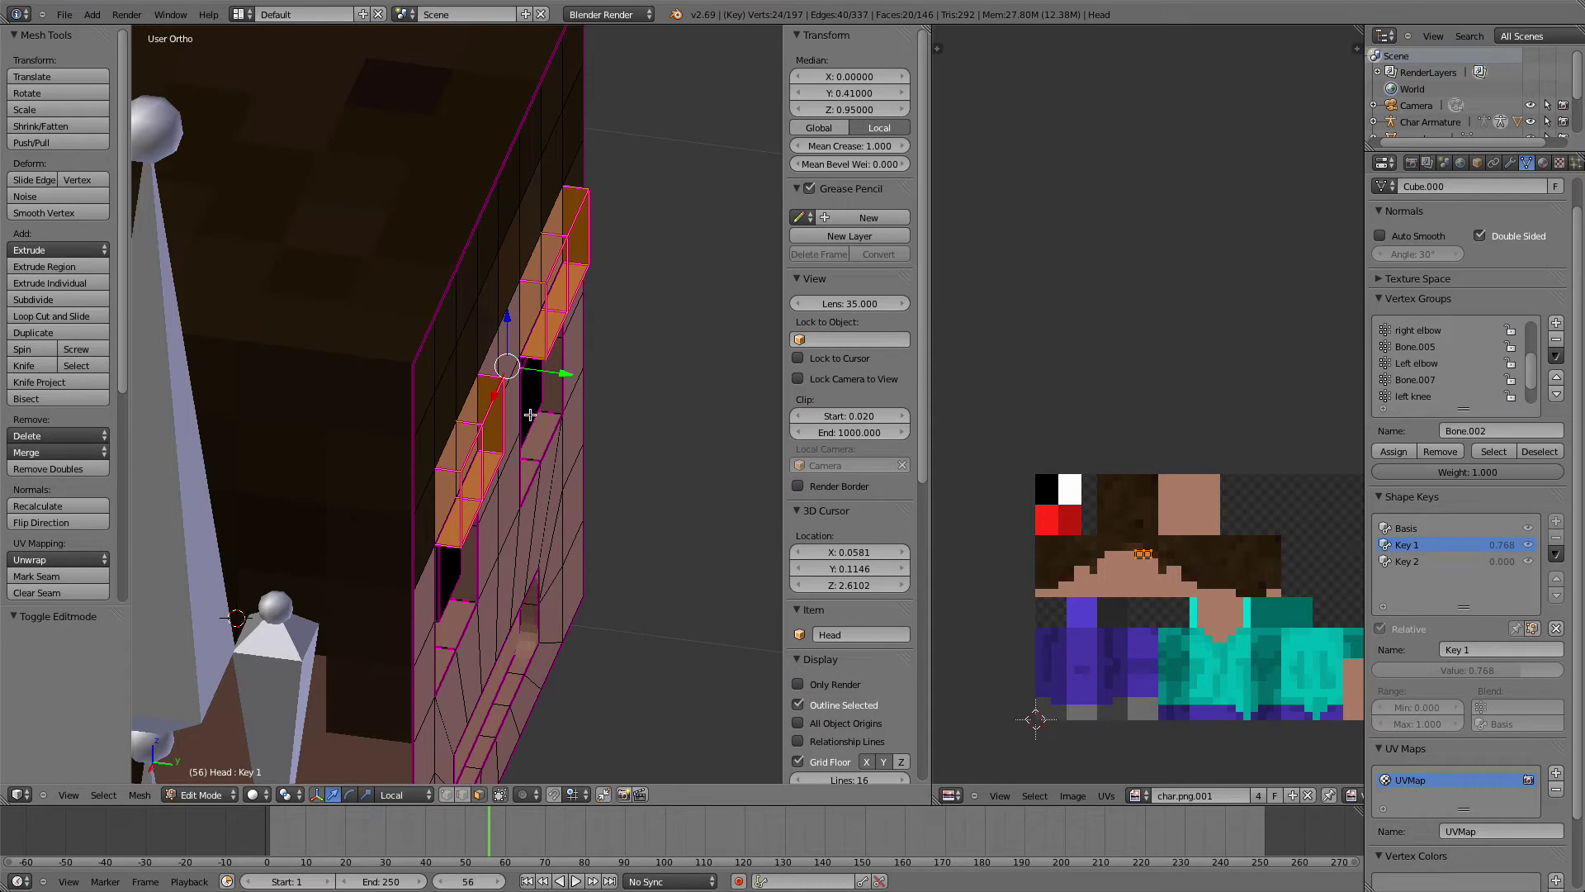
Rotate both eyelid blocks 180 degrees about the global Z axis
type("r1")
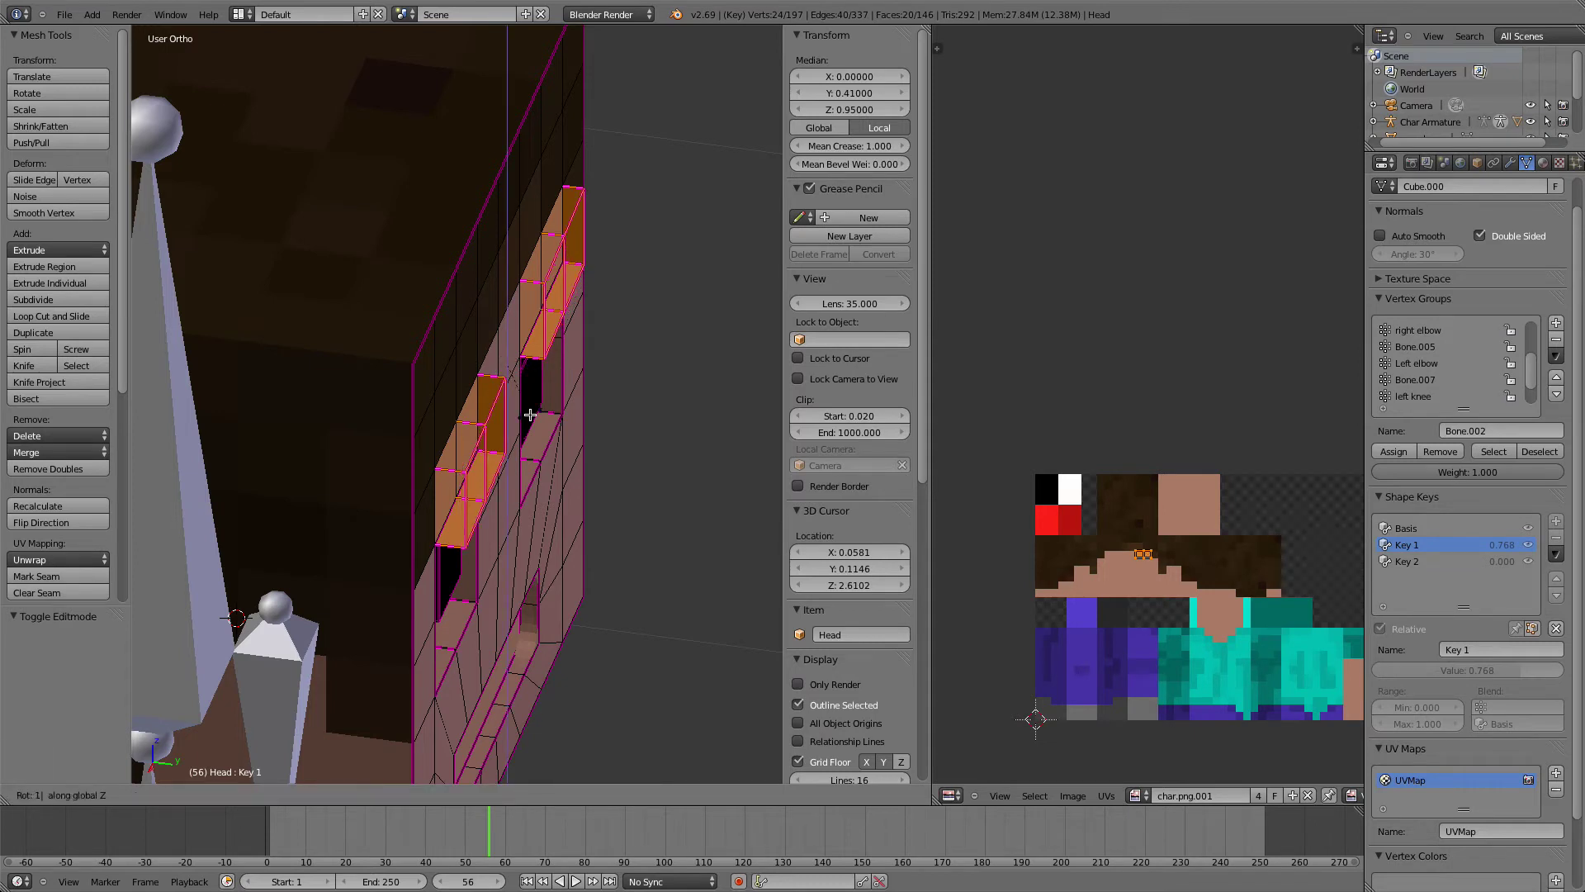
type("80")
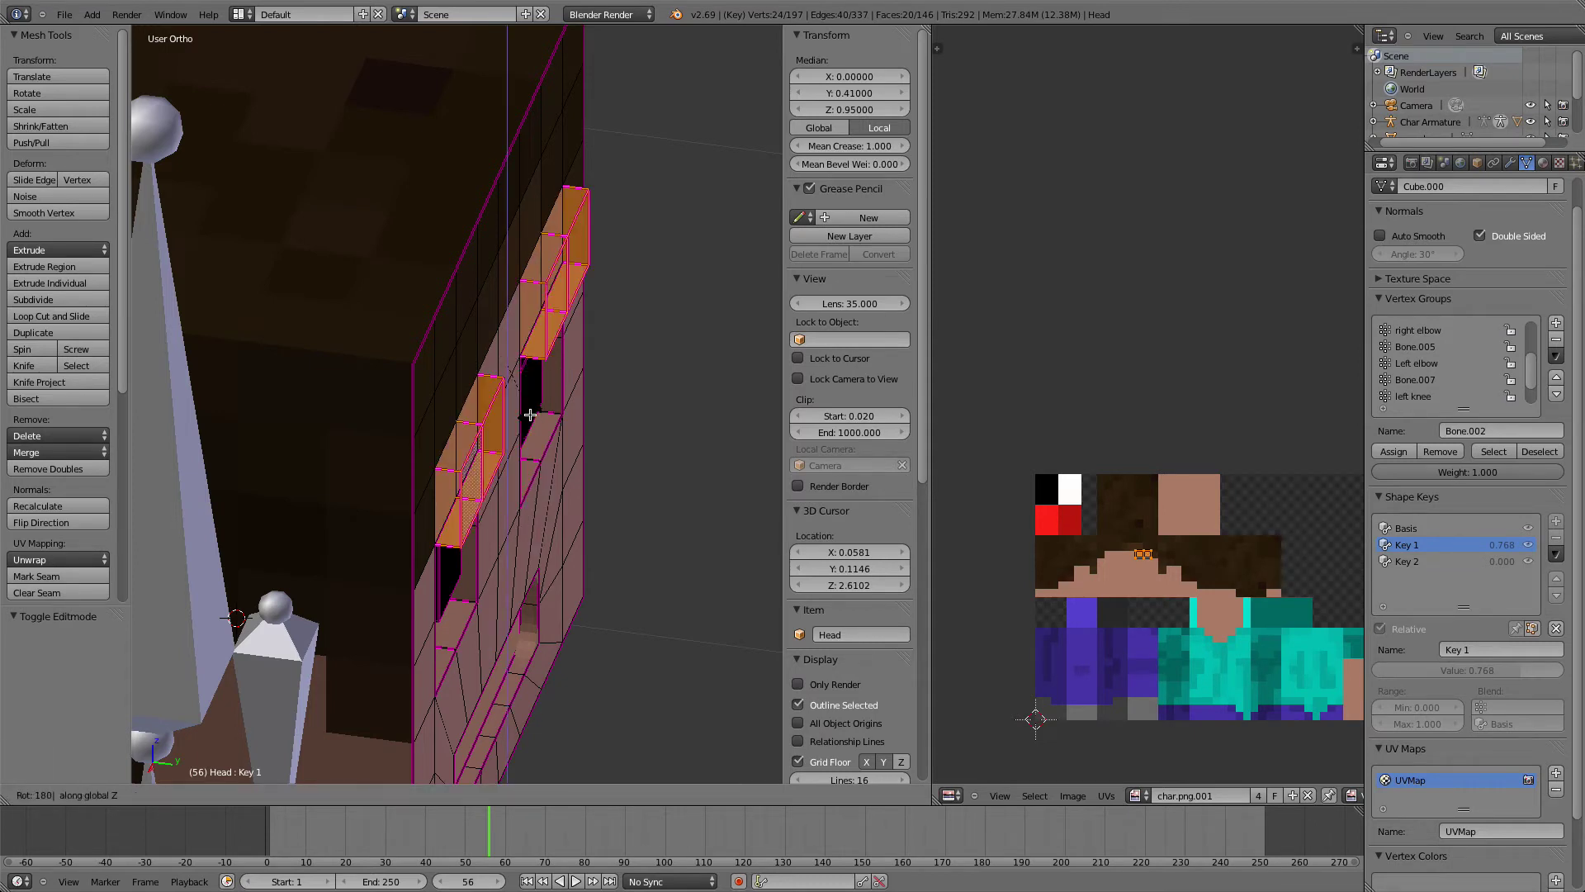
key("Return")
Switch to the Basis shape key and delete the faces of both eyelid blocks
left_click(1421, 527)
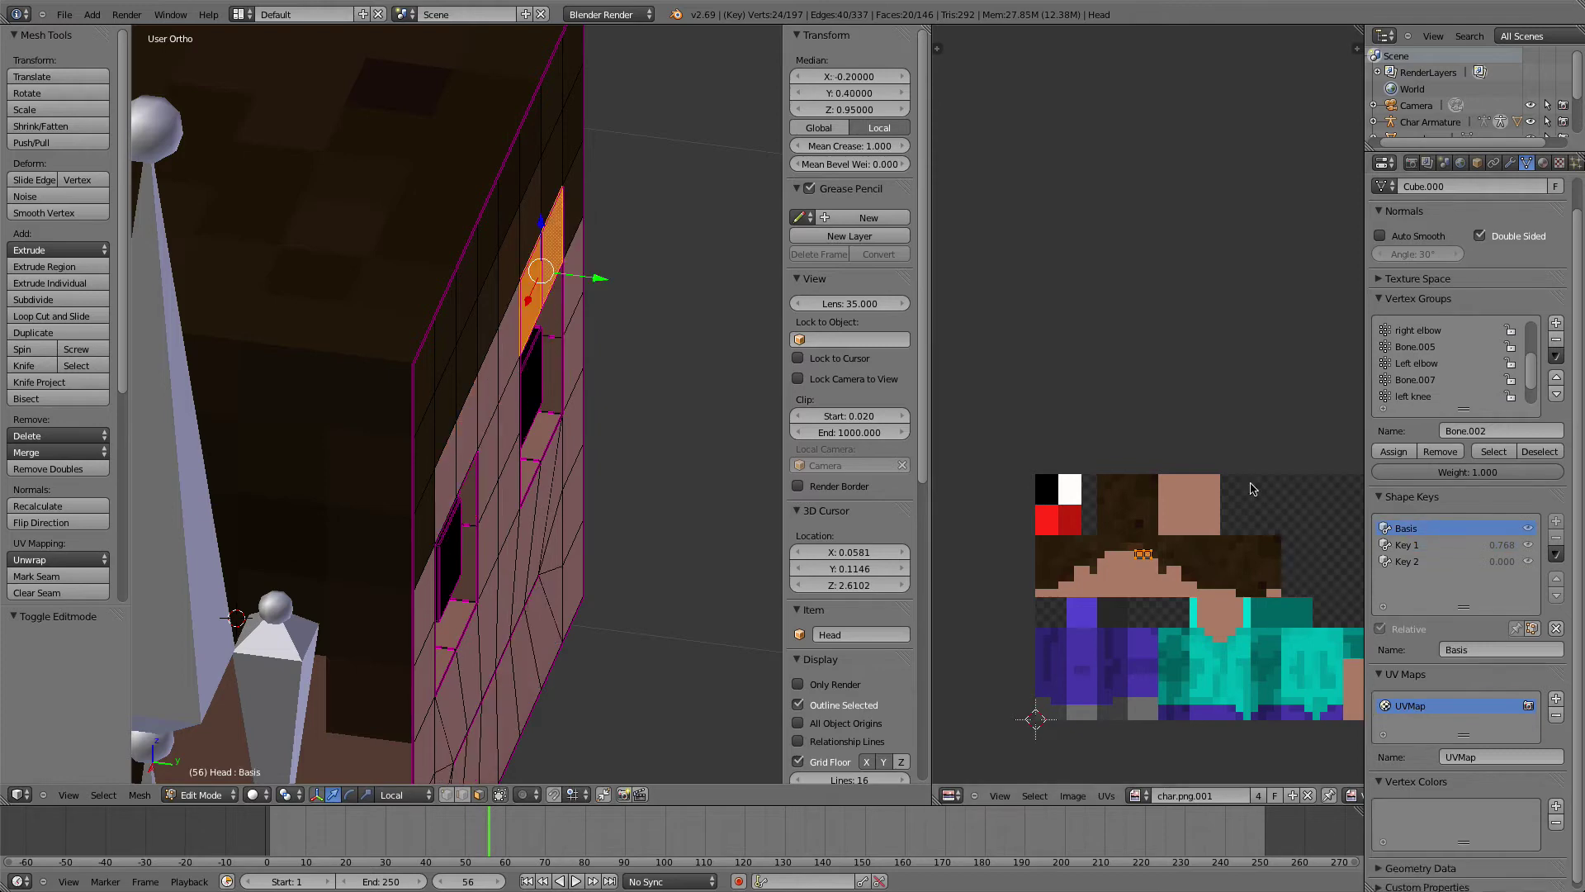
scroll(562, 333, "down", 2)
middle_click_drag(566, 323, 505, 304)
key("z")
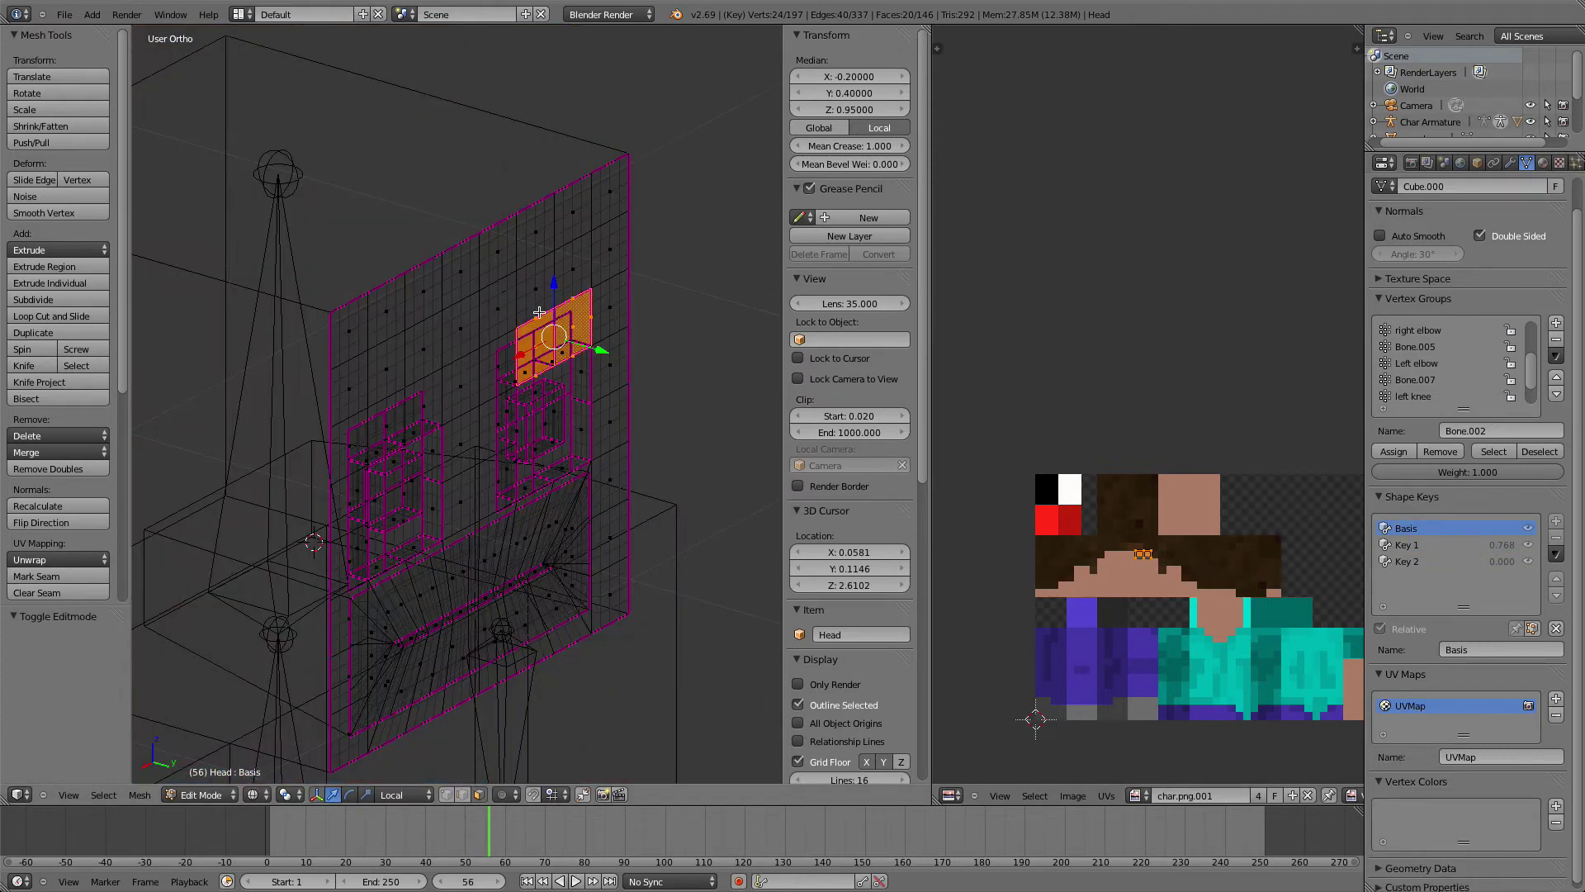
key("x")
left_click(726, 317)
Select the two head faces directly above one eye and duplicate them in place
scroll(718, 311, "up", 2)
middle_click_drag(718, 311, 612, 367)
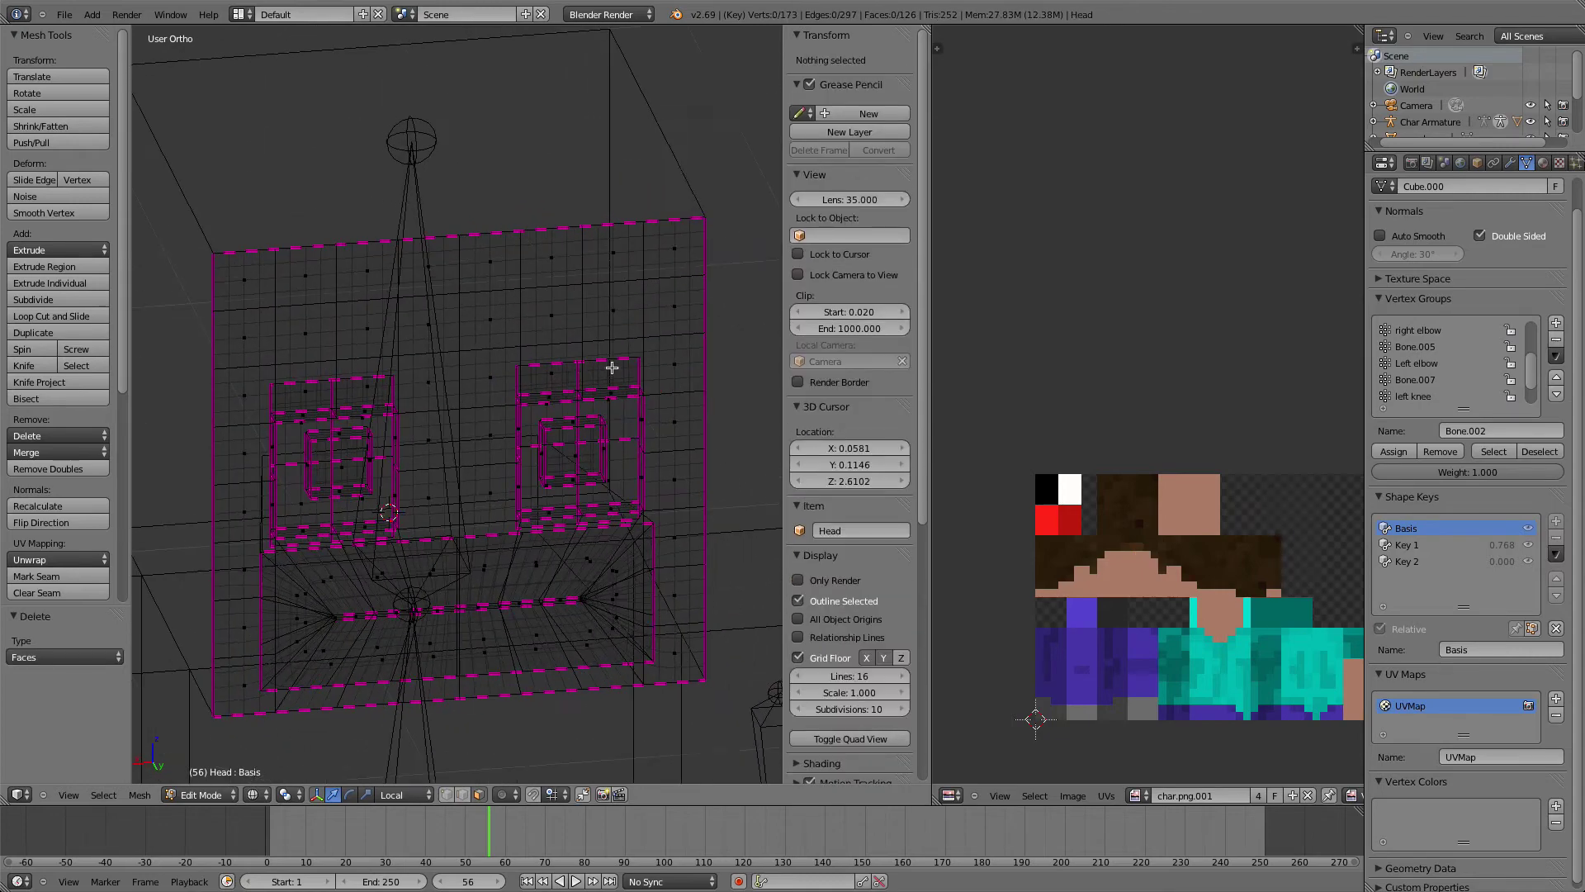
left_click(551, 367)
left_click(606, 369, "shift")
key("ctrl+KP_1")
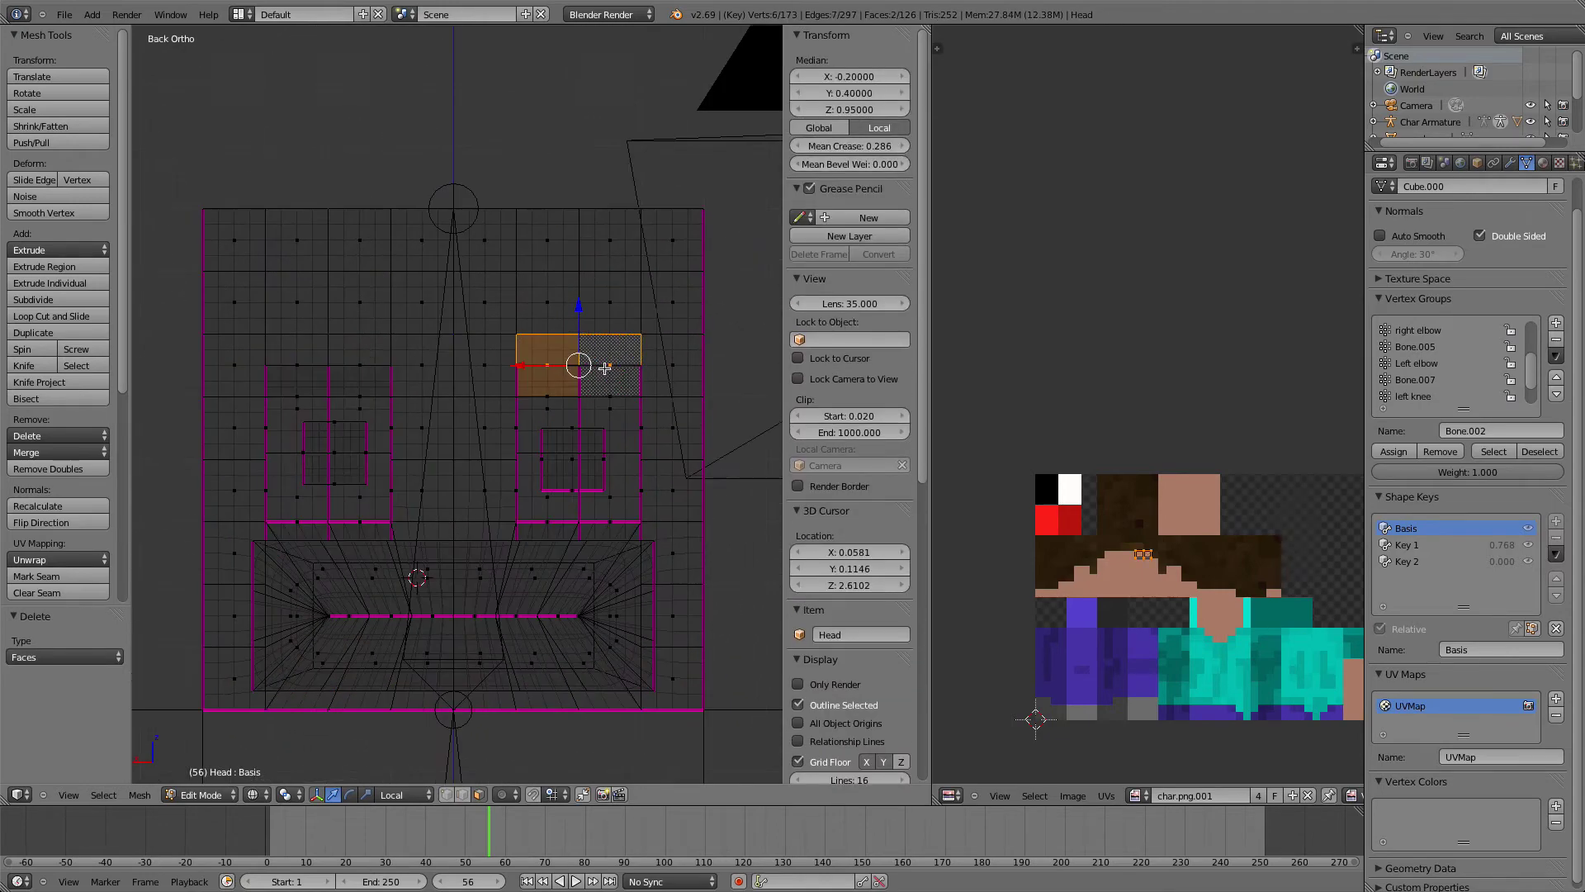
key("shift+d")
left_click(575, 387)
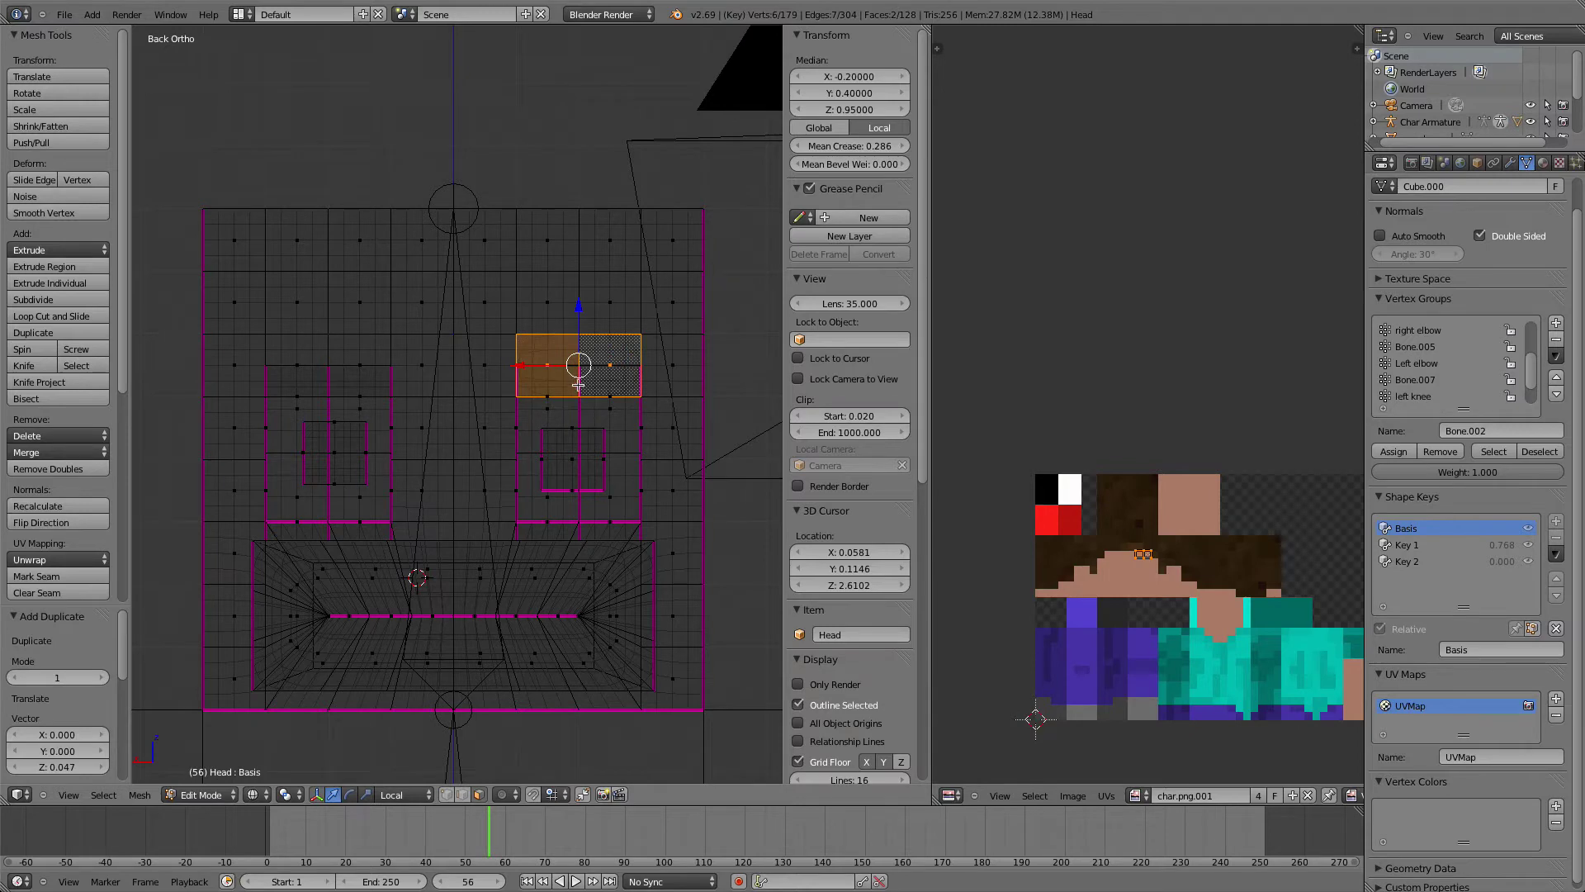
Move the duplicated faces 0.06 out from the face along Y and extrude them another 0.04 outward
key("KP_3")
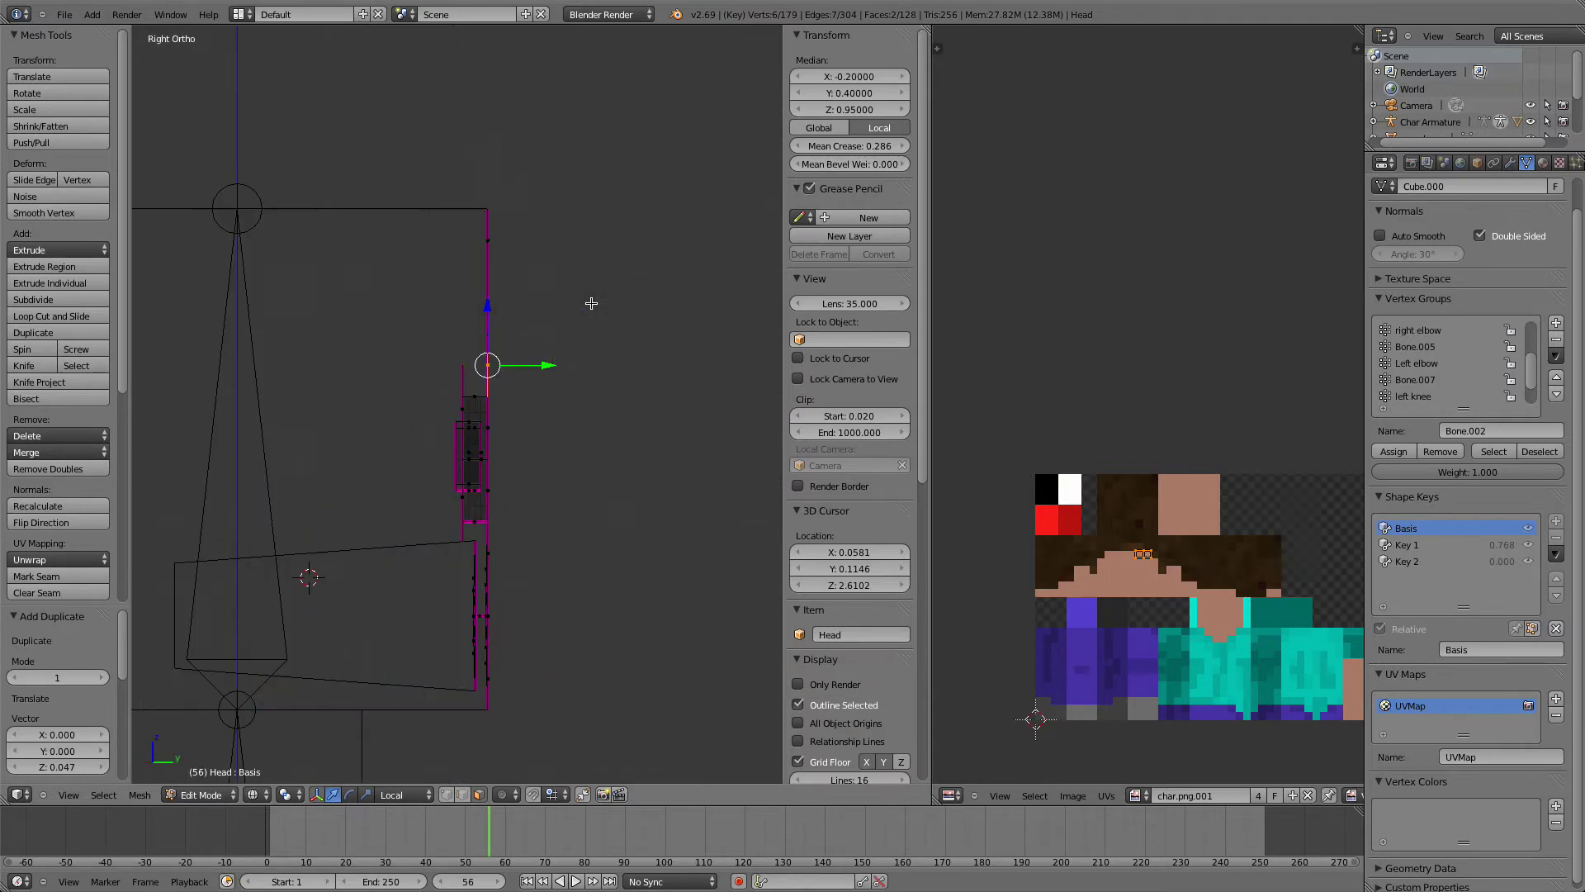
left_click_drag(538, 373, 576, 368)
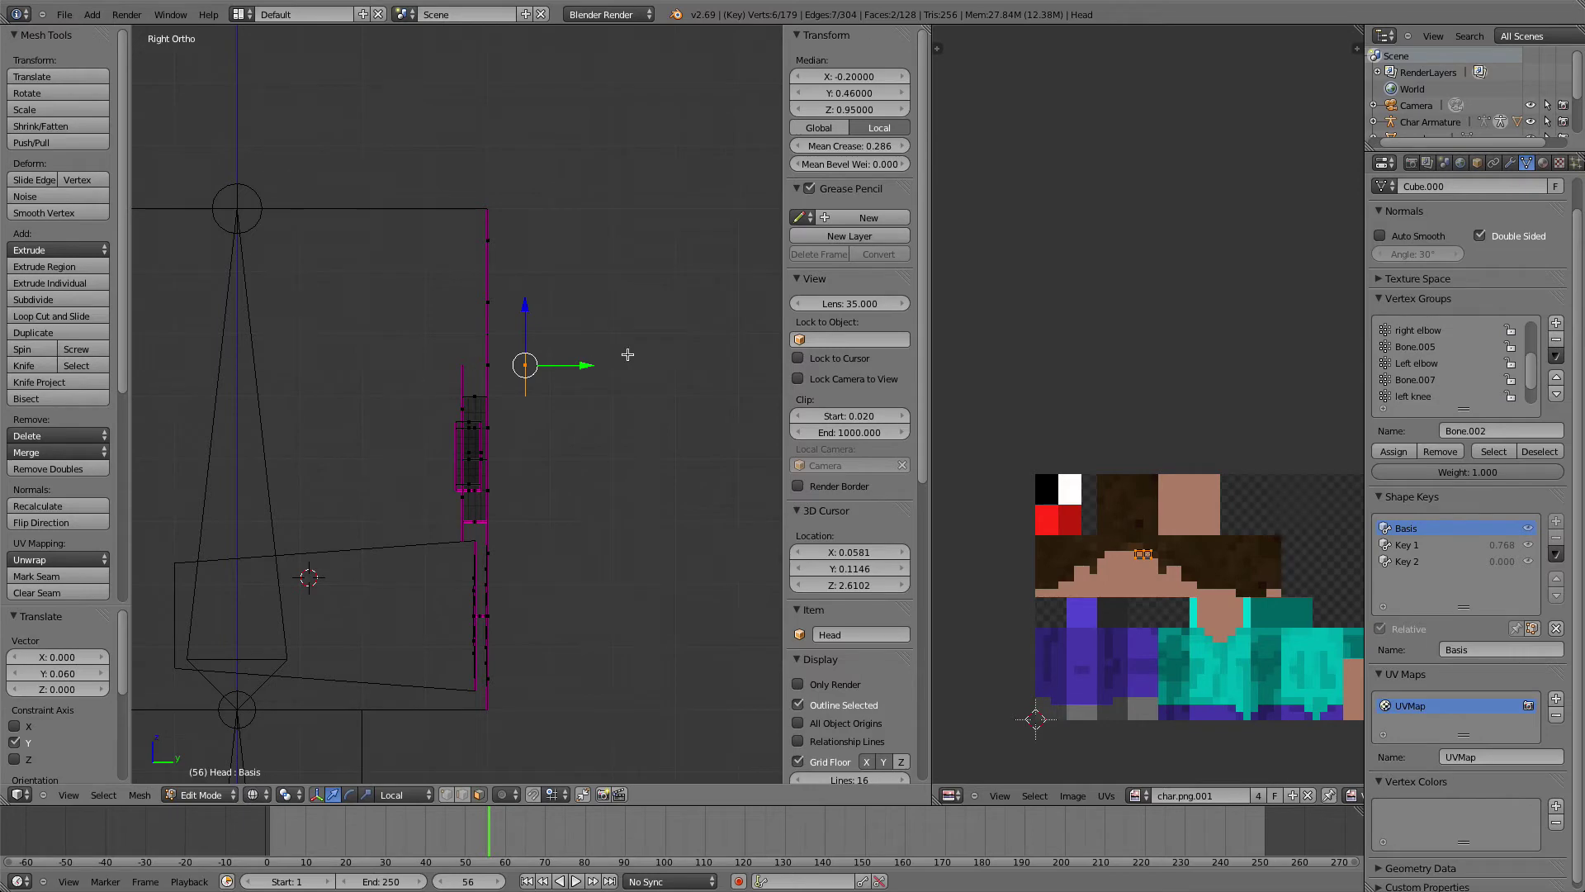
key("e")
left_click(655, 350)
key("z")
mouse_move(654, 351)
middle_mouse_down()
mouse_move(609, 396)
mouse_move(562, 404)
mouse_move(595, 400)
middle_mouse_up()
key("KP_1")
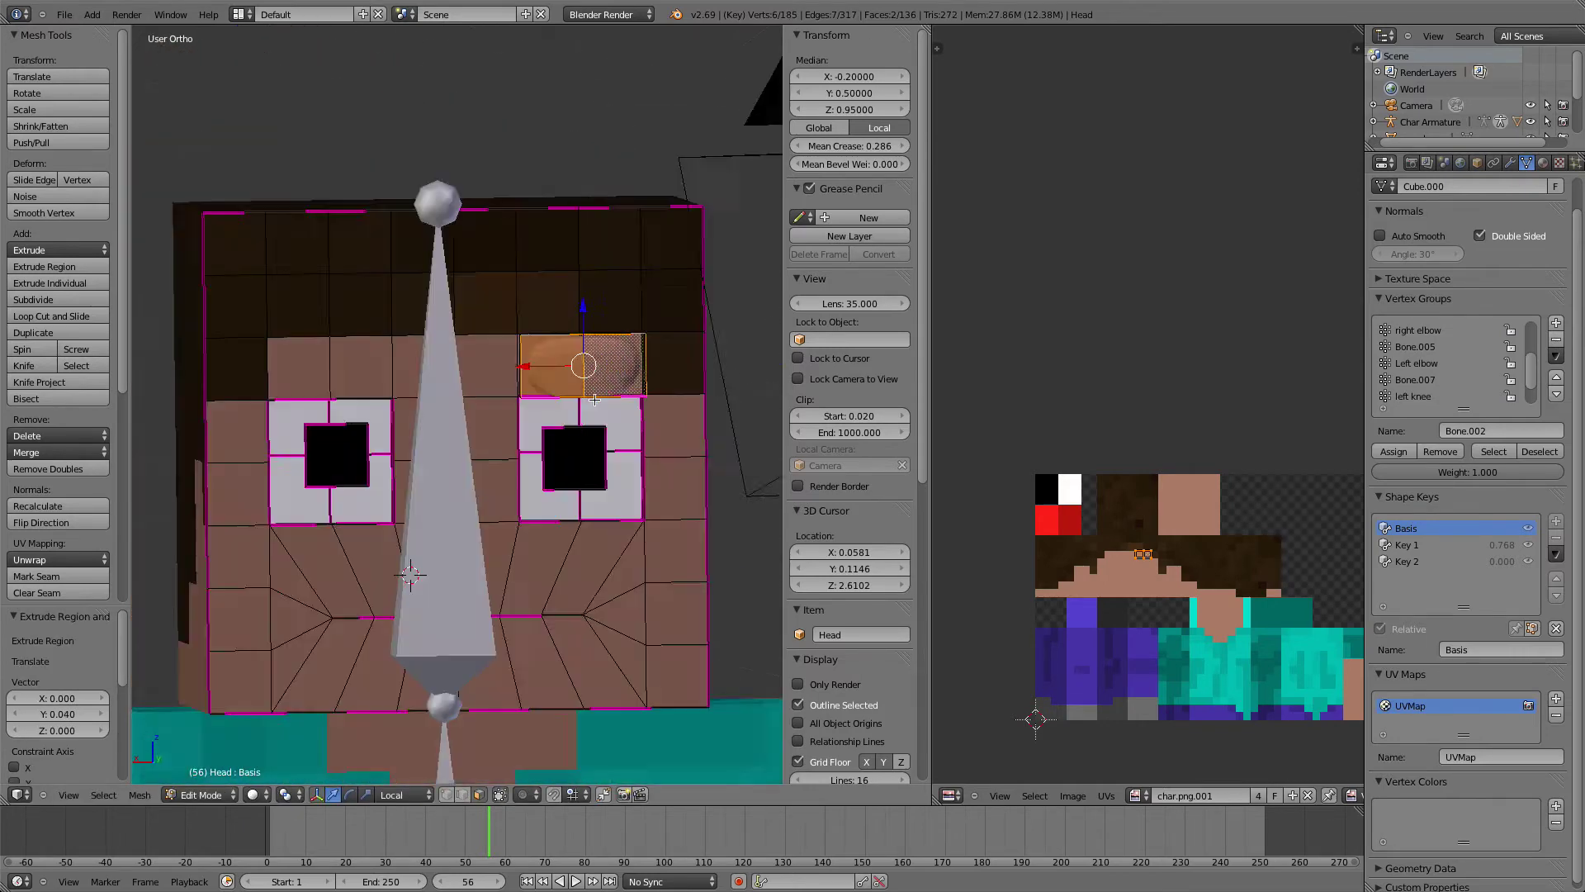
Select the whole extruded block and set its mean edge crease to 1
key("KP_3")
key("z")
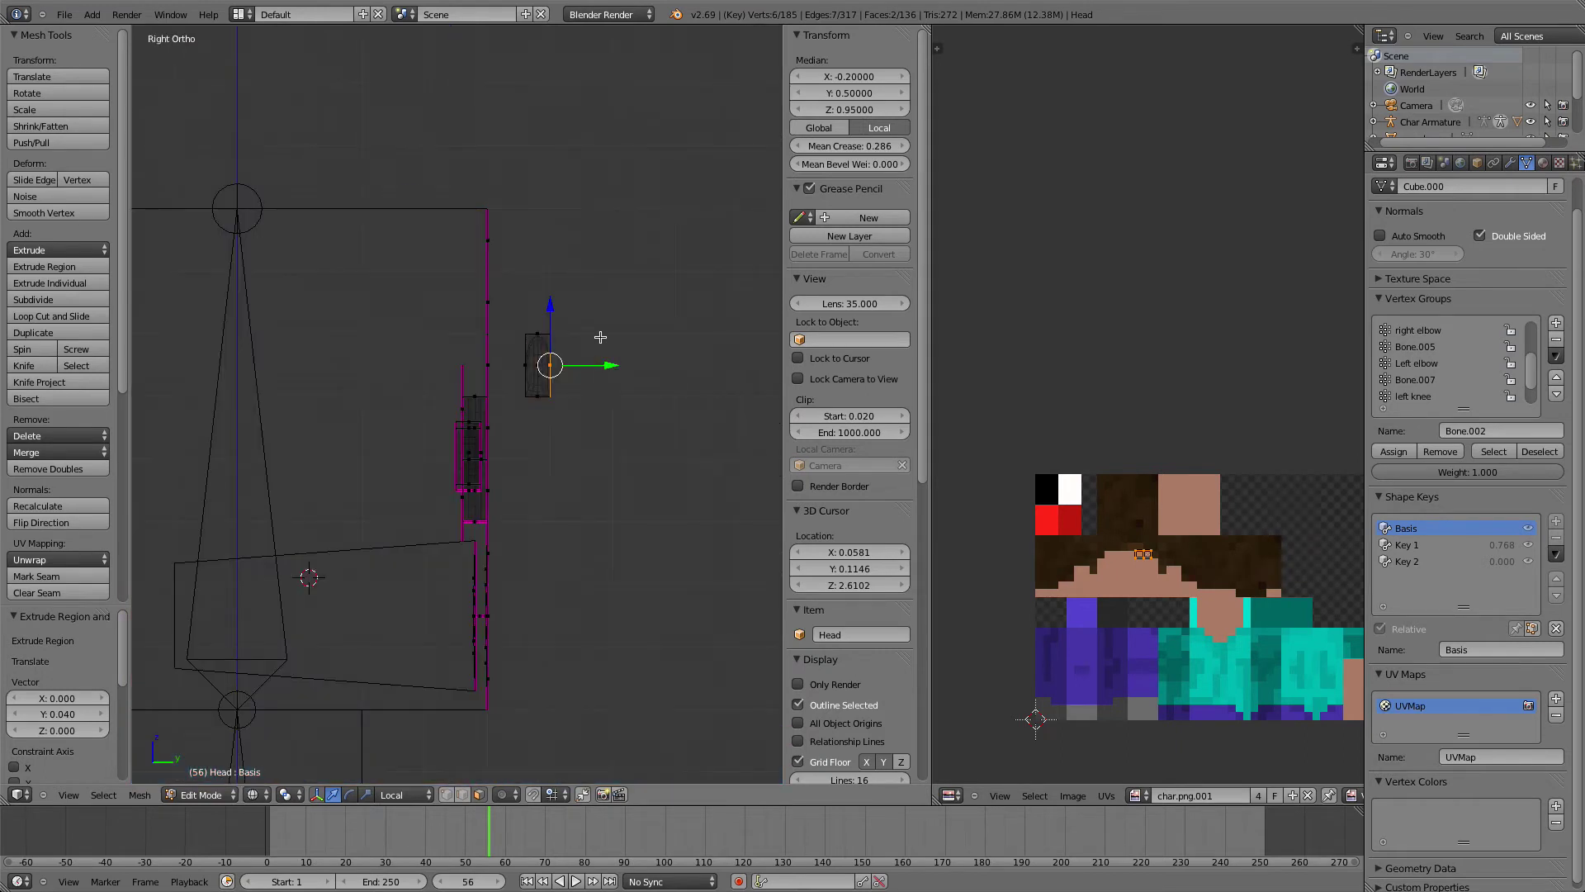
key("b")
left_click_drag(520, 289, 558, 405)
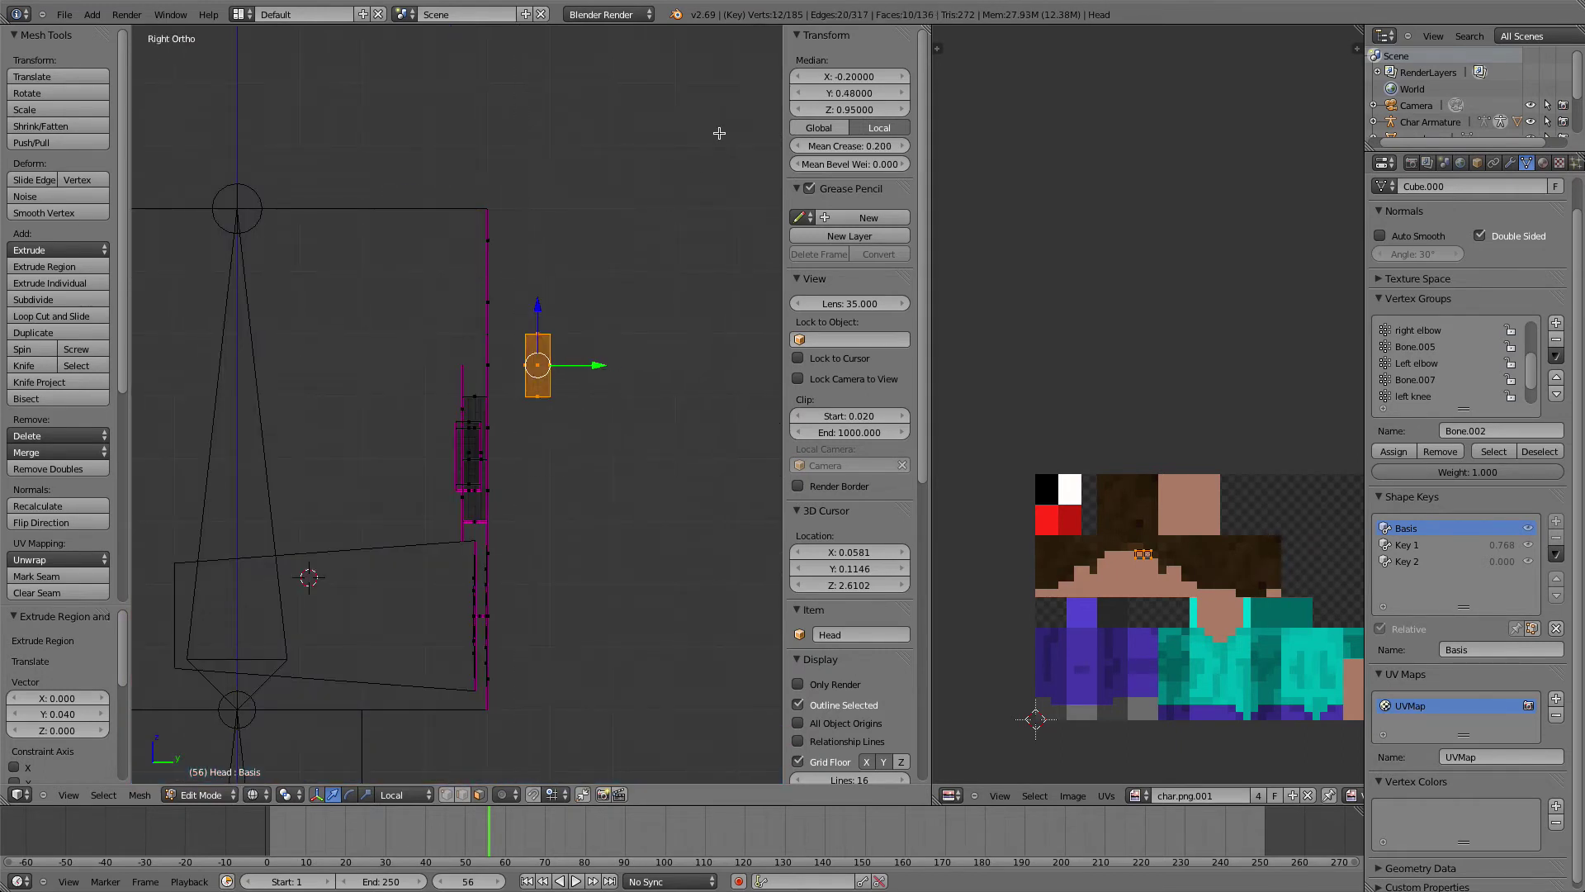
left_click_drag(834, 145, 1032, 145)
Duplicate the block and move the copy 0.4 along X to sit above the other eye
key("KP_1")
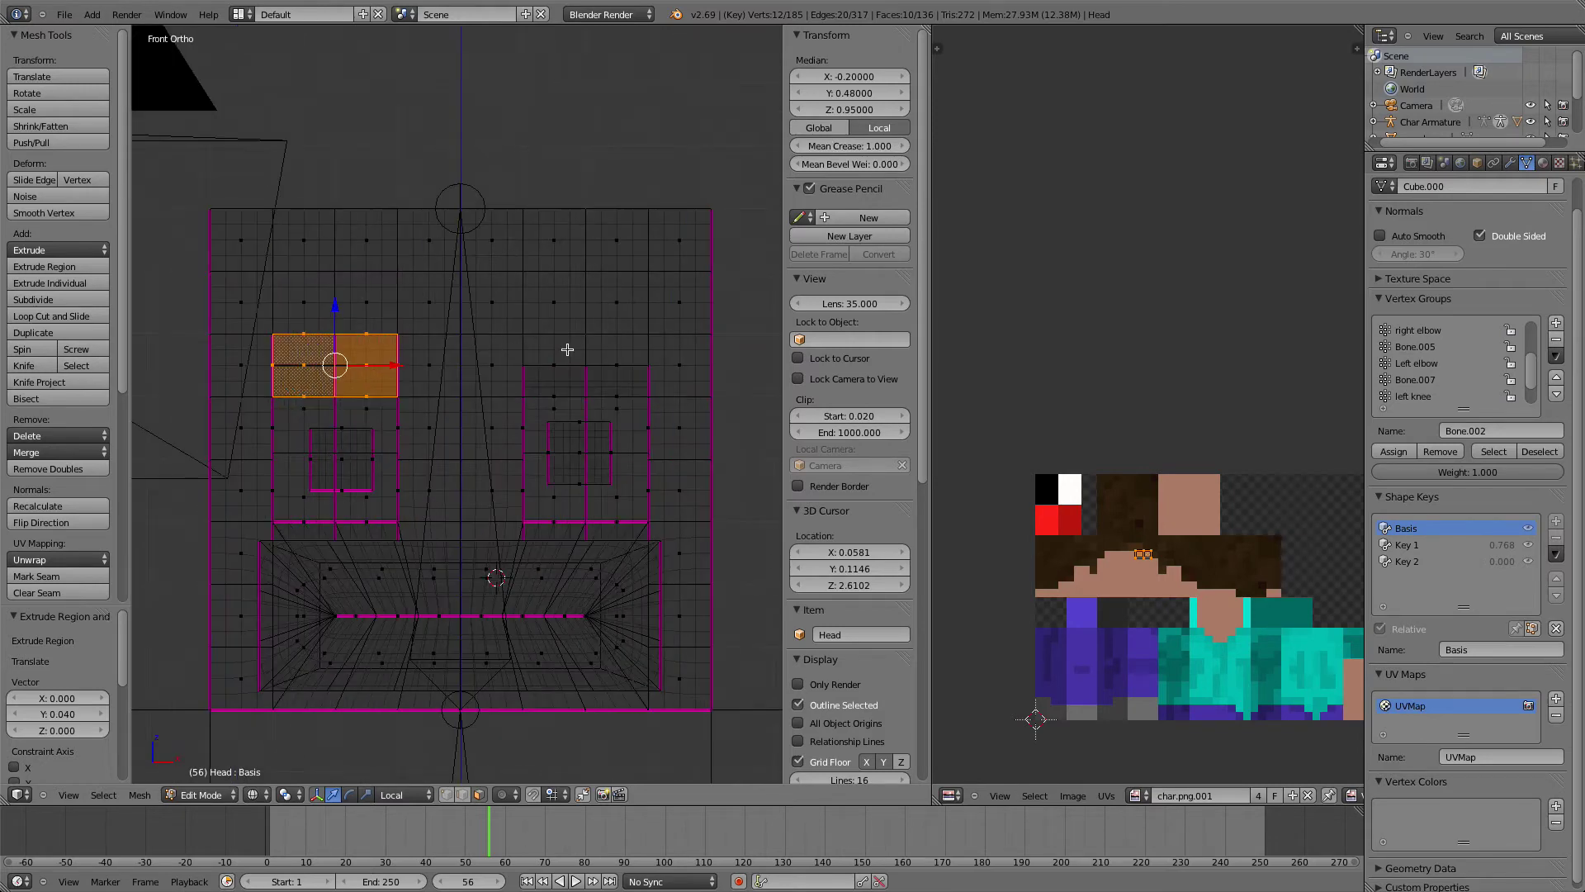
key("shift+d")
left_click(409, 375)
left_click_drag(378, 368, 628, 379)
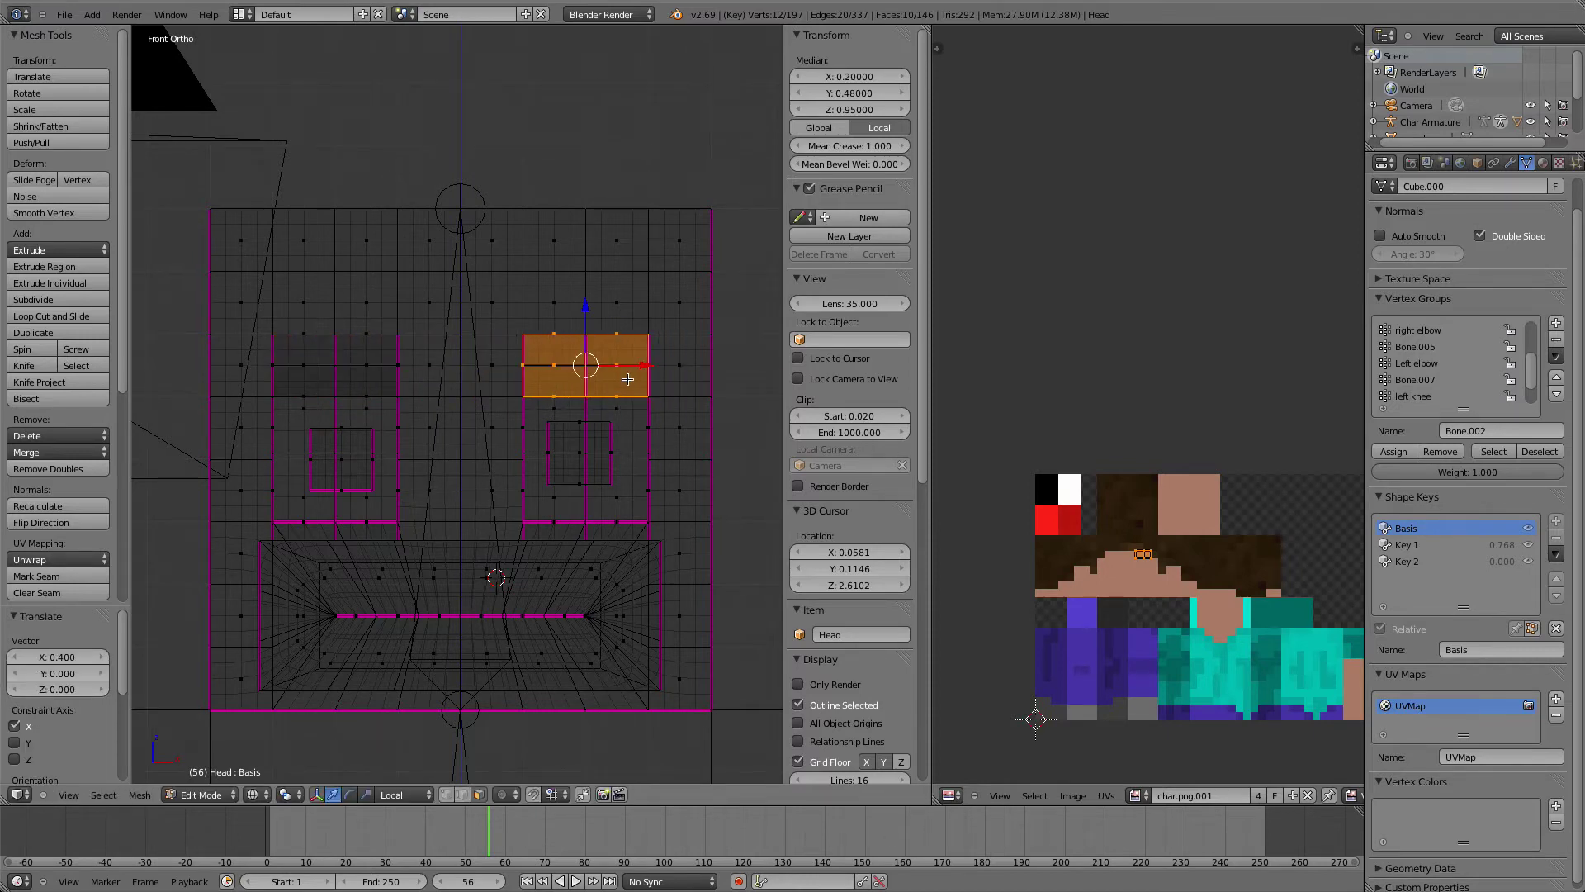
Select both blocks and move them 0.07 back along Y so they sit partly in the face
key("KP_3")
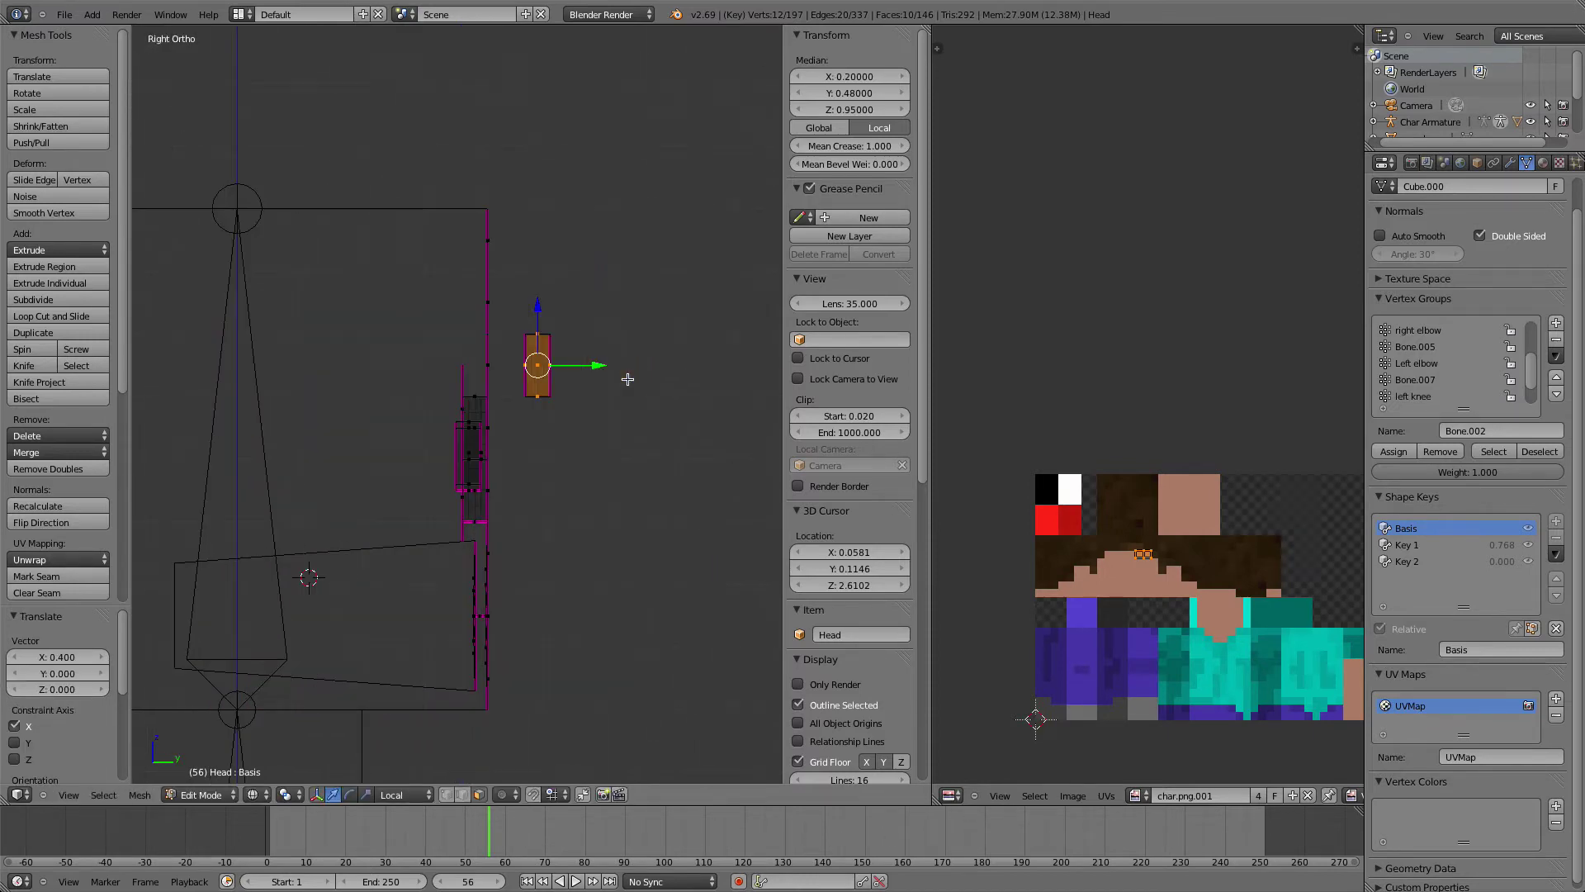
key("b")
left_click_drag(503, 257, 591, 475)
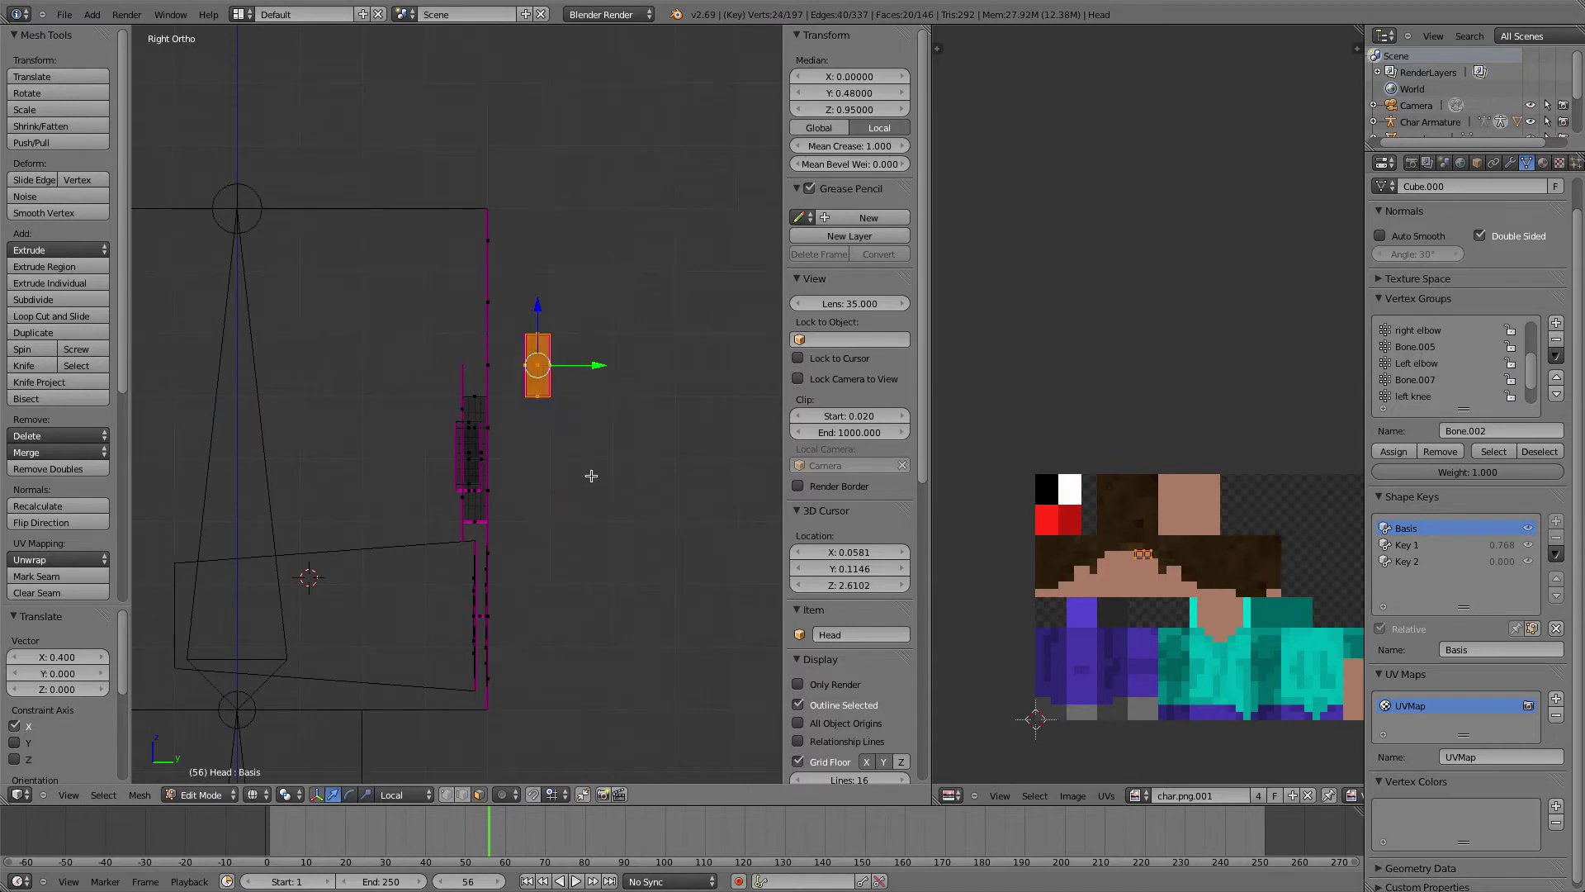
left_click_drag(591, 368, 560, 371)
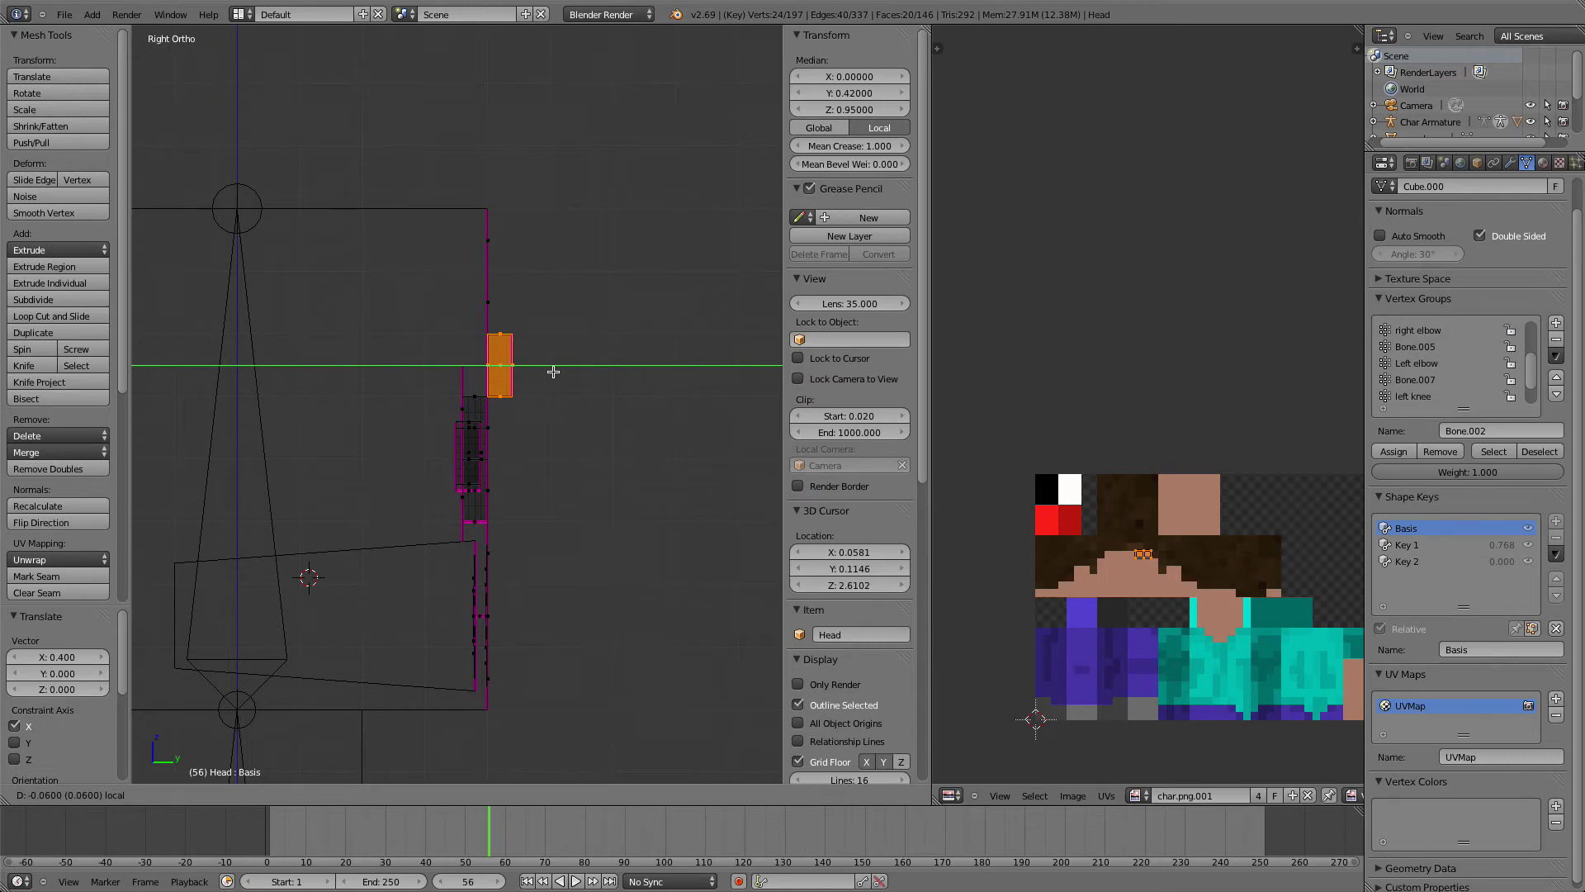
left_click_drag(549, 372, 550, 371)
key("z")
key("Tab")
middle_click_drag(552, 376, 474, 403)
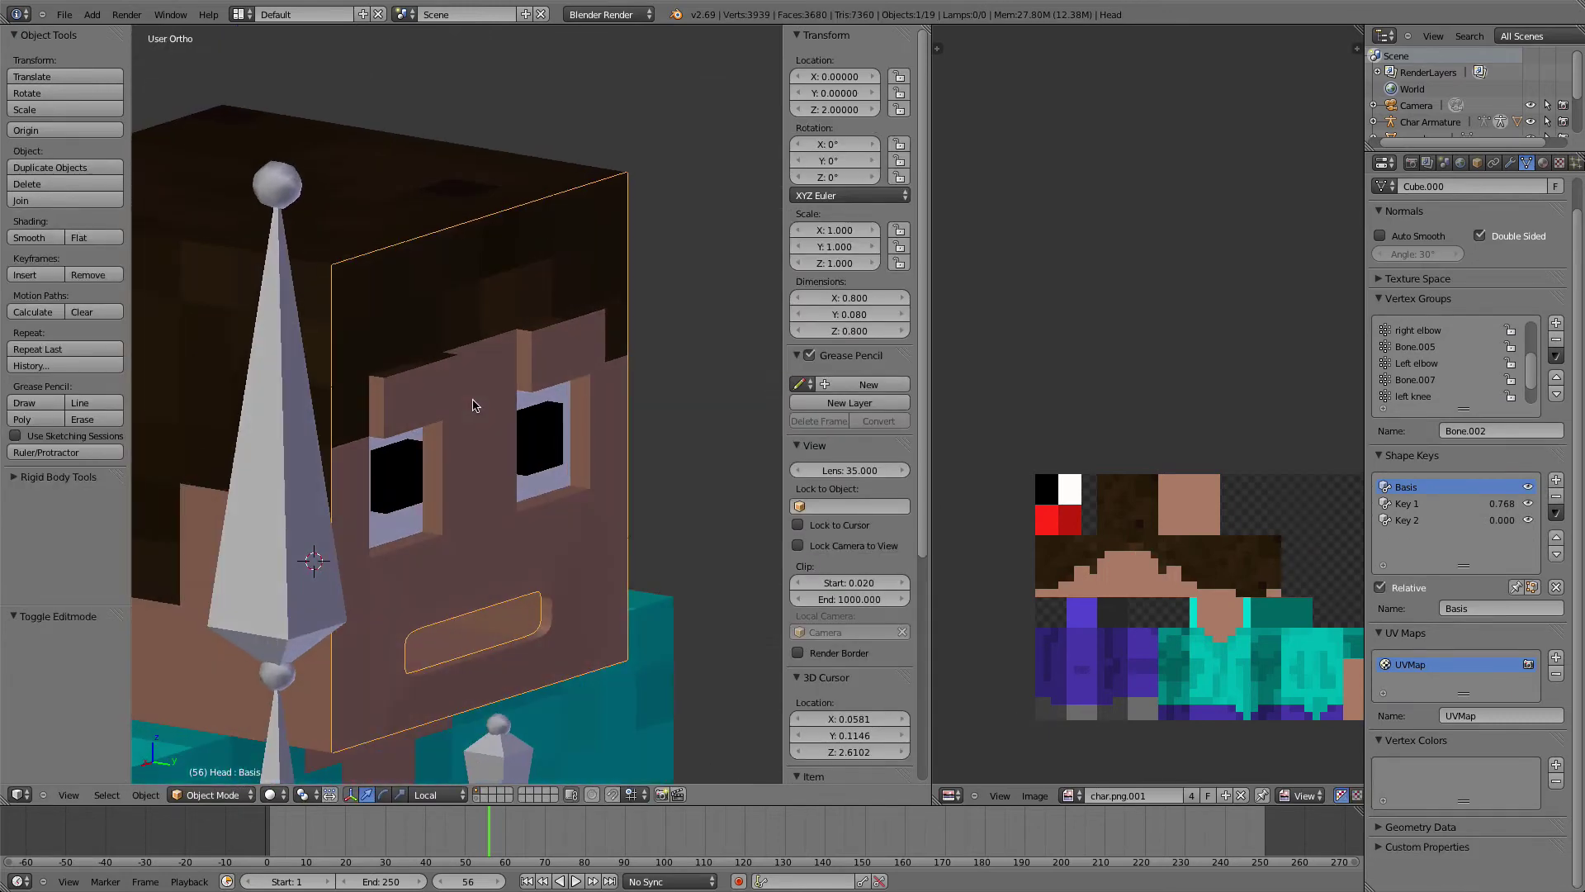
Shrink the UV faces of both blocks around their position on the skin texture
key("Tab")
scroll(1151, 617, "up", 5)
scroll(1156, 569, "down", 2)
key("s")
left_click(1155, 562)
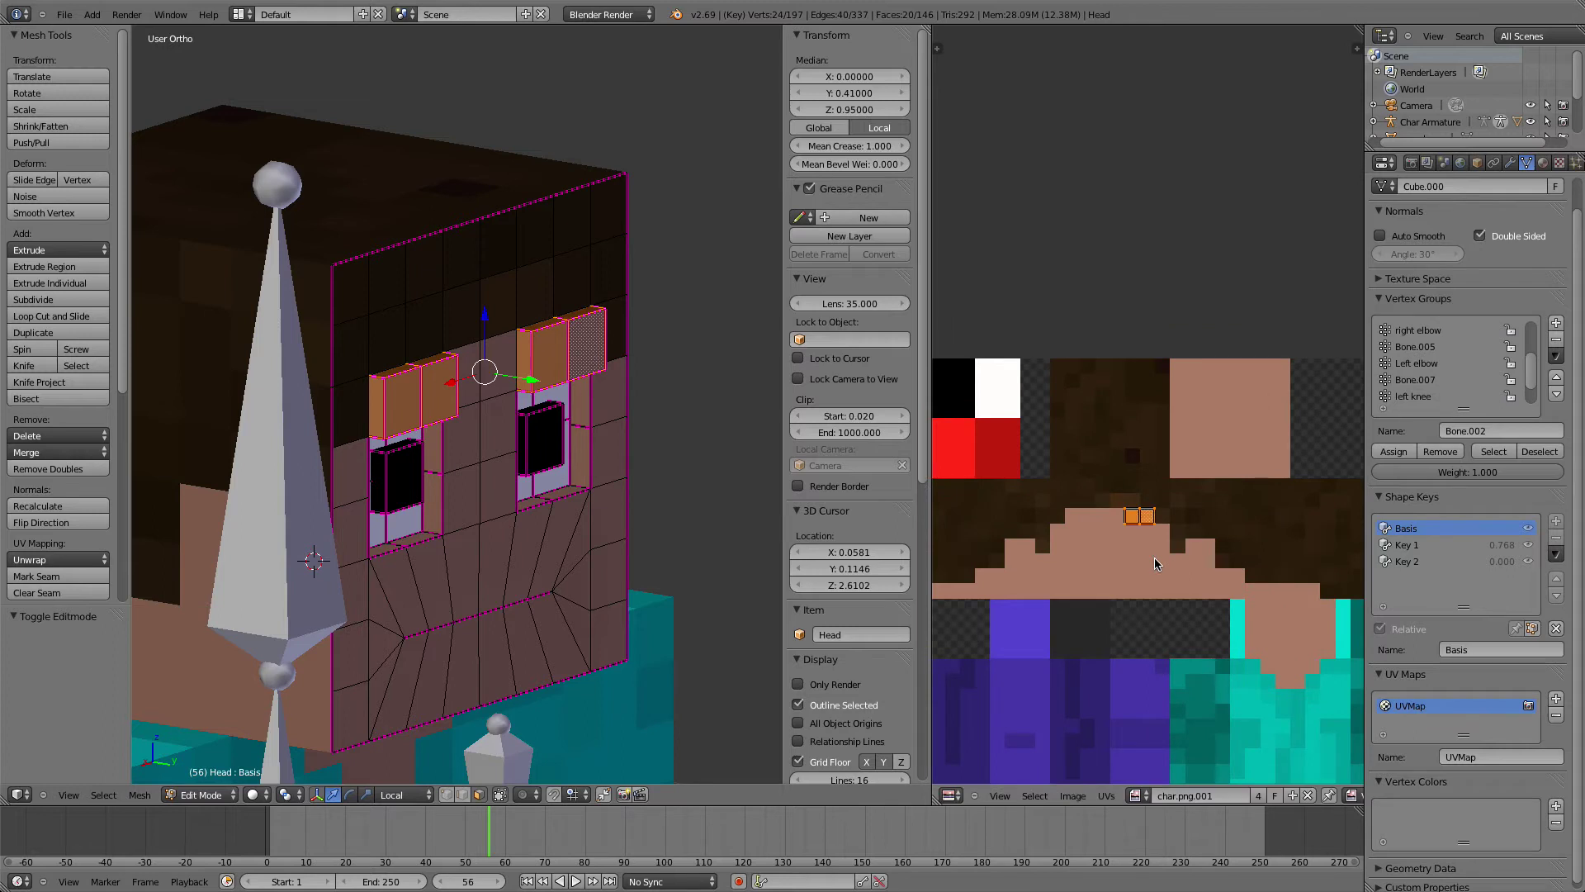
key("s")
left_click(1142, 537)
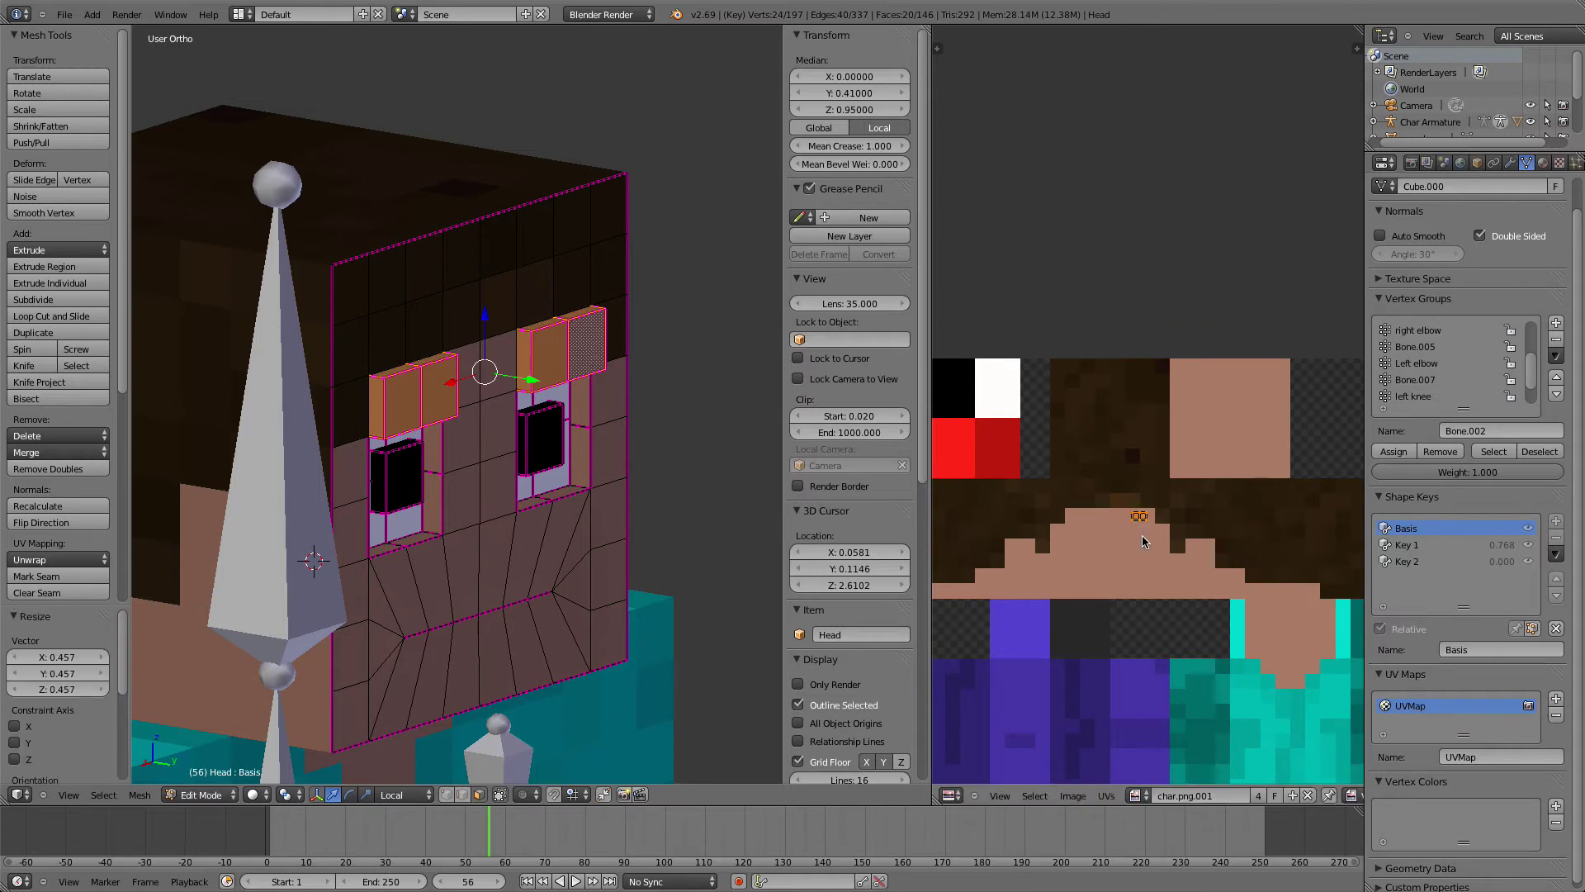
Move the blocks' UV faces onto the dark brown hair area of the texture and shrink them further
key("g")
left_click(1172, 526)
key("s")
left_click(1181, 524)
key("Tab")
middle_click_drag(421, 424, 324, 413)
key("Tab")
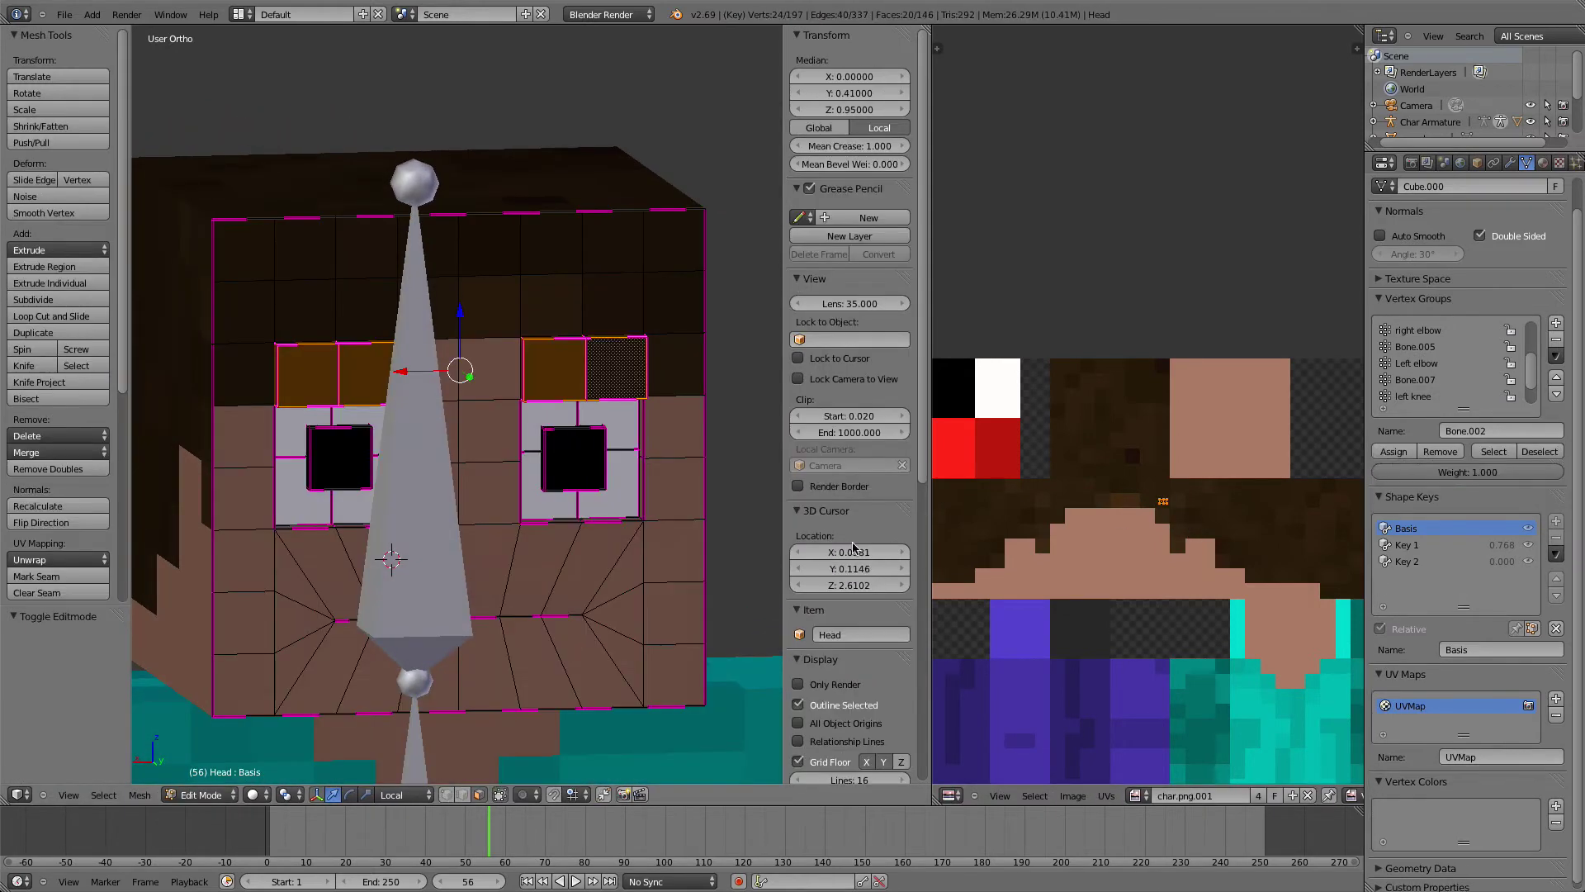
Shift the blocks' UV faces to the brown hair pixels just above the skin-coloured forehead patch
key("g")
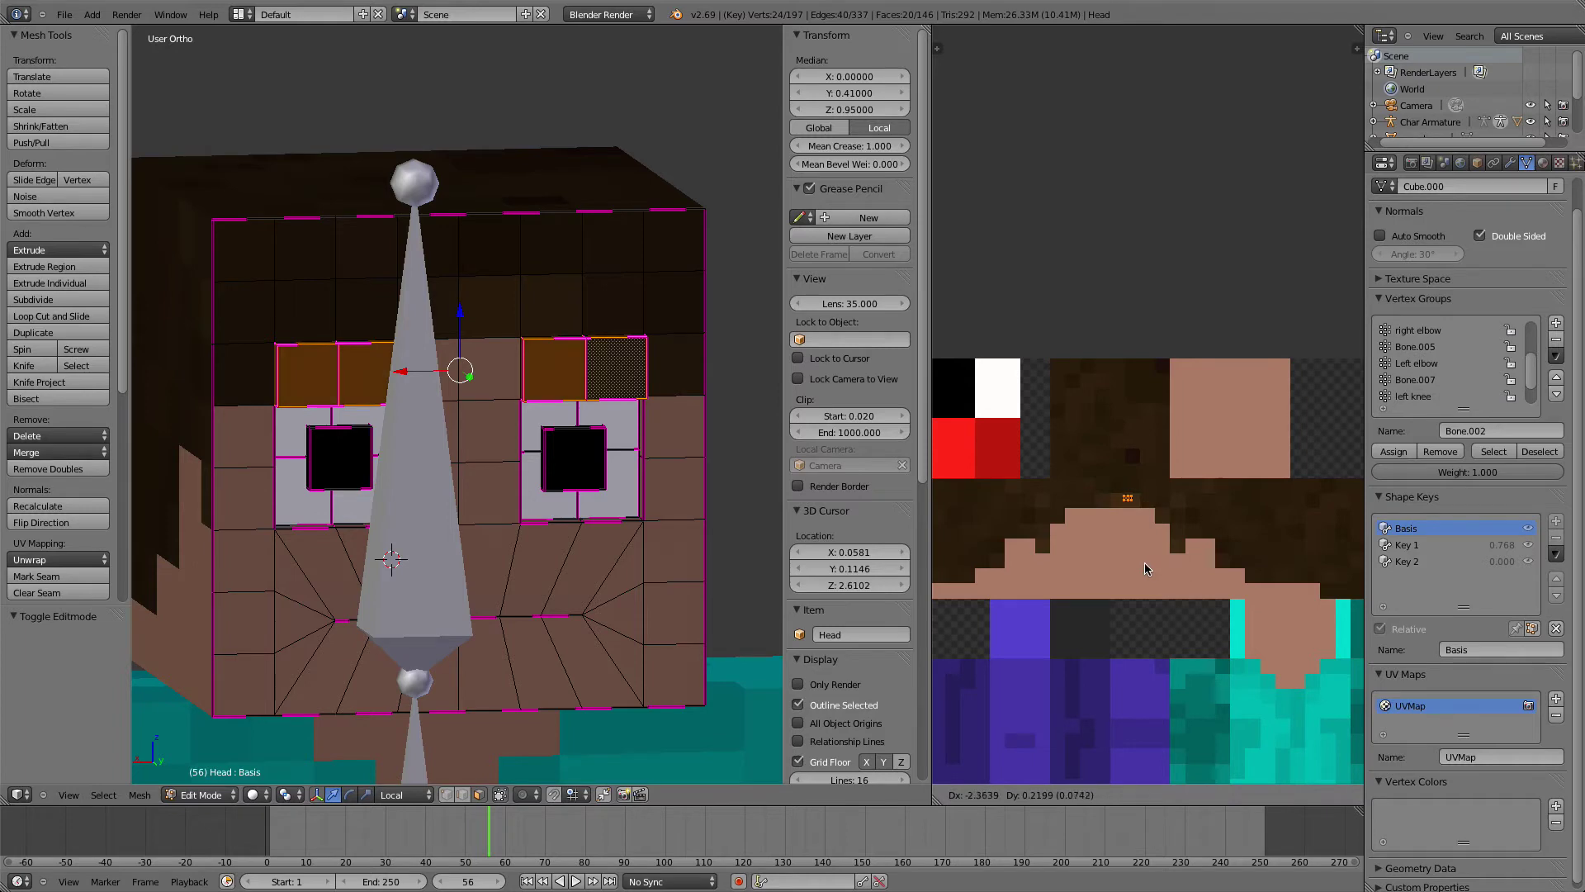
left_click(1142, 570)
key("Tab")
middle_click_drag(346, 524, 479, 473)
key("Tab")
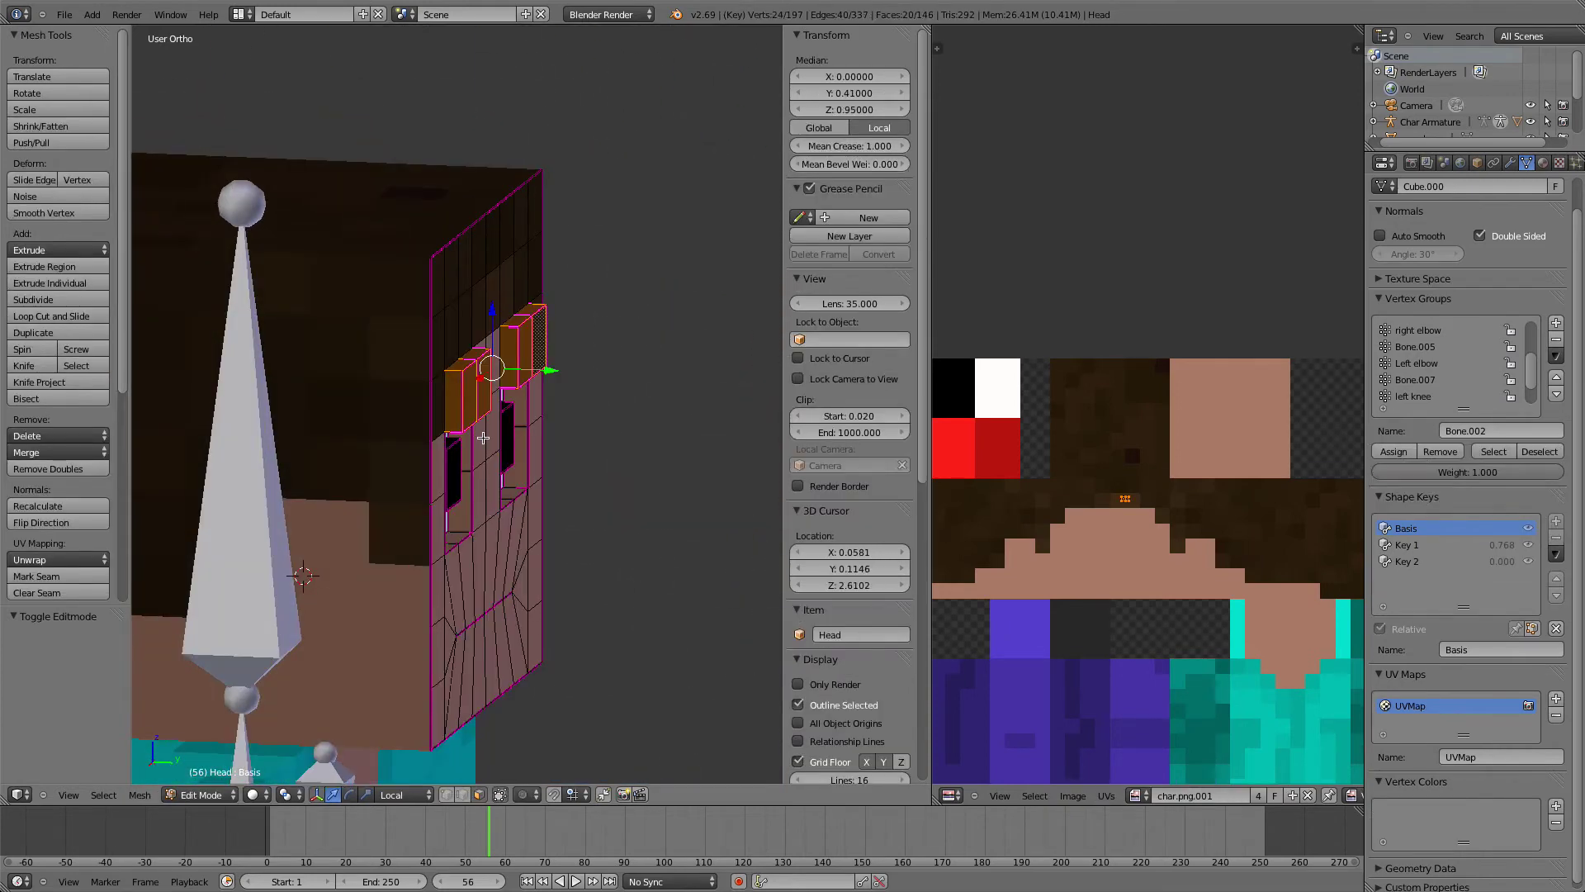
Move both eyebrow blocks another 0.01 into the face along Y
key("KP_3")
key("ctrl+KP_3")
key("z")
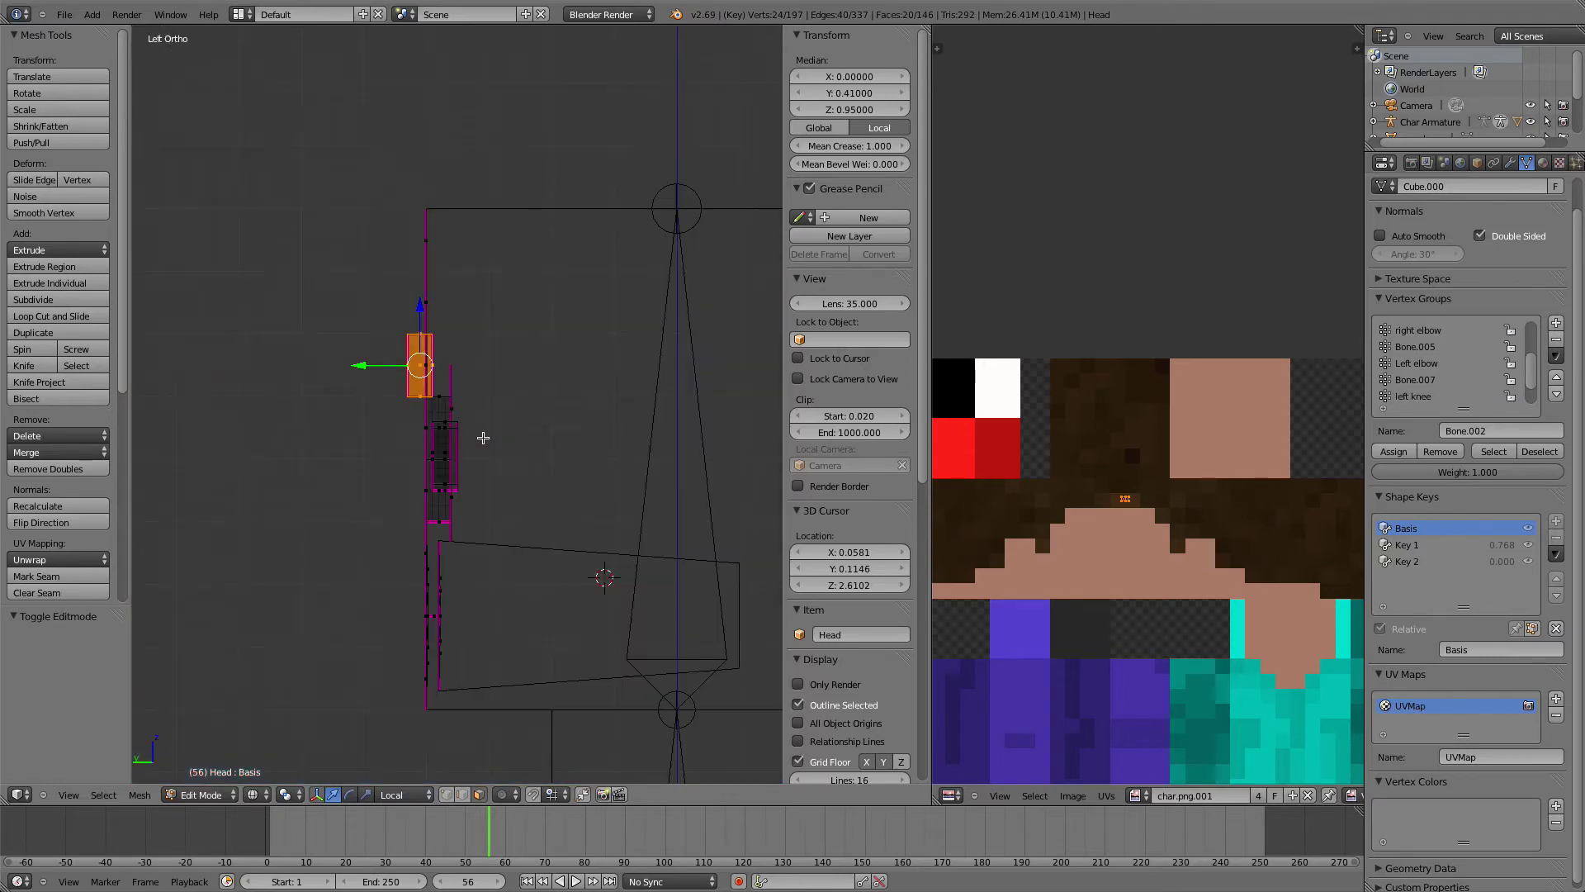
left_click(375, 365)
key("Tab")
key("z")
middle_click_drag(375, 368, 578, 411)
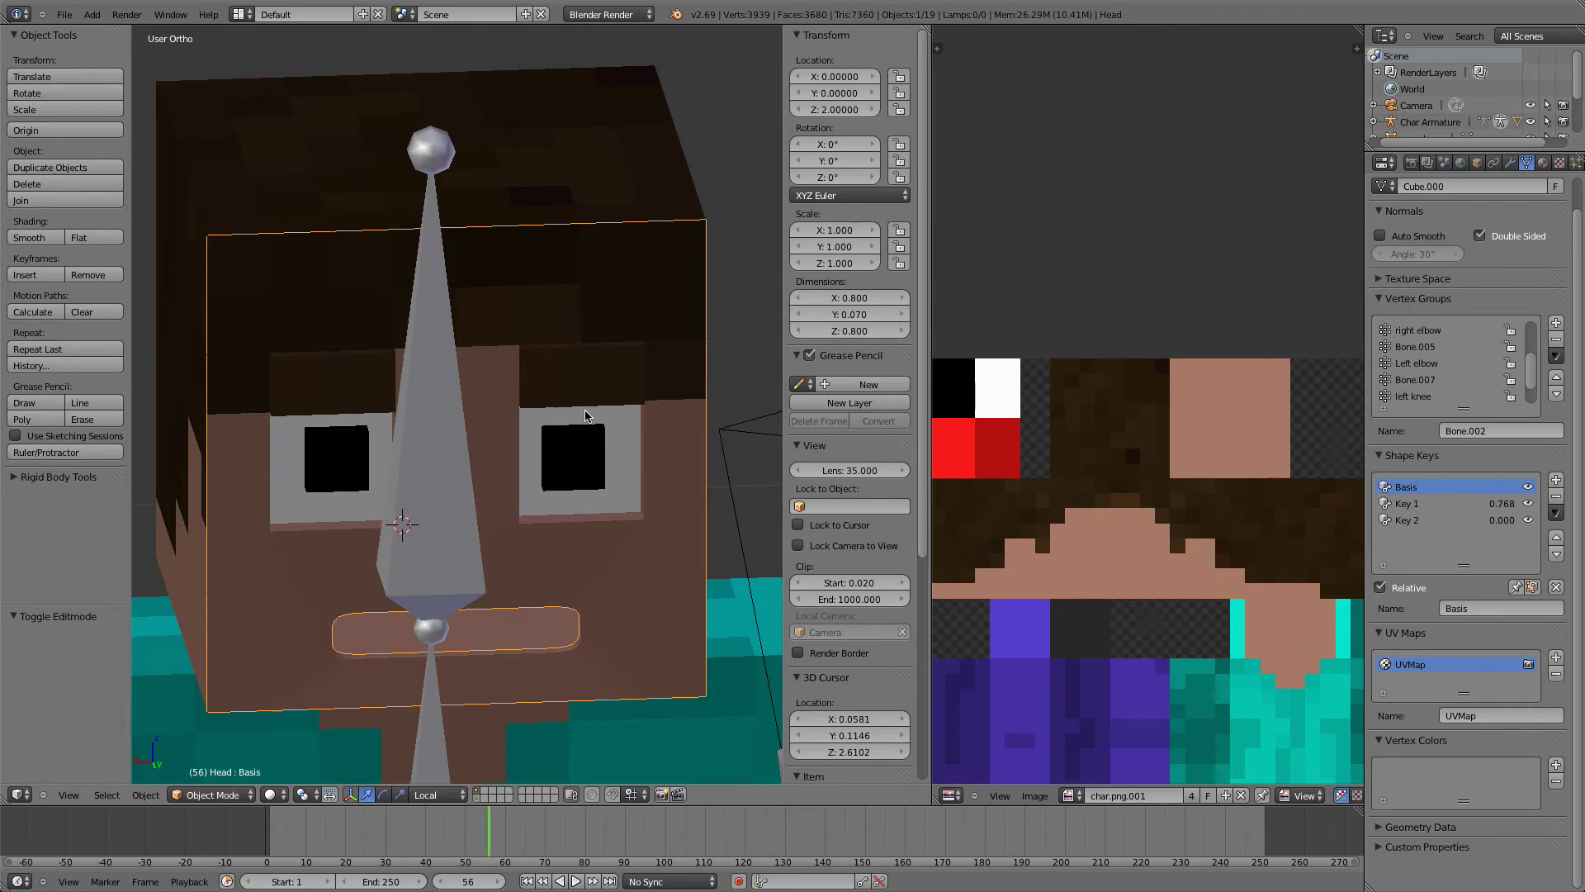
Try scaling both eyebrow blocks by 1.2 along X
key("Tab")
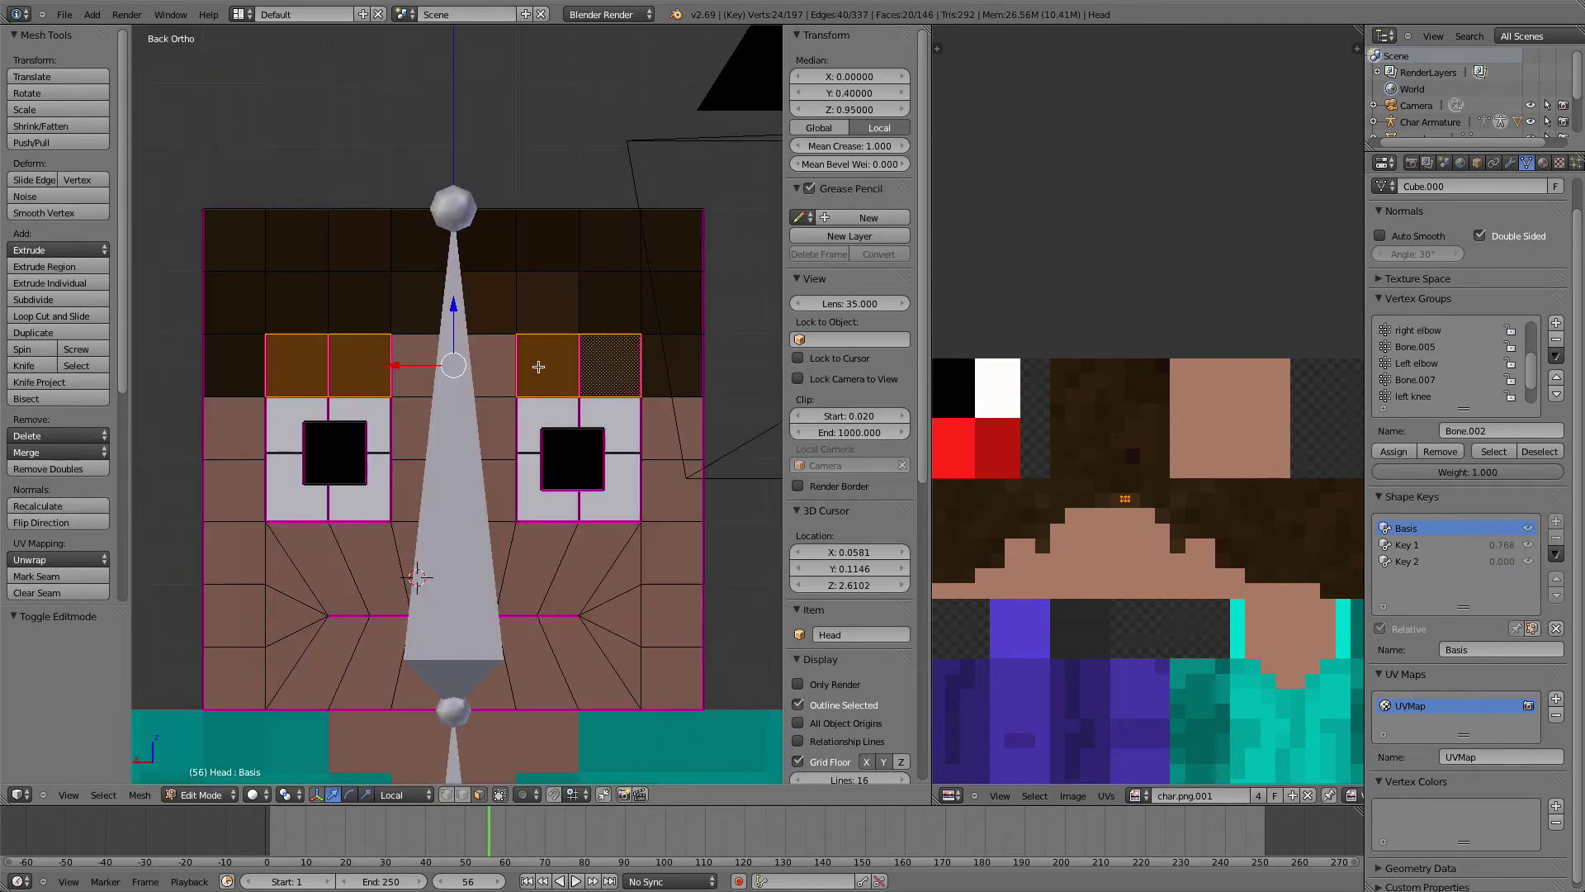
key("s")
key("x")
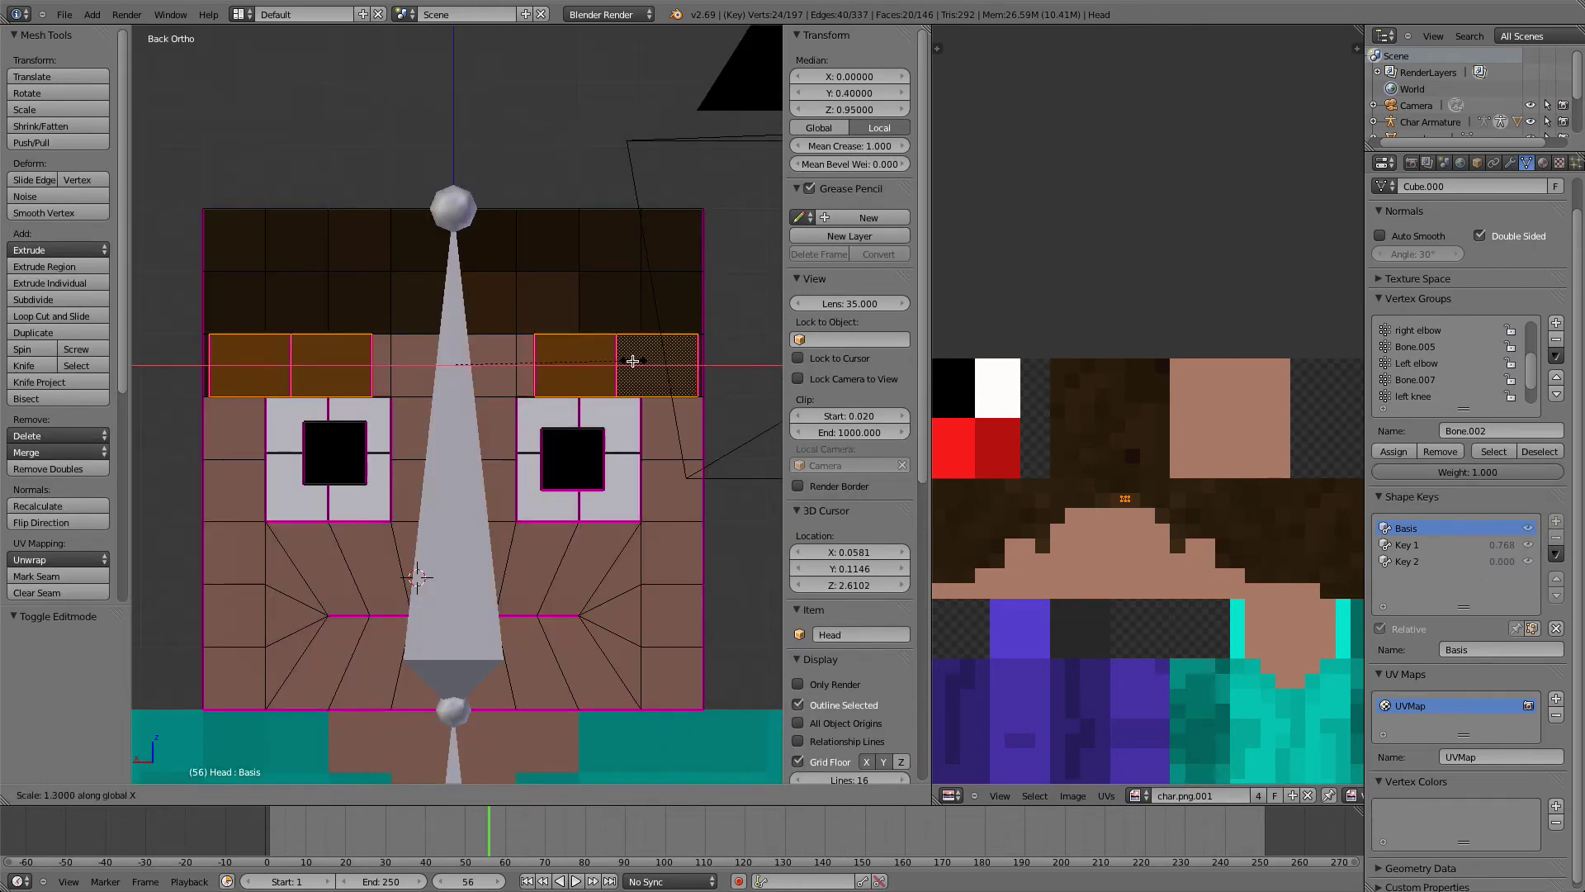
key("Return")
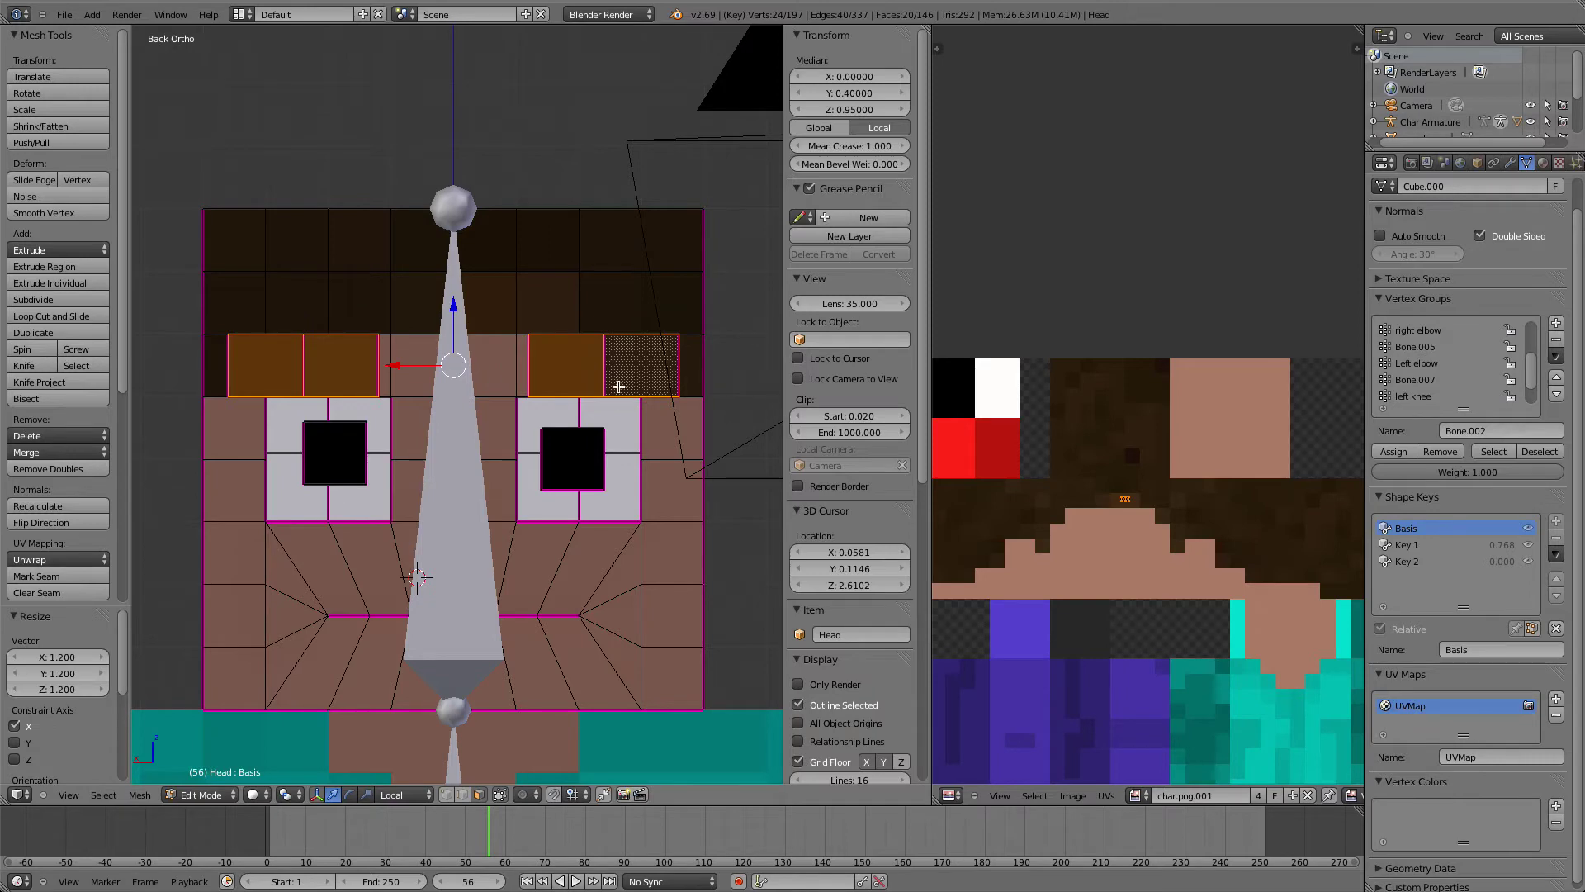
key("ctrl+z")
Try selecting individual faces of one eyebrow block, and undo those selection changes
middle_click_drag(560, 373, 459, 425)
right_click(538, 384)
scroll(528, 388, "up", 4)
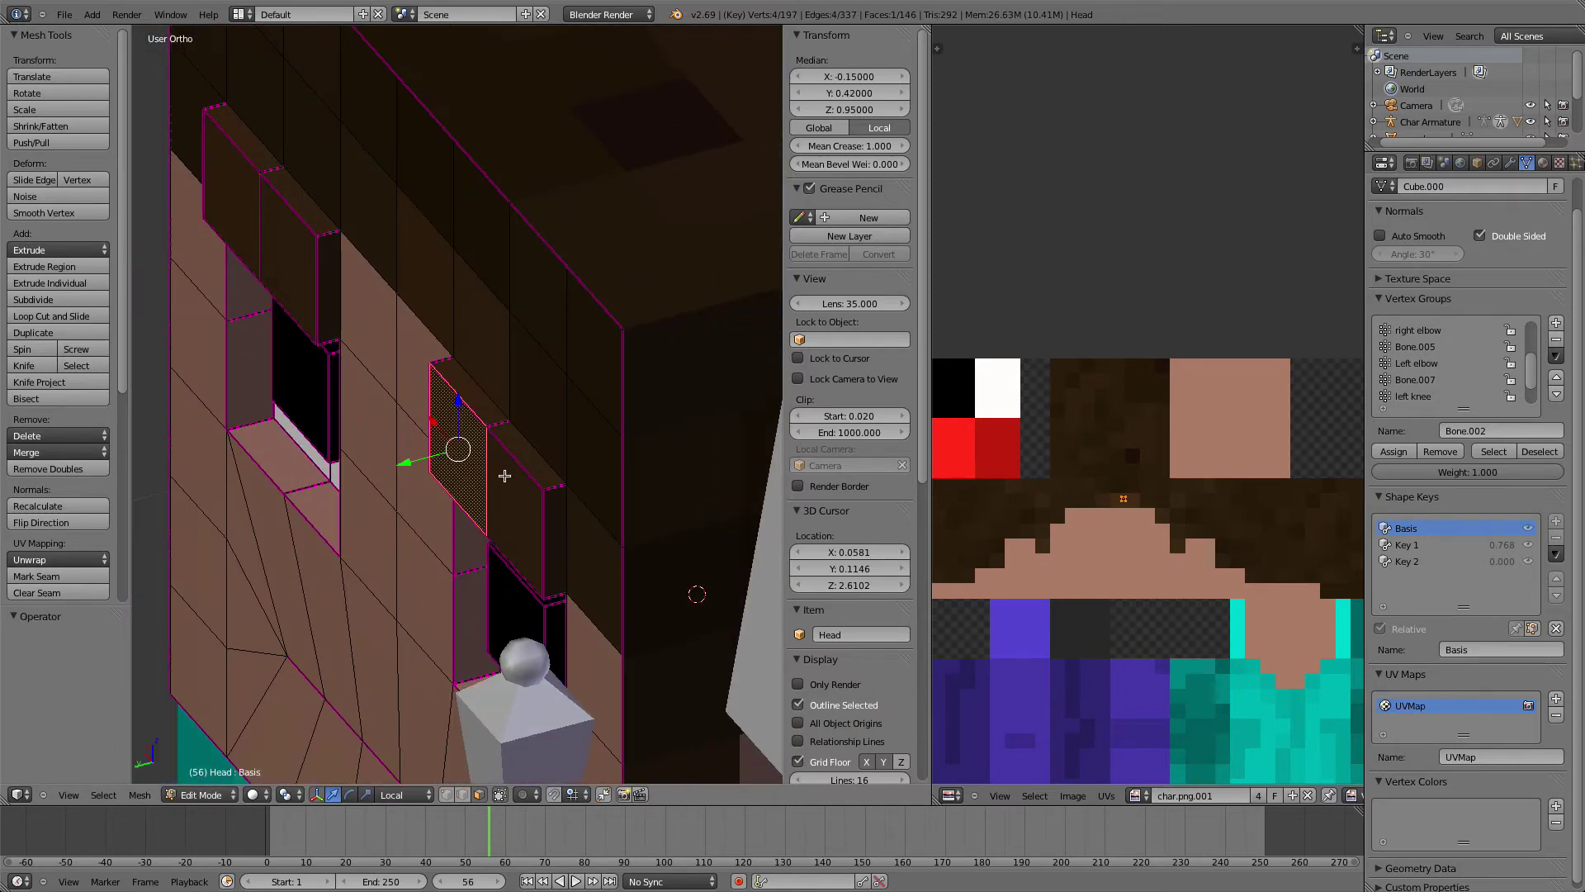
right_click(502, 474, "shift")
right_click(518, 447, "shift")
right_click(490, 408, "shift")
right_click(560, 517, "shift")
middle_click_drag(560, 517, 562, 322)
right_click(527, 252, "shift")
right_click(555, 221, "shift")
middle_click_drag(521, 245, 614, 351)
key("ctrl+z")
key("ctrl+z")
key("ctrl+z")
key("ctrl+z")
key("ctrl+z")
key("ctrl+z")
key("ctrl+z")
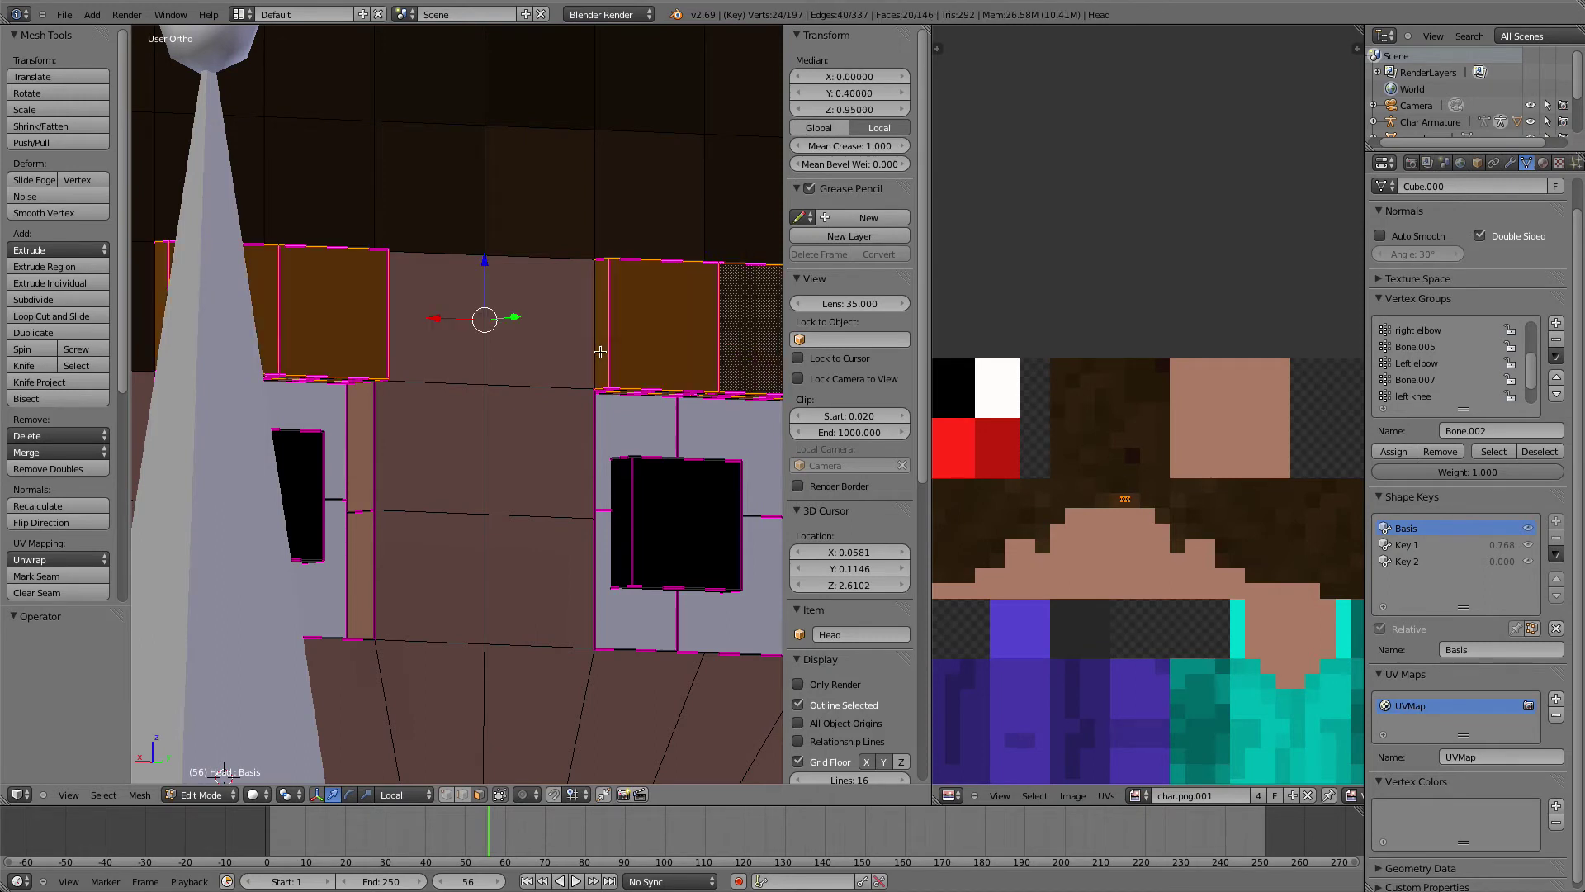
Raise both eyebrow blocks 0.01 along Z and select a bottom face of one block
key("ctrl+KP_1")
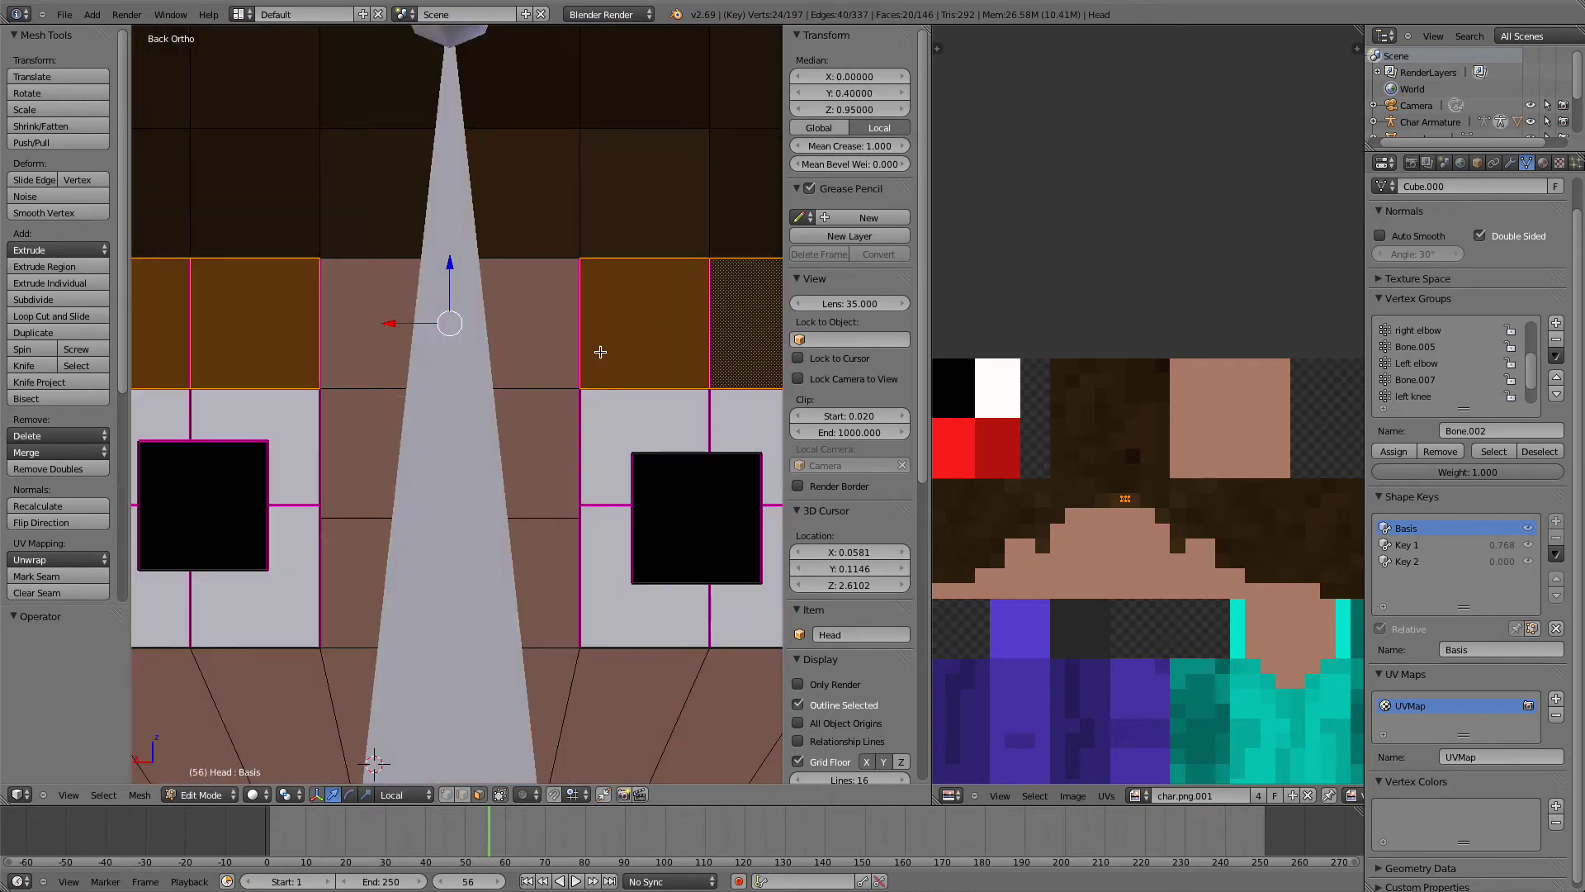
left_click_drag(453, 317, 455, 310)
middle_click_drag(455, 310, 526, 311)
right_click(565, 294)
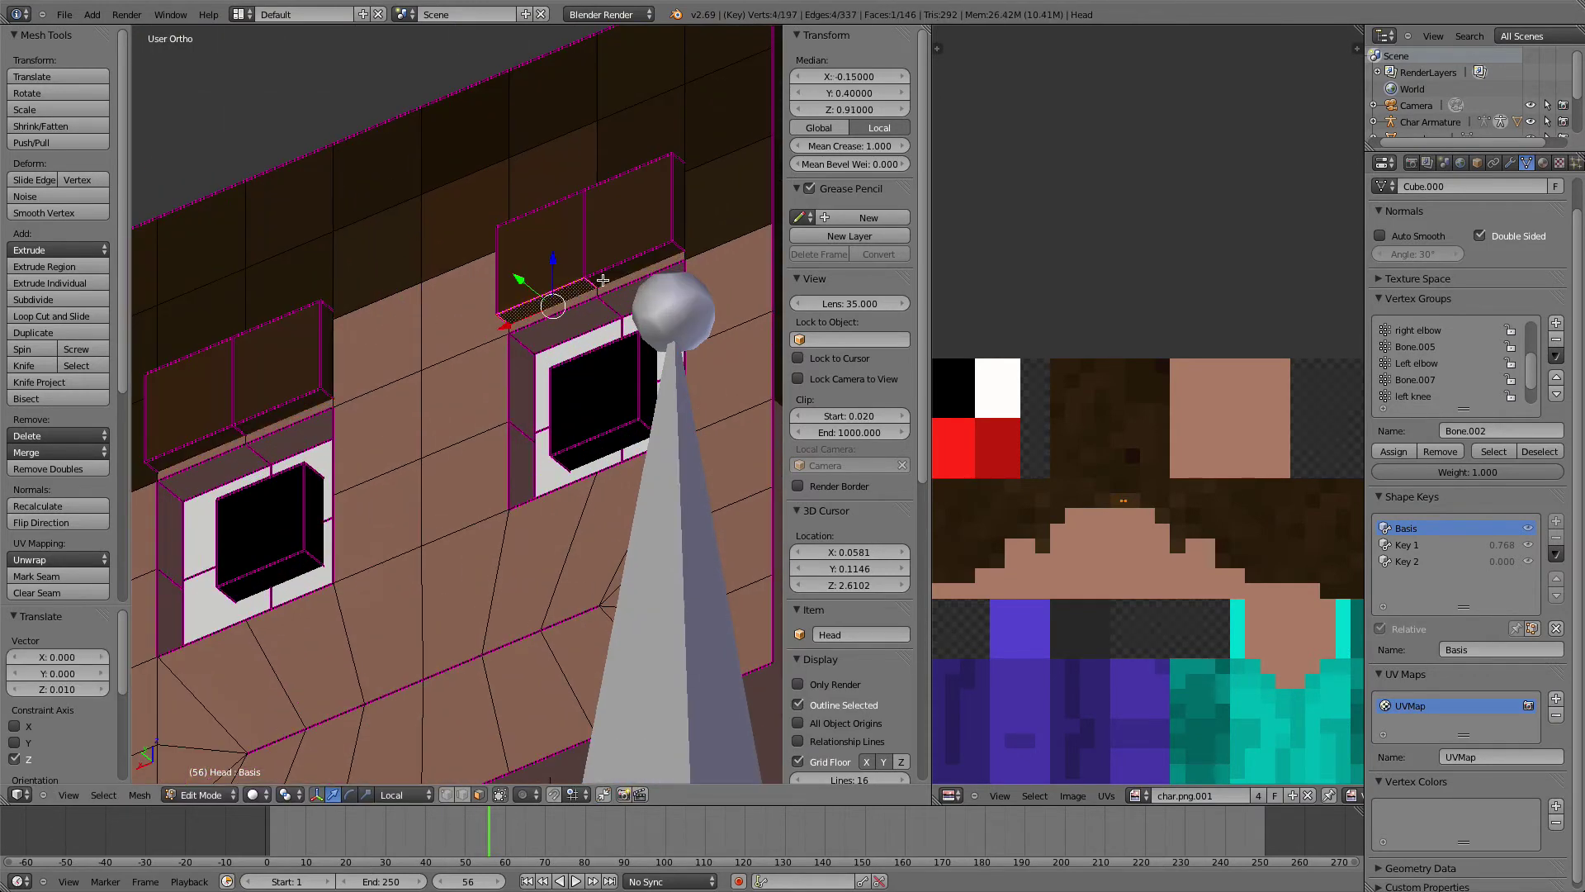
Select all faces of the eyebrow block on the head's negative X side and scale it by 1.1 along X
key("KP_3")
key("z")
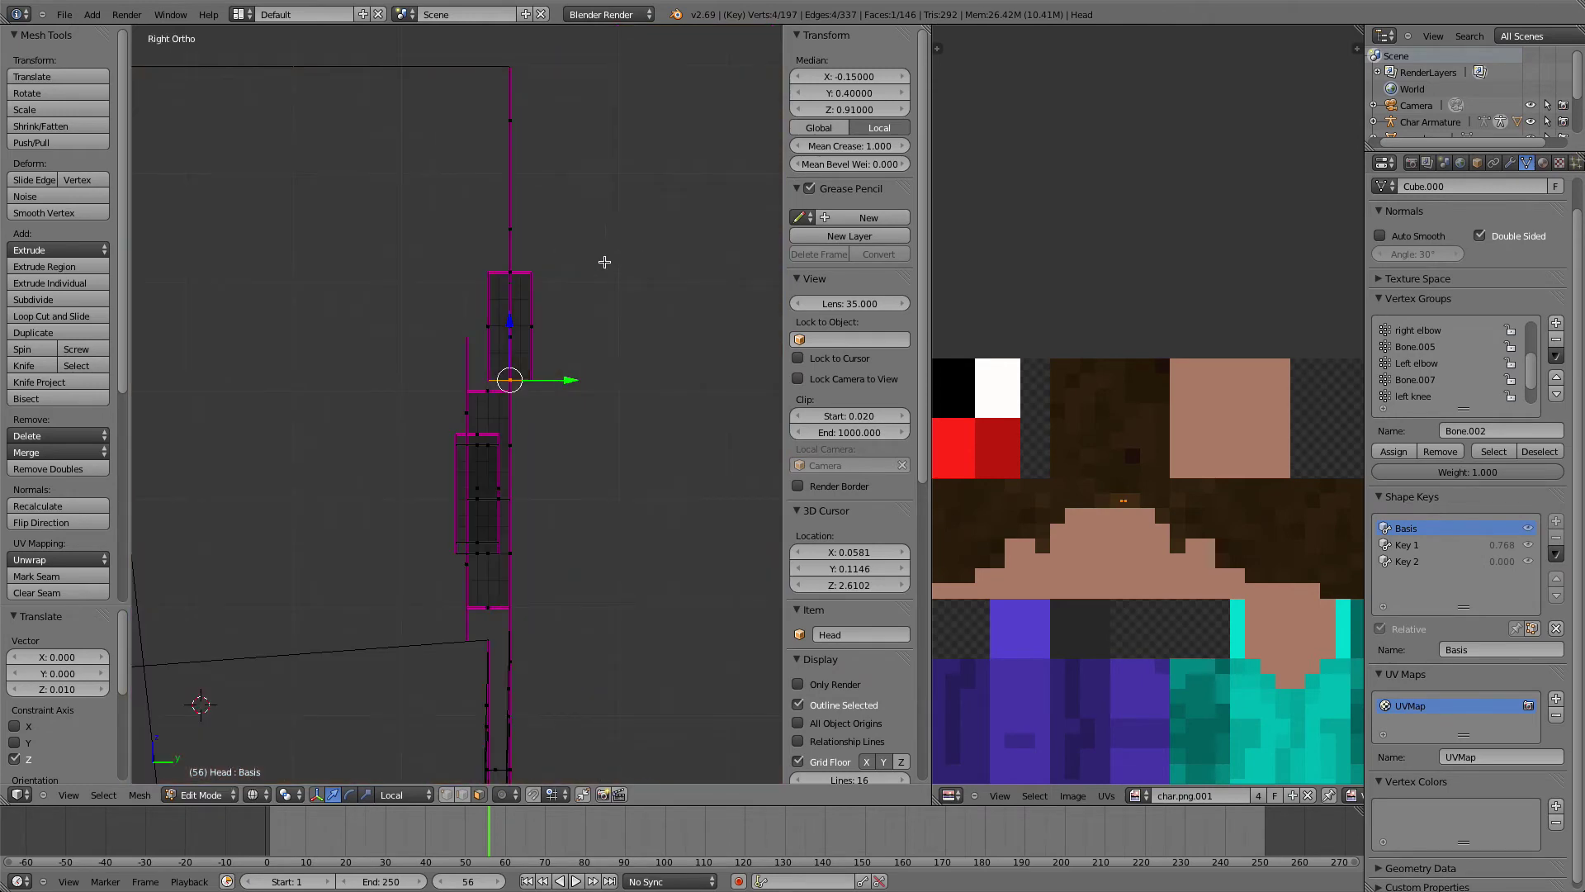
mouse_move(576, 291)
middle_mouse_down("shift")
mouse_move(540, 405)
mouse_move(592, 425)
mouse_move(471, 410)
mouse_move(594, 303)
middle_mouse_up("shift")
key("KP_7")
key("z")
key("ctrl+KP_1")
middle_click_drag(562, 470, 453, 393)
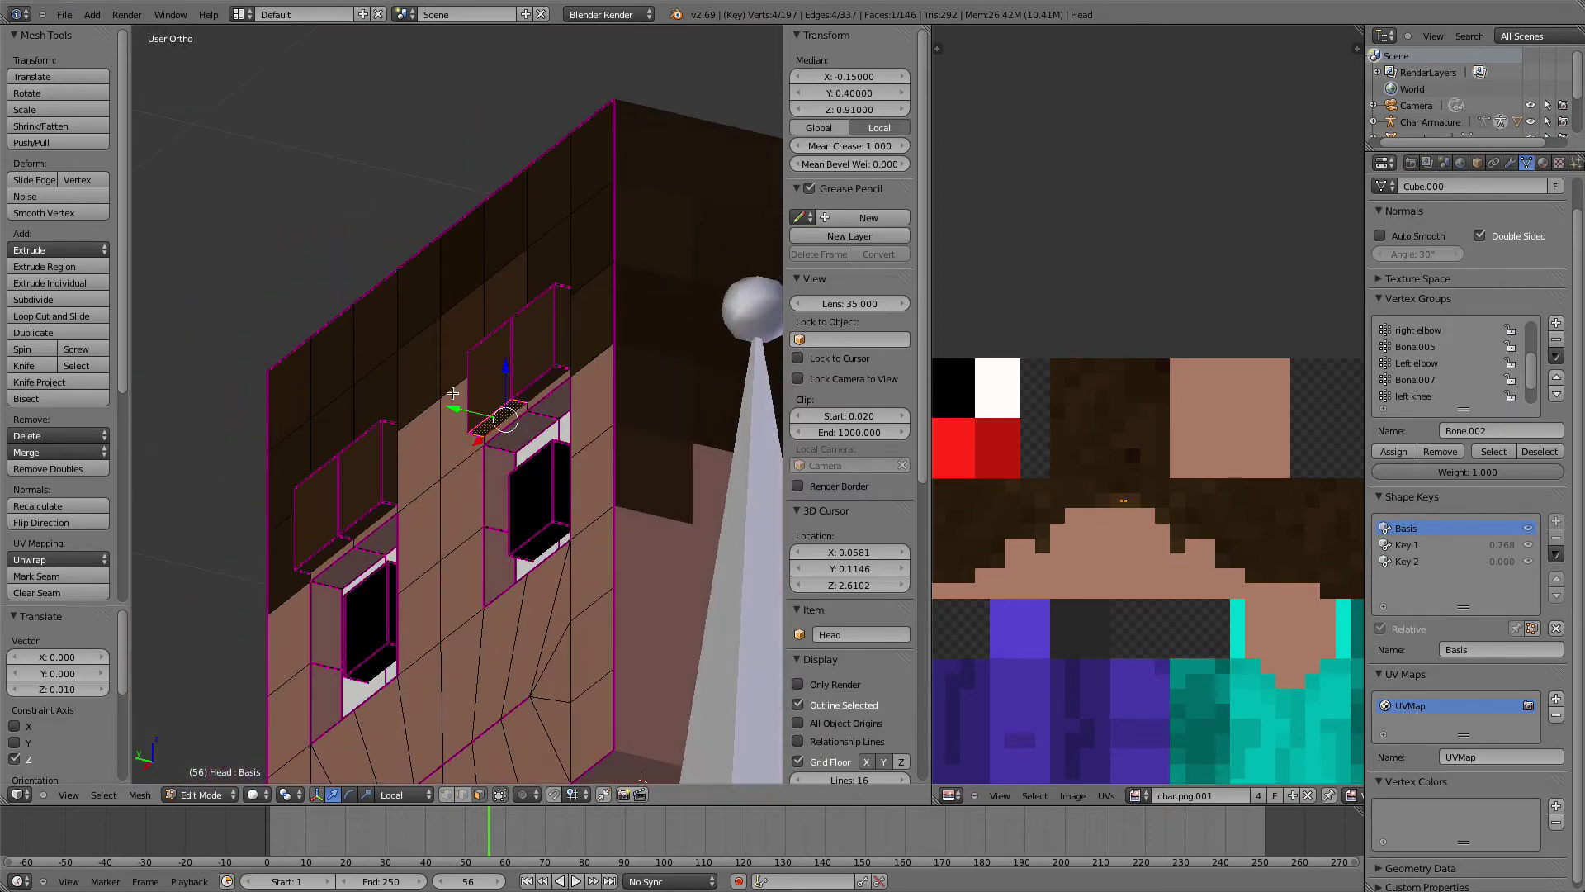
right_click(537, 386, "shift")
right_click(559, 359, "shift")
right_click(543, 351, "shift")
middle_click_drag(547, 279, 602, 441)
right_click(611, 466, "shift")
right_click(579, 455, "shift")
right_click(566, 478, "shift")
left_click(561, 454, "shift")
middle_click_drag(569, 363, 505, 461)
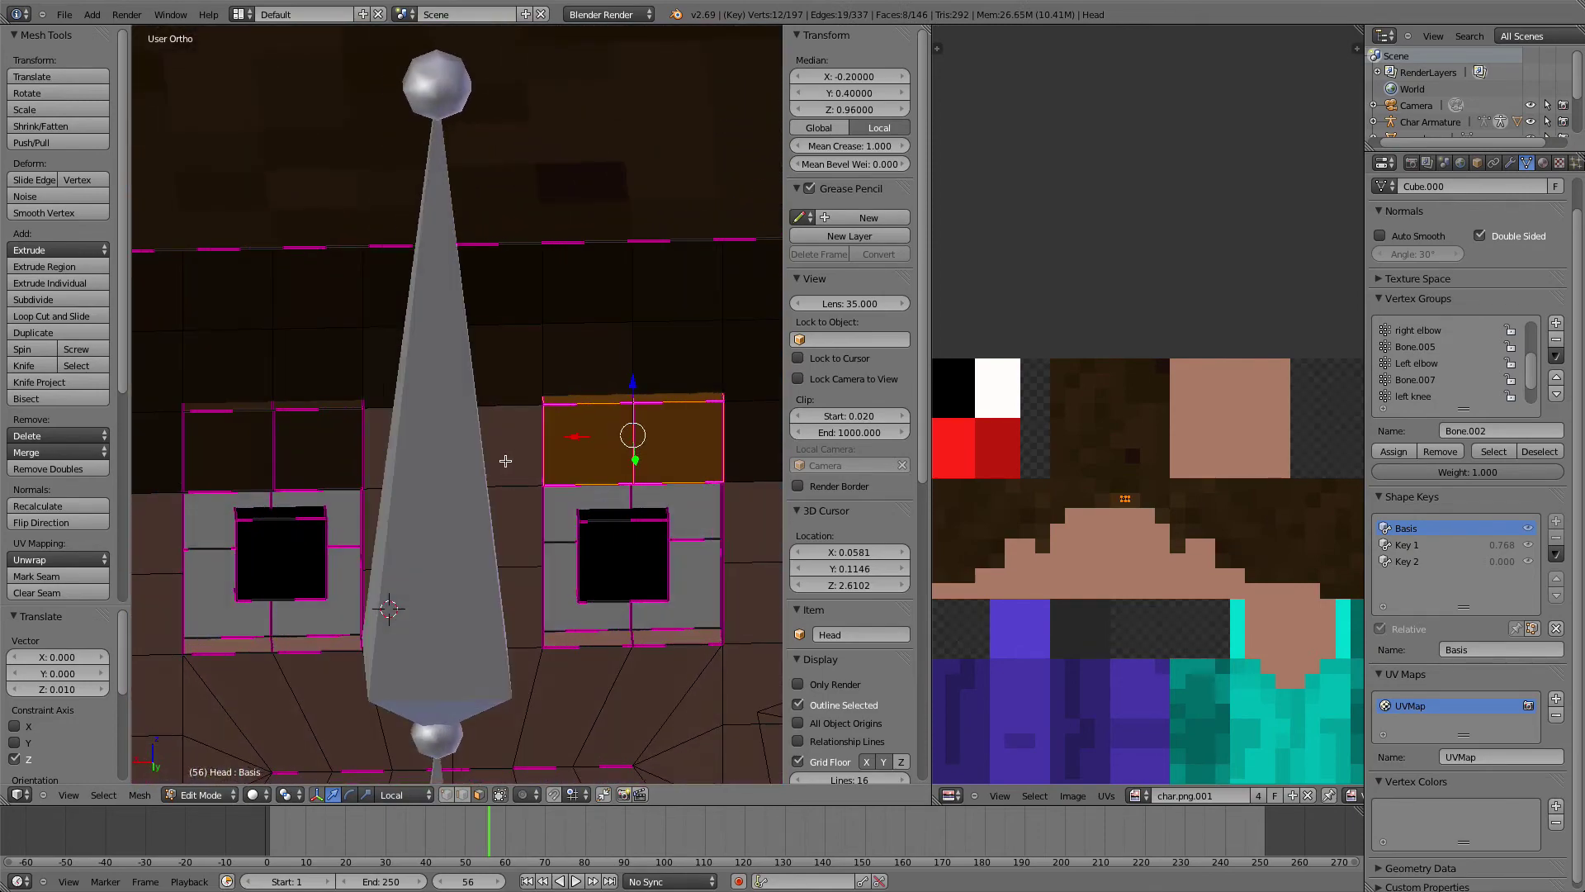
key("ctrl+KP_1")
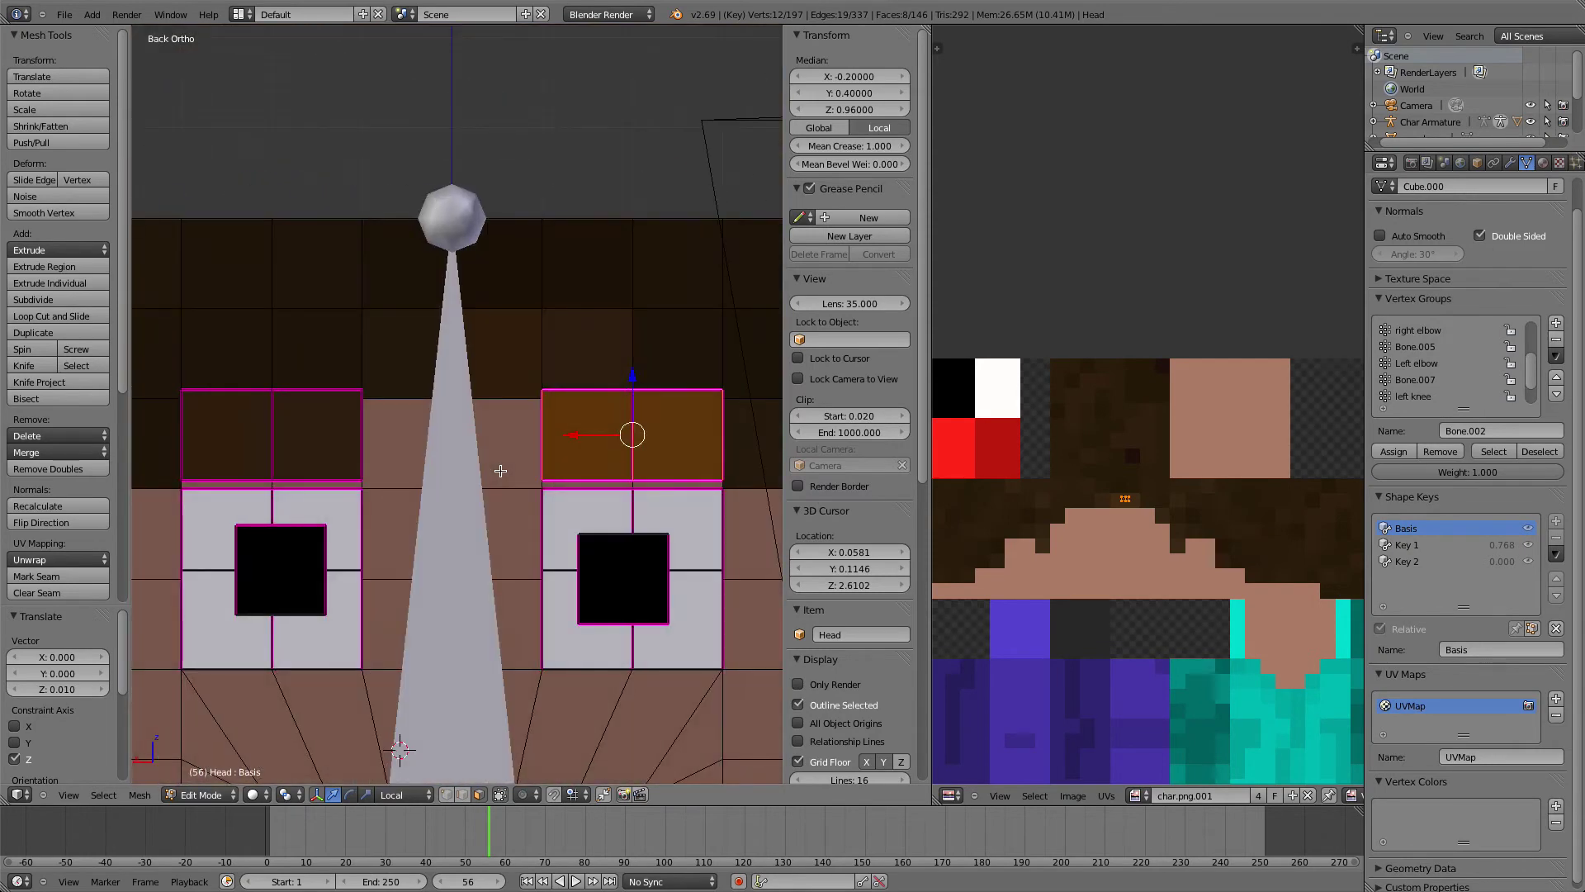
key("s")
key("x")
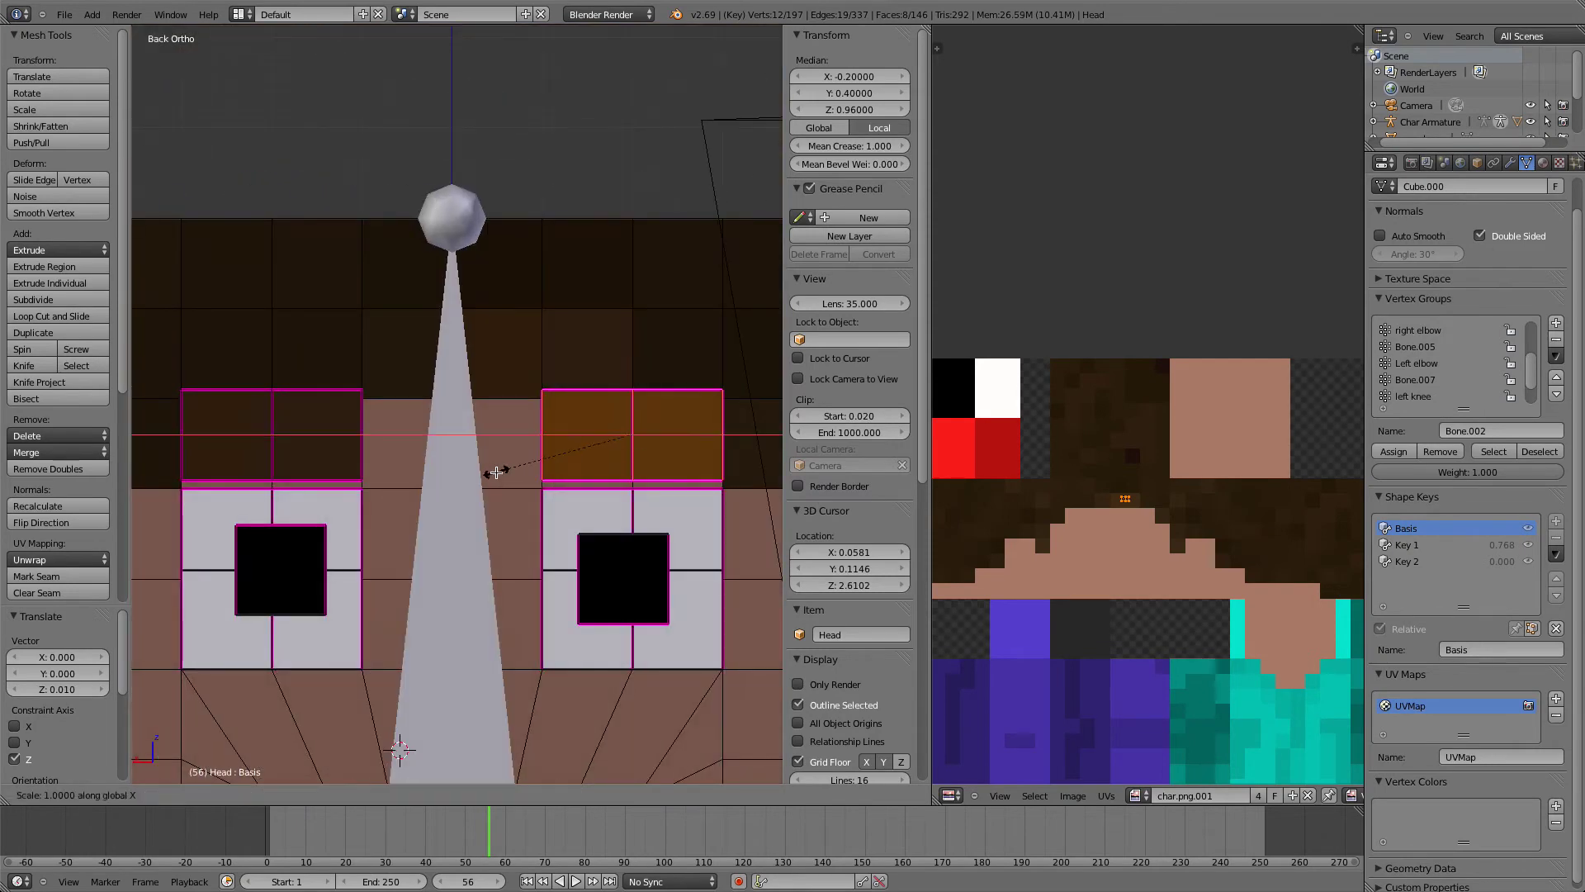
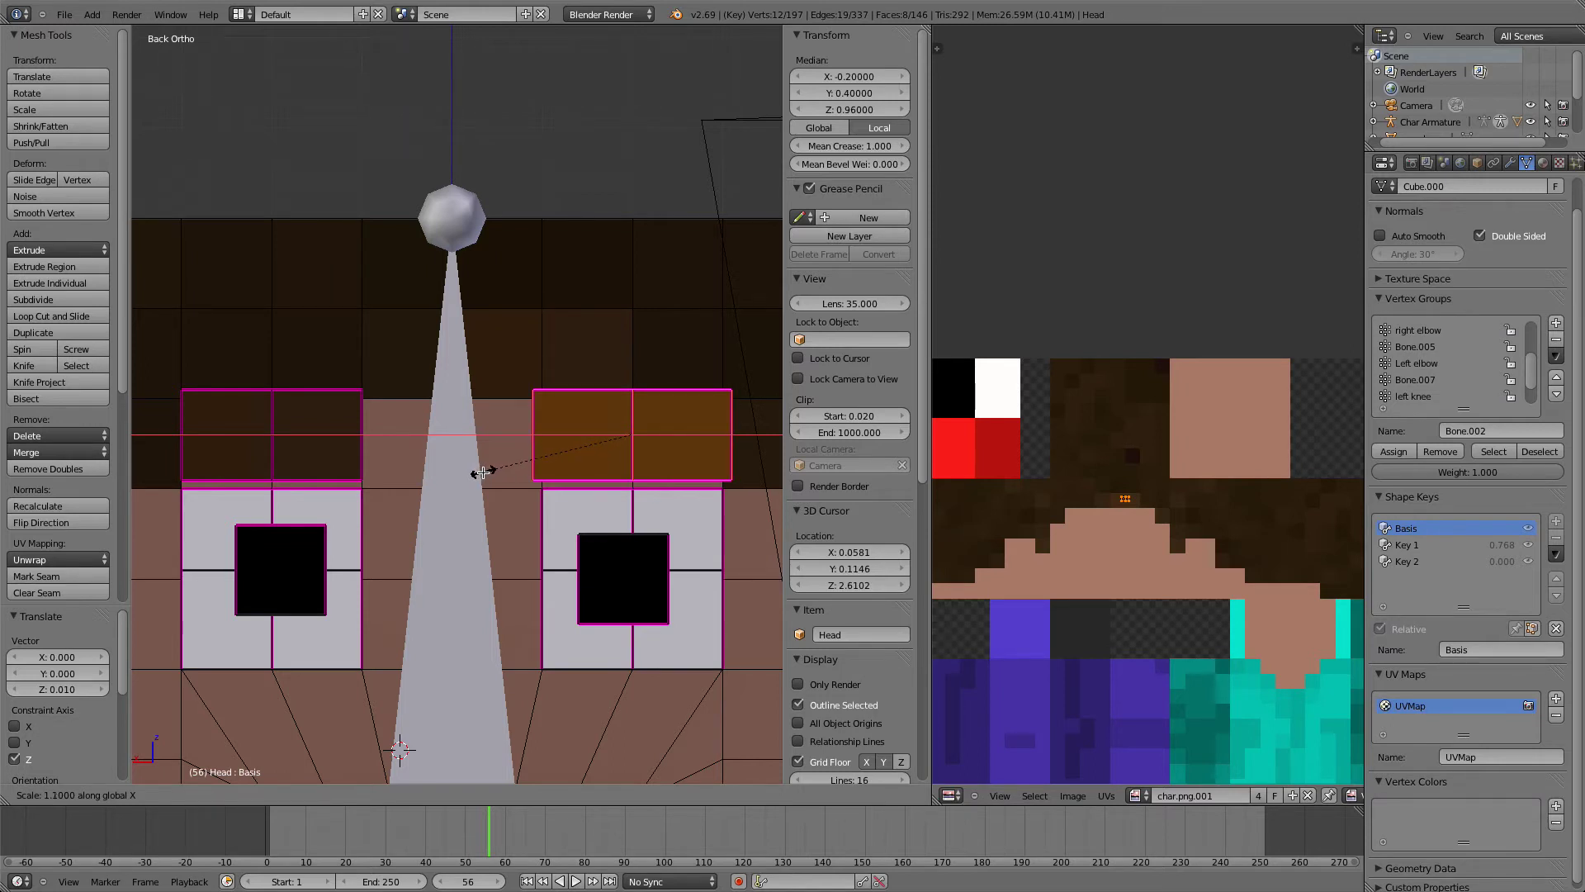
left_click(482, 473)
Select all faces of the eyebrow block on the head's positive X side and scale it by 1.1 along X
middle_click_drag(336, 467, 450, 527, "shift")
right_click(446, 466)
right_click(442, 417, "shift")
right_click(397, 418, "shift")
right_click(382, 446, "shift")
right_click(334, 468, "shift")
middle_click_drag(359, 502, 562, 547)
right_click(388, 457, "shift")
right_click(437, 457, "shift")
right_click(437, 457, "shift")
key("ctrl+KP_1")
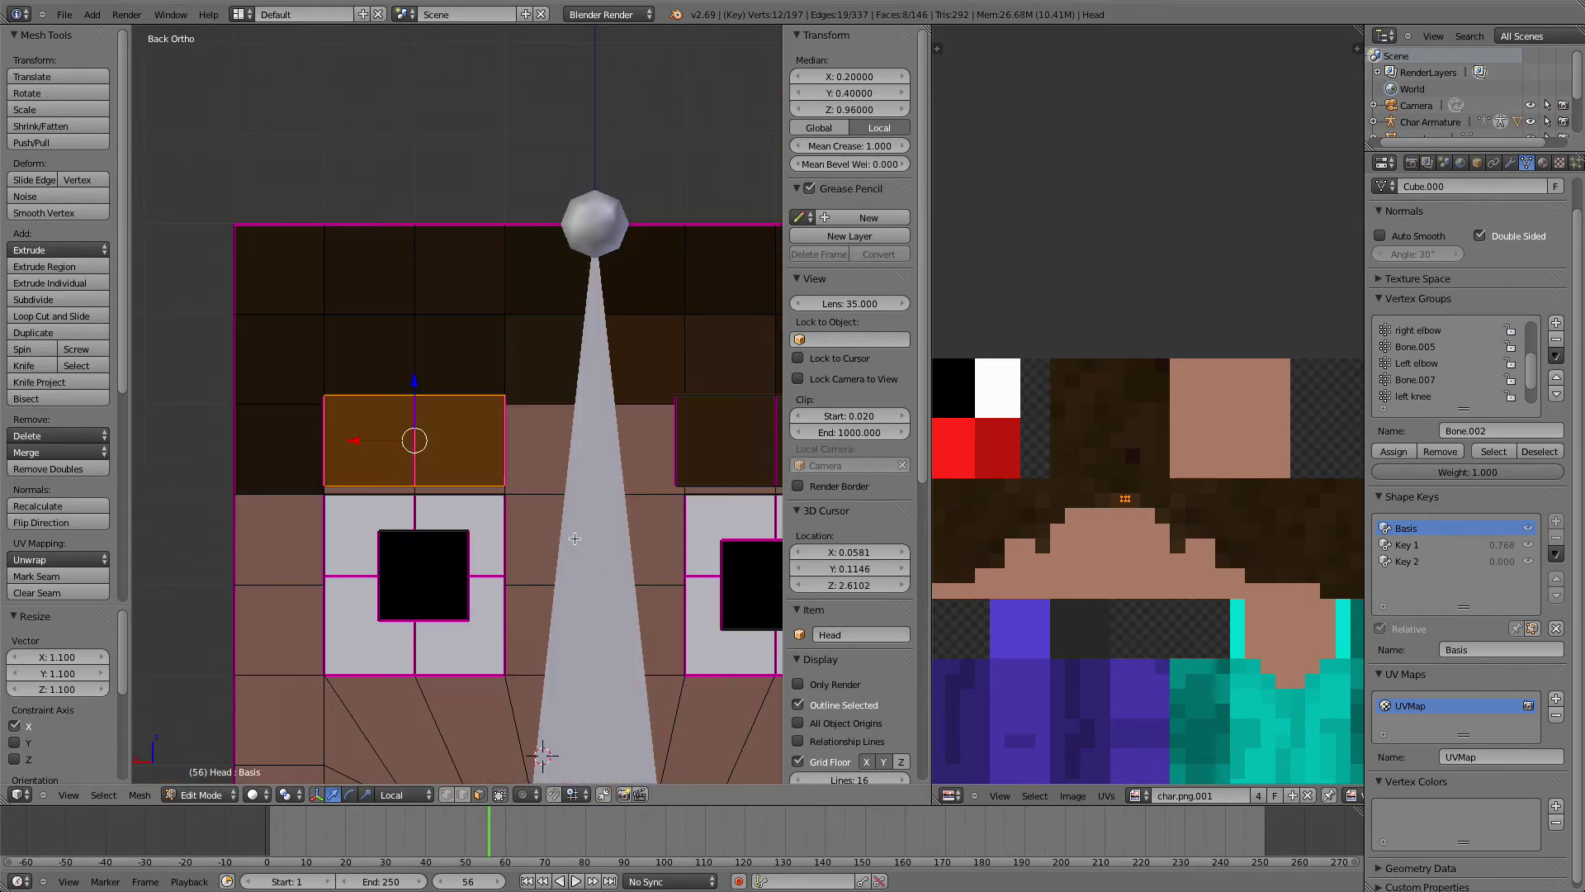
key("s")
key("x")
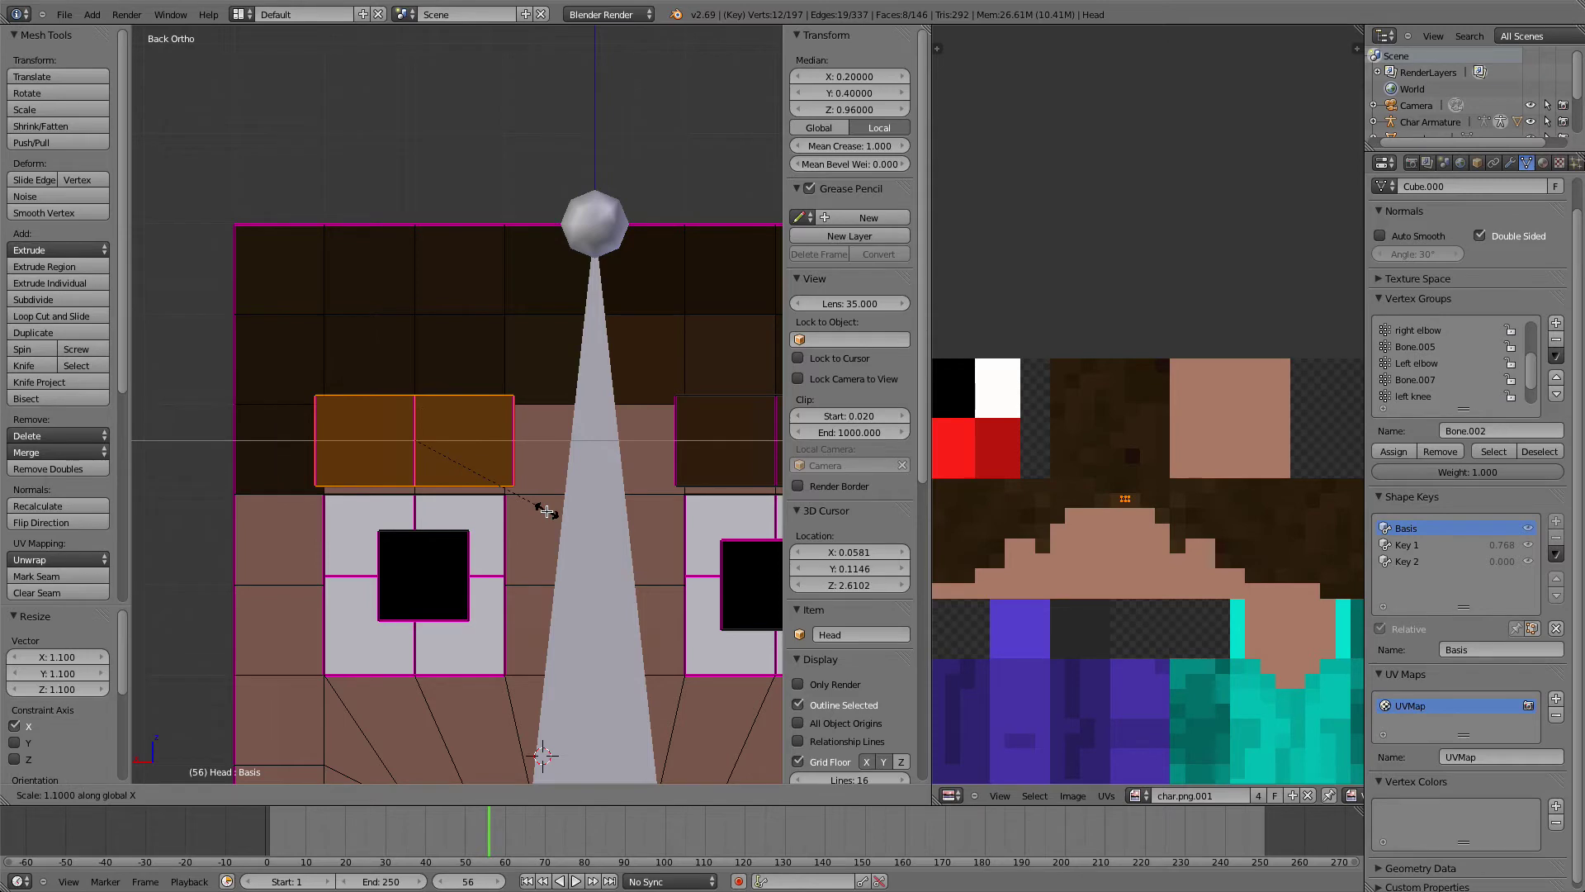
left_click(545, 509)
Leave mesh editing and clear all shape key values on the head
key("Tab")
scroll(568, 518, "down", 5)
middle_click_drag(570, 520, 438, 539)
left_click(1556, 586)
middle_click_drag(401, 466, 380, 481)
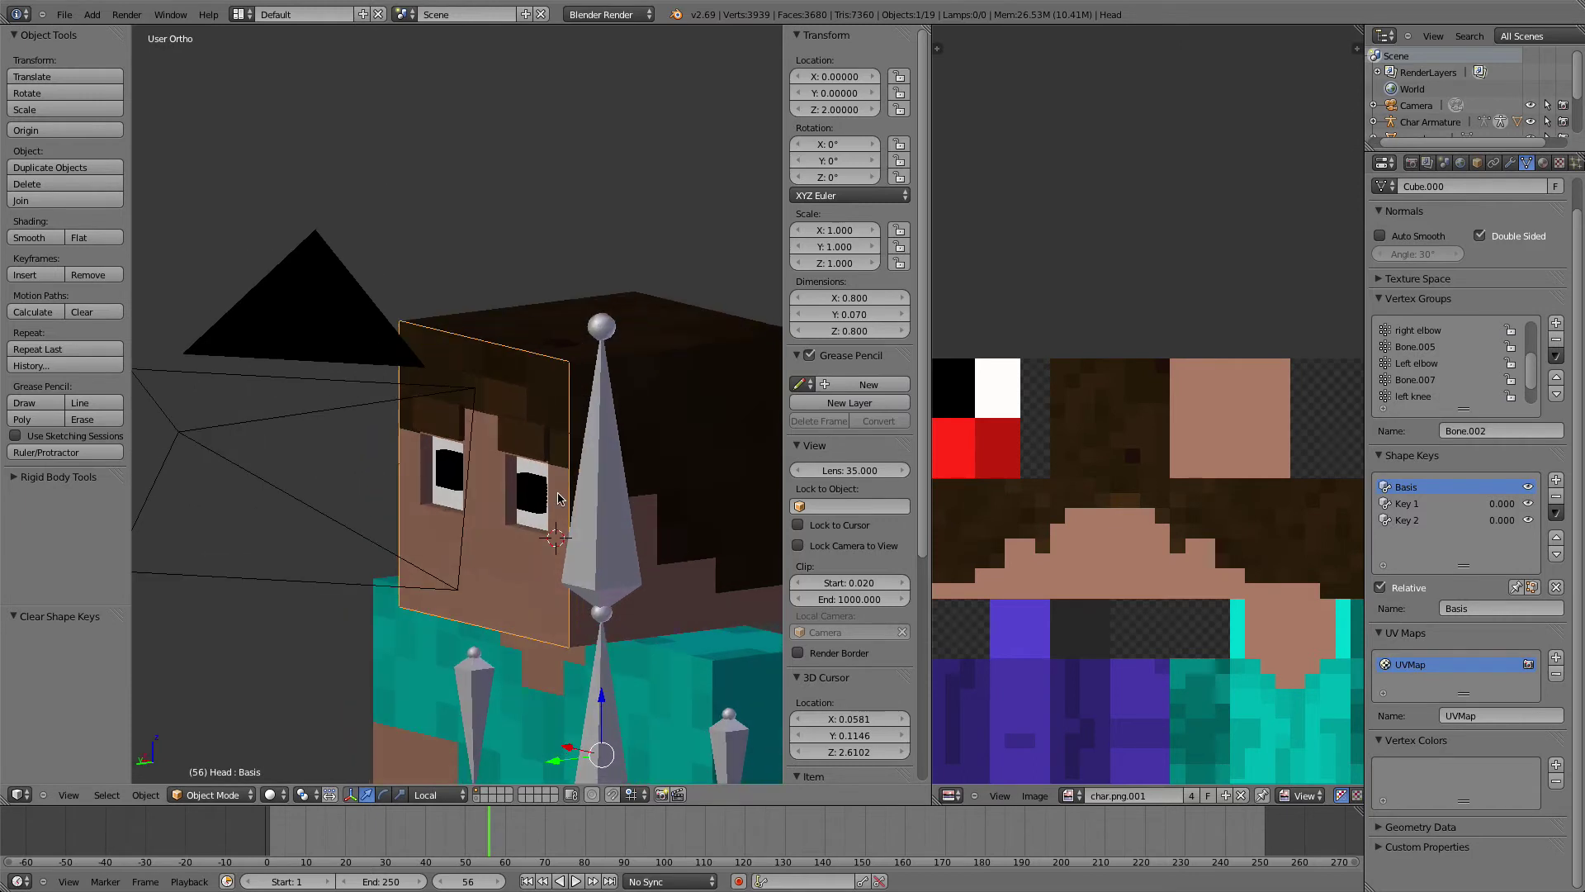
Preview the Key 1 shape key's influence and compare its eyebrow placement with Basis in edit mode
left_click(1393, 519)
left_click(1393, 503)
mouse_move(1389, 629)
left_mouse_down()
mouse_move(1539, 630)
mouse_move(1372, 629)
left_mouse_up()
key("Tab")
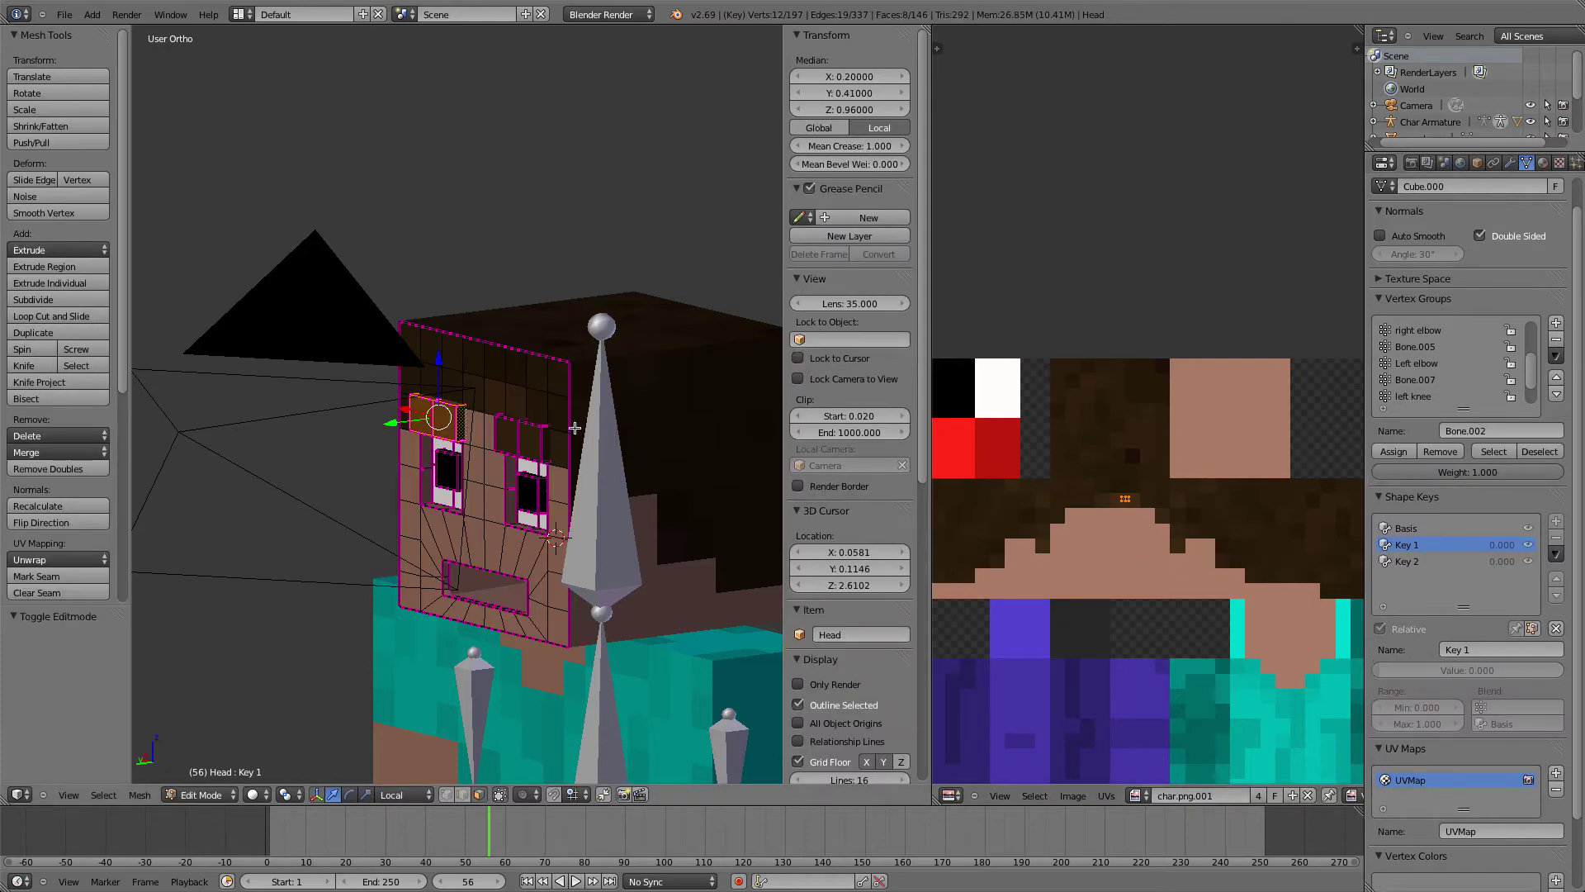
scroll(585, 428, "up", 3)
left_click(1425, 528)
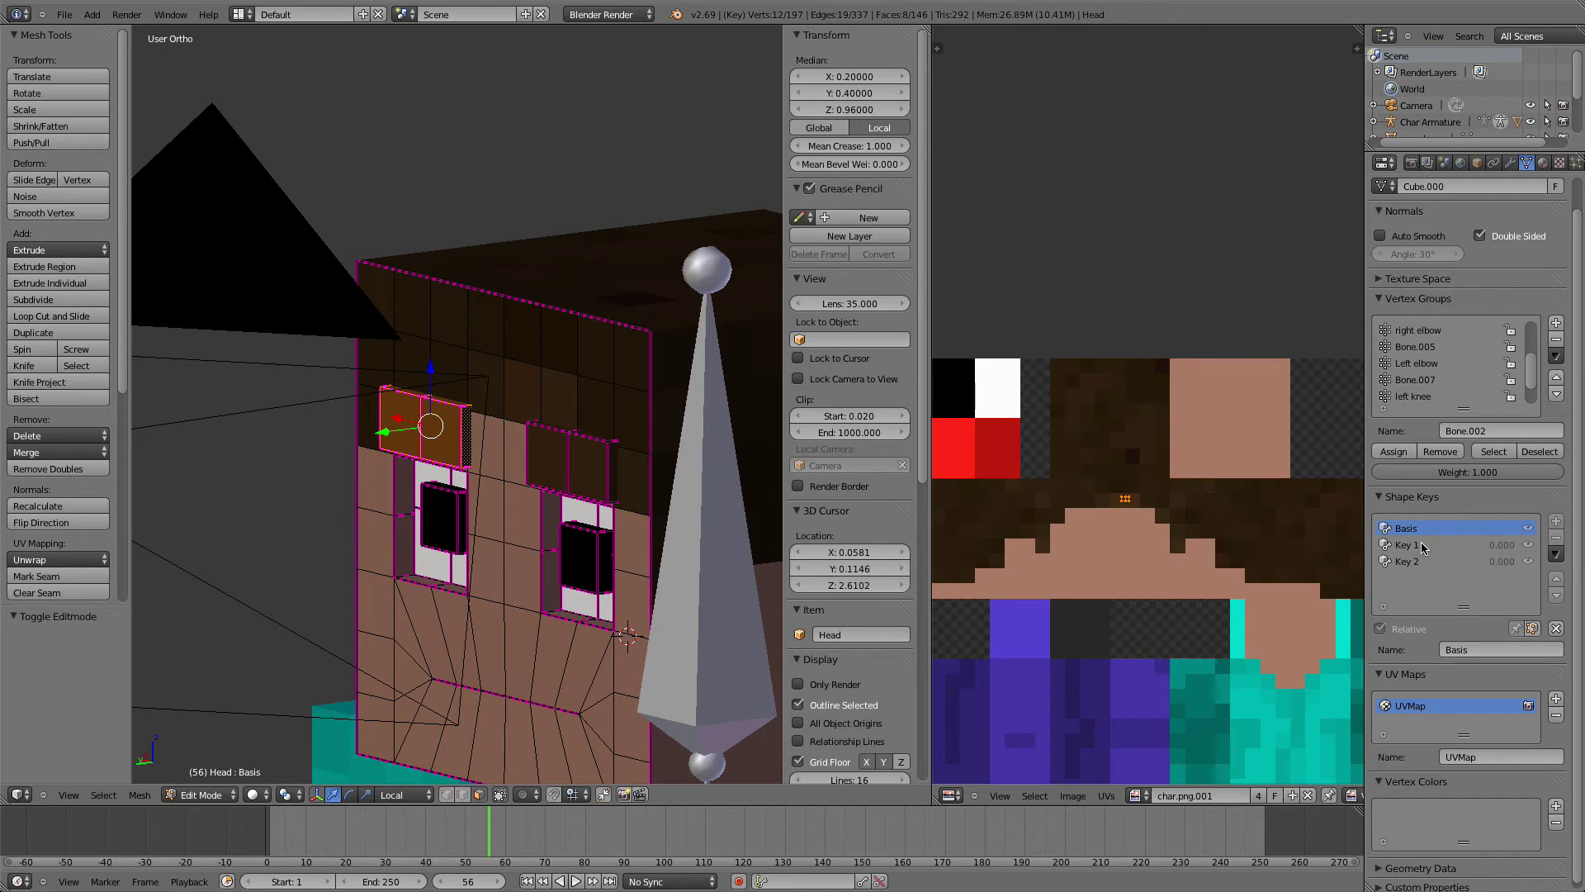
In Key 1, select all faces of the negative X side eyebrow block
left_click(1422, 546)
right_click(572, 476)
right_click(612, 463, "shift")
right_click(548, 434, "shift")
right_click(548, 435, "shift")
right_click(548, 434, "shift")
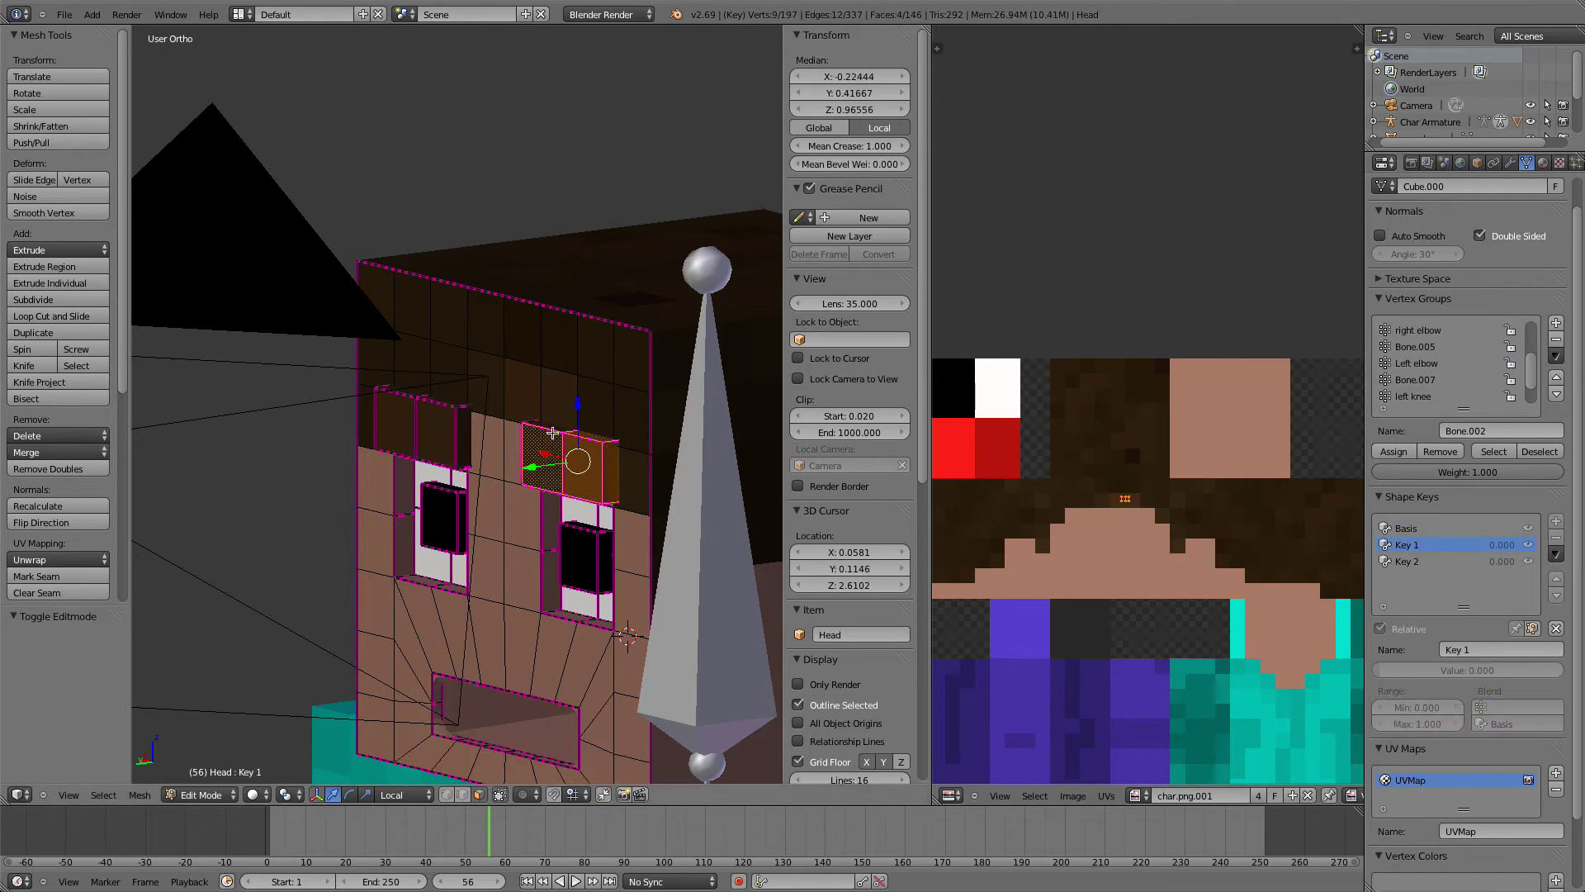
middle_click_drag(548, 434, 520, 362)
right_click(596, 422, "shift")
right_click(665, 454, "shift")
middle_click_drag(665, 453, 462, 438)
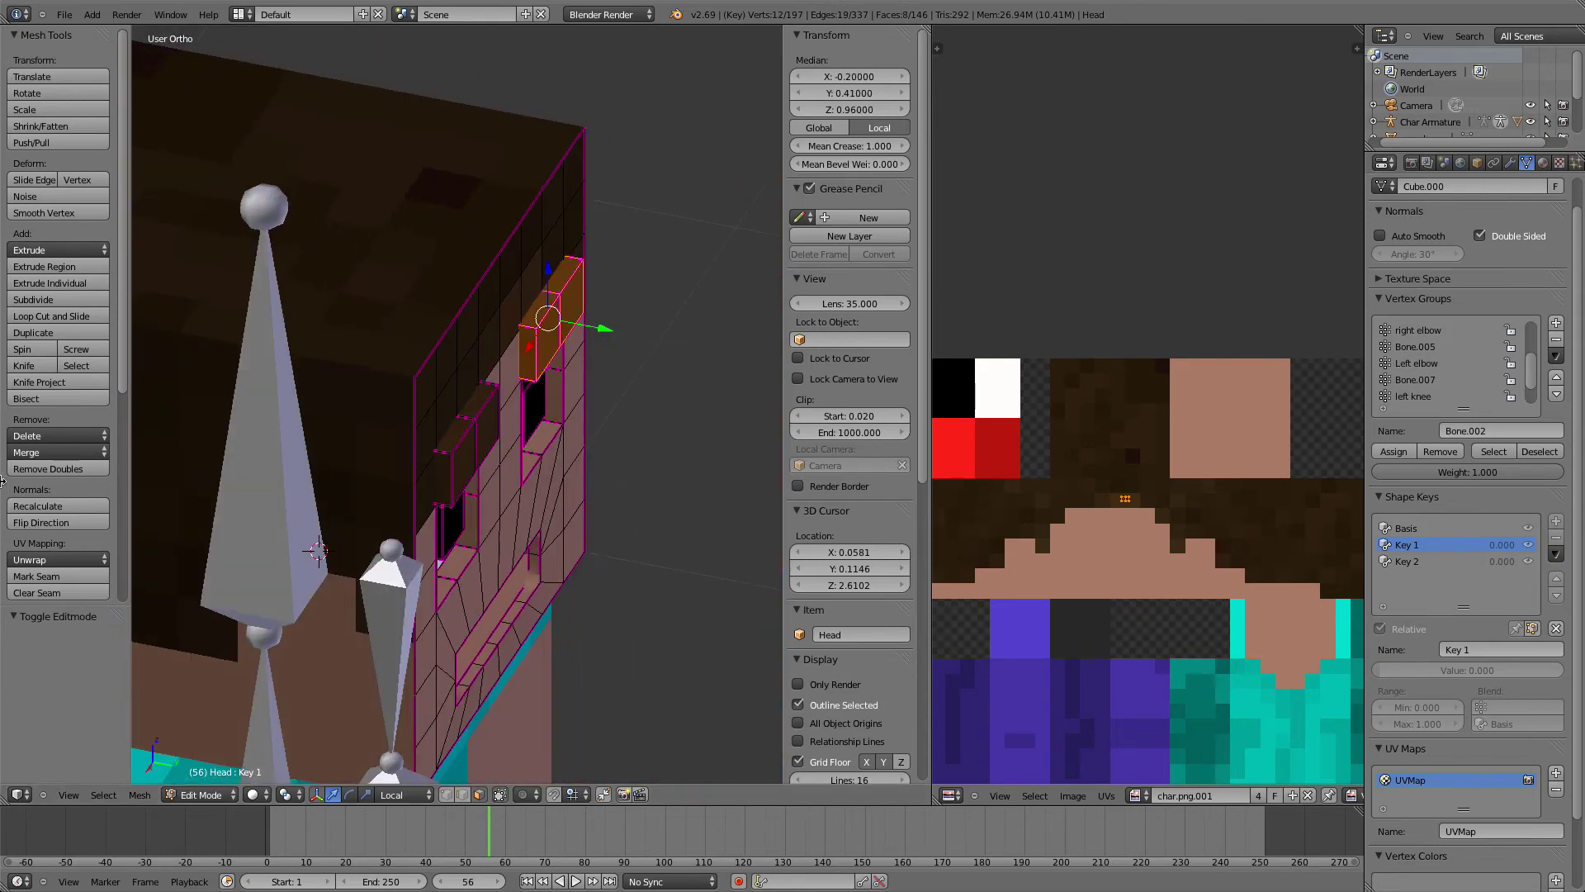
Add the other eyebrow block's faces to the selection and move both blocks by -0.01 along Y in Key 1
right_click(469, 432, "shift")
right_click(460, 458, "shift")
right_click(476, 411, "shift")
right_click(462, 426, "shift")
right_click(444, 473, "shift")
middle_click_drag(445, 473, 275, 337)
right_click(396, 444, "shift")
right_click(433, 443, "shift")
middle_click_drag(434, 443, 413, 513)
right_click(468, 413, "shift")
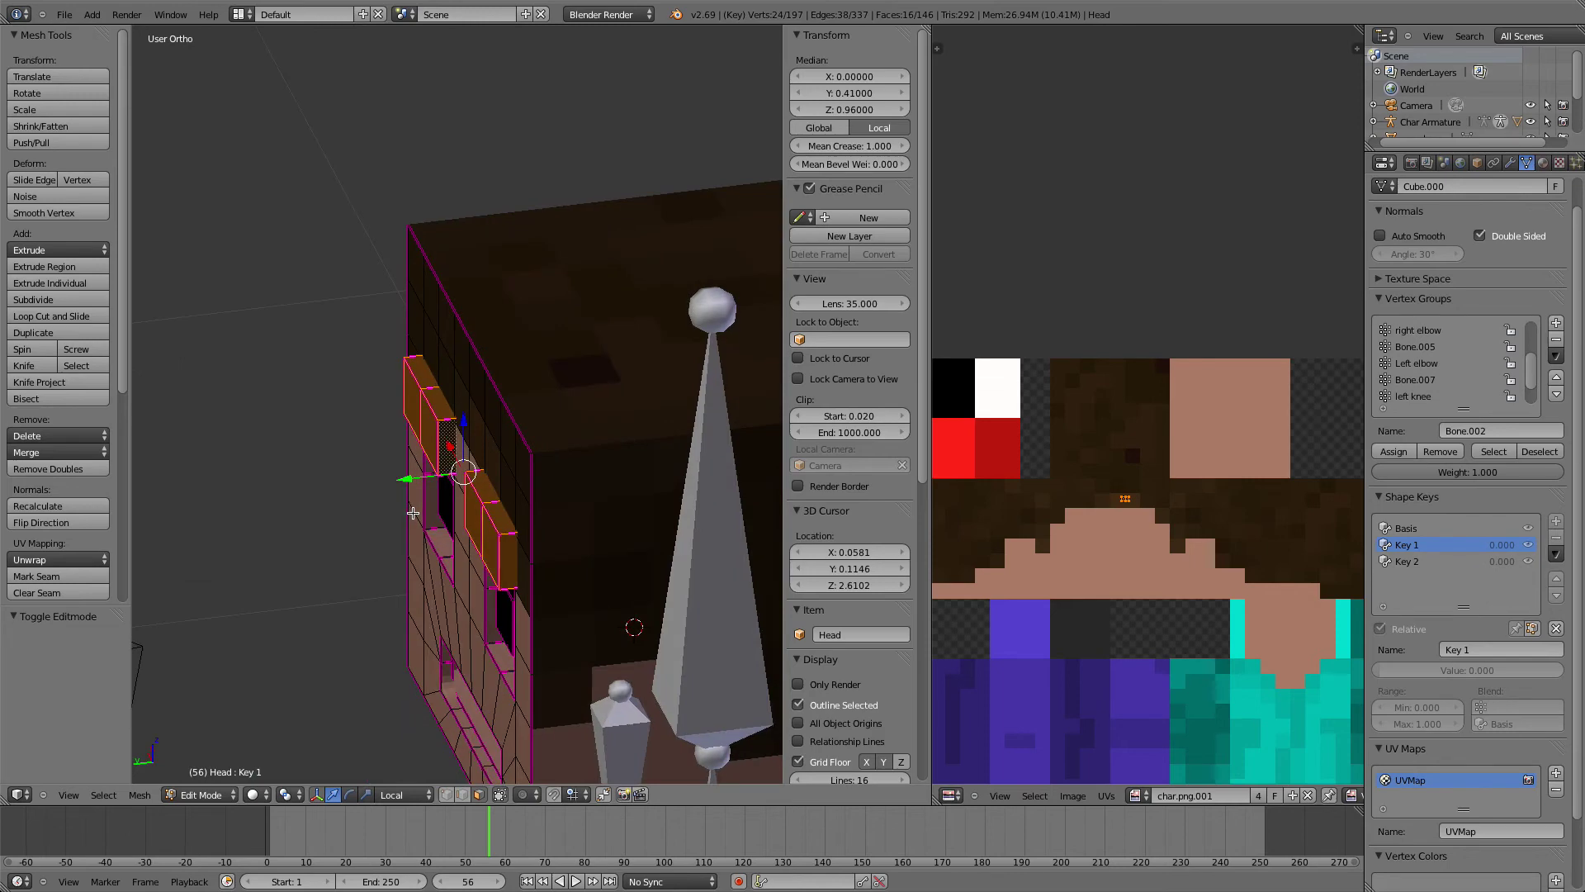
key("ctrl+KP_1")
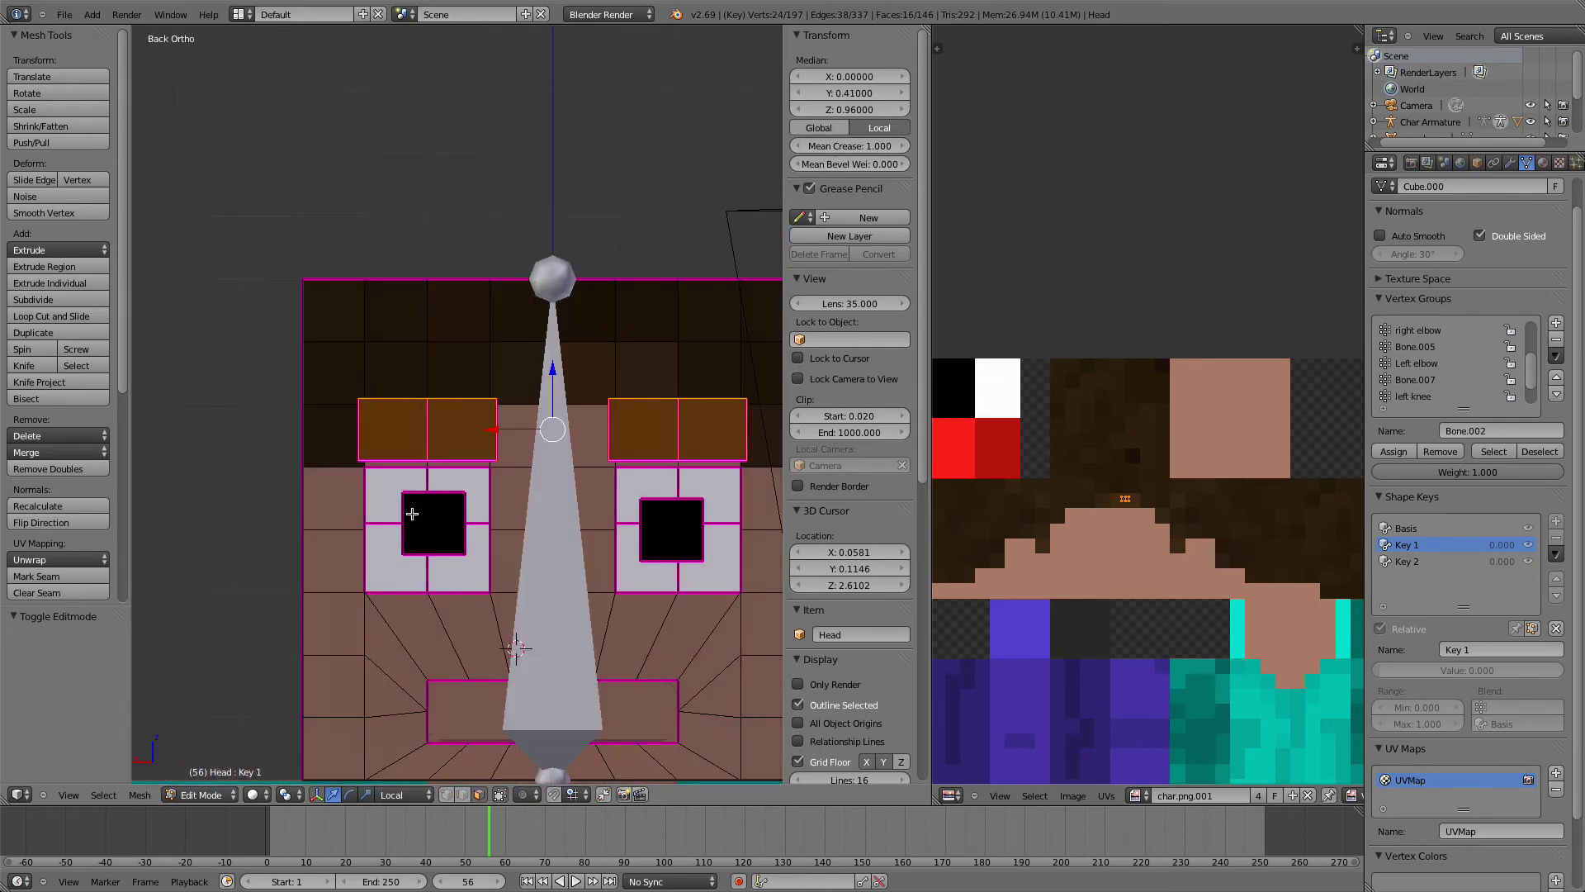
key("KP_3")
left_click_drag(507, 430, 512, 433)
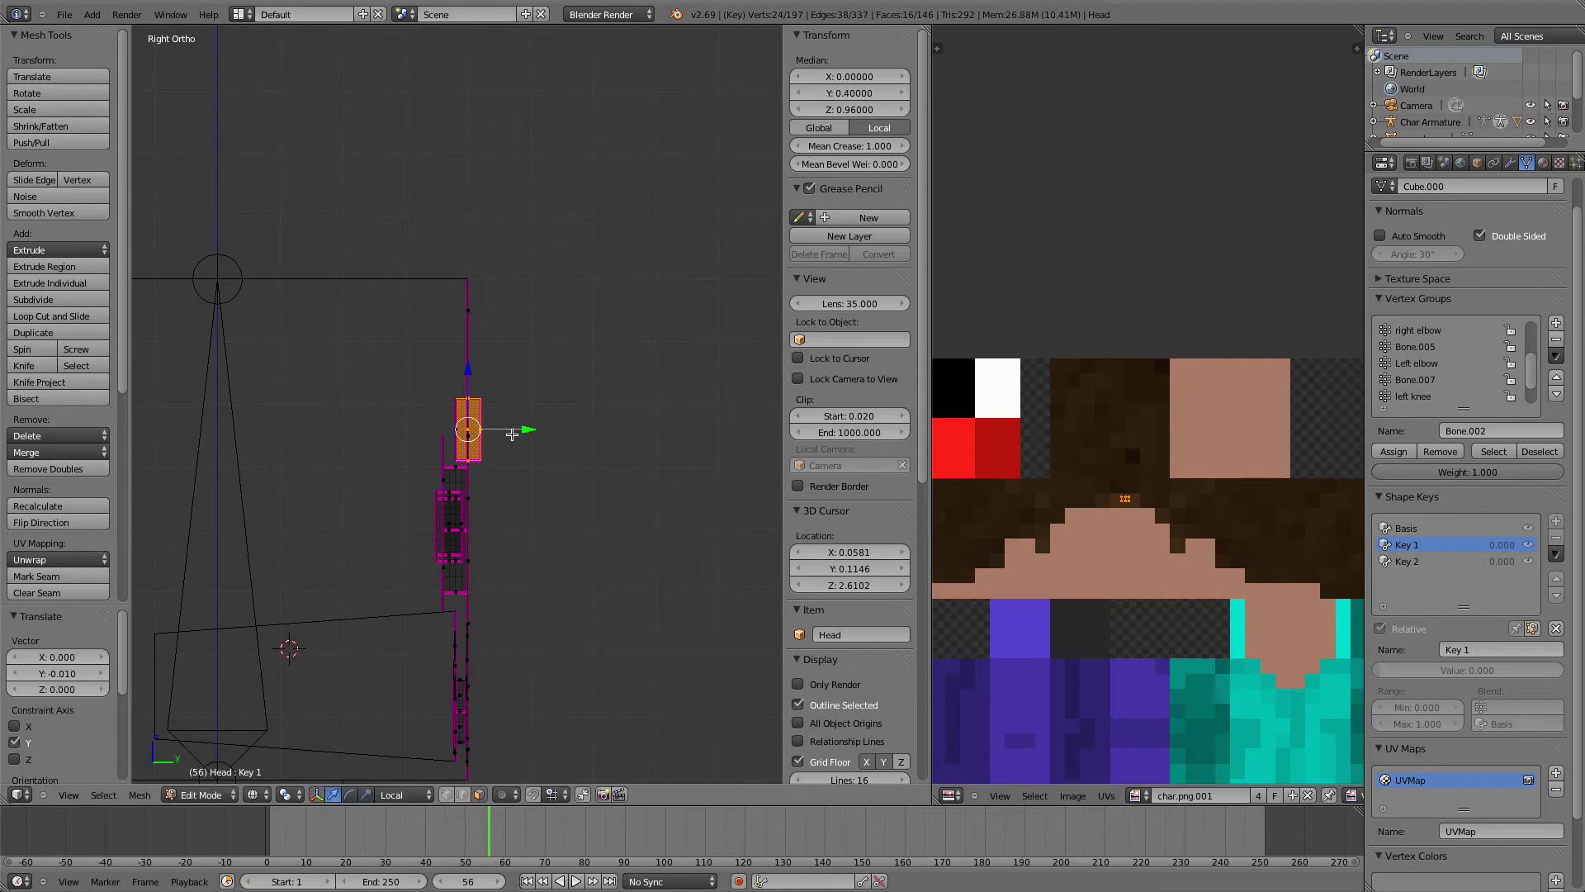
Preview Key 1 on the head in object mode at value 1.000, reset it to 0, and restore textured shading
key("Tab")
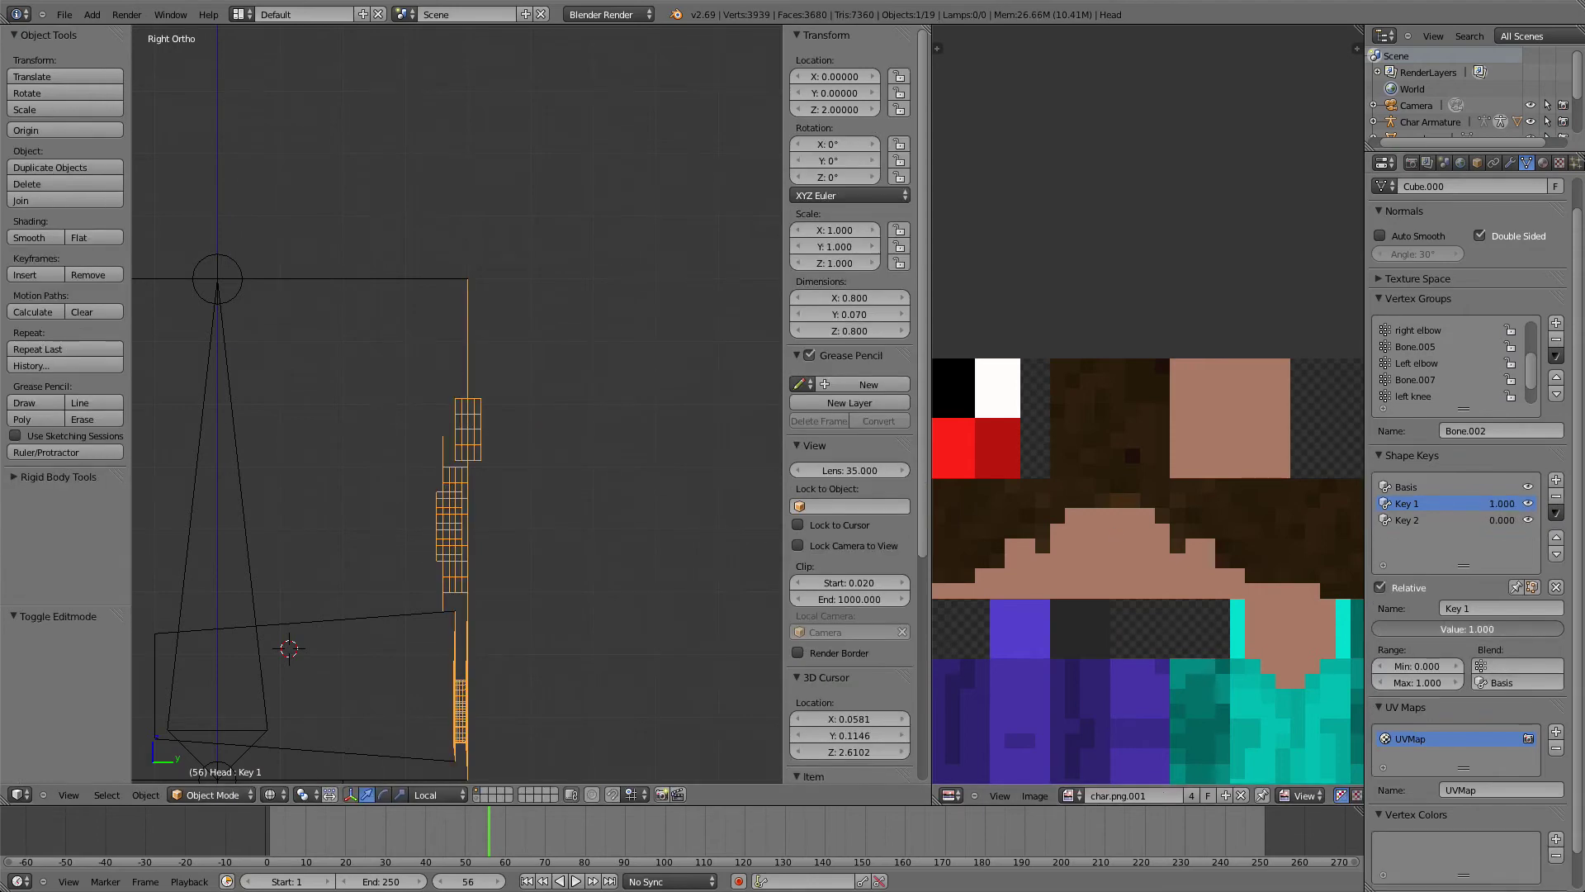
key("Tab")
mouse_move(486, 528)
middle_mouse_down()
mouse_move(325, 542)
mouse_move(283, 478)
middle_mouse_up()
key("Tab")
key("z")
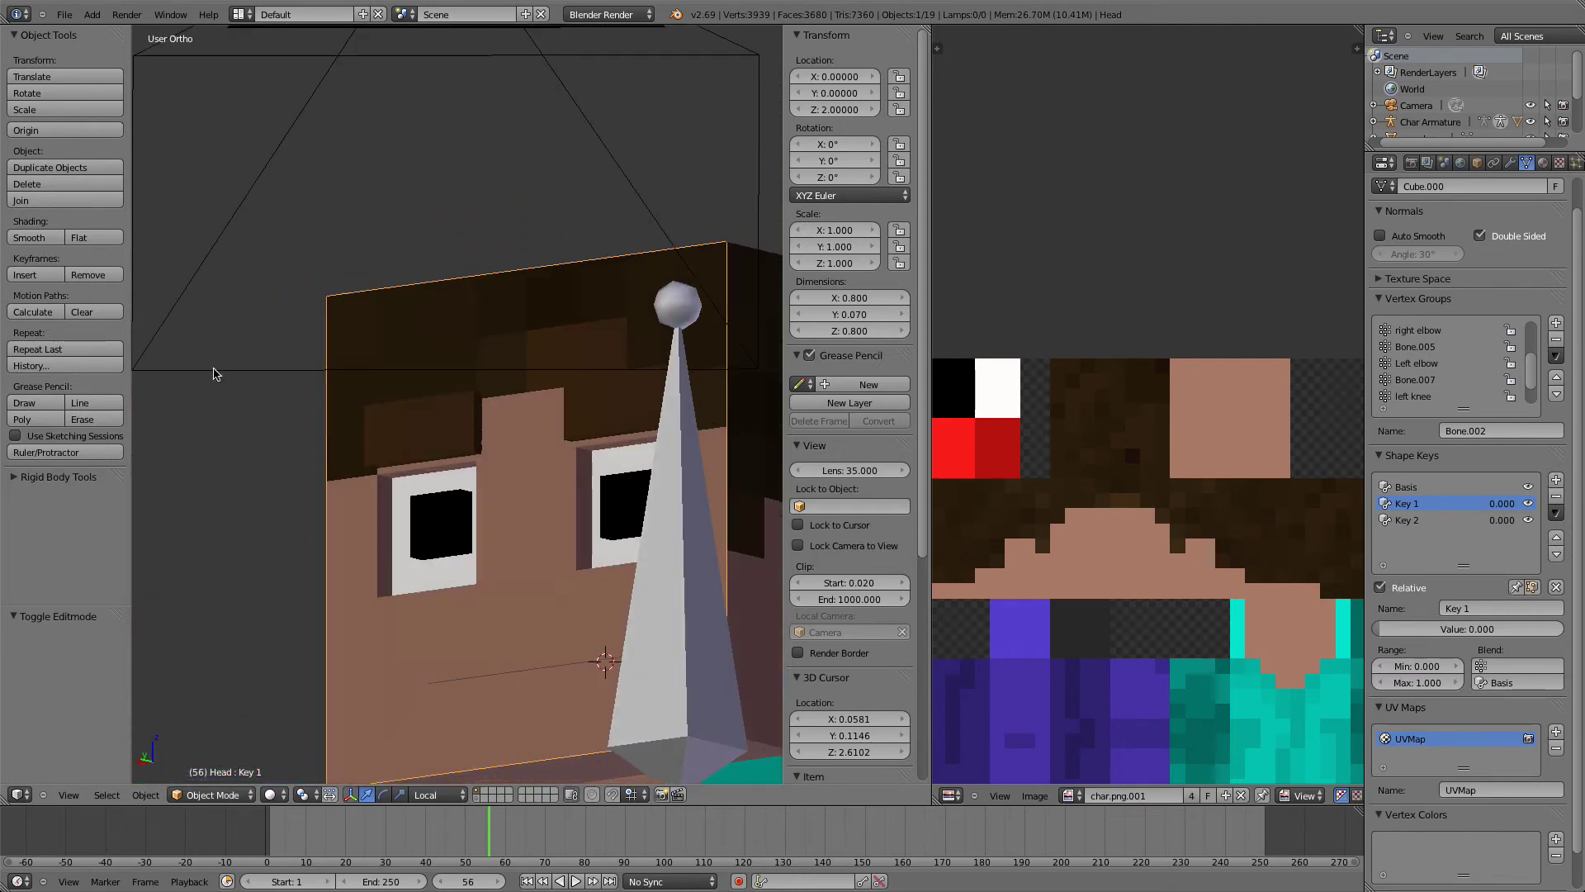
Render the current frame to examine the face, and return the editor to the 3D view
left_click(126, 14)
left_click(140, 34)
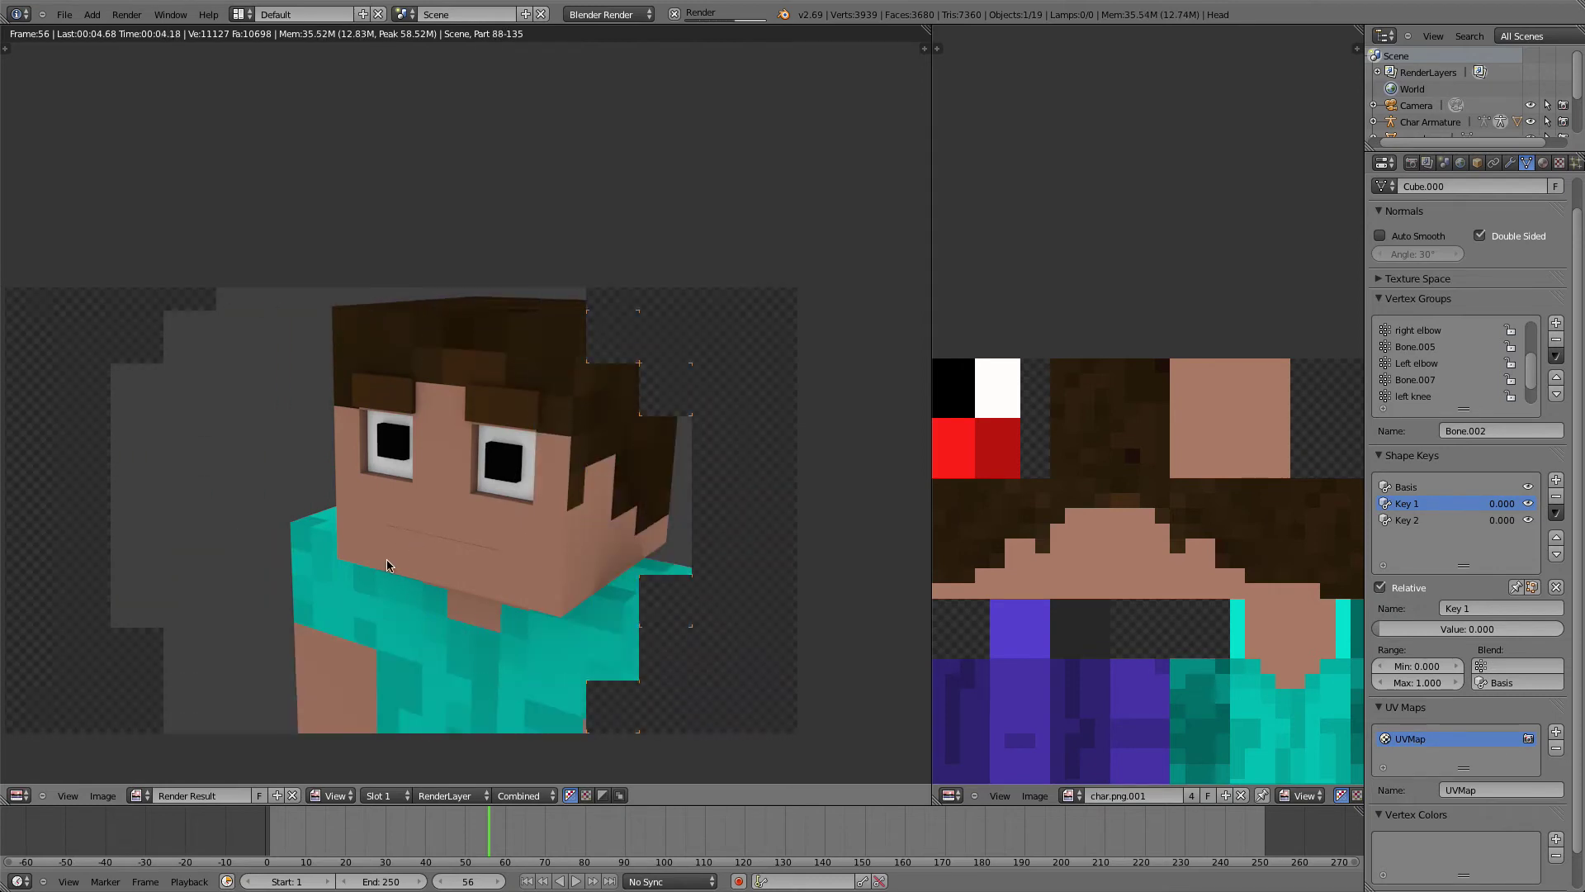
scroll(59, 759, "down", 2)
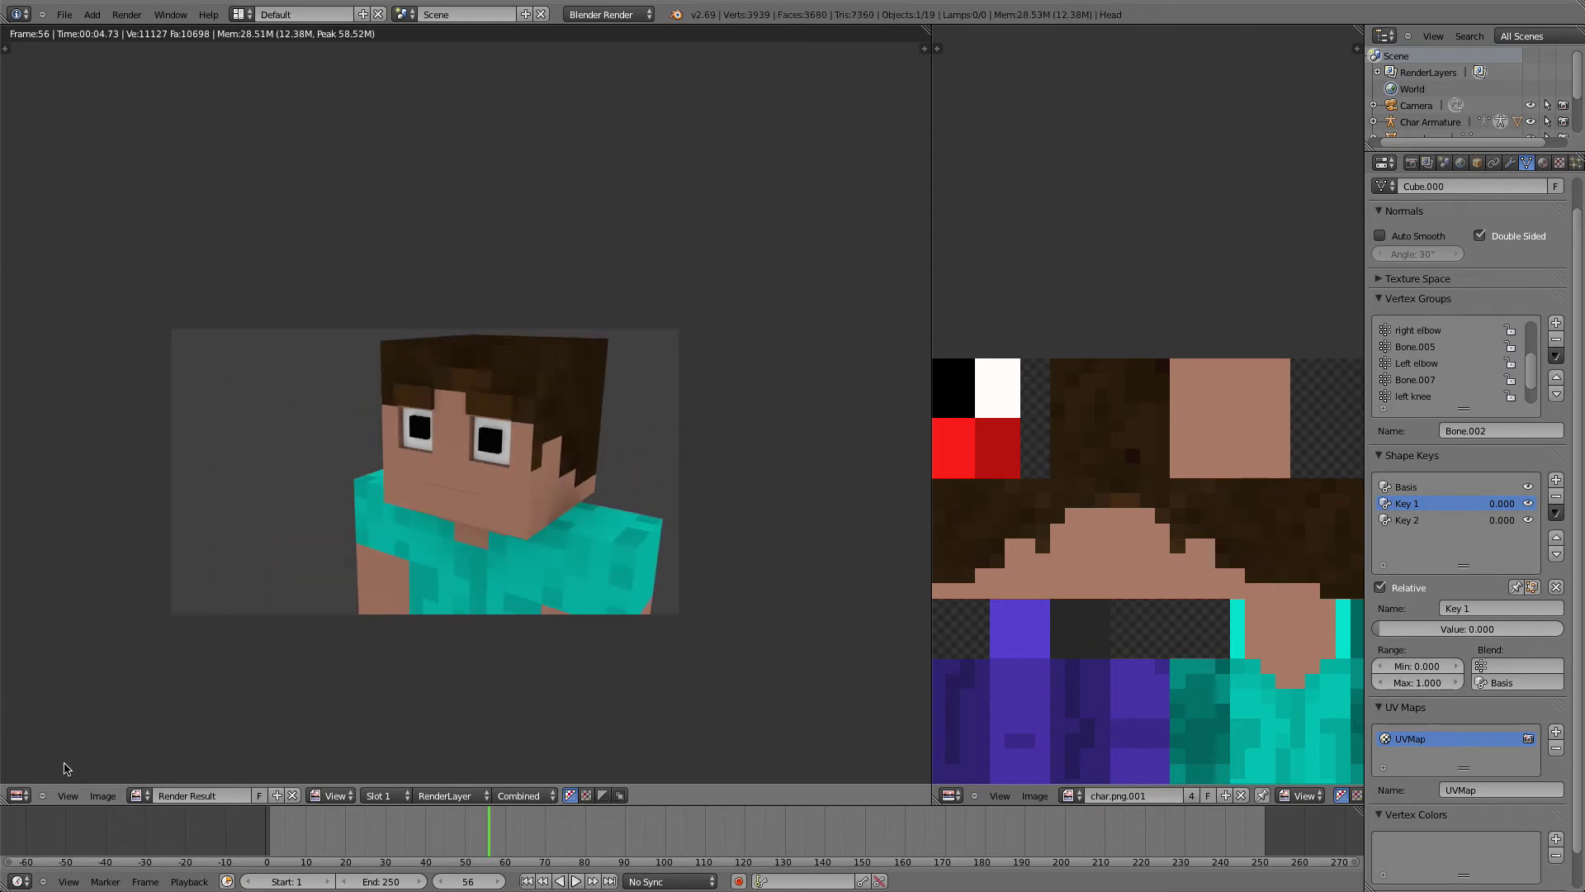
left_click(18, 795)
left_click(116, 690)
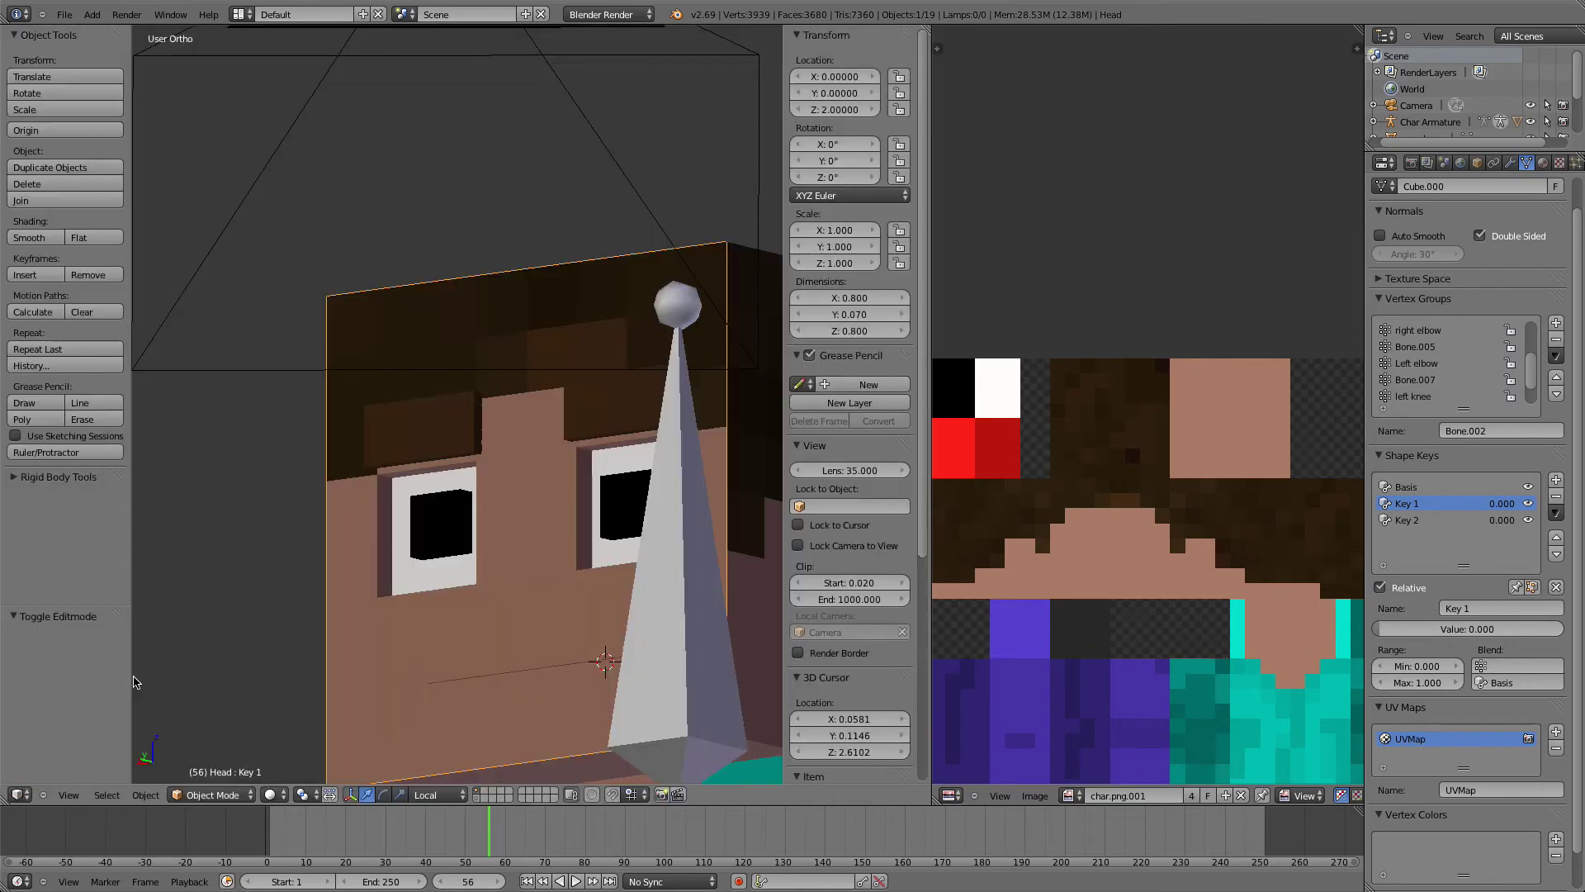
key("Tab")
mouse_move(388, 540)
middle_mouse_down()
mouse_move(459, 557)
mouse_move(411, 532)
middle_mouse_up()
right_click(418, 522)
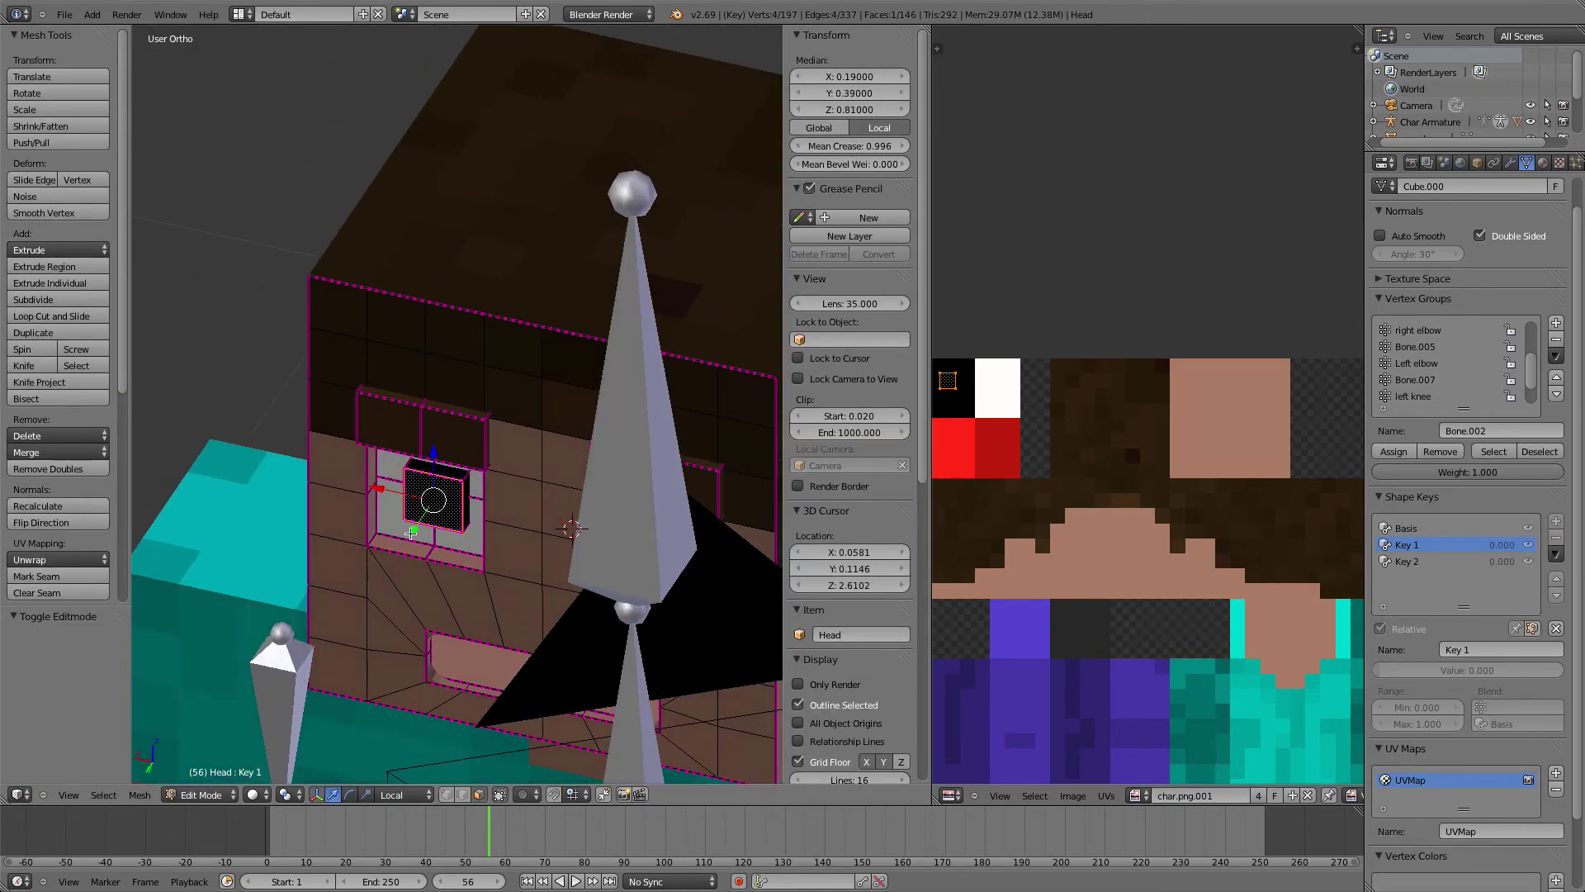
left_click_drag(420, 522, 397, 567)
mouse_move(321, 661)
left_mouse_down()
mouse_move(275, 717)
mouse_move(305, 652)
left_mouse_up()
left_click_drag(260, 713, 237, 93)
left_click_drag(238, 163, 578, 762)
middle_click_drag(525, 683, 528, 578)
middle_click_drag(436, 525, 466, 518)
Rename the shape keys in object mode: Key 1 as "mouth op" and Key 2 as "mouth long"
key("Tab")
left_click(1466, 608)
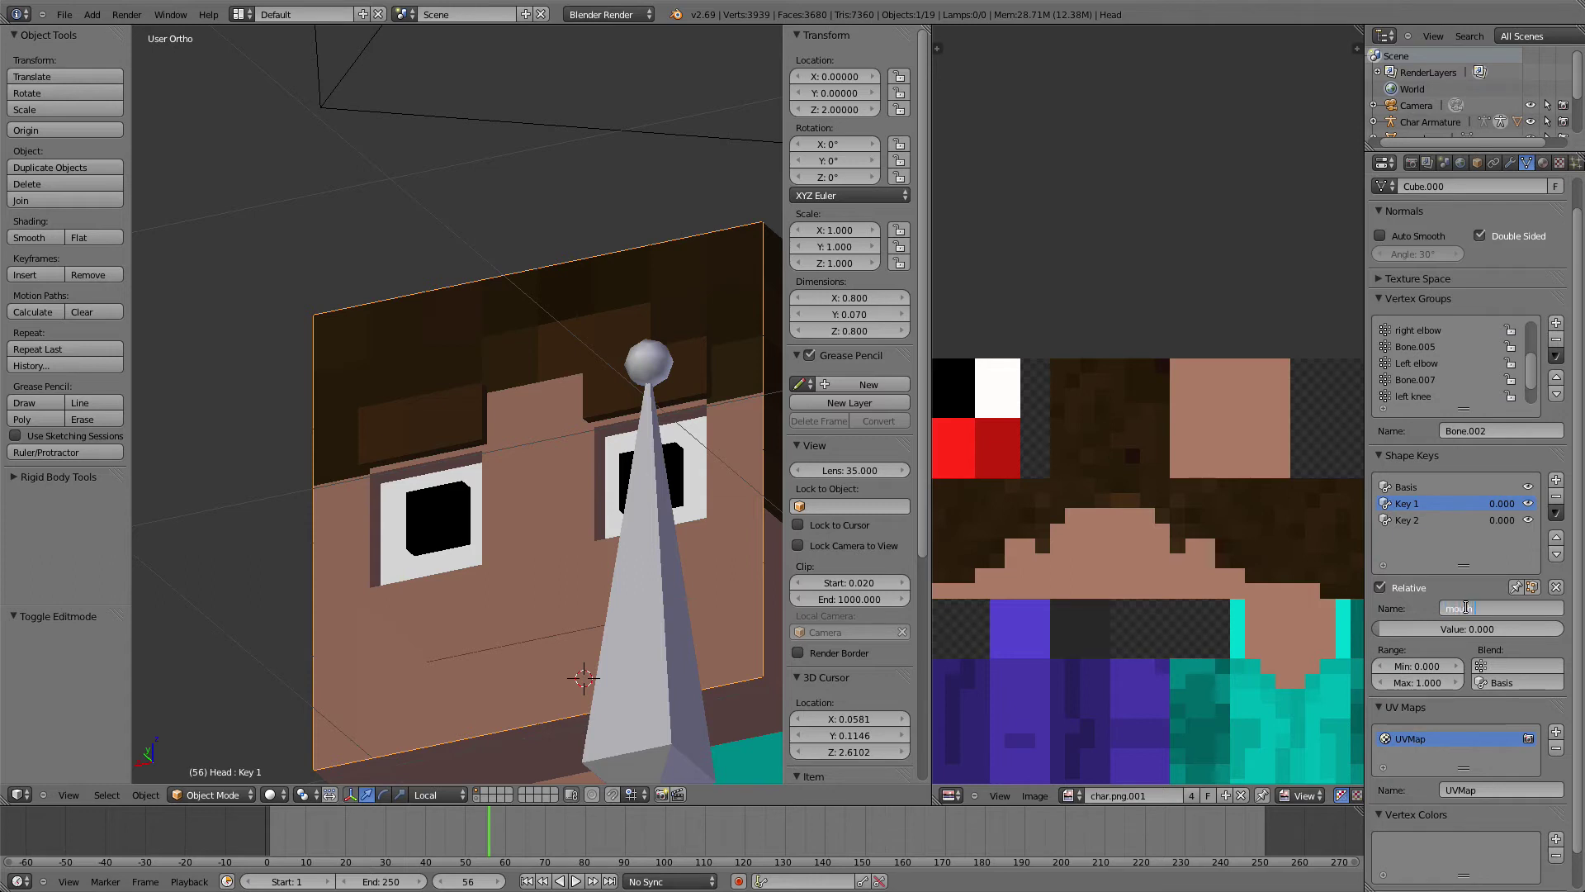
key("Return")
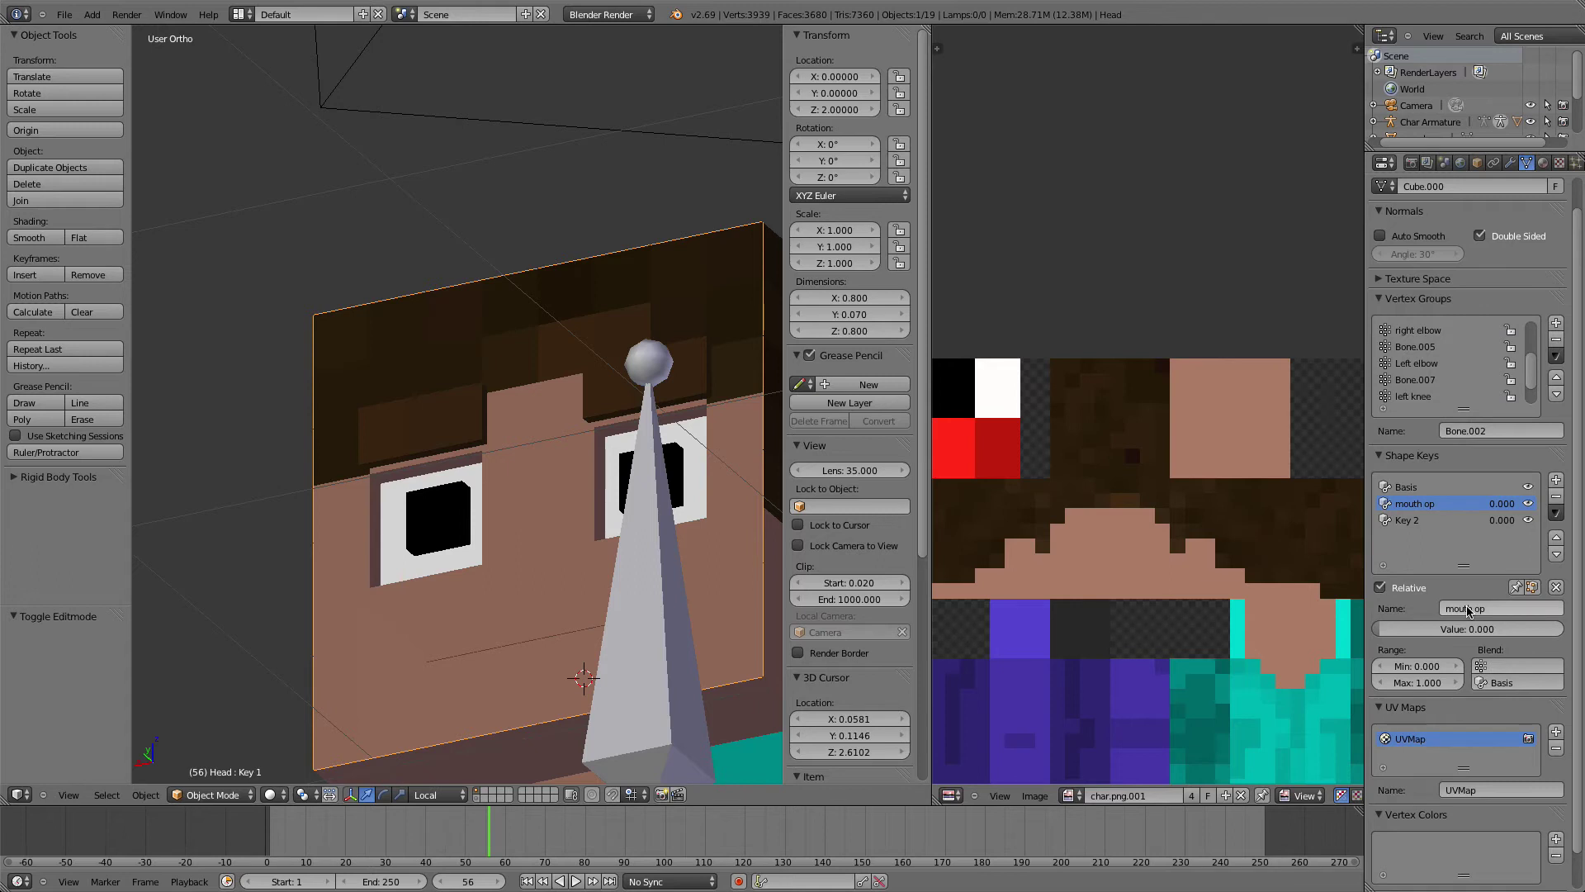
left_click(1436, 520)
left_click(1472, 608)
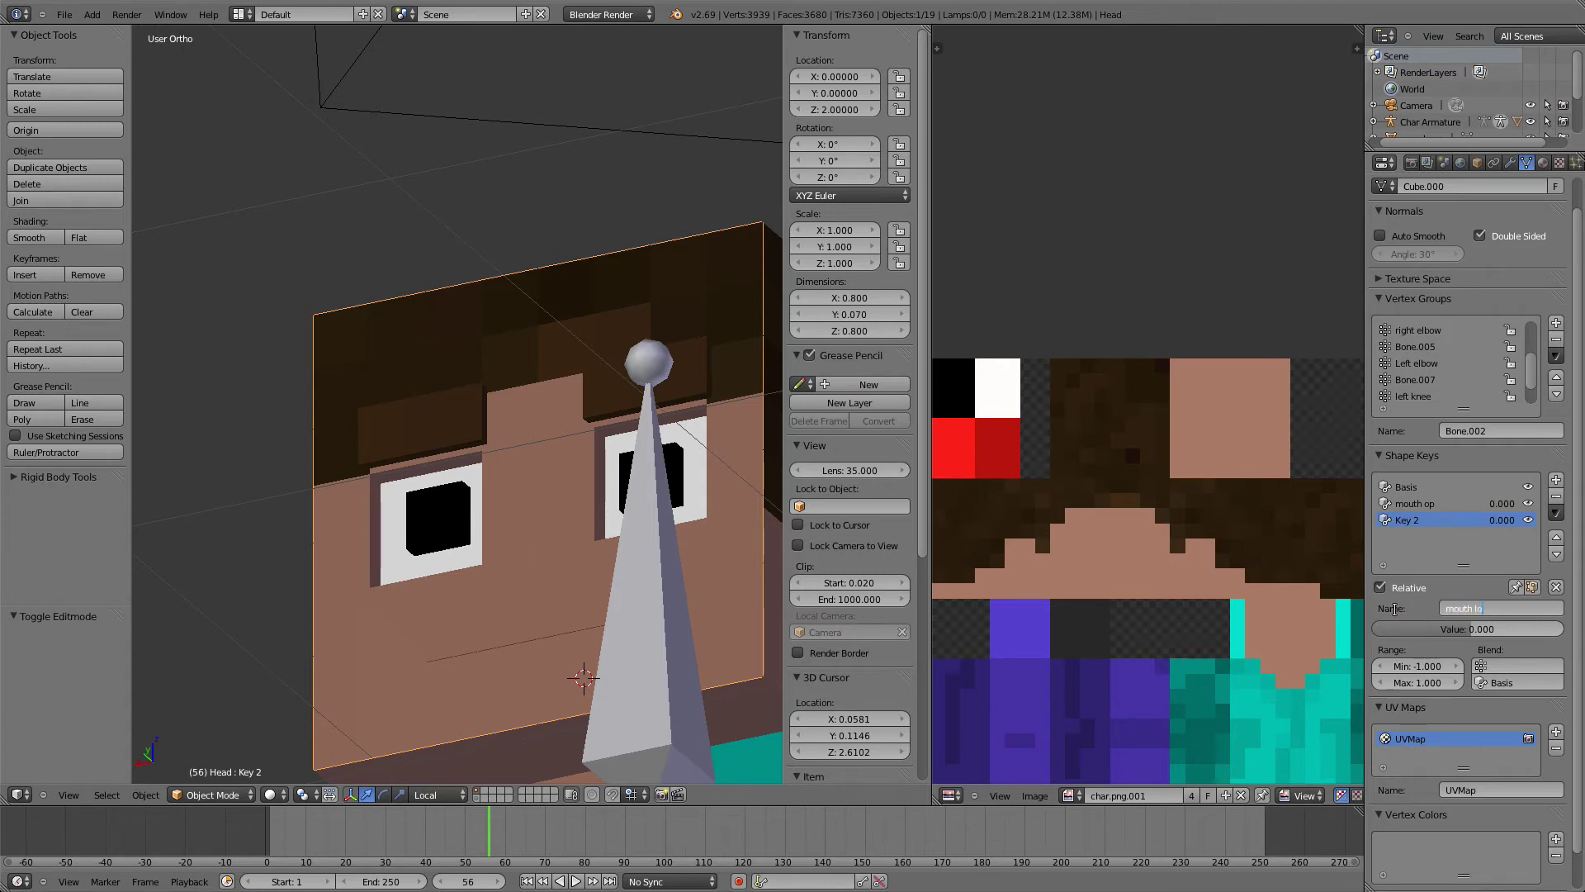
key("Return")
Preview the "mouth long" shape key's influence and compare its mesh with Basis in edit mode
left_click_drag(1478, 629, 1523, 629)
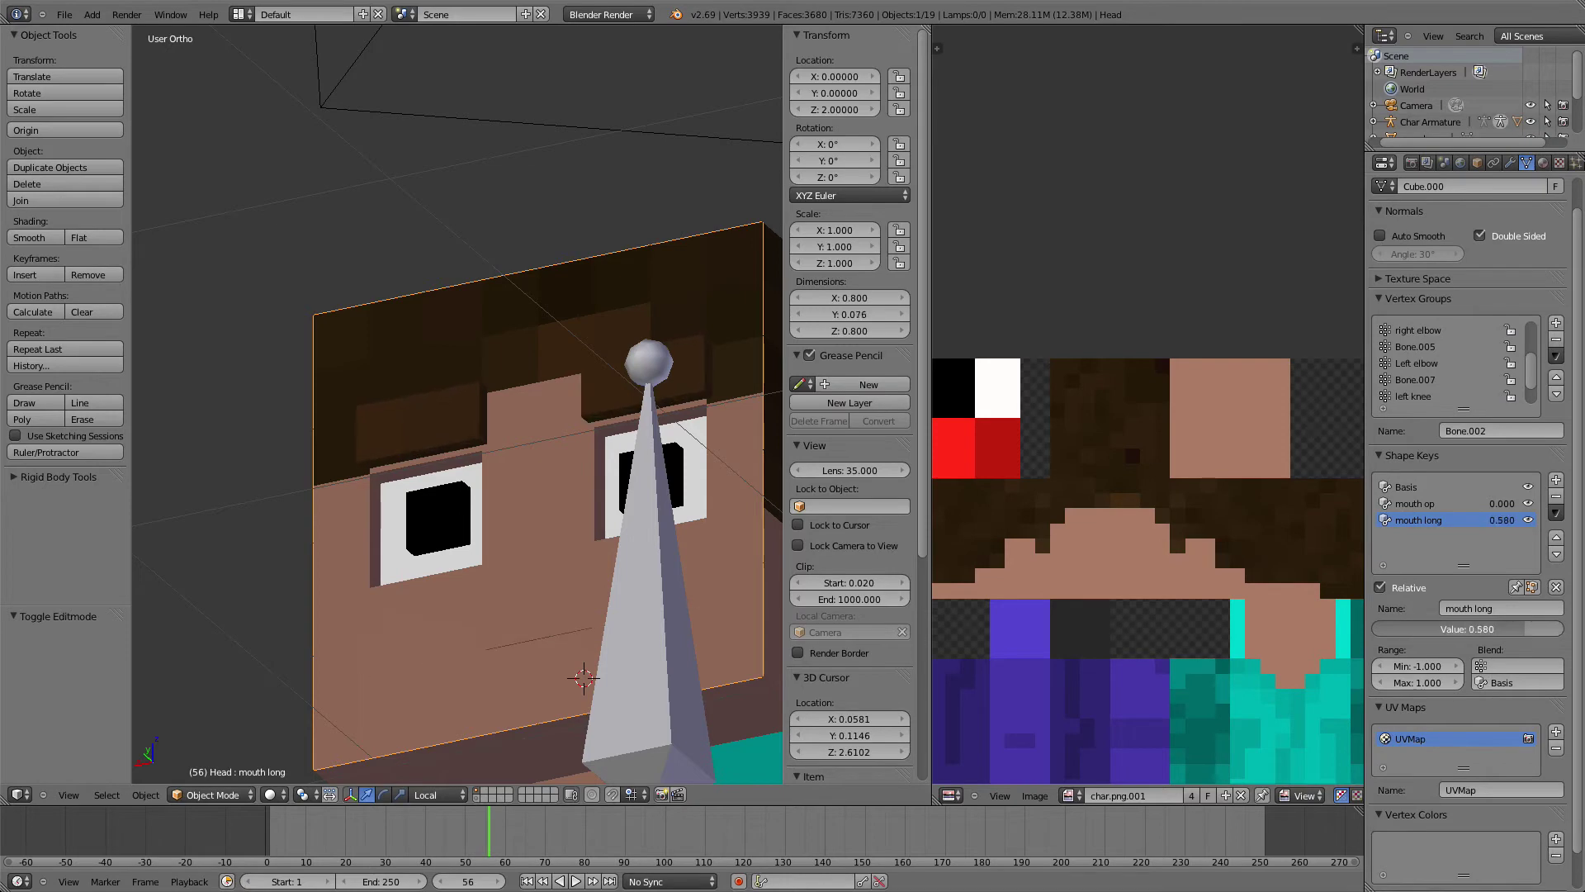
key("Tab")
middle_click_drag(240, 362, 680, 473)
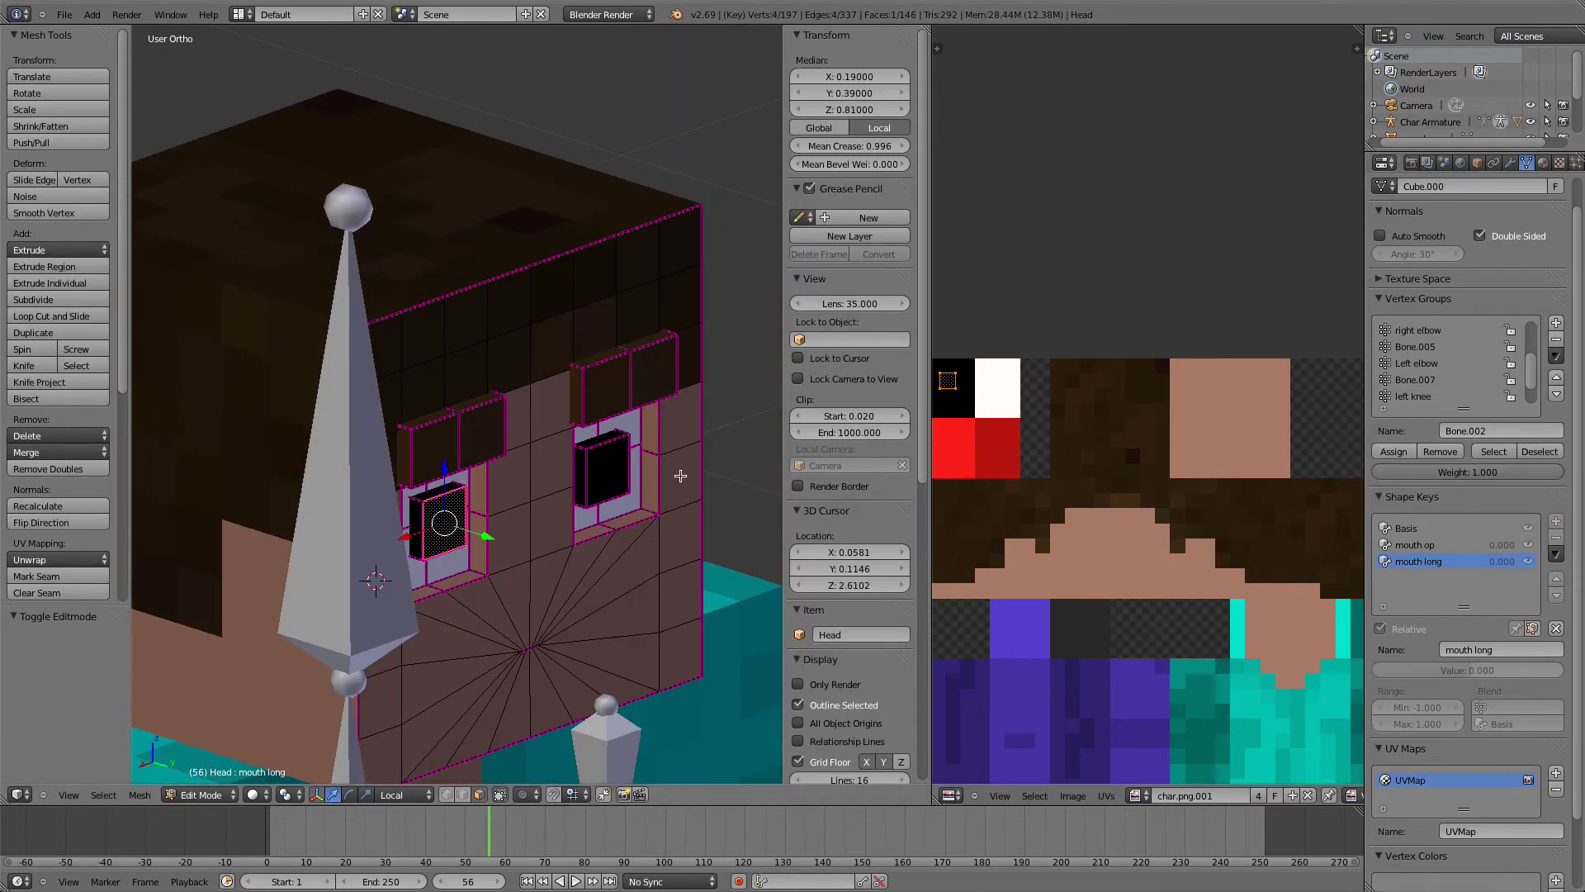
left_click(1412, 528)
left_click(1413, 563)
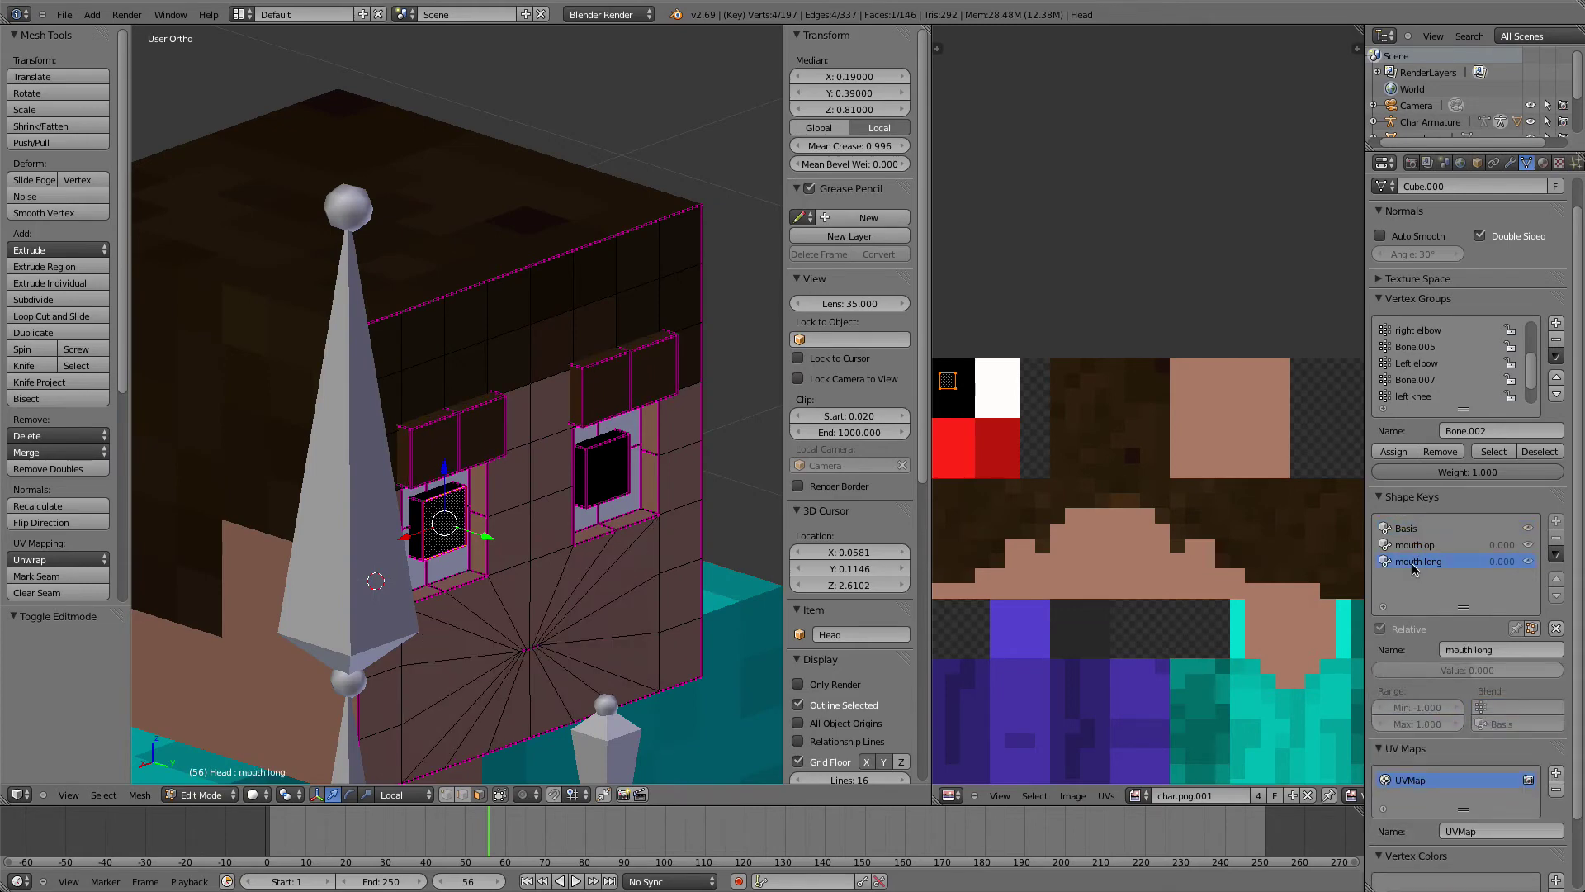
In "mouth long", select one eyebrow block's faces and box-select the whole eyebrow area in the wireframe side view
right_click(440, 458)
right_click(478, 440, "shift")
right_click(450, 415, "shift")
middle_click_drag(432, 425, 454, 418)
right_click(431, 418, "shift")
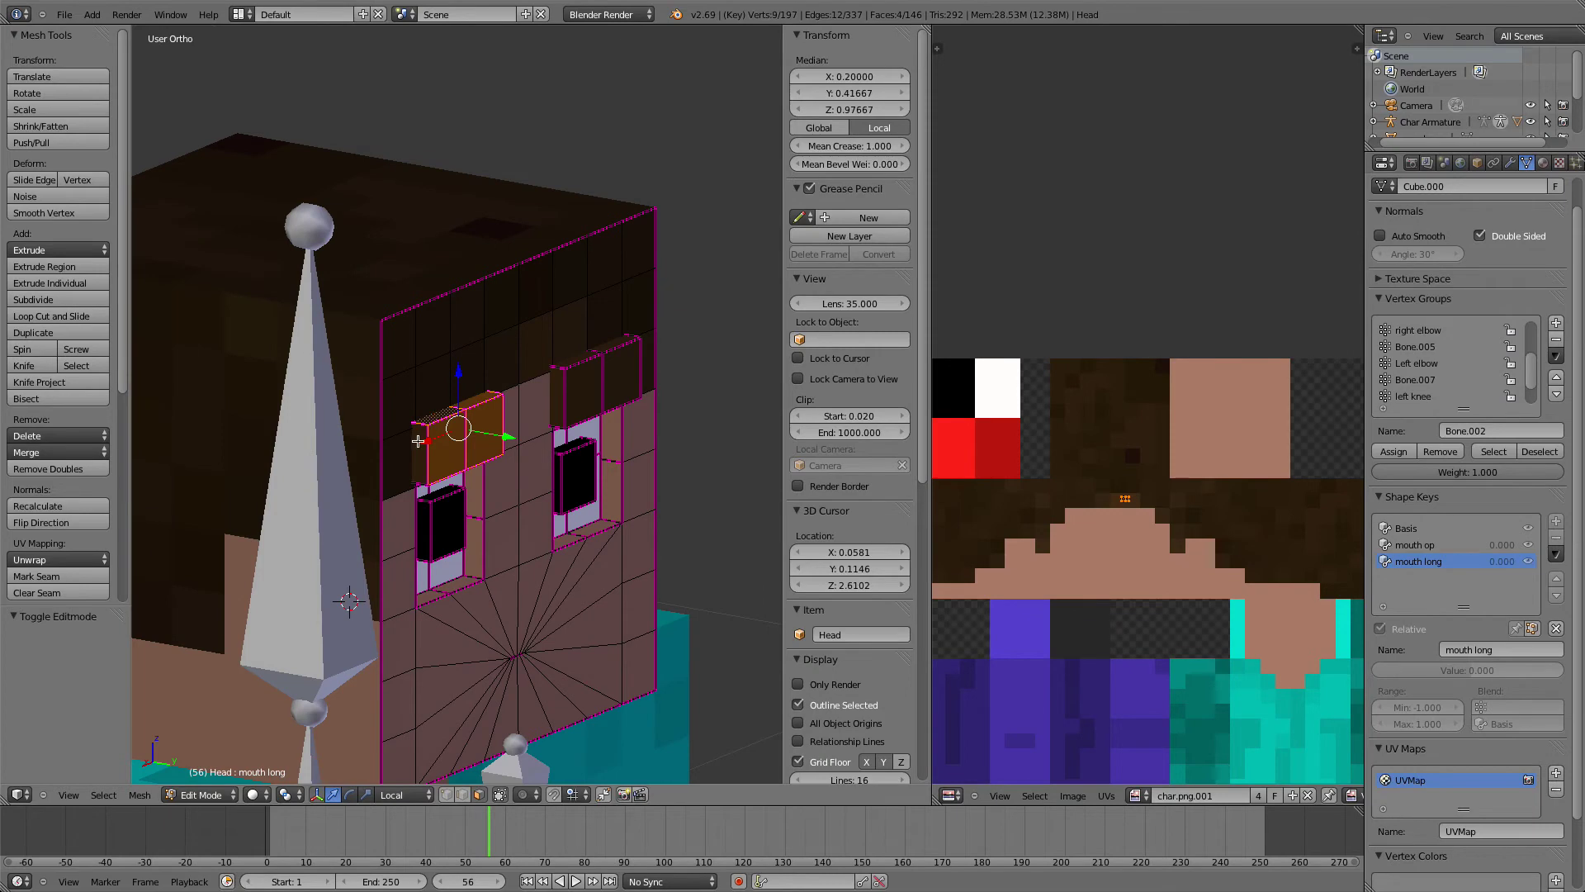
key("KP_1")
key("KP_3")
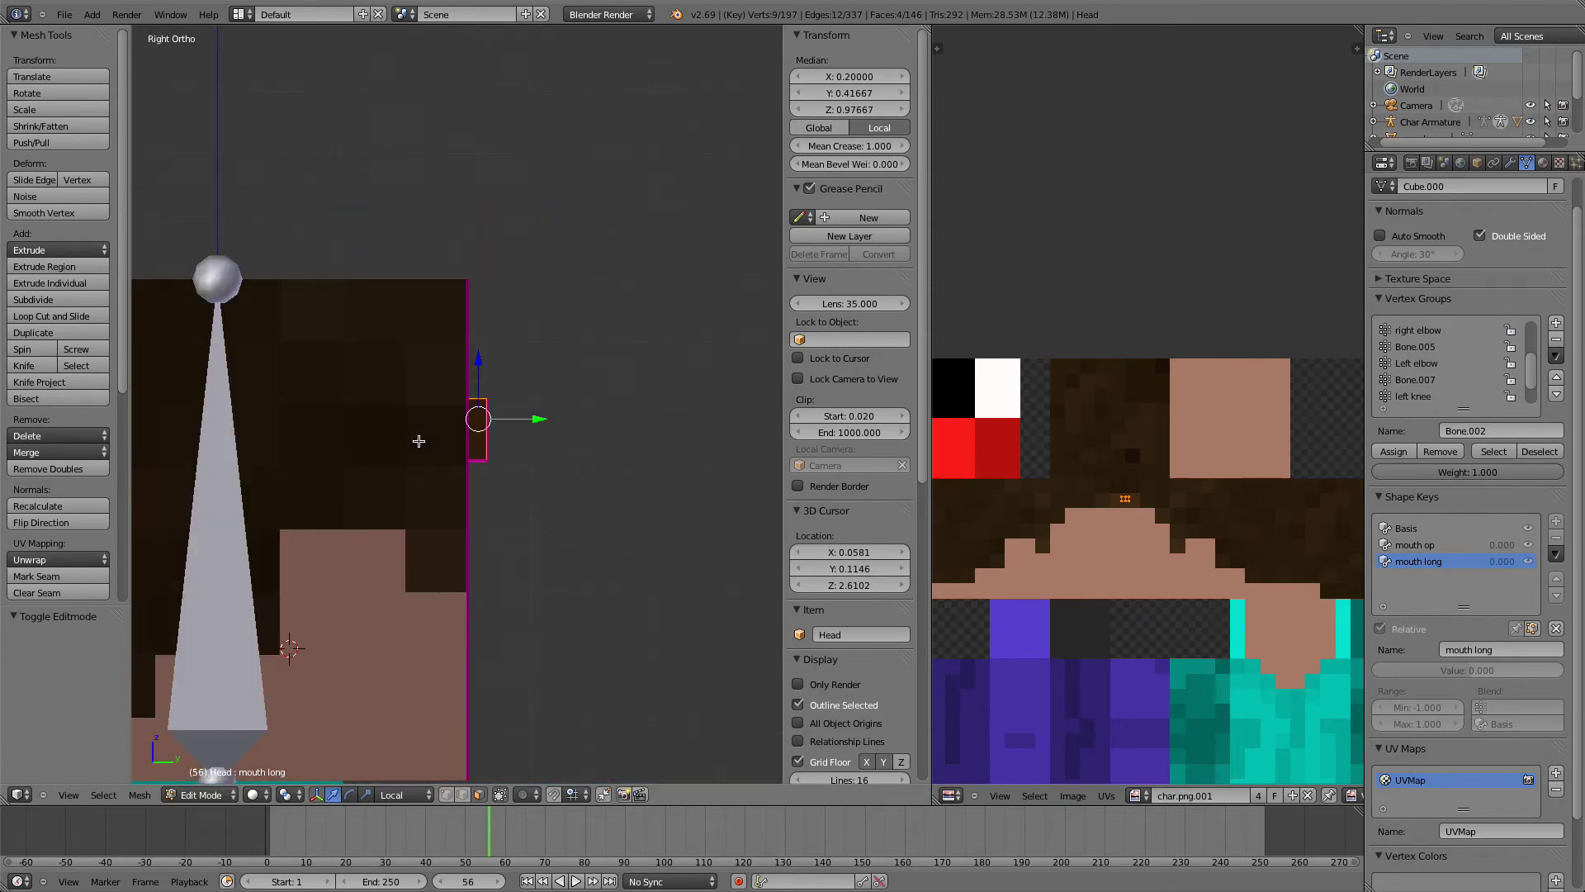
key("z")
key("b")
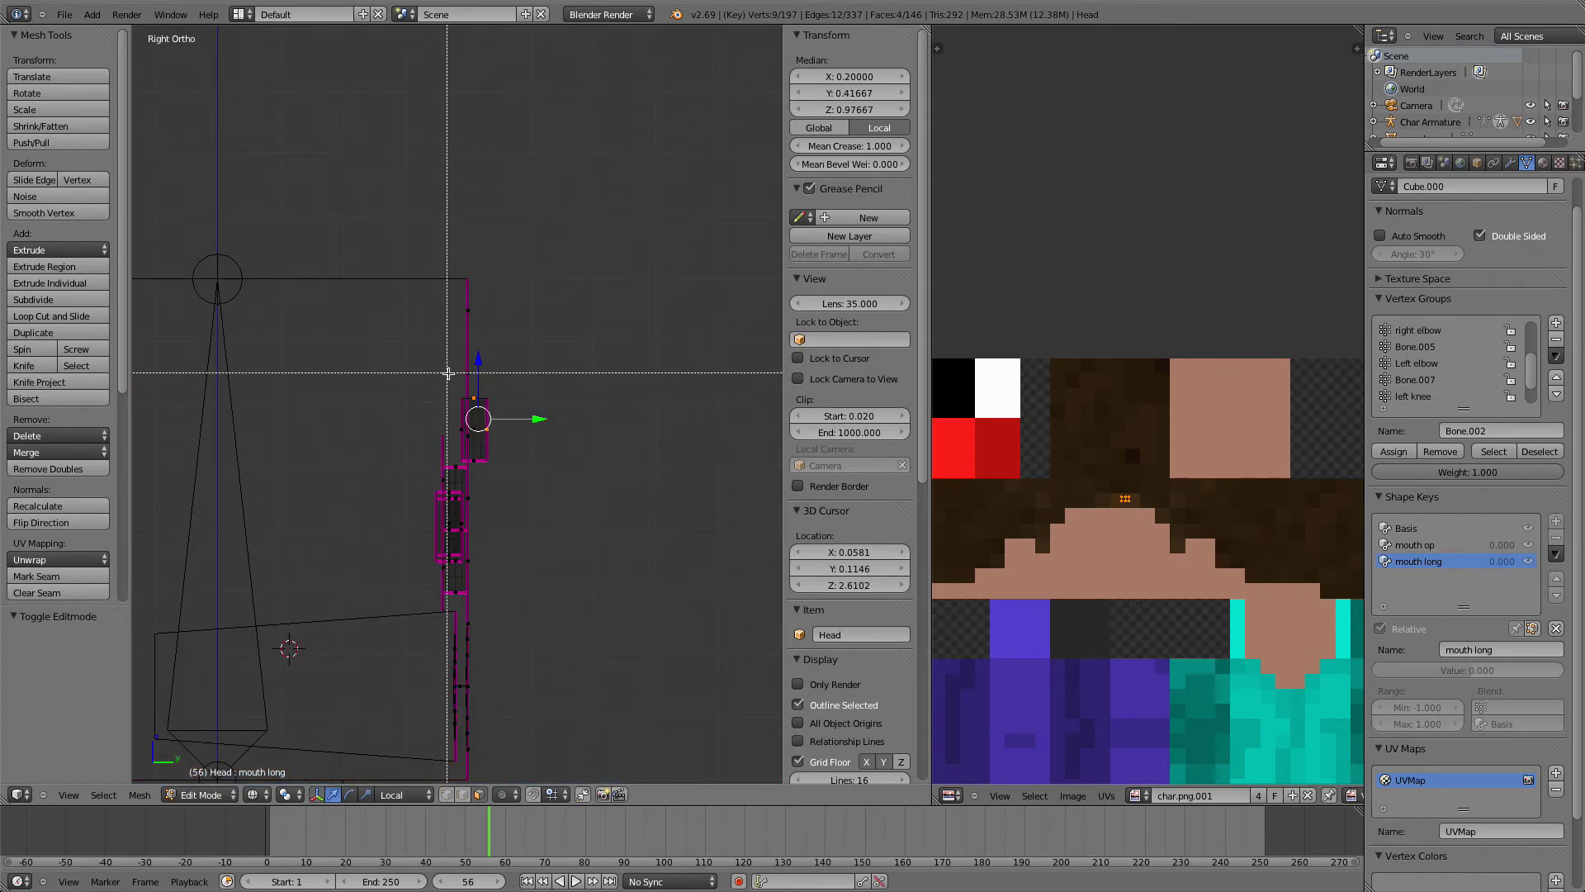
left_click_drag(453, 372, 515, 464)
Deselect the stray forehead and hair faces around the eyebrow blocks
key("z")
mouse_move(517, 464)
middle_mouse_down()
mouse_move(426, 490)
mouse_move(418, 478)
middle_mouse_up()
right_click(386, 437, "shift")
right_click(394, 399, "shift")
right_click(419, 386, "shift")
right_click(470, 371, "shift")
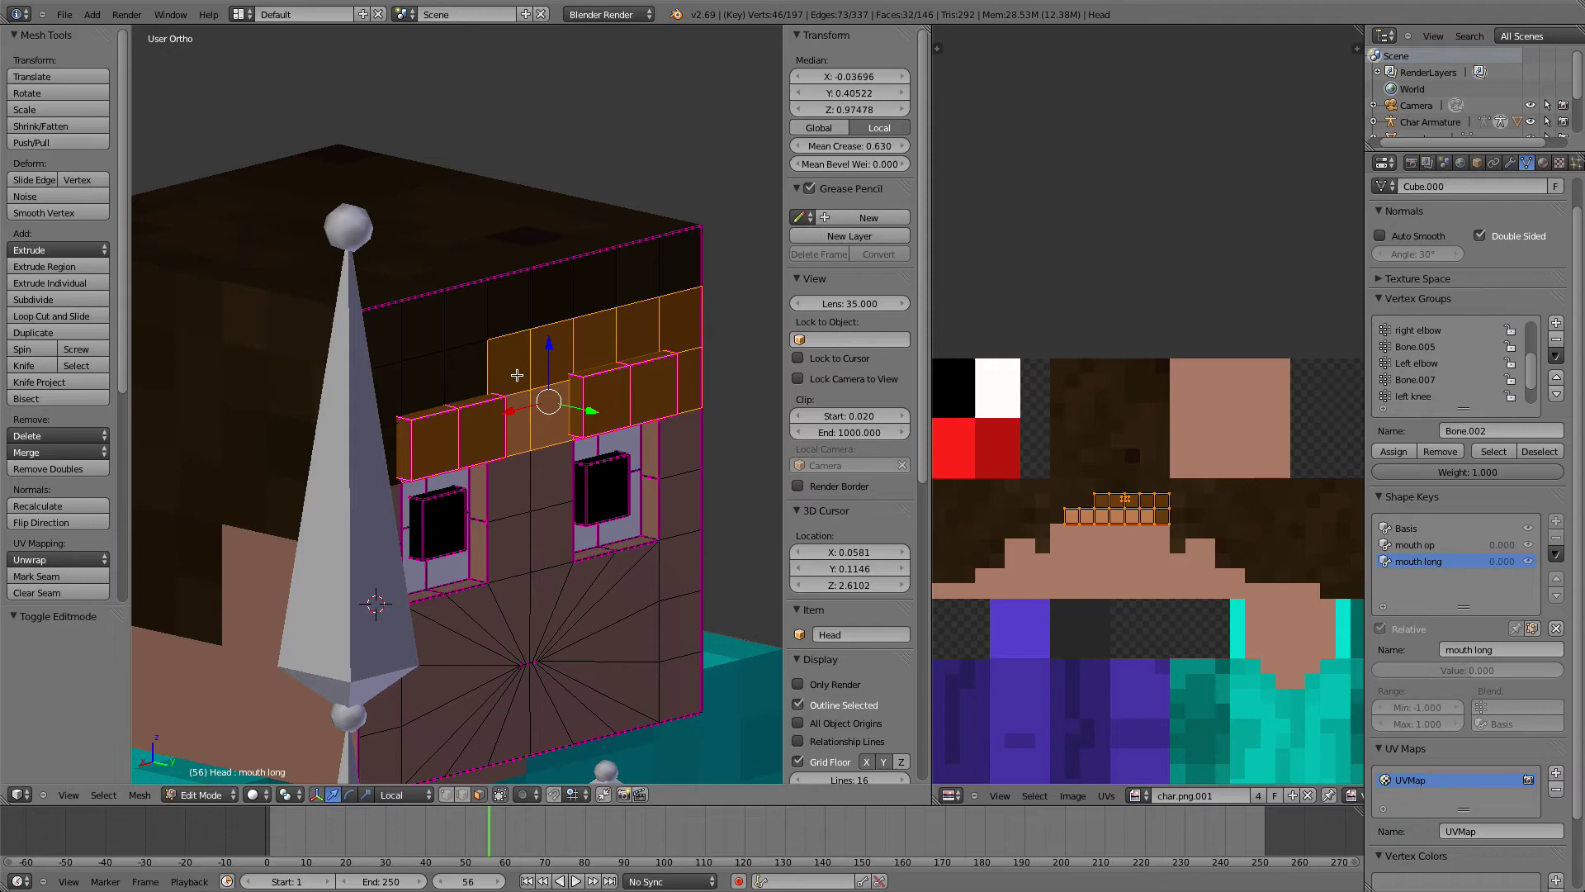
right_click(508, 363, "shift")
right_click(520, 425, "shift")
right_click(552, 421, "shift")
right_click(552, 354, "shift")
right_click(593, 337, "shift")
right_click(638, 328, "shift")
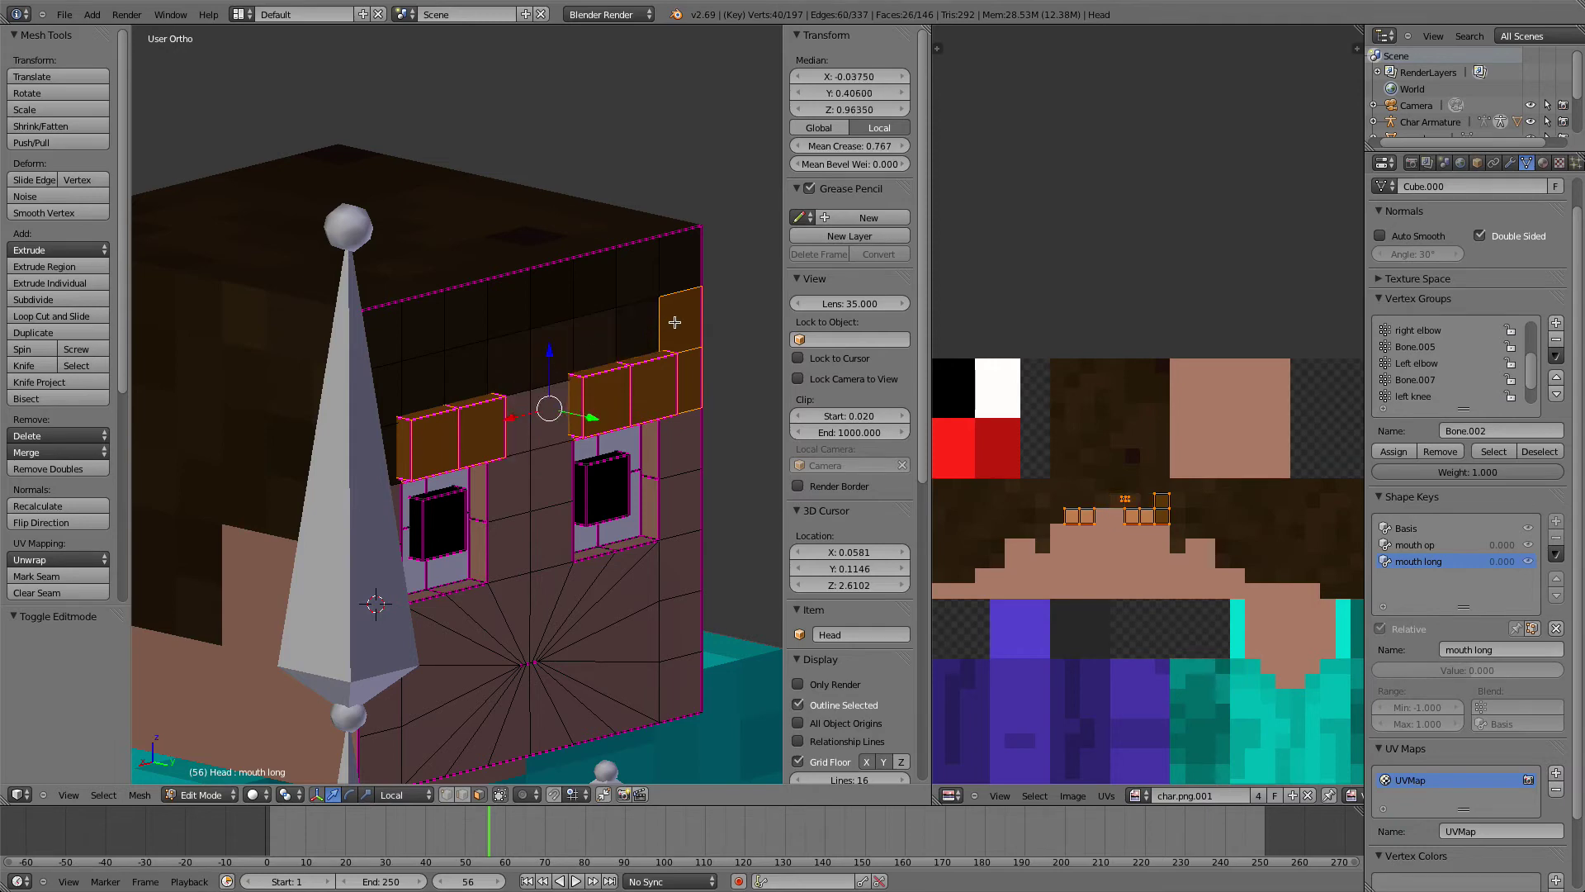
right_click(681, 317, "shift")
right_click(688, 380, "shift")
In wireframe, deselect stray face-front faces behind the eyebrow blocks and test the selection with a trial move
key("z")
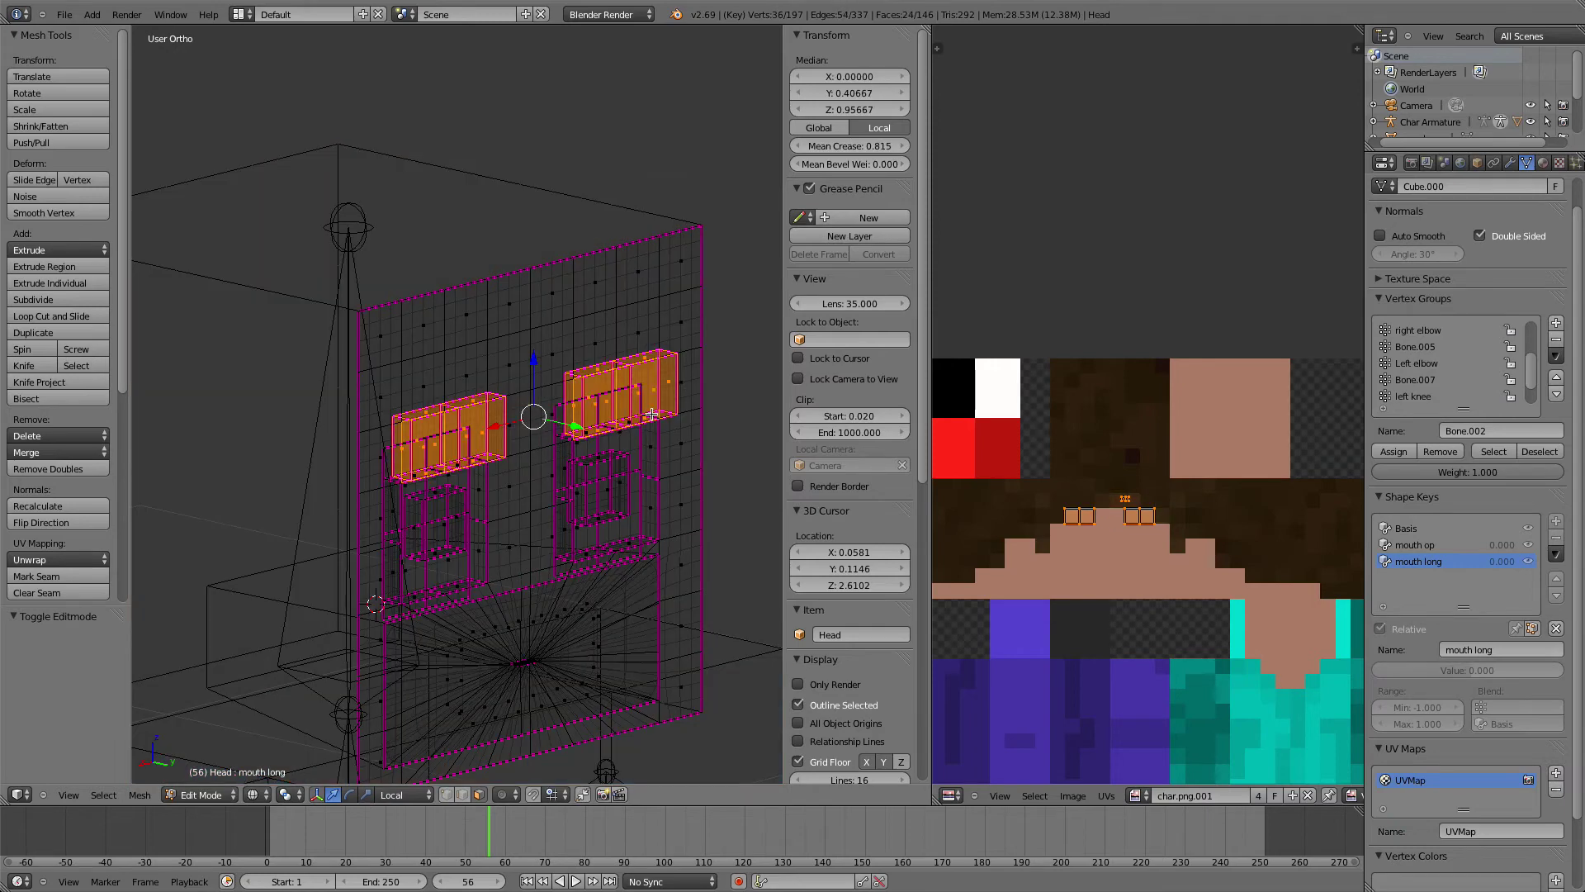
right_click(593, 398, "shift")
right_click(640, 384, "shift")
middle_click_drag(640, 383, 554, 406)
key("g")
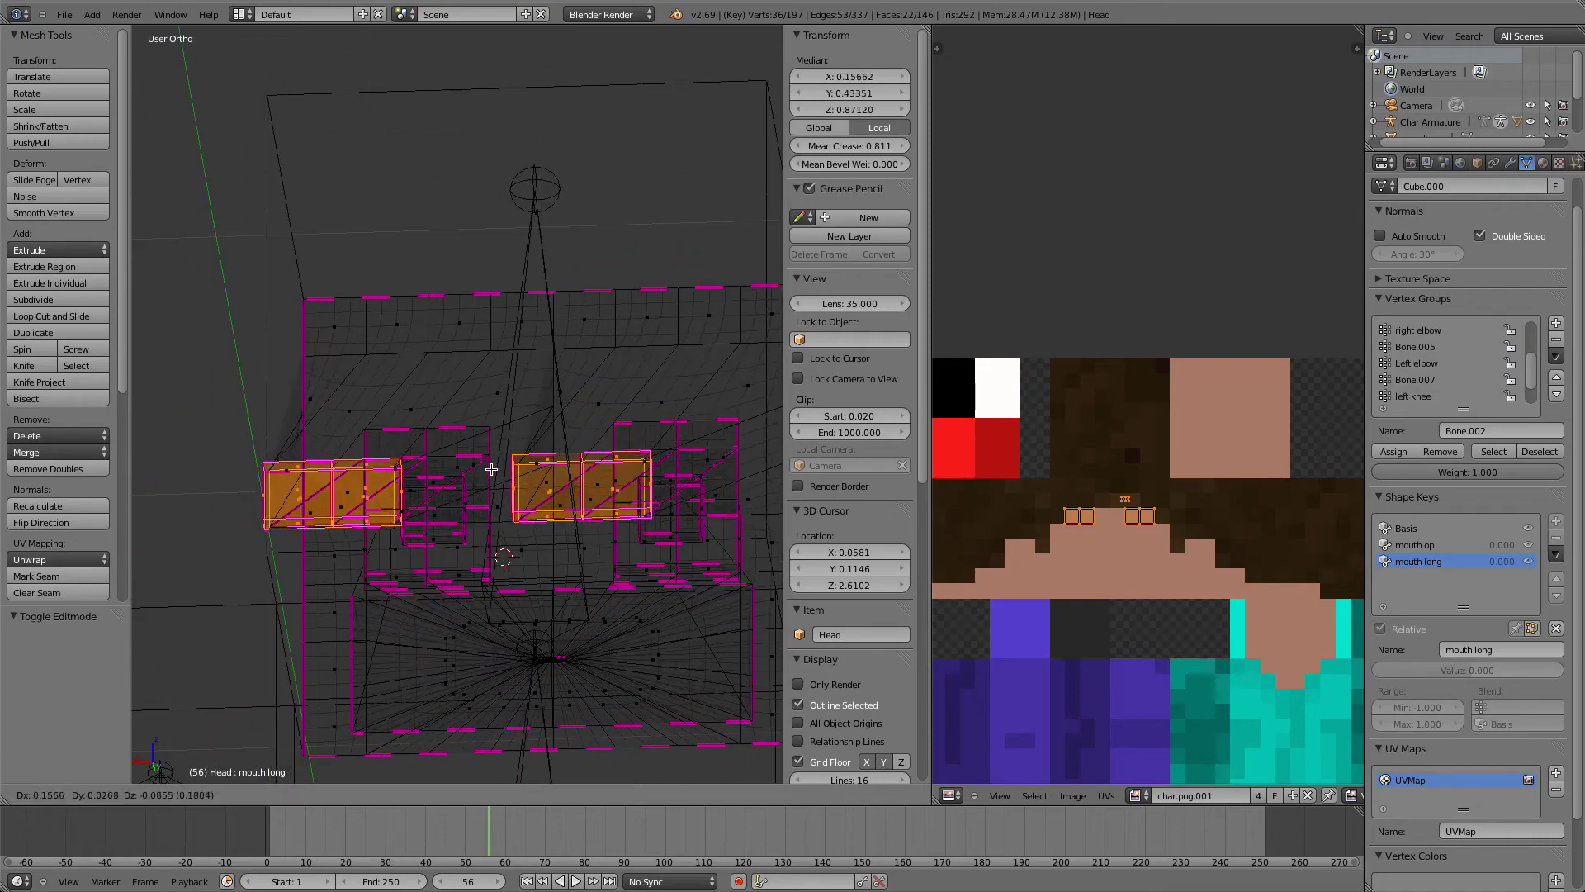
key("Escape")
right_click(623, 451, "shift")
middle_click_drag(671, 436, 694, 441)
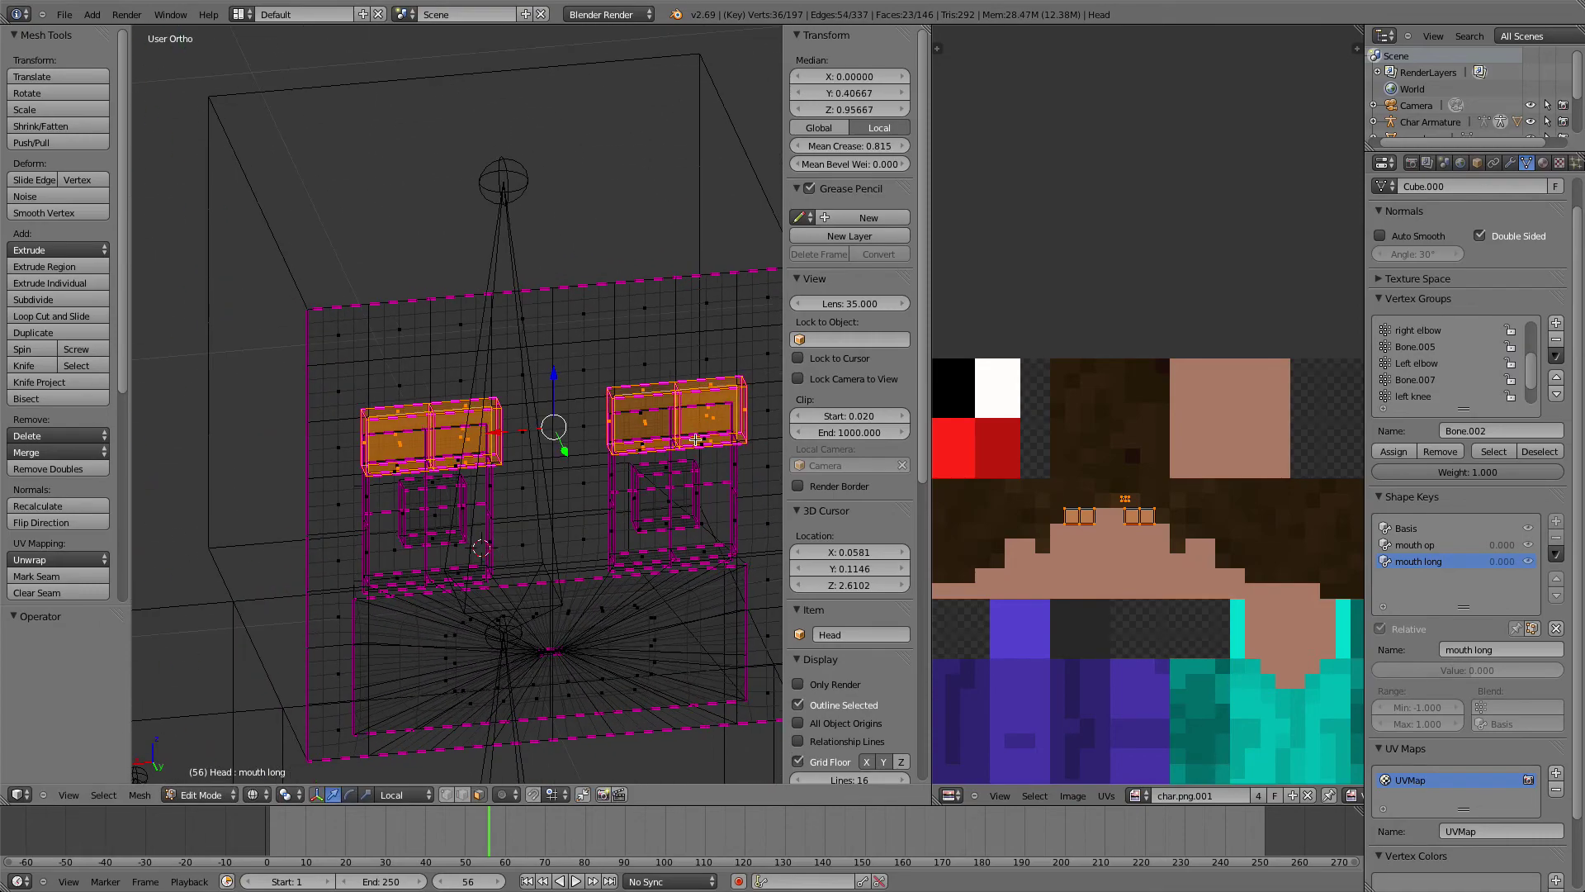
right_click(706, 418, "shift")
middle_click_drag(660, 434, 700, 437)
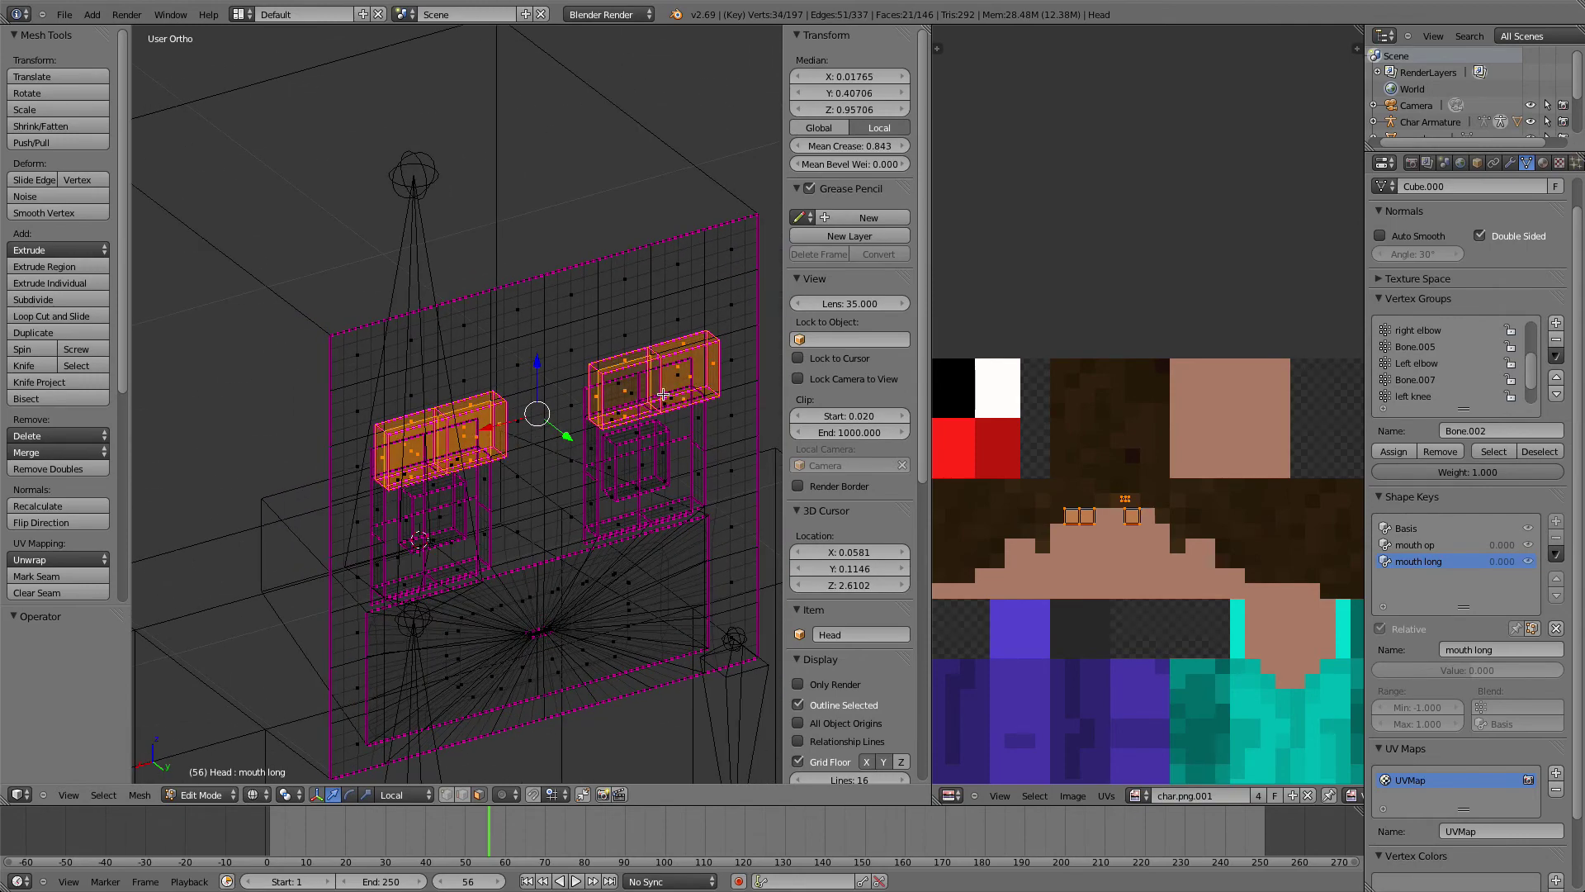
Deselect the remaining faces behind both eyebrows, test-moving the selection until only the two eyebrow blocks are selected
key("g")
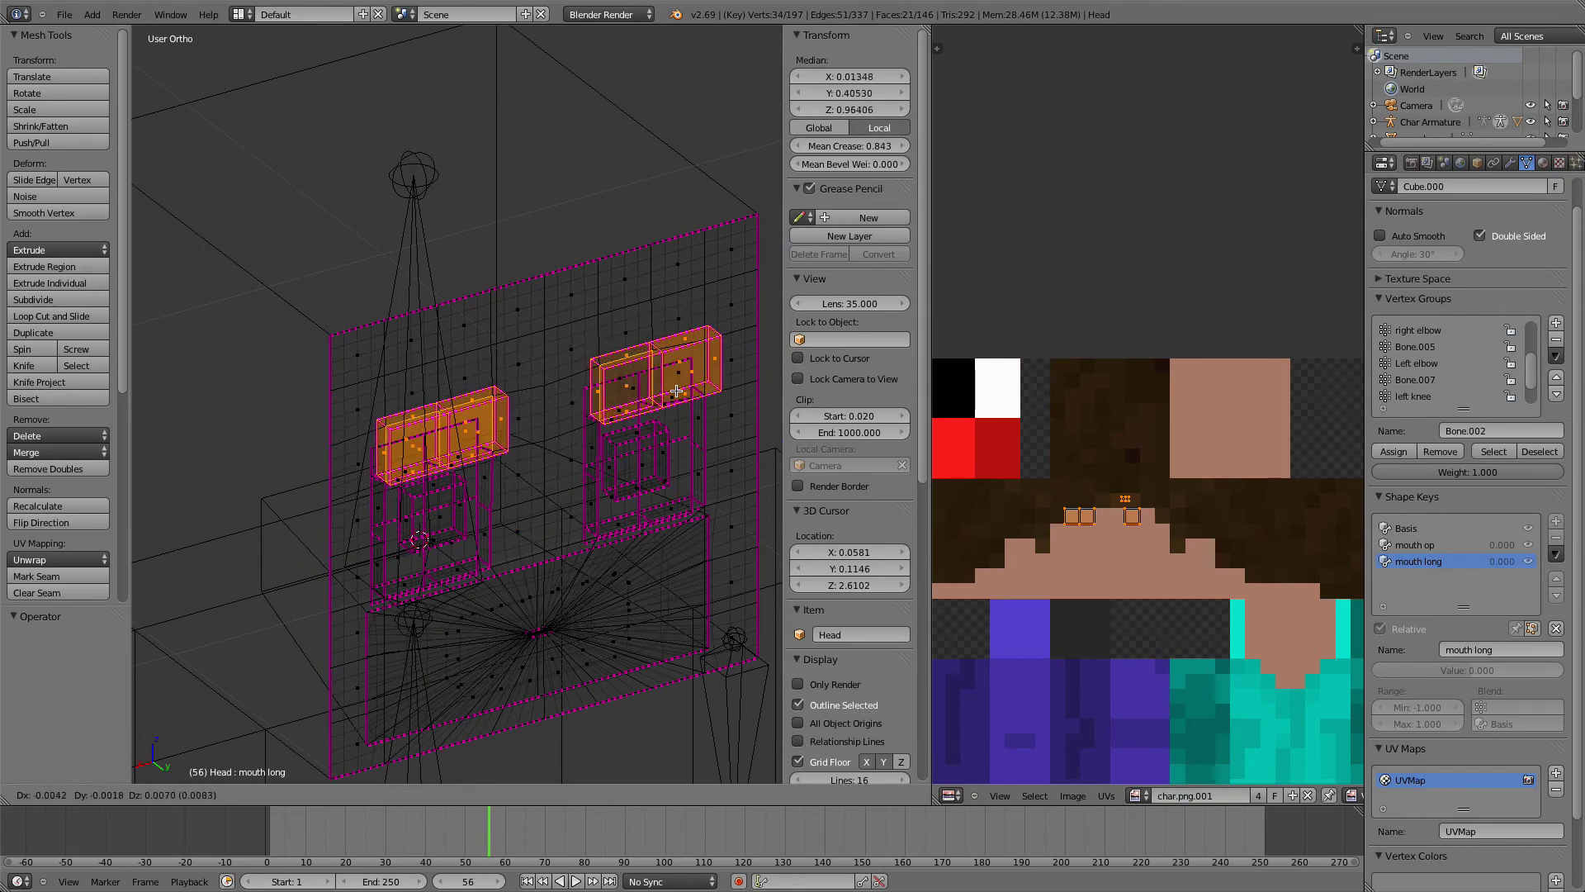
left_click(676, 391)
right_click(627, 393, "shift")
middle_click_drag(638, 396, 440, 455)
right_click(470, 443, "shift")
key("g")
right_click(400, 466)
right_click(400, 465, "shift")
key("g")
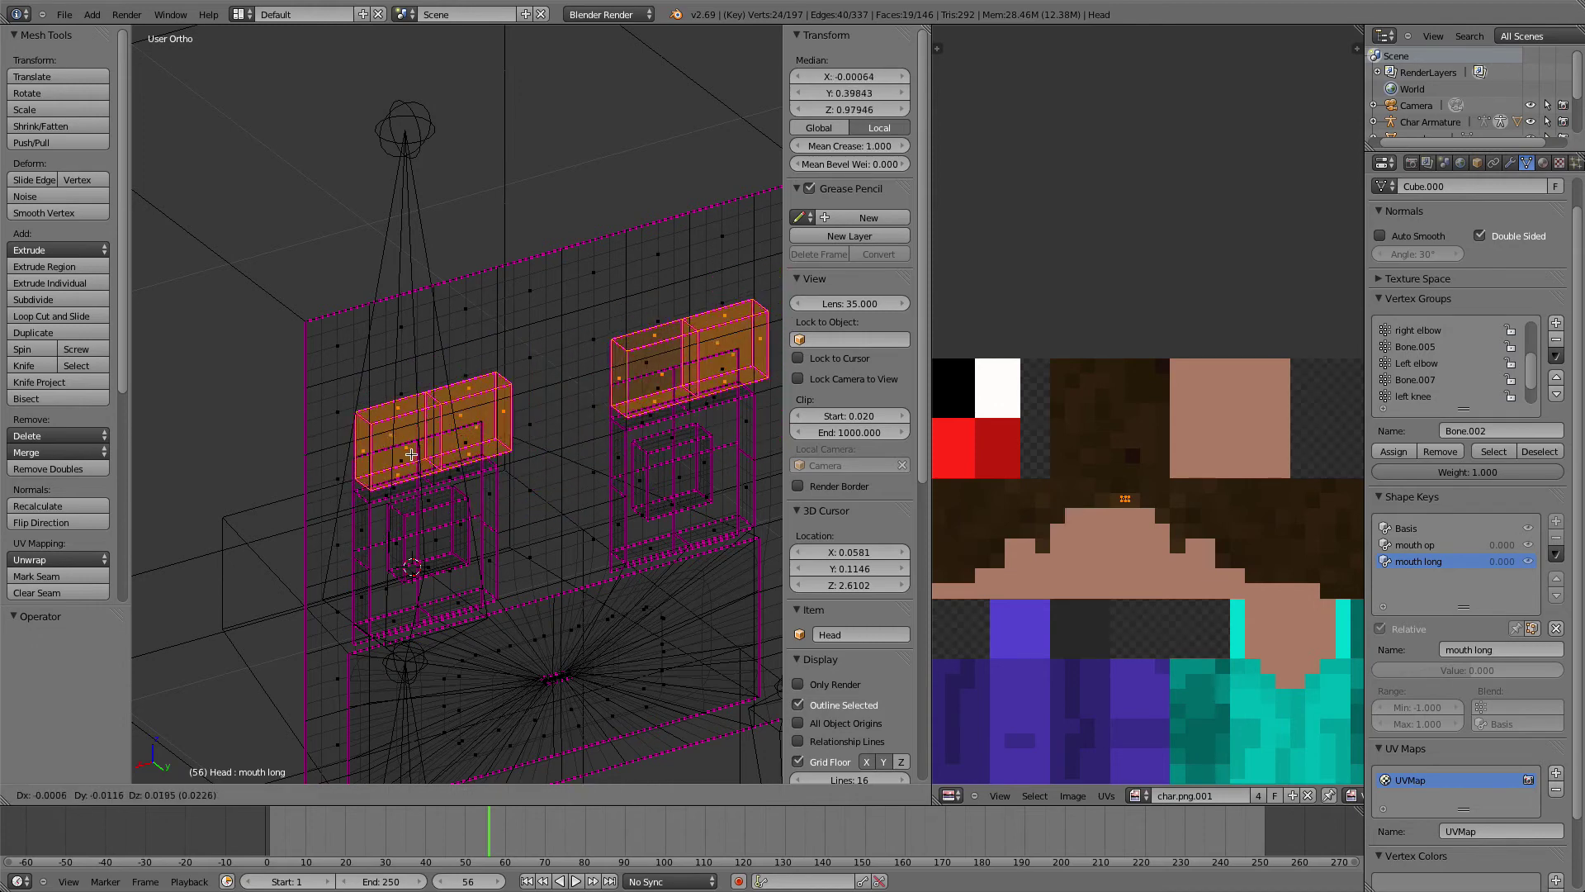
left_click(520, 466)
right_click(656, 382, "shift")
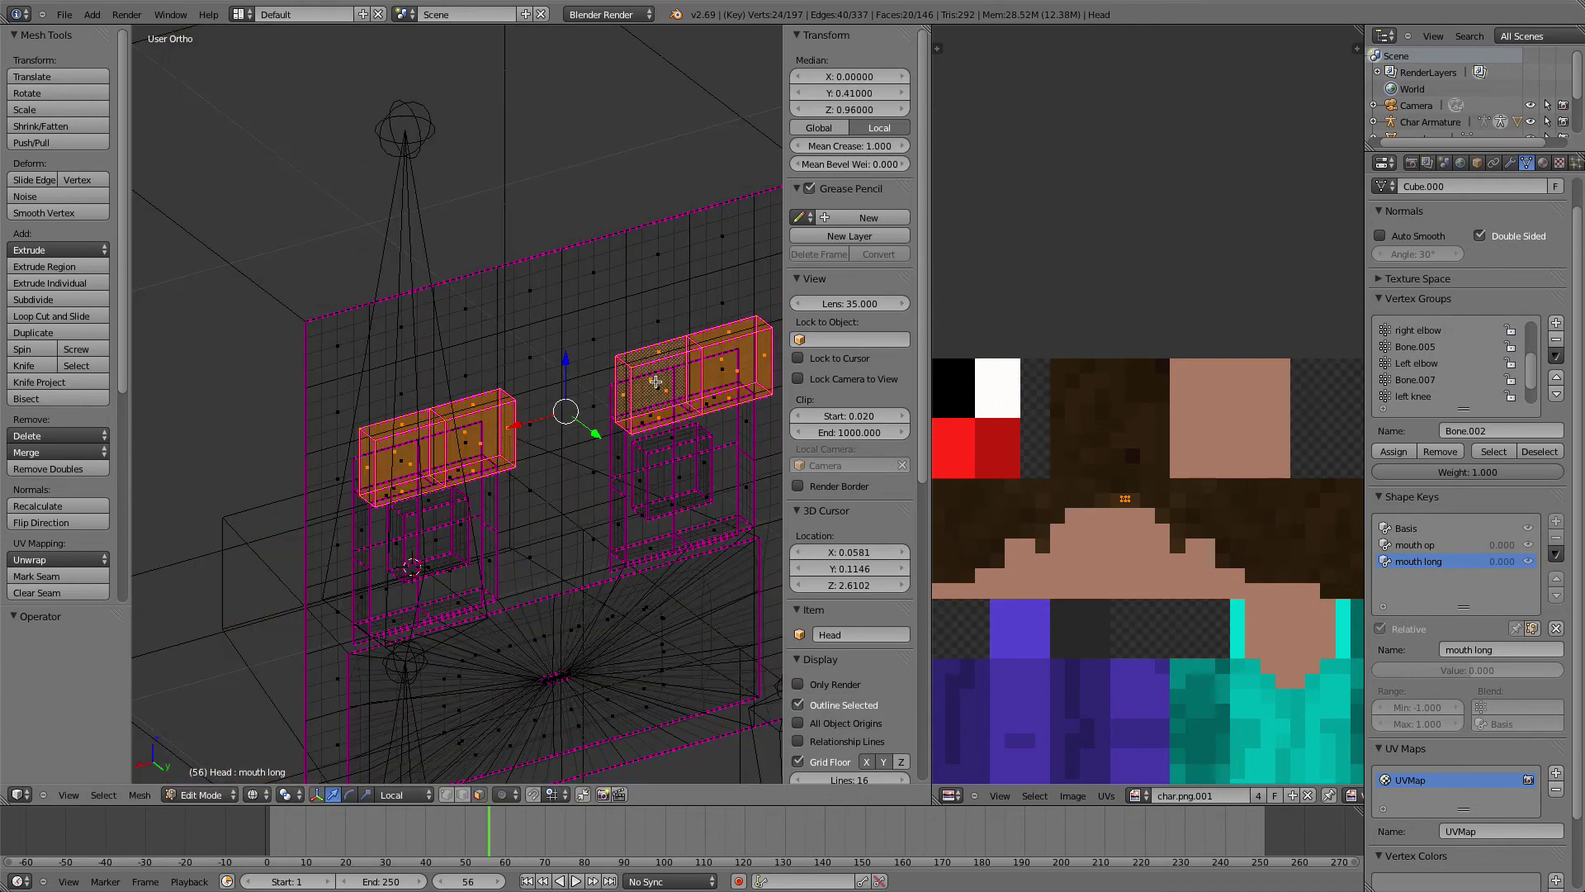
In the solid side view, move the "mouth long" eyebrow blocks slightly along Y toward the face and return to object mode
key("z")
scroll(589, 395, "down", 3)
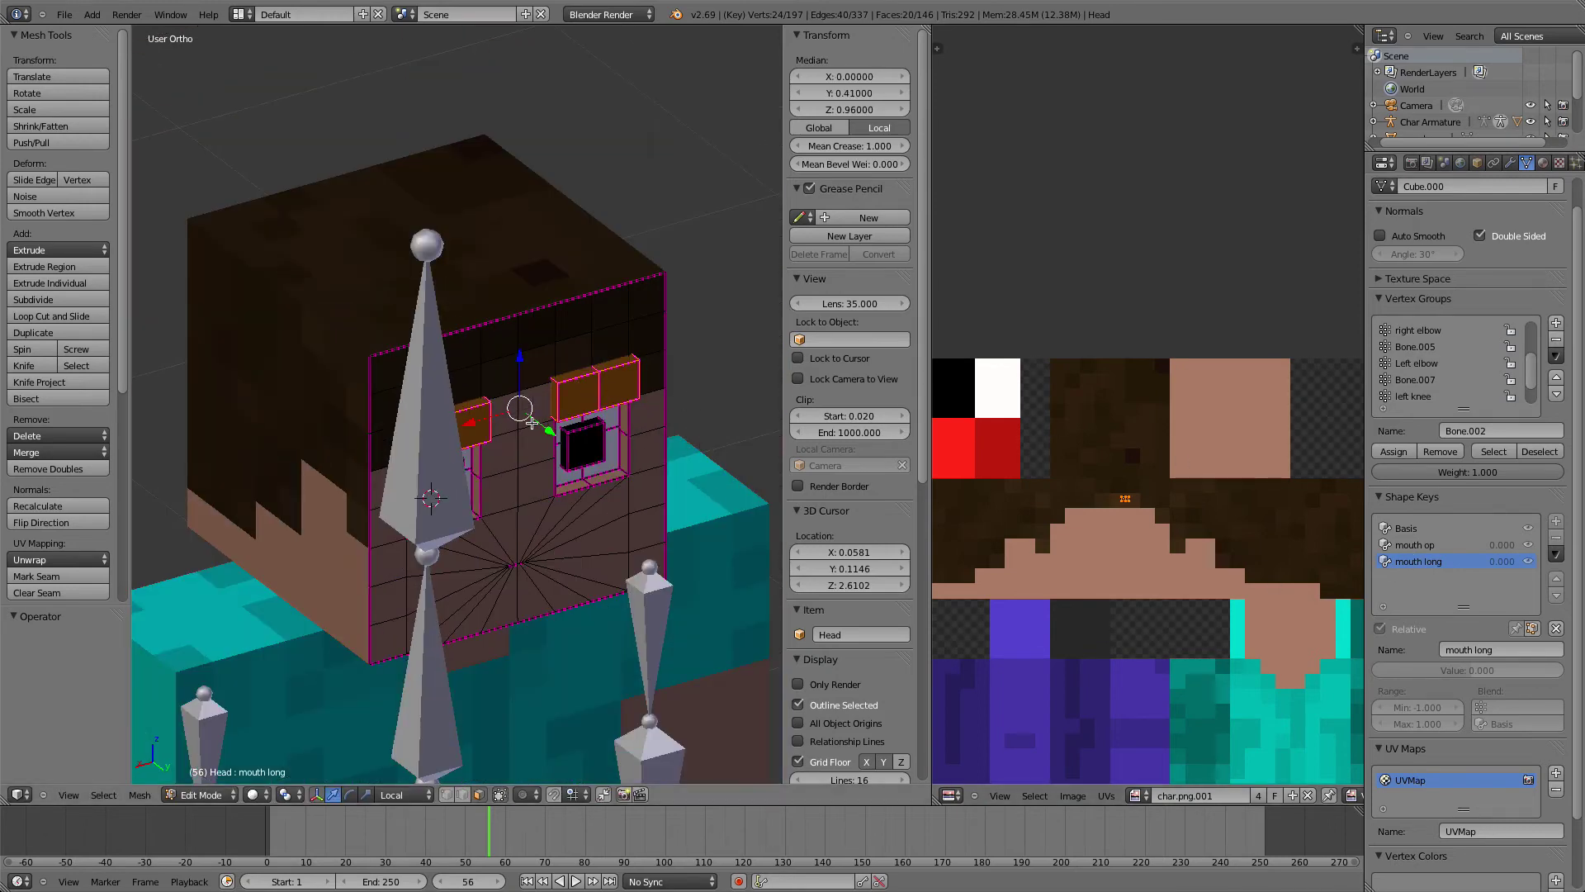
key("KP_3")
scroll(530, 422, "up", 4)
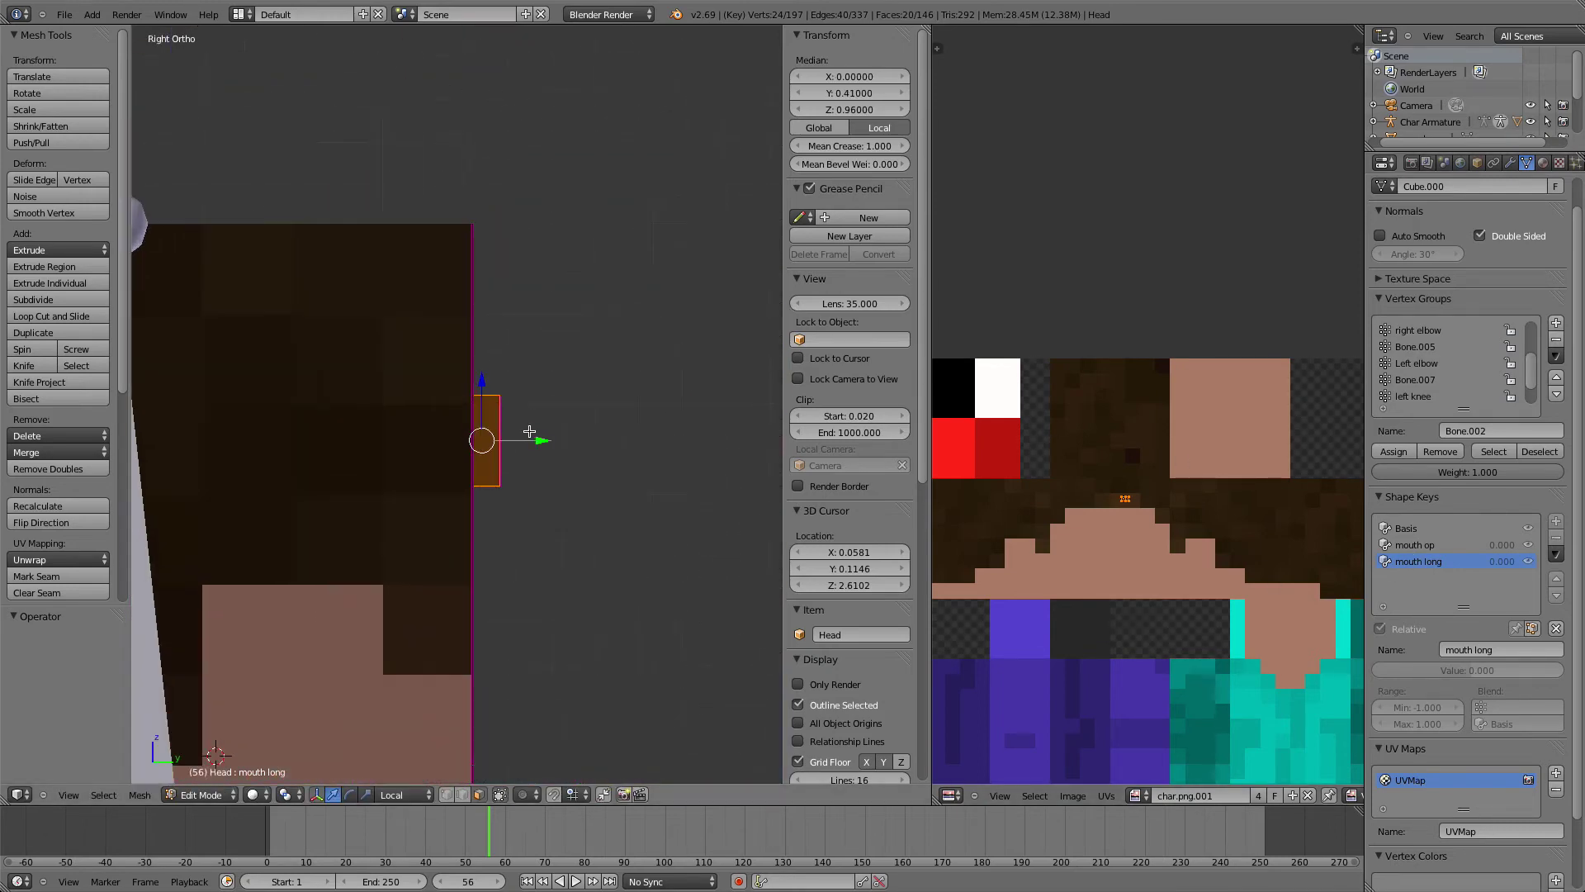
left_click_drag(531, 439, 529, 448)
key("Tab")
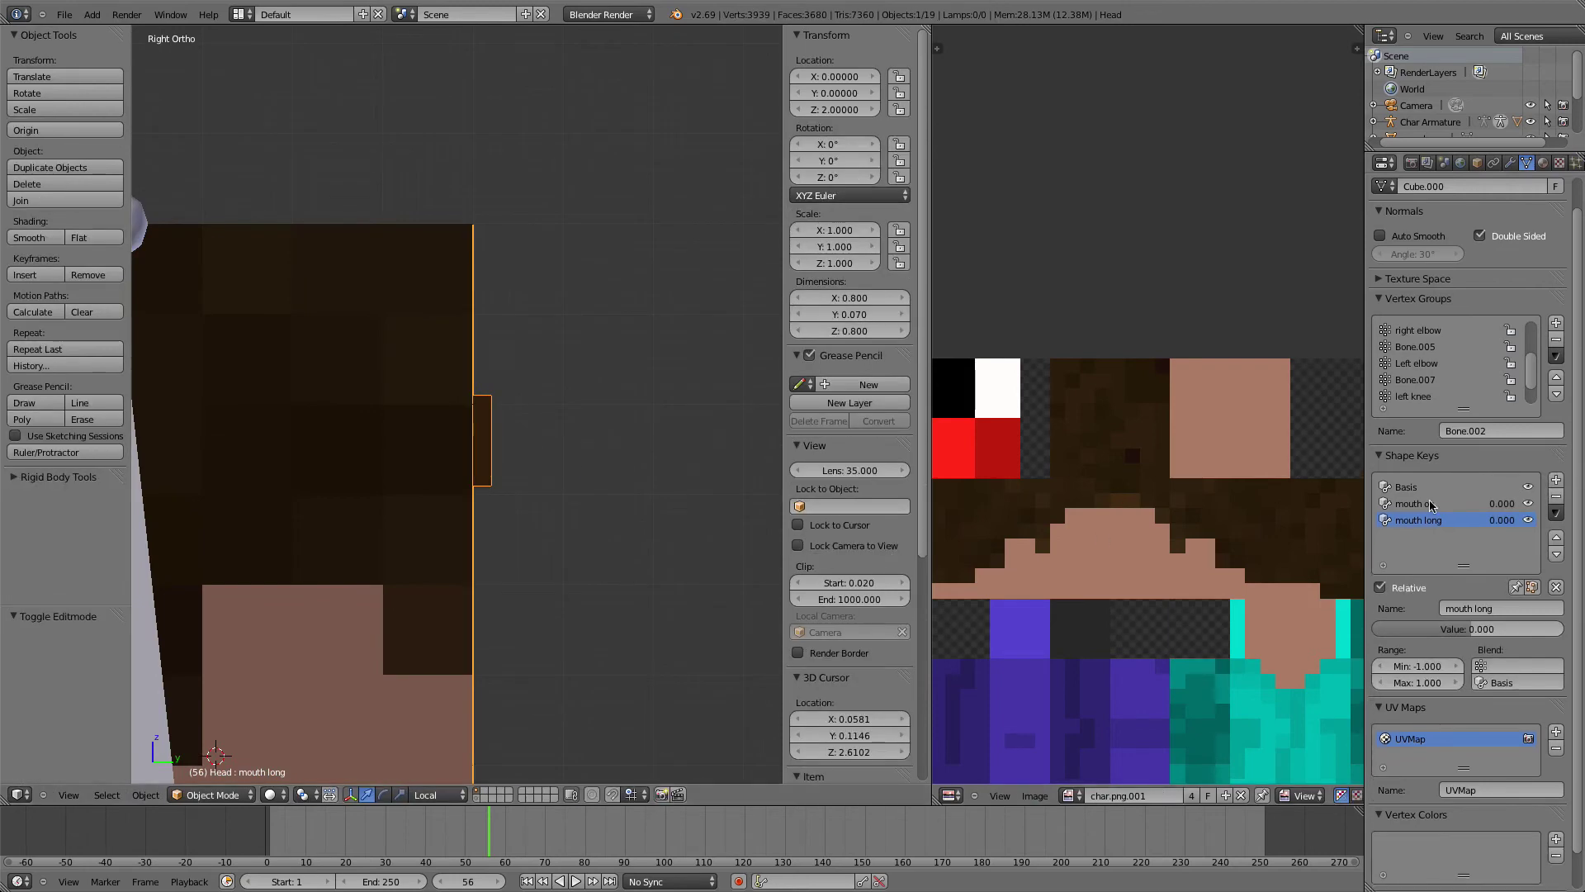
Preview the "mouth long" influence and compare the eyebrow blocks in edit and object mode, in solid and wireframe
left_click_drag(1467, 629, 1375, 629)
key("Escape")
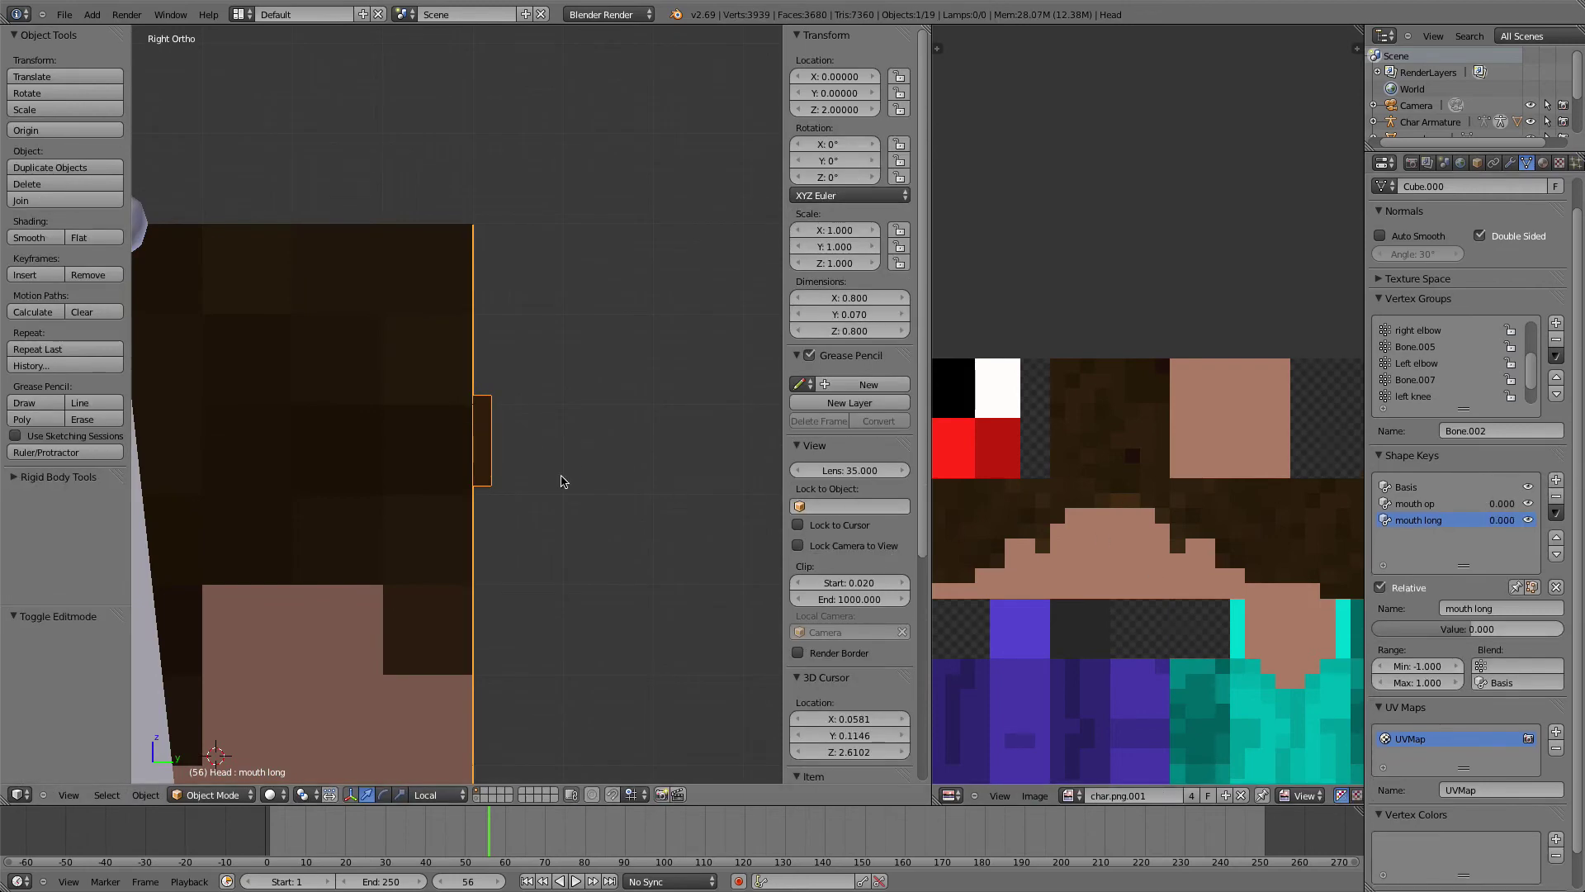
scroll(676, 496, "down", 3)
key("Tab")
key("Tab")
key("z")
mouse_move(591, 484)
middle_mouse_down()
mouse_move(658, 521)
mouse_move(543, 536)
middle_mouse_up()
key("z")
middle_click_drag(471, 457, 417, 410)
Set the "mouth long" influence to -0.598, render the current frame, and return to the 3D view
left_click_drag(1476, 622, 1401, 622)
left_click(126, 14)
left_click(120, 26)
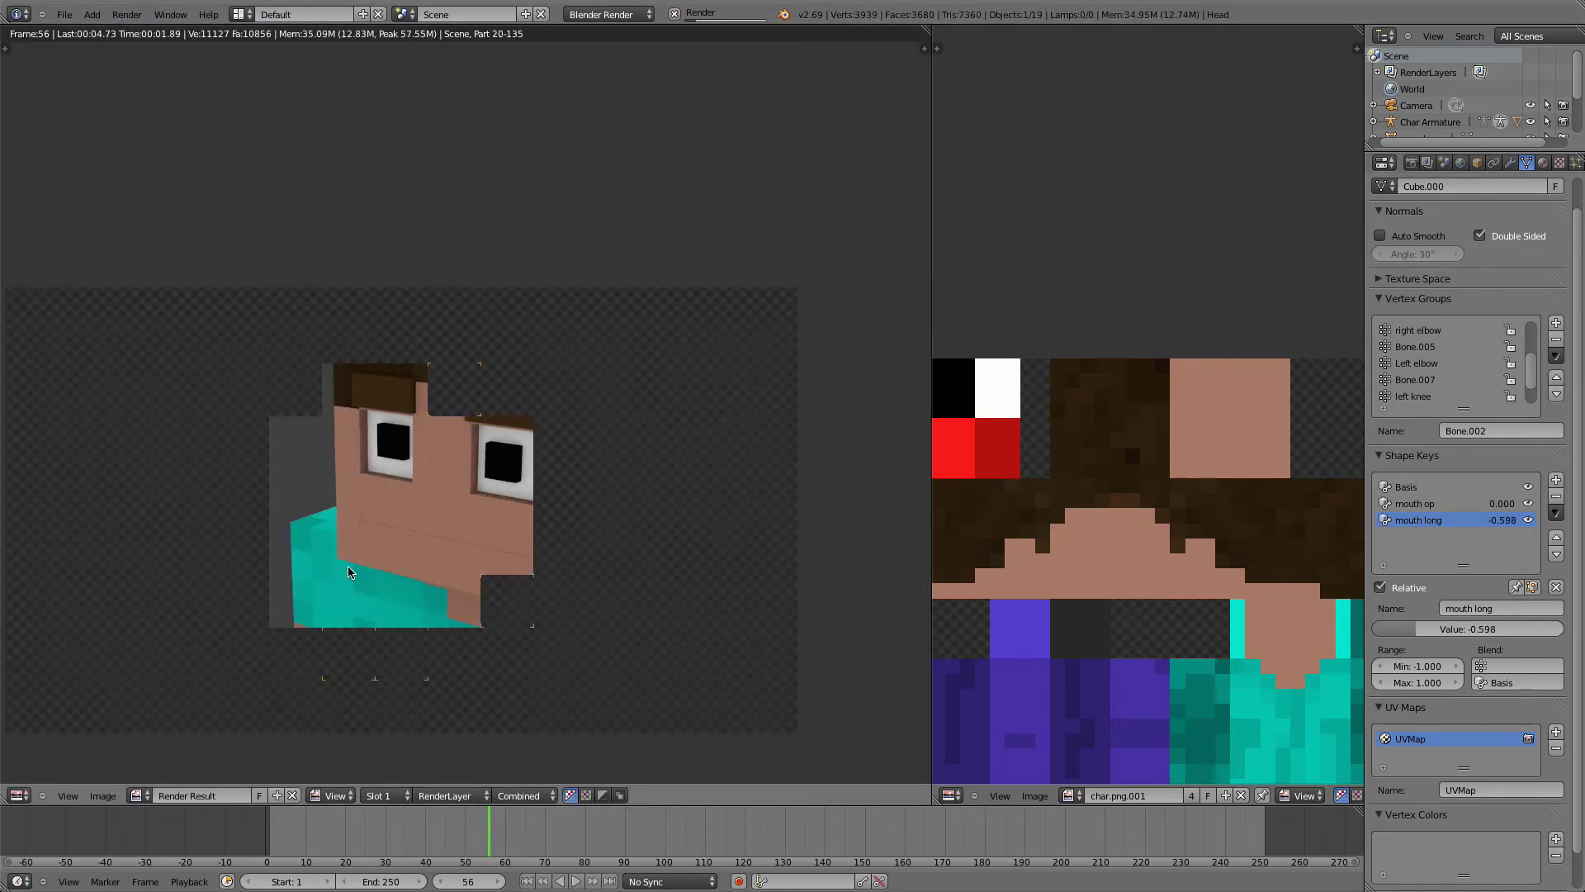
left_click(17, 795)
left_click(49, 771)
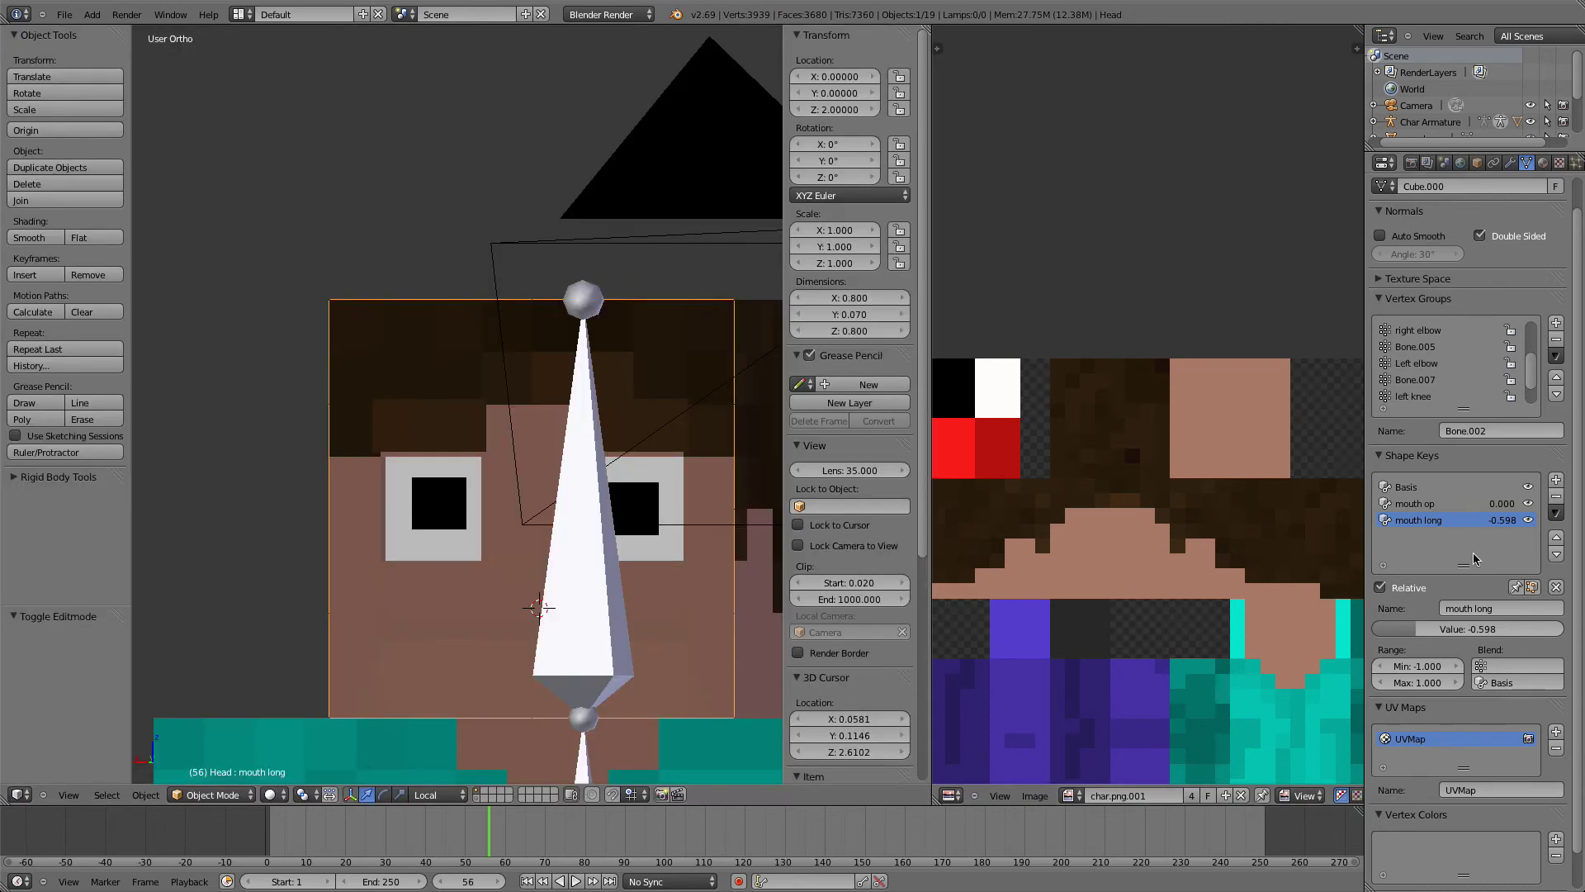
Clear all shape key influences and check the face from a low front angle
left_click(1555, 588)
middle_click_drag(272, 482, 276, 436)
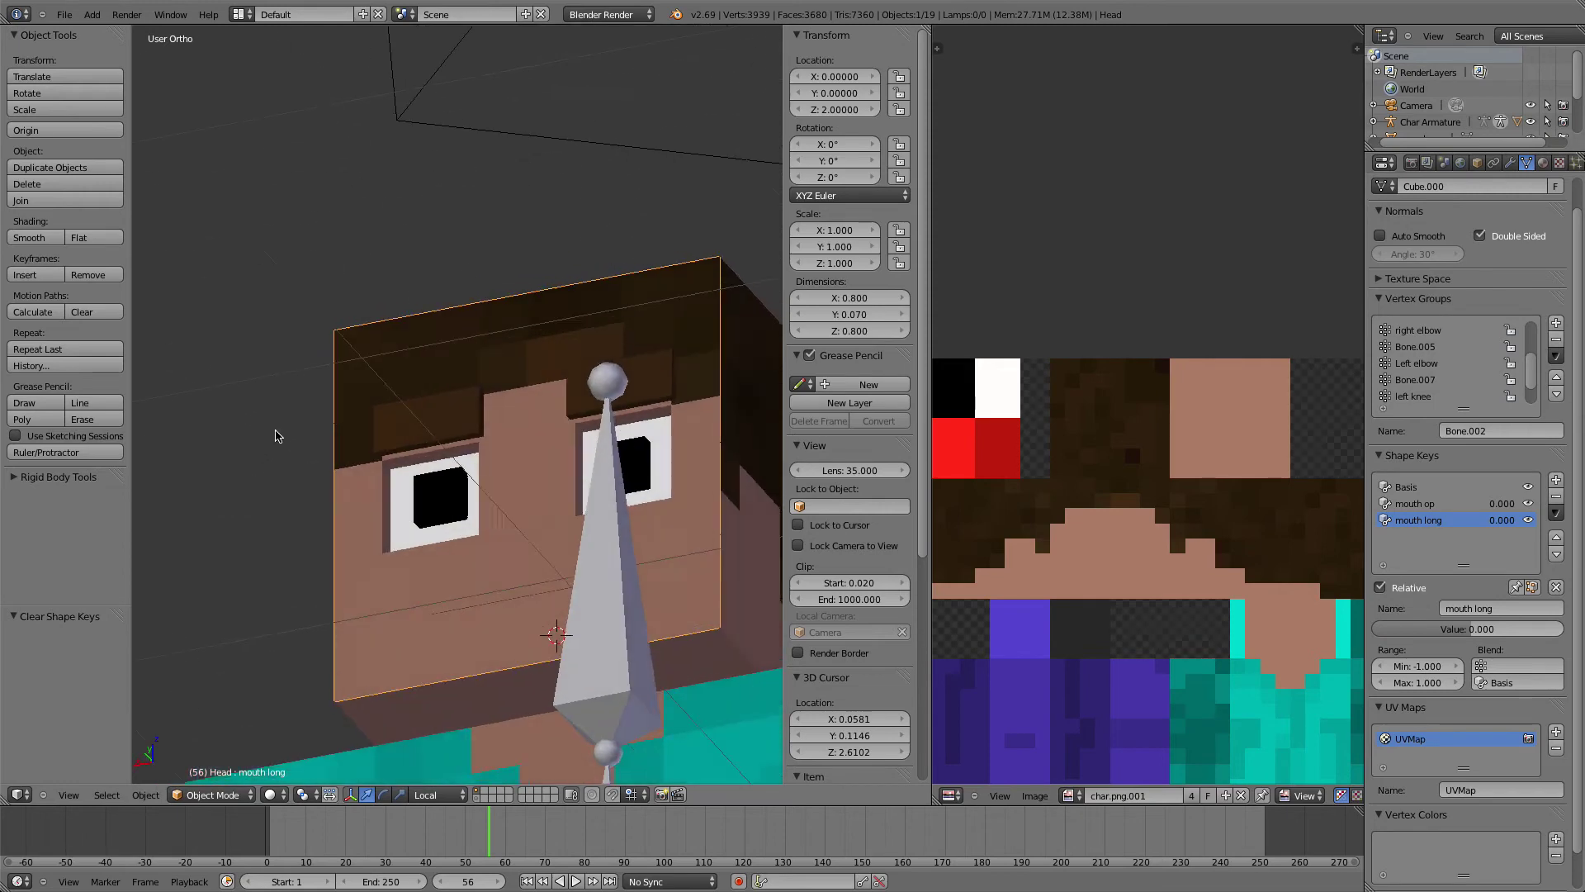
key("Tab")
scroll(353, 506, "up", 2)
key("Tab")
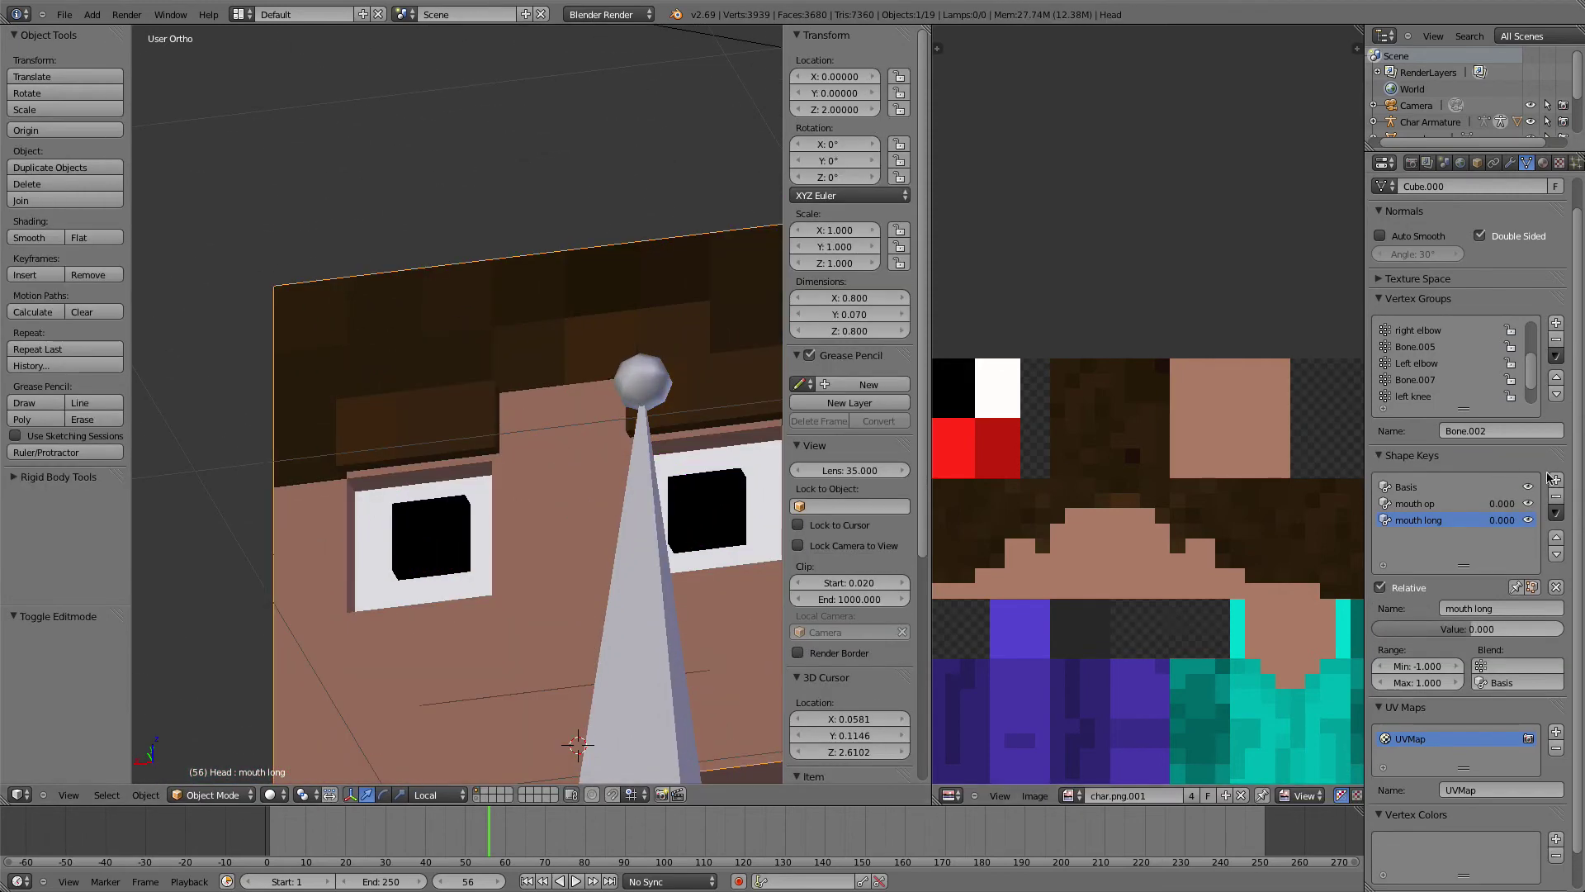
Add a new shape key to the head and name it "eyes LR"
left_click(1555, 479)
left_click(1472, 609)
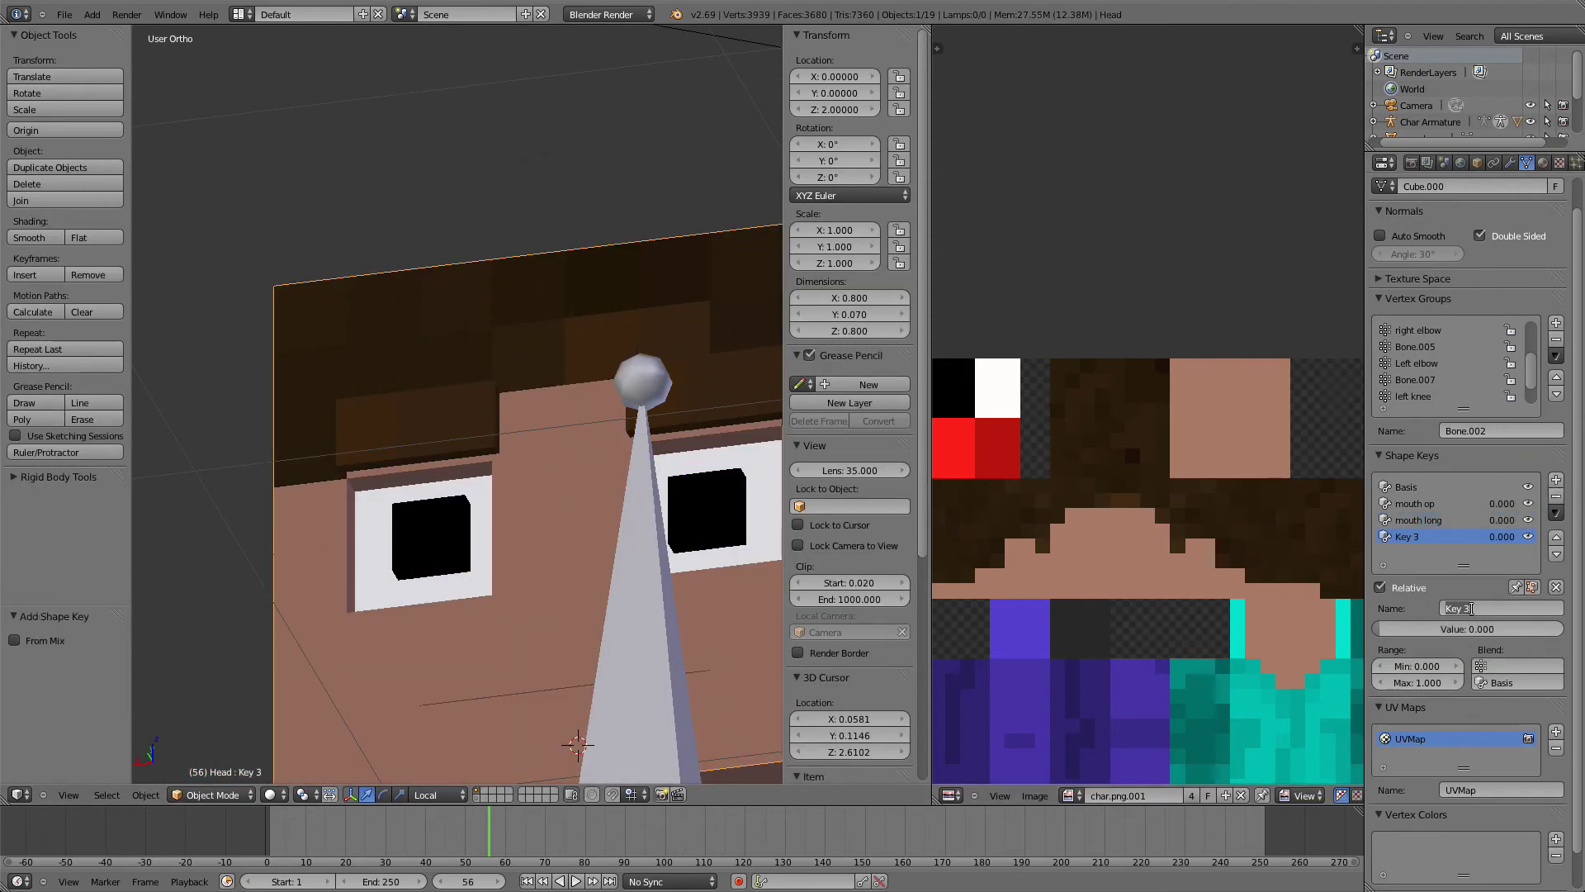
type("eyes LR")
key("Return")
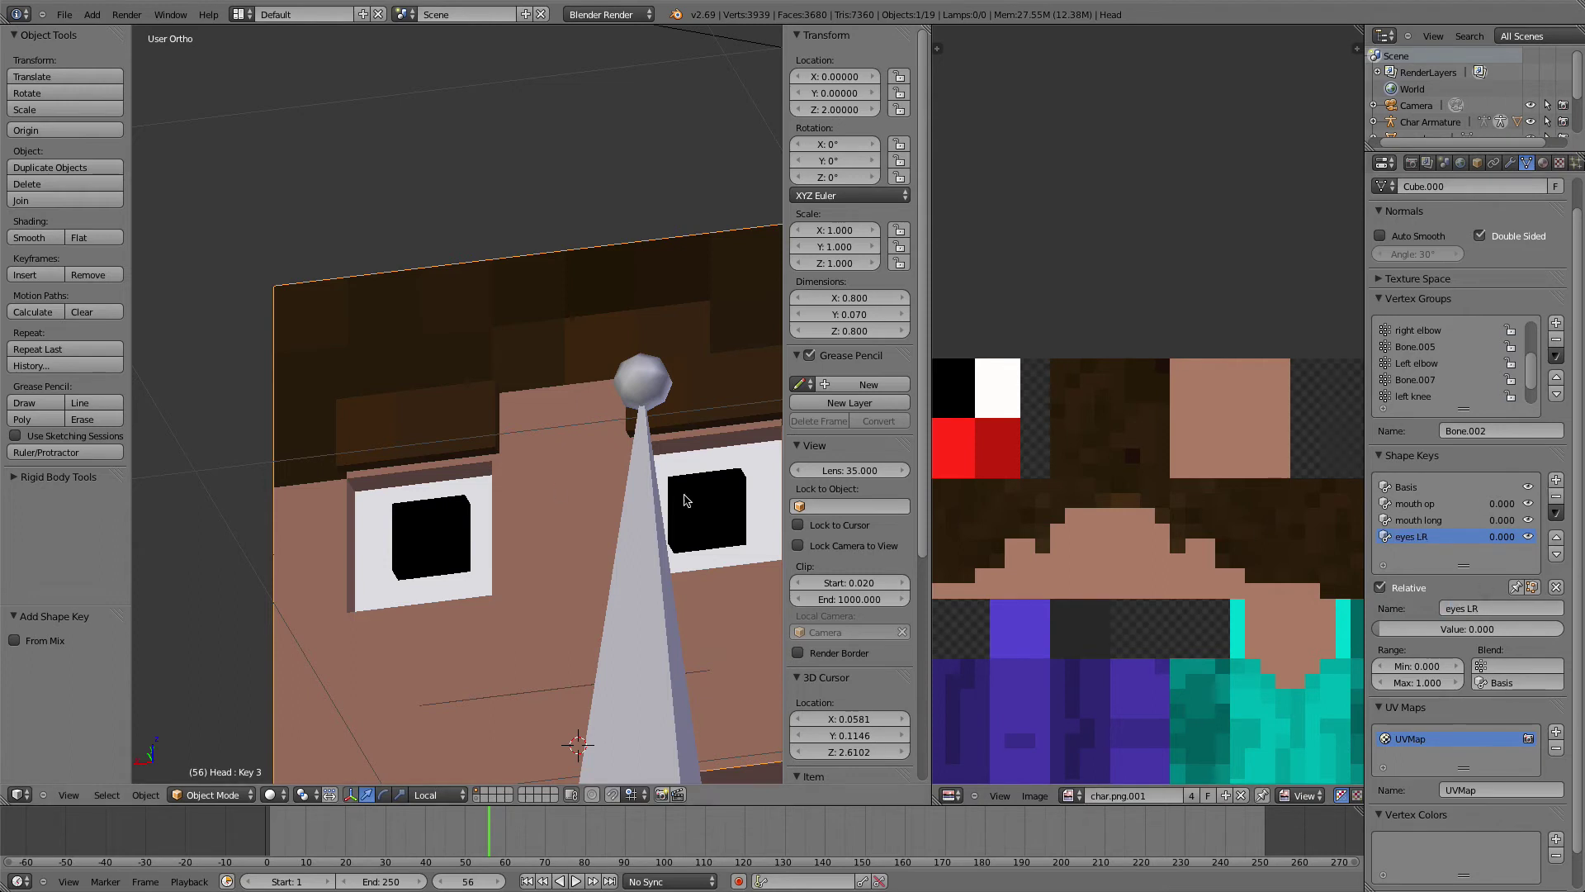
In edit mode on "eyes LR", select all five faces of one pupil block
key("Tab")
right_click(454, 567, "shift")
right_click(469, 553, "shift")
right_click(470, 557, "shift")
right_click(468, 551, "shift")
middle_click_drag(252, 536, 349, 567)
right_click(402, 556, "shift")
middle_click_drag(416, 520, 283, 483)
right_click(416, 536, "shift")
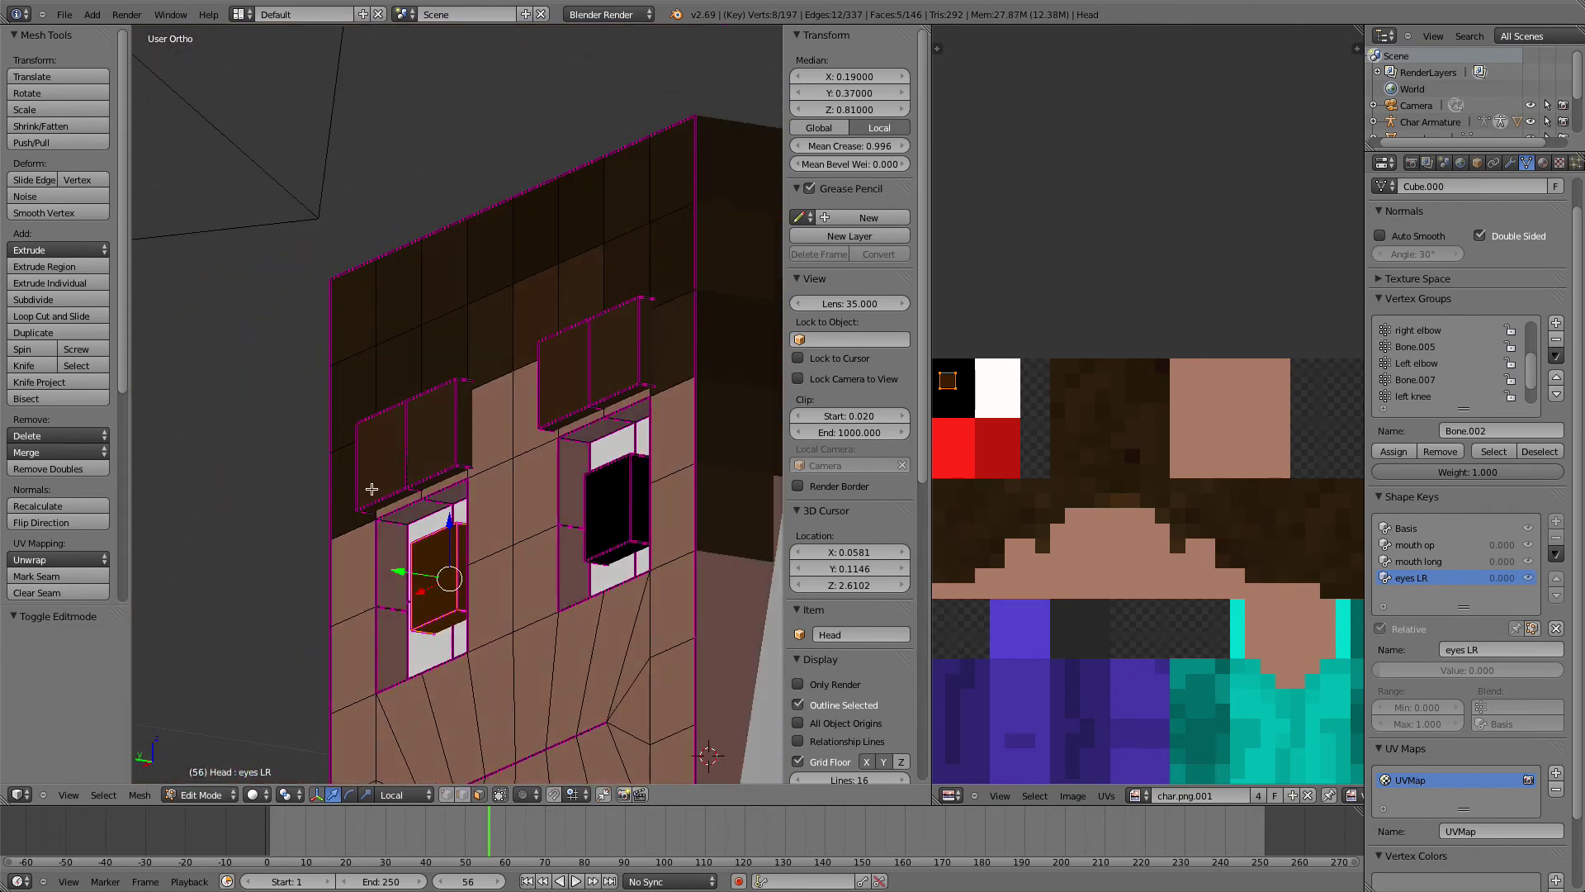
Add all five faces of the other pupil block to the selection
right_click(599, 510, "shift")
right_click(622, 531, "shift")
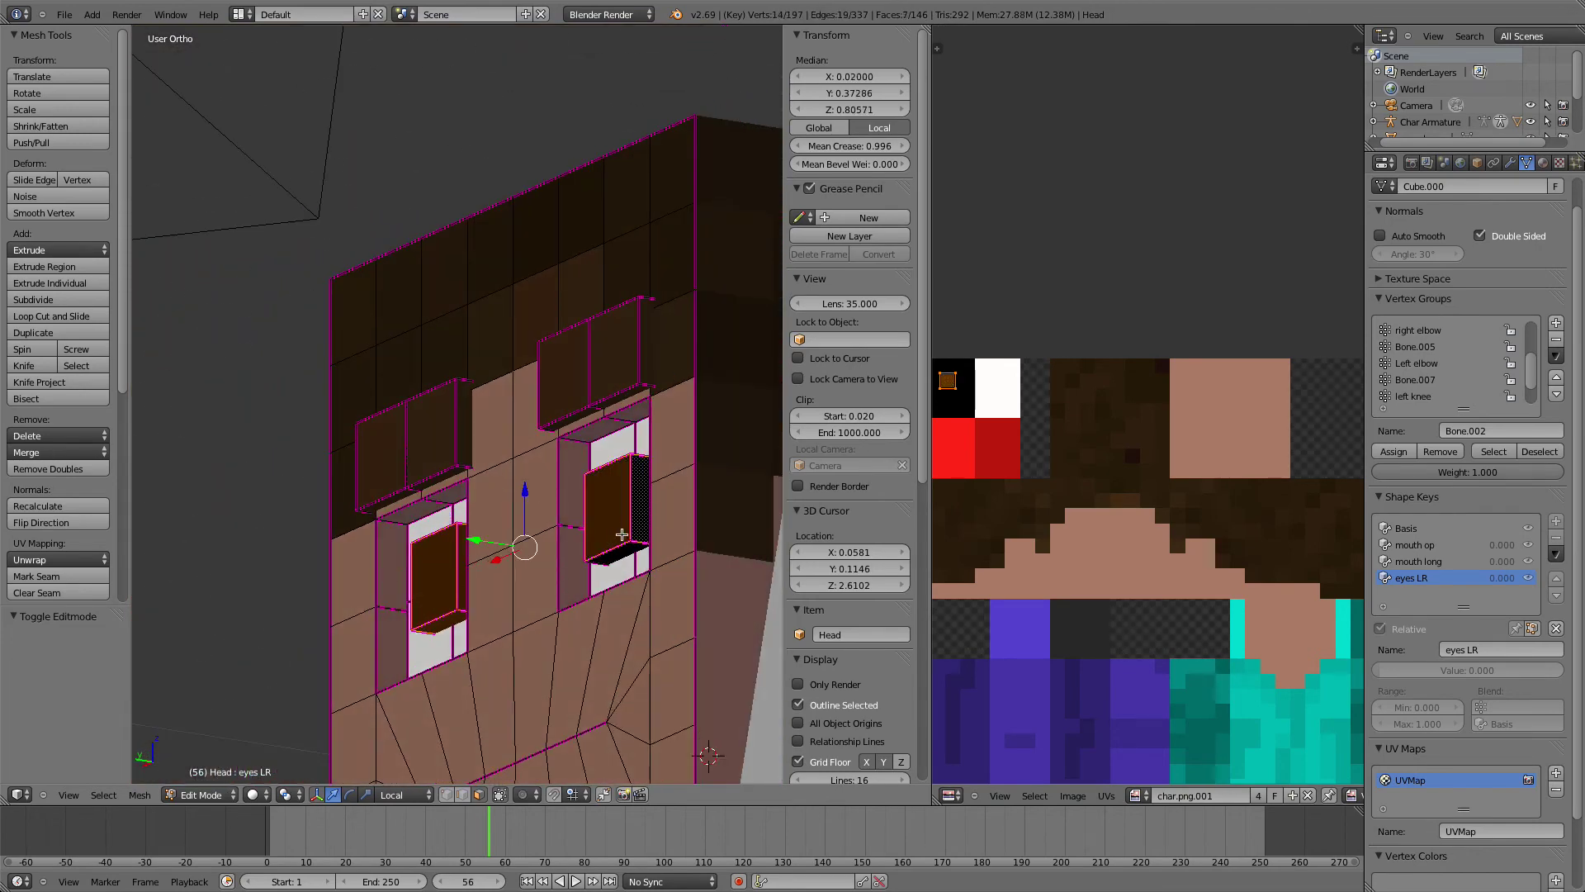
right_click(596, 549, "shift")
middle_click_drag(596, 549, 704, 642)
right_click(689, 602, "shift")
right_click(704, 459, "shift")
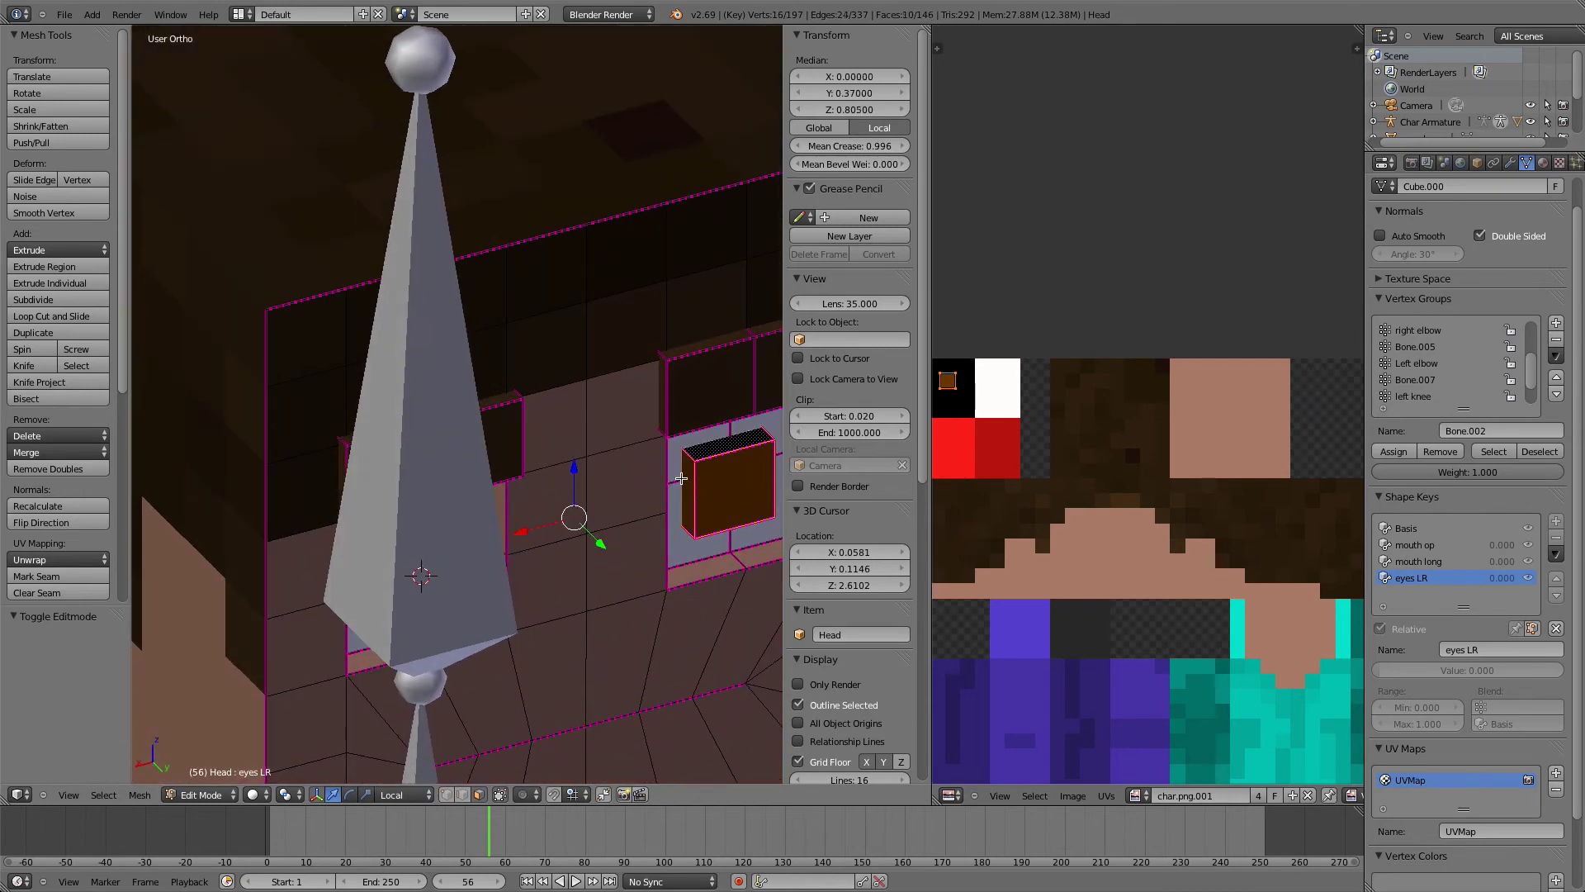
In the back orthographic view, move both pupils -0.100 along X within the eyes
scroll(613, 532, "down", 4)
middle_click_drag(613, 532, 500, 512)
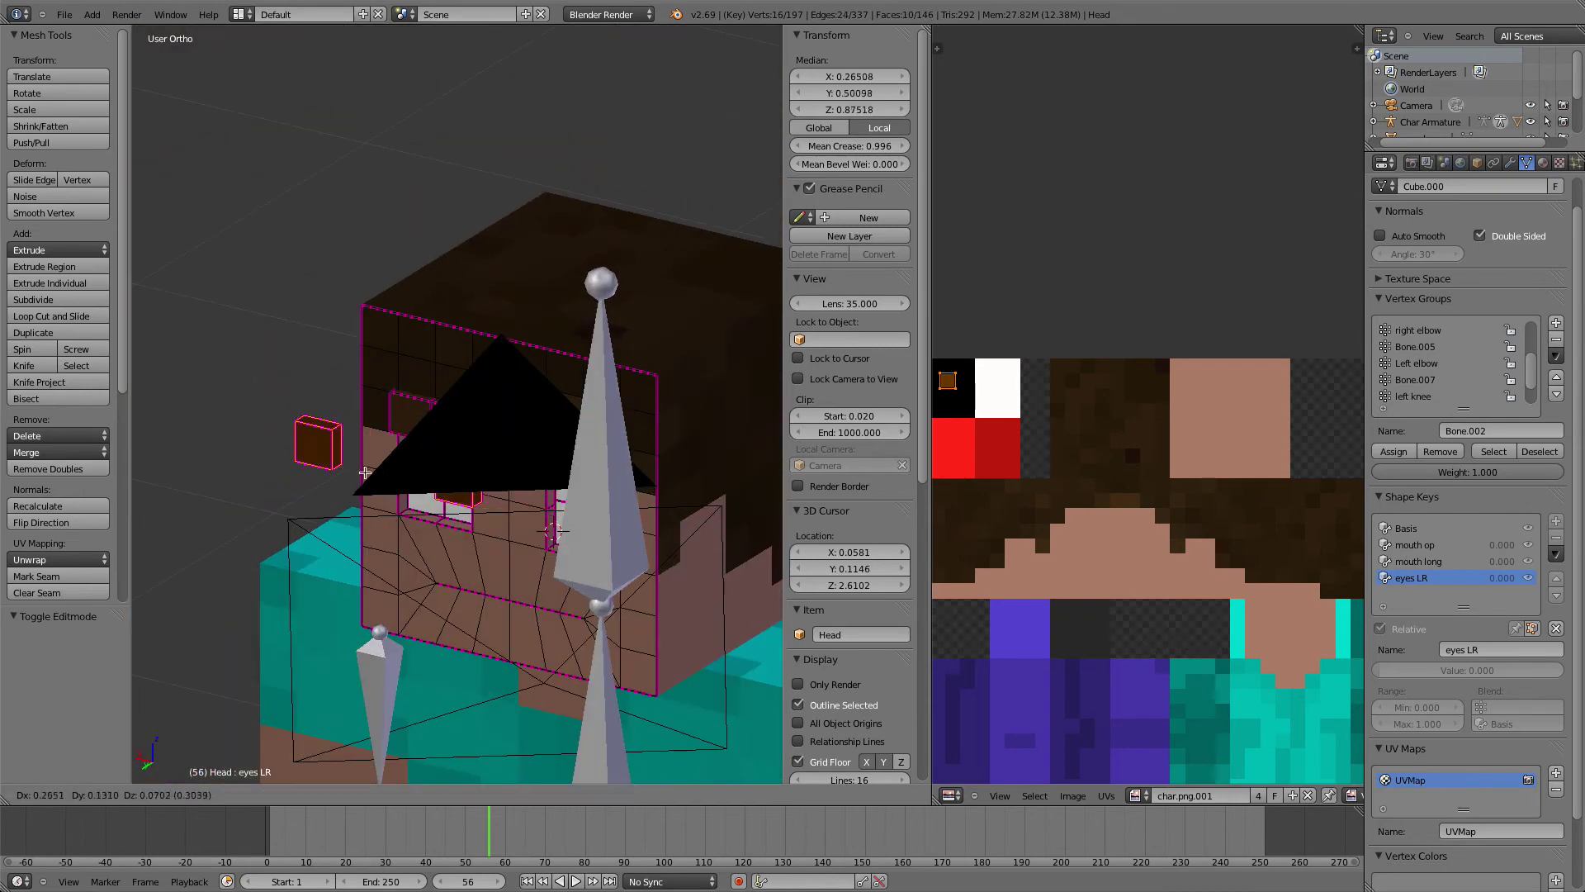
key("KP_1")
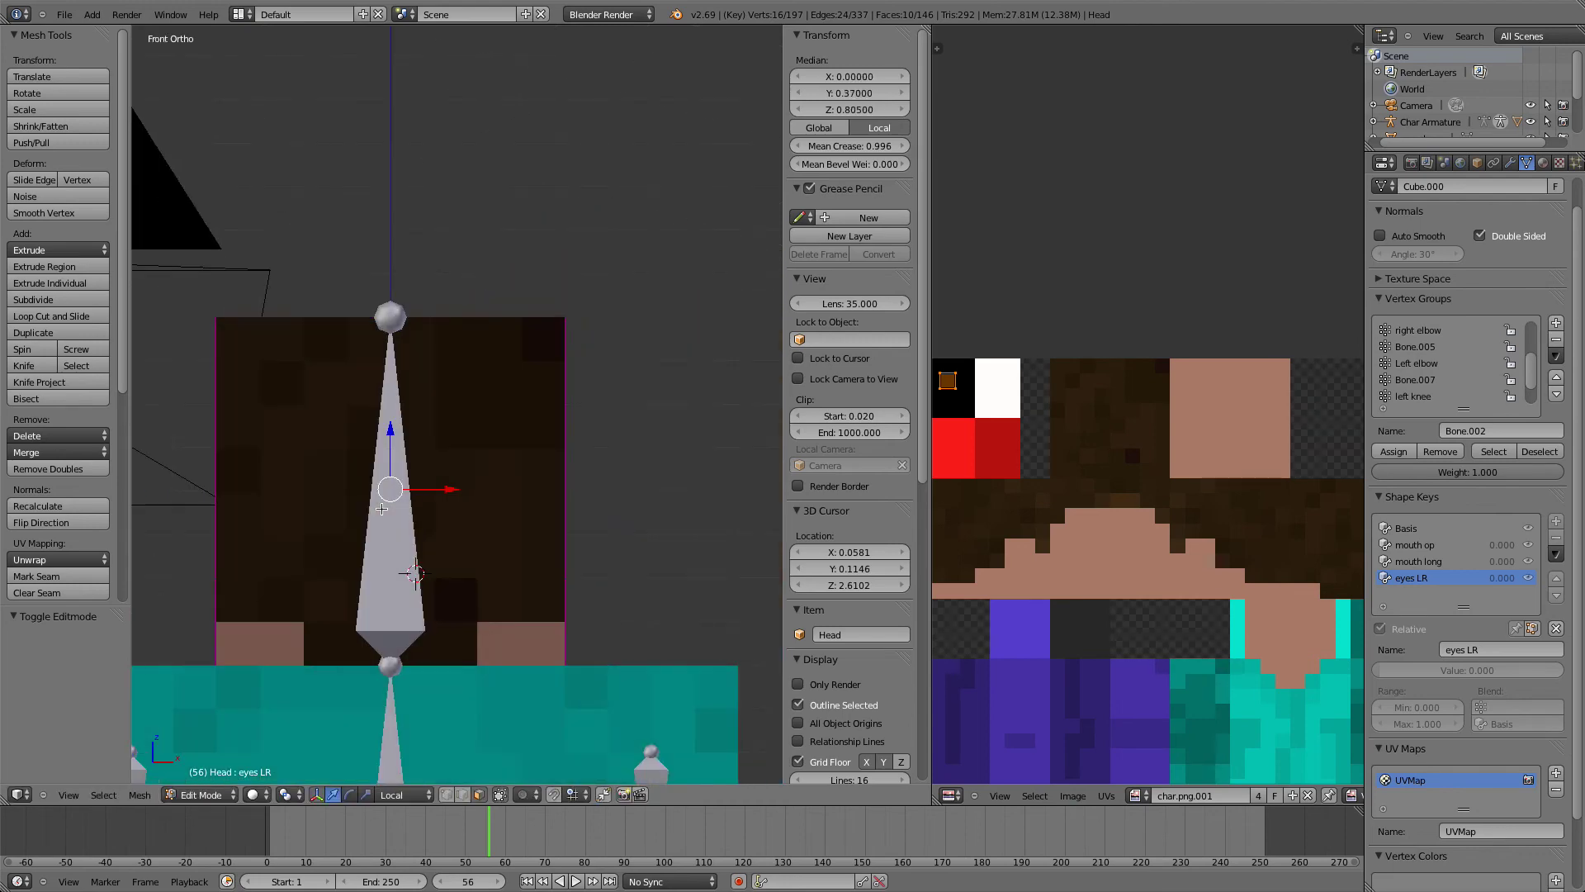
key("ctrl+KP_1")
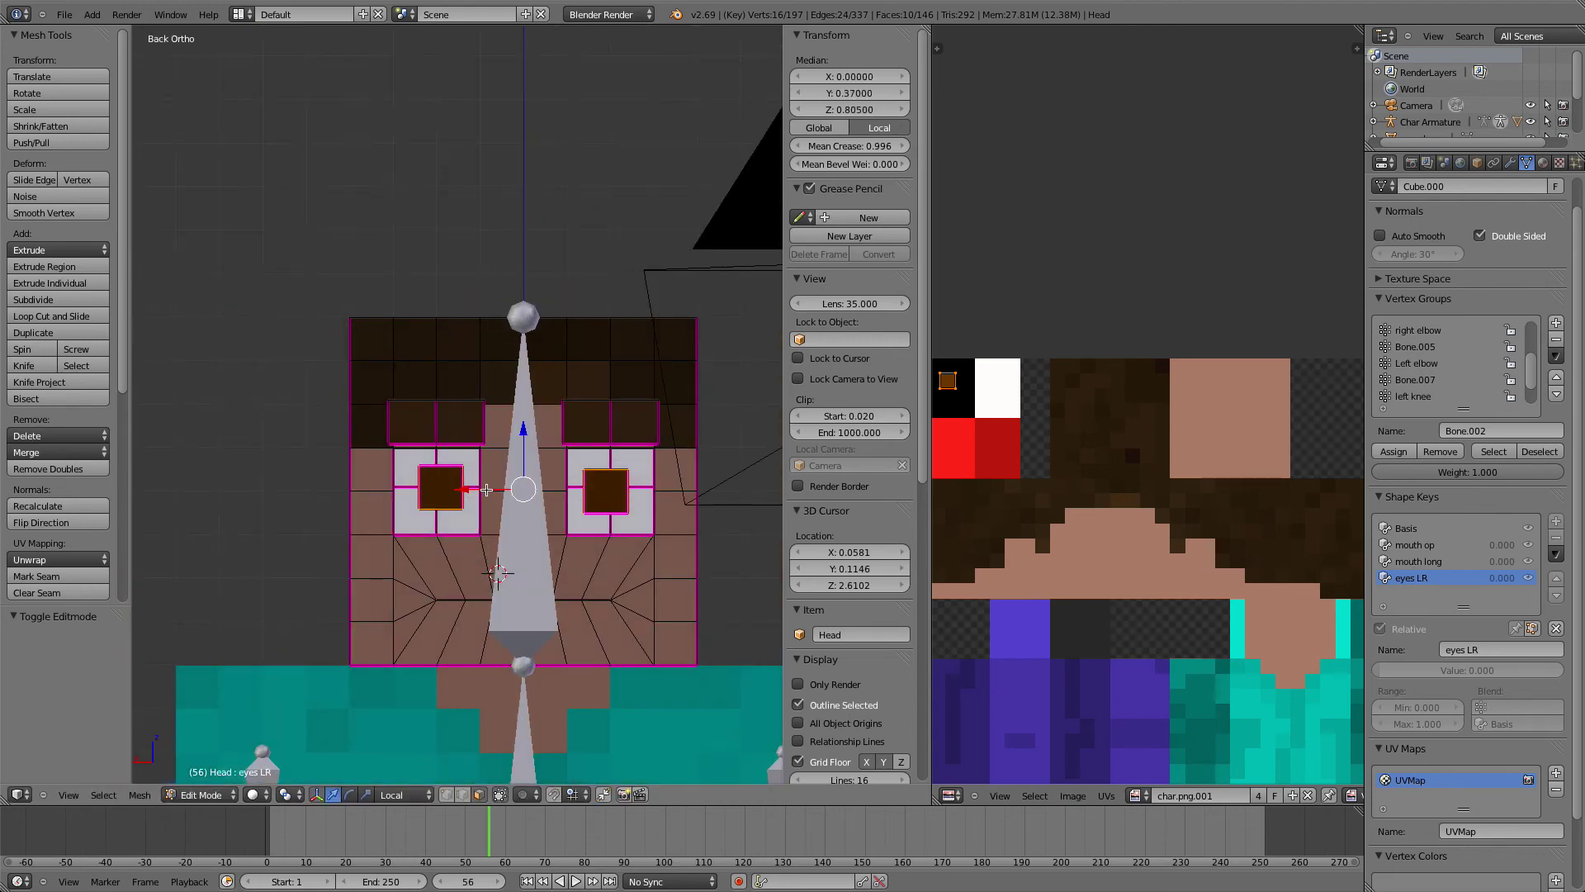
mouse_move(488, 490)
left_mouse_down()
mouse_move(522, 490)
mouse_move(496, 491)
left_mouse_up()
scroll(547, 568, "up", 5)
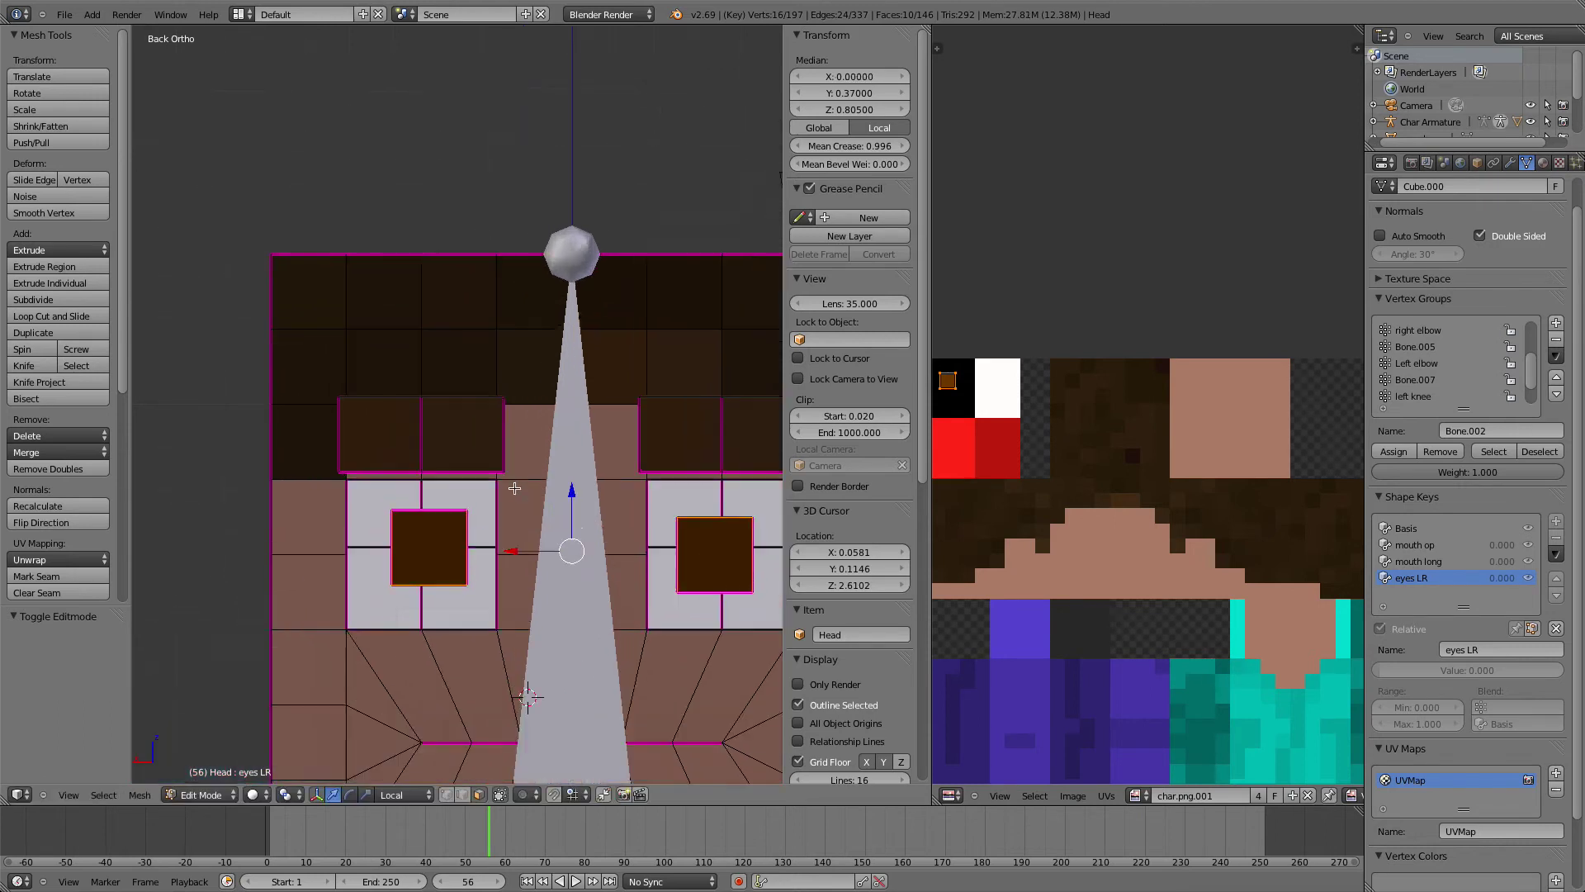
middle_click_drag(547, 568, 311, 506, "shift")
left_click_drag(355, 512, 436, 511)
Select only the five faces of the pupil block at the outer edge of its eye, using wireframe for hidden faces
right_click(661, 521)
middle_click_drag(657, 518, 678, 552)
right_click(592, 494)
right_click(599, 445, "shift")
right_click(610, 461, "shift")
key("z")
right_click(633, 521, "shift")
right_click(669, 498, "shift")
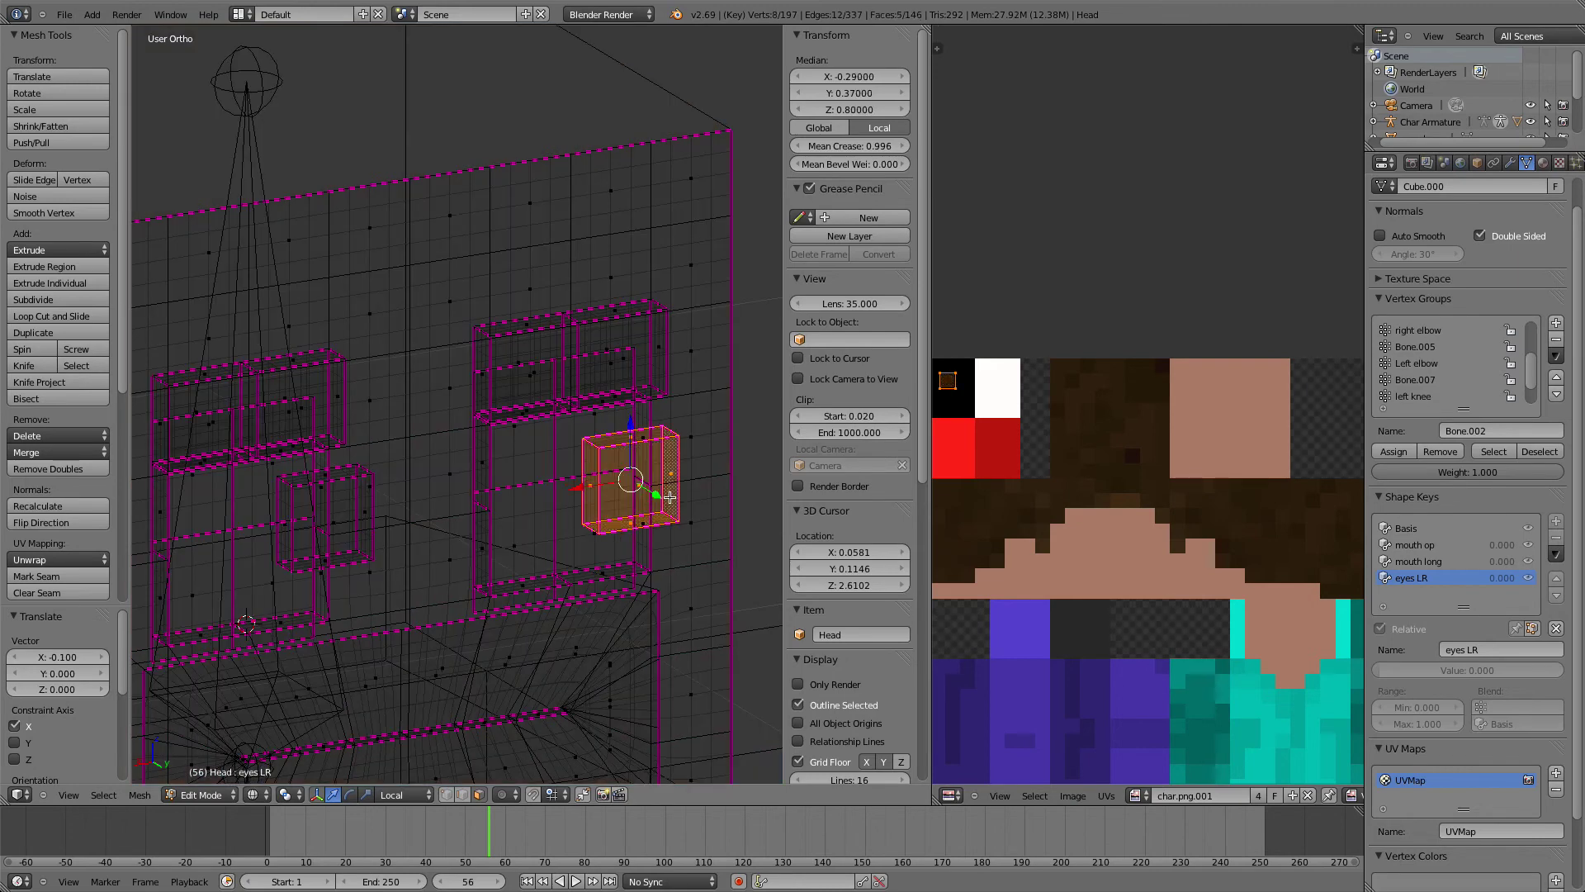
In the solid back view, nudge the selected pupil -0.010 along X and return to object mode
key("z")
key("ctrl+KP_1")
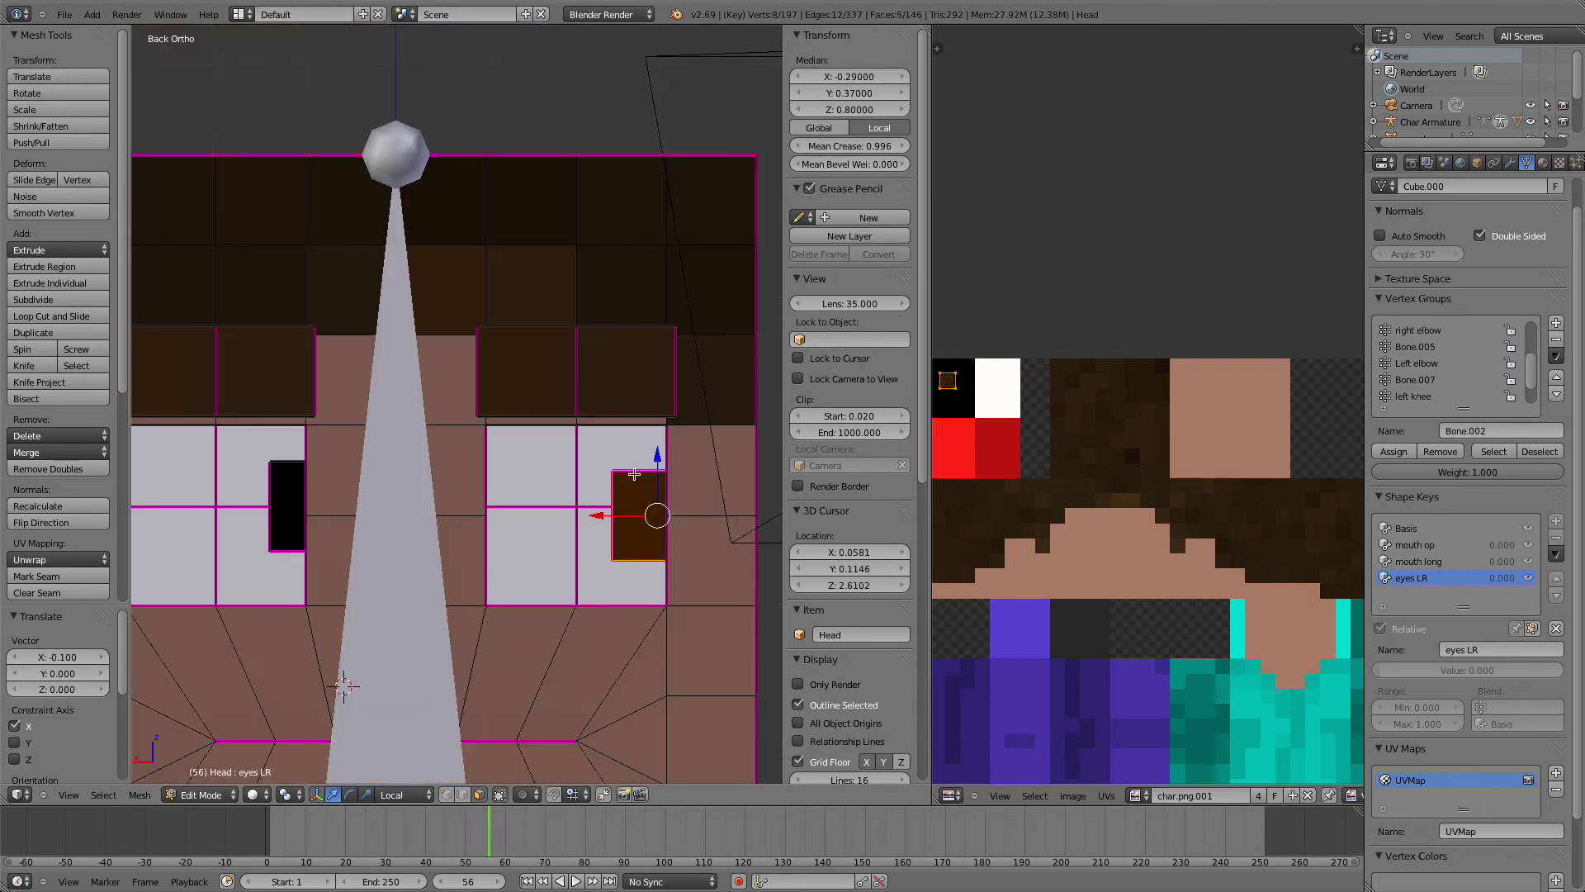
left_click_drag(616, 520, 625, 519)
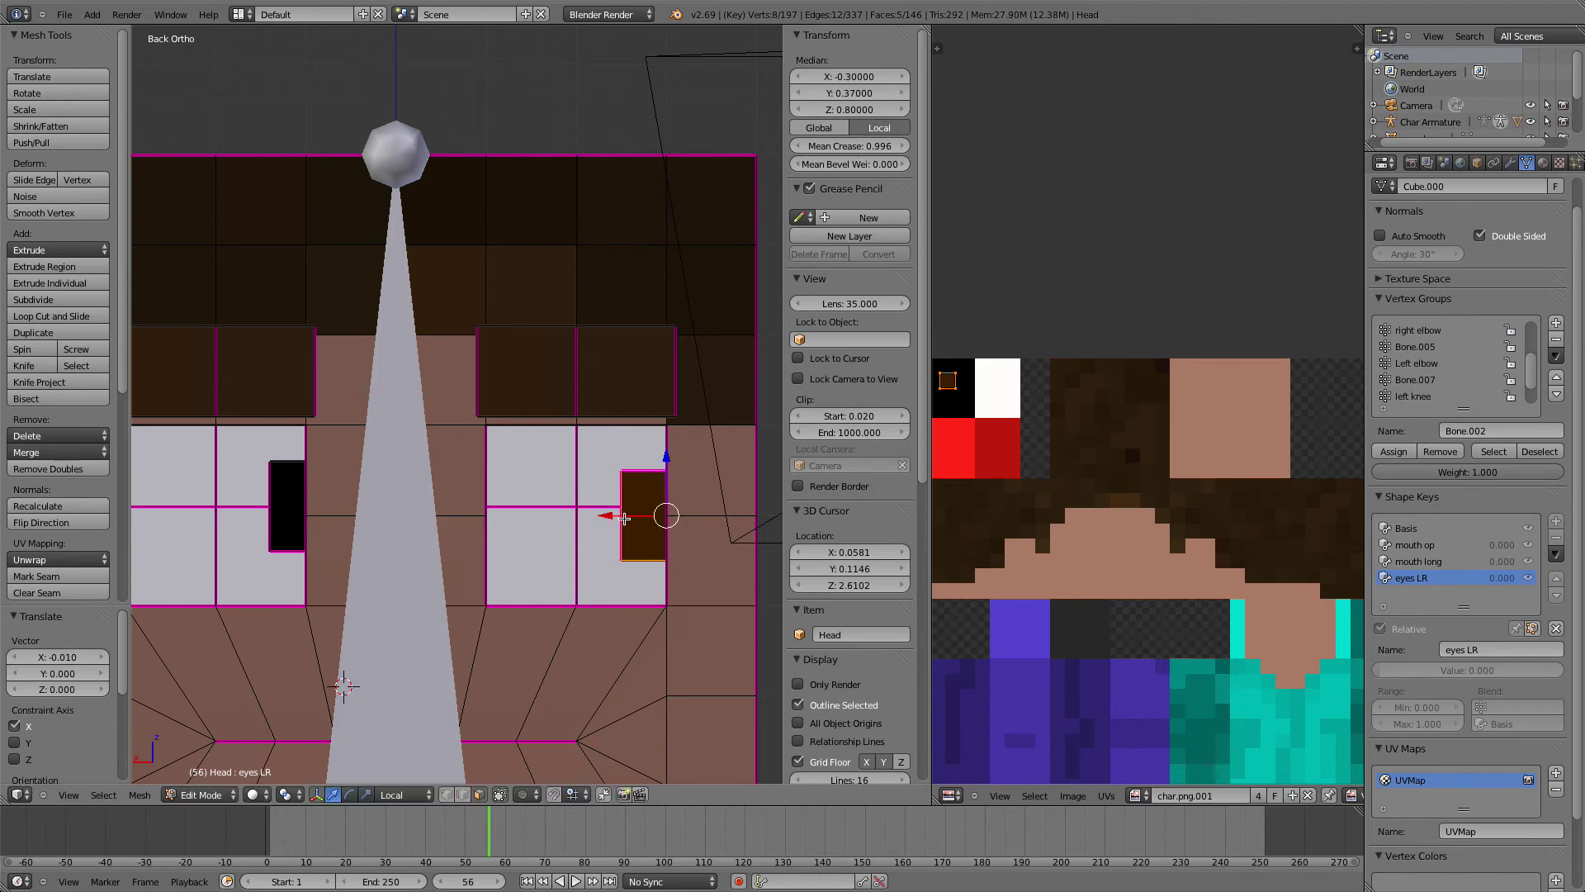
scroll(591, 538, "down", 5)
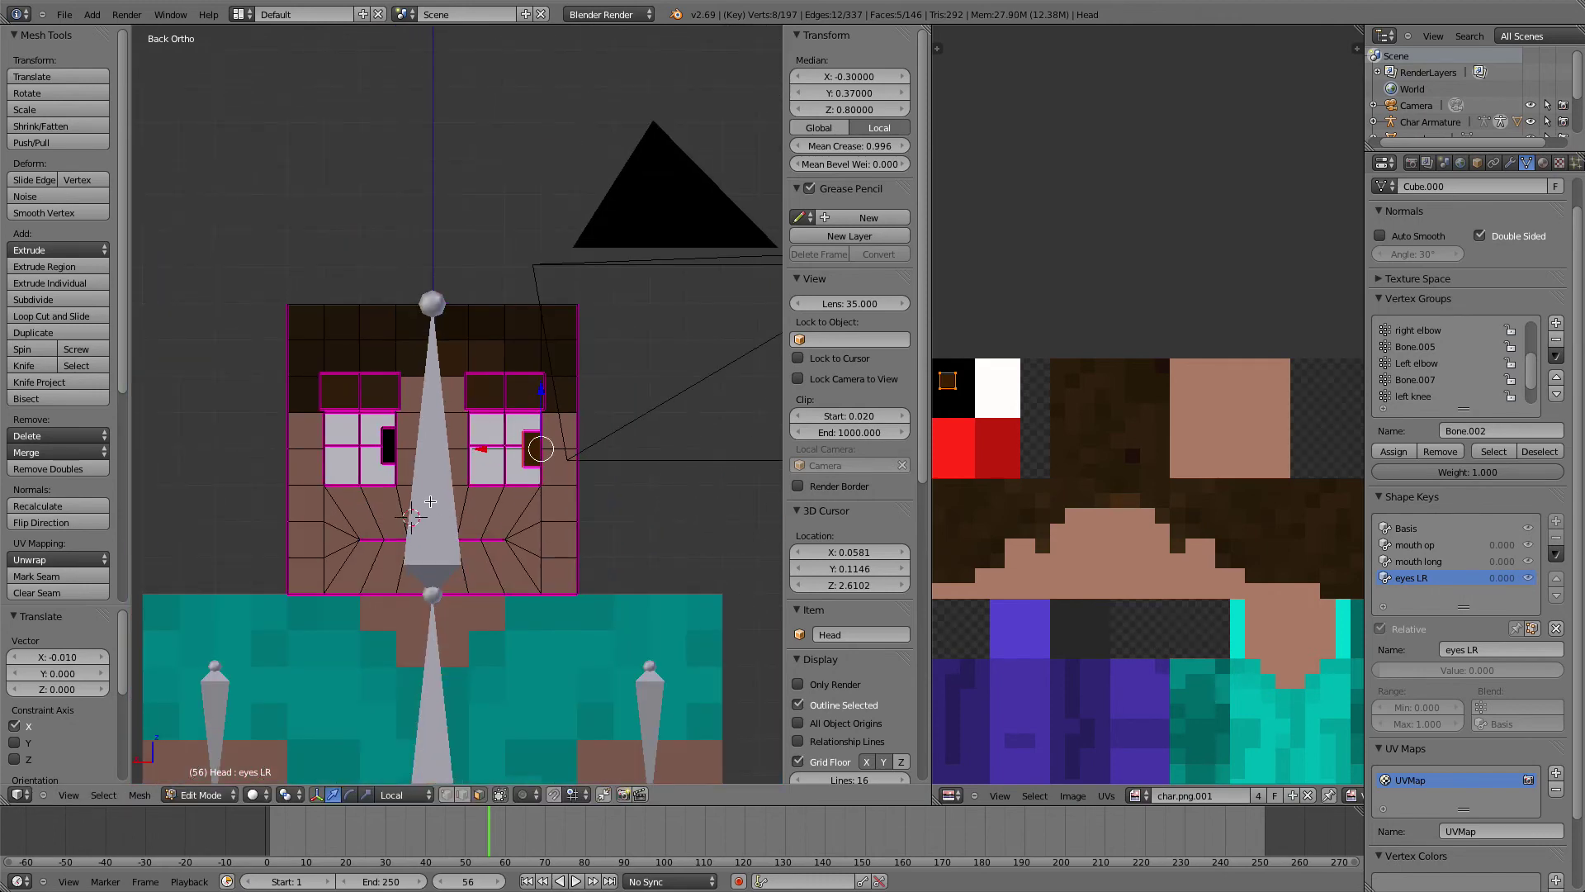
key("Tab")
Lower the "eyes LR" range minimum to -1.000 and preview the key's influence in both directions
left_click(1382, 666)
left_click(1382, 666)
left_click(1382, 666)
left_click(1382, 666)
left_click(1382, 666)
left_click(1382, 667)
left_click(1382, 666)
left_click_drag(1371, 665, 1333, 665)
left_click_drag(1420, 628, 1552, 628)
key("Escape")
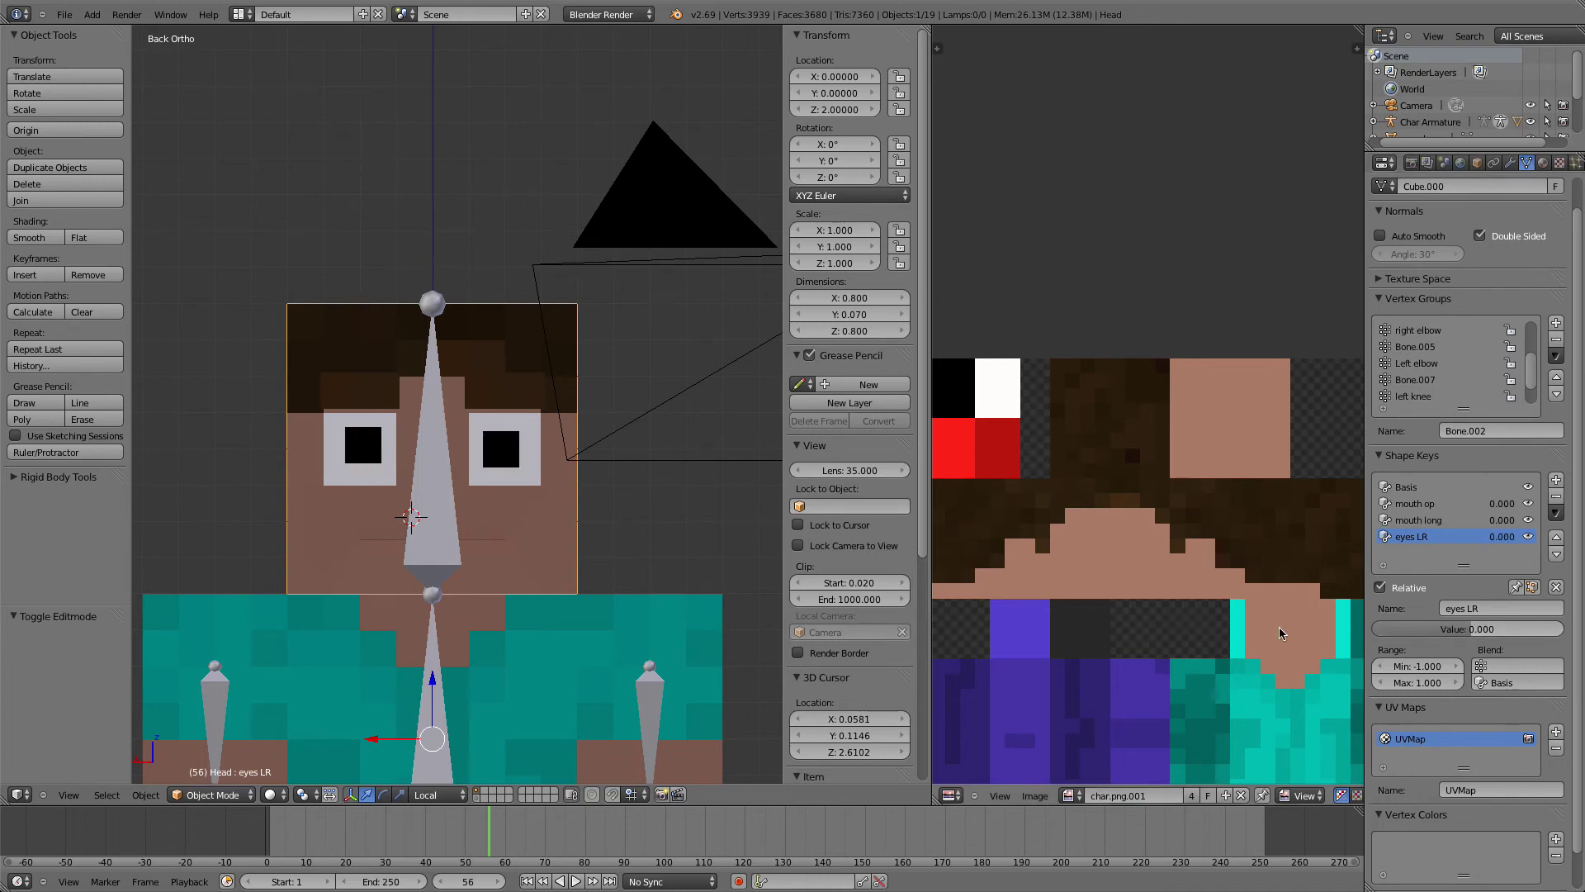
Adjust the "eyes LR" range minimum and set it to 0.000
left_click(1382, 668)
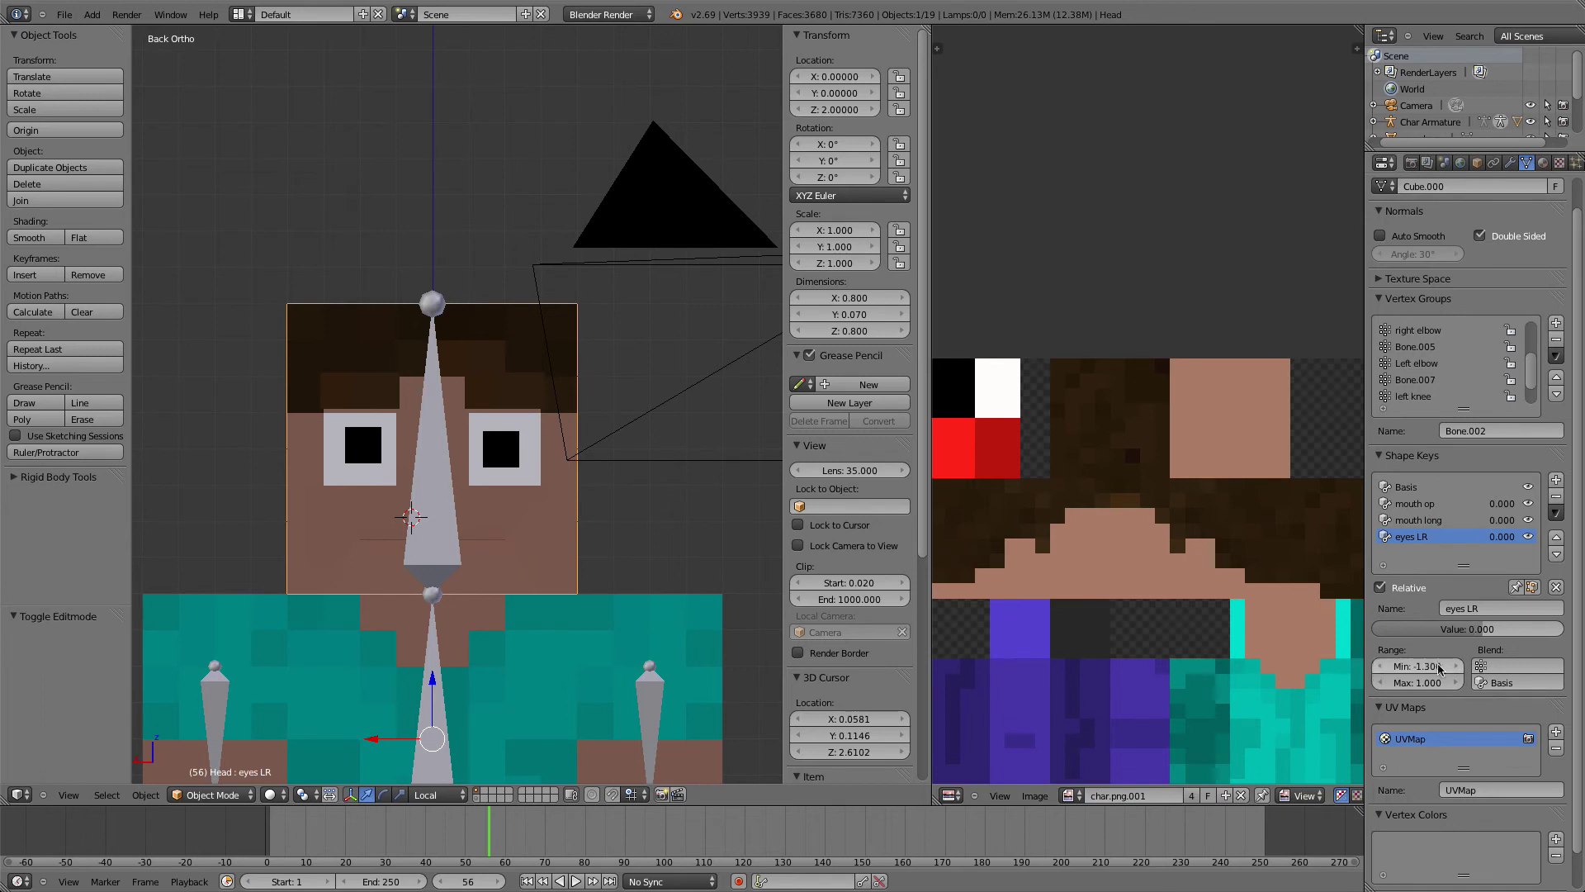
left_click(1458, 666)
left_click(1458, 667)
left_click(1458, 666)
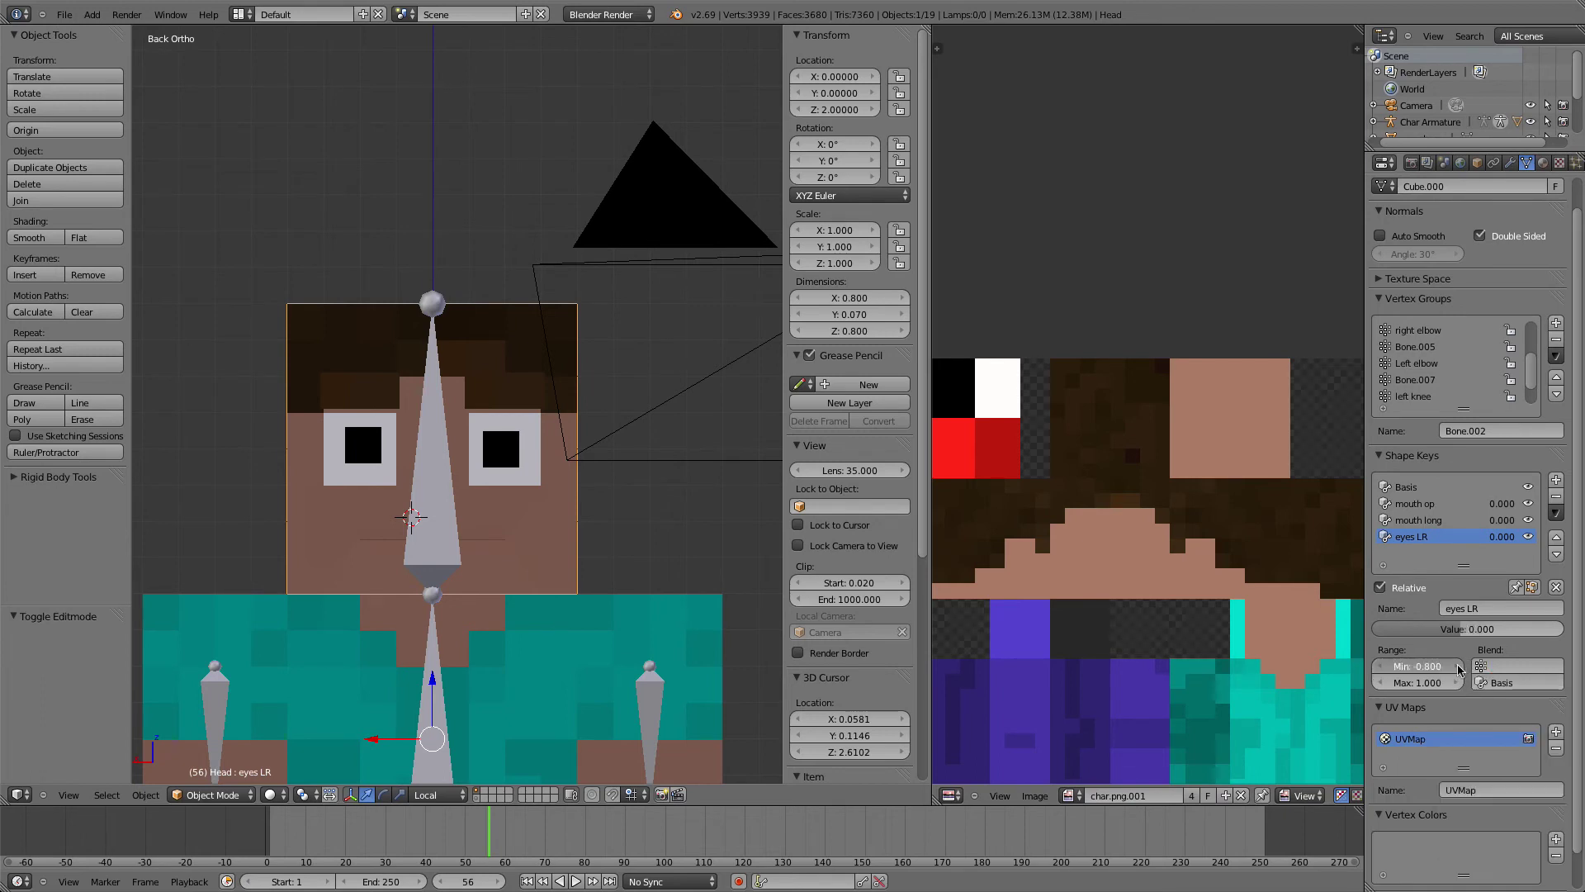
mouse_move(1416, 667)
left_mouse_down()
mouse_move(1474, 666)
mouse_move(1441, 666)
left_mouse_up()
left_click(1458, 667)
left_click(1458, 666)
left_click(1457, 666)
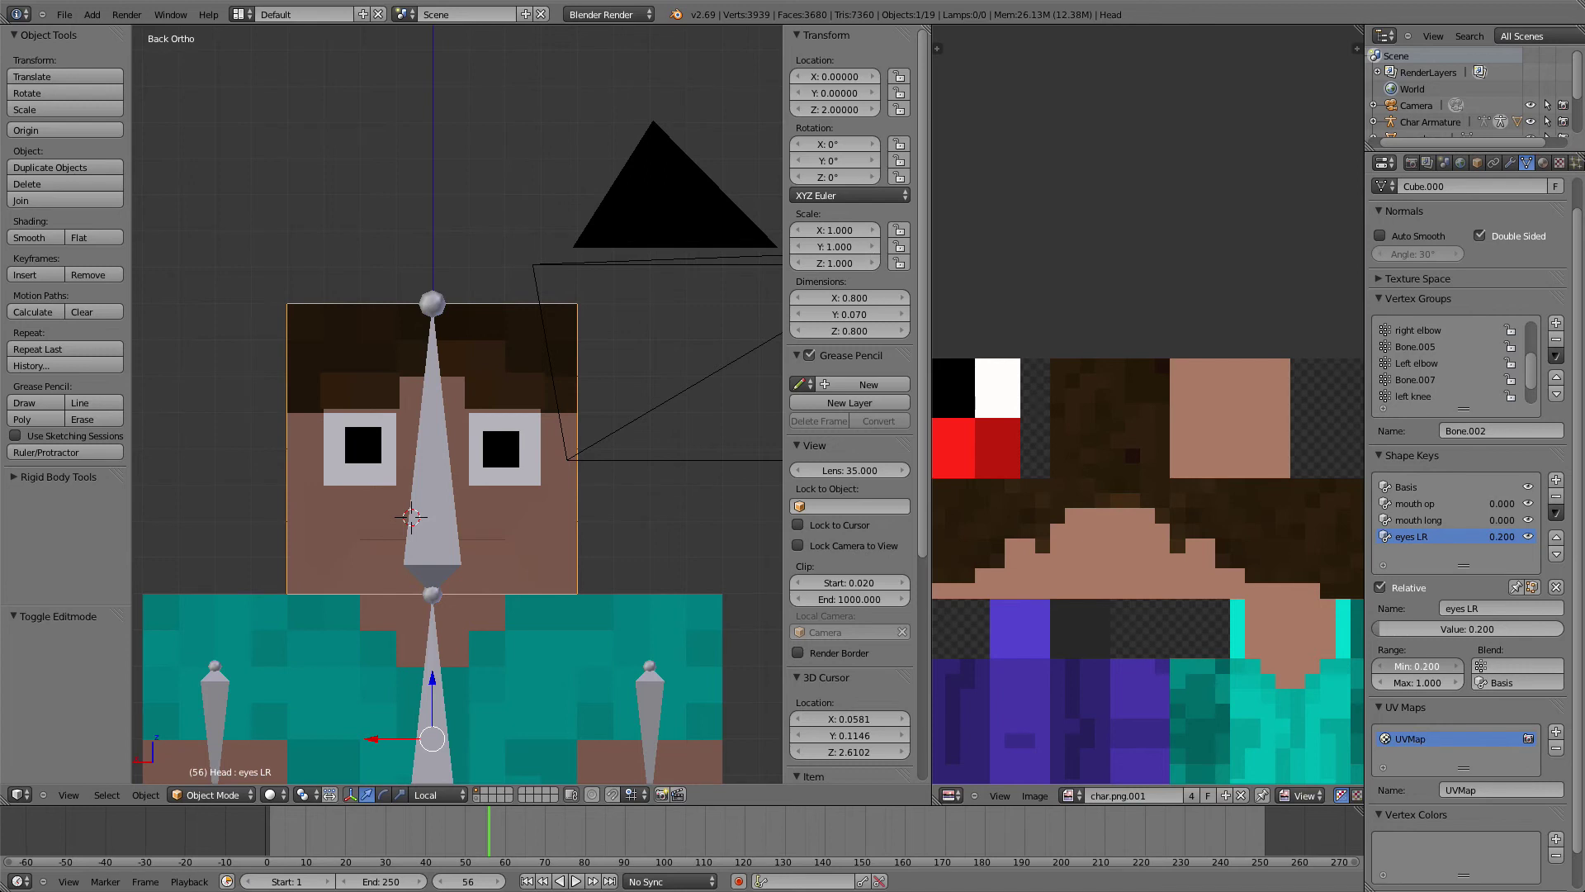
left_click_drag(1417, 666, 1400, 667)
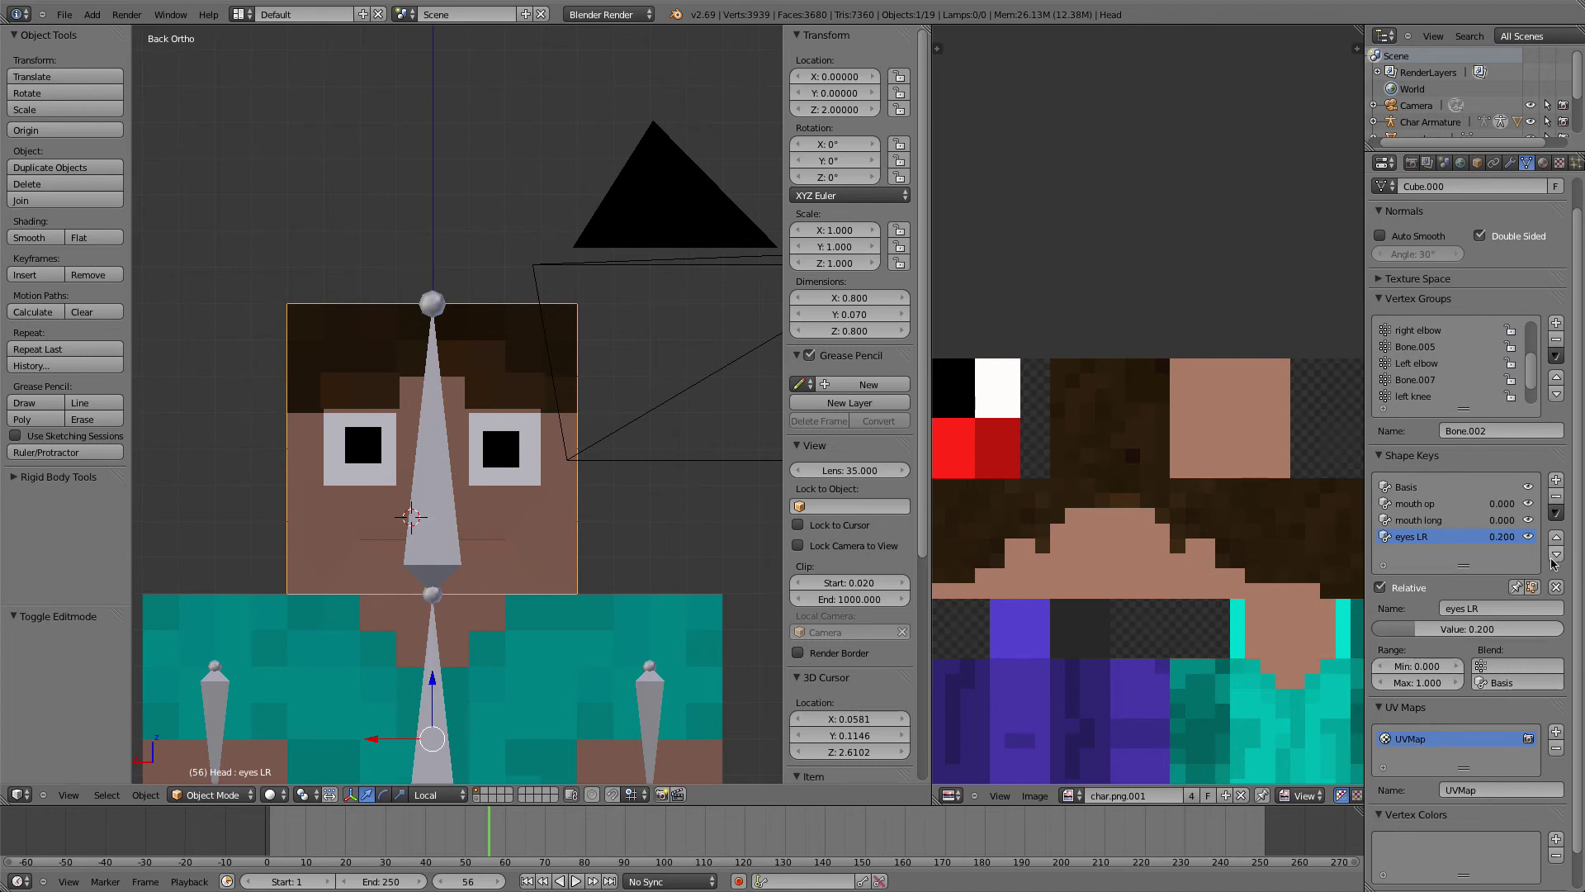
Clear the shape key influences and preview "eyes LR" from its zero value
left_click(1557, 587)
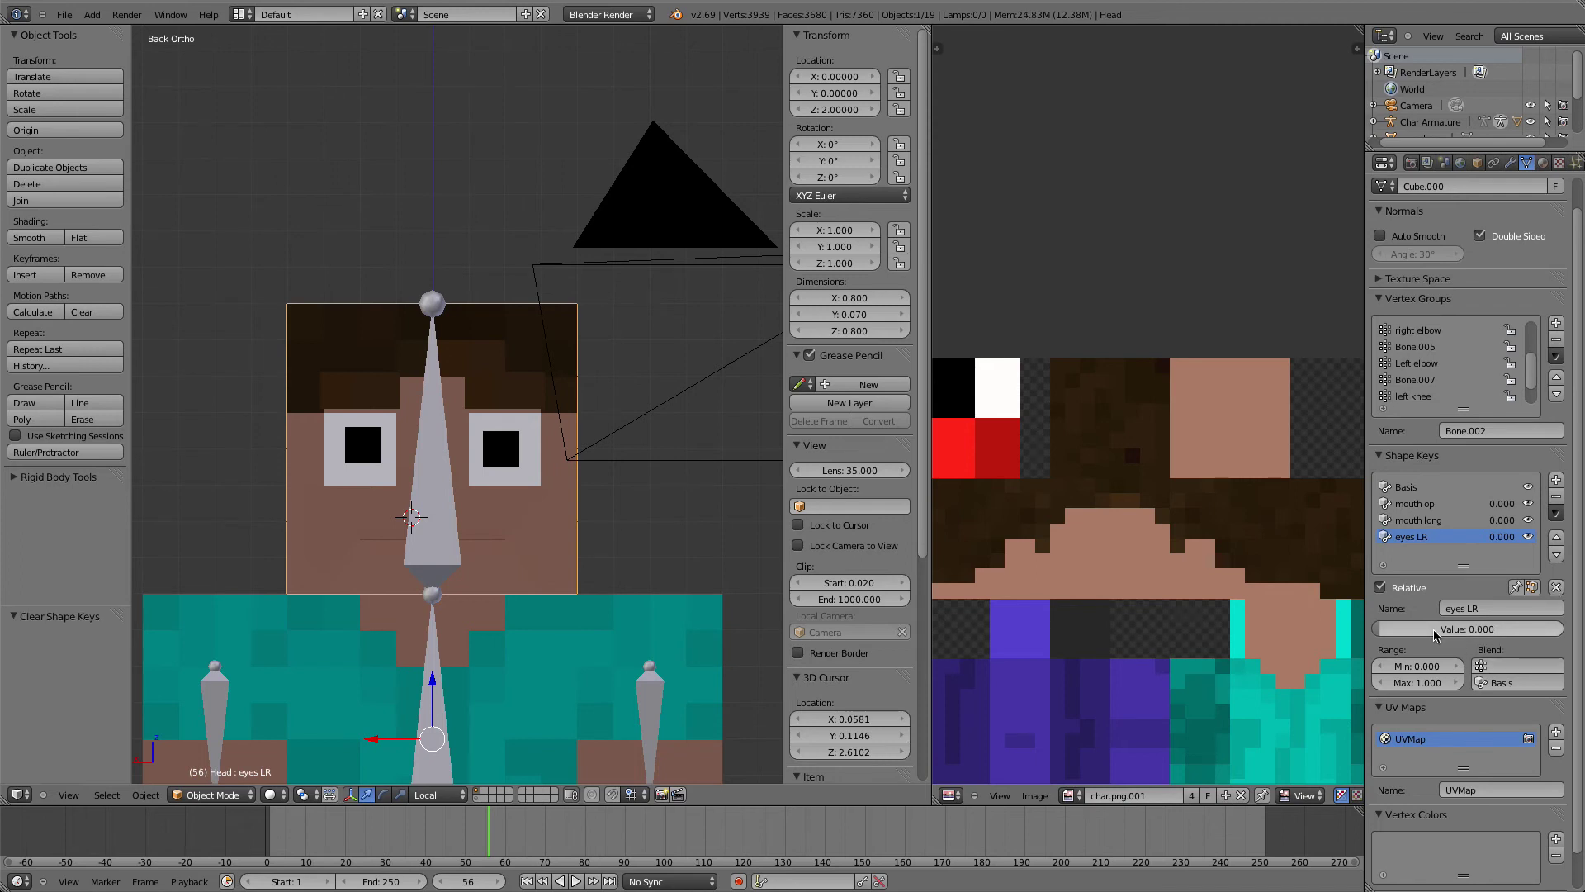
left_click_drag(1430, 629, 1375, 629)
scroll(600, 501, "up", 1)
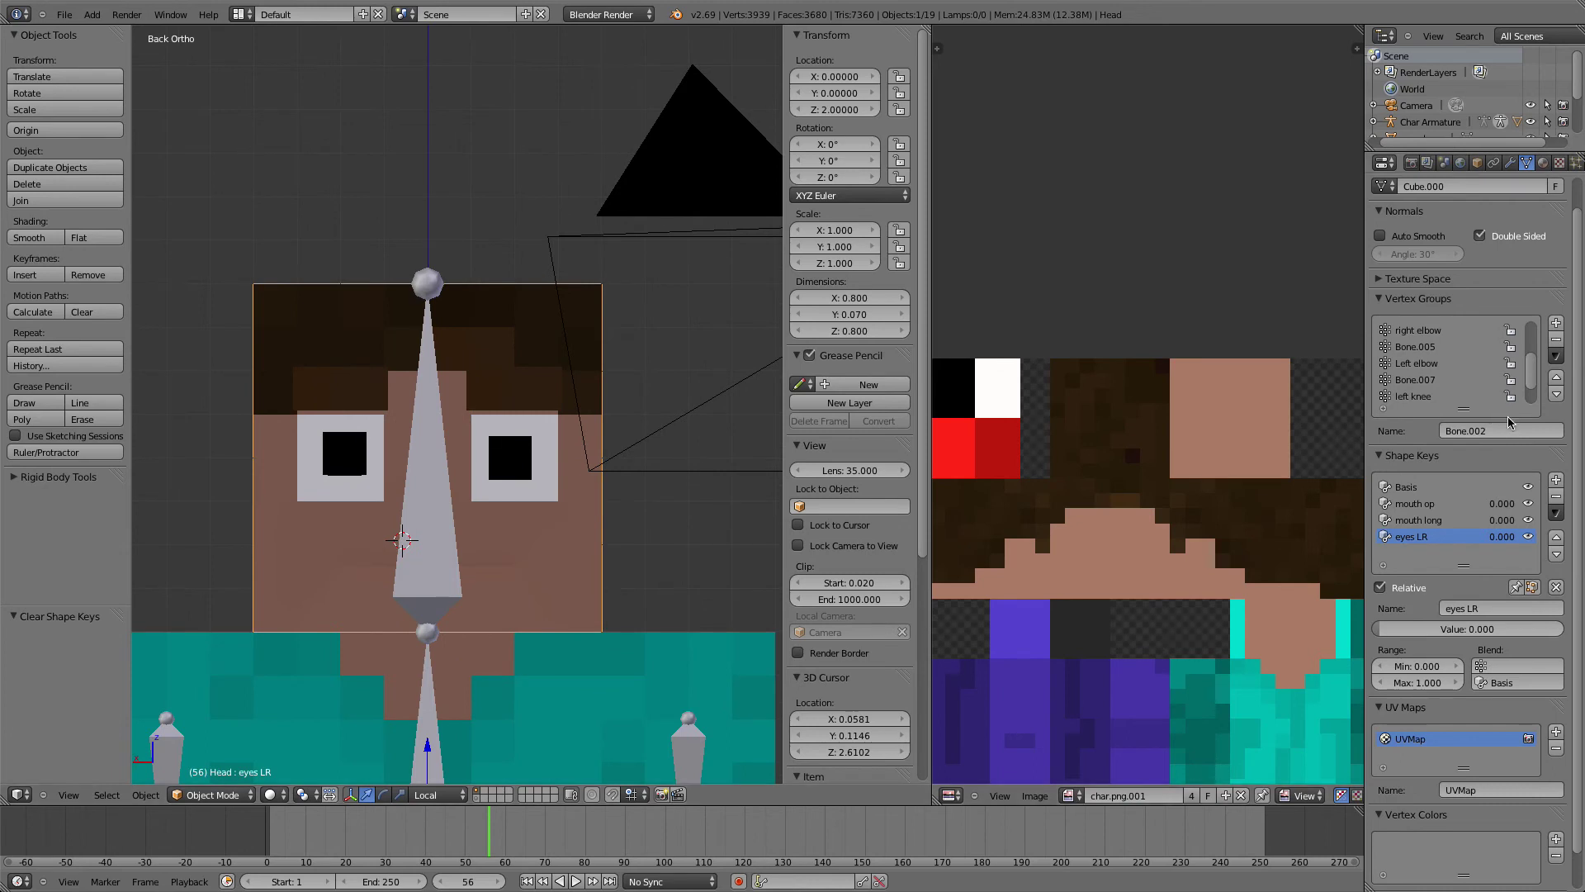
Rename the "eyes LR" shape key to "eyes R" and preview its influence
left_click(1487, 608)
key("Return")
mouse_move(1374, 628)
left_mouse_down()
mouse_move(1560, 629)
mouse_move(1377, 628)
left_mouse_up()
Add a shape key and, in wireframe edit mode, move the already selected pupil 0.090 along X
left_click(1556, 479)
key("Tab")
scroll(421, 475, "up", 1)
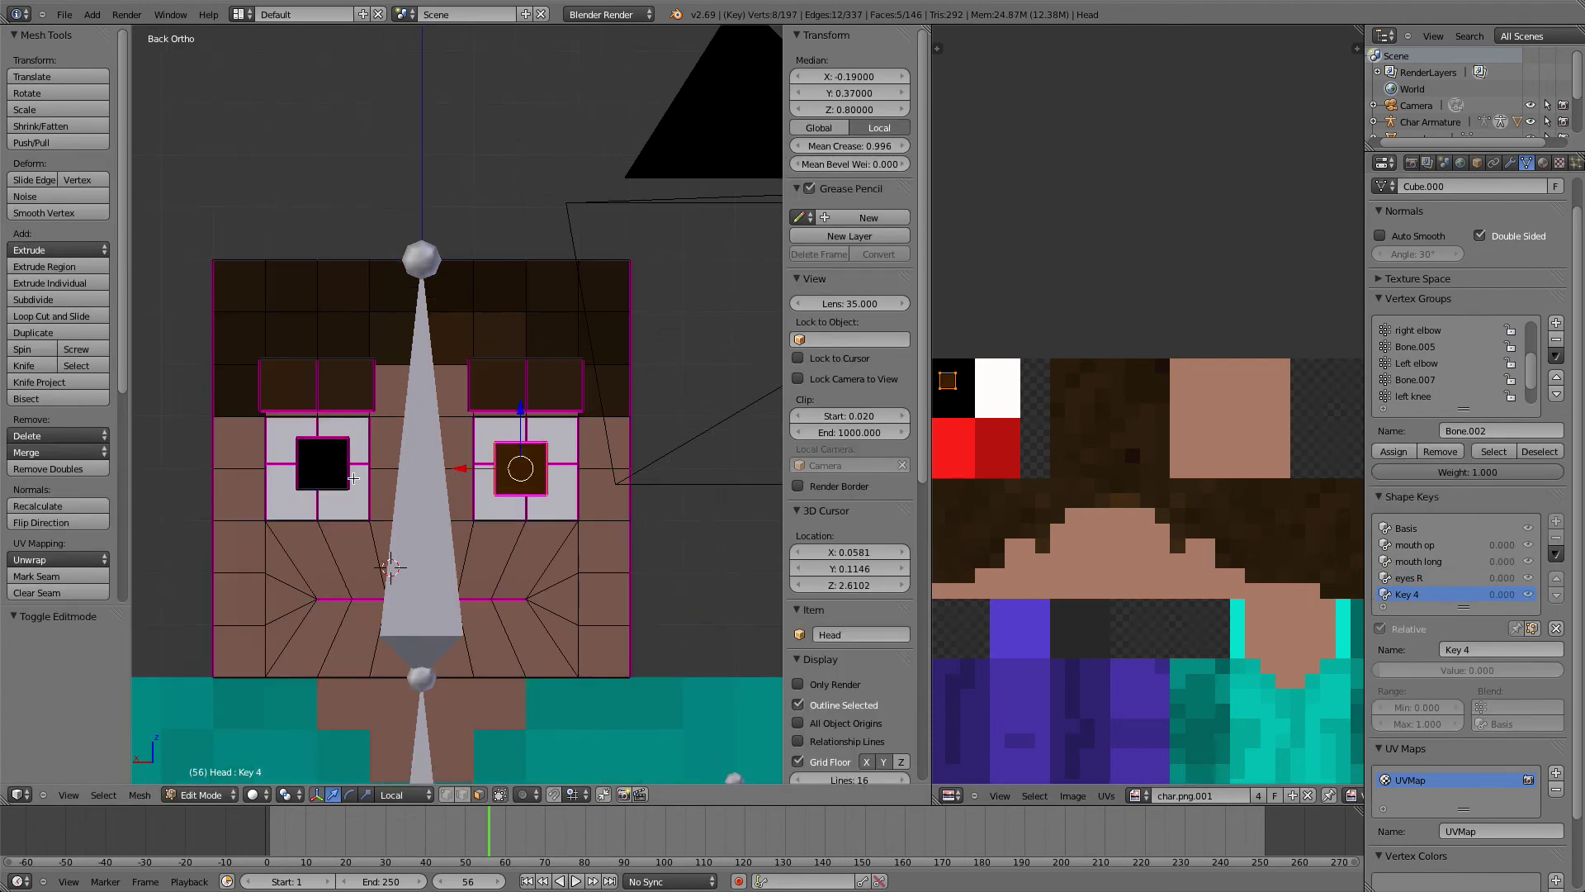
key("z")
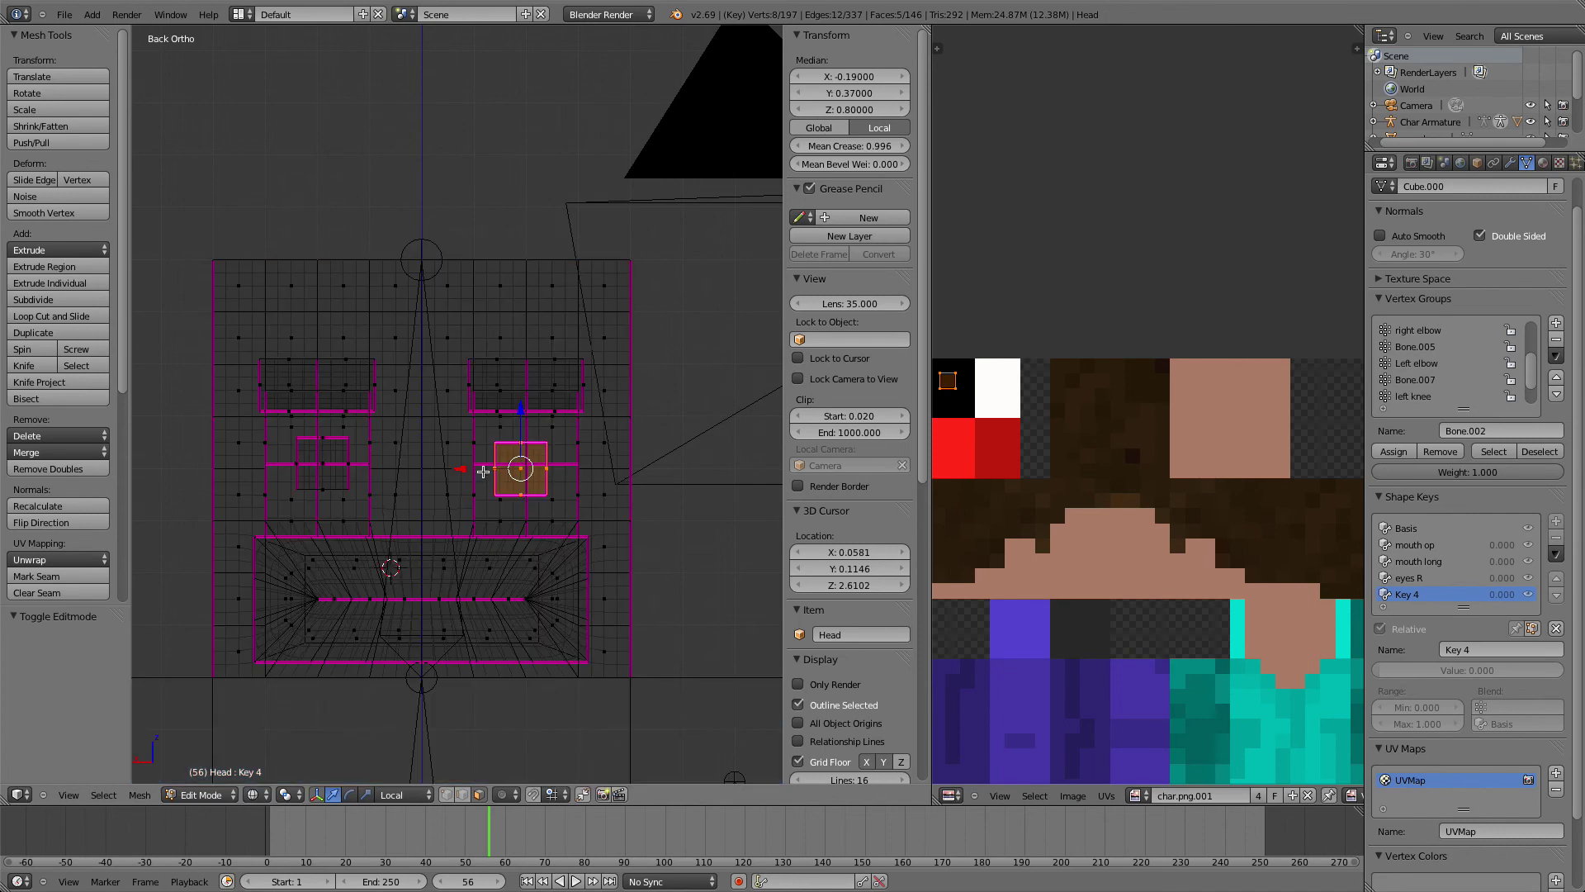
key("g")
key("x")
left_click(430, 471)
Select the other pupil, shift it along X in the same direction, and return to object mode with the textured view
middle_click_drag(322, 448, 354, 458, "shift")
right_click(362, 484)
key("b")
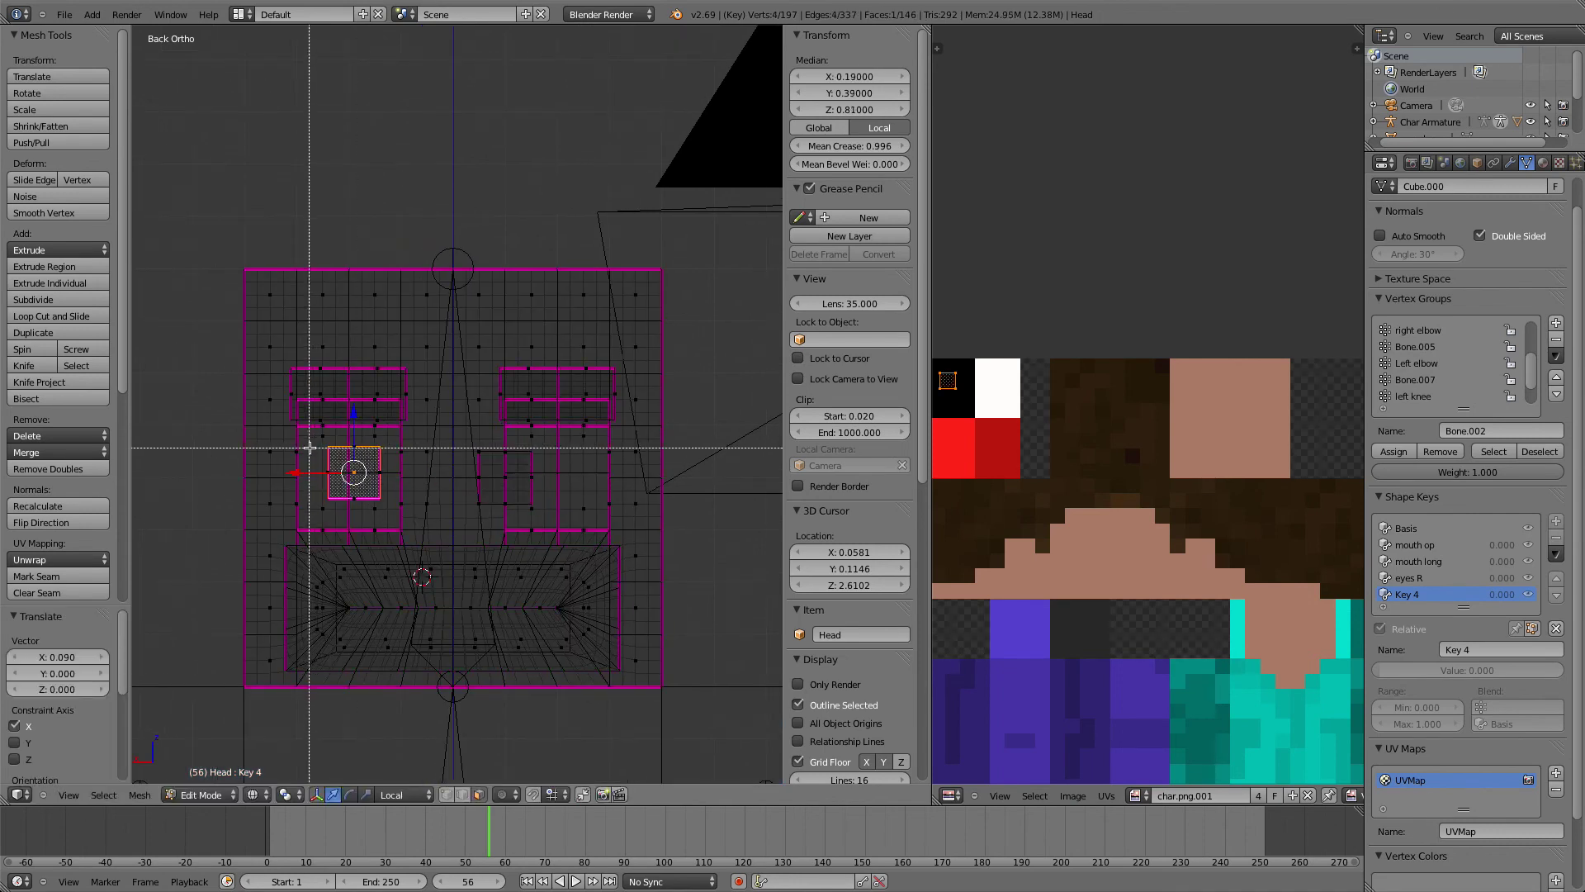
left_click_drag(327, 444, 391, 507)
key("g")
key("x")
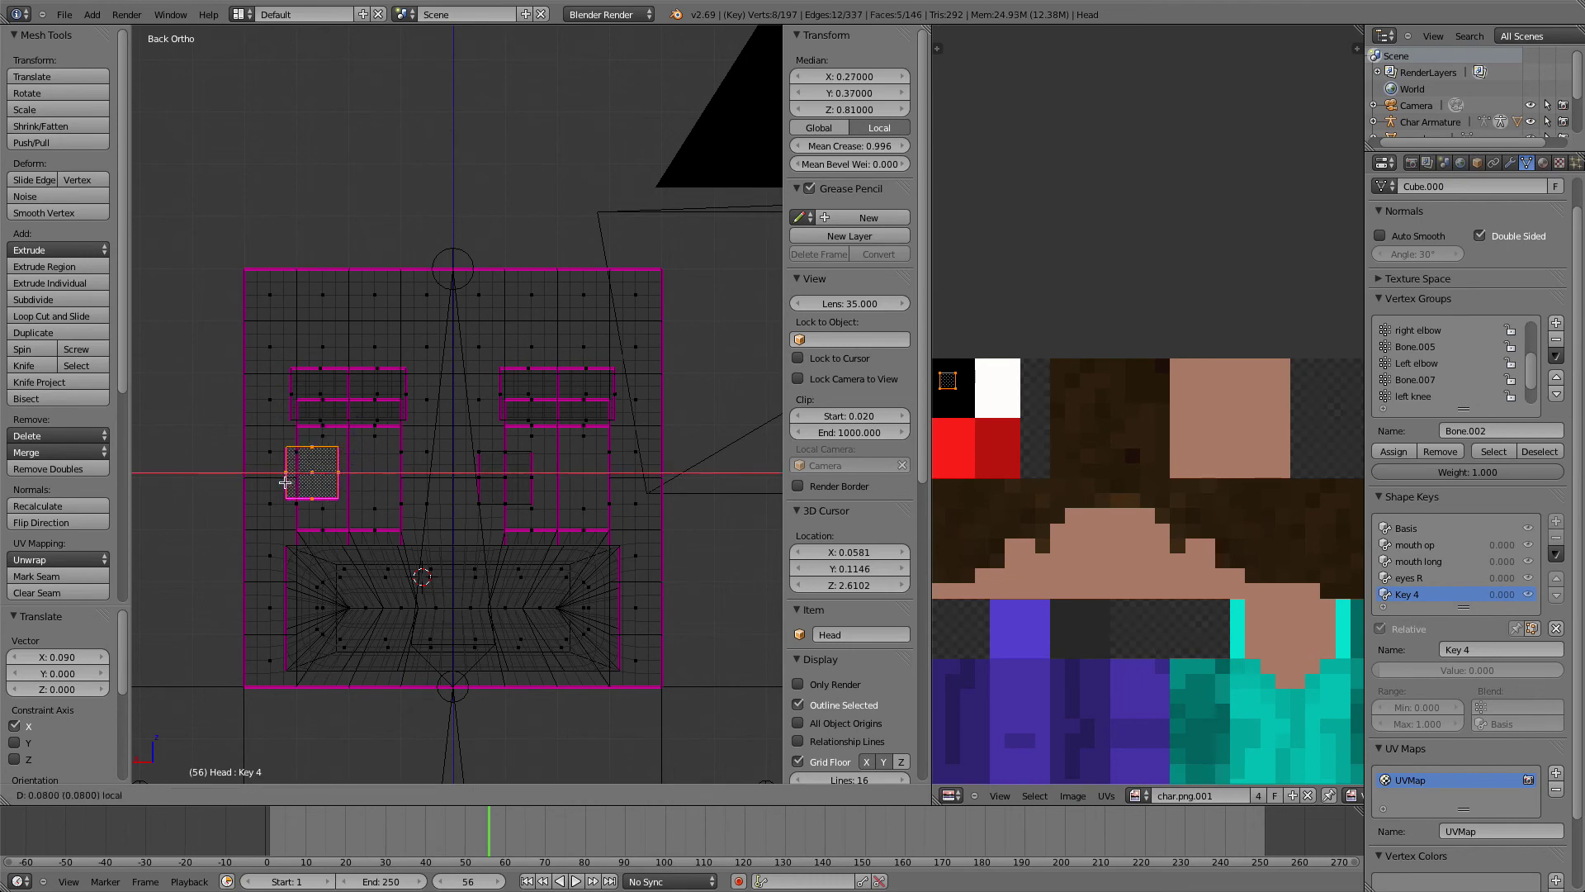
left_click(272, 484)
key("alt+z")
key("Tab")
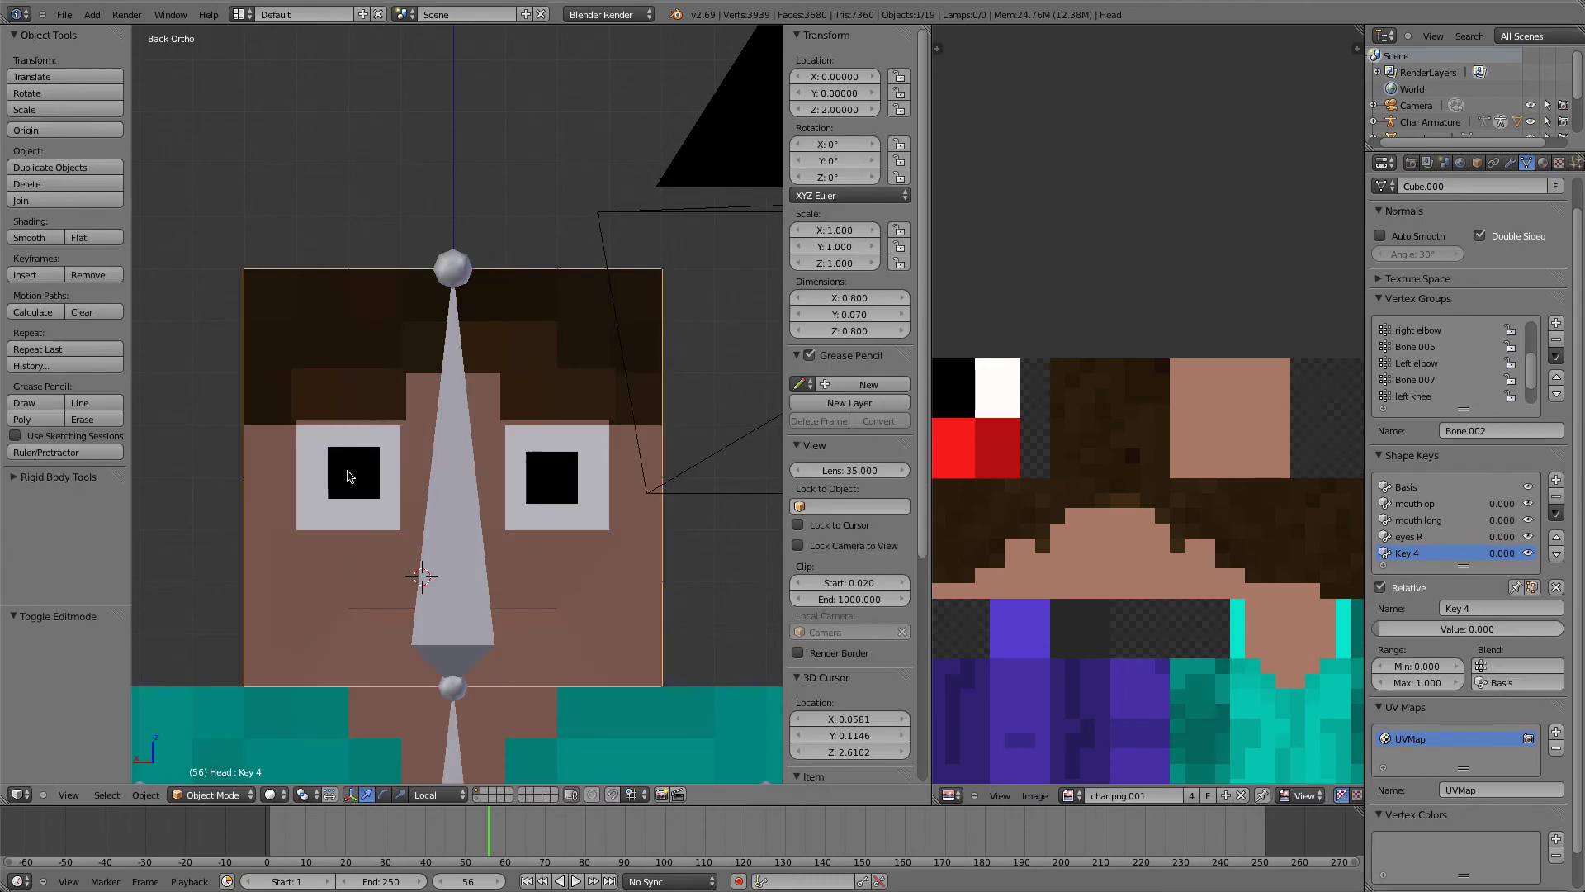
Preview the new shape key, name it "eyes L", and add another shape key named "eyes updown"
mouse_move(1403, 628)
left_mouse_down()
mouse_move(1569, 629)
mouse_move(1380, 629)
left_mouse_up()
left_click(1453, 608)
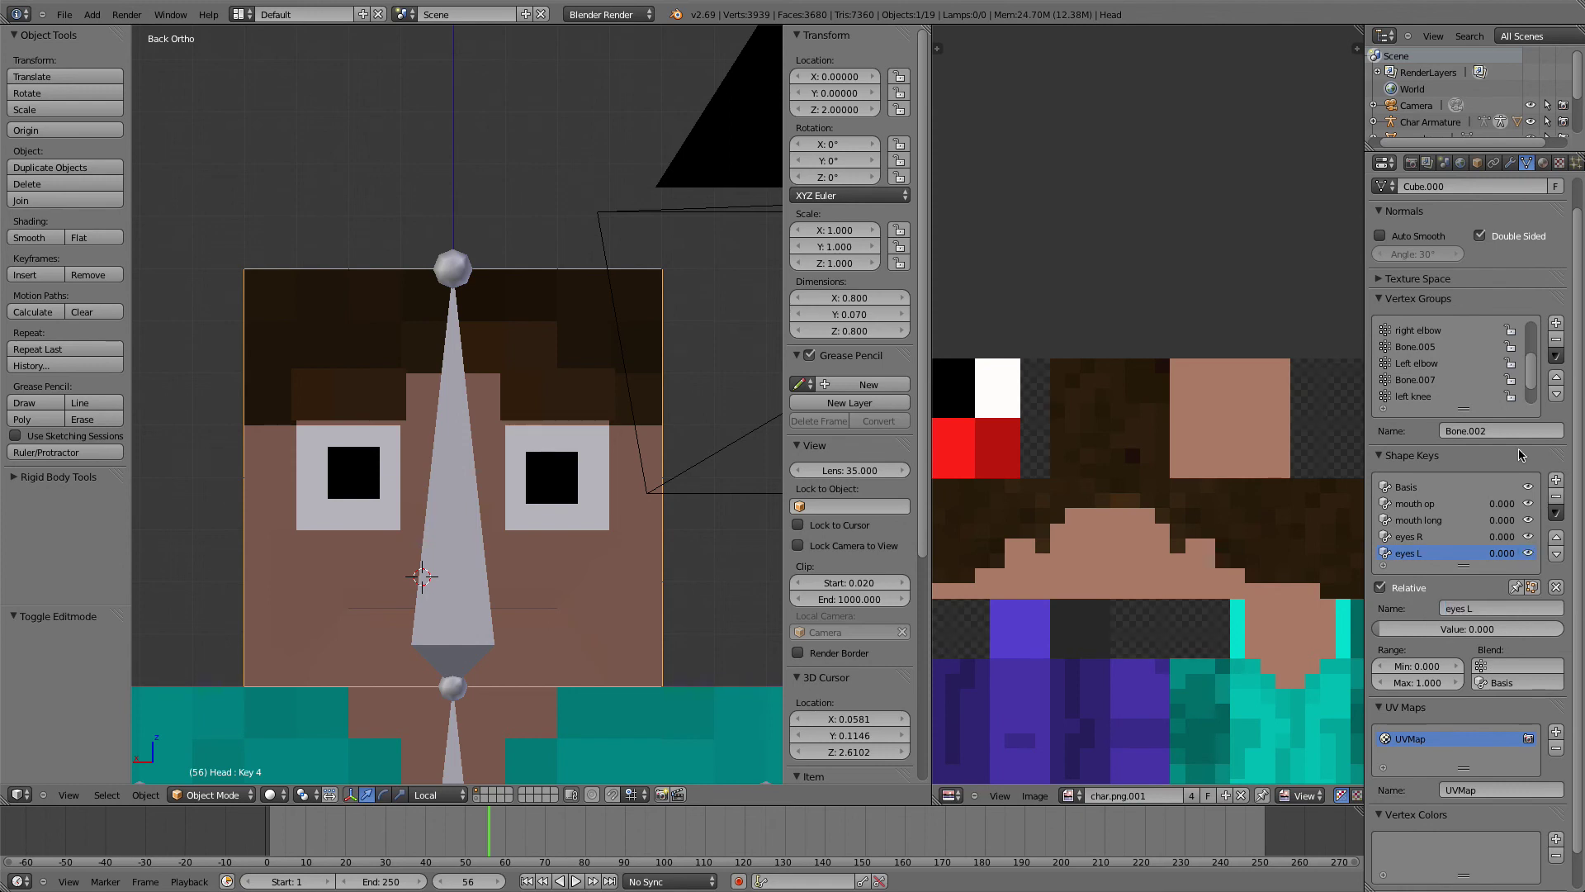
left_click(1555, 479)
left_click(1477, 607)
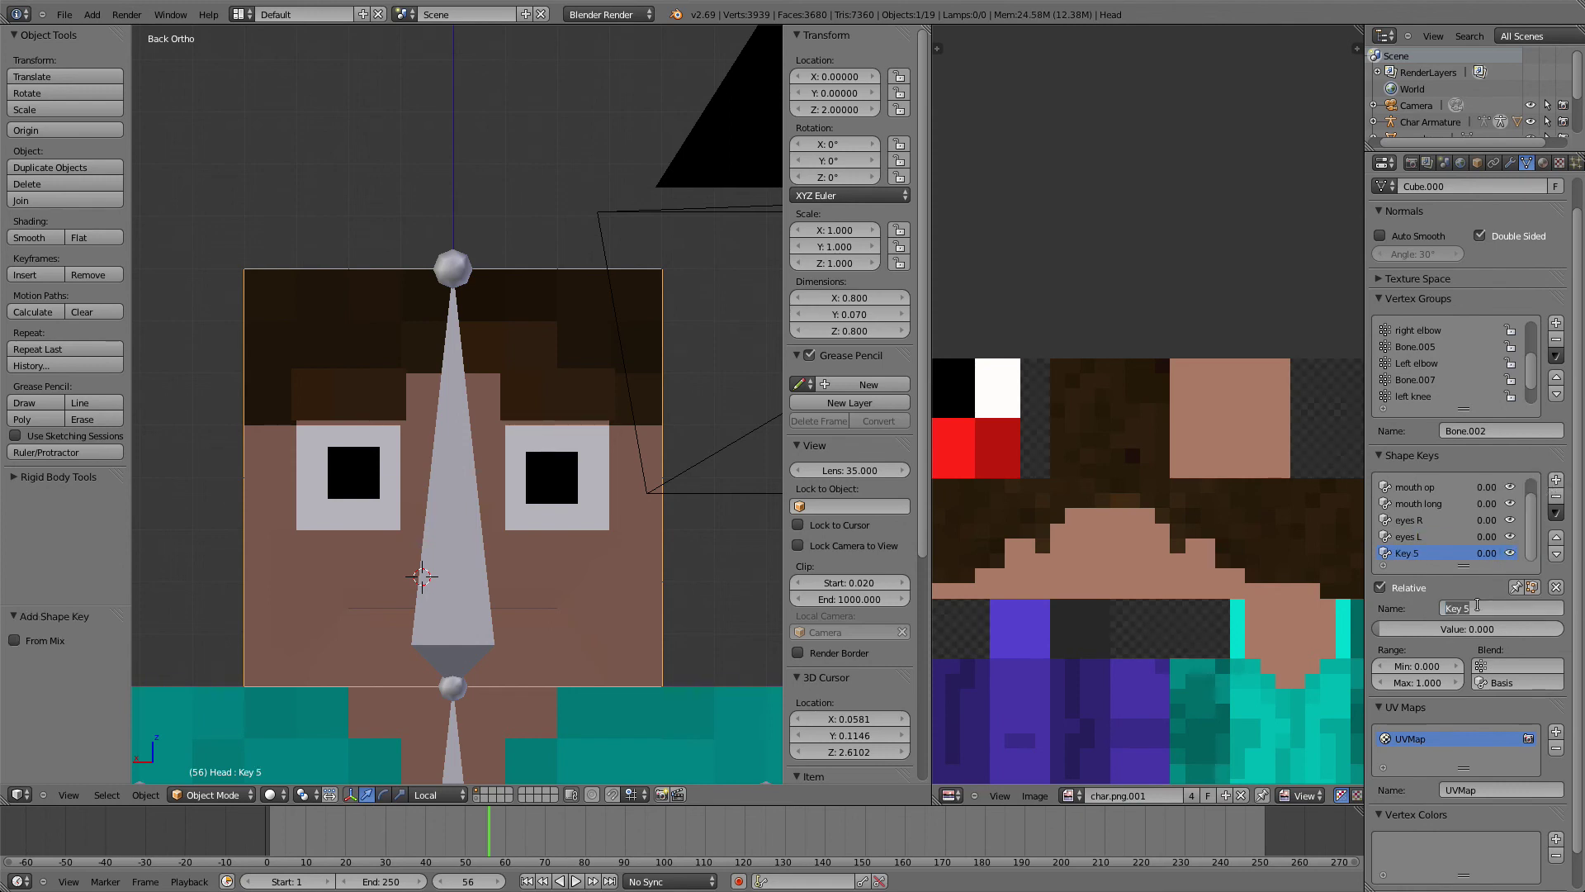
type("eyes updown")
key("Return")
In wireframe edit mode, select both pupils, move them upward for the "eyes updown" key, and return to object mode
key("Tab")
scroll(489, 483, "up", 1)
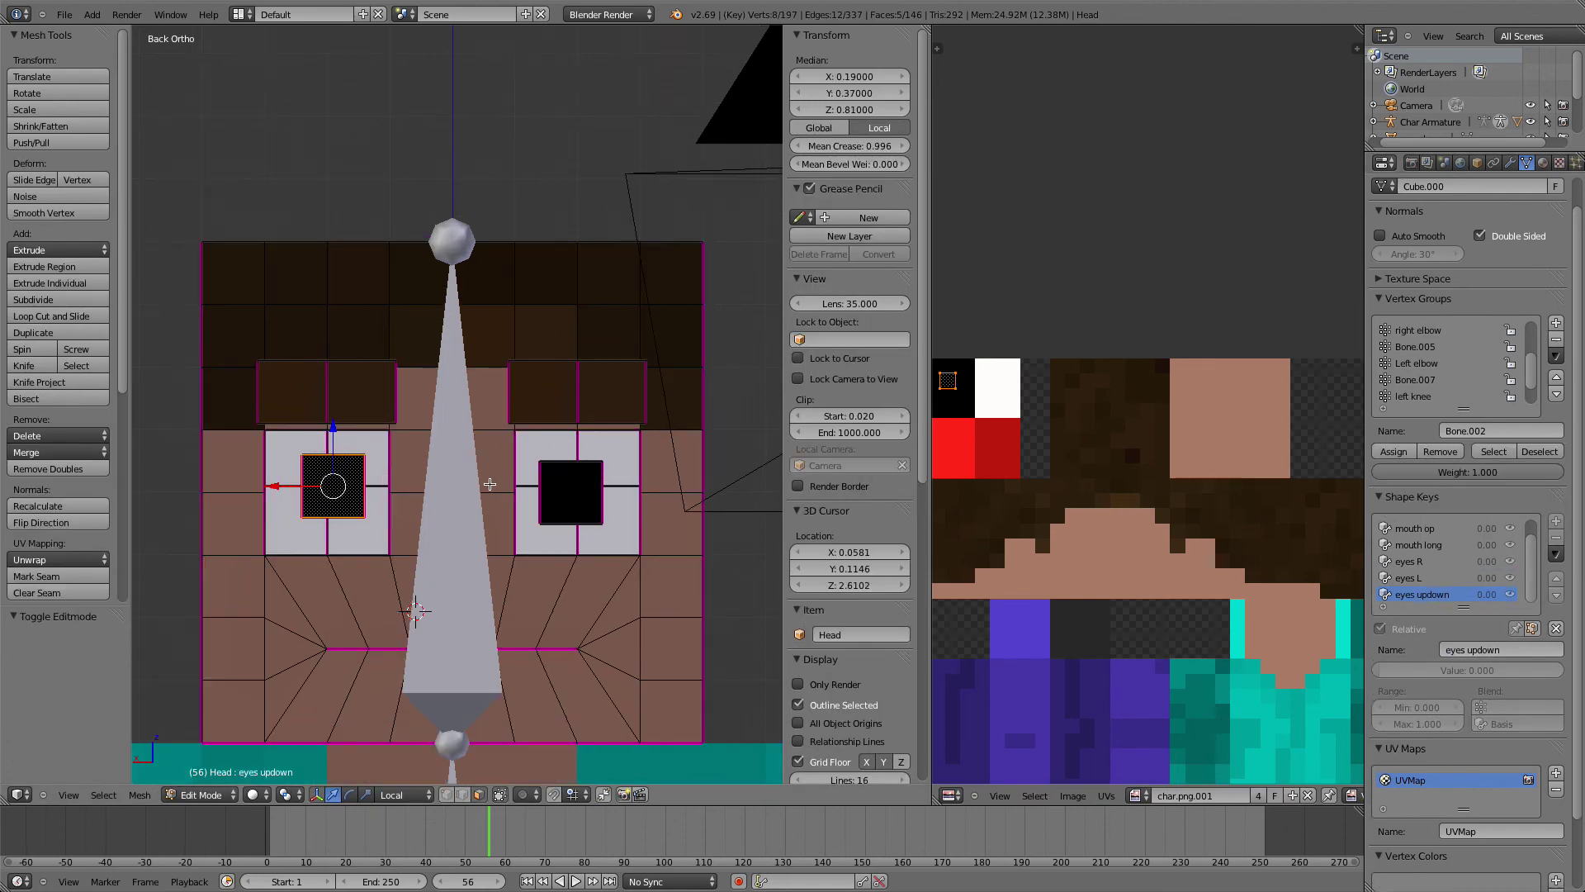
key("z")
key("v")
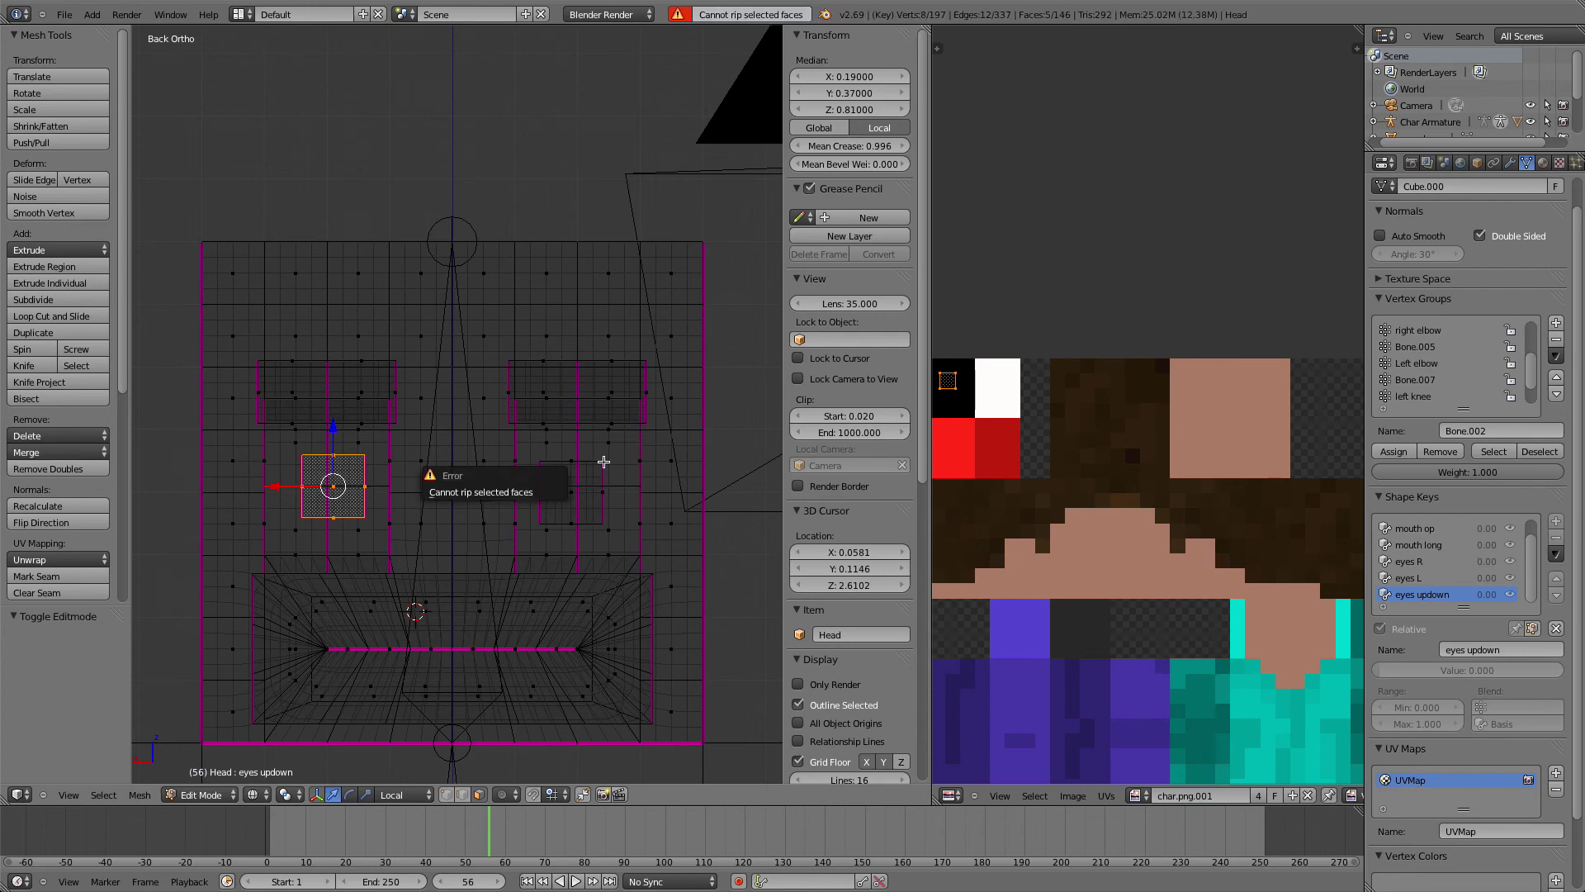
key("b")
left_click_drag(531, 451, 607, 526)
left_click_drag(452, 464, 455, 405)
key("Tab")
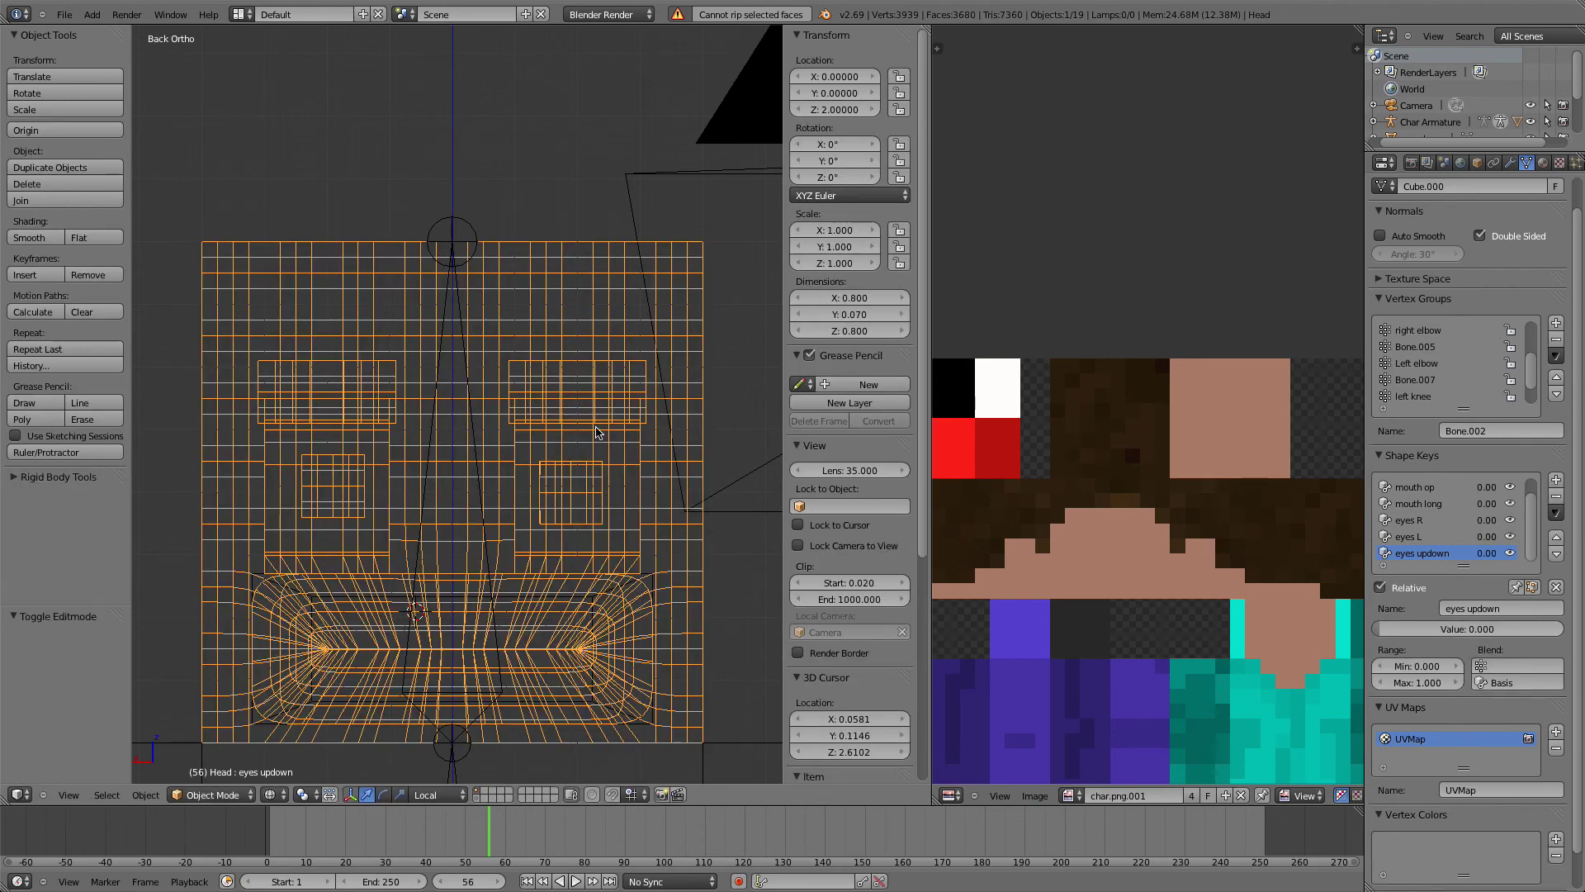
Restore the textured view, set the "eyes updown" range minimum to -1.000, and lower its influence to about -0.50
key("alt+z")
left_click_drag(1395, 679, 1304, 666)
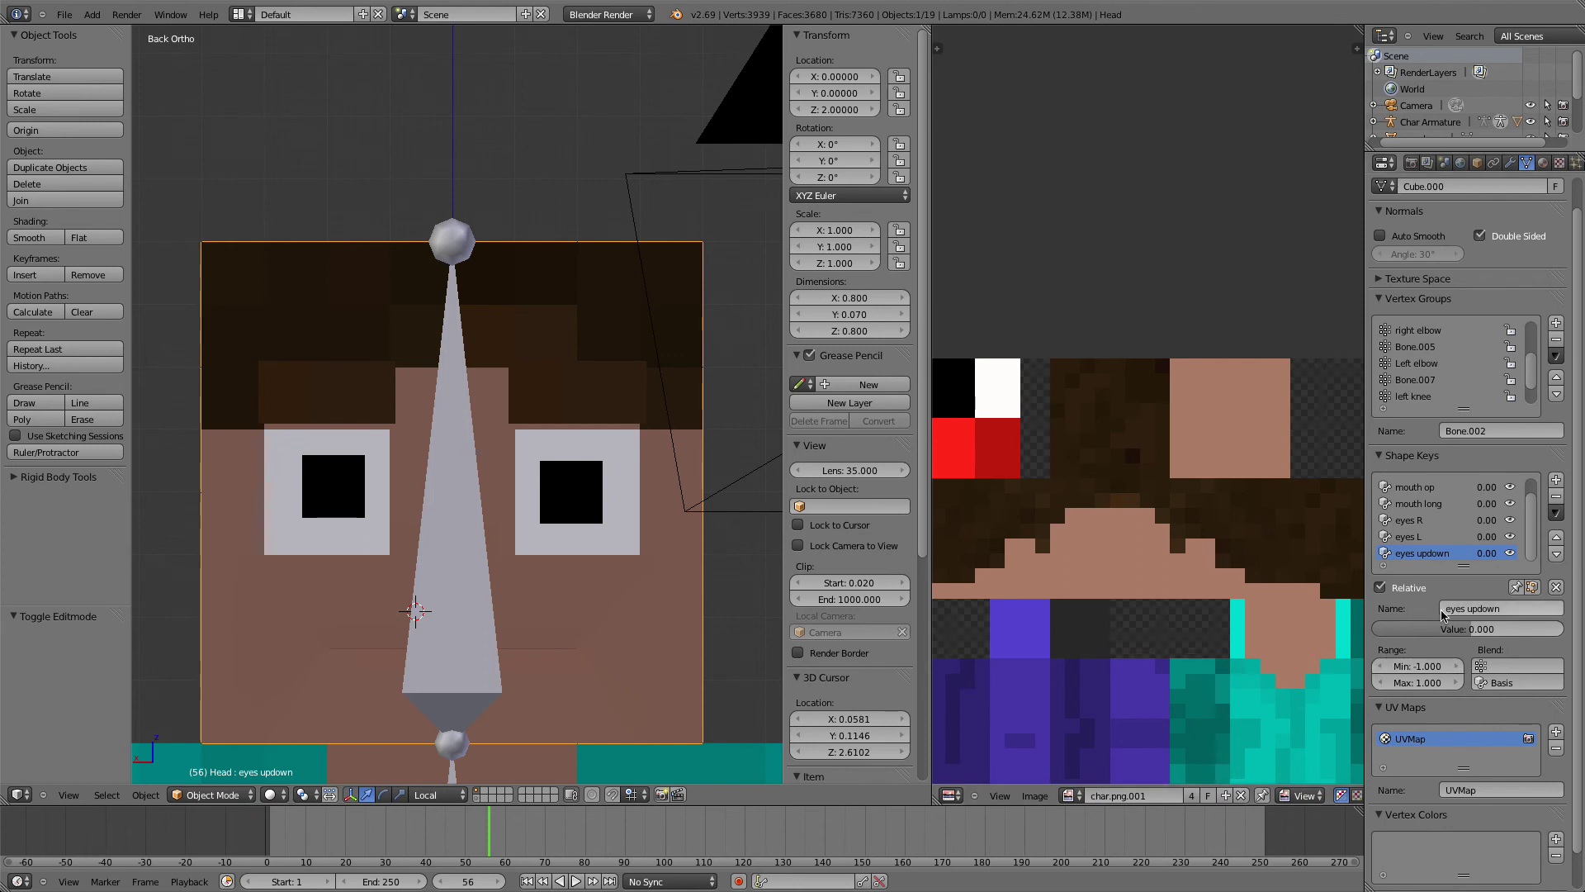
left_click_drag(1468, 628, 1375, 628)
Select the "eyes R" shape key and raise its influence to 0.567
left_click(1419, 538)
left_click(1418, 503)
left_click(1408, 520)
left_click_drag(1419, 628, 1481, 628)
Render the current frame to check the face with the shifted pupils, and return to the 3D View
scroll(470, 516, "down", 3)
middle_click_drag(469, 516, 255, 219)
left_click(127, 15)
left_click(142, 30)
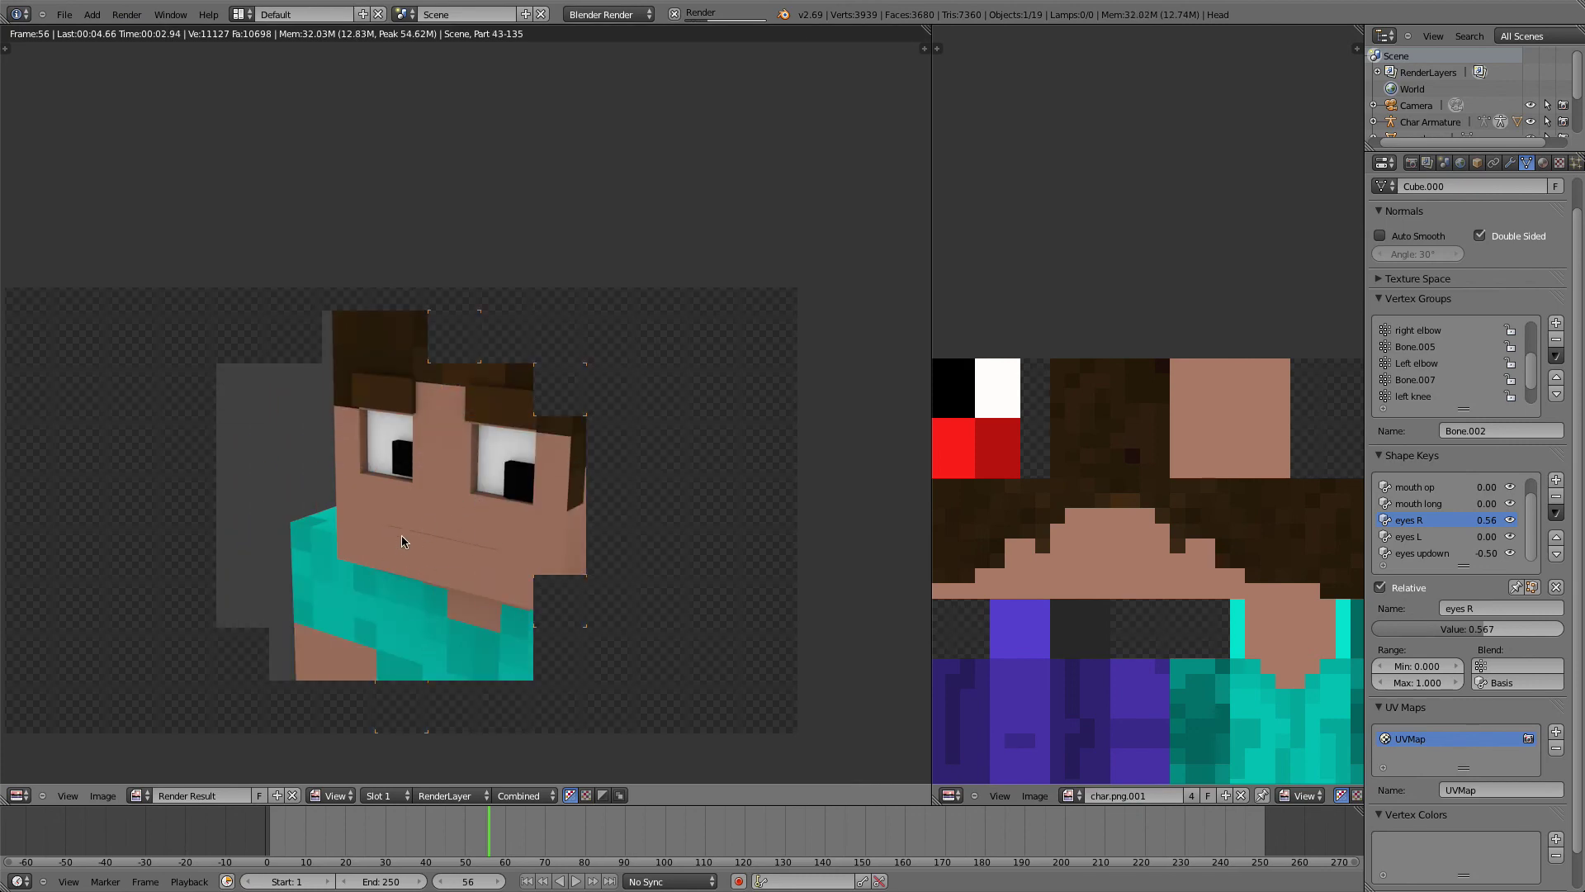
left_click(17, 796)
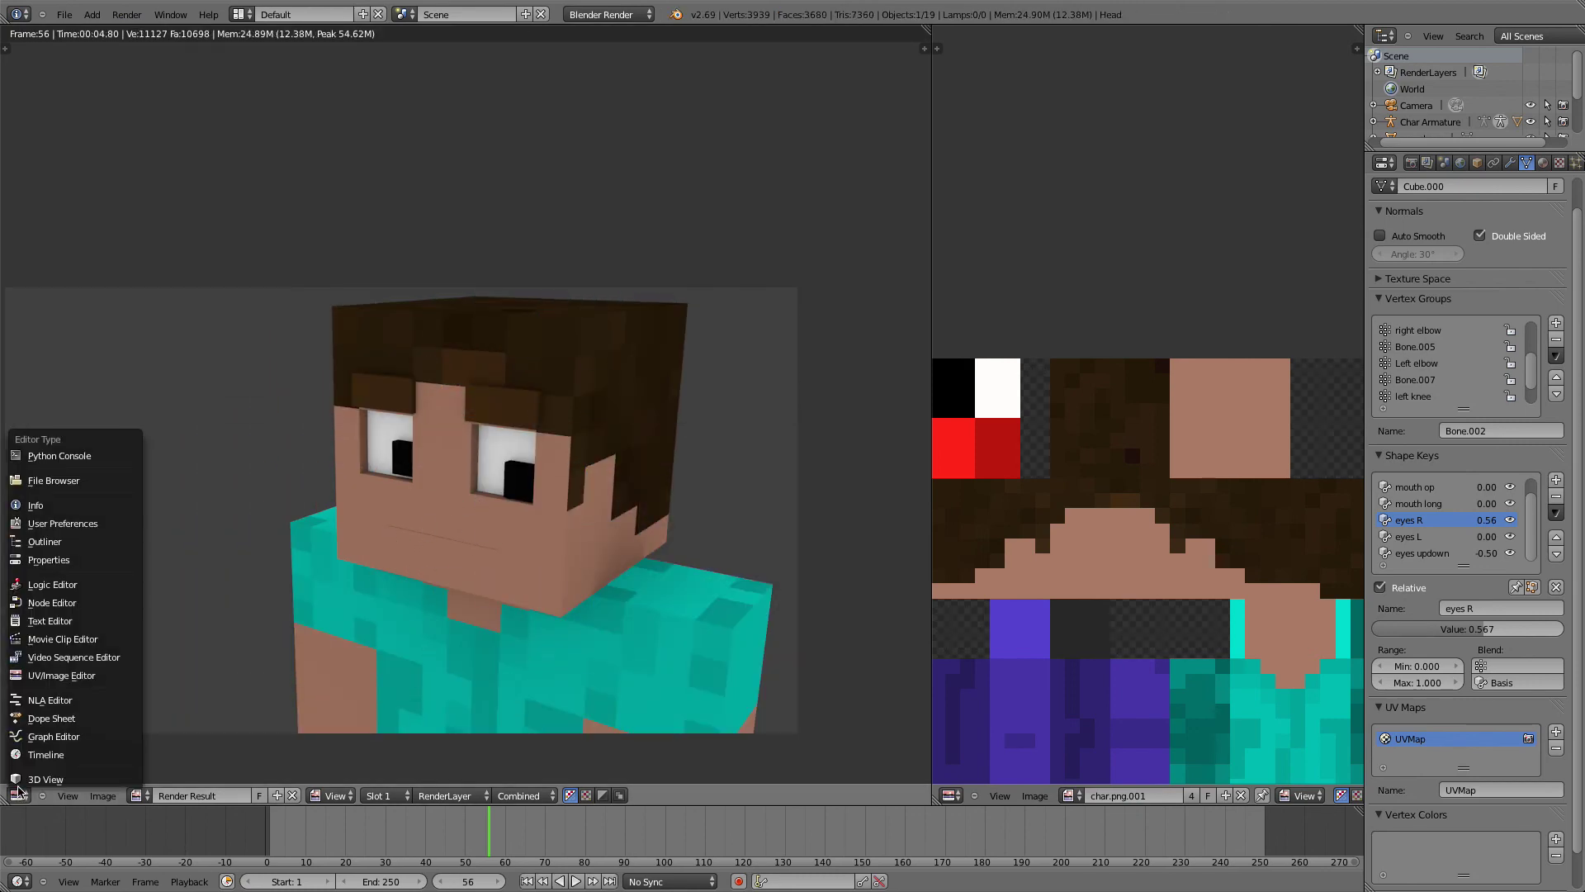
left_click(46, 780)
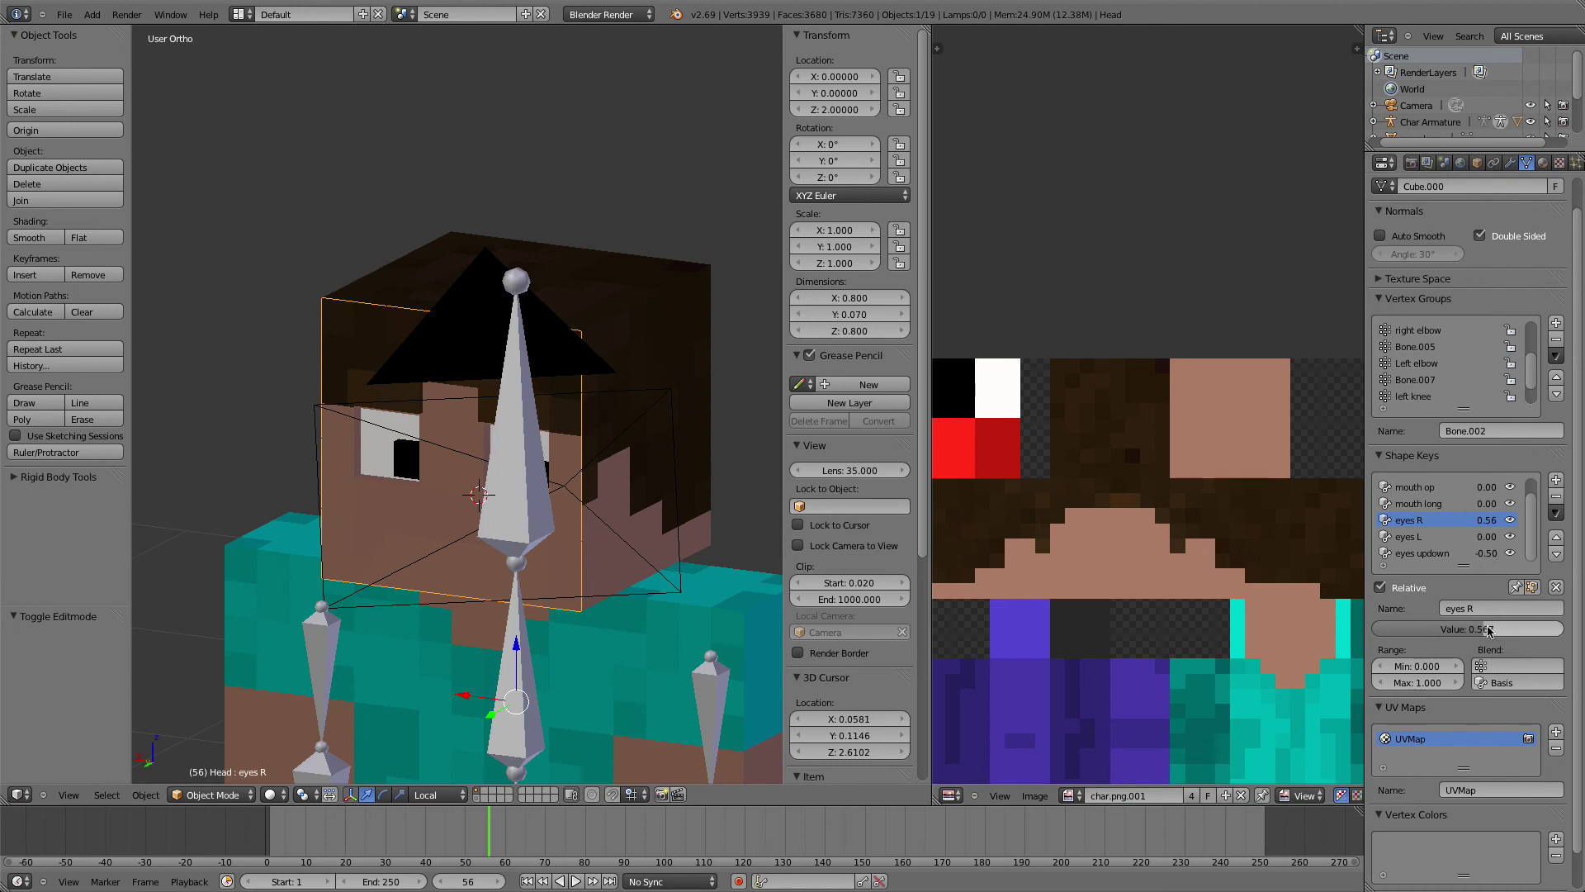
Try keyframing the "eyes R" influence, undo it, and clear all shape key influences
key("i")
key("ctrl+z")
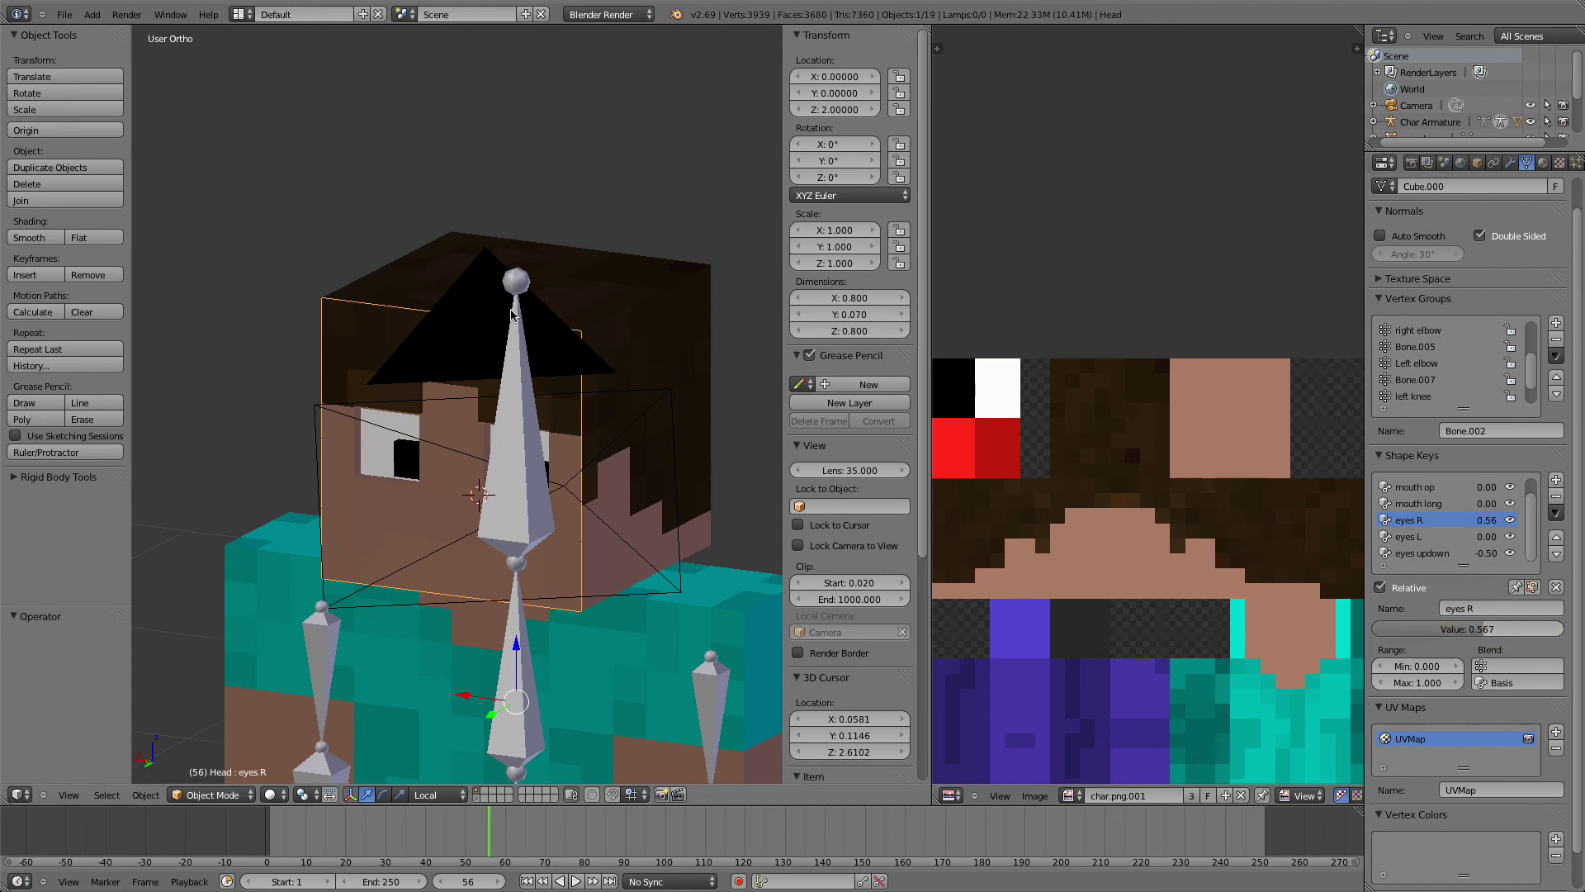
middle_click_drag(581, 570, 631, 550)
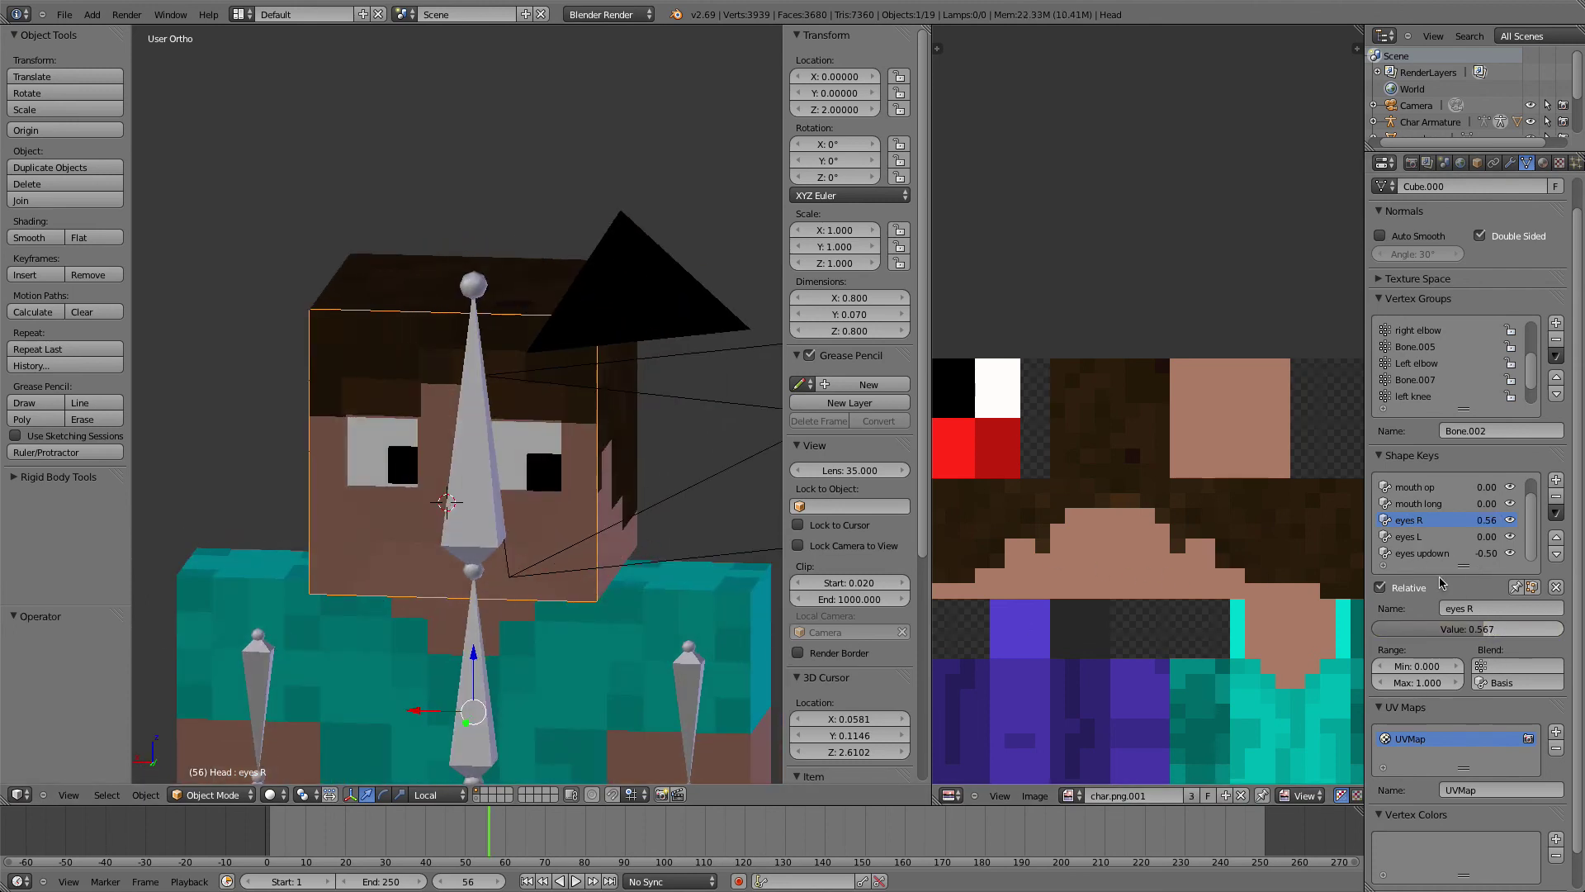
left_click(1554, 587)
scroll(495, 431, "up", 5)
middle_click_drag(356, 425, 388, 393)
scroll(495, 431, "down", 3)
scroll(528, 464, "up", 4)
scroll(388, 392, "down", 8)
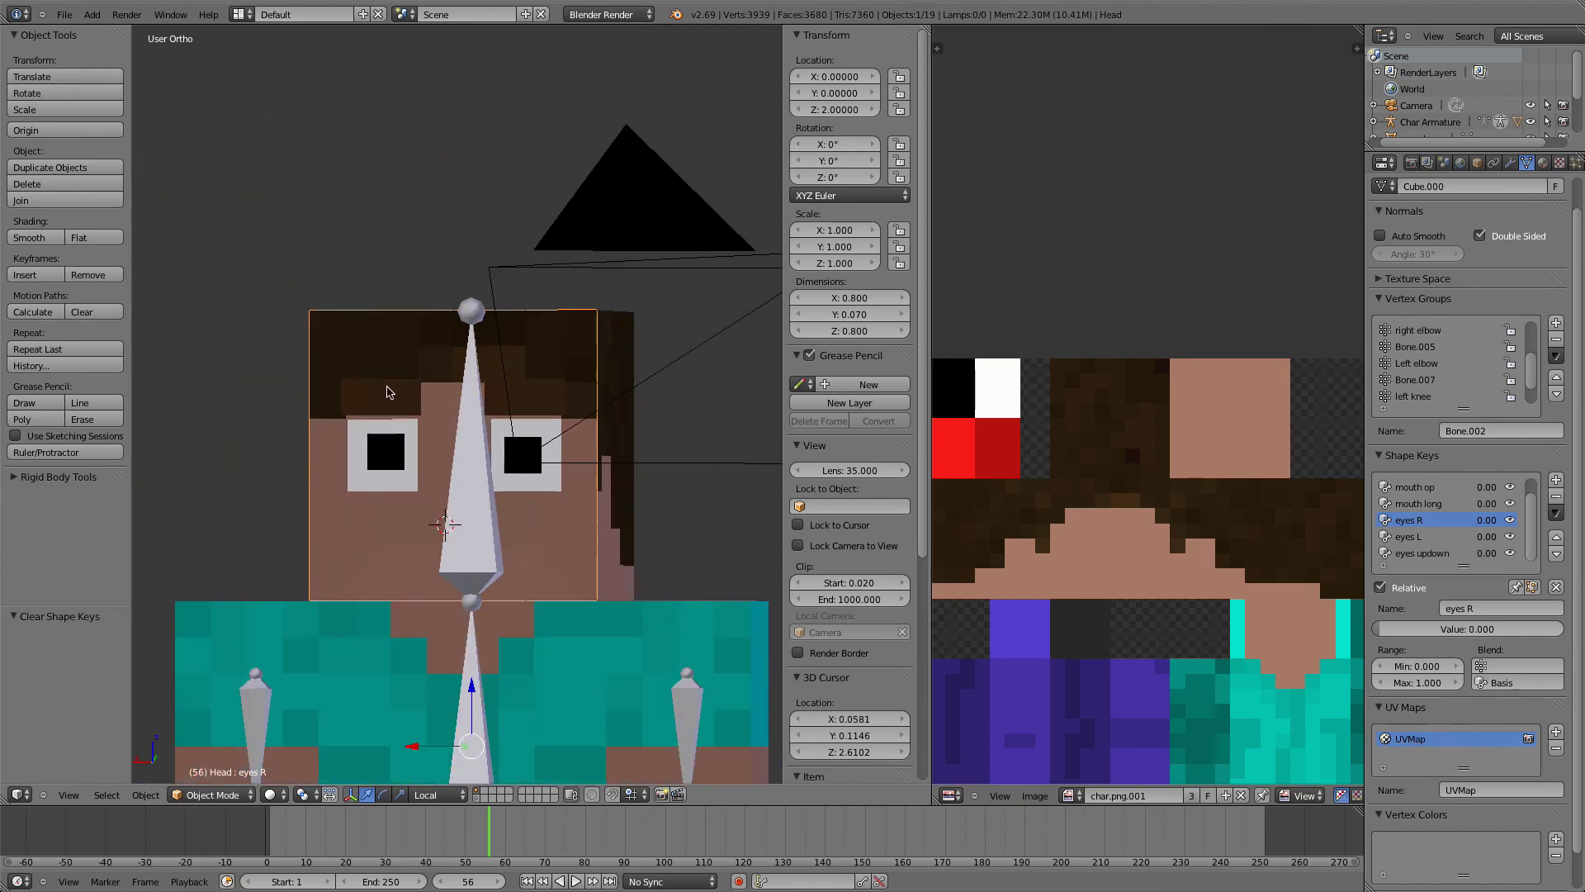
Select the upper arm bone Bone.005 and try rotating it
right_click(532, 512)
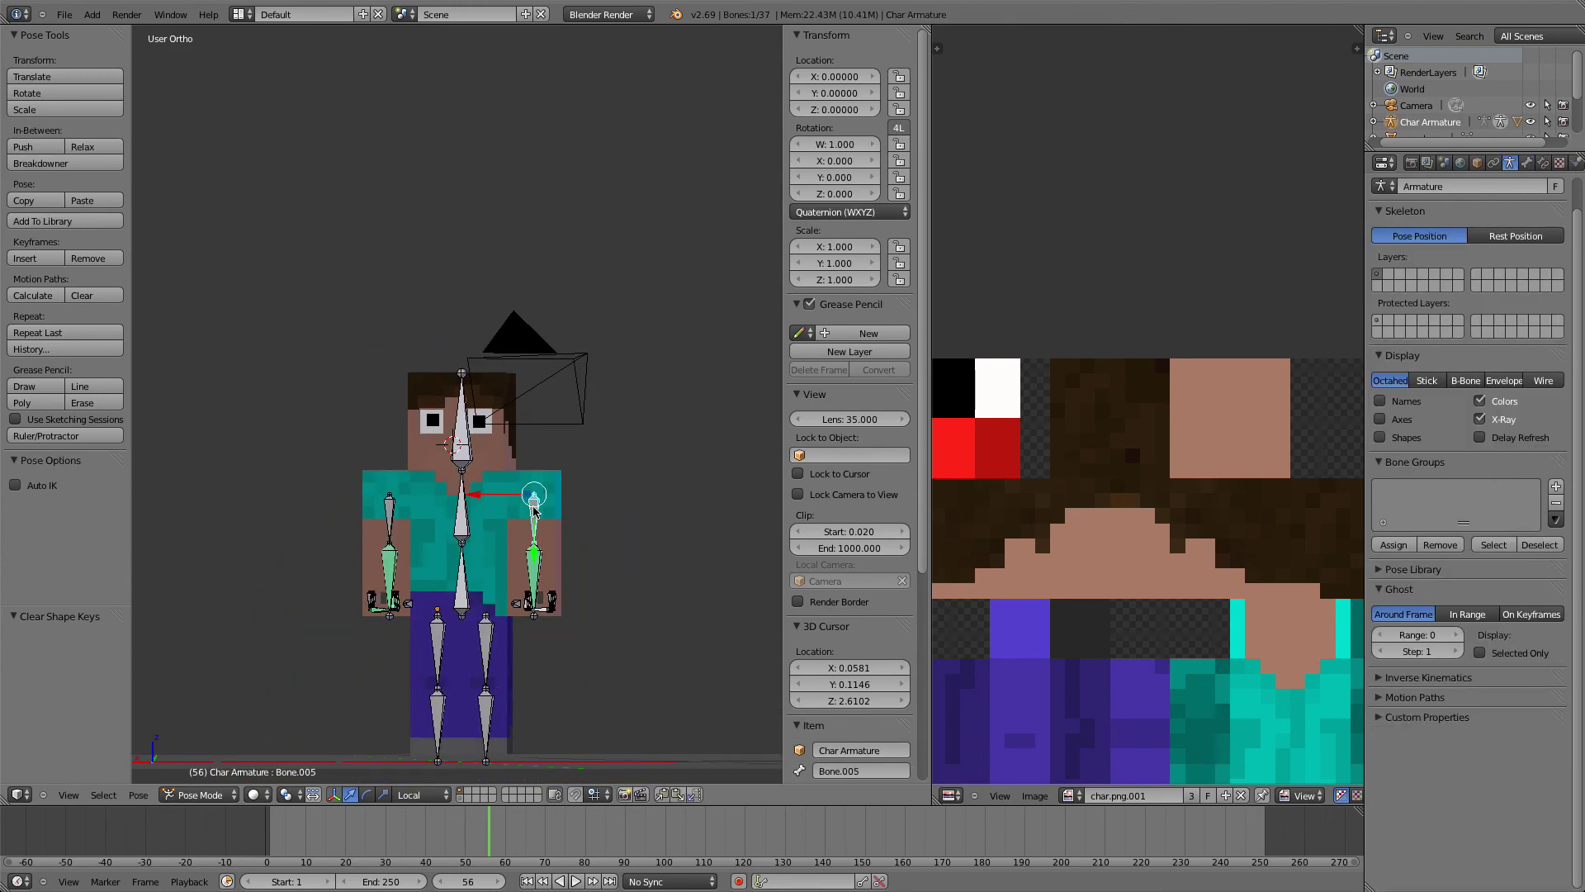
key("r")
key("Escape")
In armature edit mode, try moving the shoulder joint of Bone.005 along Z in the back view
key("Tab")
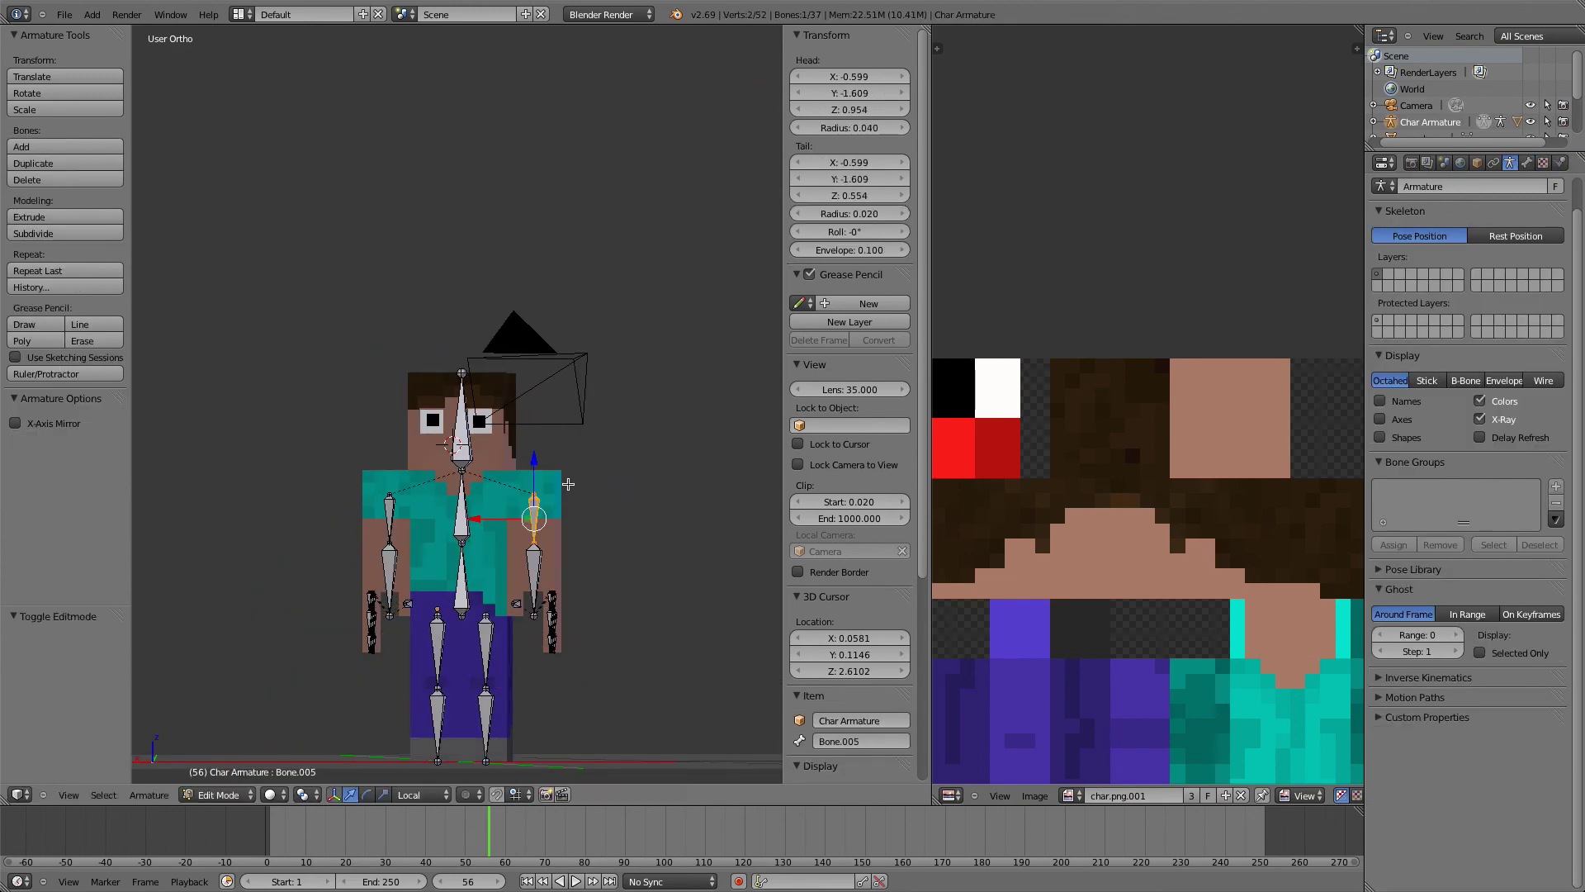
scroll(567, 531, "up", 5)
key("Escape")
key("ctrl+KP_1")
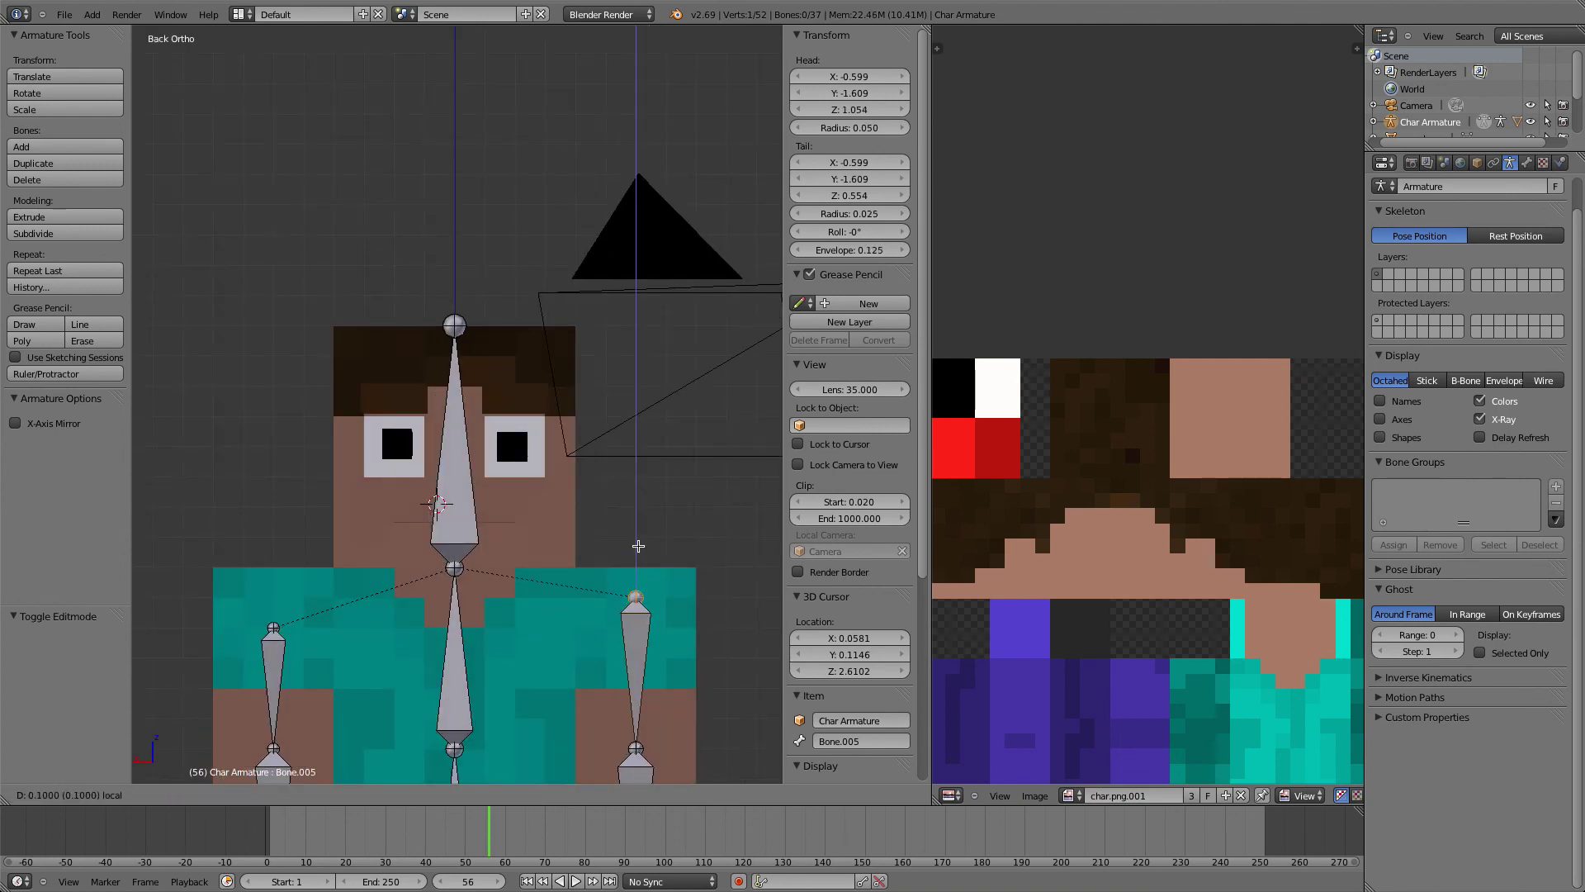
left_click(636, 587)
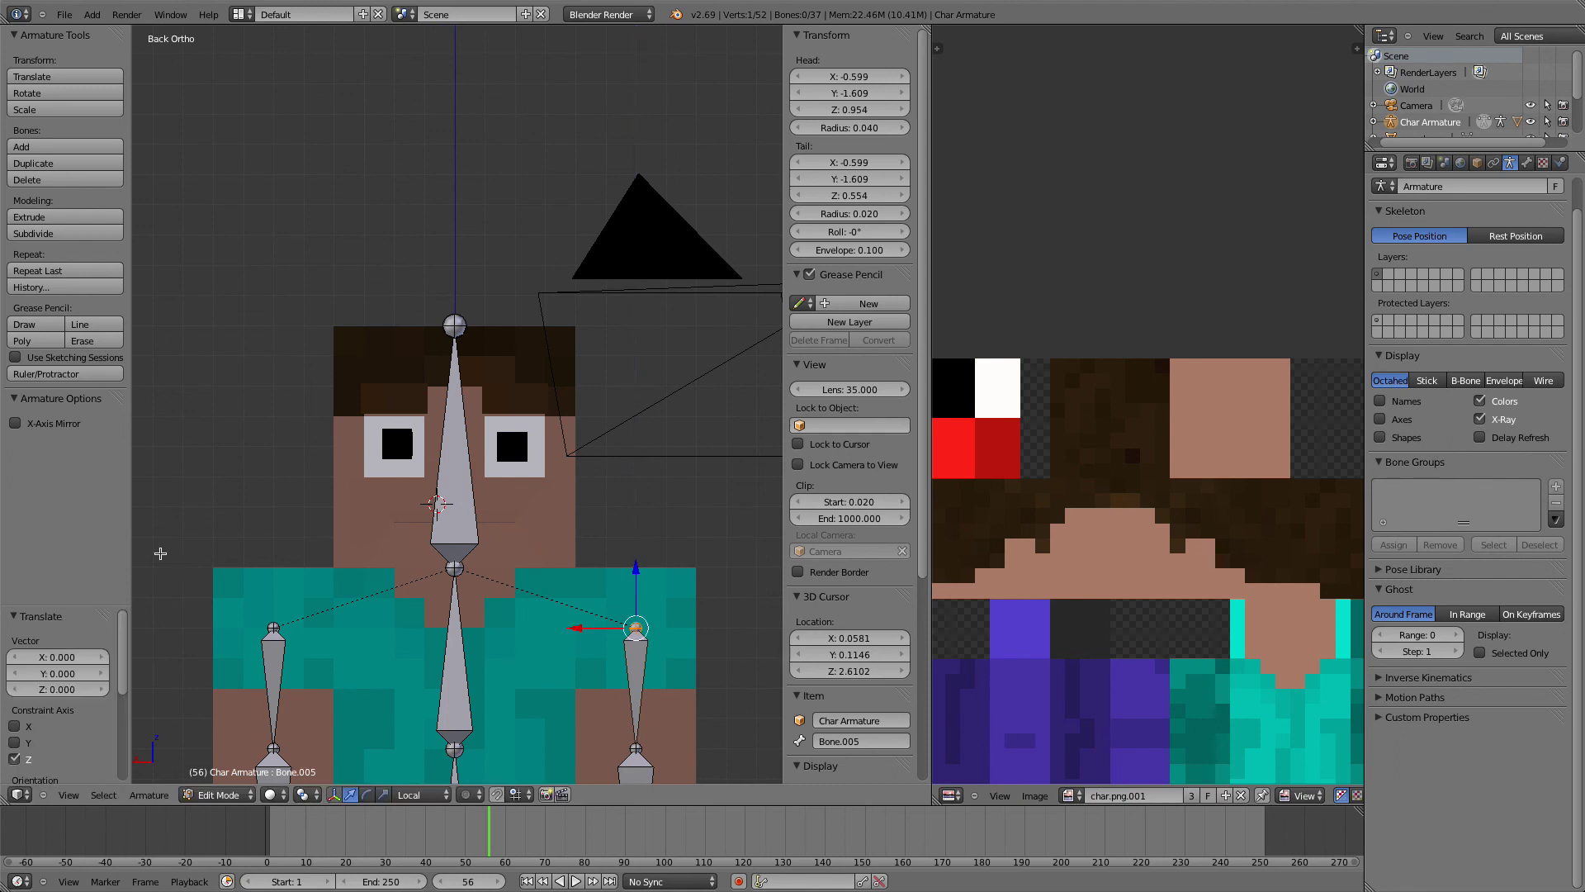
In pose mode, test Bone.005 with a view-plane rotation and a trackball rotation, cancelling each one
key("ctrl+Tab")
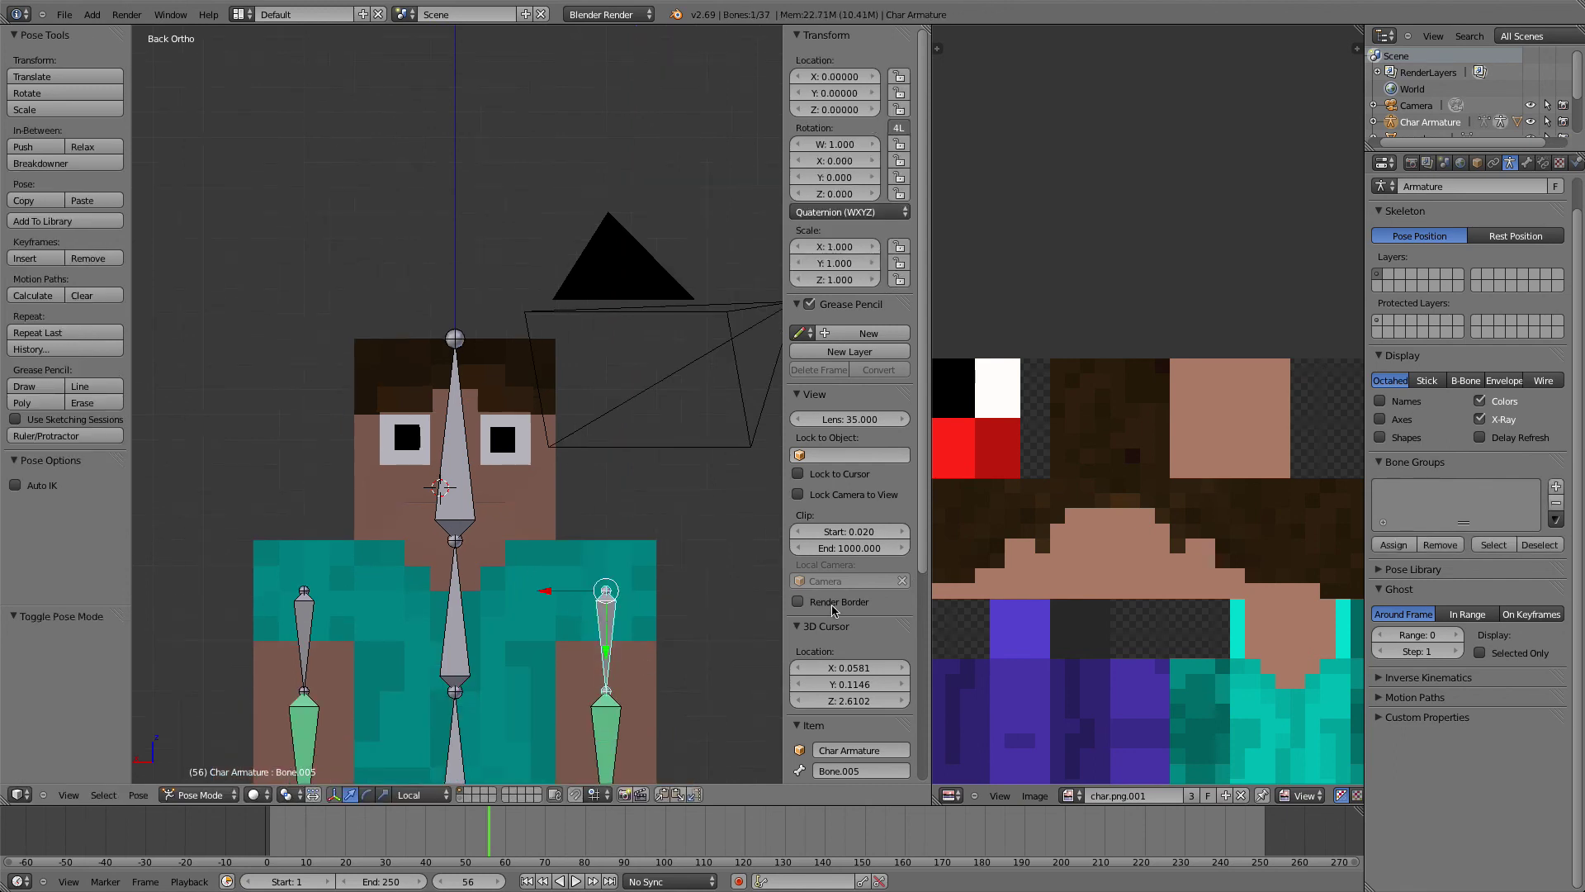
key("r")
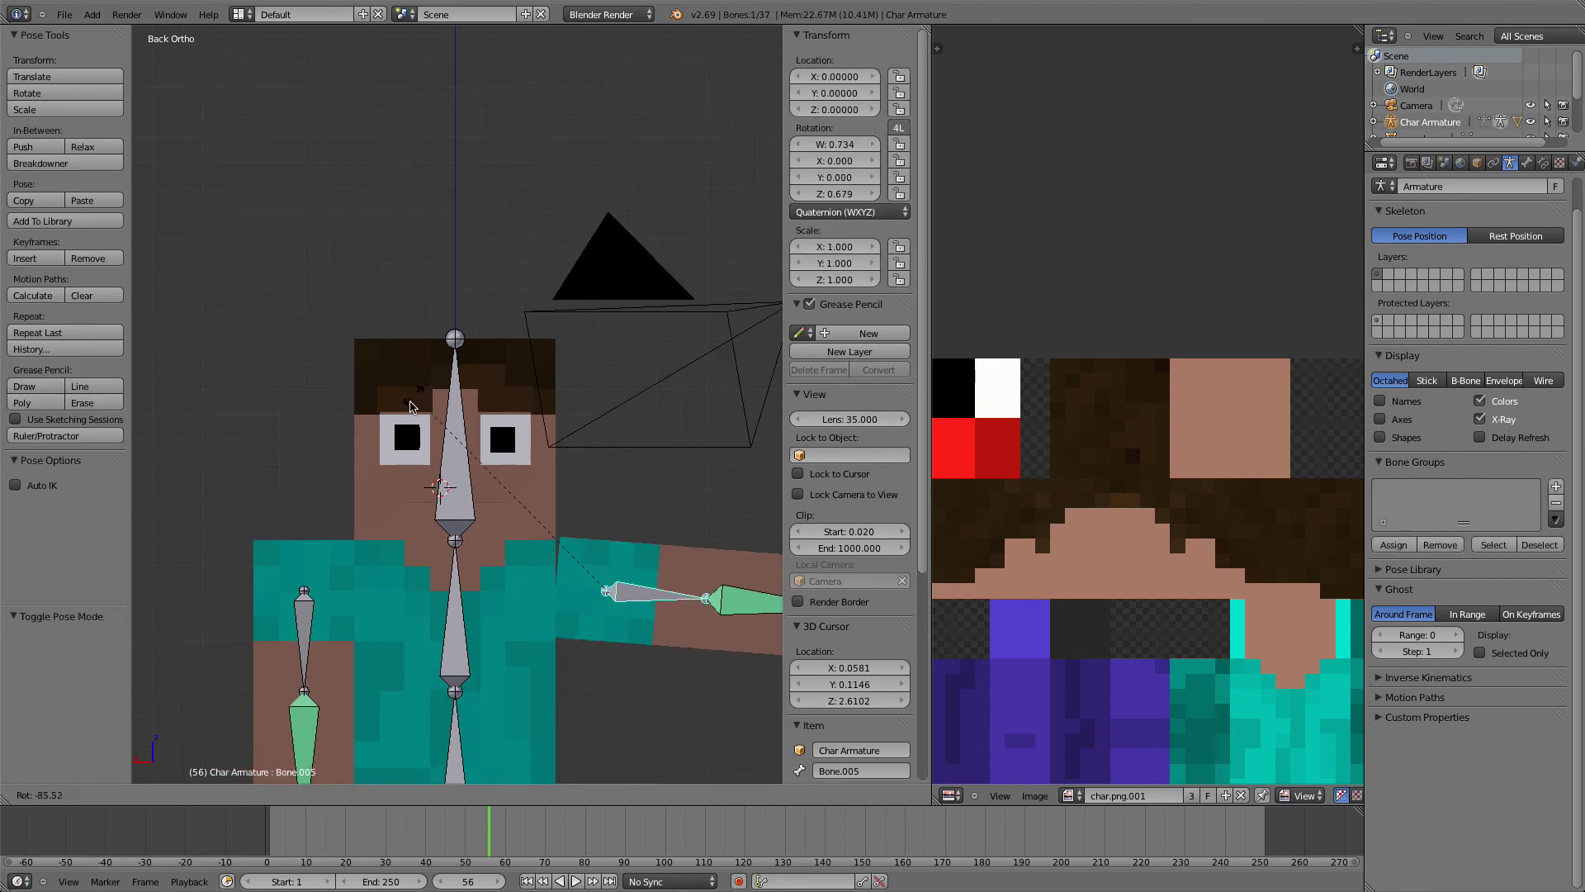
key("Escape")
scroll(576, 689, "down", 4)
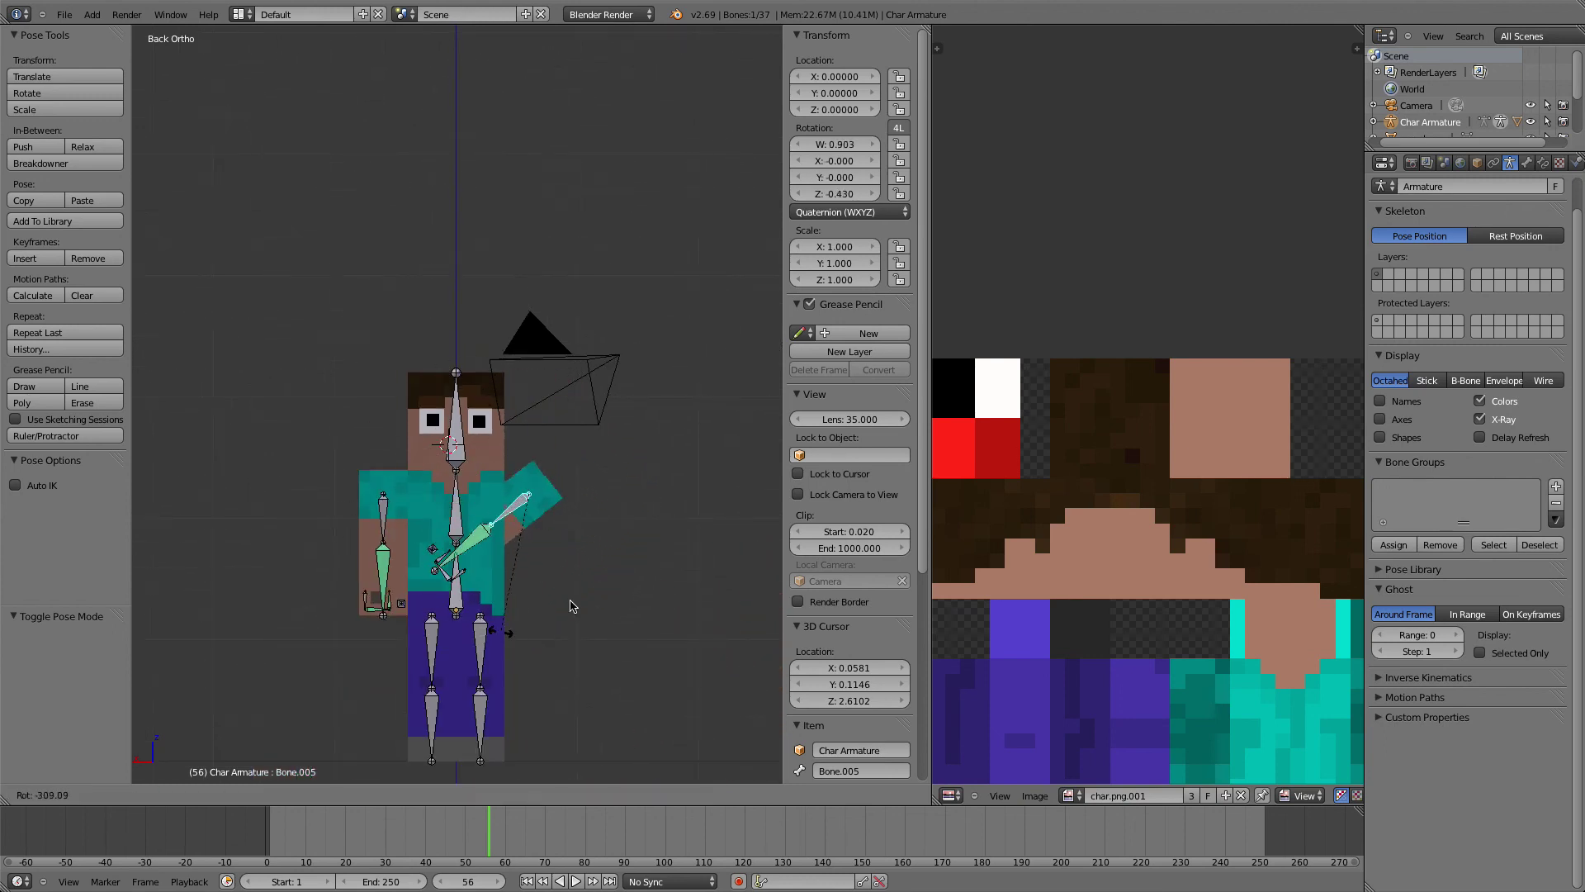
key("Escape")
scroll(512, 402, "up", 4)
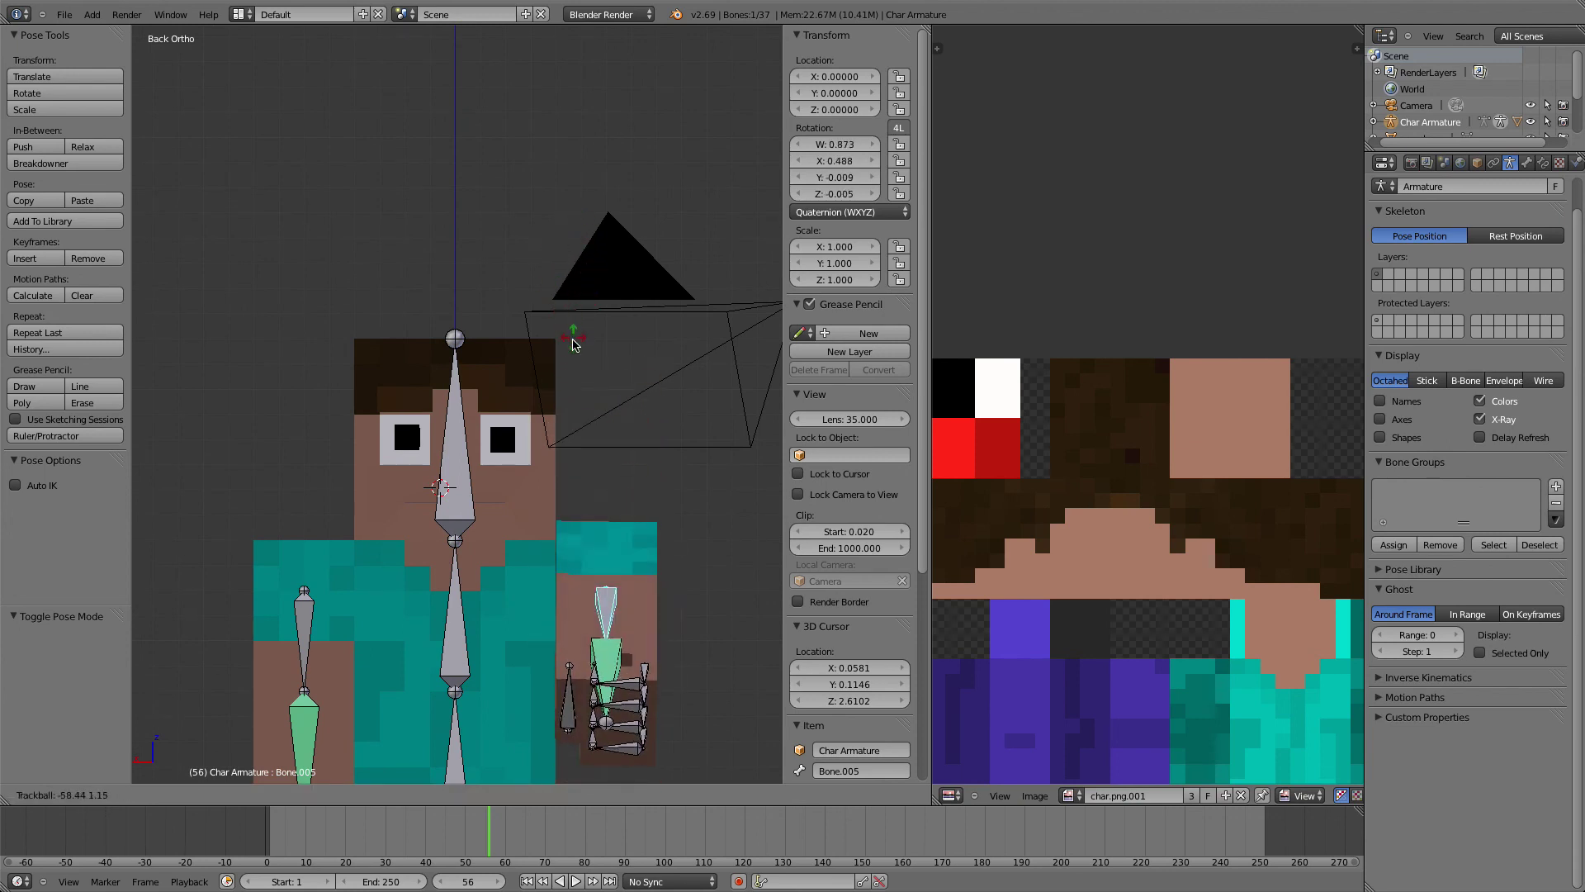
key("Escape")
scroll(460, 506, "up", 4)
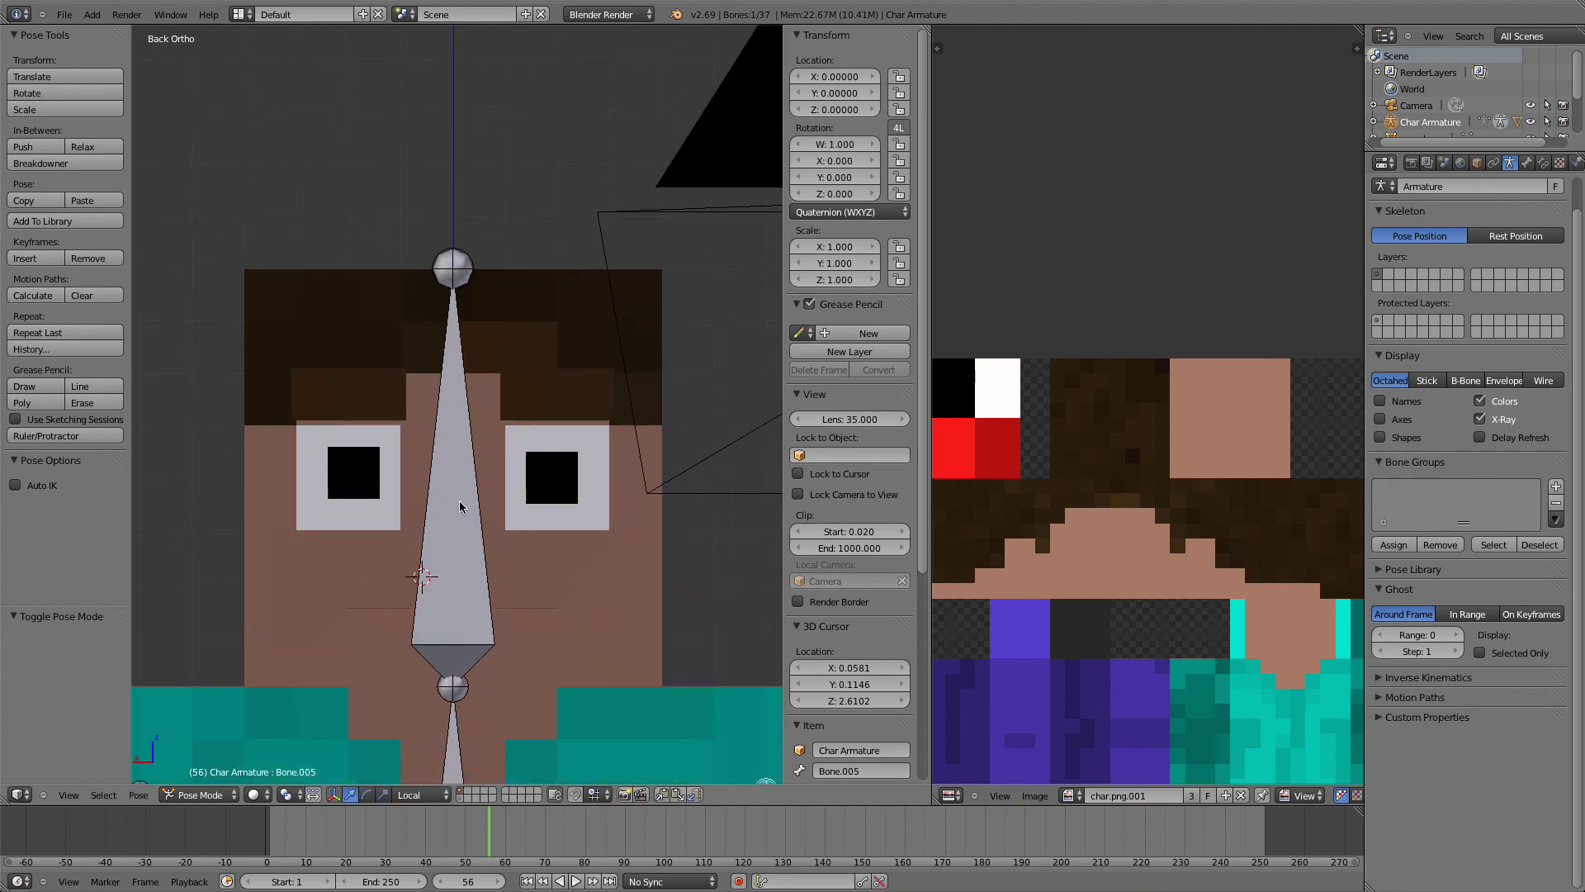
Test a trackball rotation of the head bone Bone.002 and cancel it
key("r")
key("r")
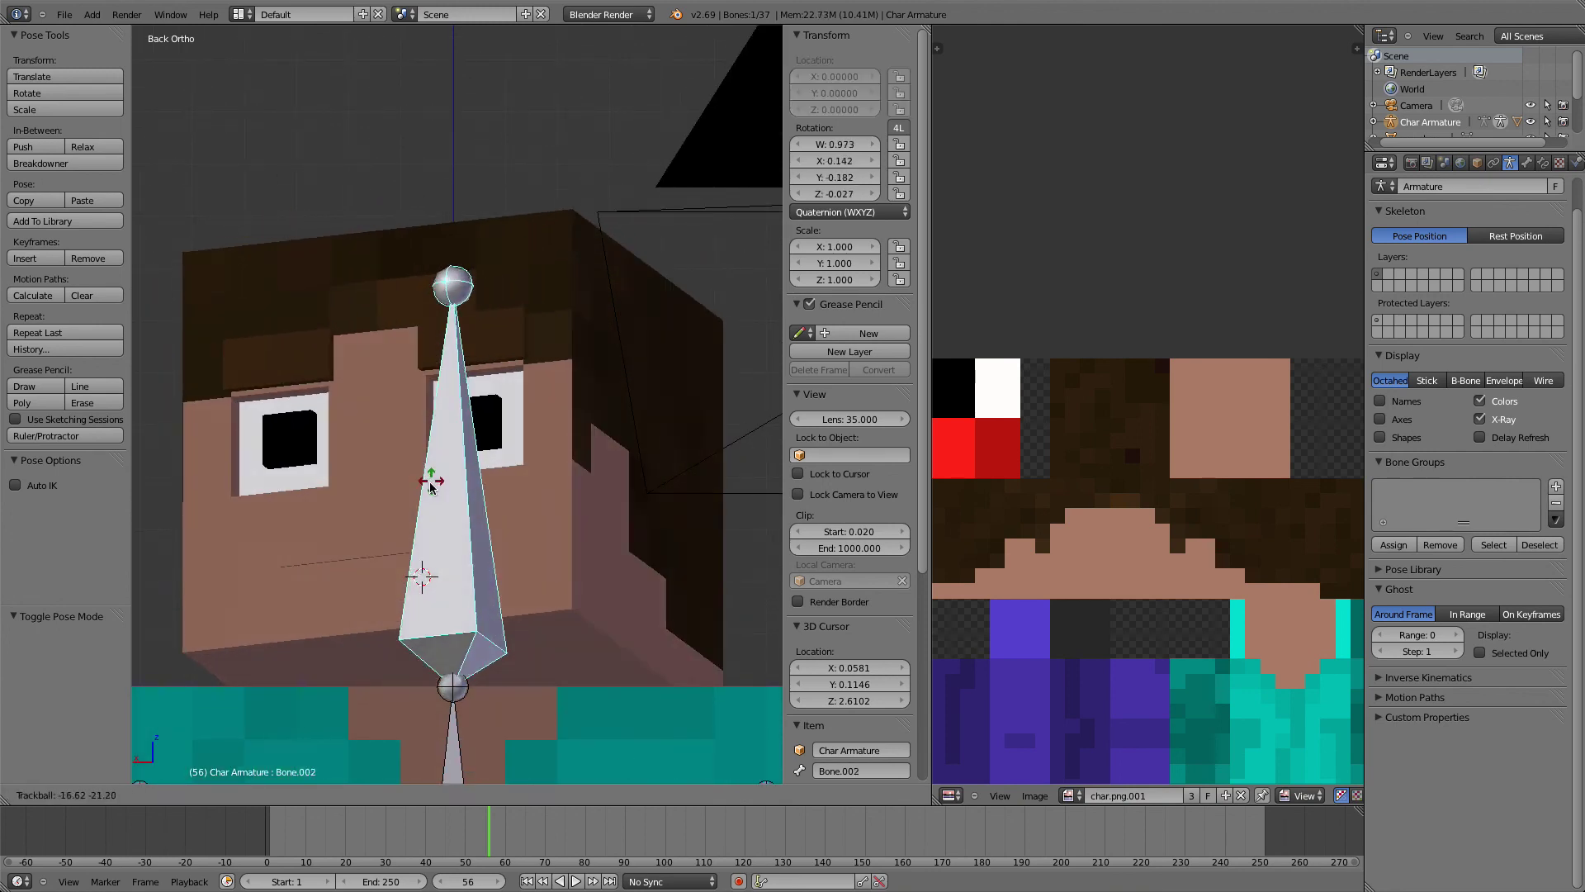
right_click(528, 487)
Select the Head face mesh and test rotating it in the back view, cancelling each attempt
right_click(537, 488)
key("r")
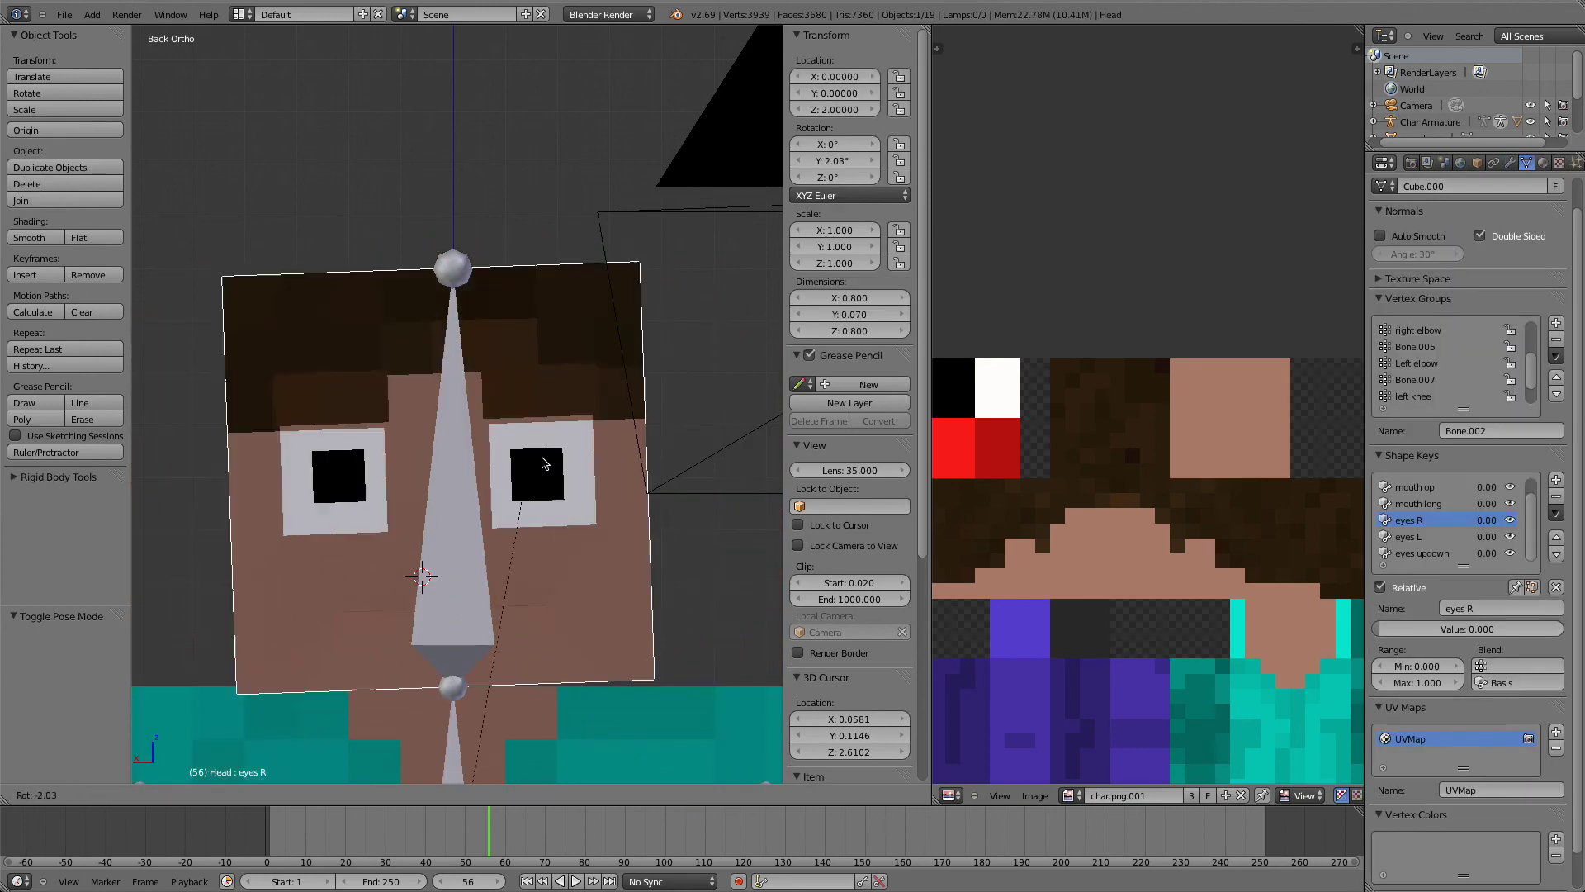
right_click(665, 525)
scroll(567, 492, "down", 5)
key("r")
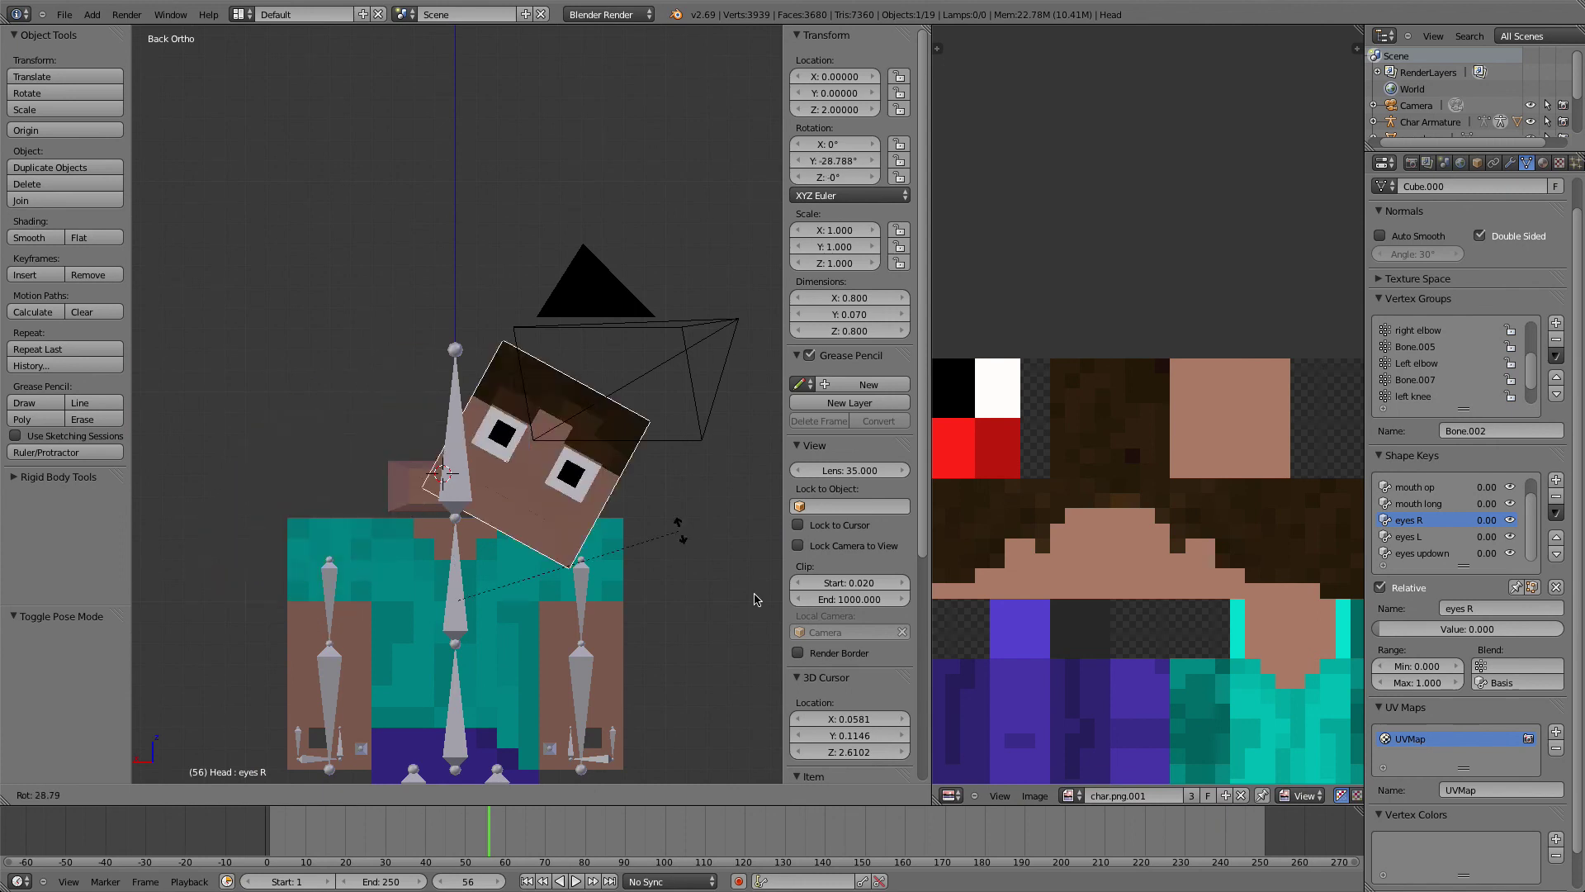
key("Escape")
Test trackball rotations of the Head mesh from the back and from an angled view, cancelling both
scroll(502, 496, "up", 4)
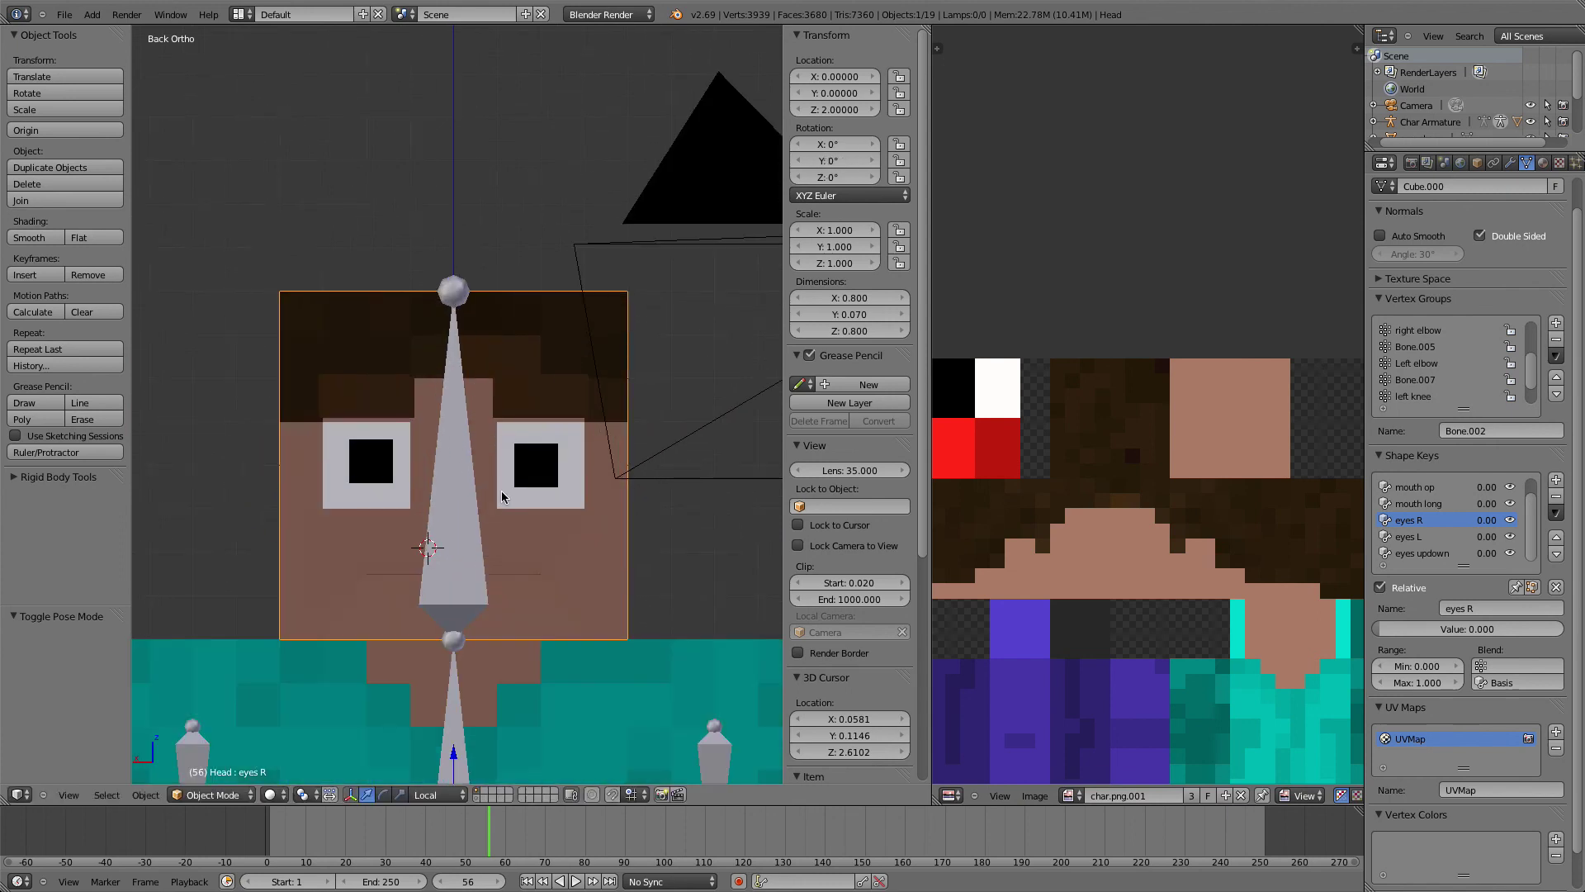
key("r")
key("r")
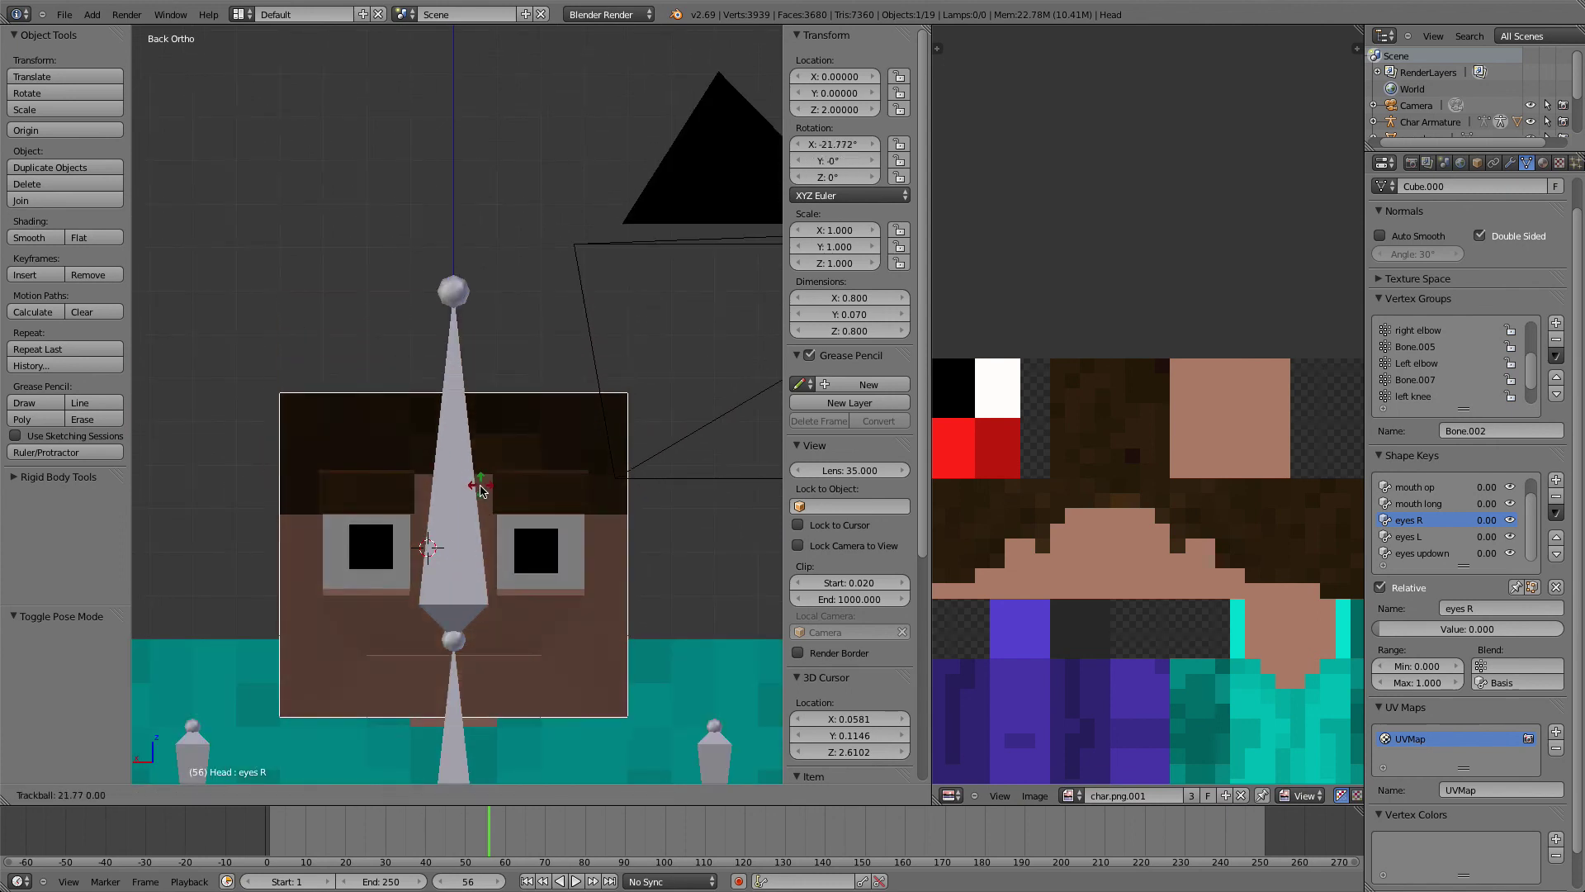
right_click(588, 576)
middle_click_drag(431, 513, 526, 545)
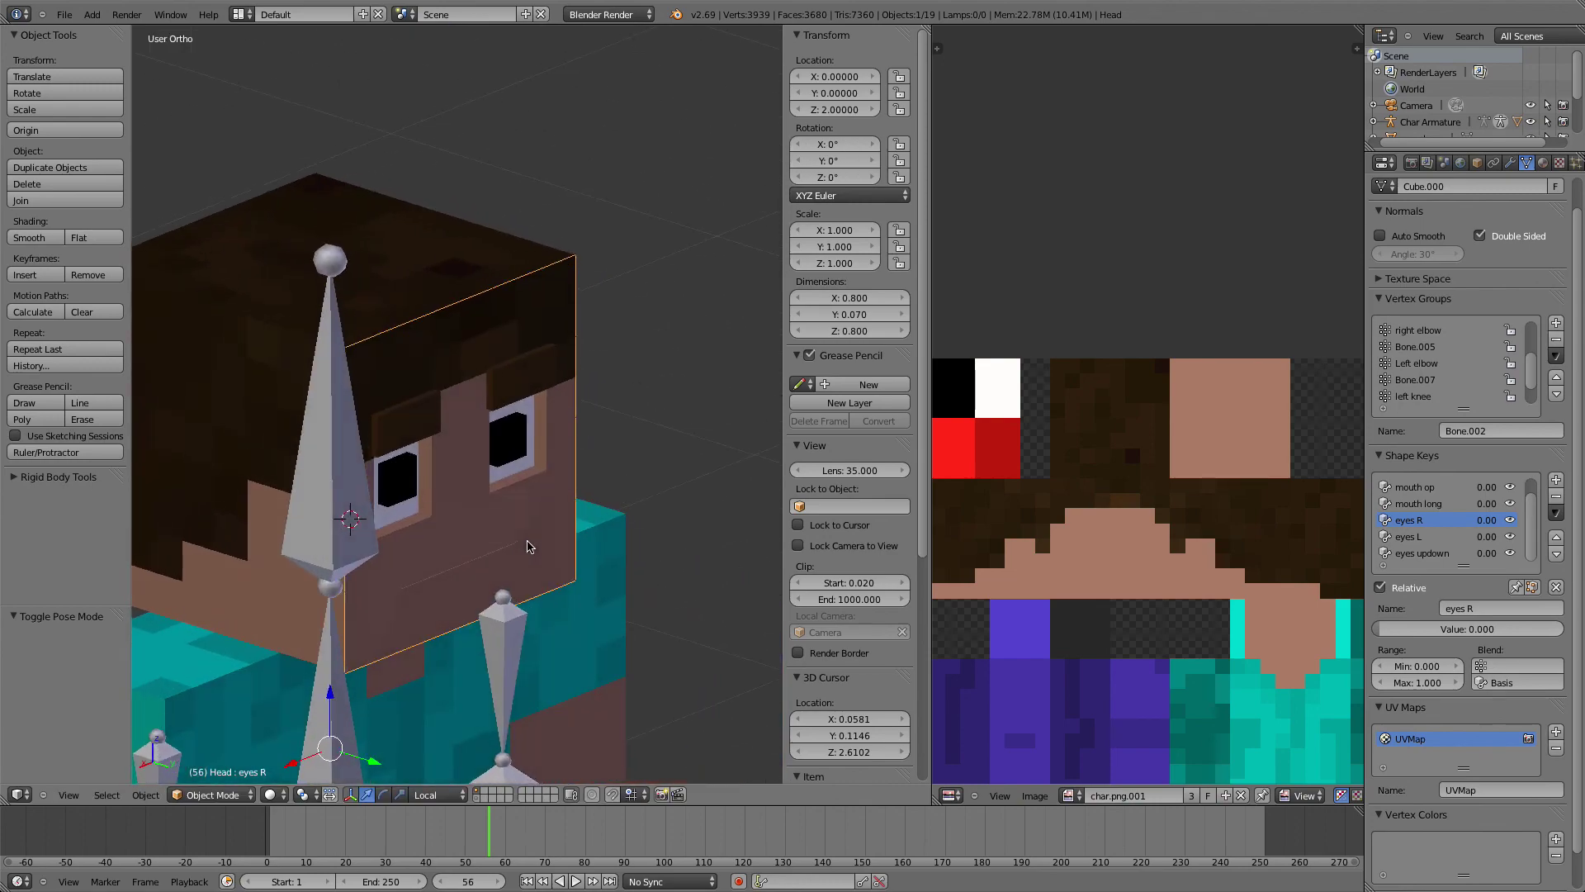
key("r")
key("r")
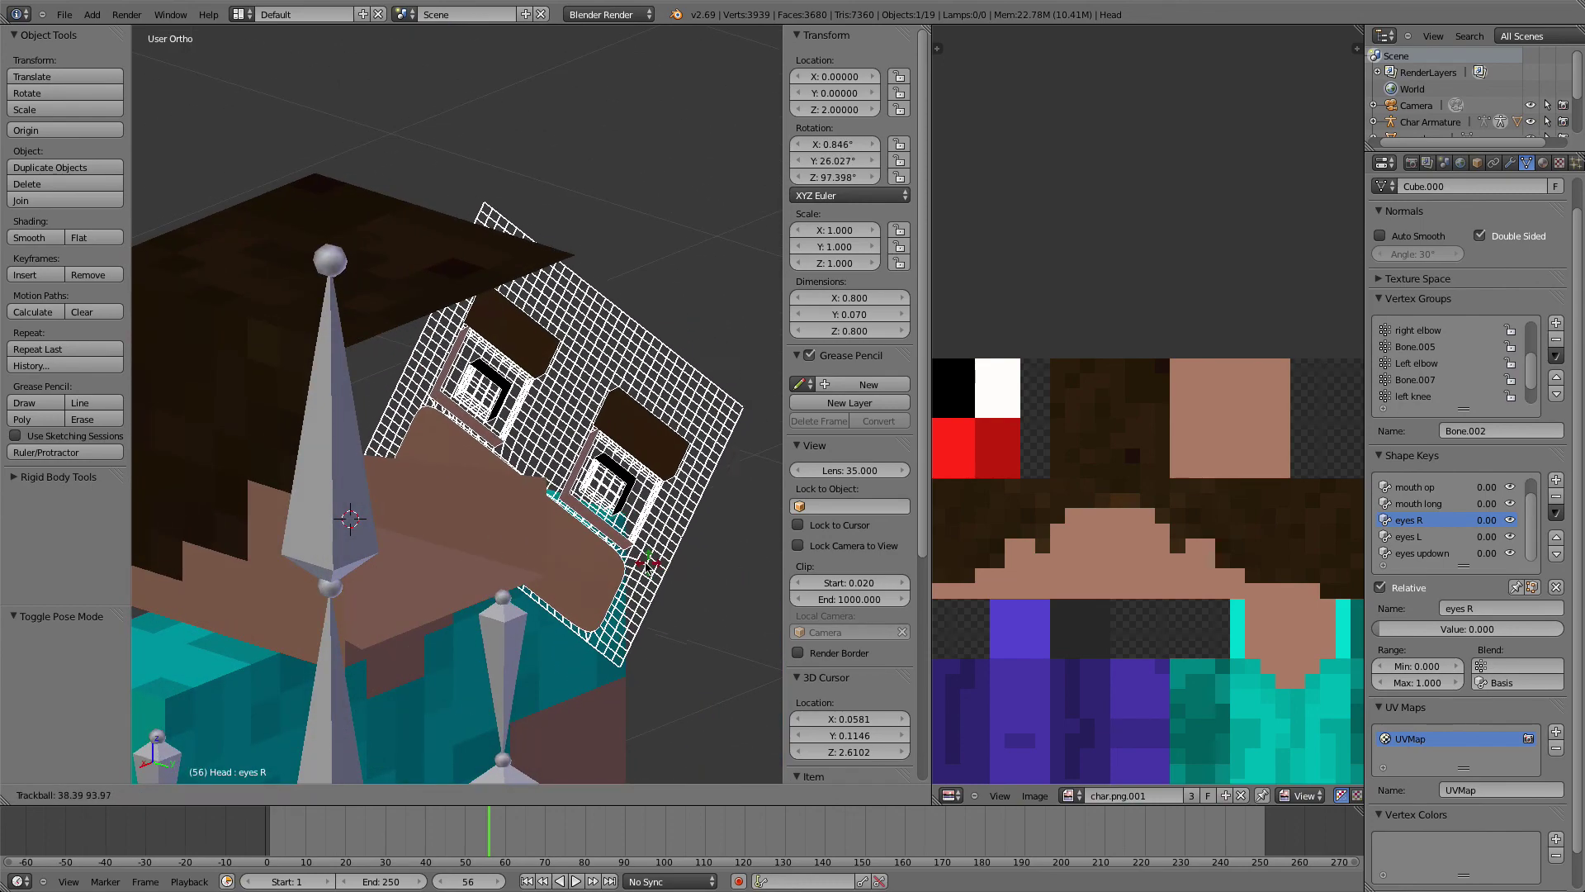
key("Escape")
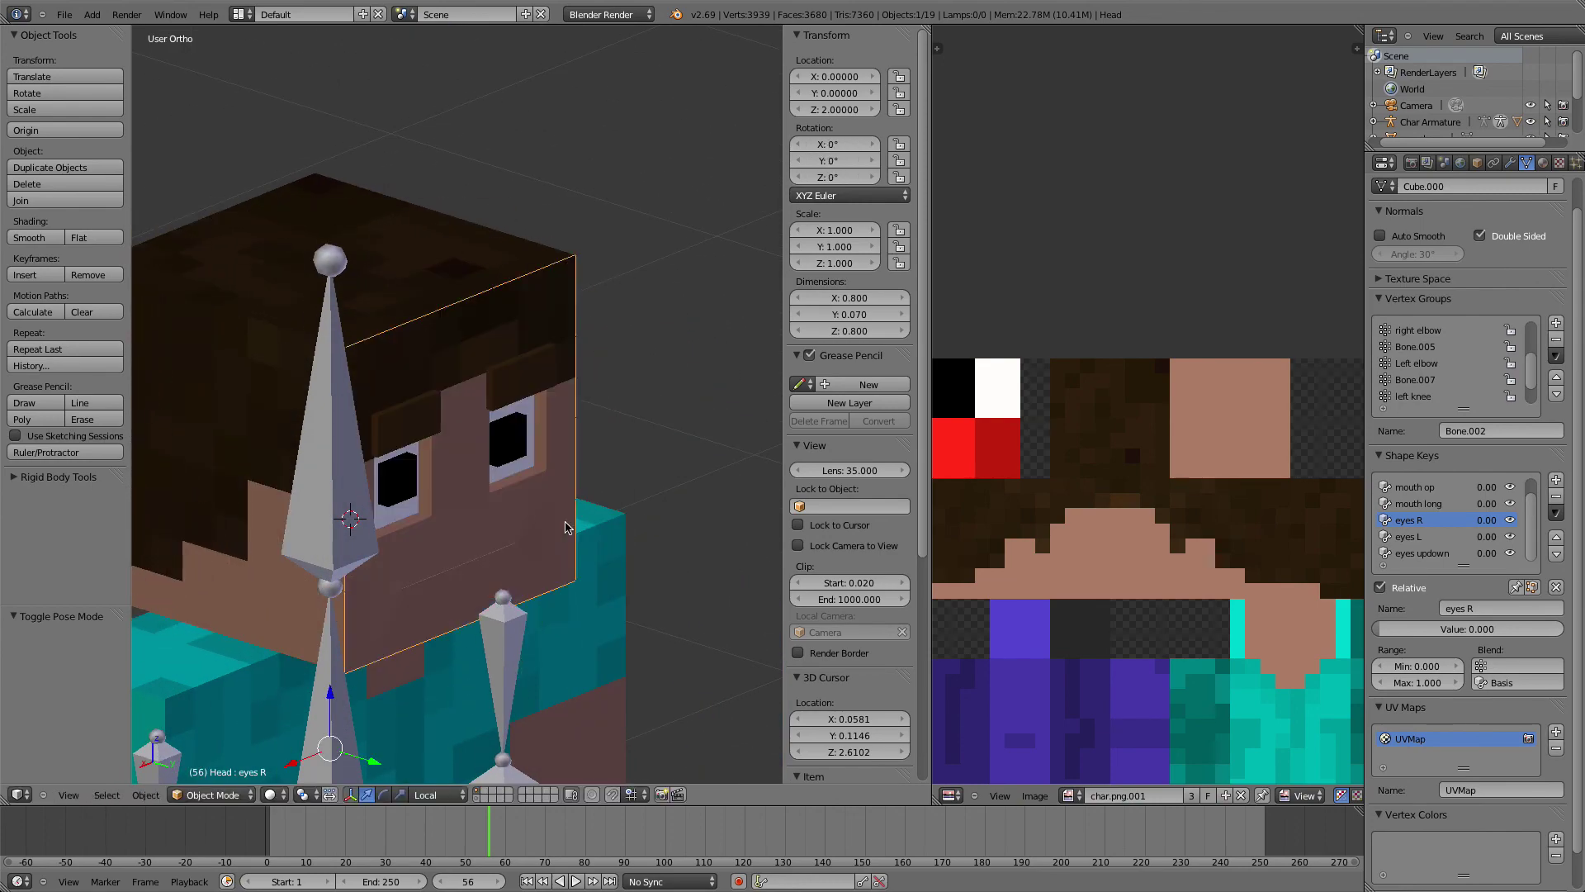
Select the armature's right elbow bone in pose mode and rotate it to bend the forearm
scroll(690, 344, "down", 4)
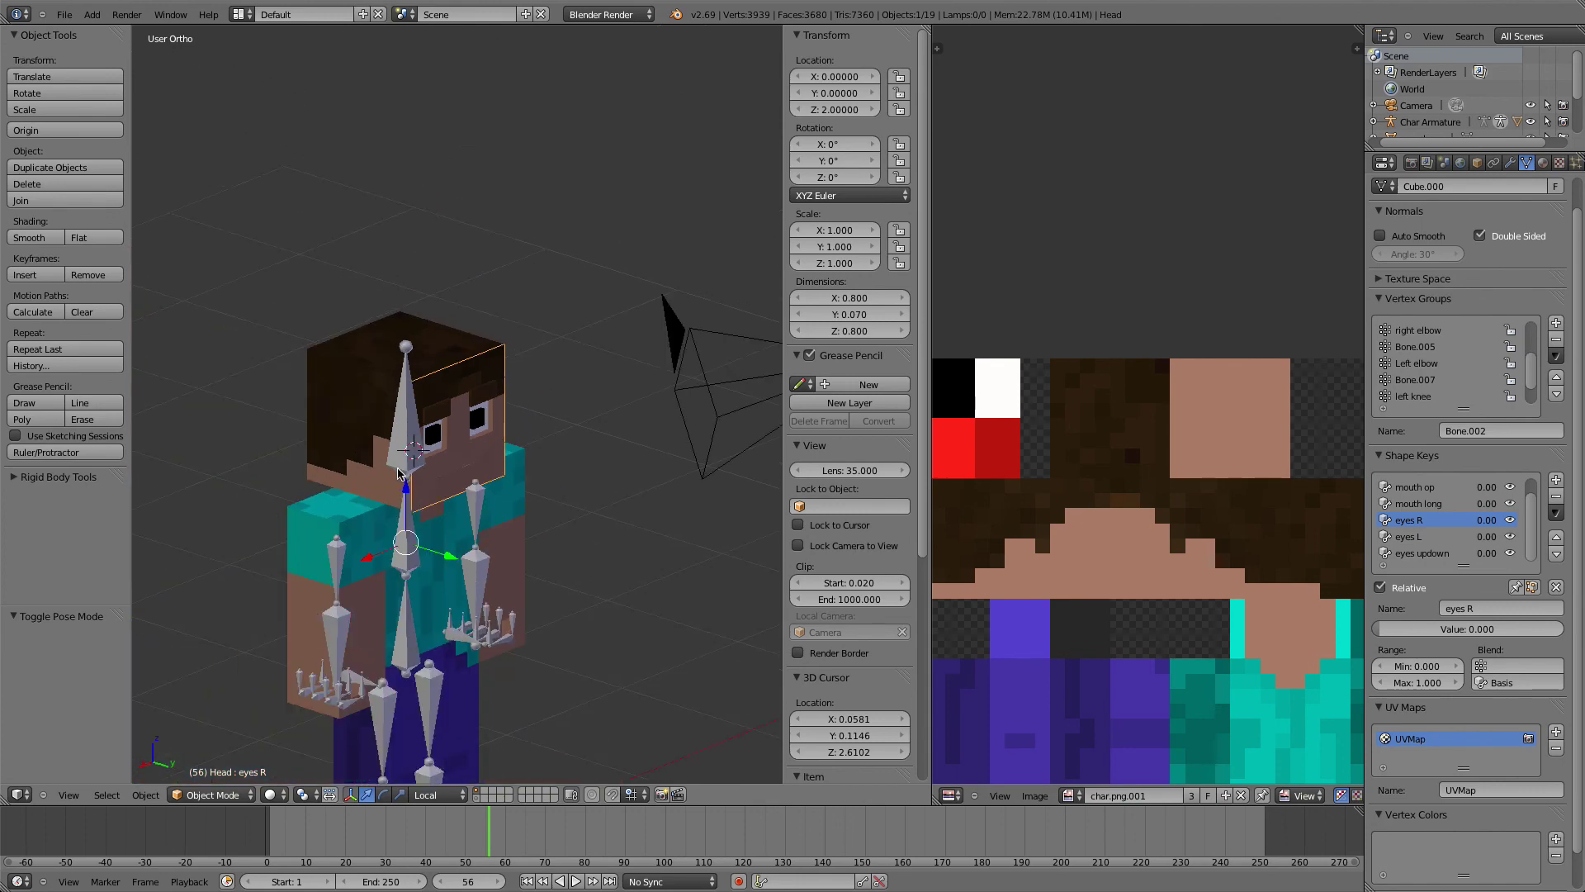
right_click(367, 625)
key("ctrl+Tab")
key("r")
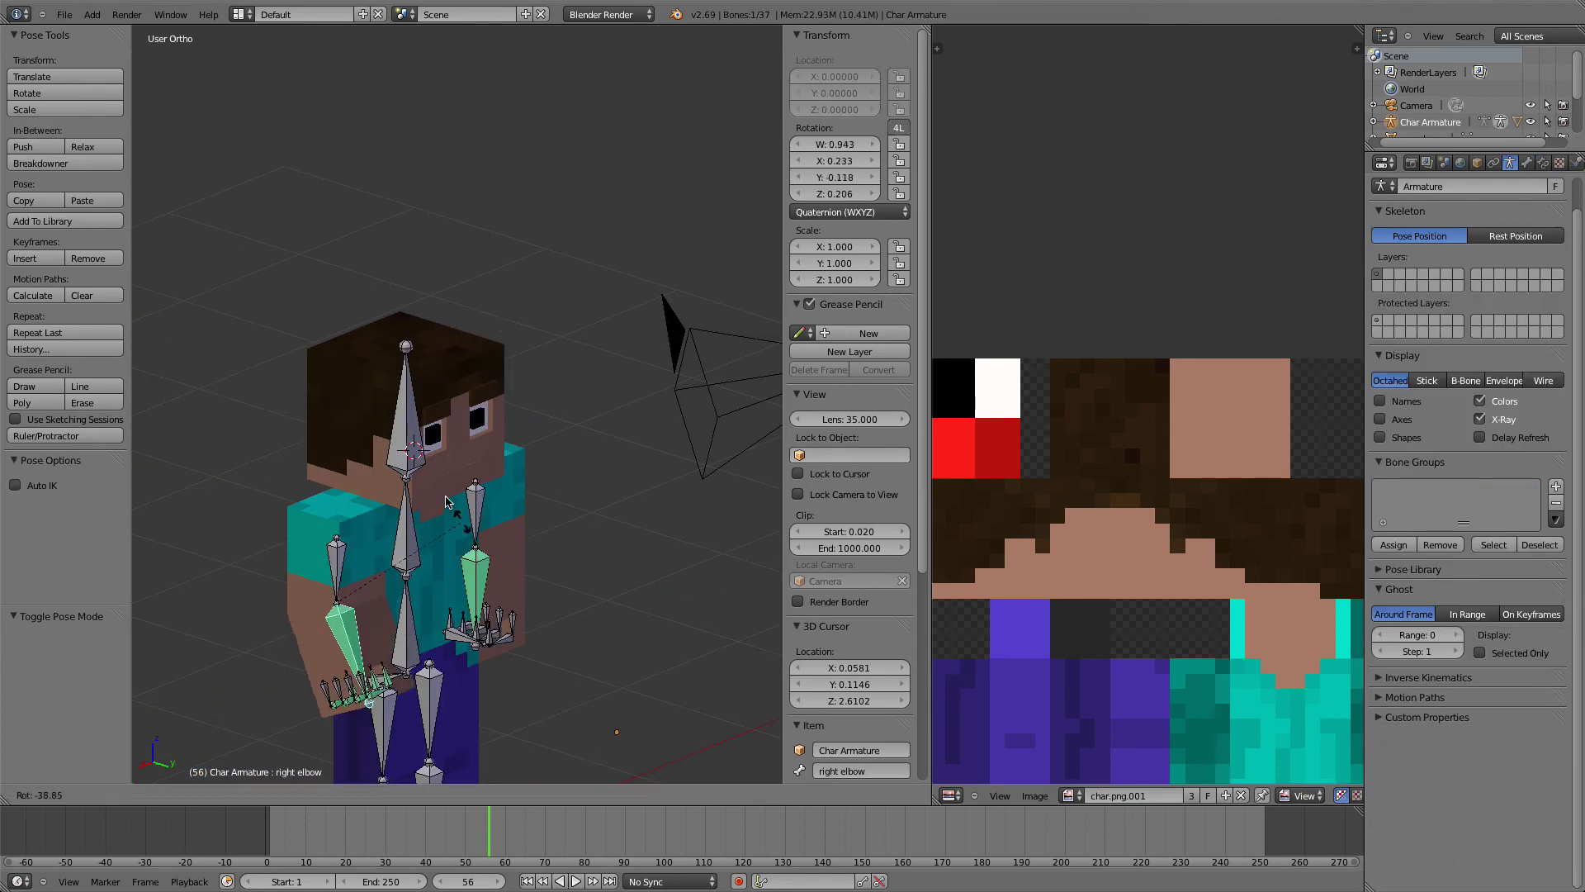